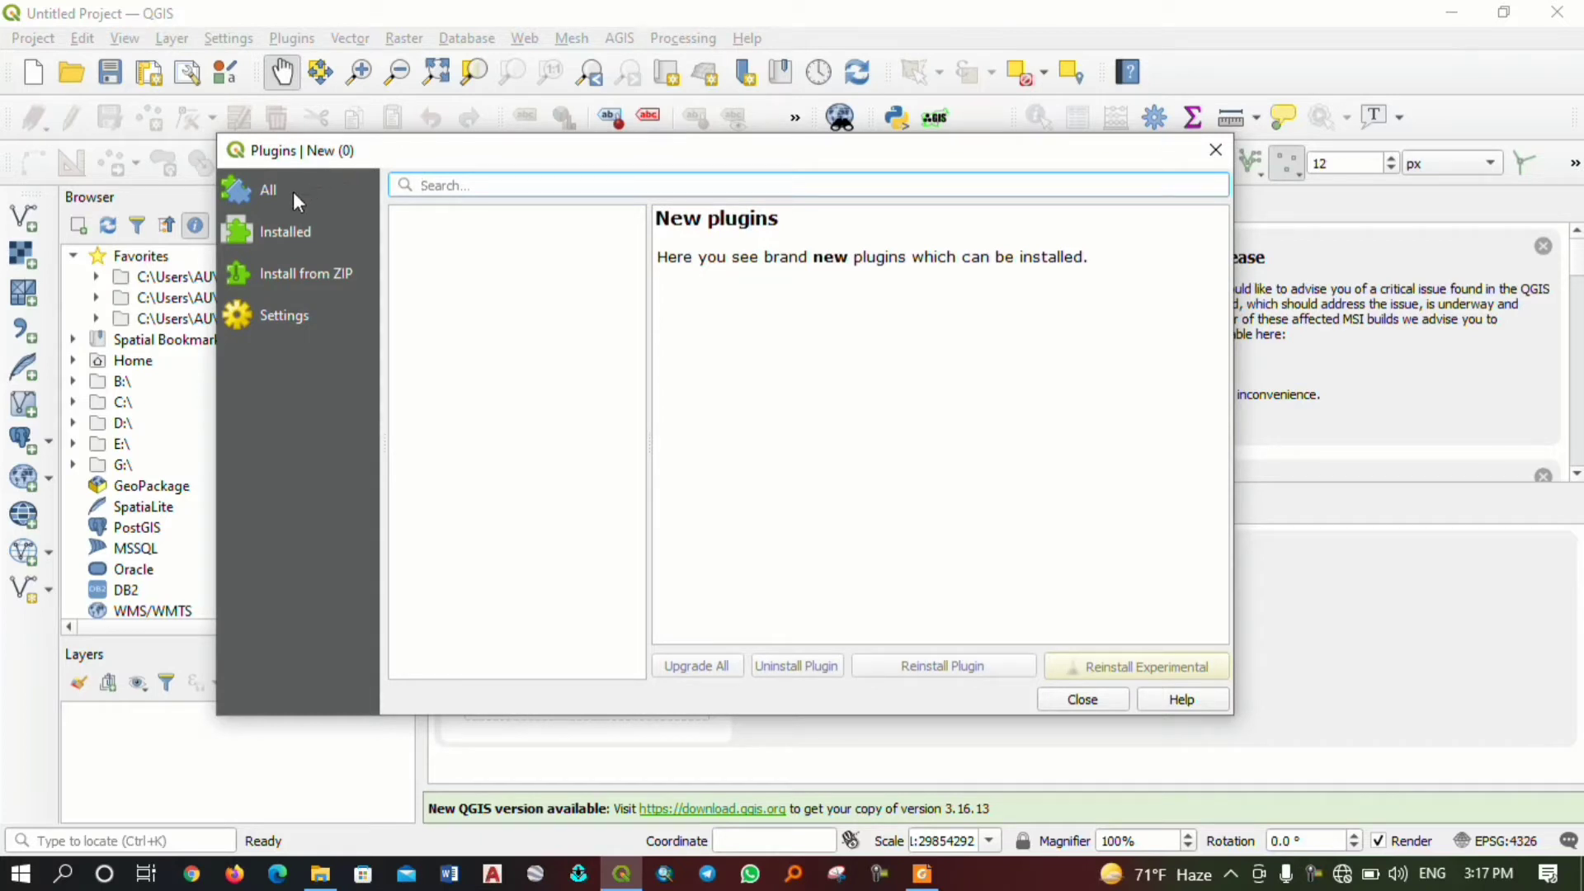
Look through the plugin manager's listings of all and installed plugins and its ZIP installation page.
{"action": "left_click", "coordinate": [269, 197]}
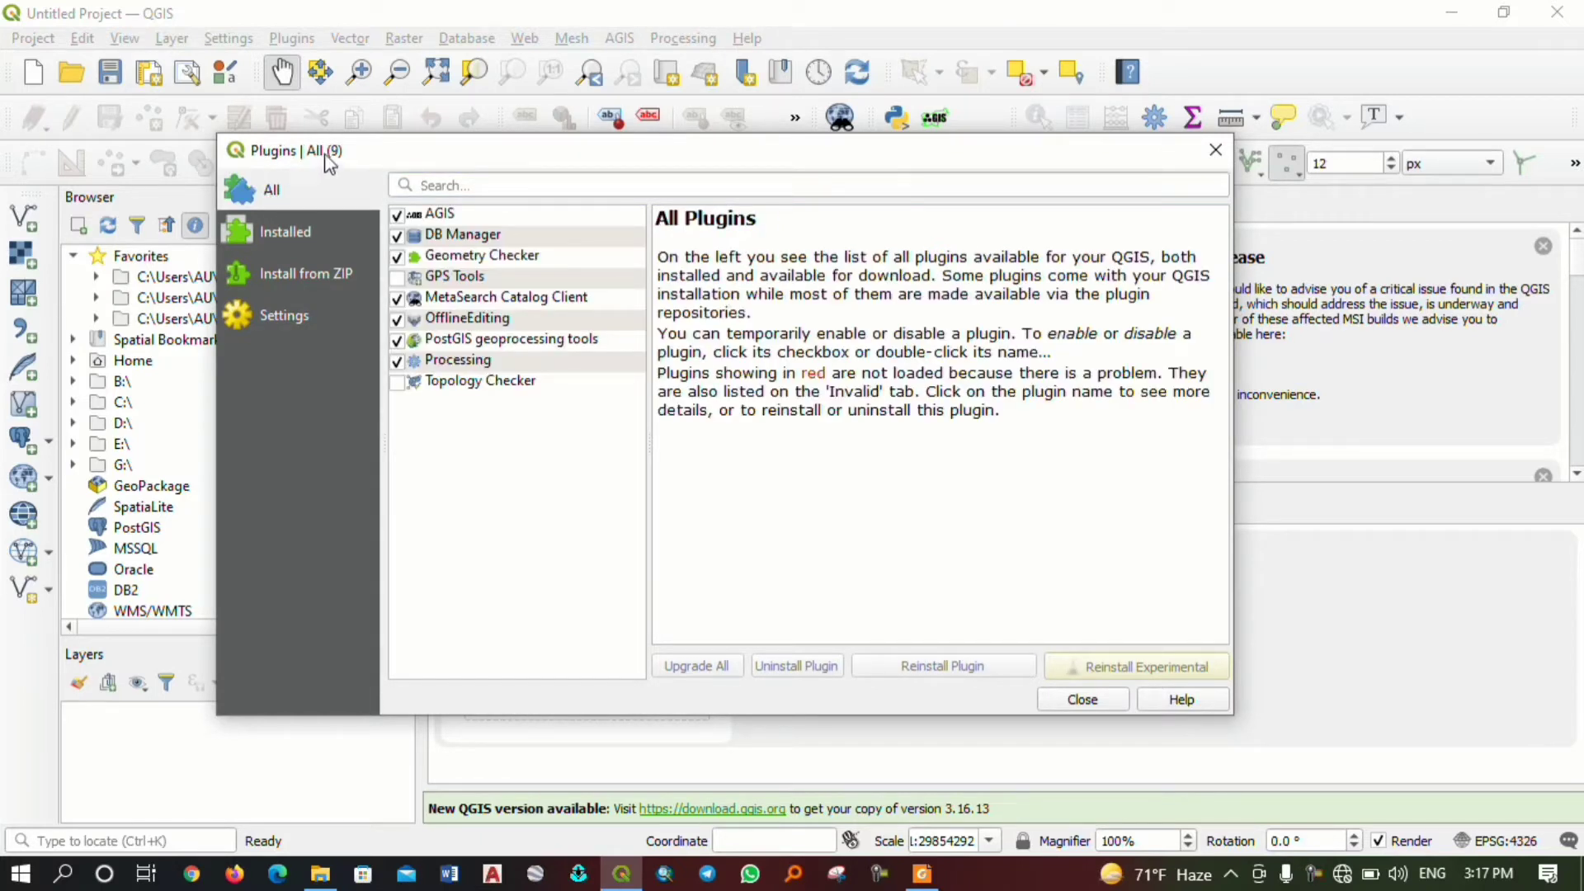
{"action": "left_click", "coordinate": [298, 237]}
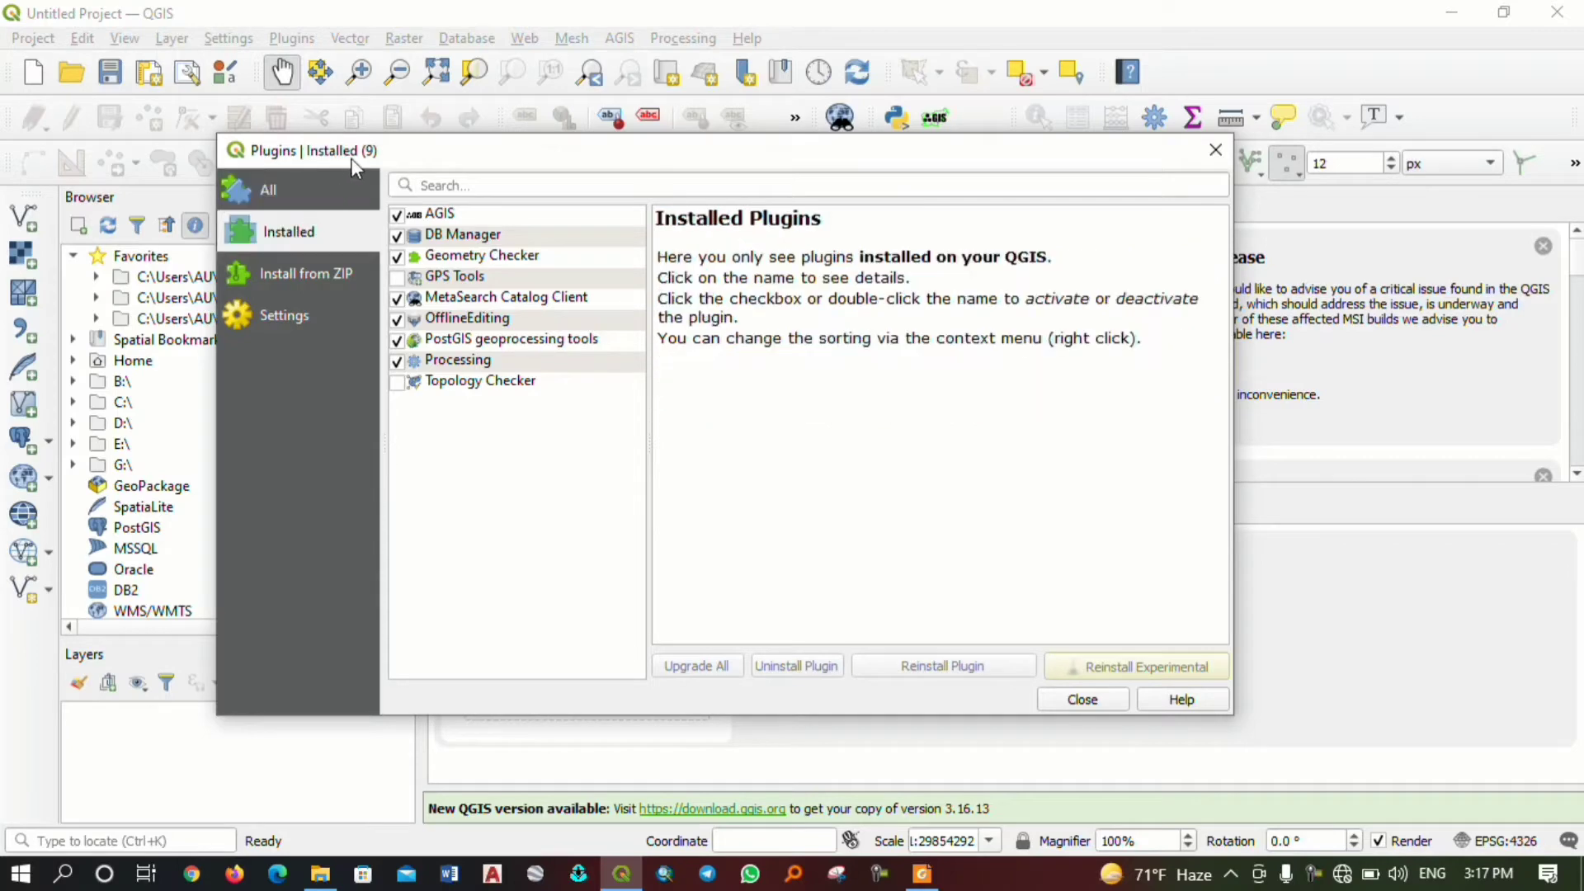
{"action": "left_click", "coordinate": [305, 271]}
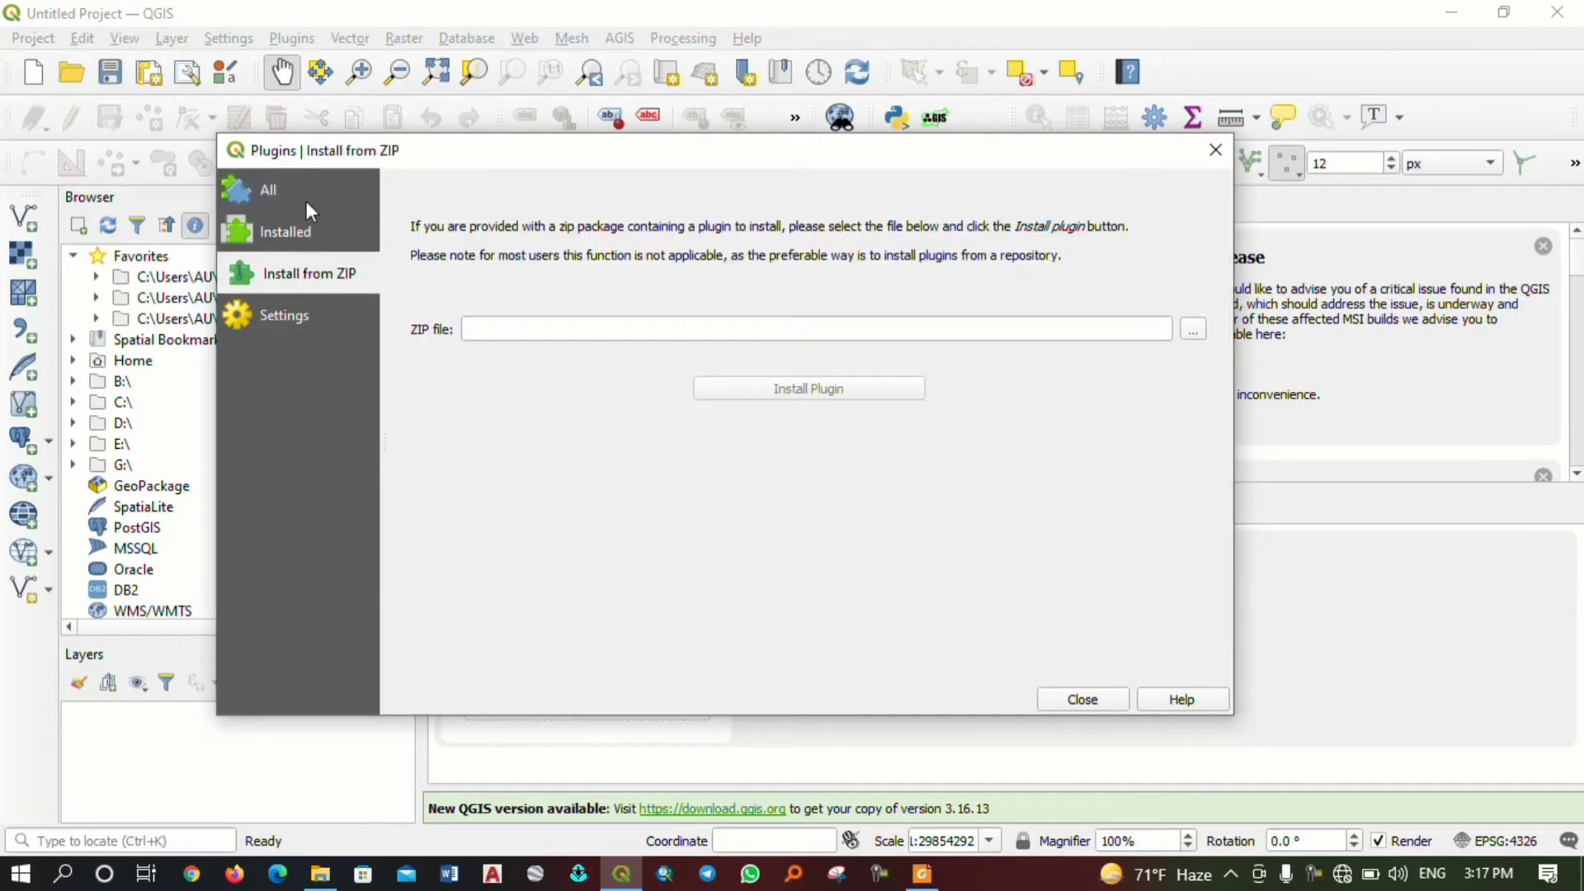
{"action": "left_click", "coordinate": [306, 191]}
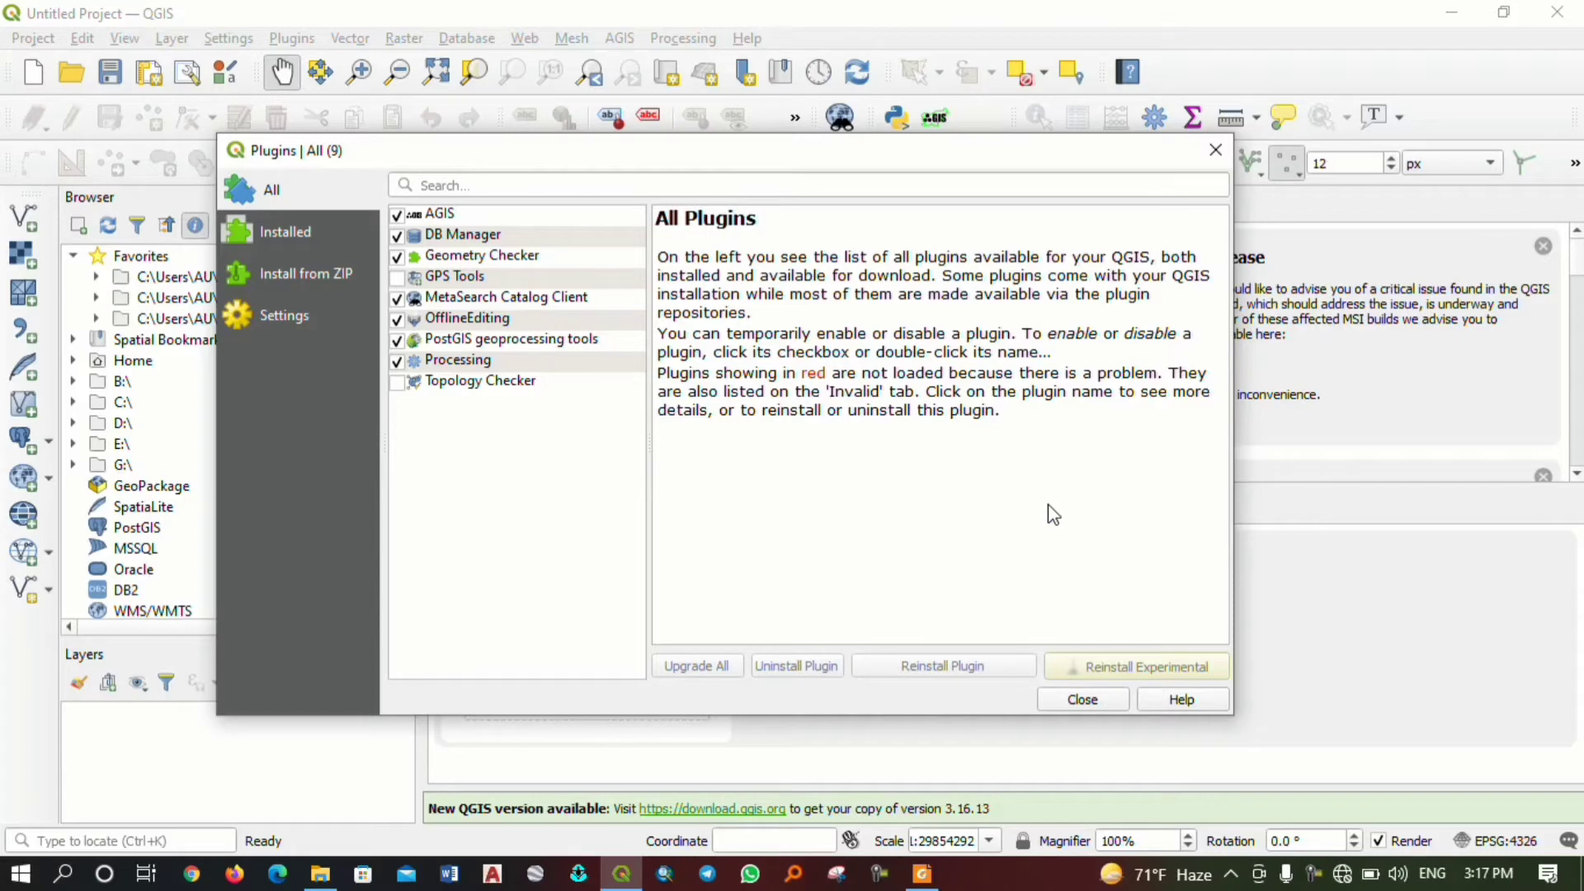
Switch the plugin manager's Check for updates on startup option off and back on, twice.
{"action": "left_click", "coordinate": [259, 319]}
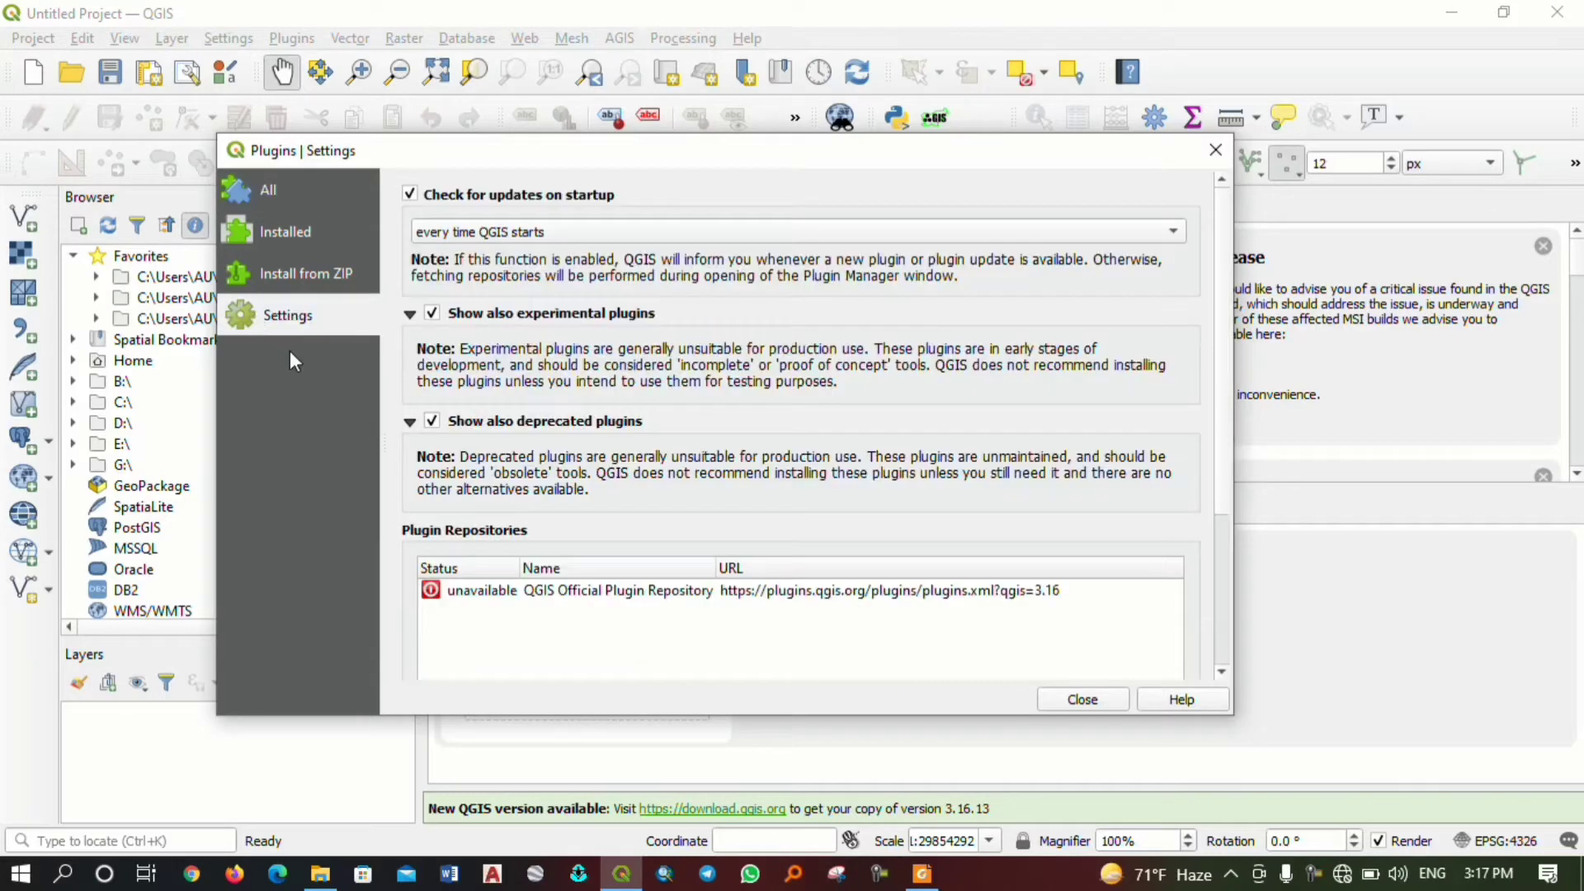
{"action": "left_click", "coordinate": [456, 194]}
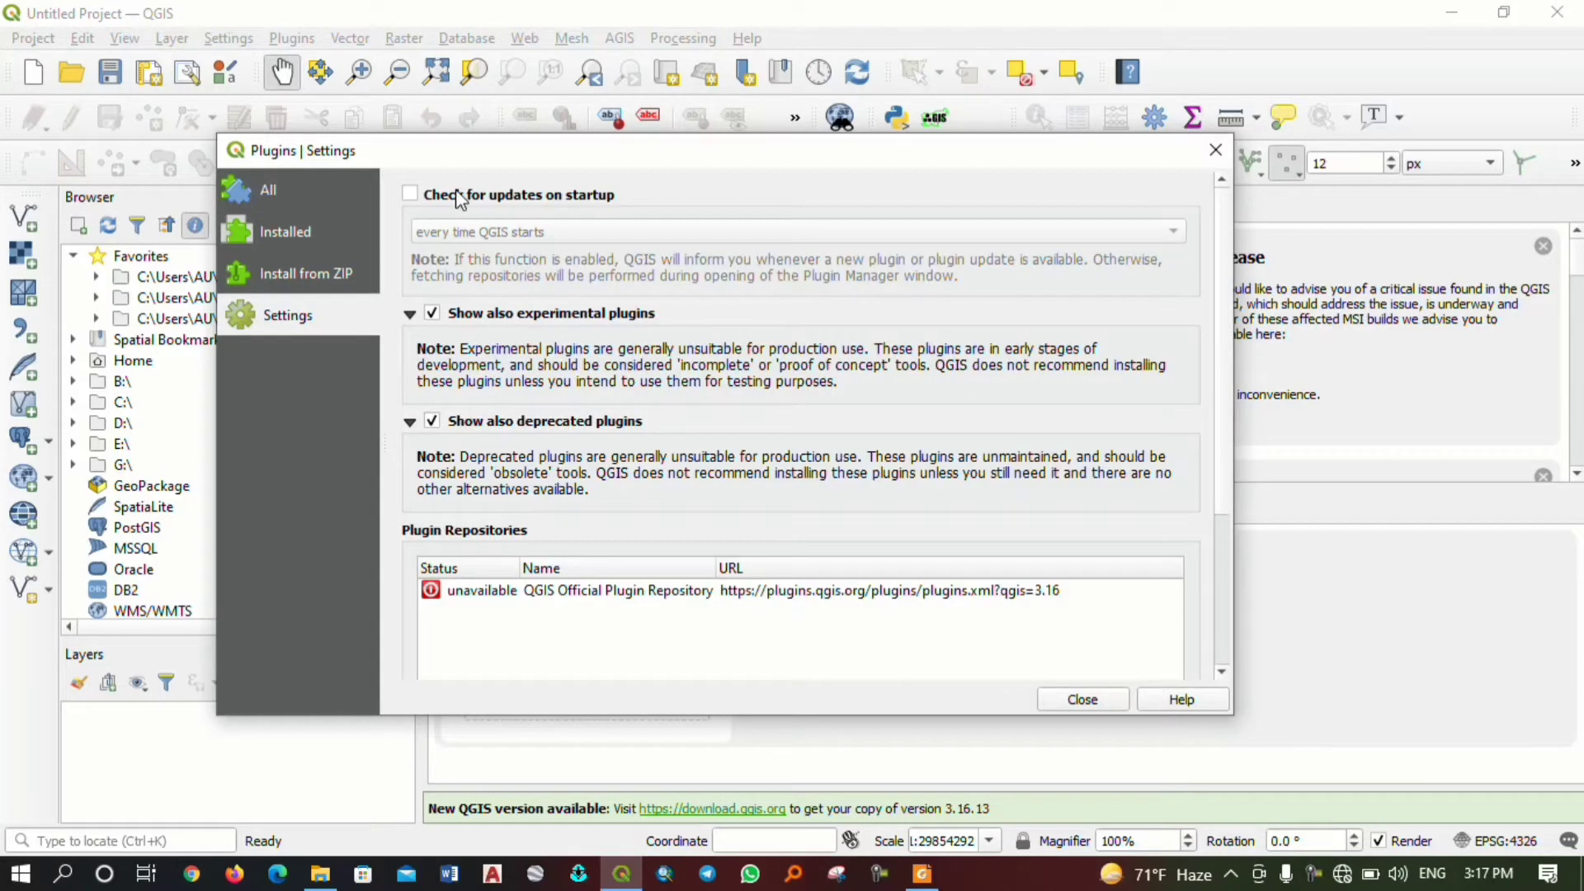
{"action": "left_click", "coordinate": [460, 198]}
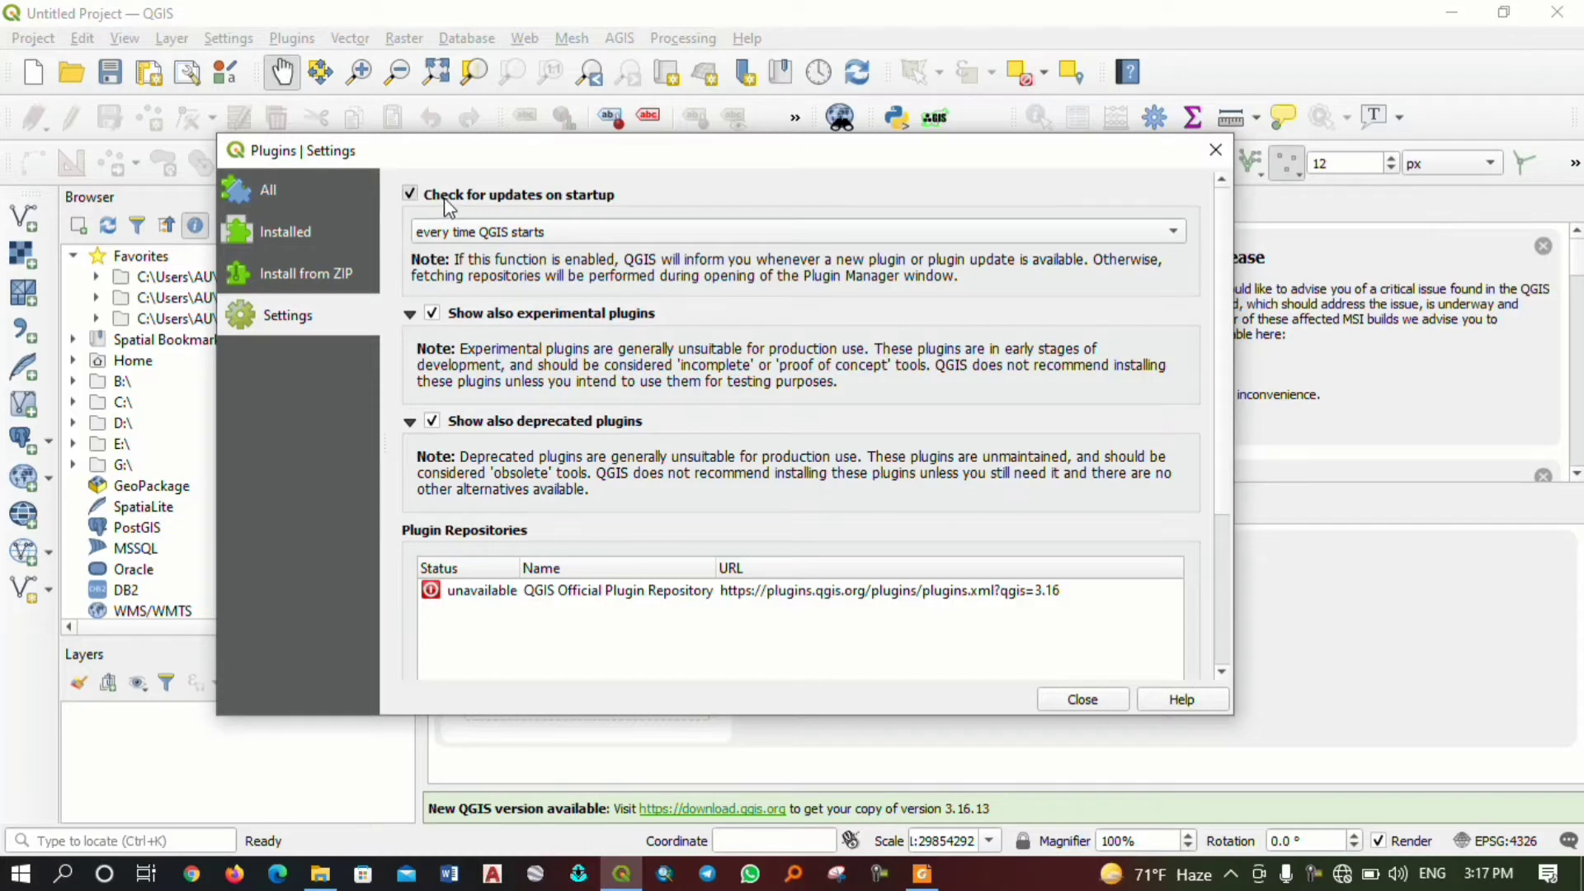
{"action": "left_click", "coordinate": [447, 203]}
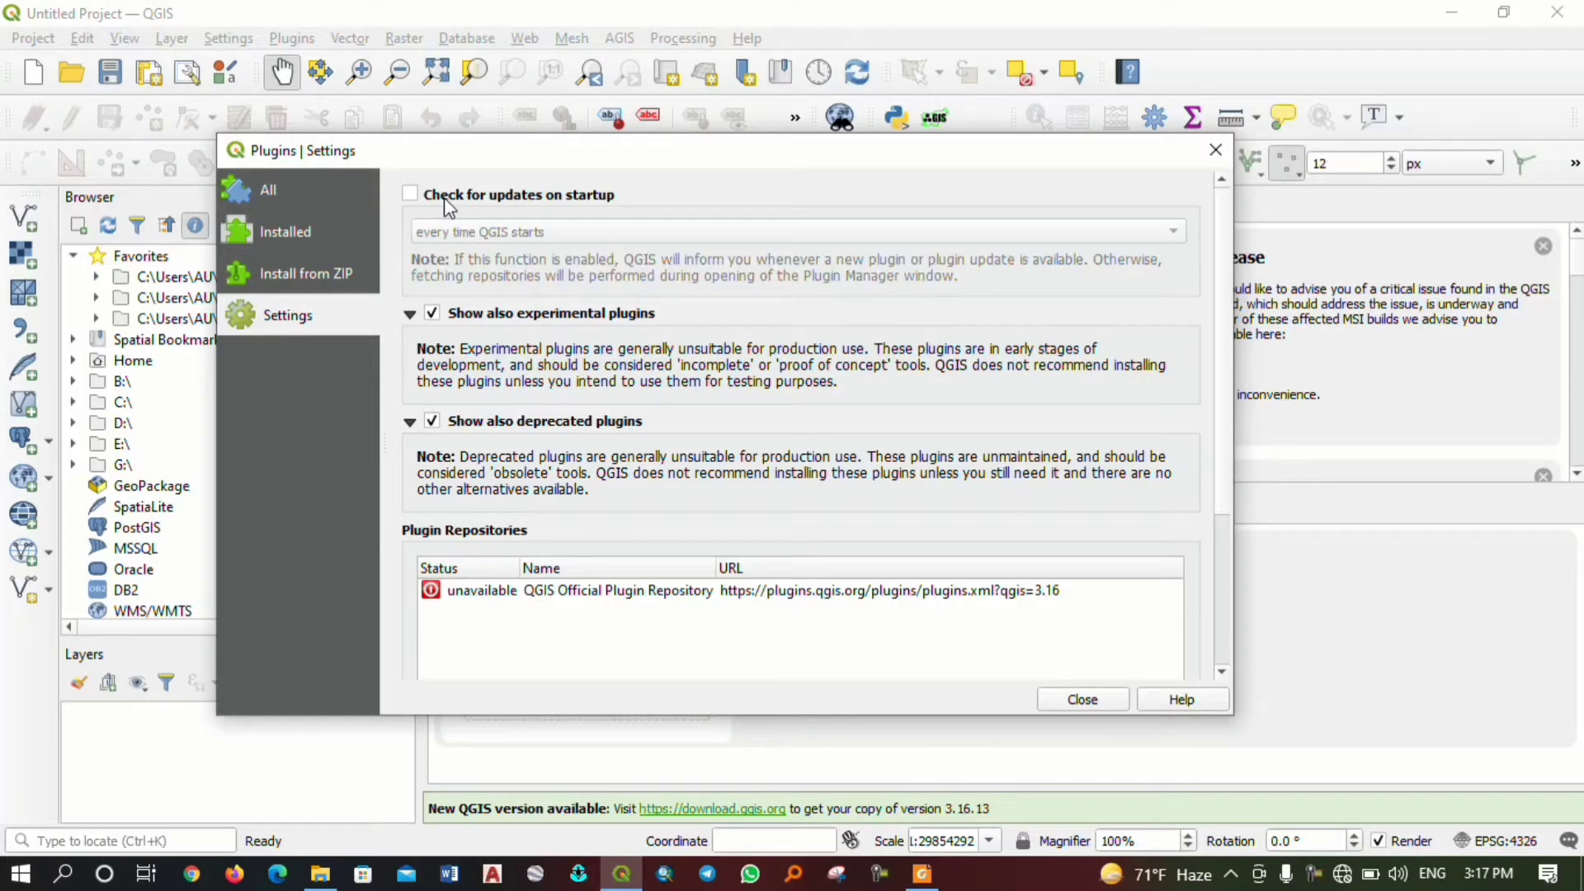
{"action": "left_click", "coordinate": [449, 206]}
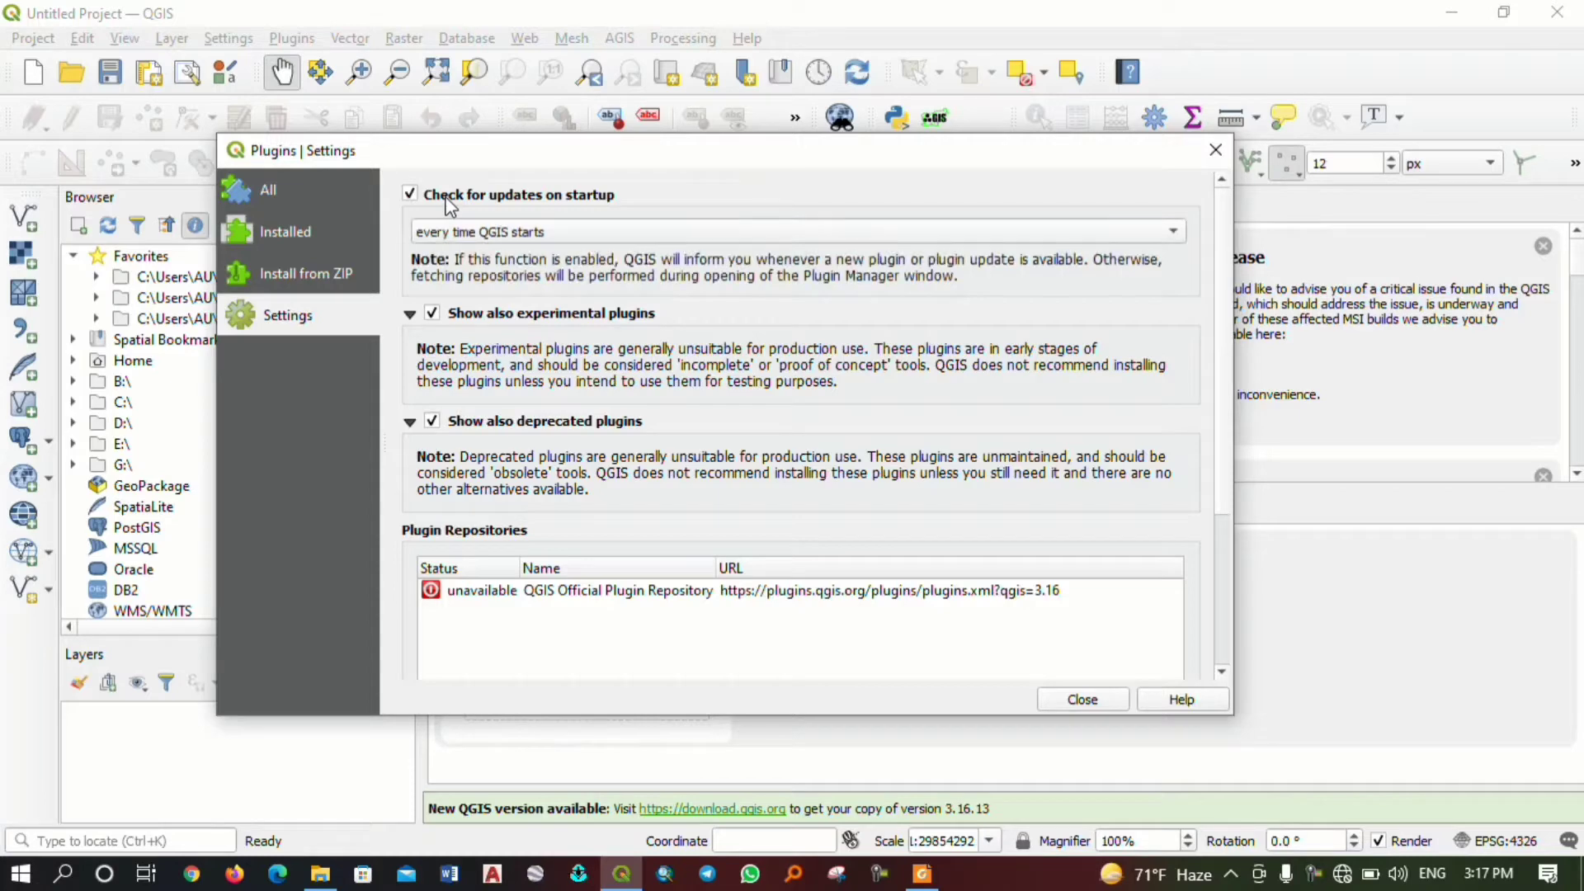
Close the plugin manager and create a new empty project from the EPSG:4326 - WGS 84 template.
{"action": "left_click", "coordinate": [1216, 151]}
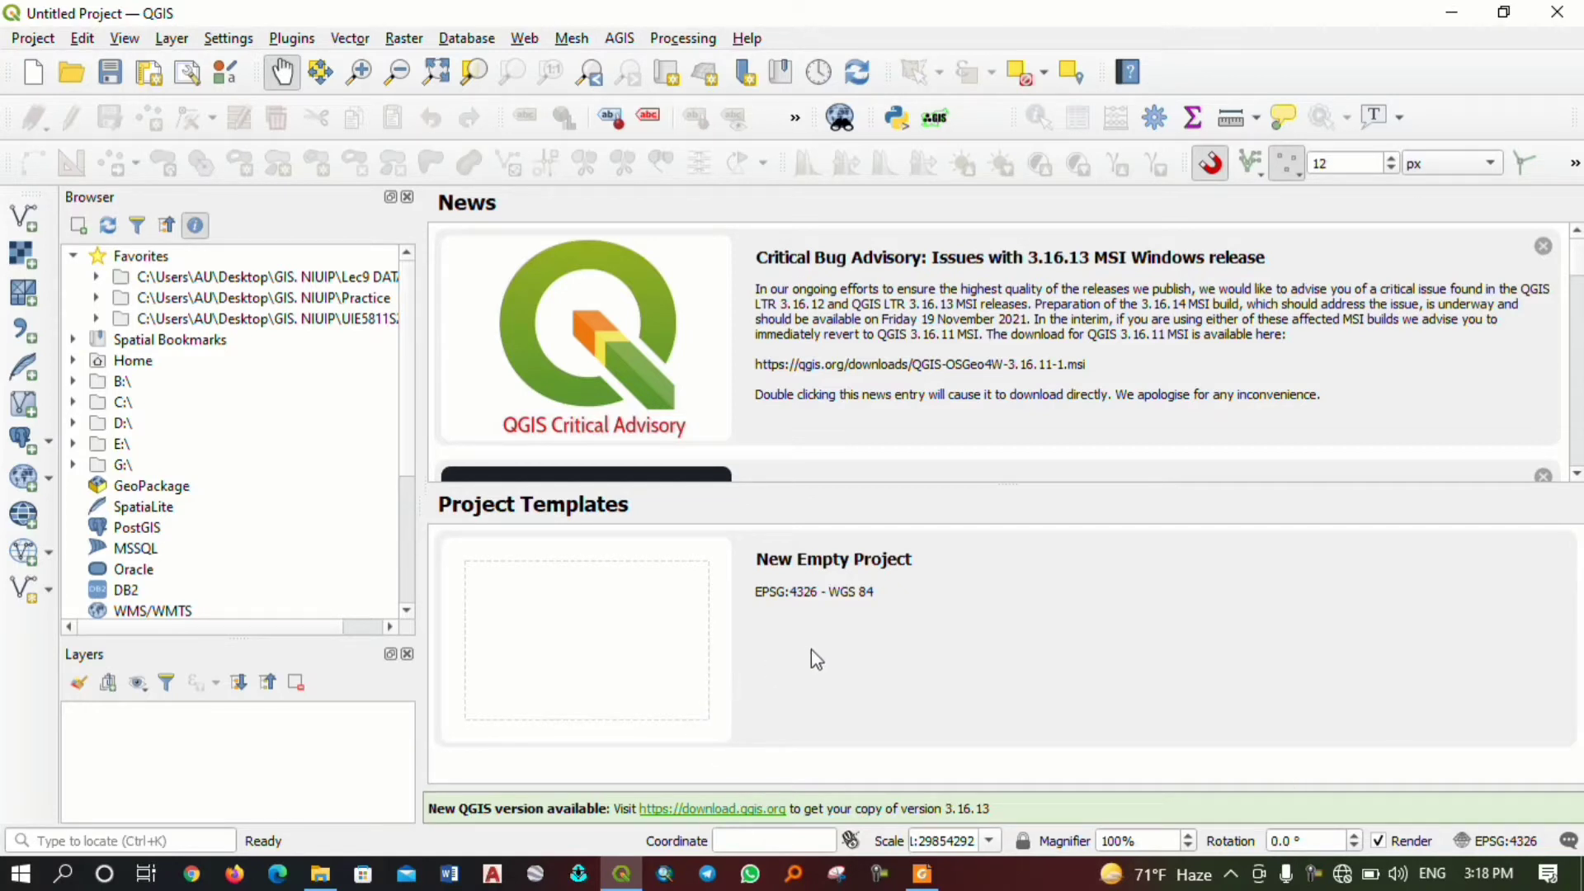
{"action": "double_click", "coordinate": [670, 641]}
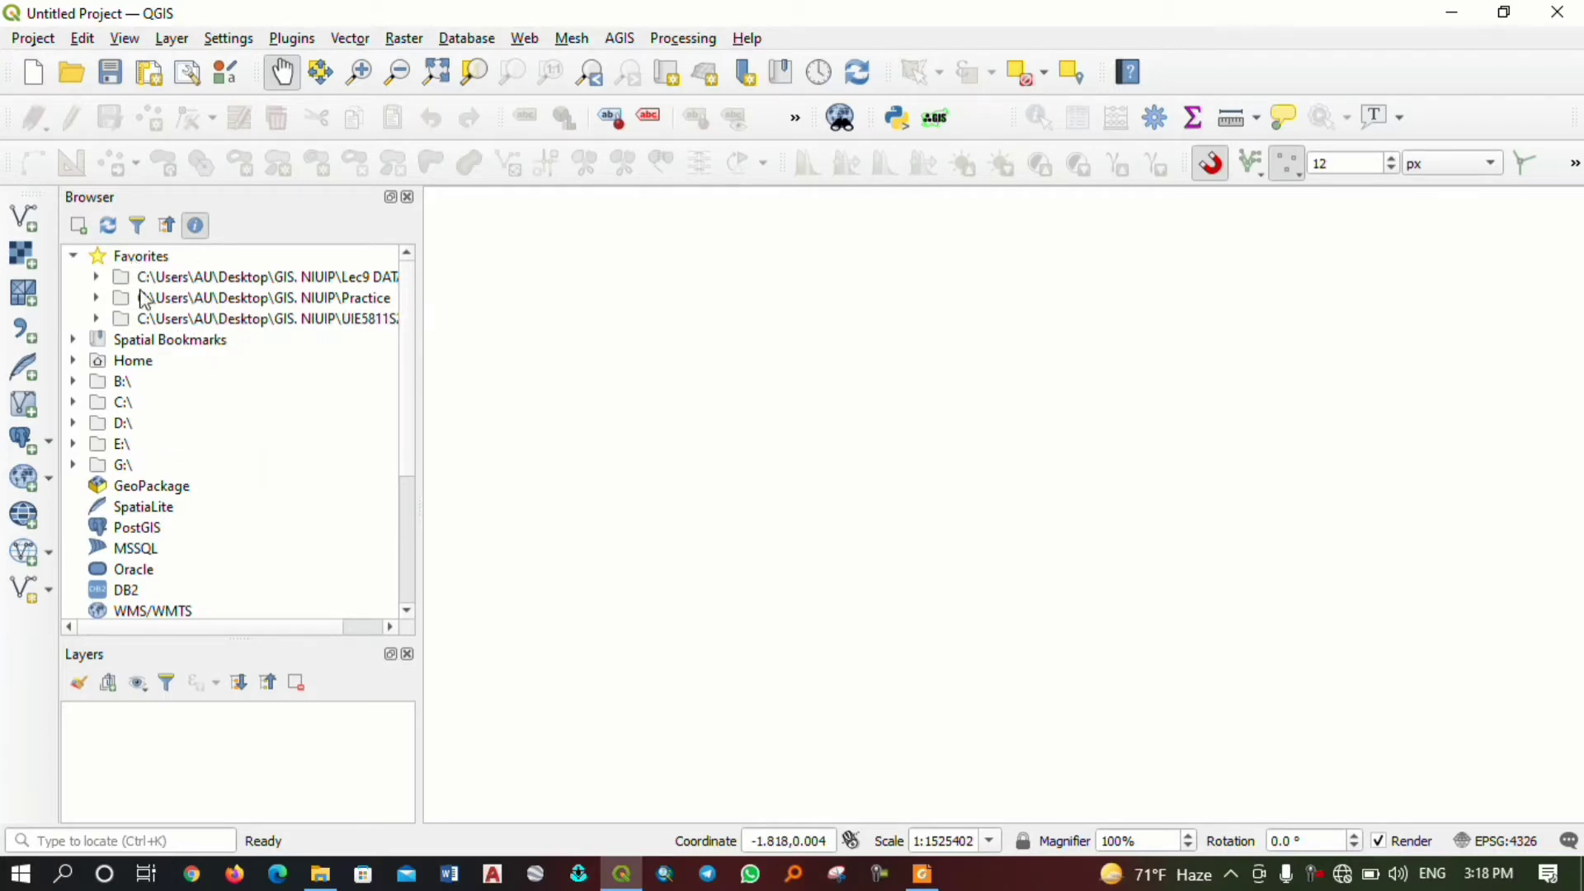
Browse the D:\ and E:\ drives, check the options of E:\AU_Eng_HHRD Trainings_QGIS_01\DATA Sets, and collapse the folders again.
{"action": "left_click", "coordinate": [74, 425]}
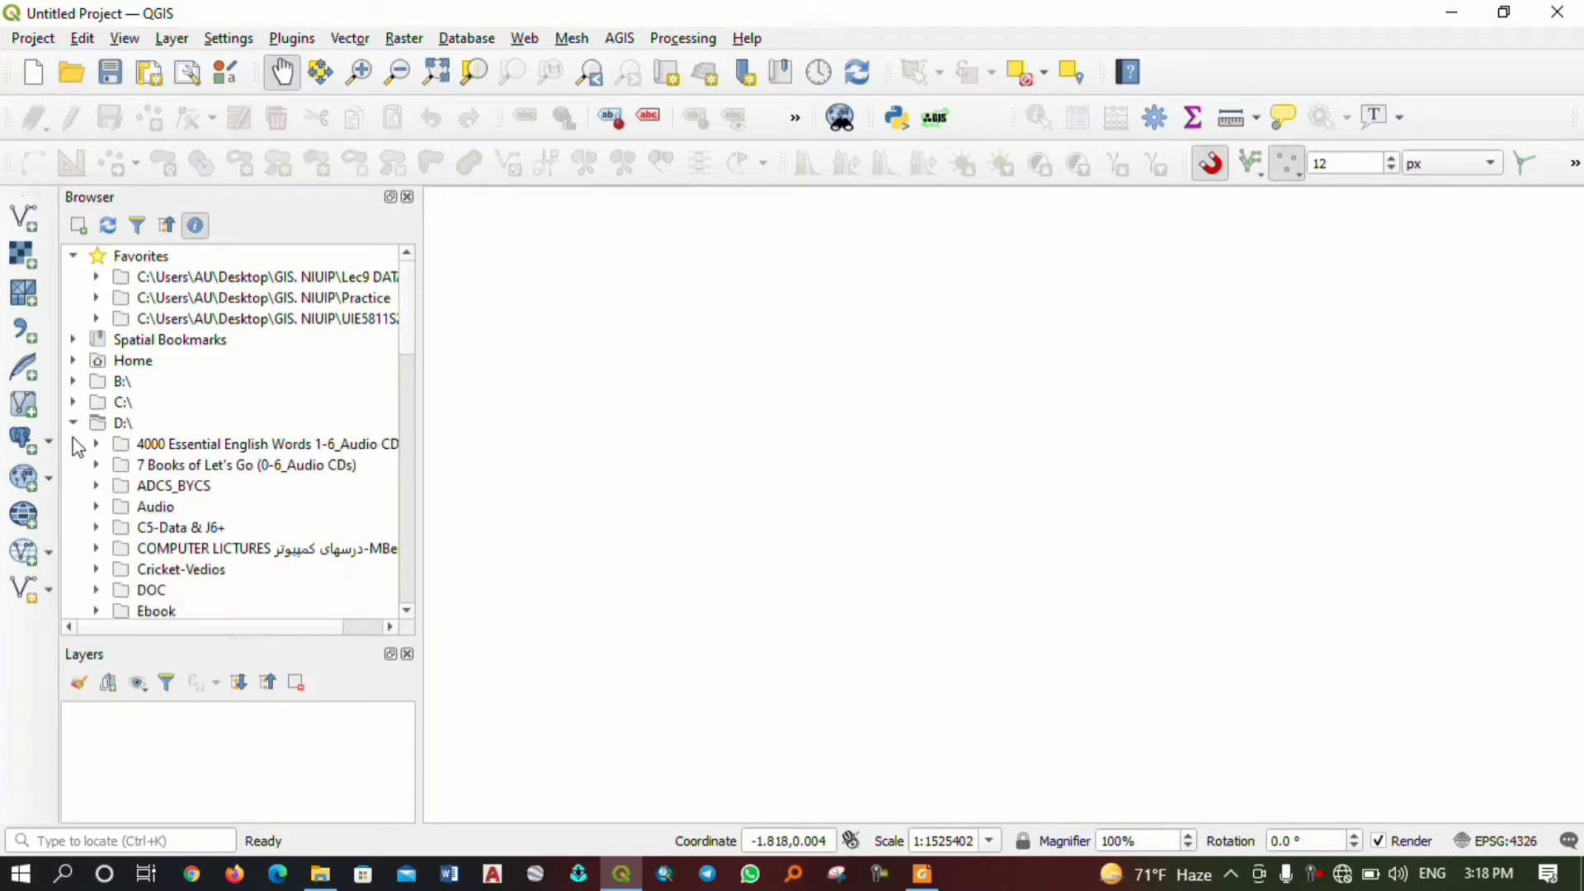
{"action": "left_click", "coordinate": [75, 424]}
{"action": "left_click", "coordinate": [74, 443]}
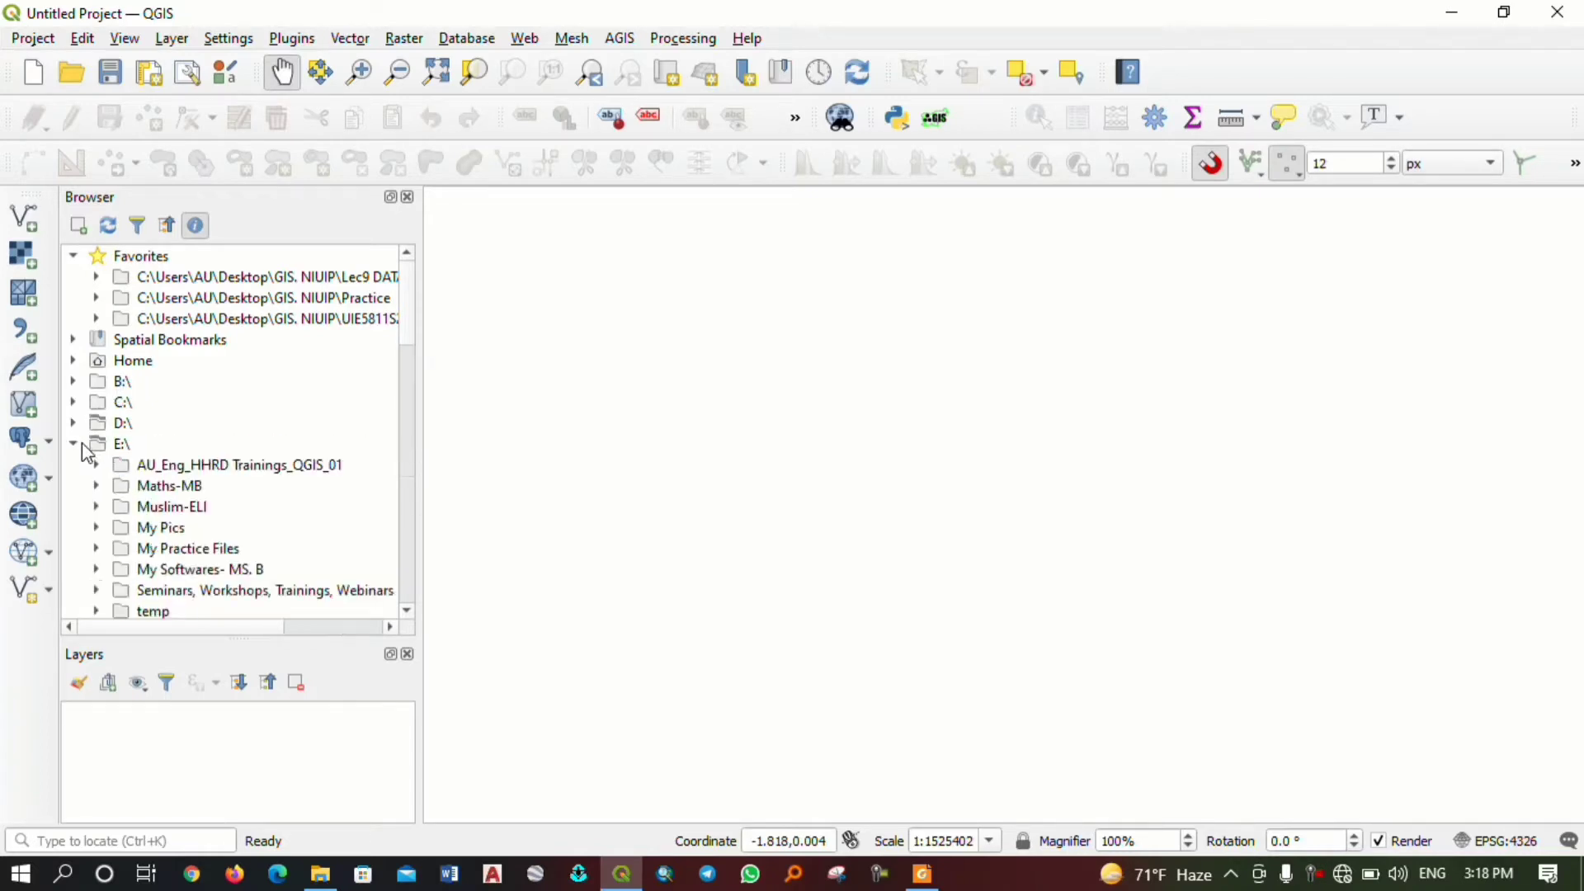
{"action": "left_click", "coordinate": [98, 464]}
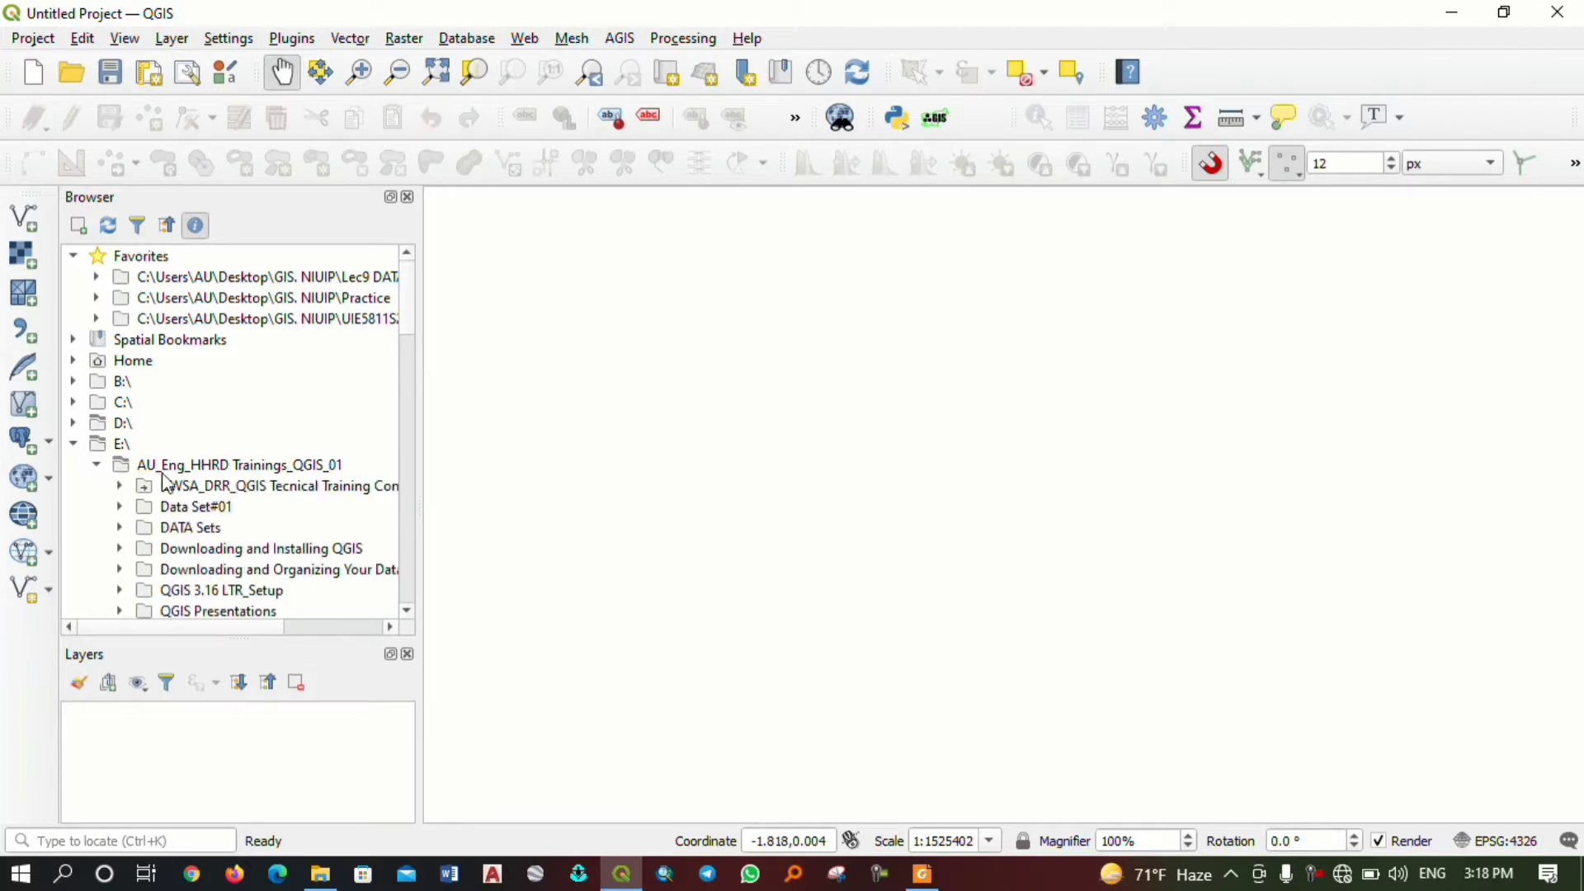
{"action": "right_click", "coordinate": [184, 525]}
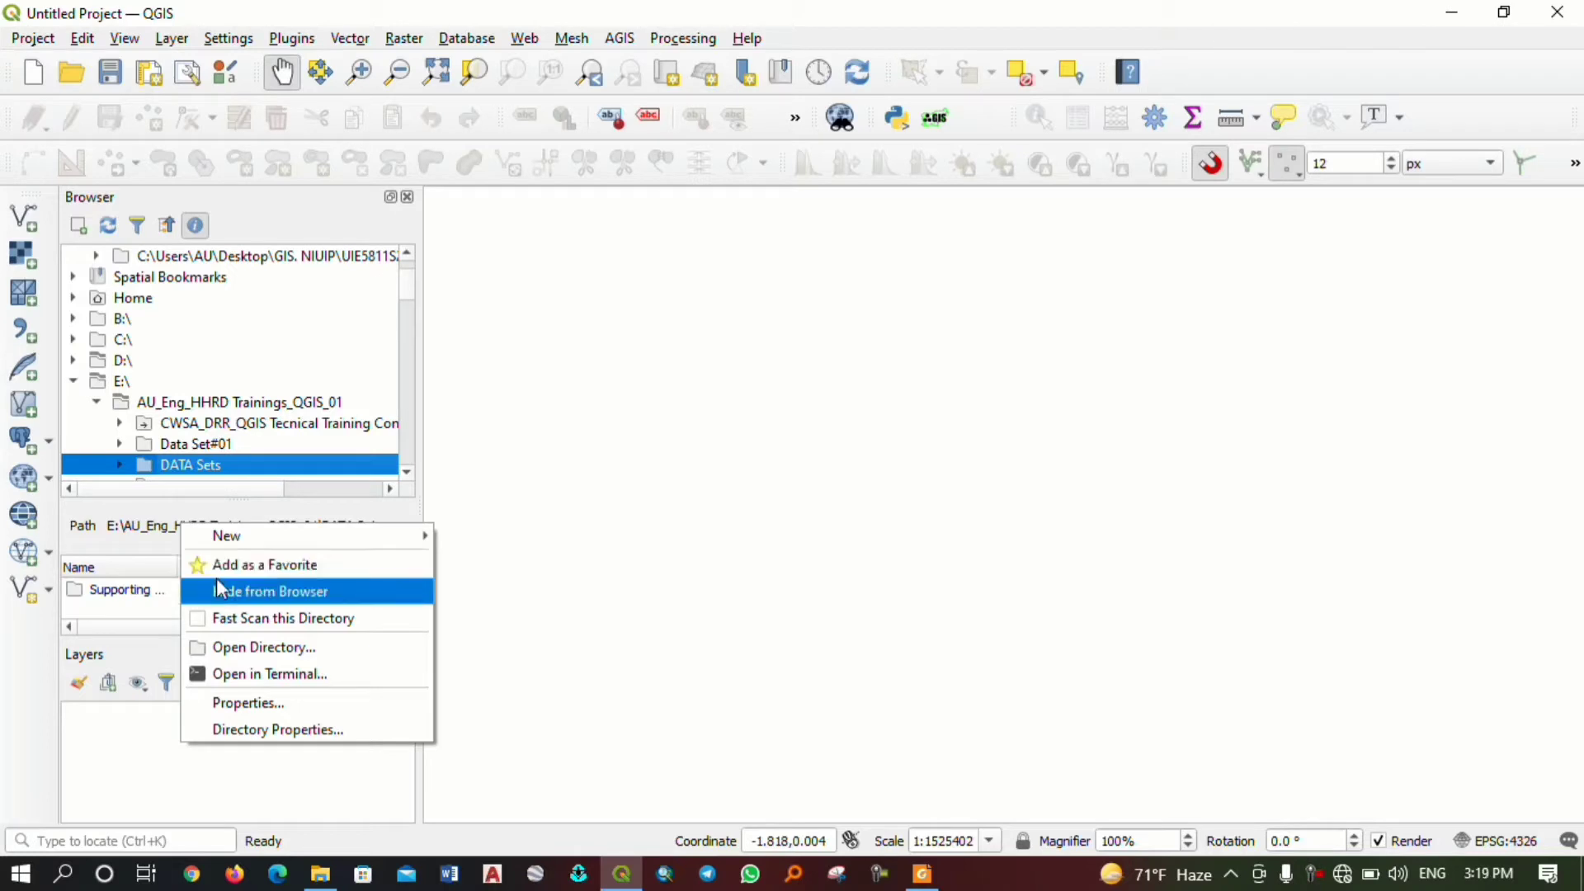
{"action": "left_click", "coordinate": [97, 410]}
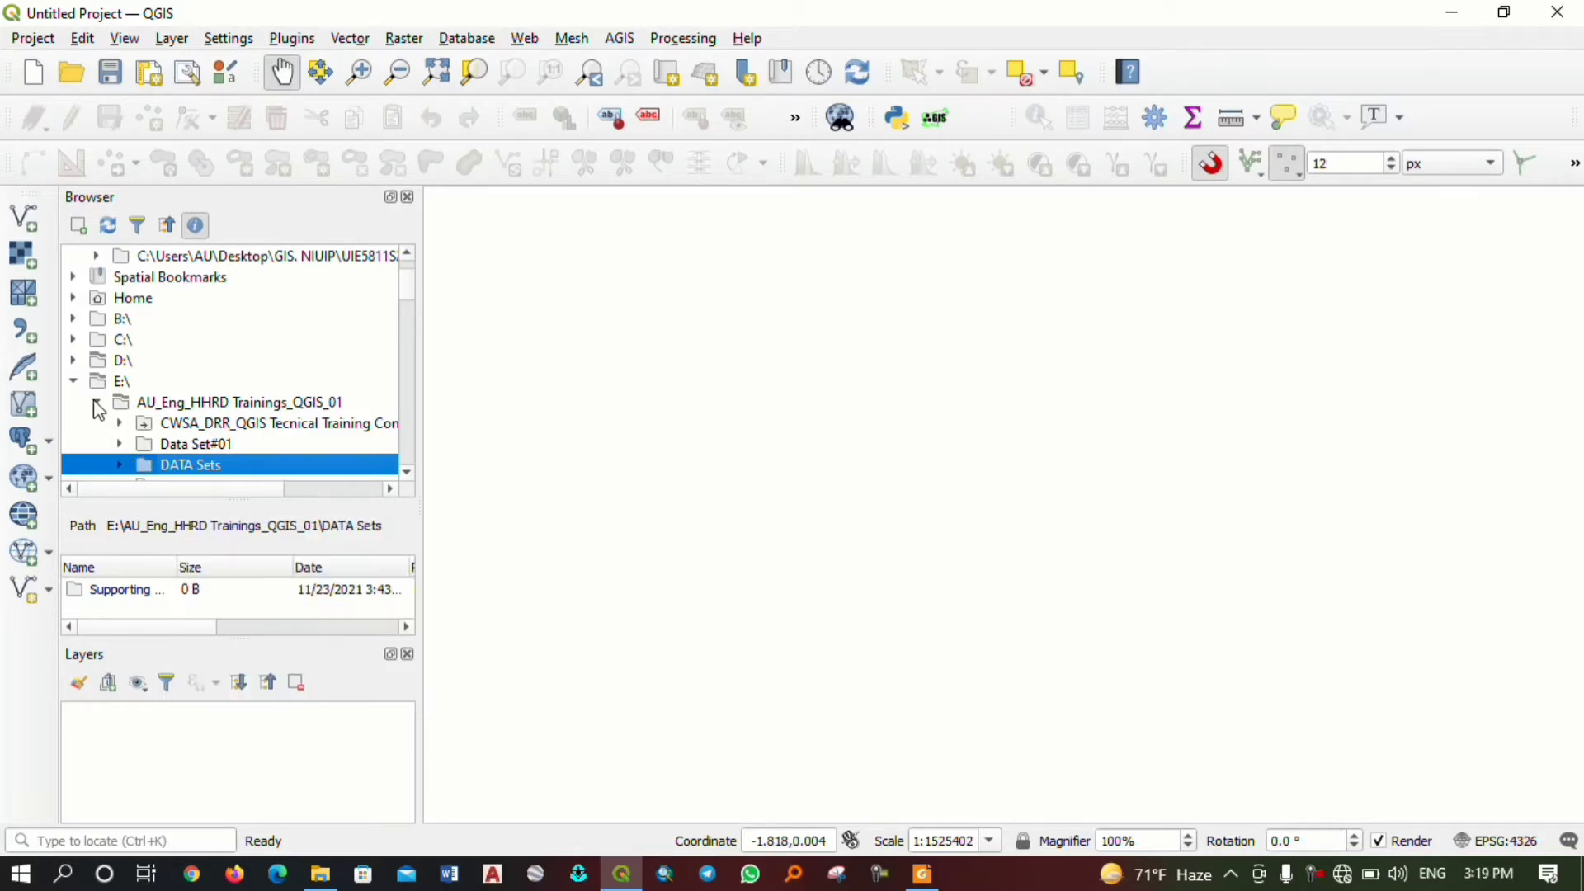
{"action": "left_click", "coordinate": [97, 410]}
{"action": "left_click", "coordinate": [73, 381]}
{"action": "scroll", "coordinate": [226, 375], "scroll_direction": "up", "scroll_amount": 1}
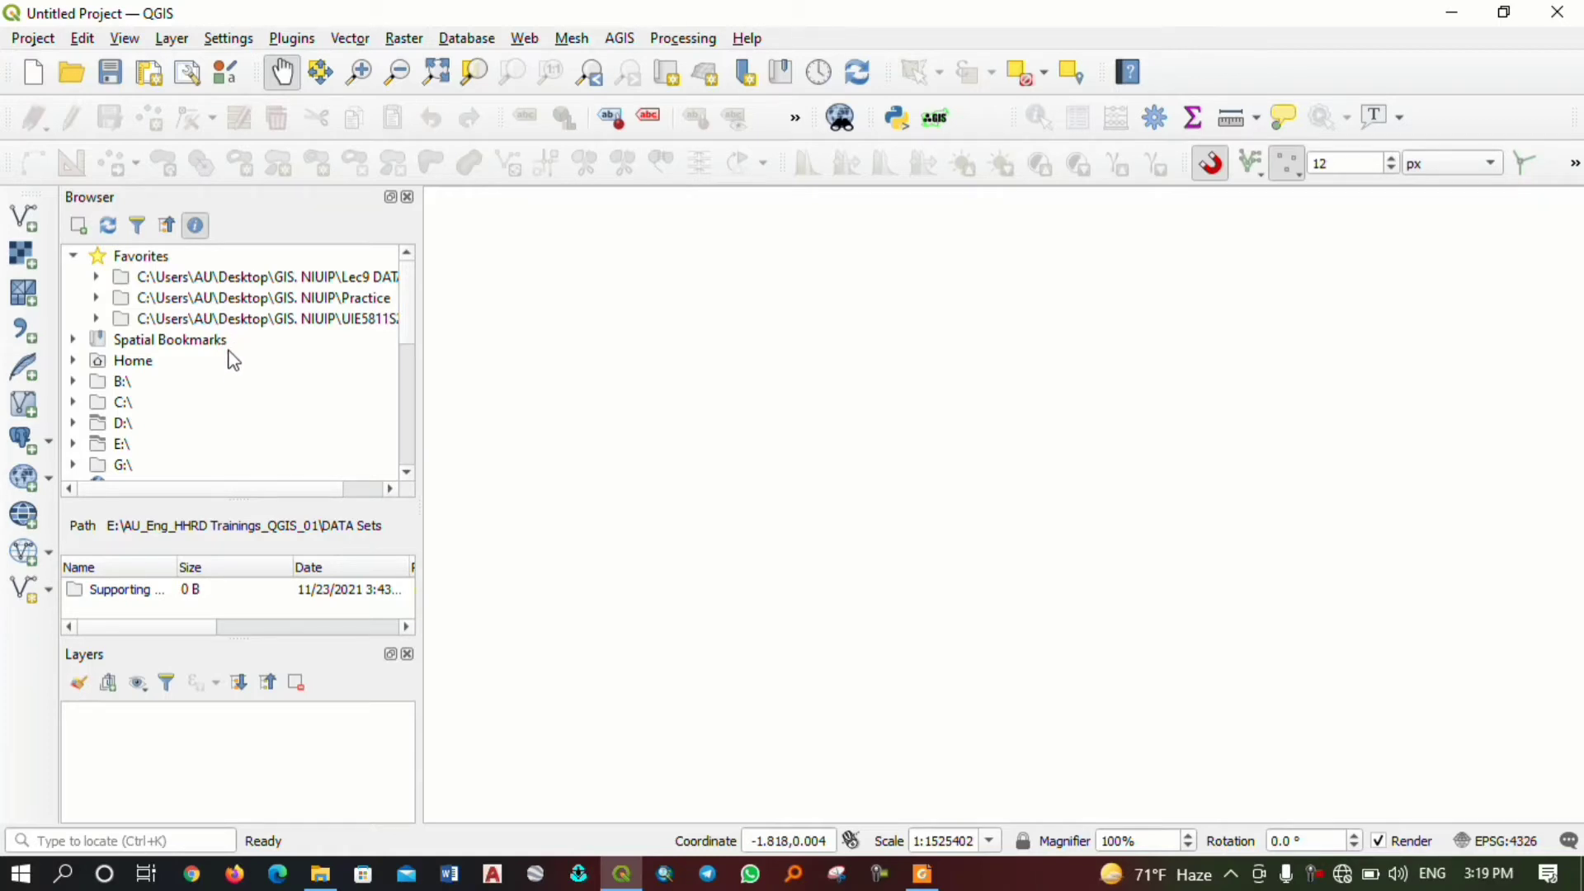
Expand the UIE5811S21 favorite folder and look through the shapefiles and rasters in Lecture 1 Data.
{"action": "left_click", "coordinate": [96, 318]}
{"action": "scroll", "coordinate": [223, 375], "scroll_direction": "down", "scroll_amount": 1}
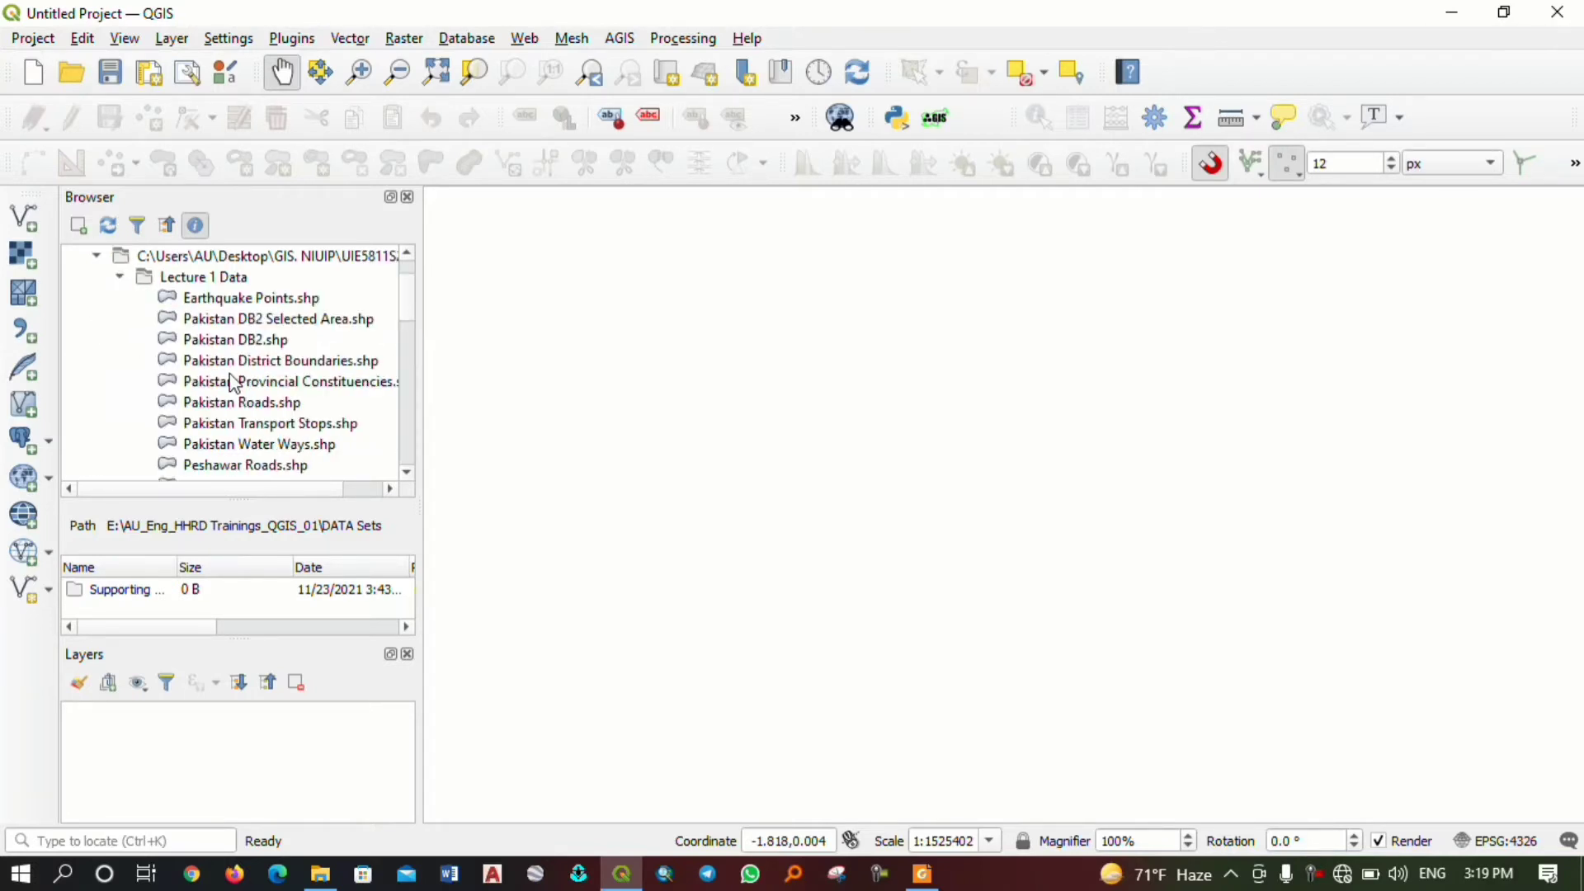
{"action": "scroll", "coordinate": [233, 382], "scroll_direction": "up", "scroll_amount": 1}
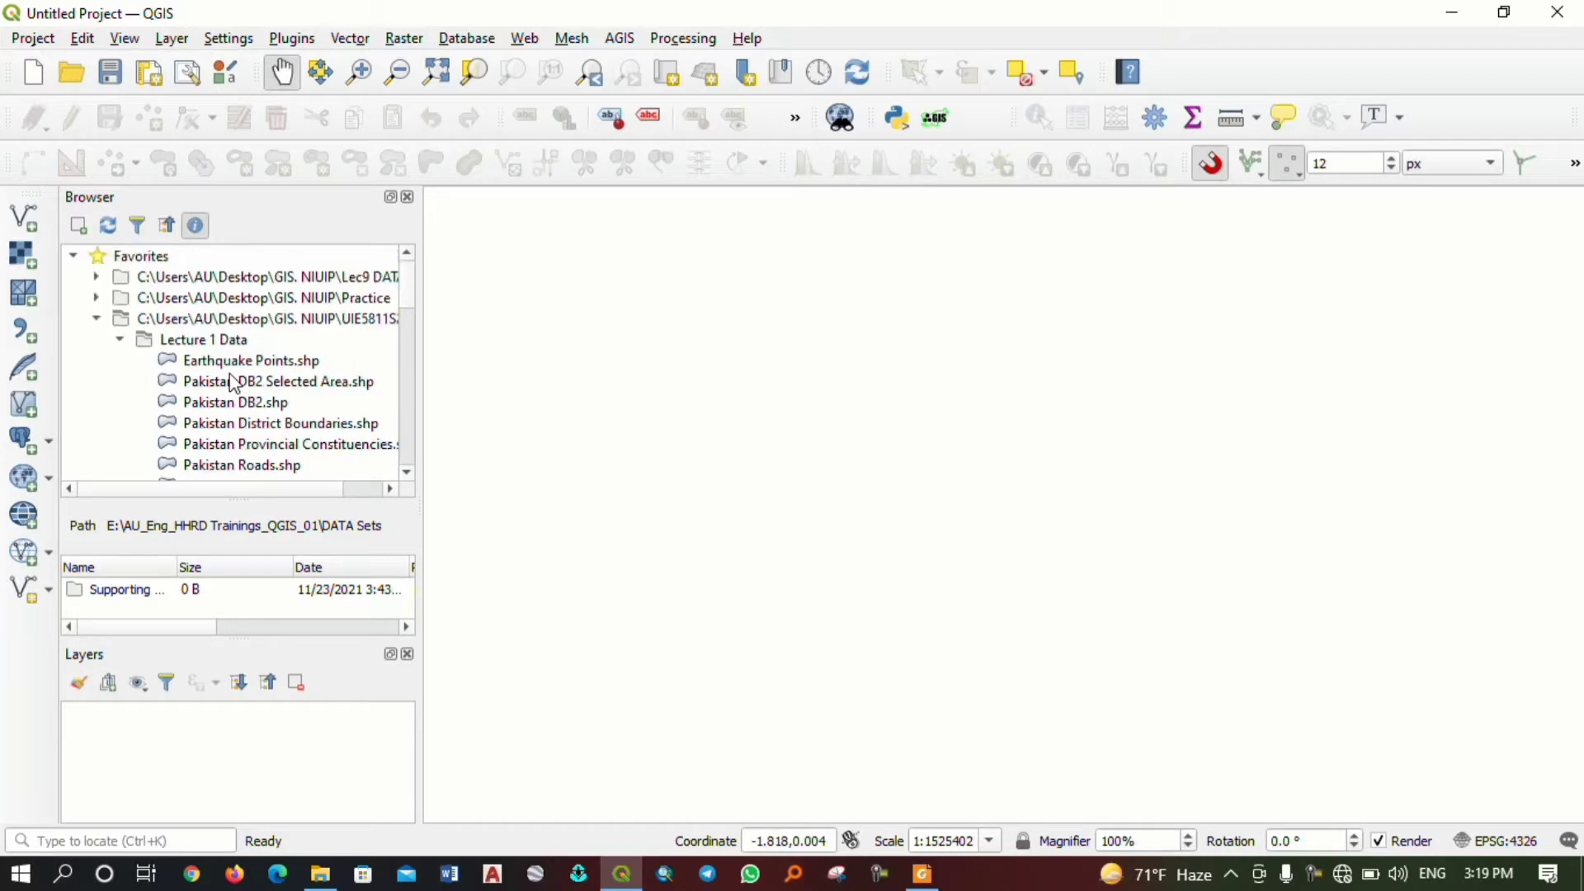
{"action": "left_click", "coordinate": [121, 340]}
{"action": "left_click", "coordinate": [120, 340]}
{"action": "scroll", "coordinate": [247, 417], "scroll_direction": "down", "scroll_amount": 4}
{"action": "scroll", "coordinate": [248, 422], "scroll_direction": "up", "scroll_amount": 3}
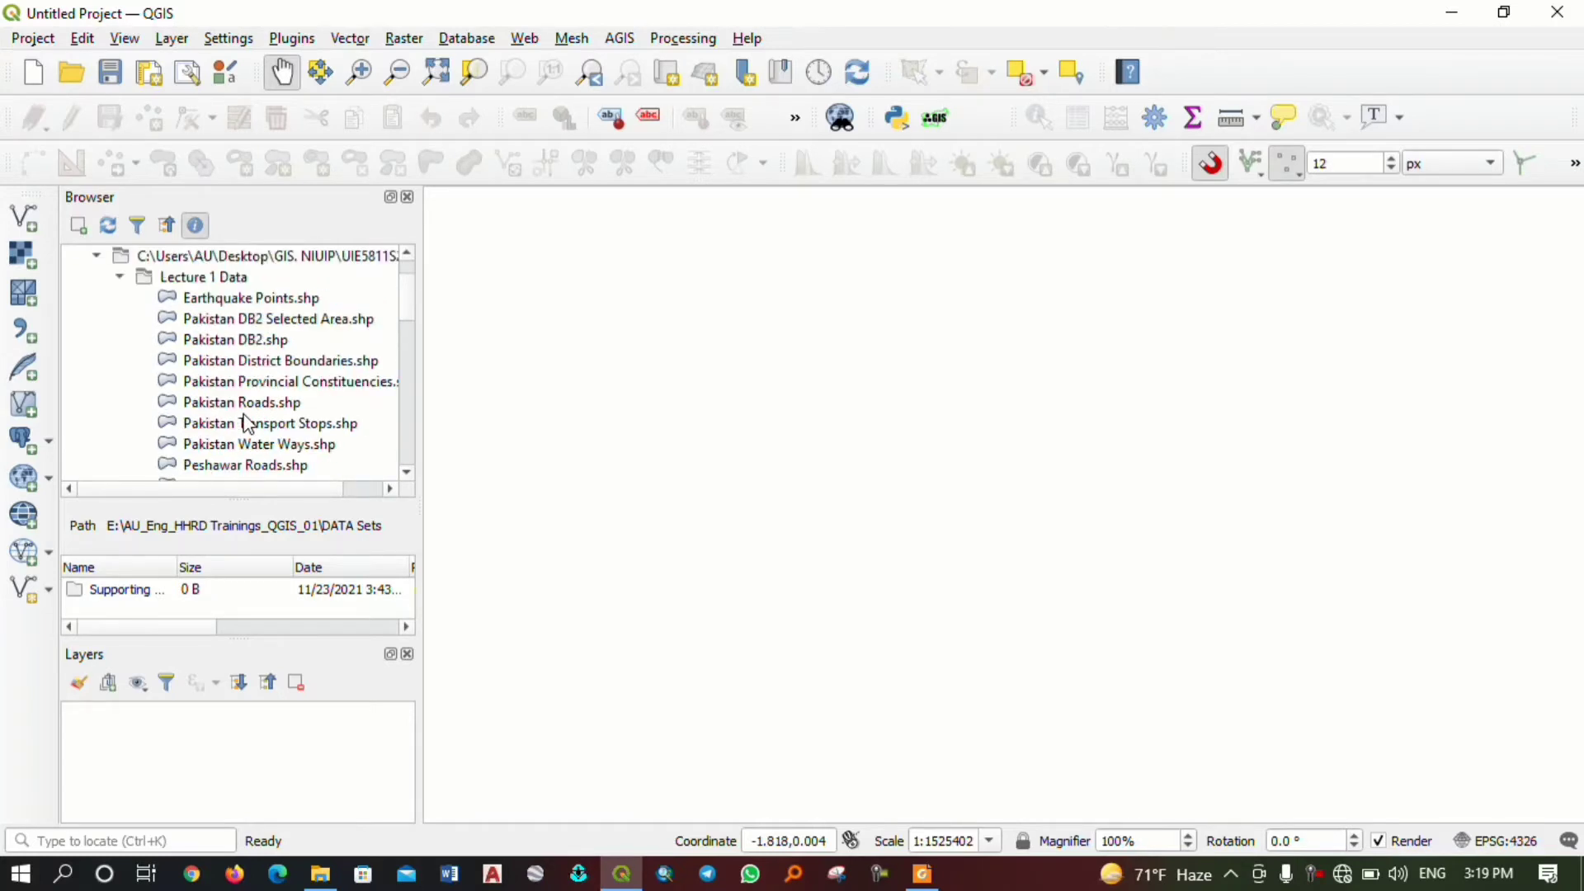
{"action": "scroll", "coordinate": [248, 425], "scroll_direction": "up", "scroll_amount": 1}
{"action": "scroll", "coordinate": [248, 422], "scroll_direction": "down", "scroll_amount": 1}
{"action": "scroll", "coordinate": [248, 375], "scroll_direction": "down", "scroll_amount": 2}
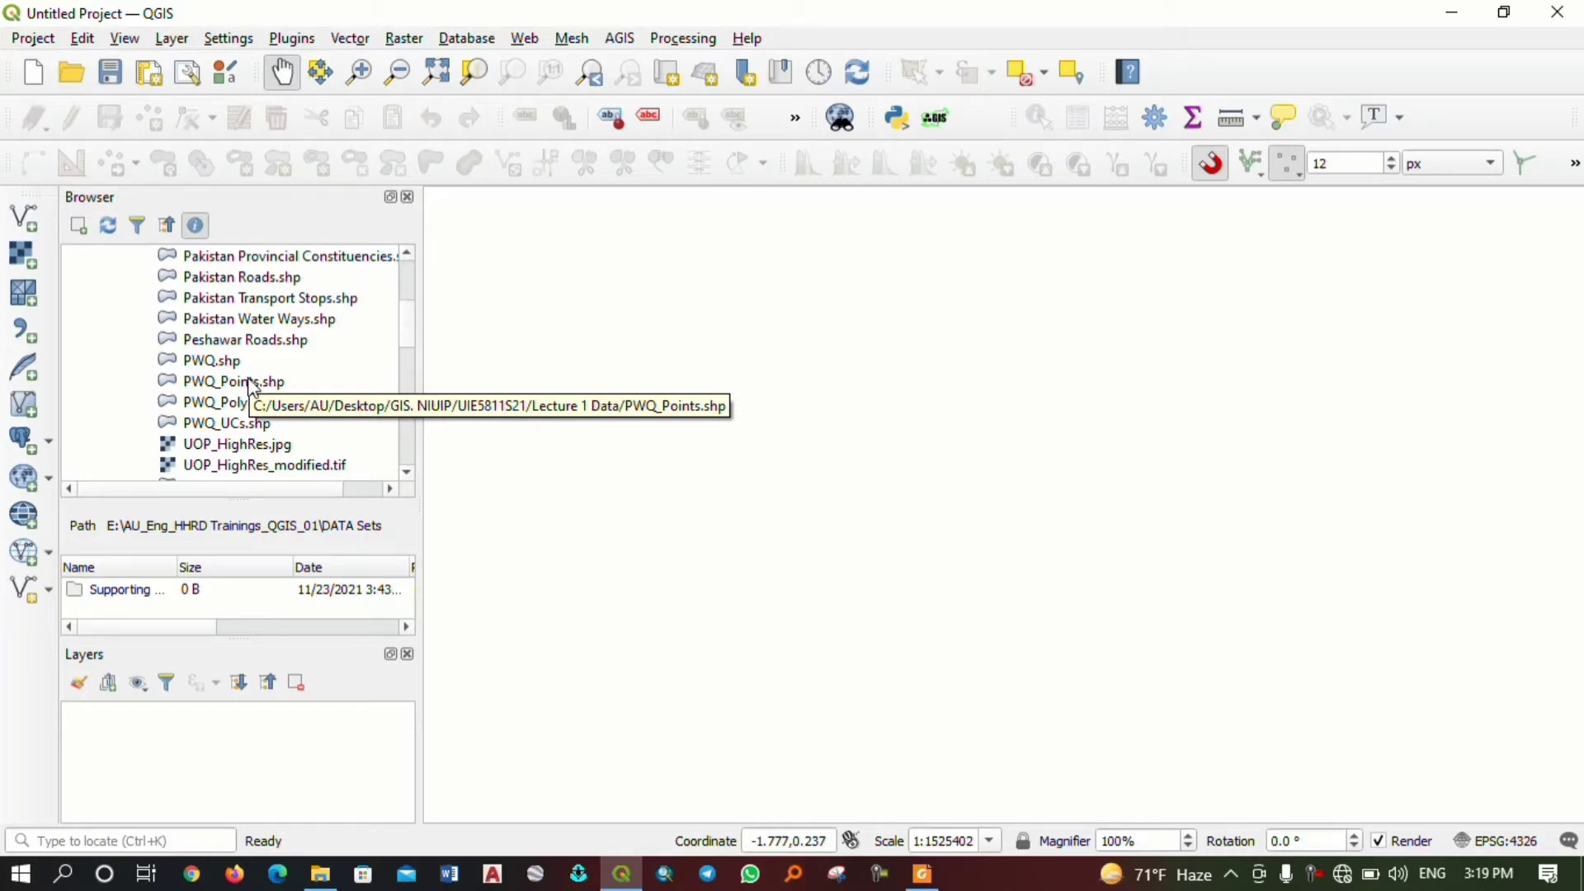
{"action": "scroll", "coordinate": [239, 384], "scroll_direction": "up", "scroll_amount": 1}
{"action": "scroll", "coordinate": [223, 380], "scroll_direction": "up", "scroll_amount": 2}
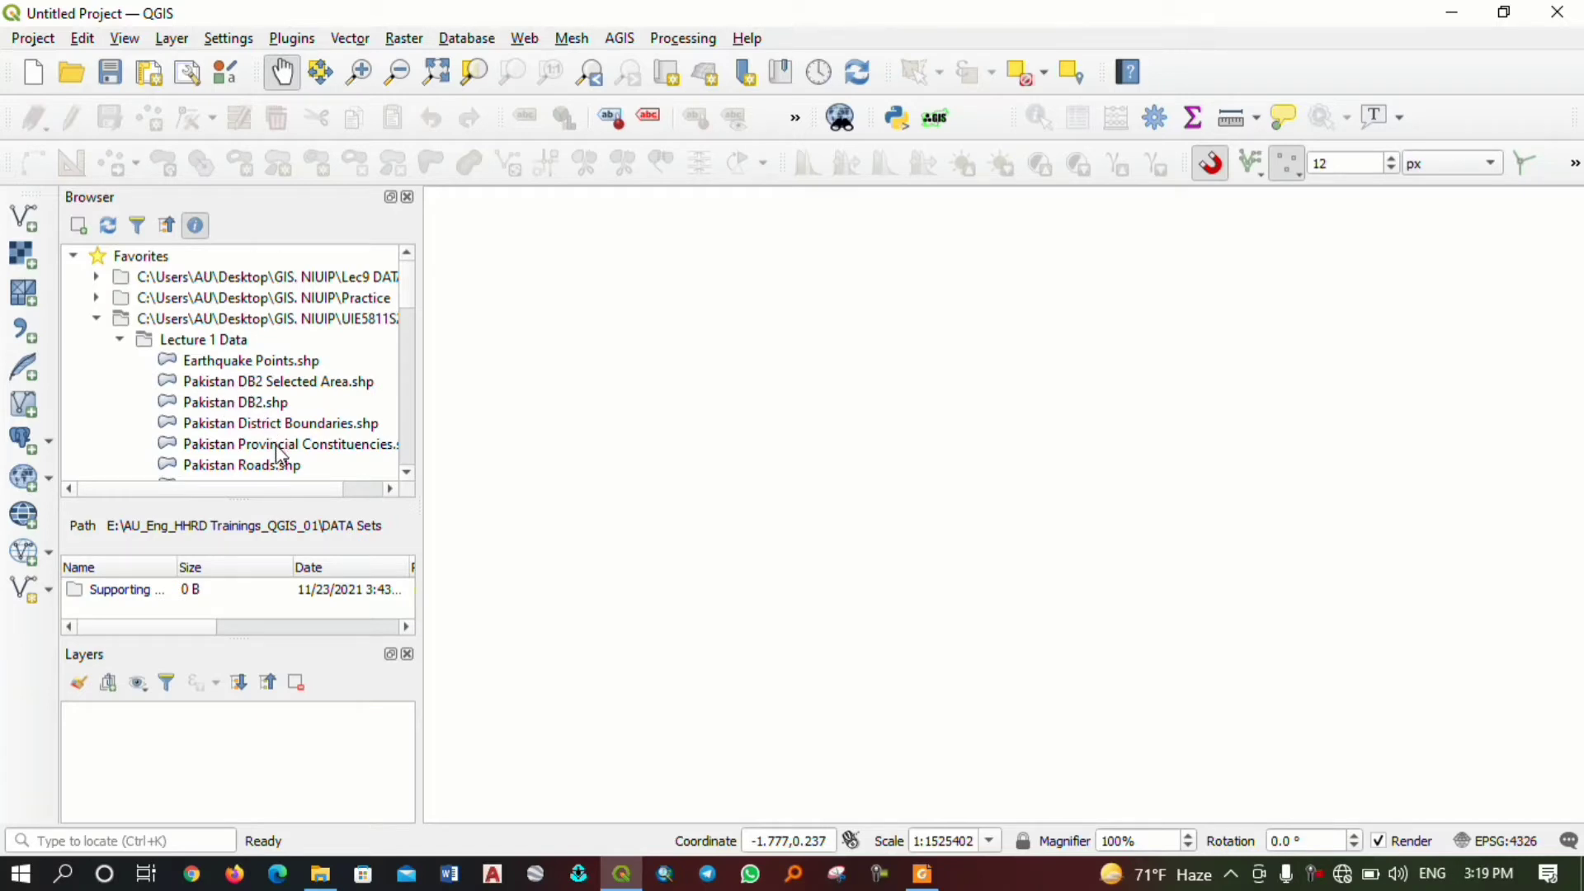
Add Pakistan District Boundaries.shp from Lecture 1 Data to the map canvas and keep the file selected in the browser.
{"action": "scroll", "coordinate": [280, 458], "scroll_direction": "down", "scroll_amount": 1}
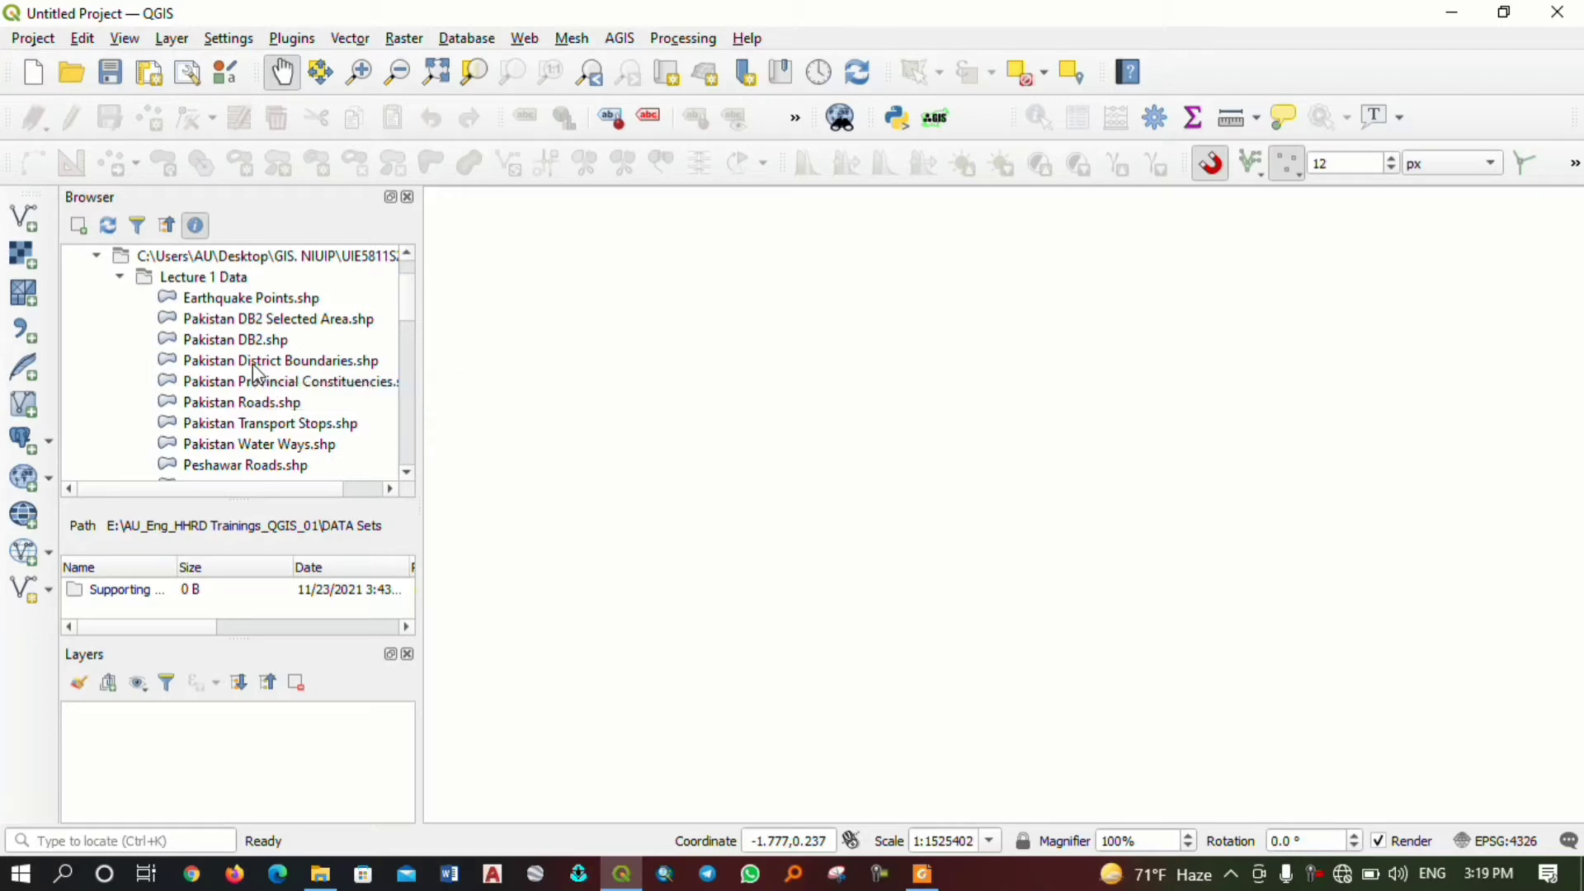
{"action": "left_click_drag", "start_coordinate": [254, 367], "coordinate": [862, 444]}
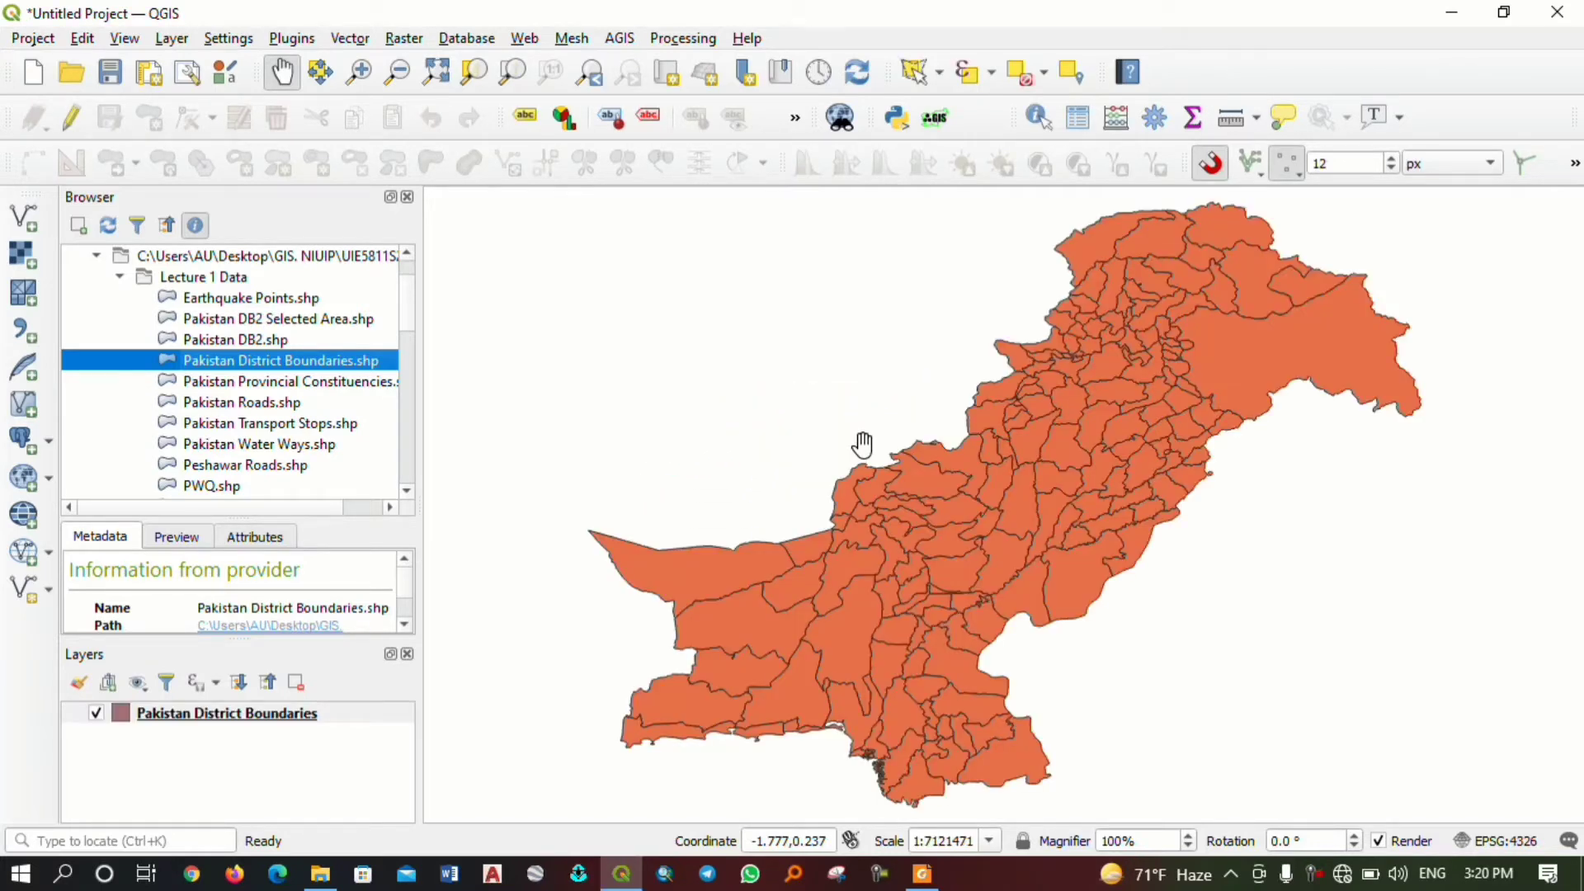
{"action": "left_click", "coordinate": [226, 383]}
{"action": "left_click", "coordinate": [239, 363]}
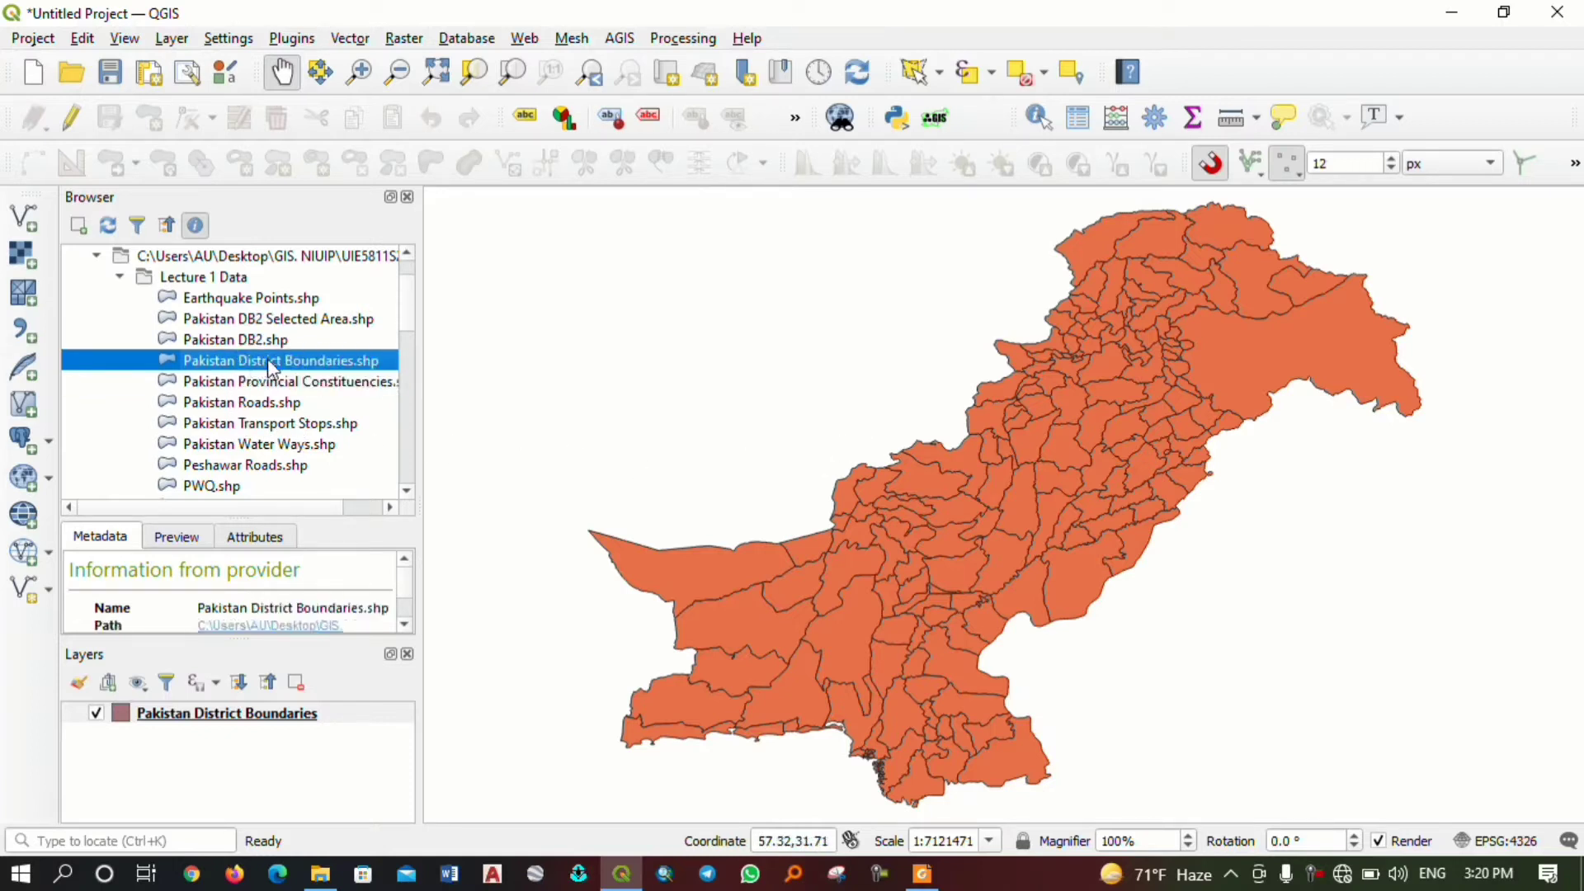
Add Pakistan District Boundaries.shp to the project three more times as duplicate layers.
{"action": "double_click", "coordinate": [268, 361]}
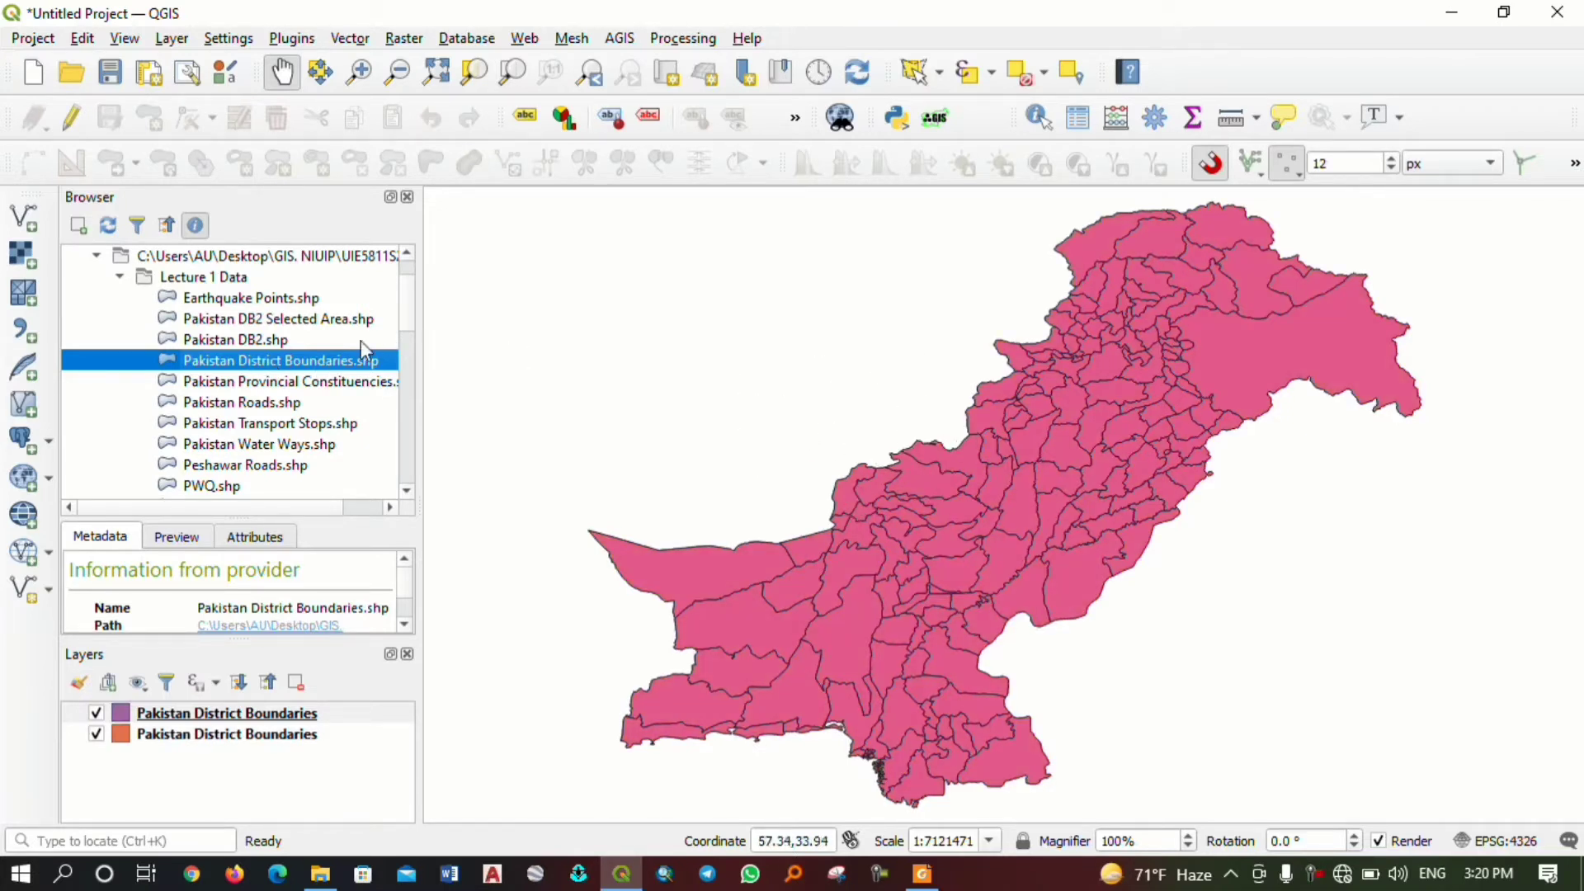
{"action": "double_click", "coordinate": [305, 365]}
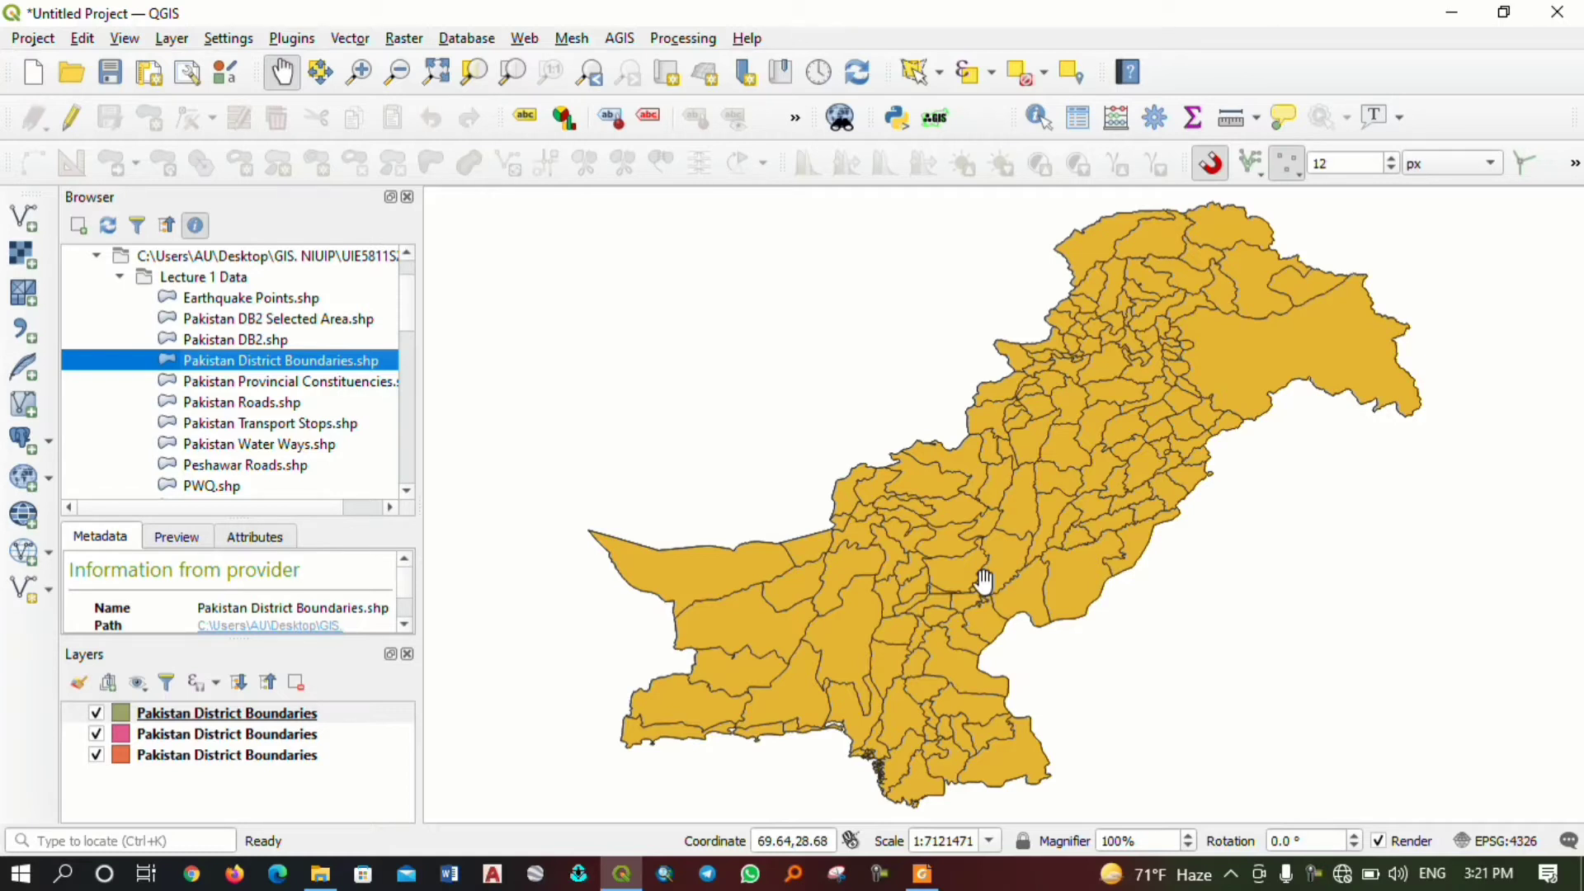
{"action": "double_click", "coordinate": [279, 367]}
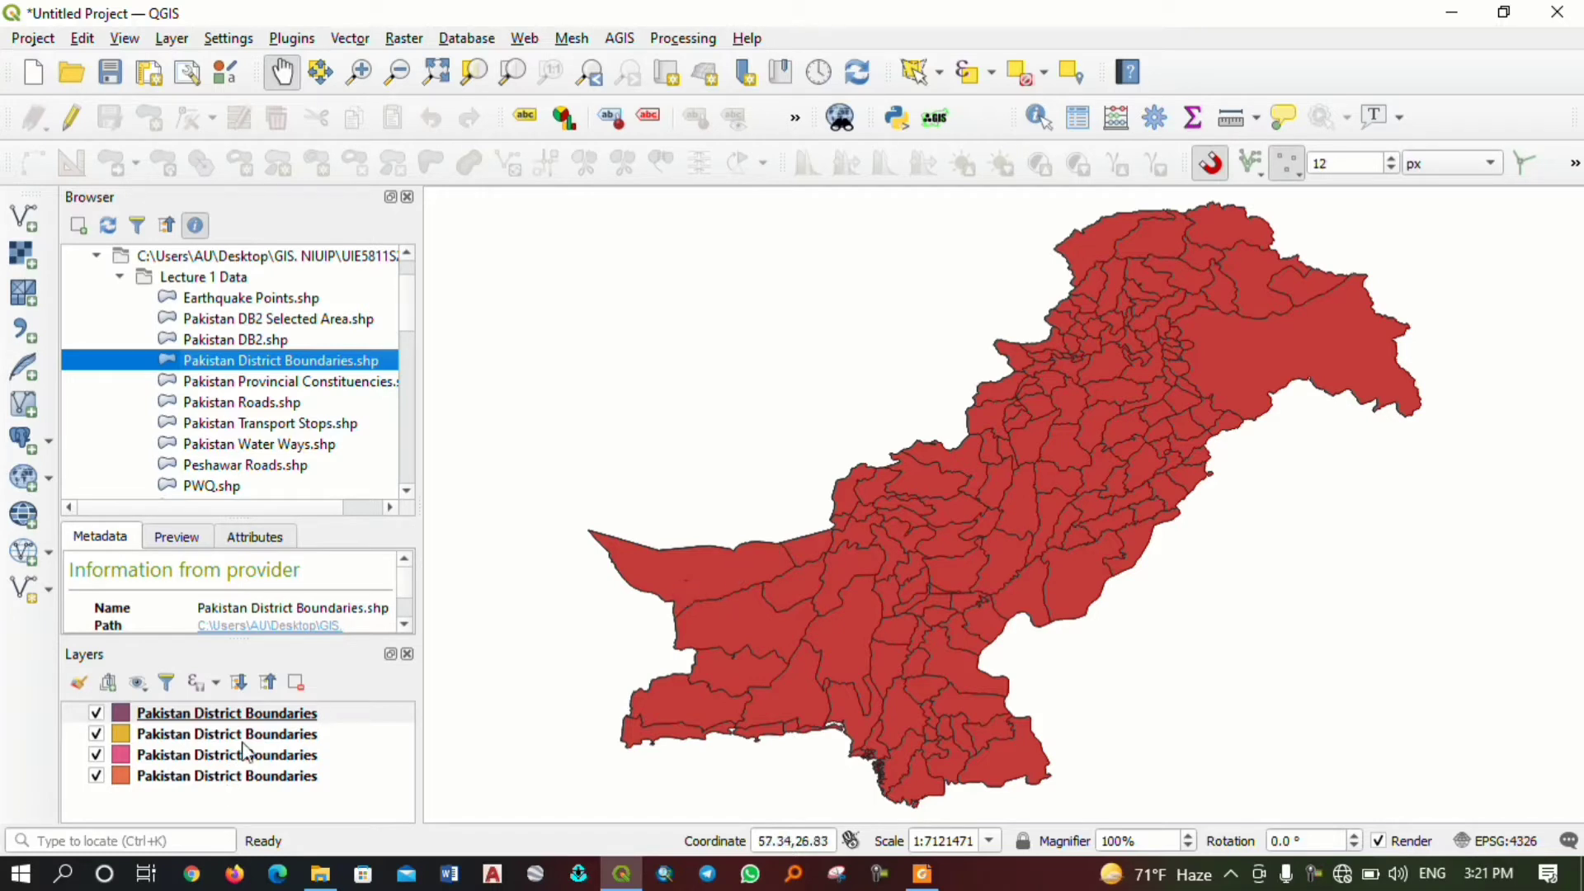
Remove the topmost Pakistan District Boundaries layer from the project.
{"action": "left_click", "coordinate": [223, 719]}
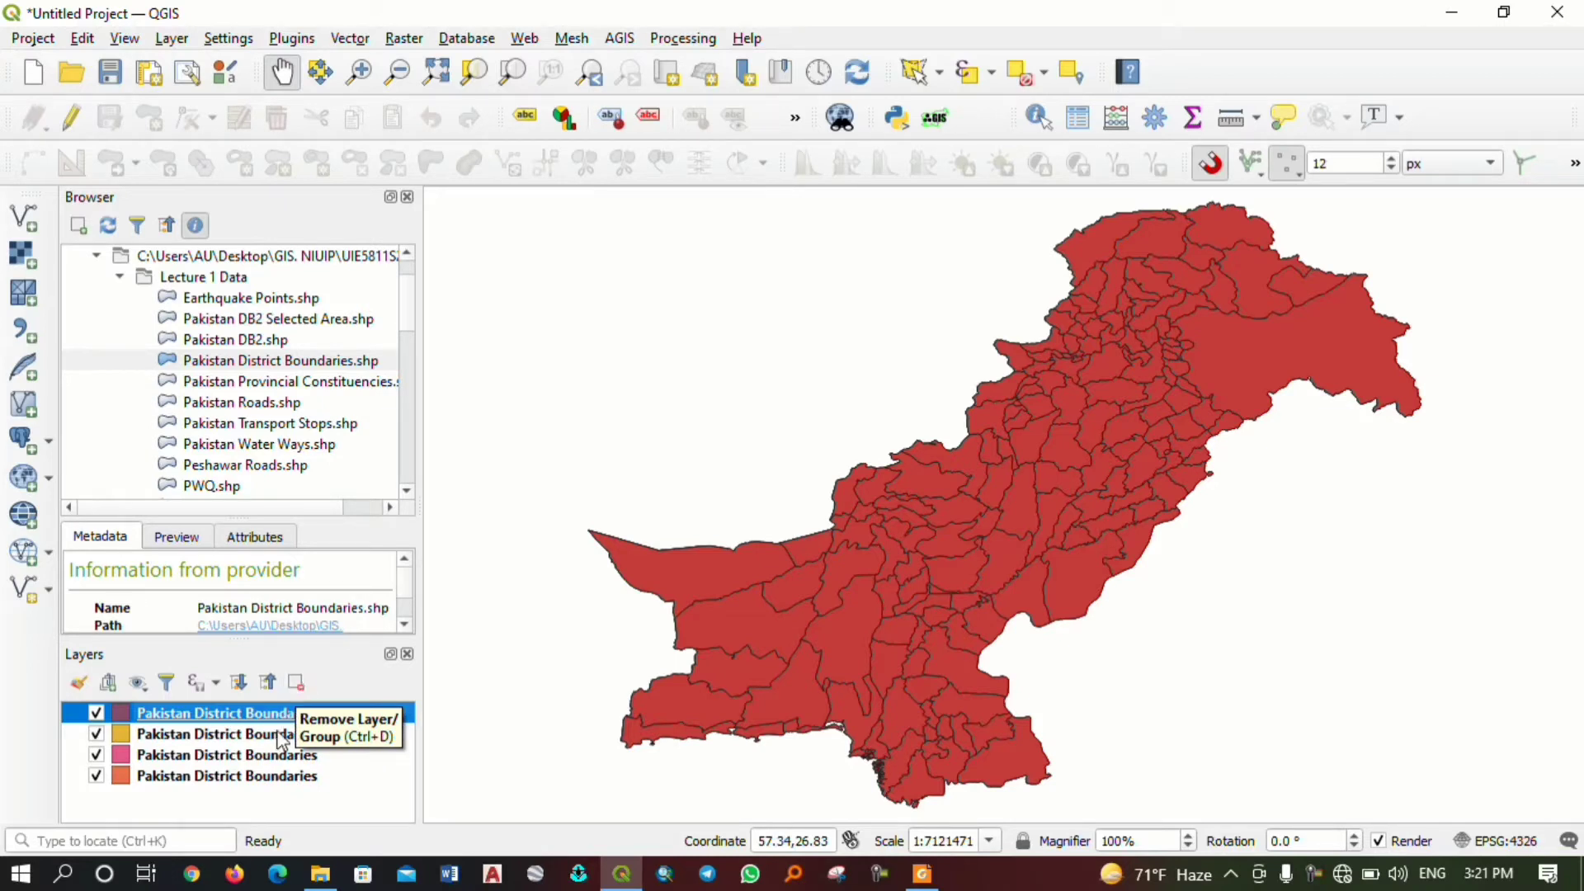
{"action": "left_click", "coordinate": [299, 681]}
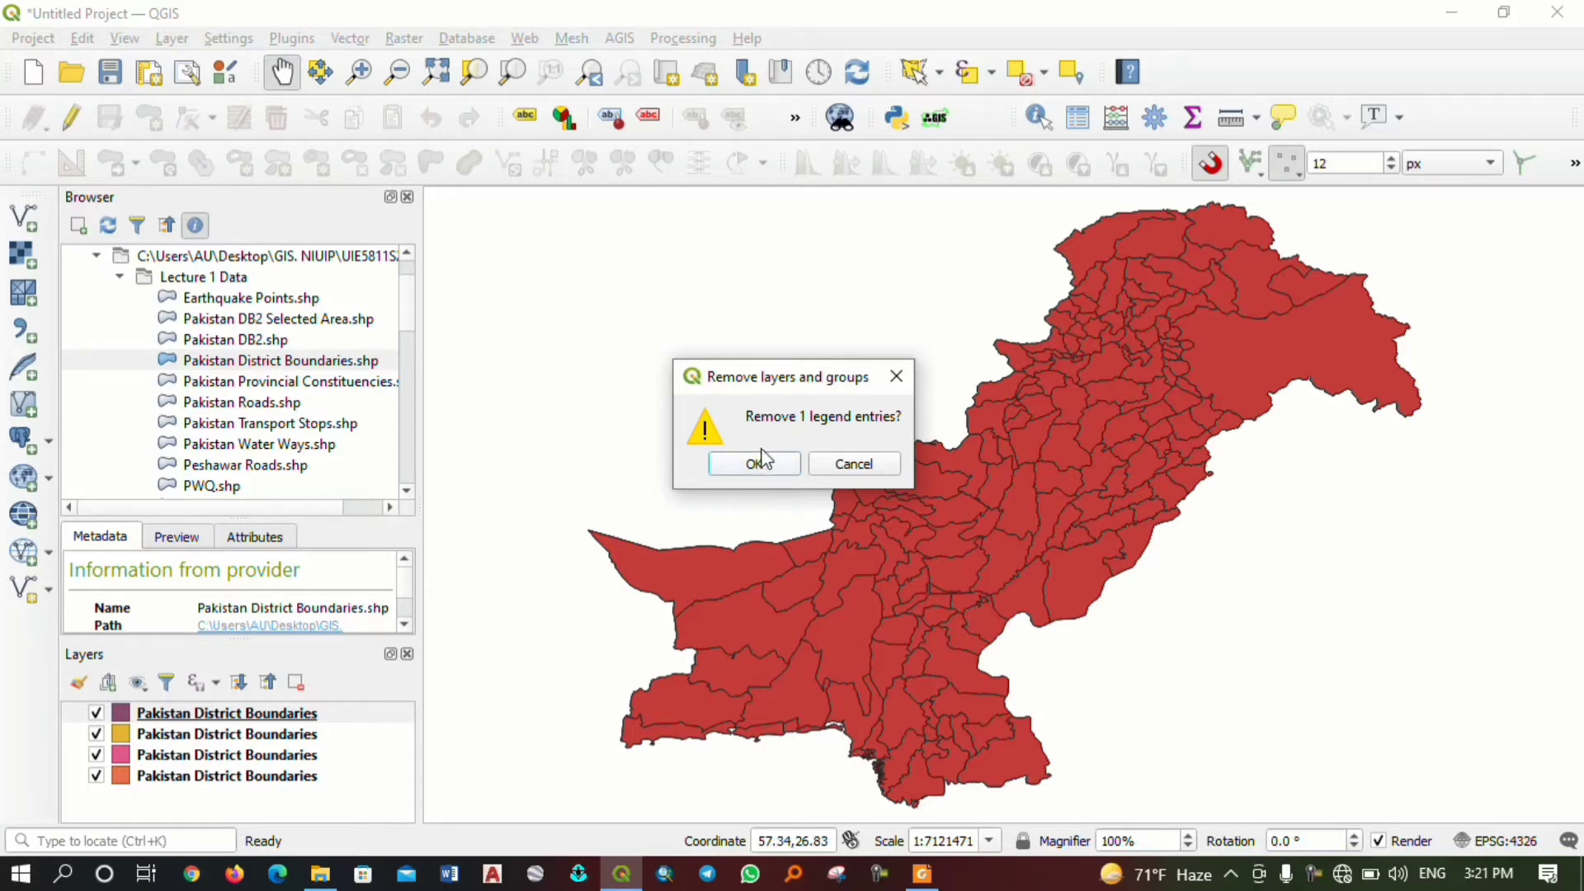
{"action": "left_click", "coordinate": [779, 463]}
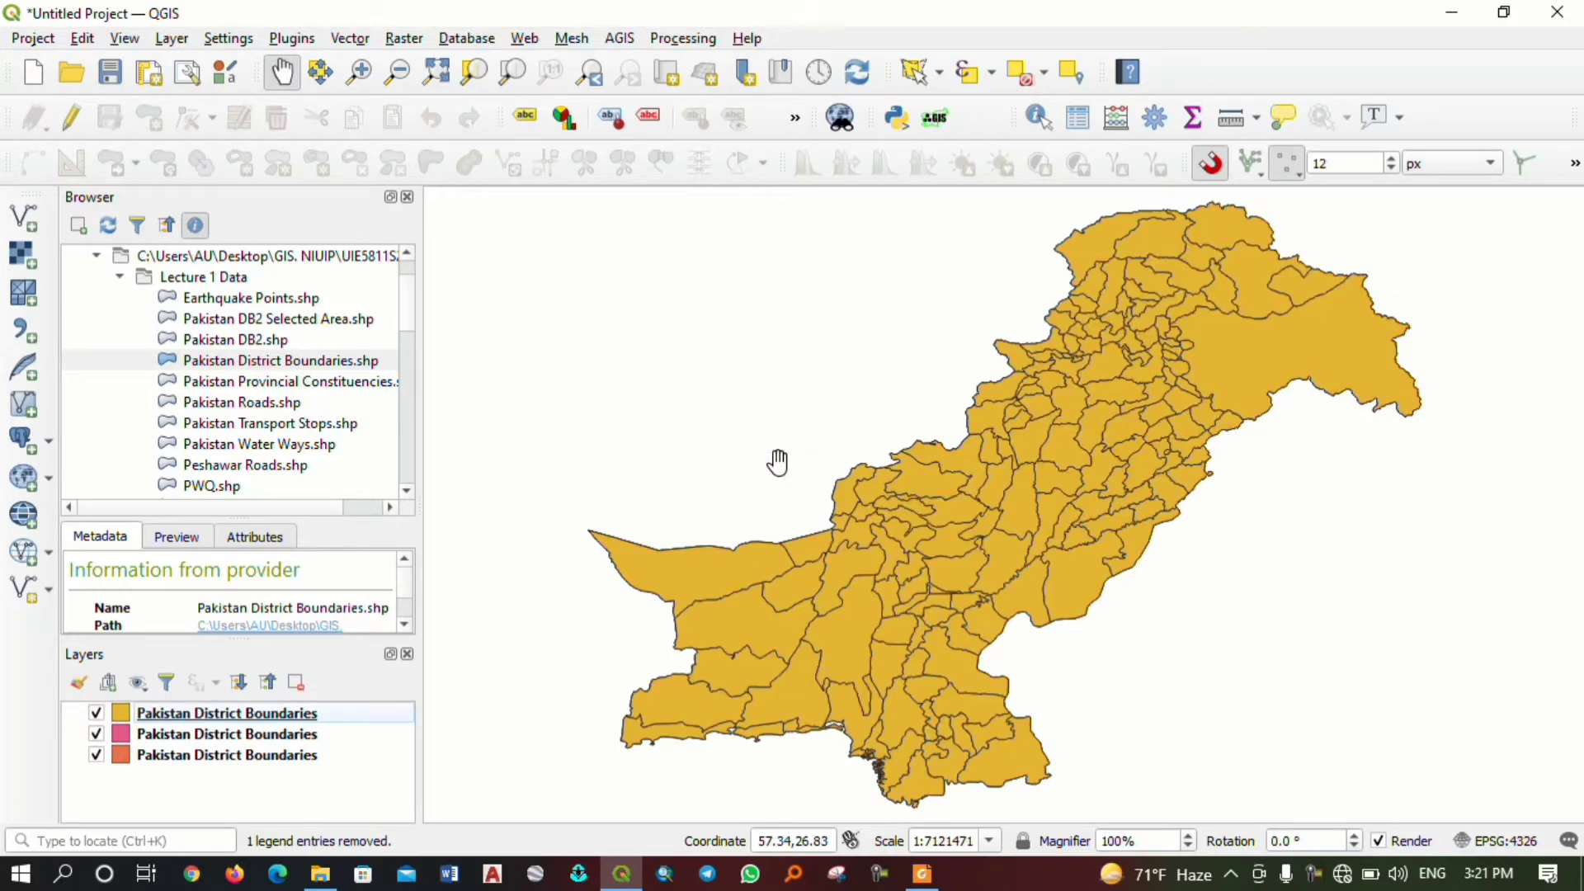
Add two further copies of Pakistan District Boundaries.shp to the project.
{"action": "double_click", "coordinate": [290, 363]}
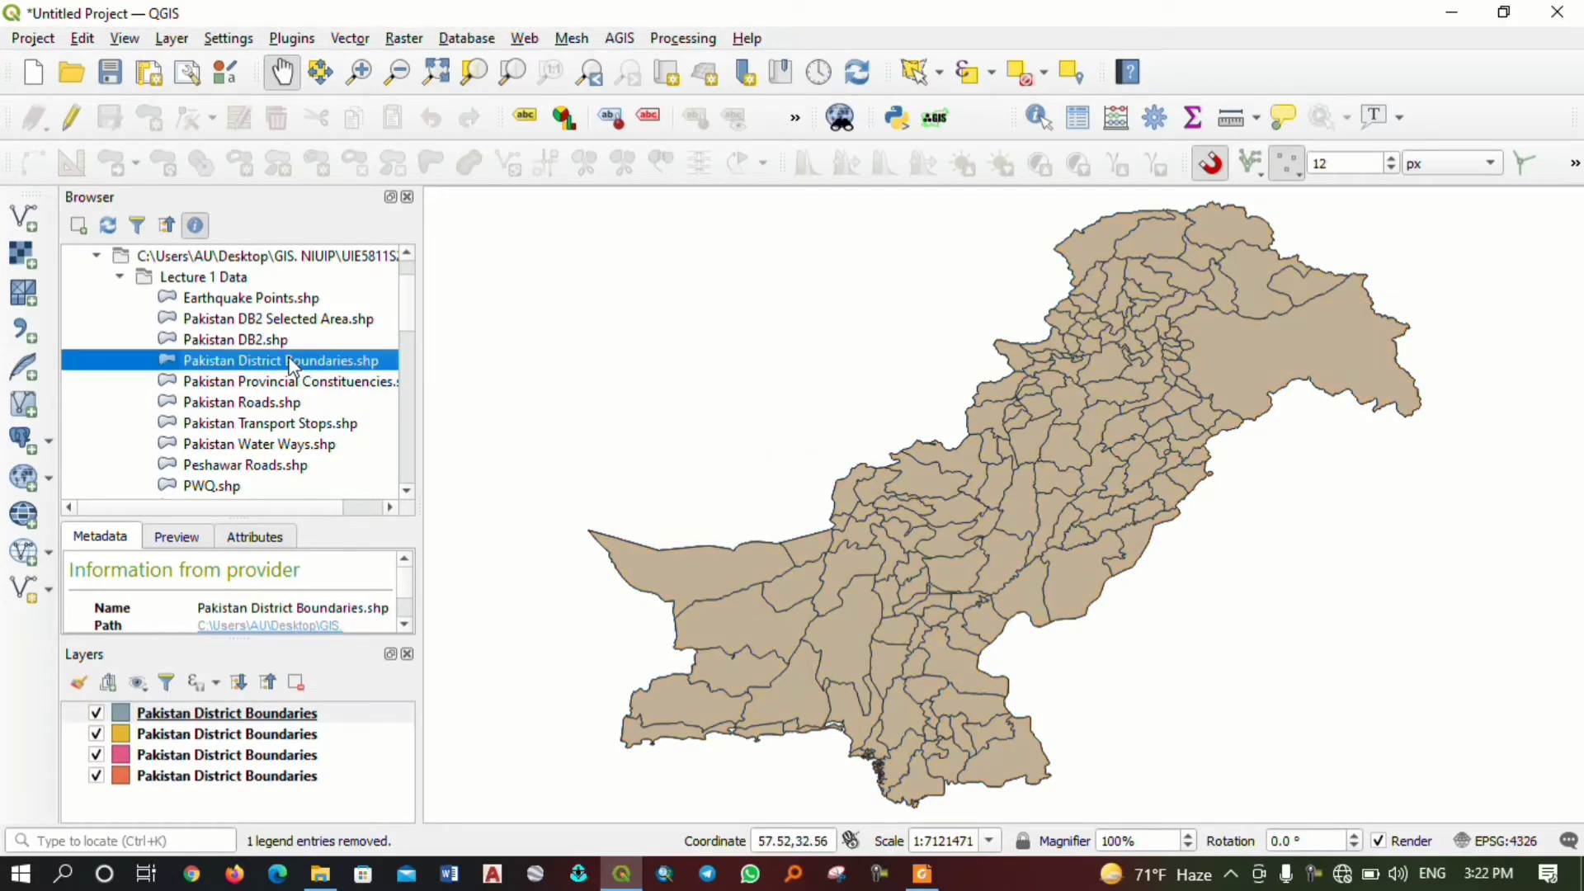
{"action": "double_click", "coordinate": [290, 363]}
{"action": "scroll", "coordinate": [262, 437], "scroll_direction": "down", "scroll_amount": 1}
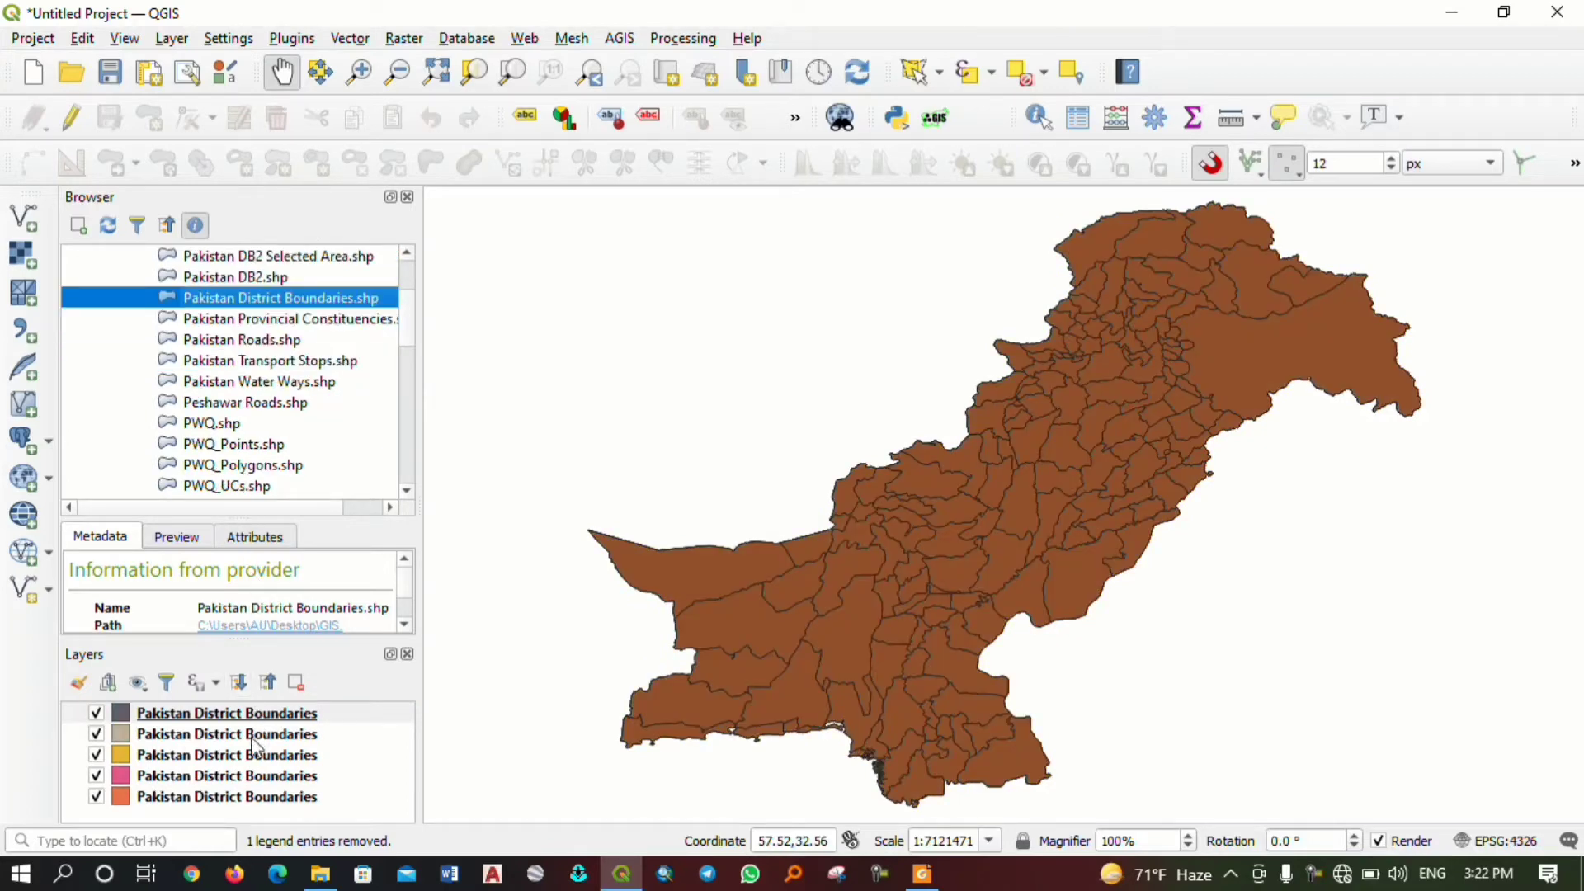
Enlarge the layer list and select the four uppermost Pakistan District Boundaries layers together.
{"action": "left_click_drag", "start_coordinate": [327, 640], "coordinate": [329, 555]}
{"action": "left_click", "coordinate": [295, 645]}
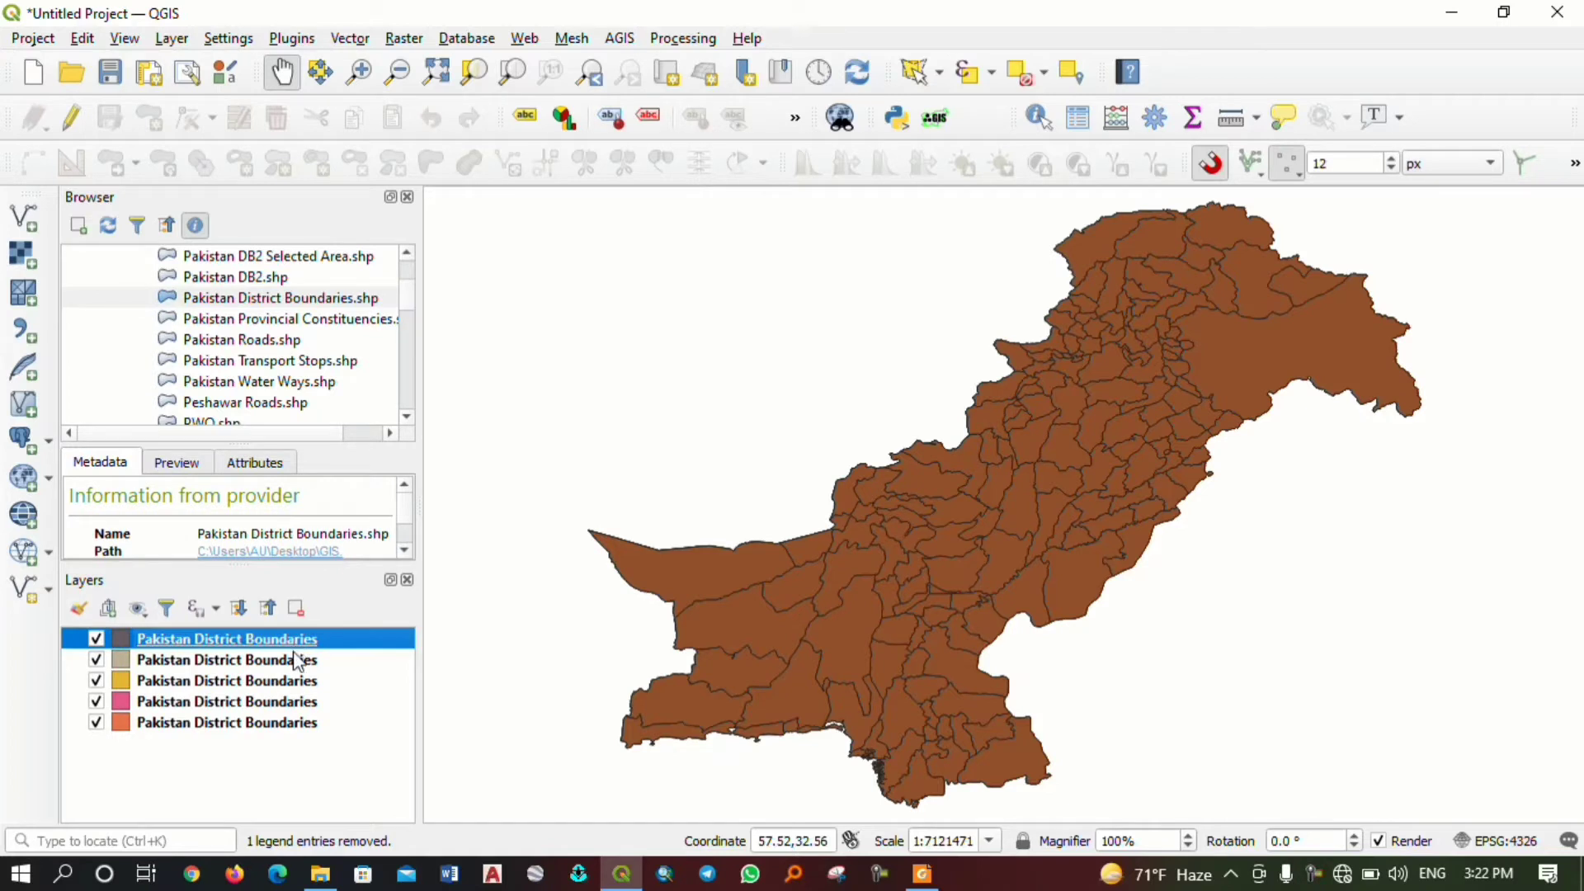
{"action": "left_click", "coordinate": [297, 660], "text": "ctrl"}
{"action": "left_click", "coordinate": [301, 664], "text": "ctrl"}
{"action": "left_click", "coordinate": [303, 664], "text": "ctrl"}
{"action": "left_click", "coordinate": [305, 681], "text": "ctrl"}
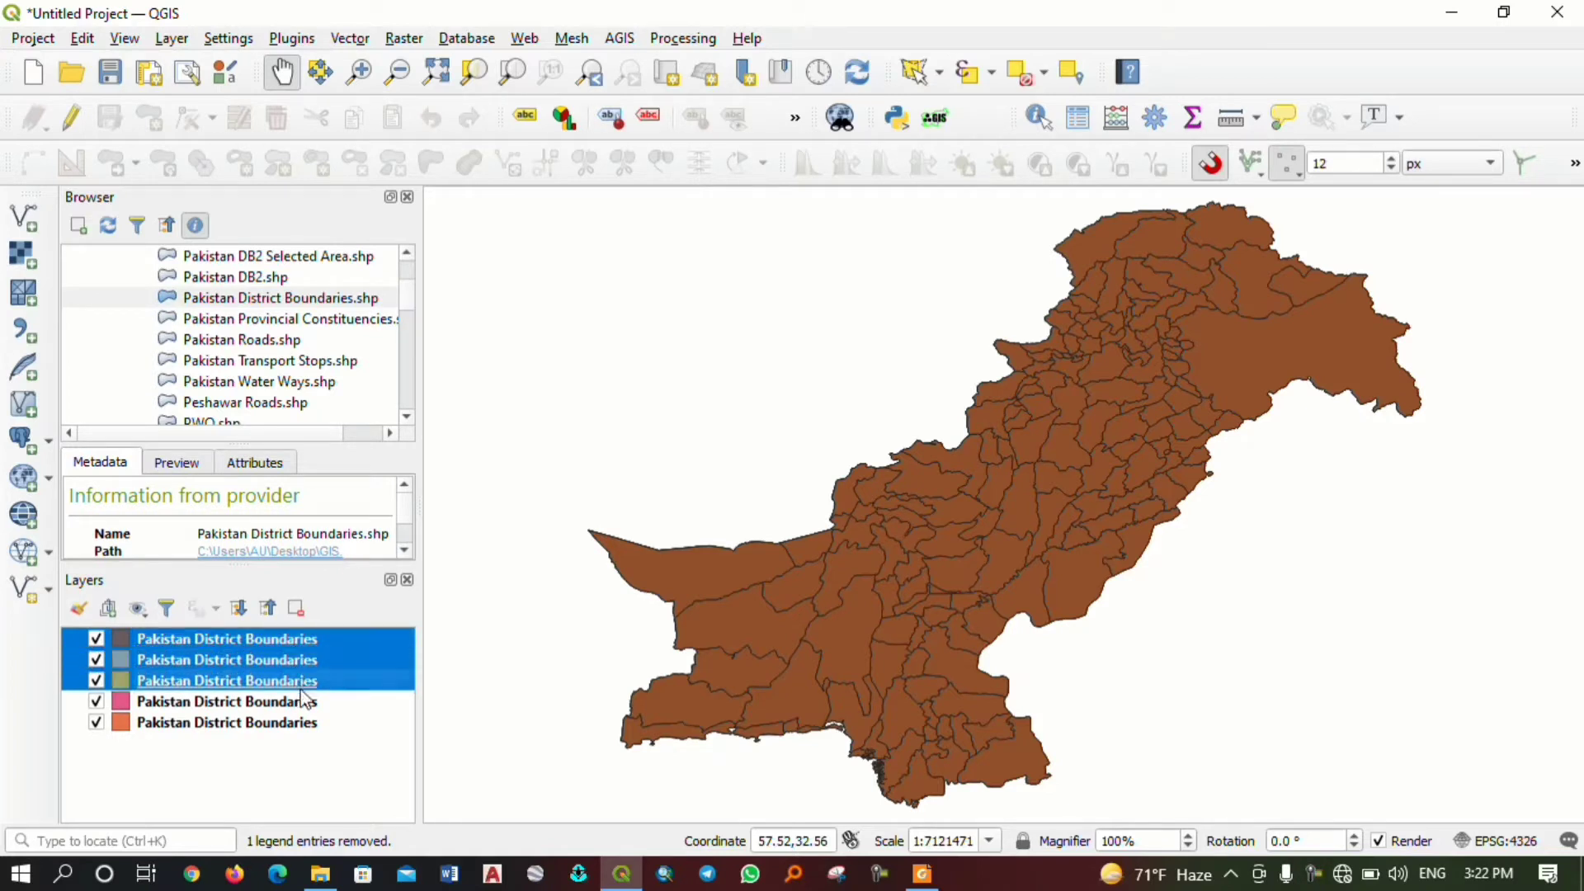
{"action": "left_click", "coordinate": [306, 700], "text": "ctrl"}
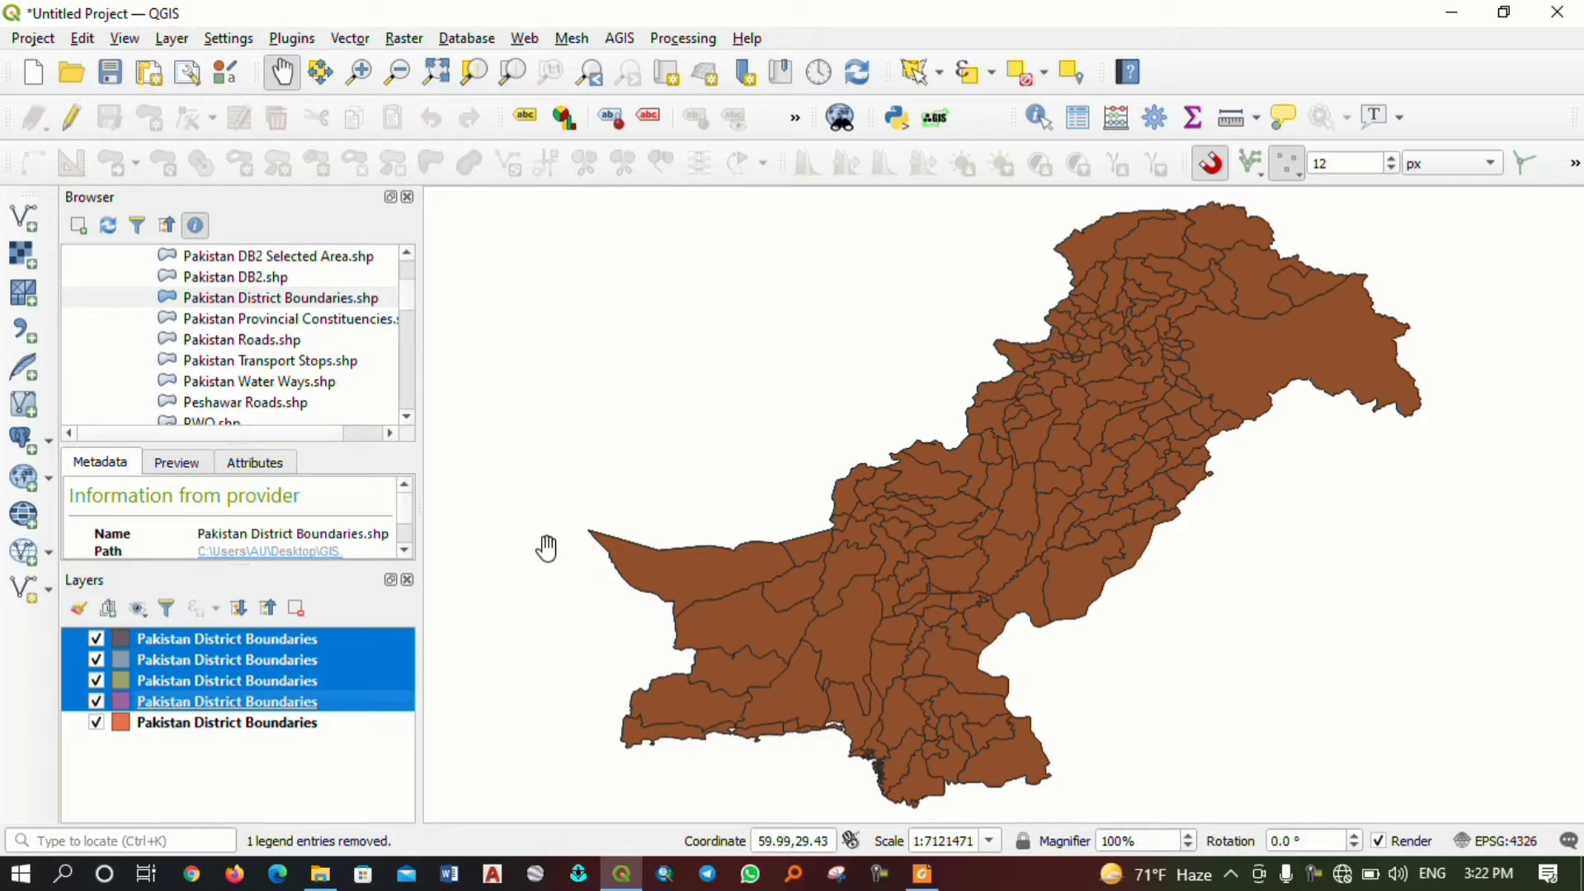
Reselect the four uppermost Pakistan District Boundaries layers and remove them from the project, keeping only the lowest one.
{"action": "left_click", "coordinate": [273, 640]}
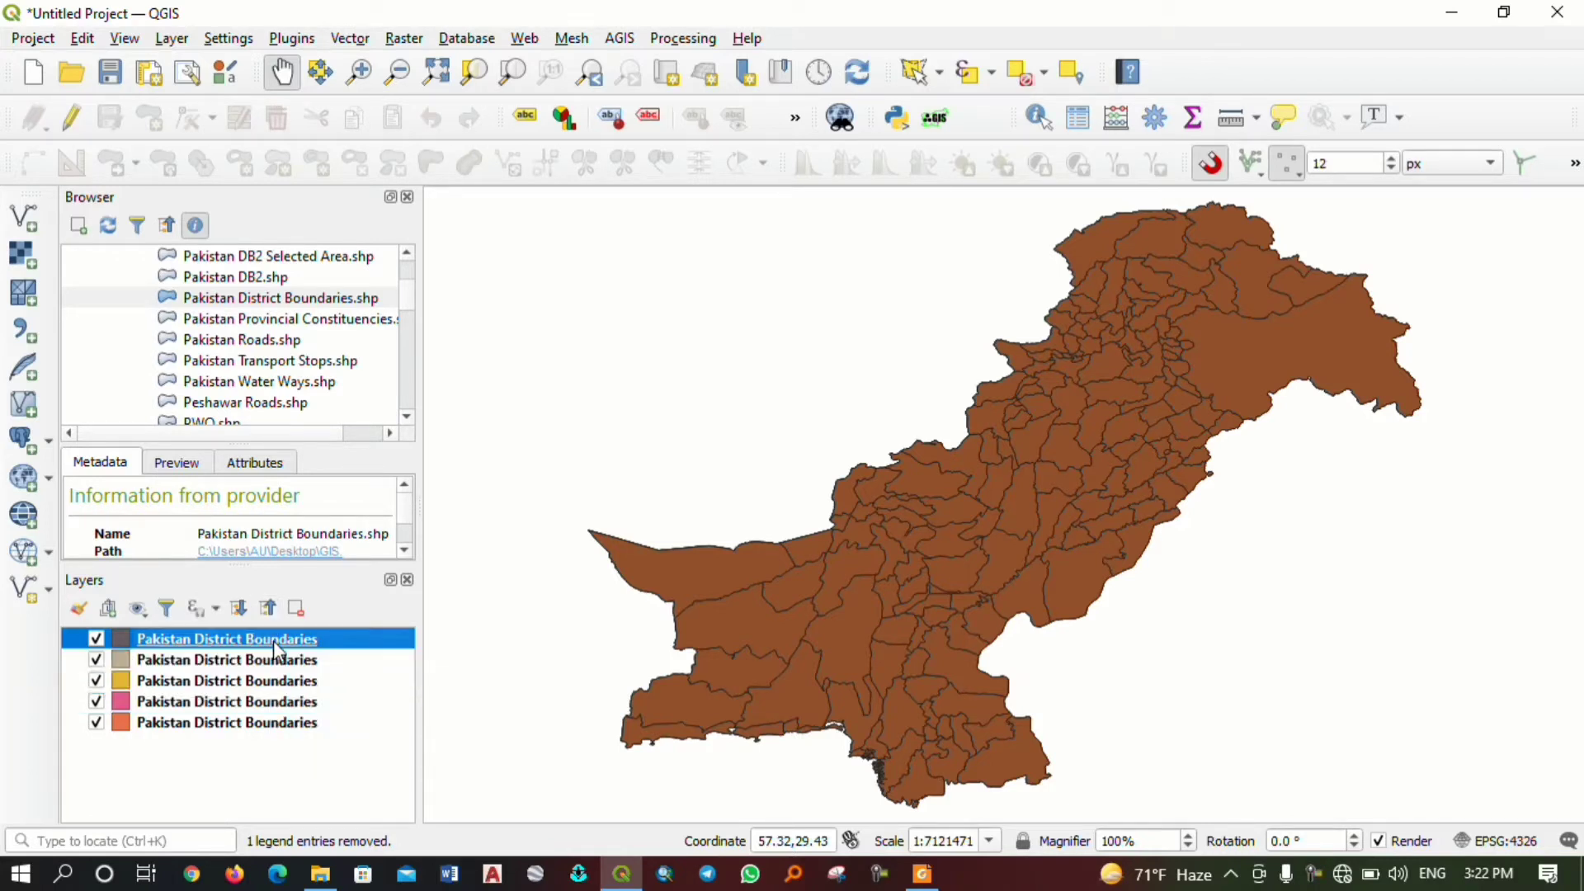
{"action": "left_click", "coordinate": [370, 641], "text": "ctrl"}
{"action": "left_click", "coordinate": [360, 702]}
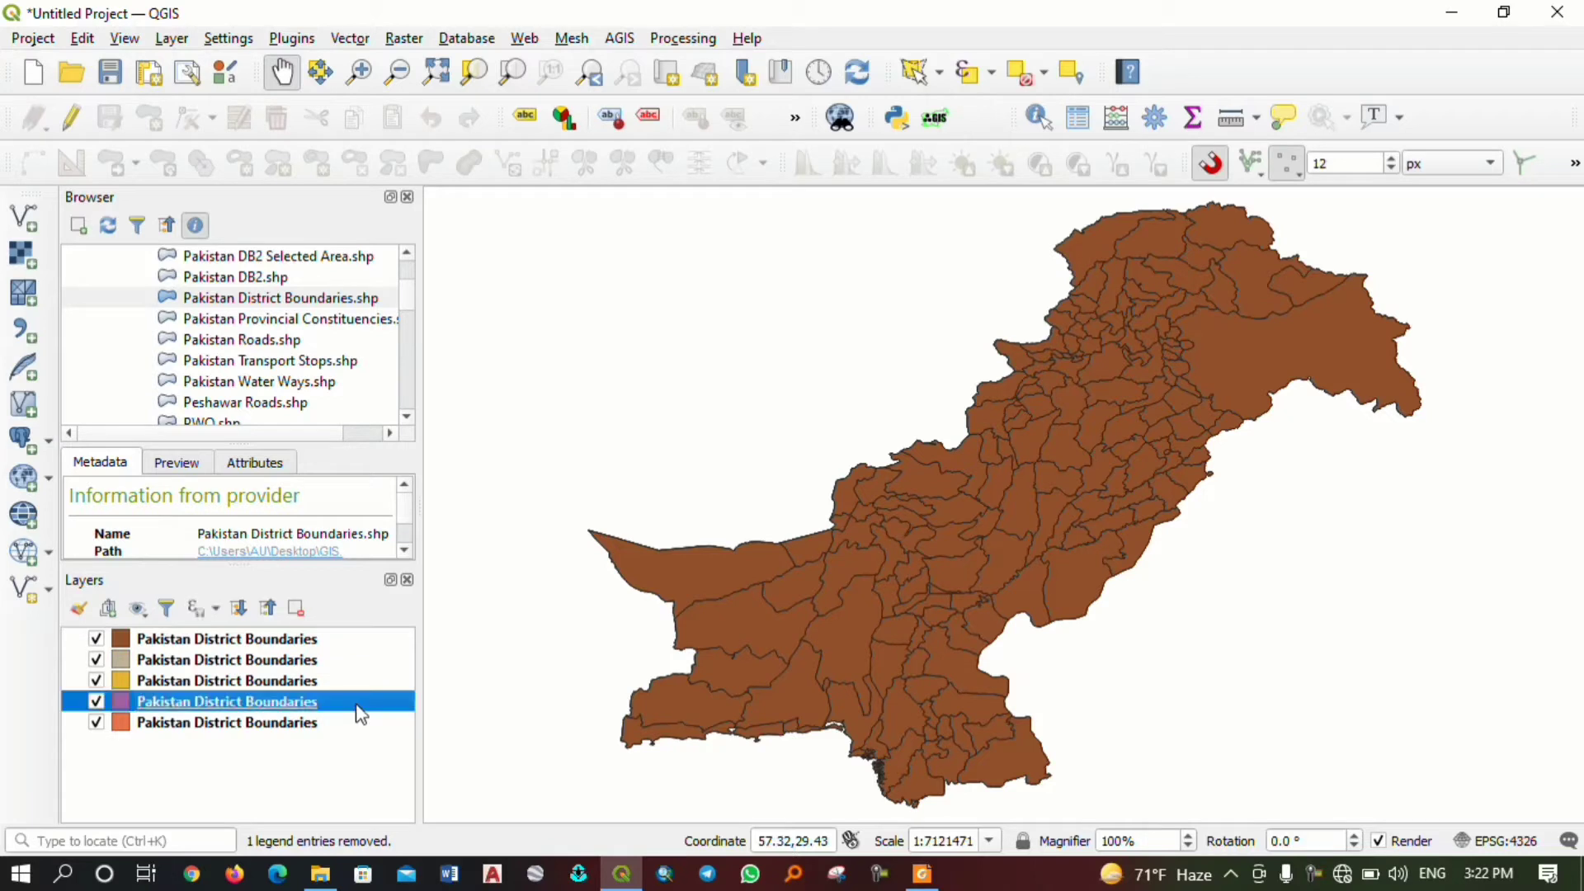
{"action": "left_click", "coordinate": [350, 677], "text": "ctrl"}
{"action": "left_click", "coordinate": [345, 660], "text": "ctrl"}
{"action": "left_click", "coordinate": [335, 639], "text": "ctrl"}
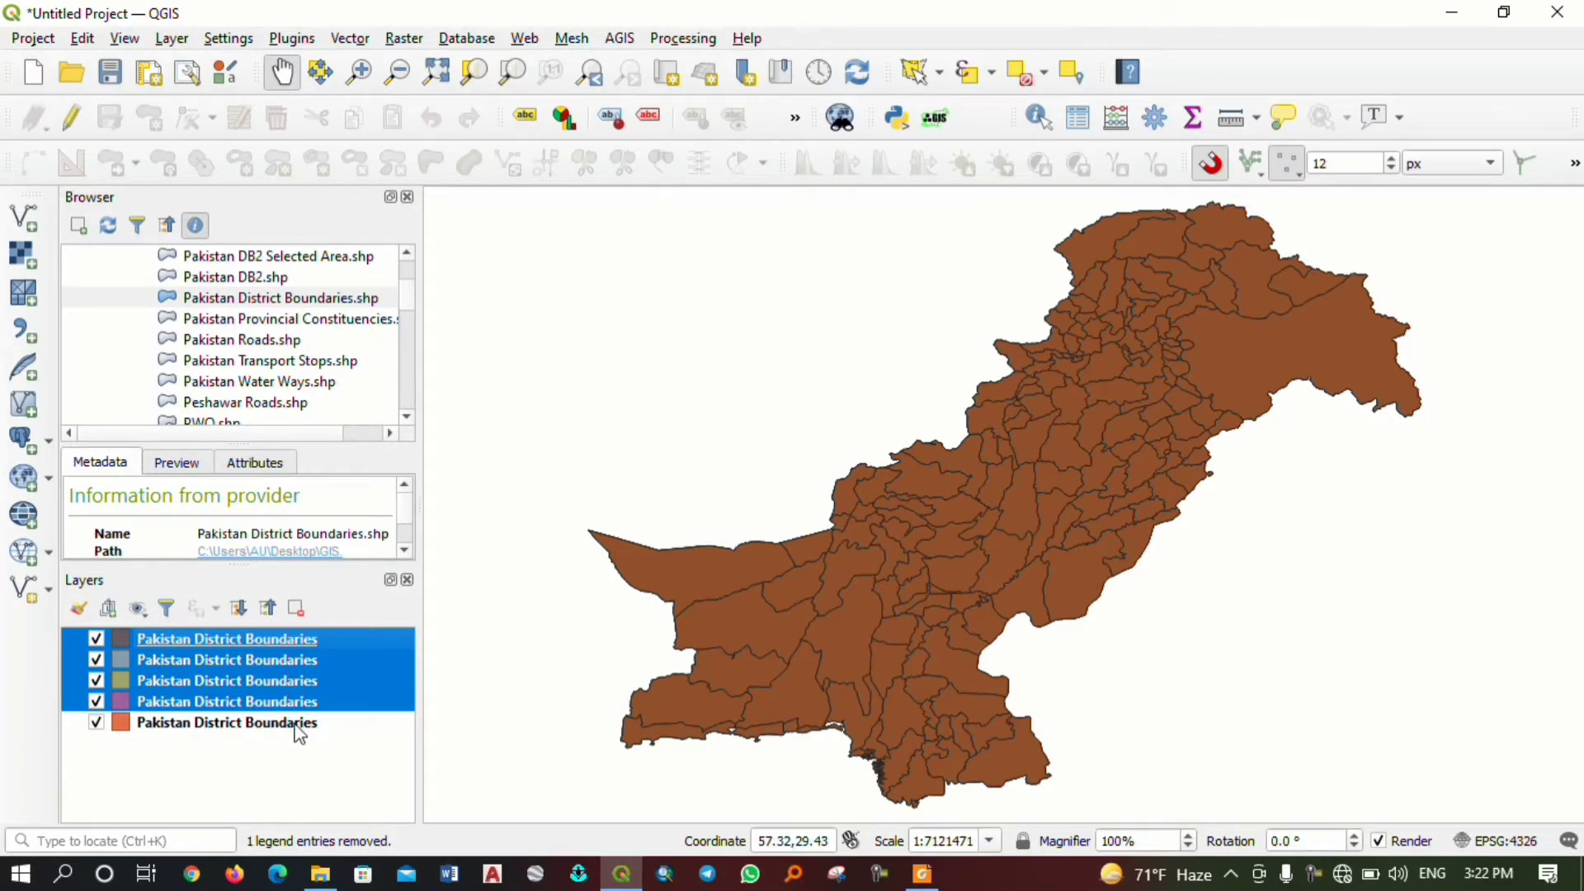
{"action": "left_click", "coordinate": [295, 610]}
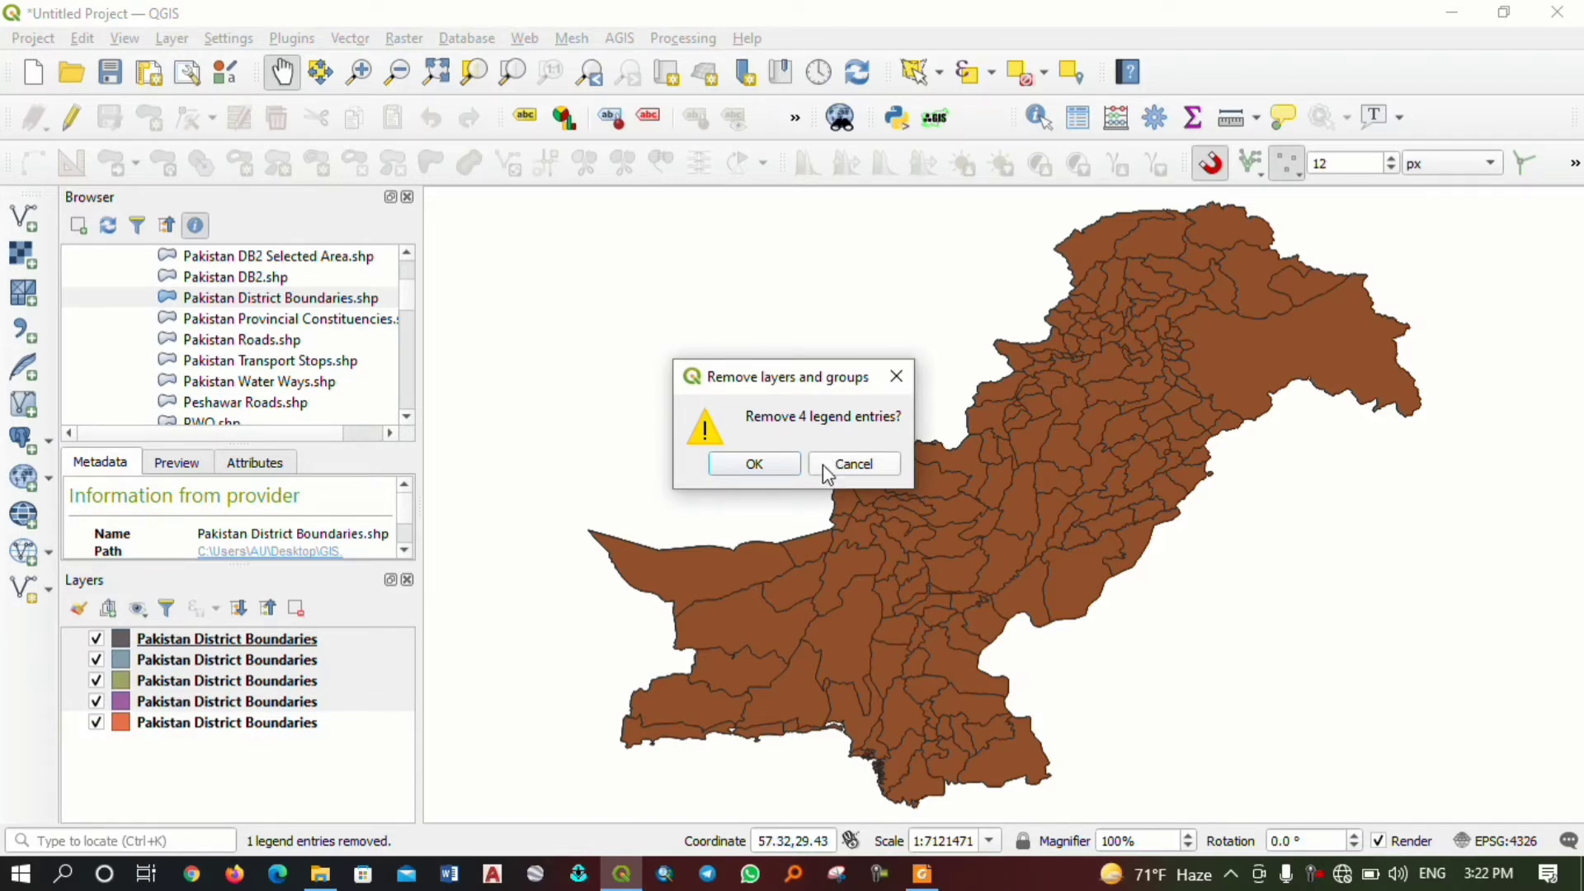
{"action": "left_click", "coordinate": [782, 464]}
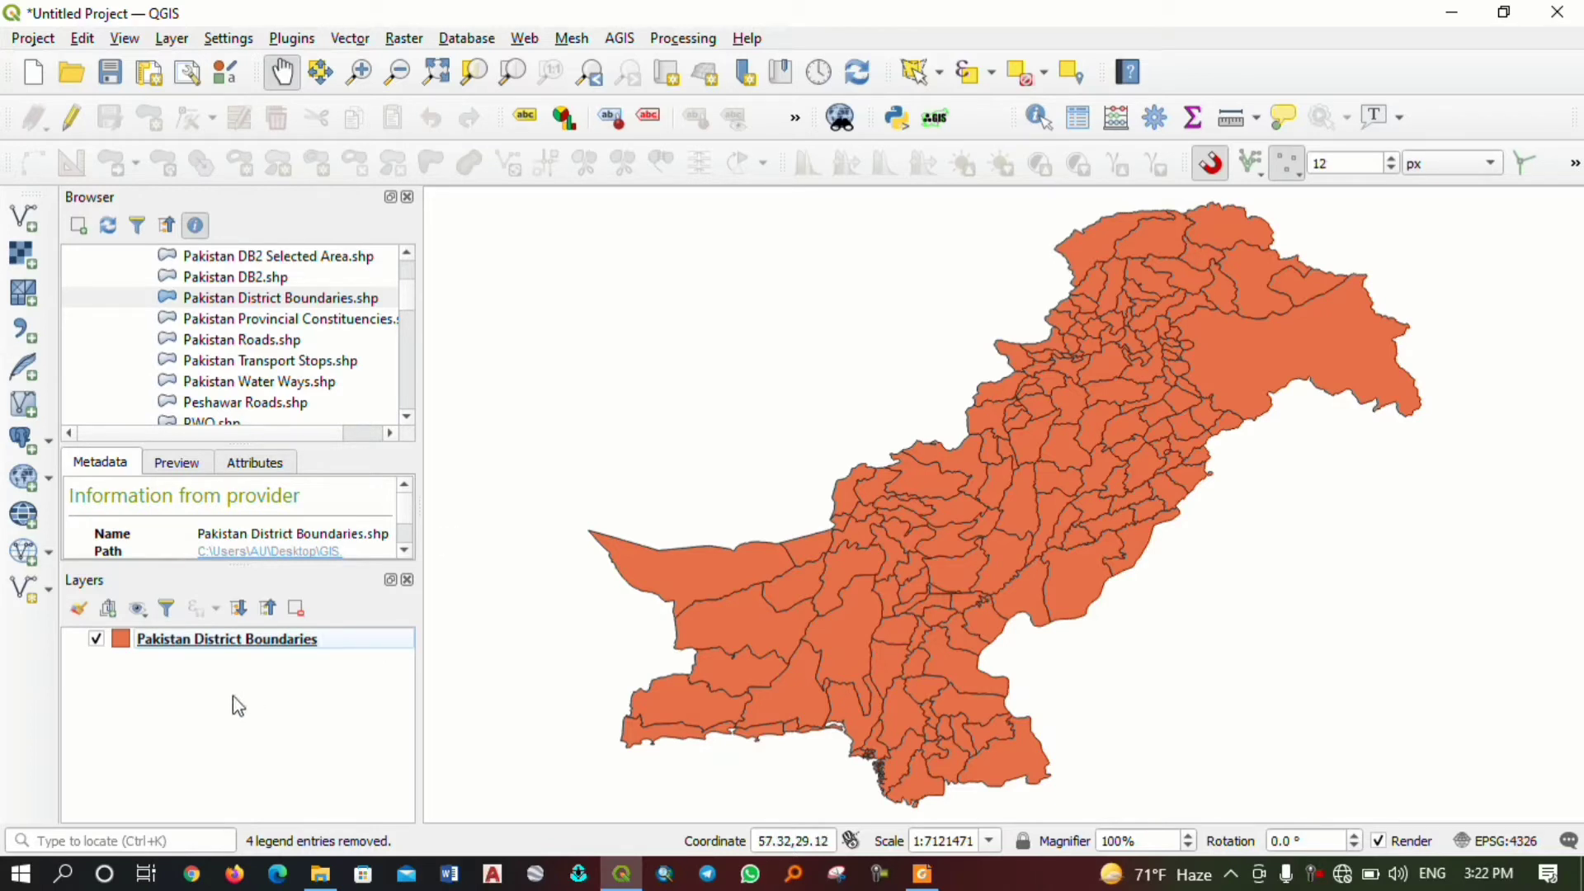
Add Pakistan Roads.shp and Earthquake Points.shp from the Lecture 1 Data folder to the project.
{"action": "left_click", "coordinate": [182, 644]}
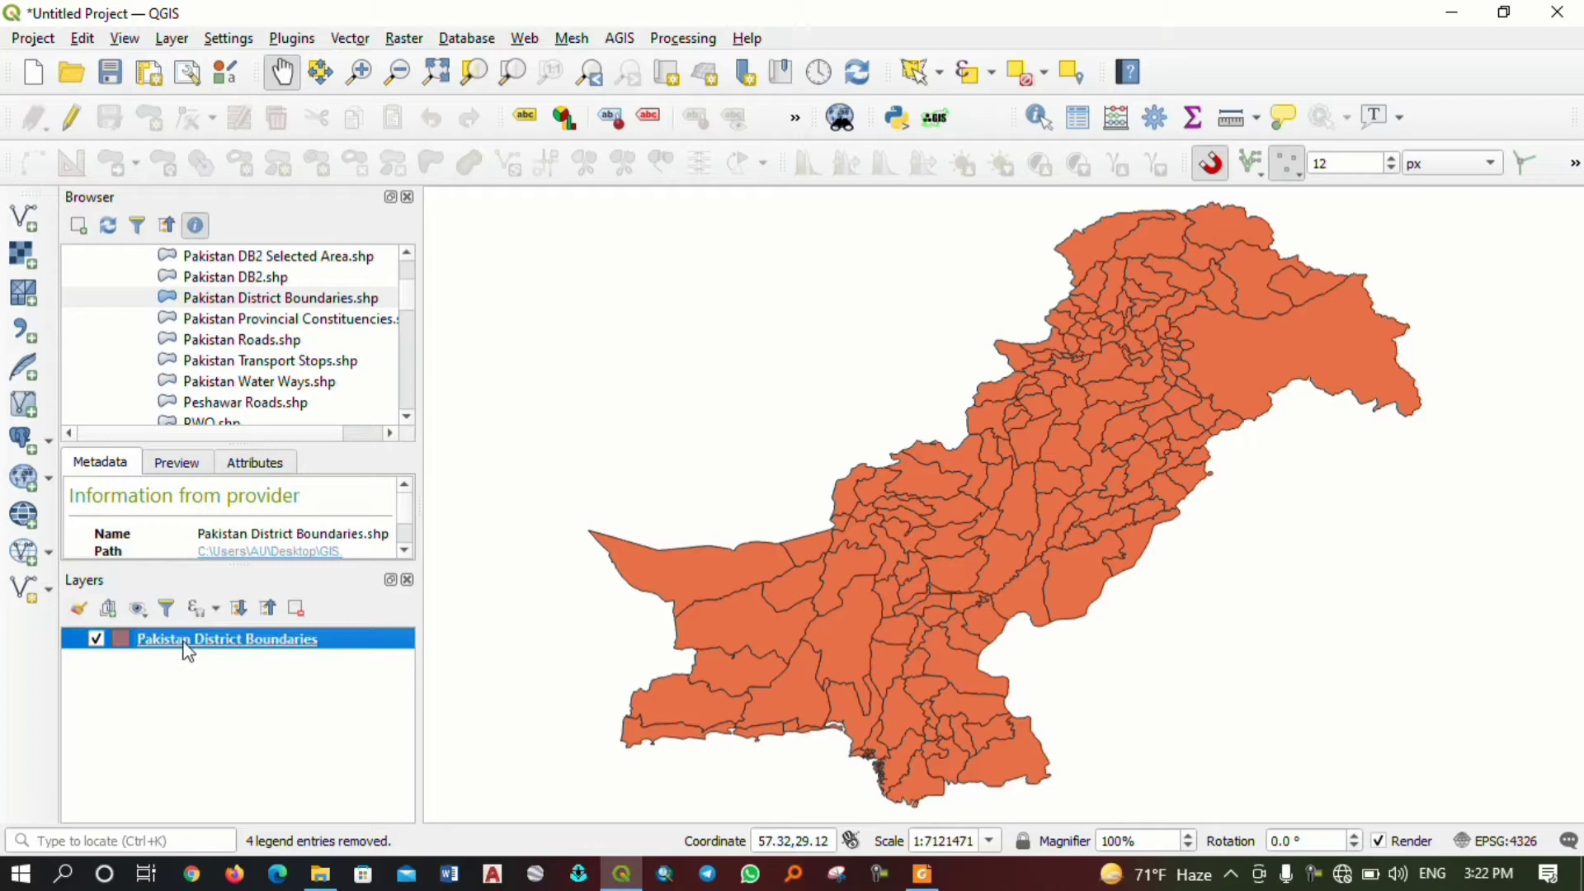
{"action": "left_click", "coordinate": [246, 668]}
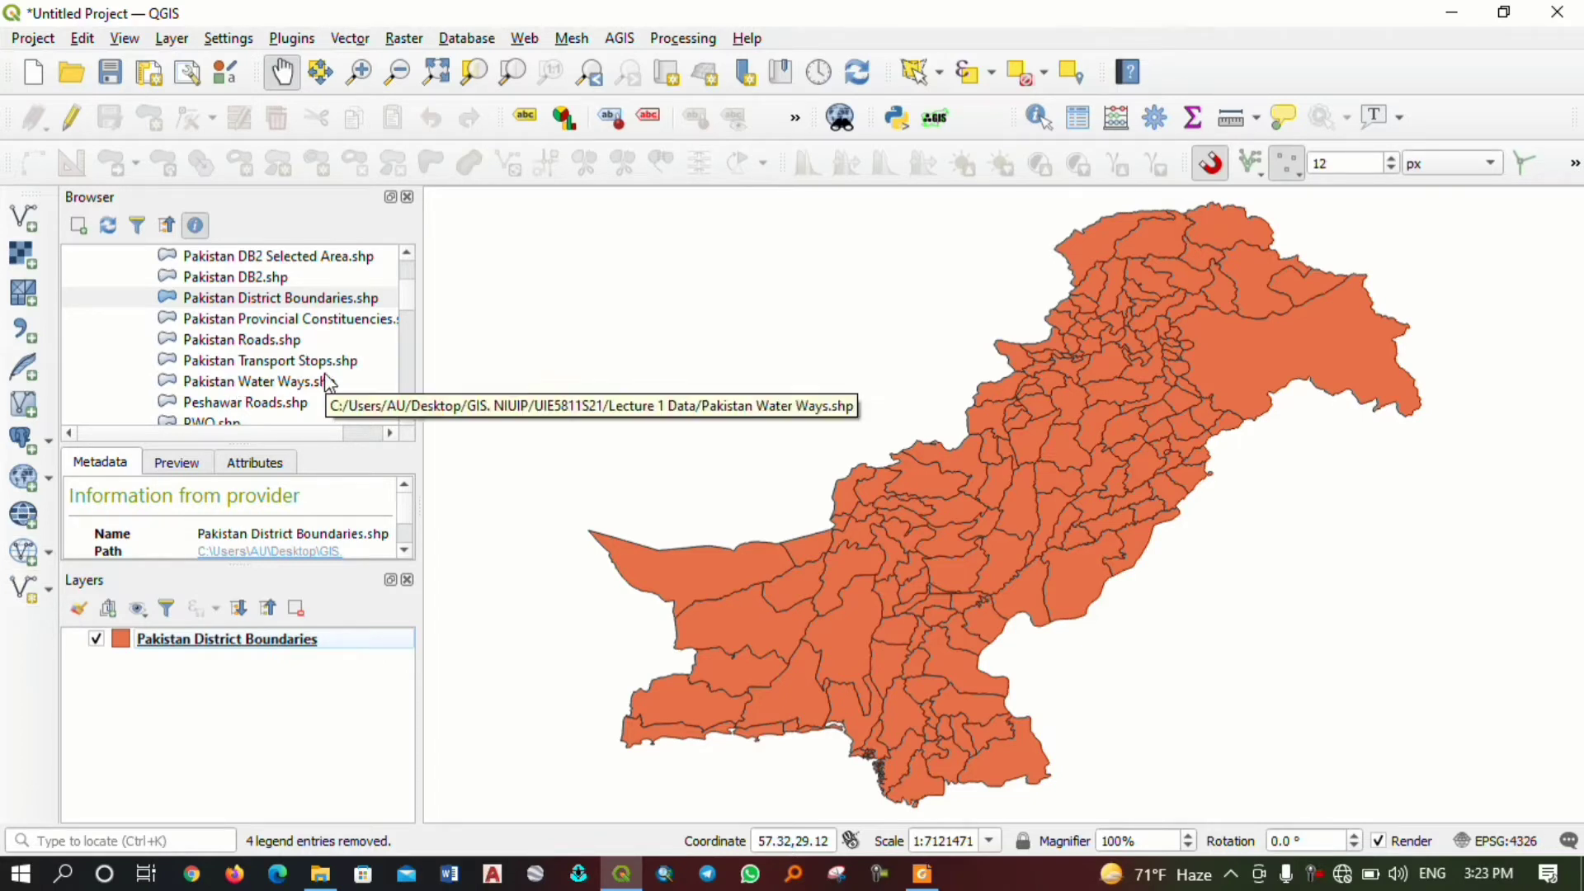
{"action": "scroll", "coordinate": [266, 339], "scroll_direction": "up", "scroll_amount": 1}
{"action": "scroll", "coordinate": [270, 350], "scroll_direction": "down", "scroll_amount": 1}
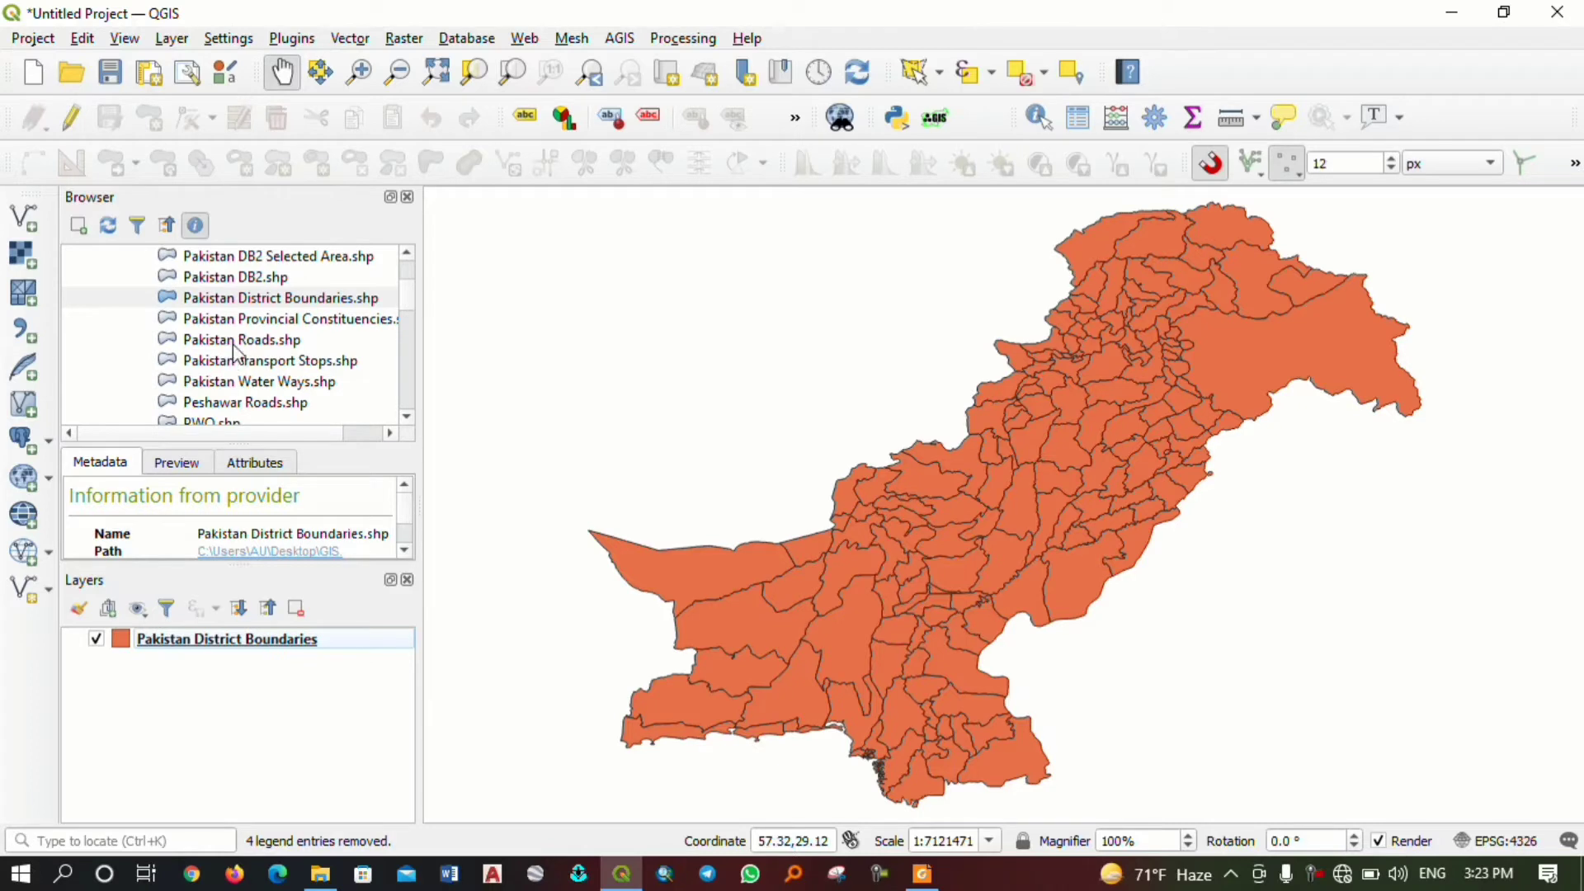
{"action": "double_click", "coordinate": [239, 341]}
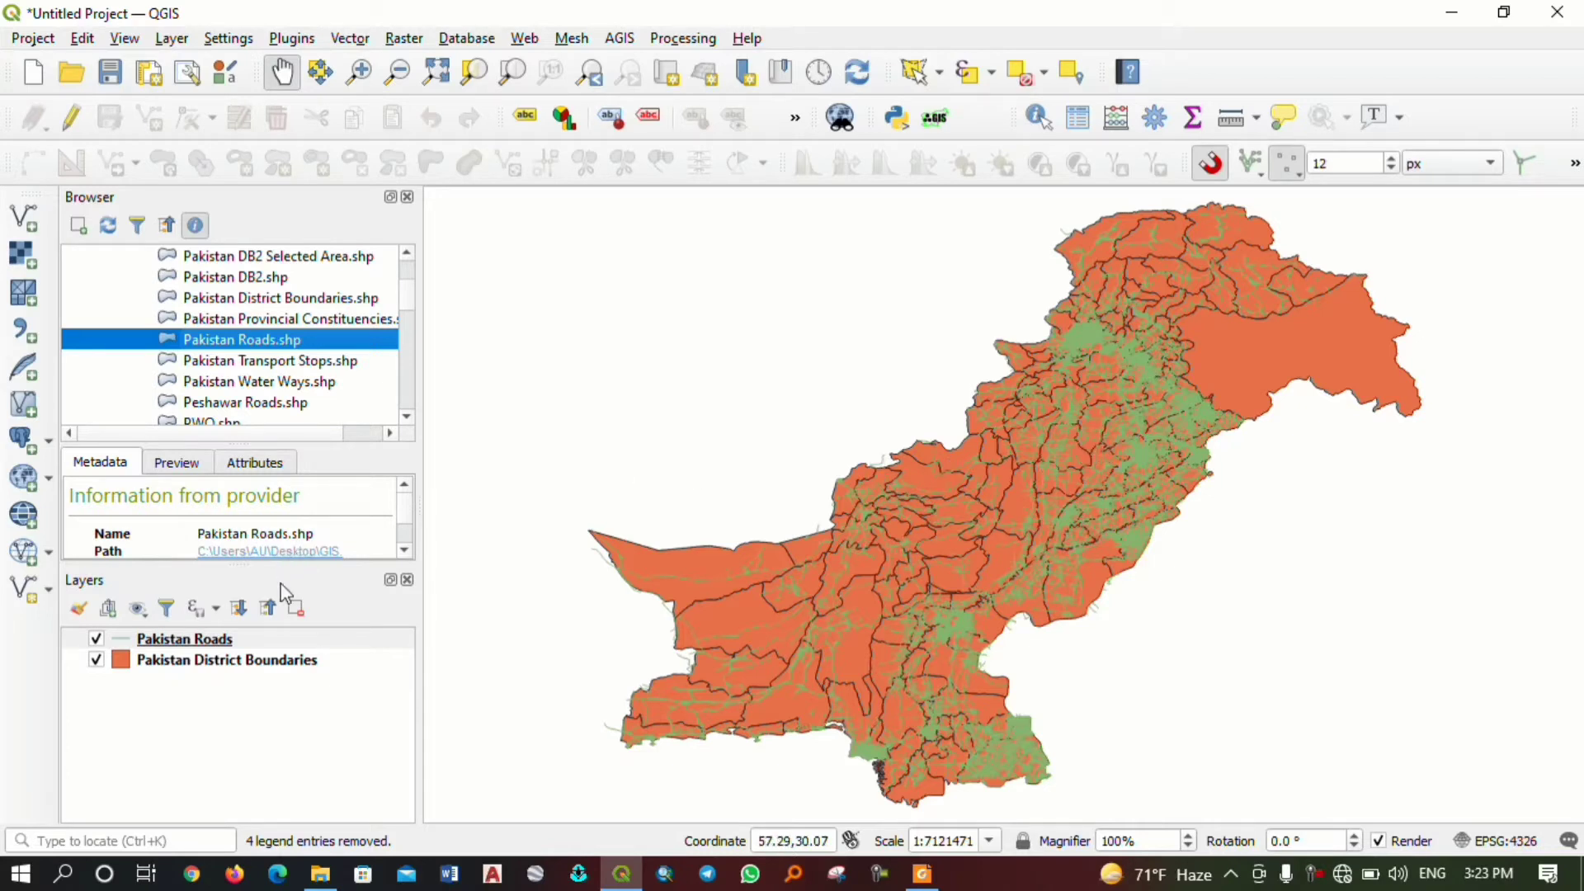
{"action": "scroll", "coordinate": [304, 377], "scroll_direction": "up", "scroll_amount": 1}
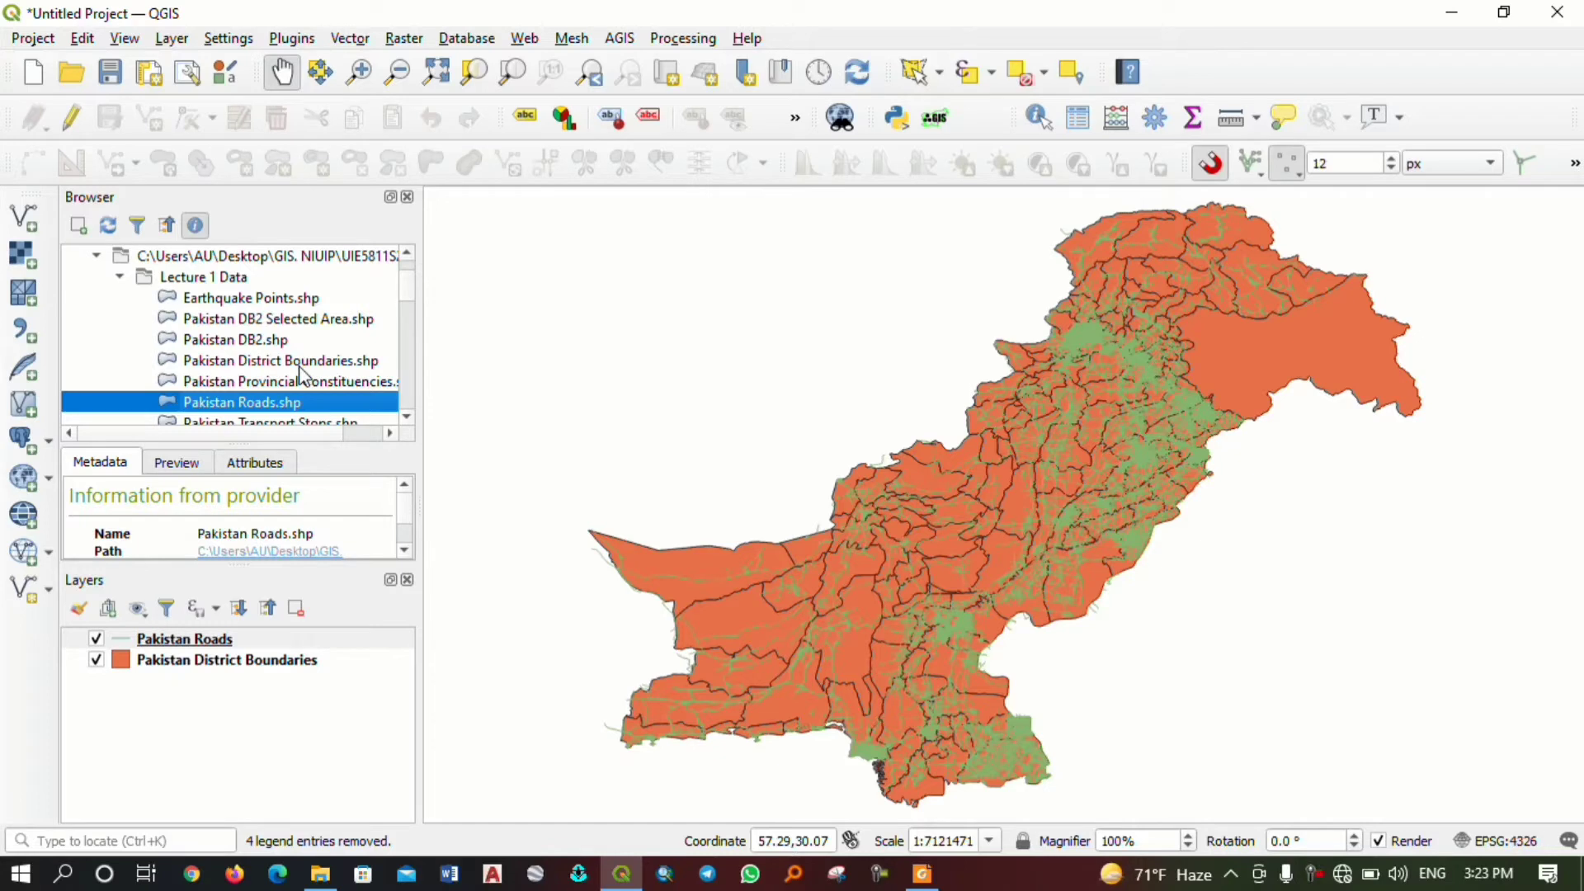
{"action": "double_click", "coordinate": [270, 305]}
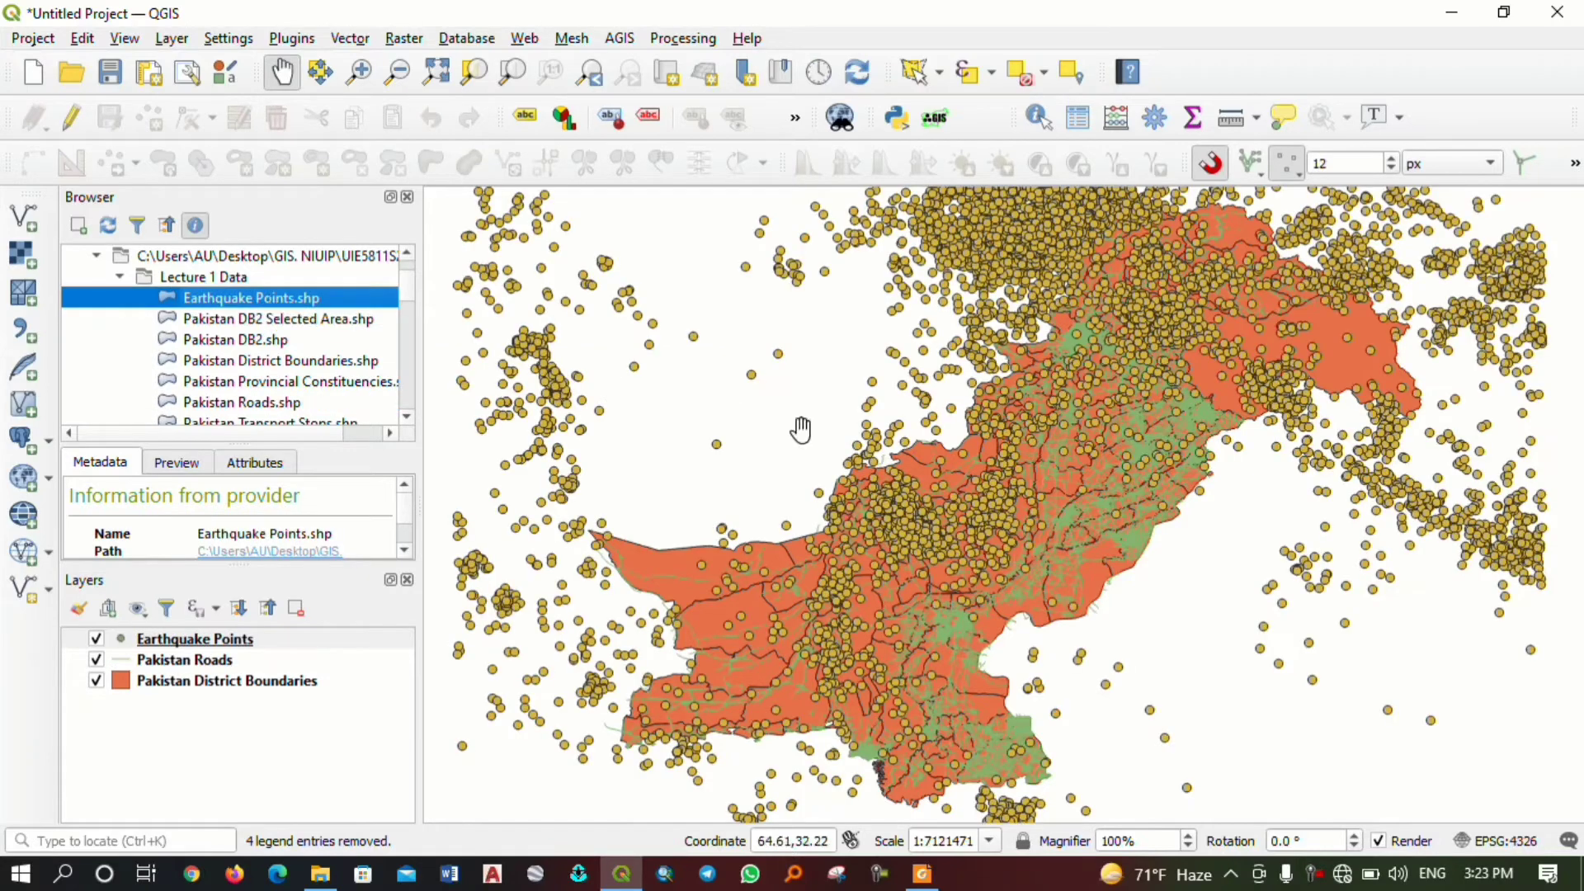
Add the raster image UOP_HighRes_modified.tif from the Lecture 1 Data folder to the project.
{"action": "scroll", "coordinate": [992, 497], "scroll_direction": "up", "scroll_amount": 1}
{"action": "scroll", "coordinate": [991, 497], "scroll_direction": "down", "scroll_amount": 2}
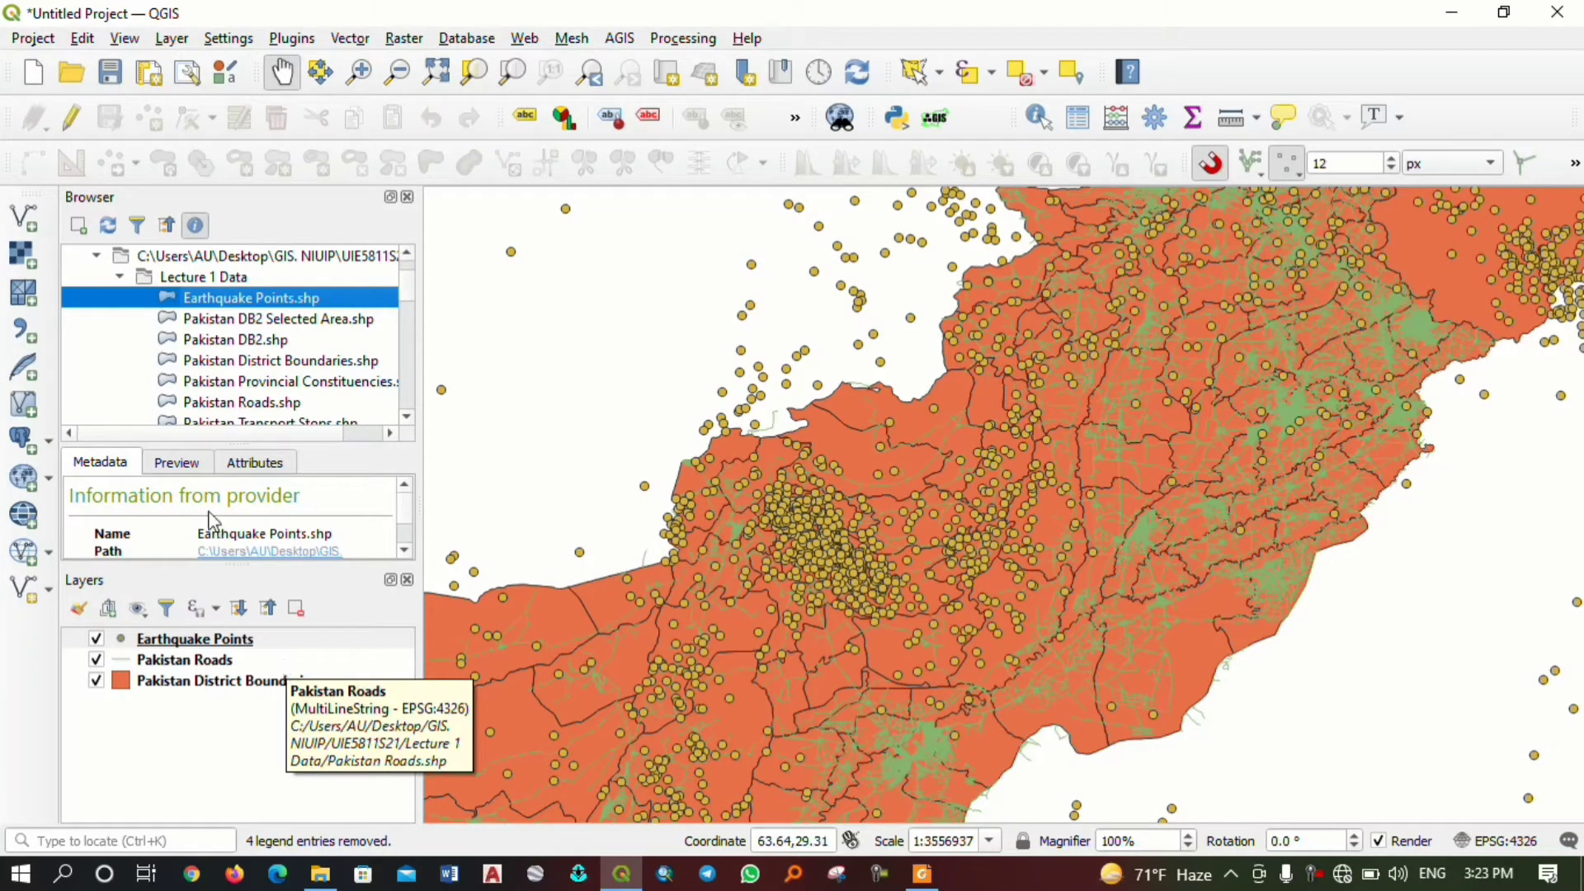
{"action": "scroll", "coordinate": [343, 361], "scroll_direction": "down", "scroll_amount": 1}
{"action": "scroll", "coordinate": [343, 360], "scroll_direction": "down", "scroll_amount": 3}
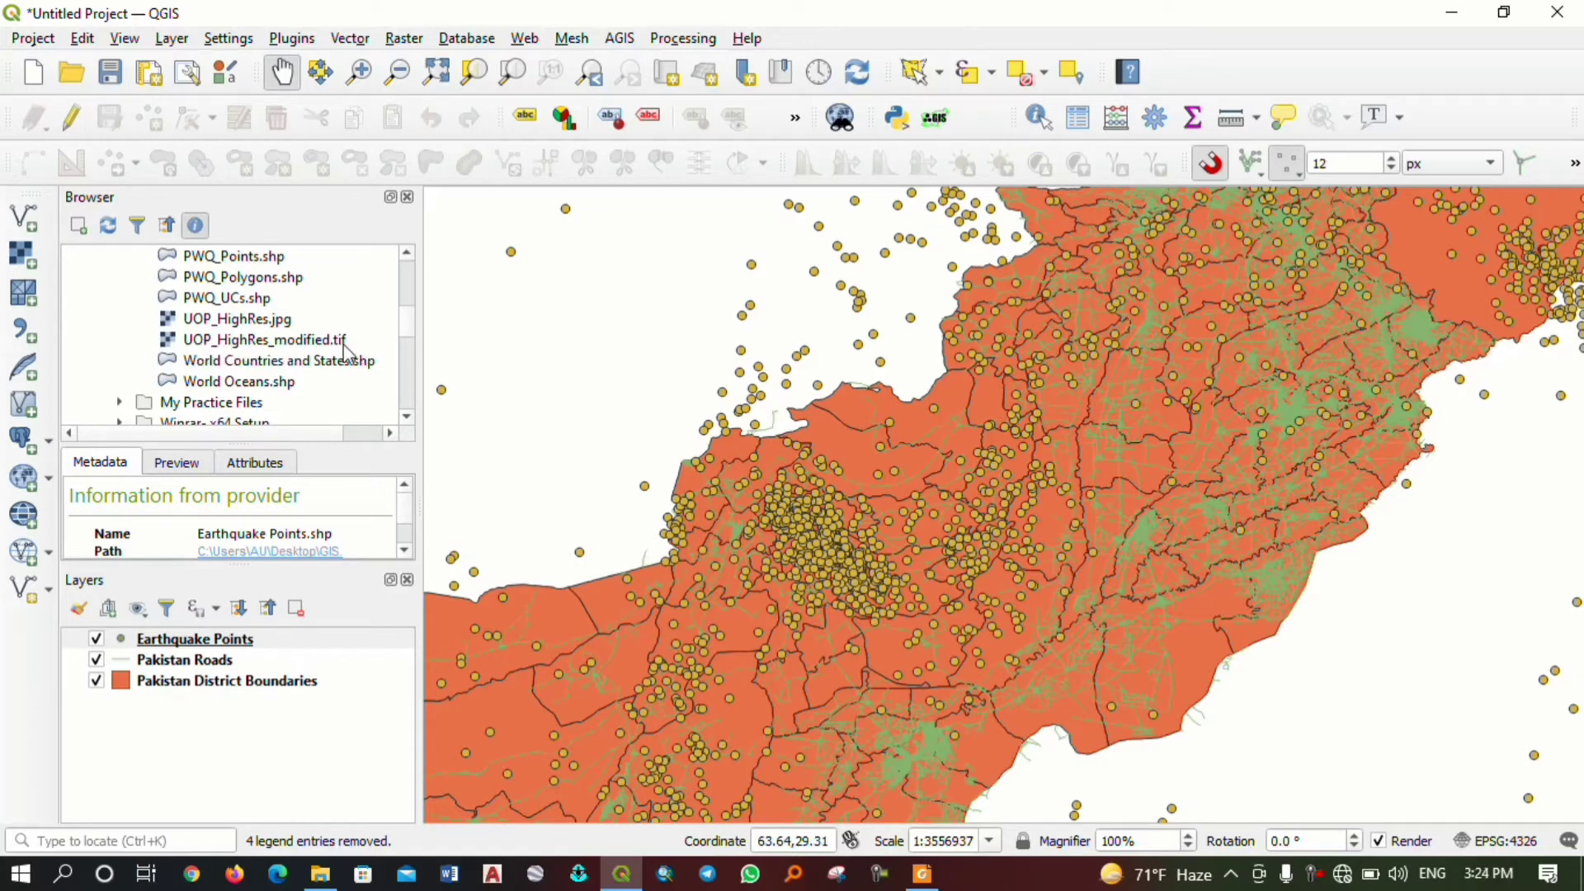
{"action": "left_click", "coordinate": [262, 345]}
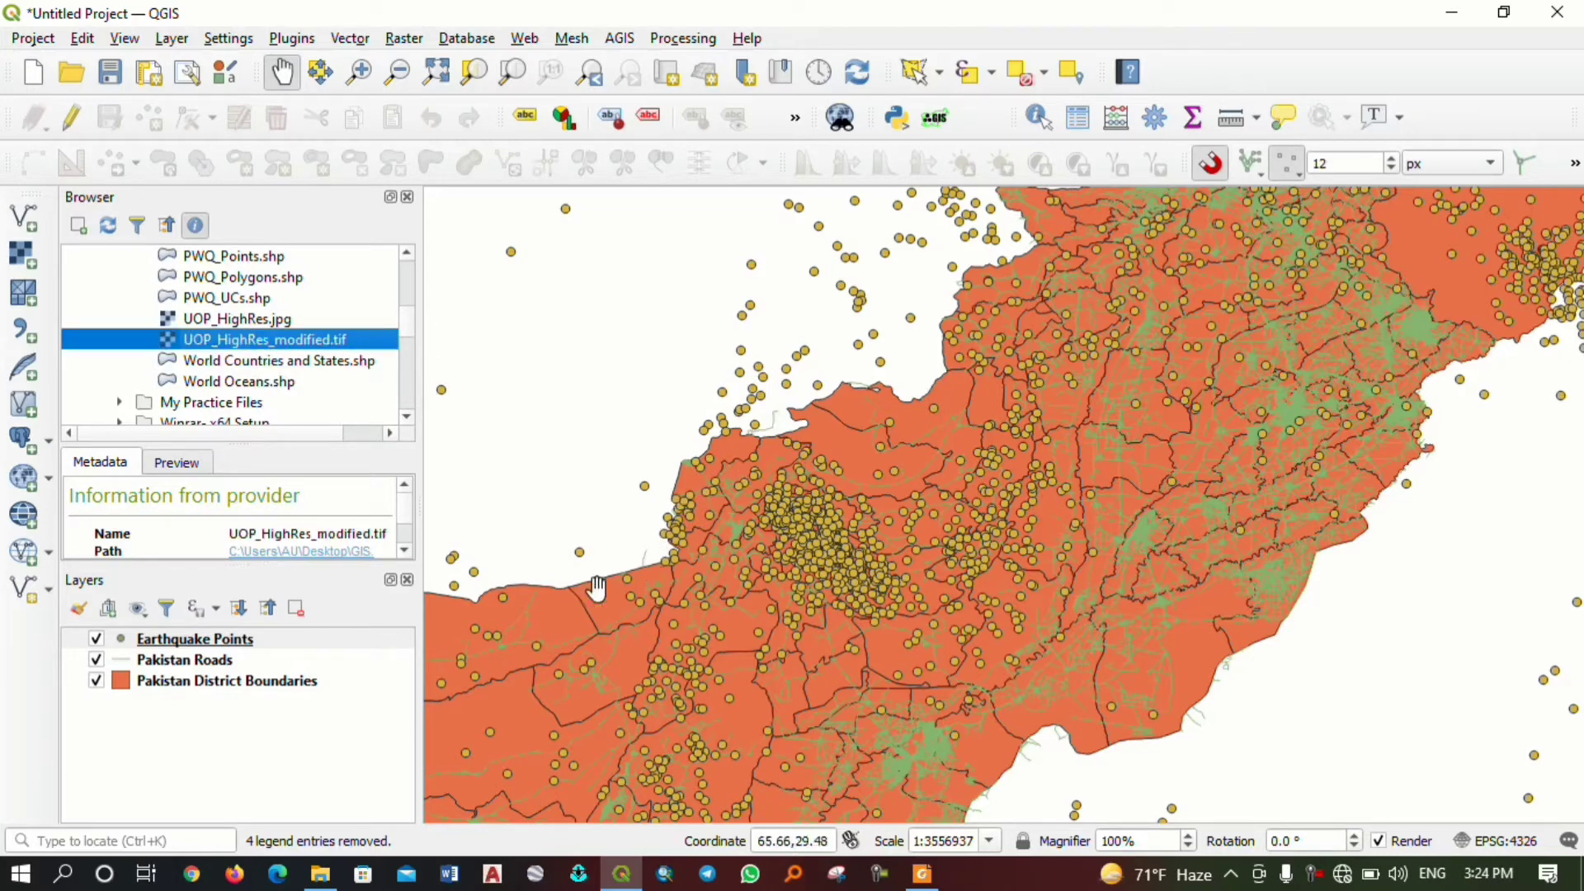
{"action": "double_click", "coordinate": [285, 341]}
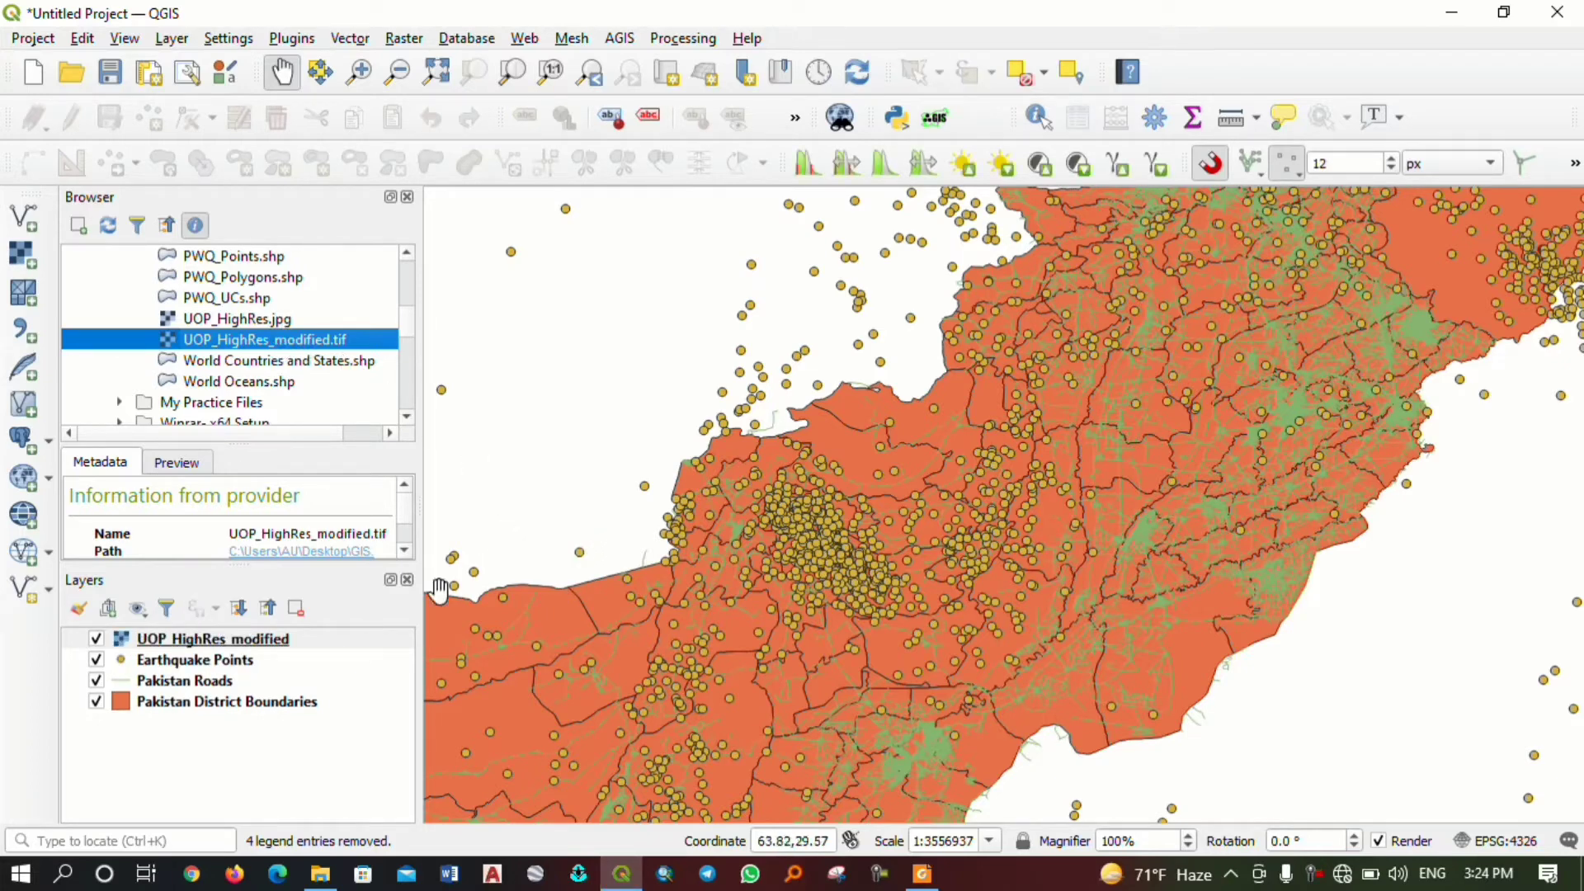
Look for the UOP_HighRes_modified raster on the map, using Zoom to Layer to show its full extent.
{"action": "left_click", "coordinate": [284, 640]}
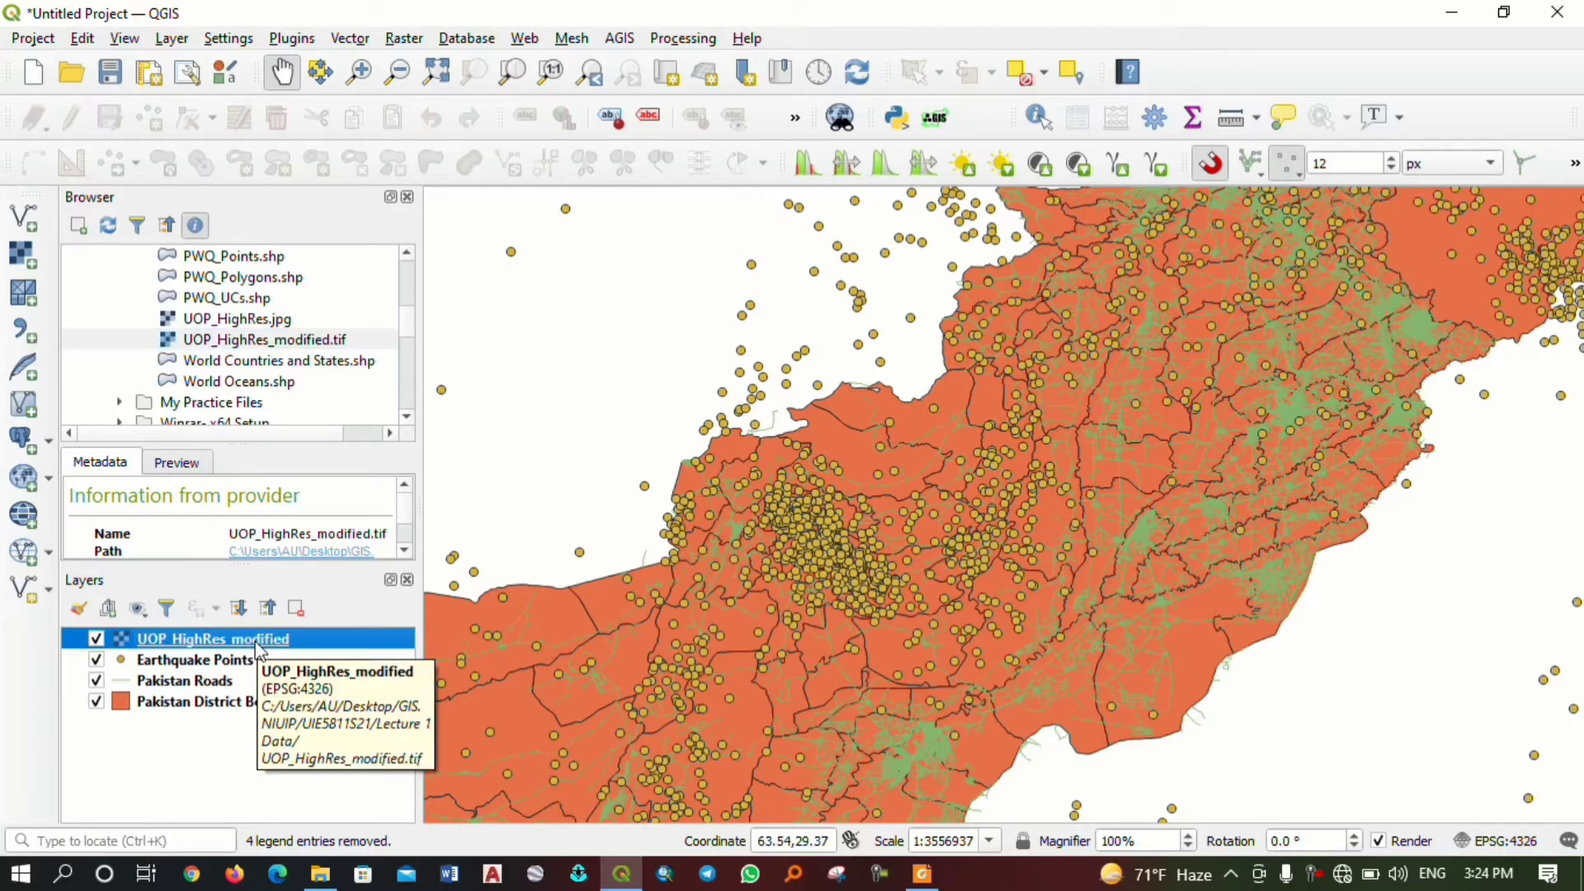
{"action": "scroll", "coordinate": [716, 583], "scroll_direction": "down", "scroll_amount": 3}
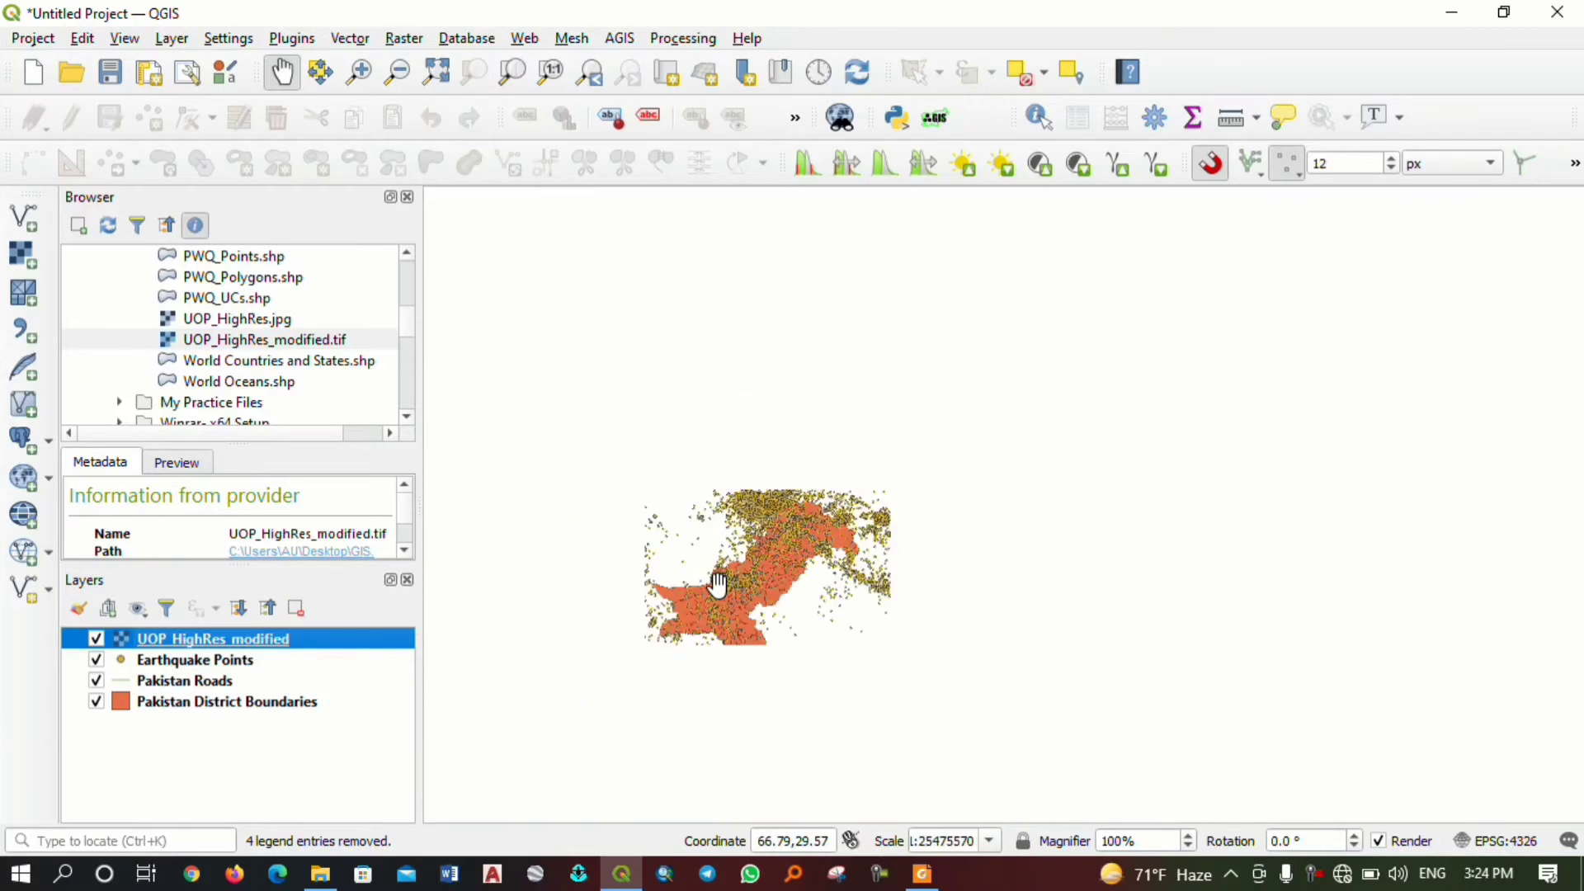
{"action": "scroll", "coordinate": [718, 584], "scroll_direction": "down", "scroll_amount": 1}
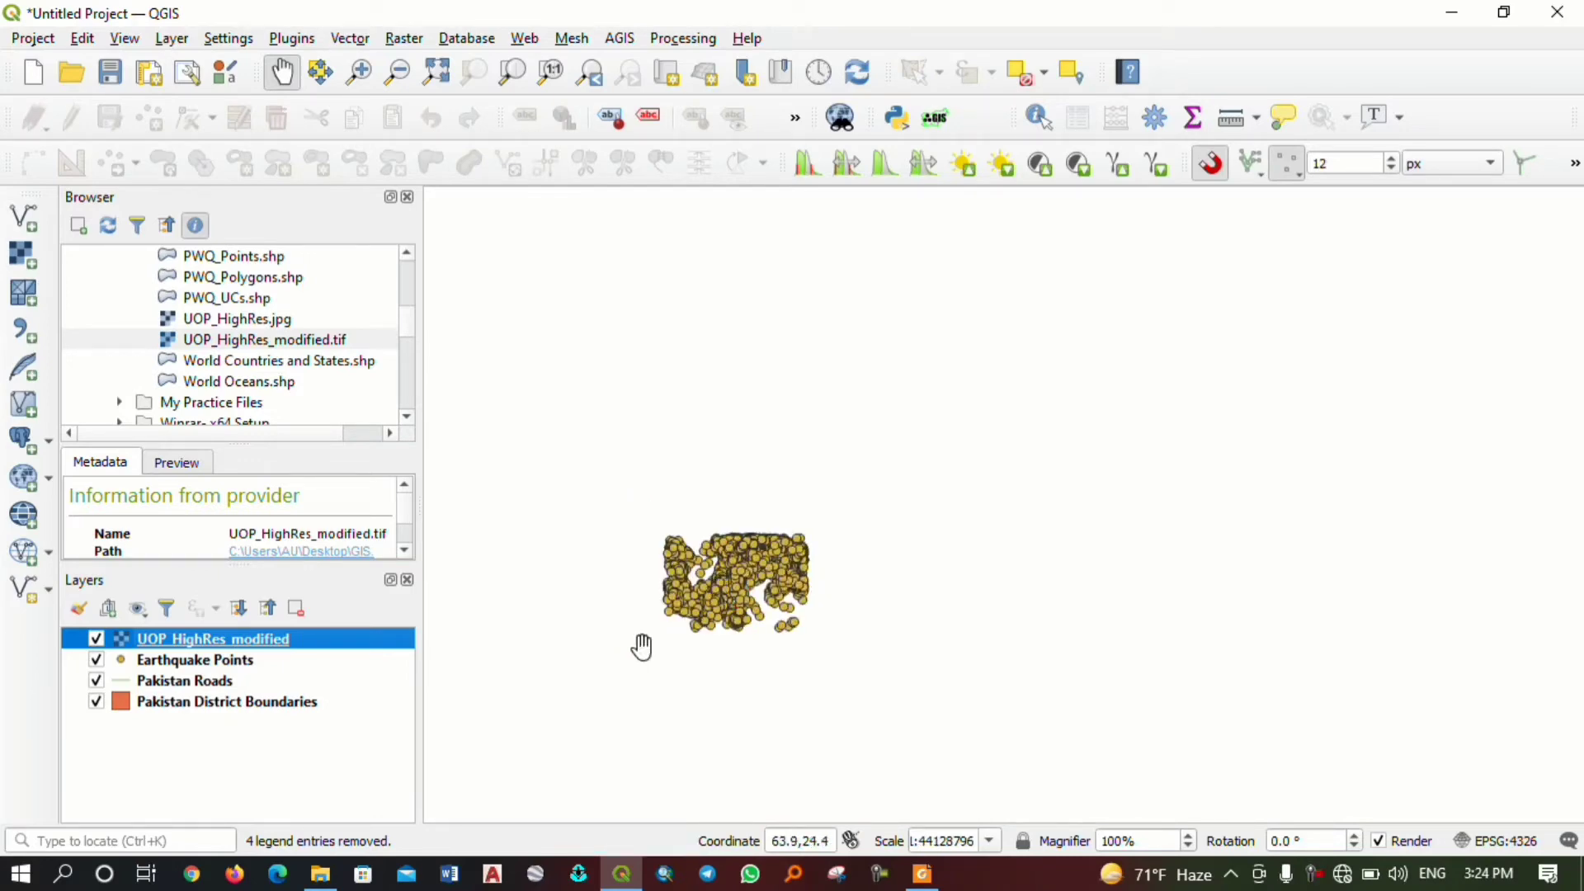
{"action": "scroll", "coordinate": [745, 631], "scroll_direction": "up", "scroll_amount": 2}
{"action": "scroll", "coordinate": [745, 631], "scroll_direction": "up", "scroll_amount": 1}
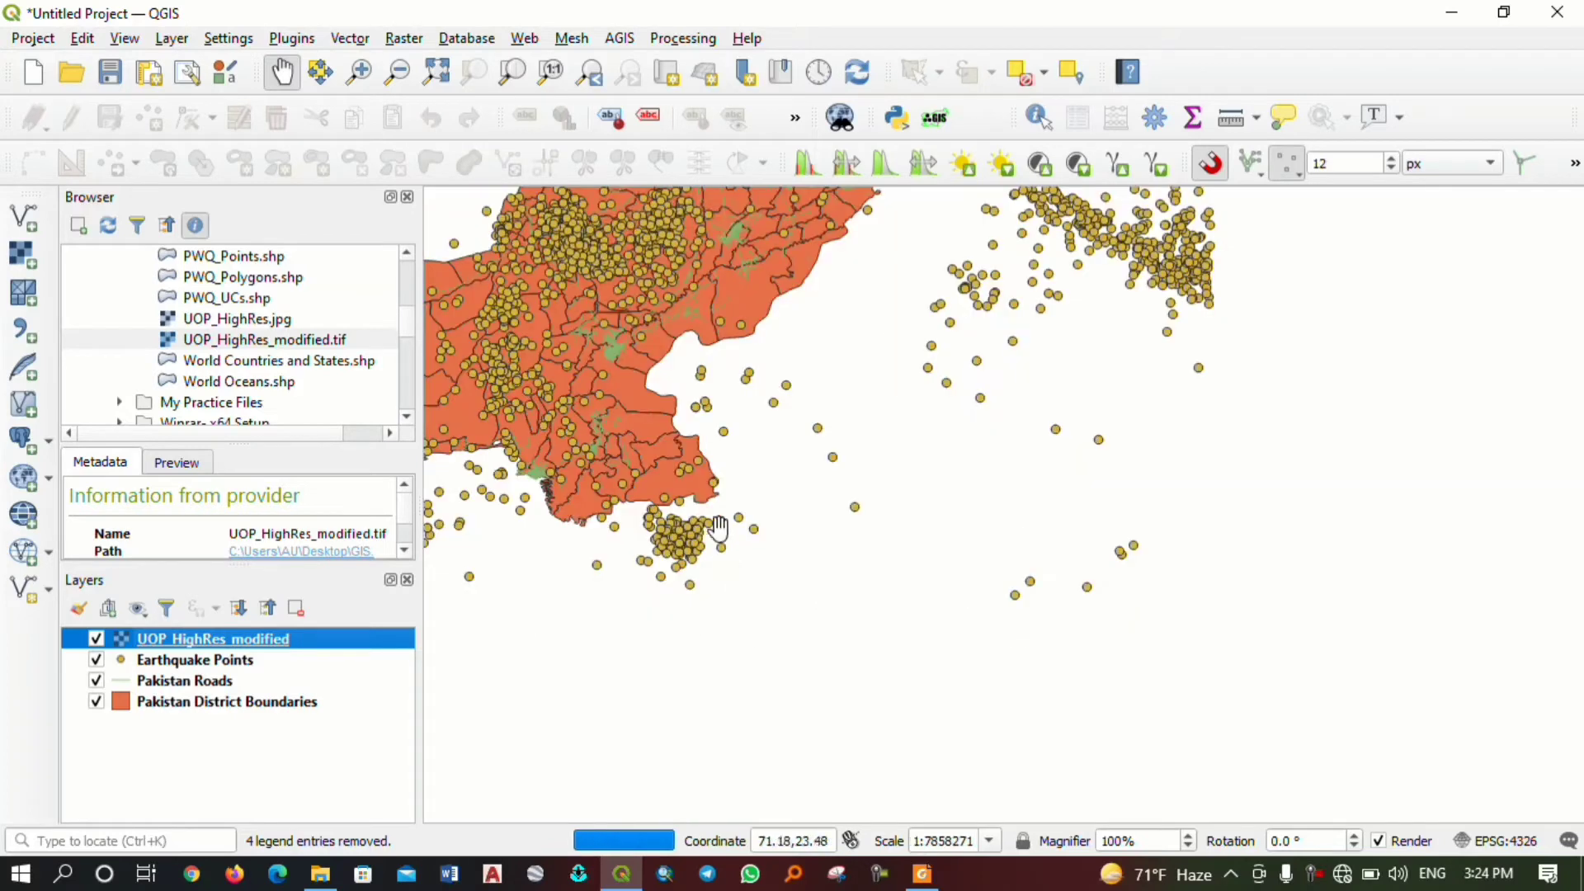
{"action": "right_click", "coordinate": [191, 640]}
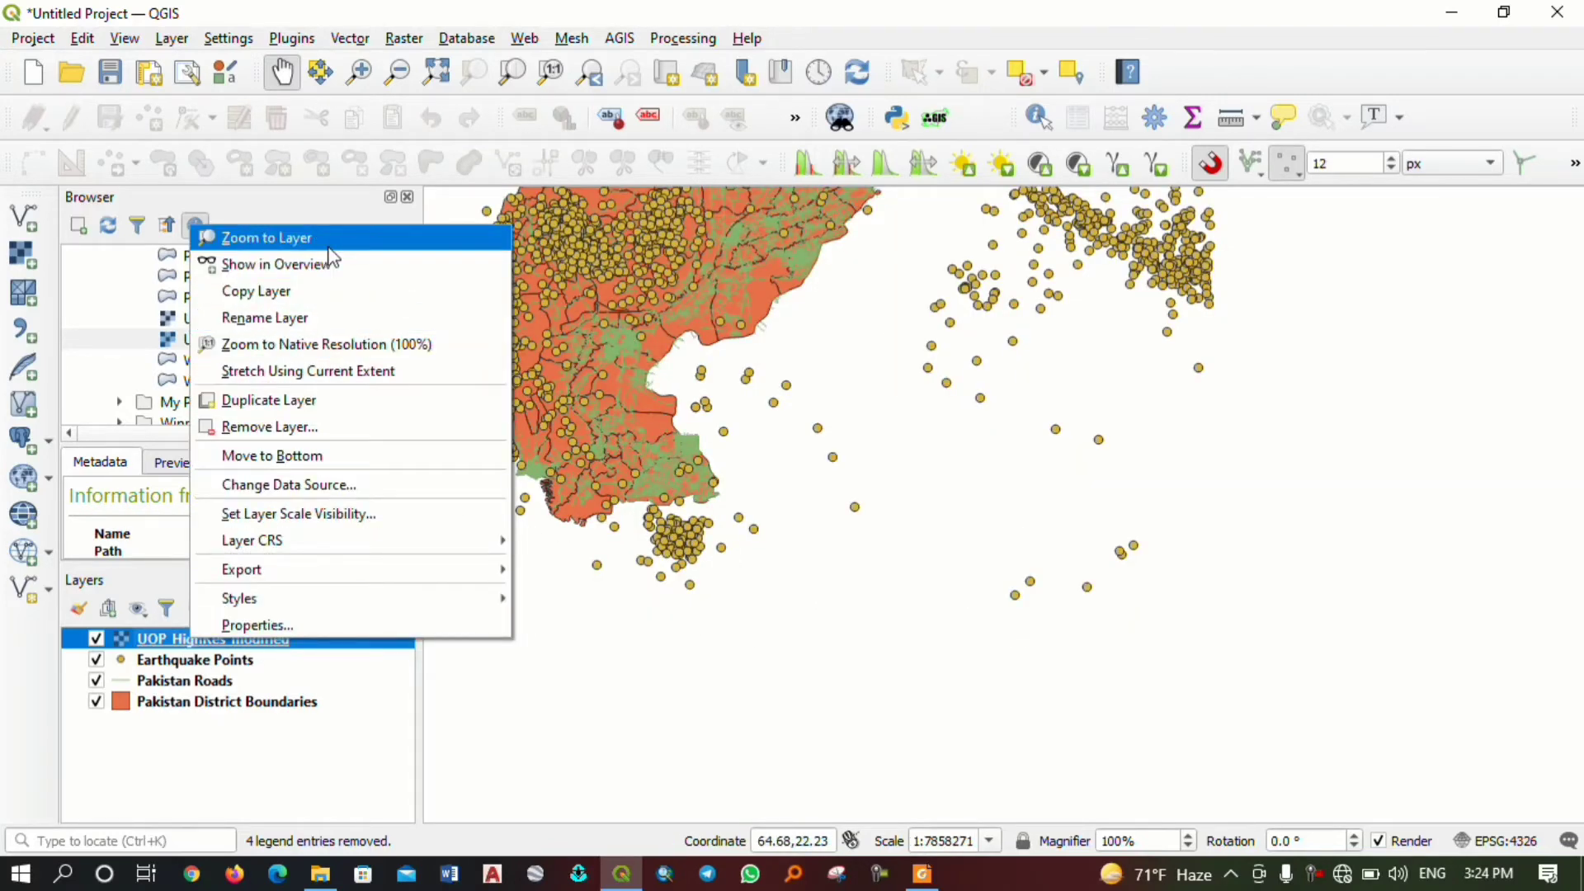
{"action": "left_click", "coordinate": [264, 237]}
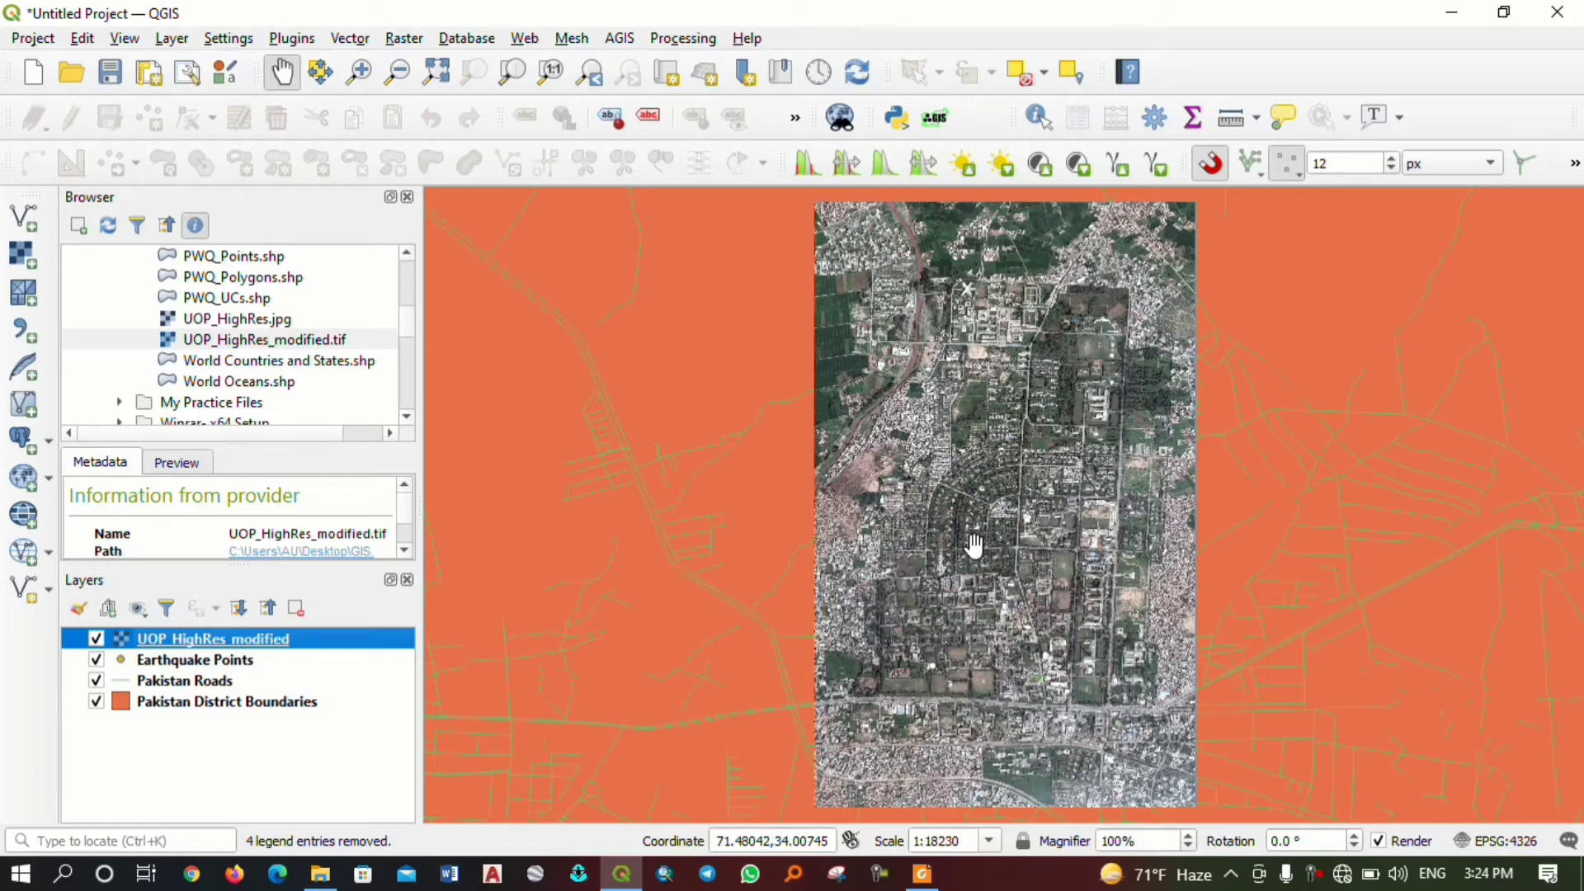
Hide the Earthquake Points and Pakistan Roads layers on the map.
{"action": "scroll", "coordinate": [1241, 590], "scroll_direction": "down", "scroll_amount": 7}
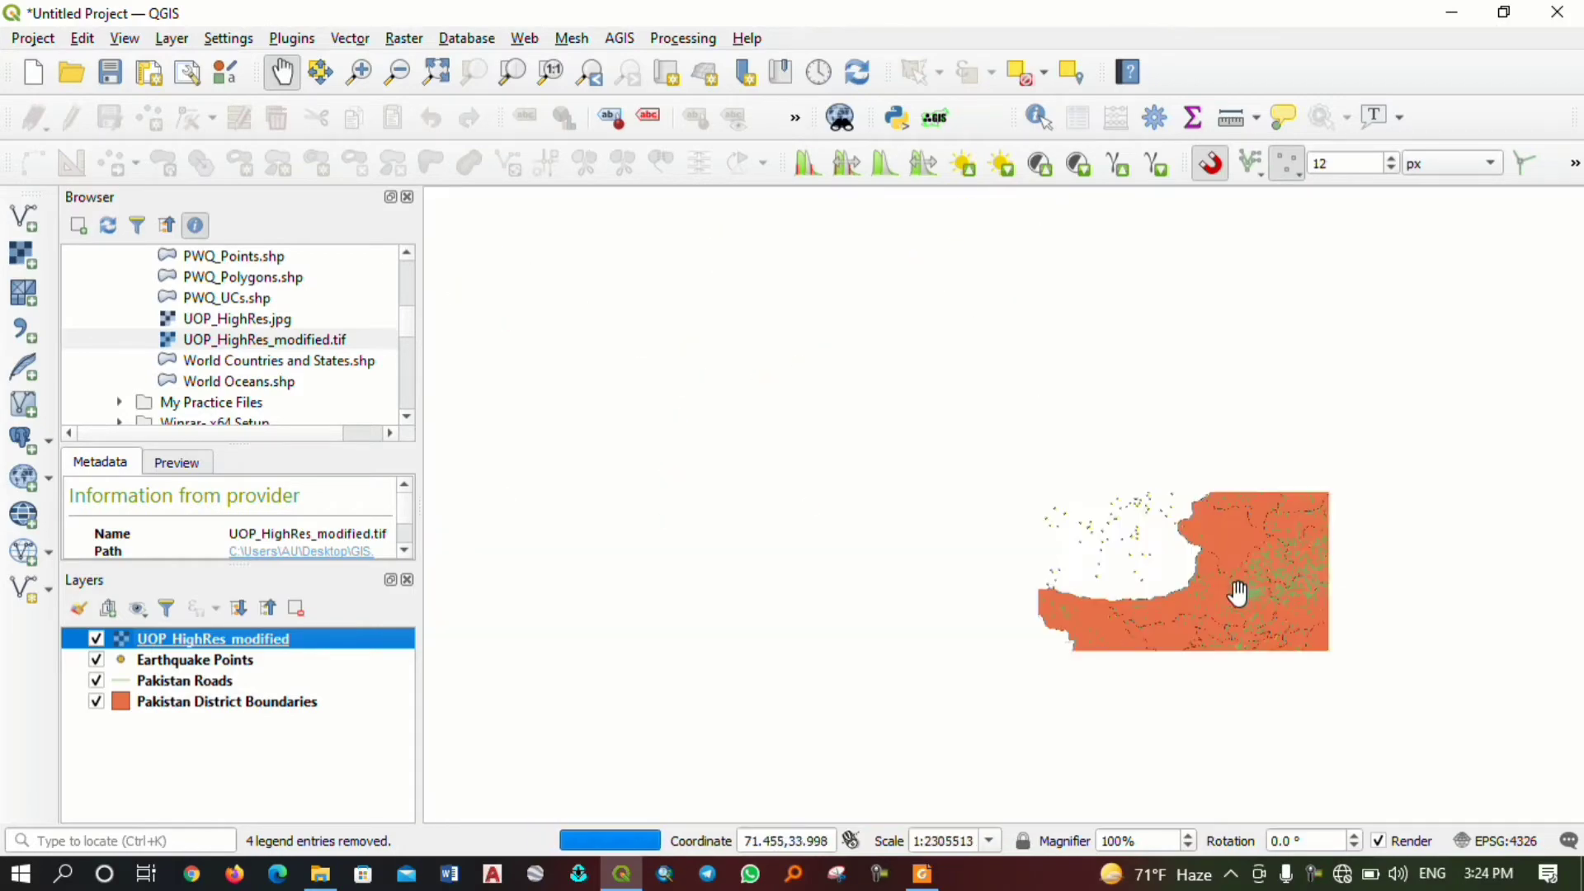
{"action": "left_click_drag", "start_coordinate": [1257, 624], "coordinate": [926, 498]}
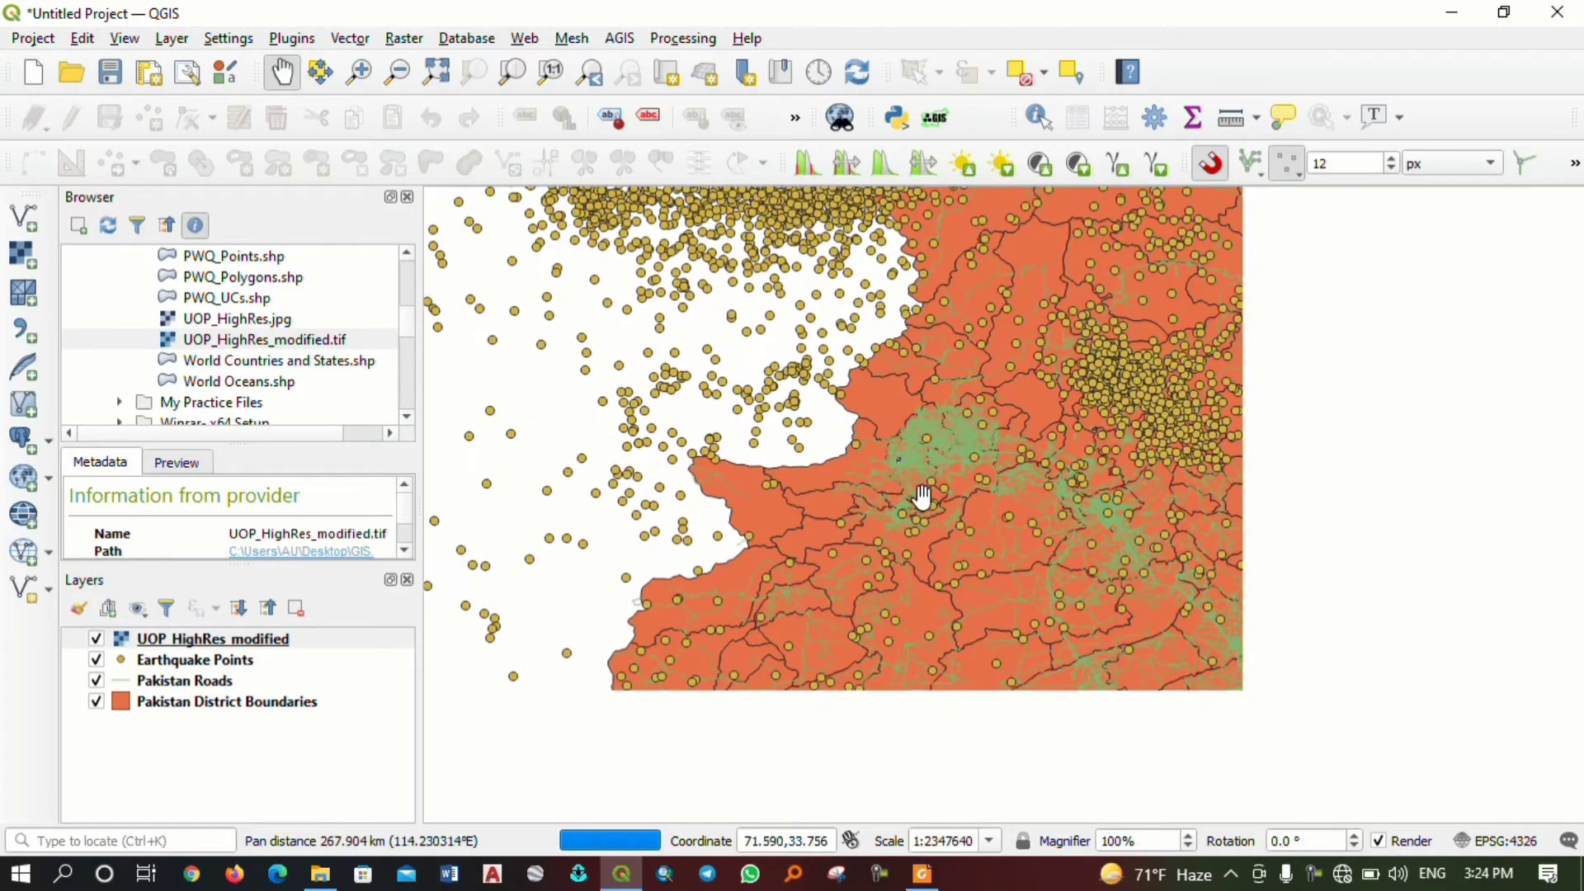
{"action": "scroll", "coordinate": [1013, 551], "scroll_direction": "down", "scroll_amount": 3}
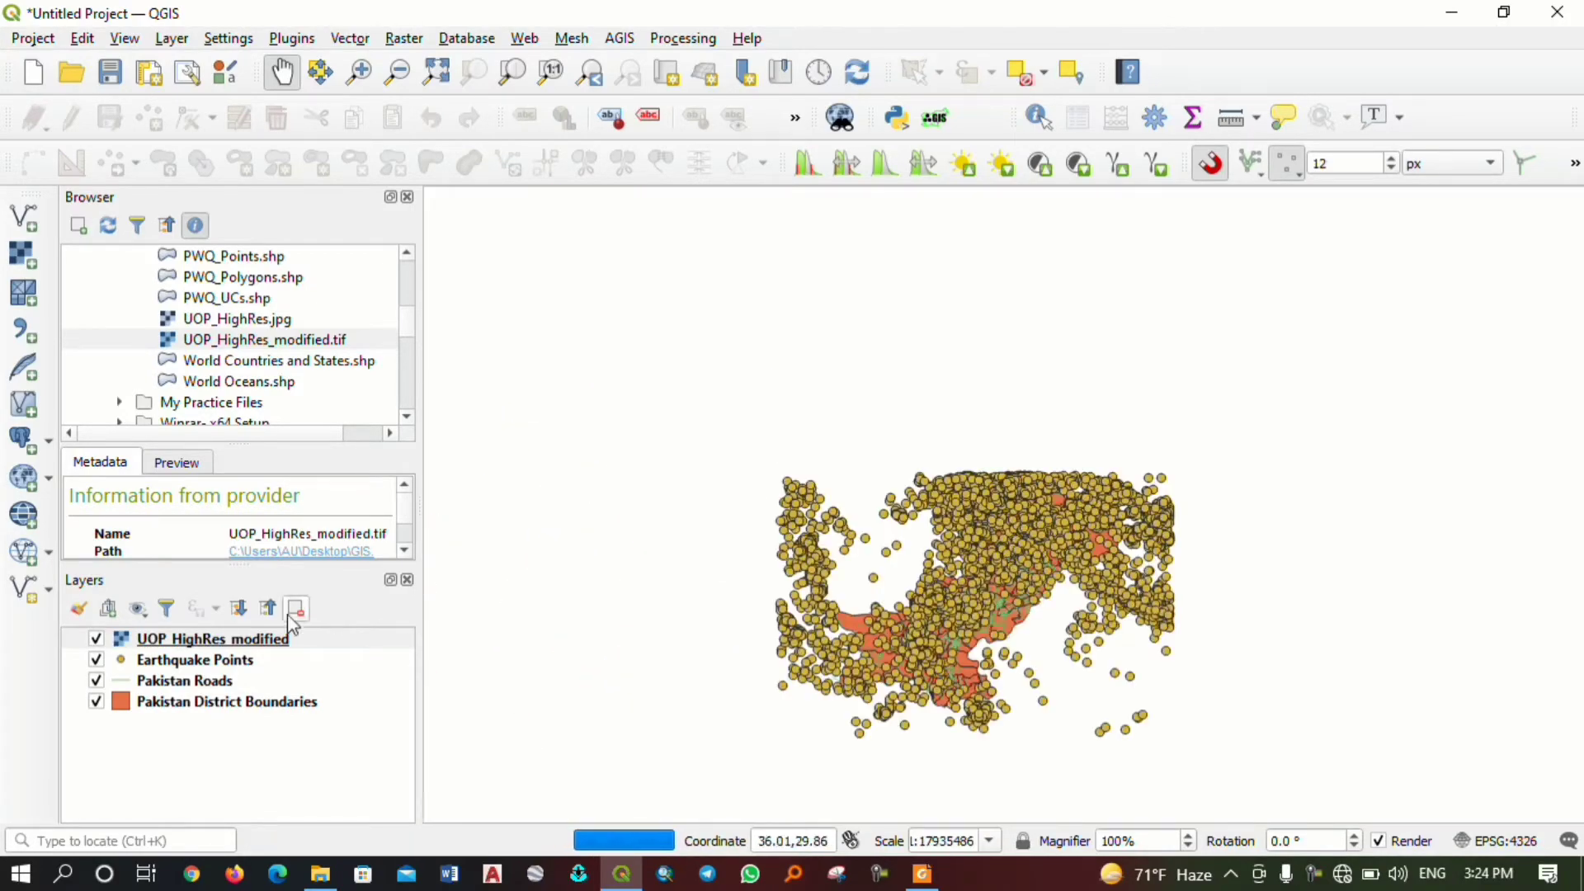
{"action": "left_click", "coordinate": [97, 660]}
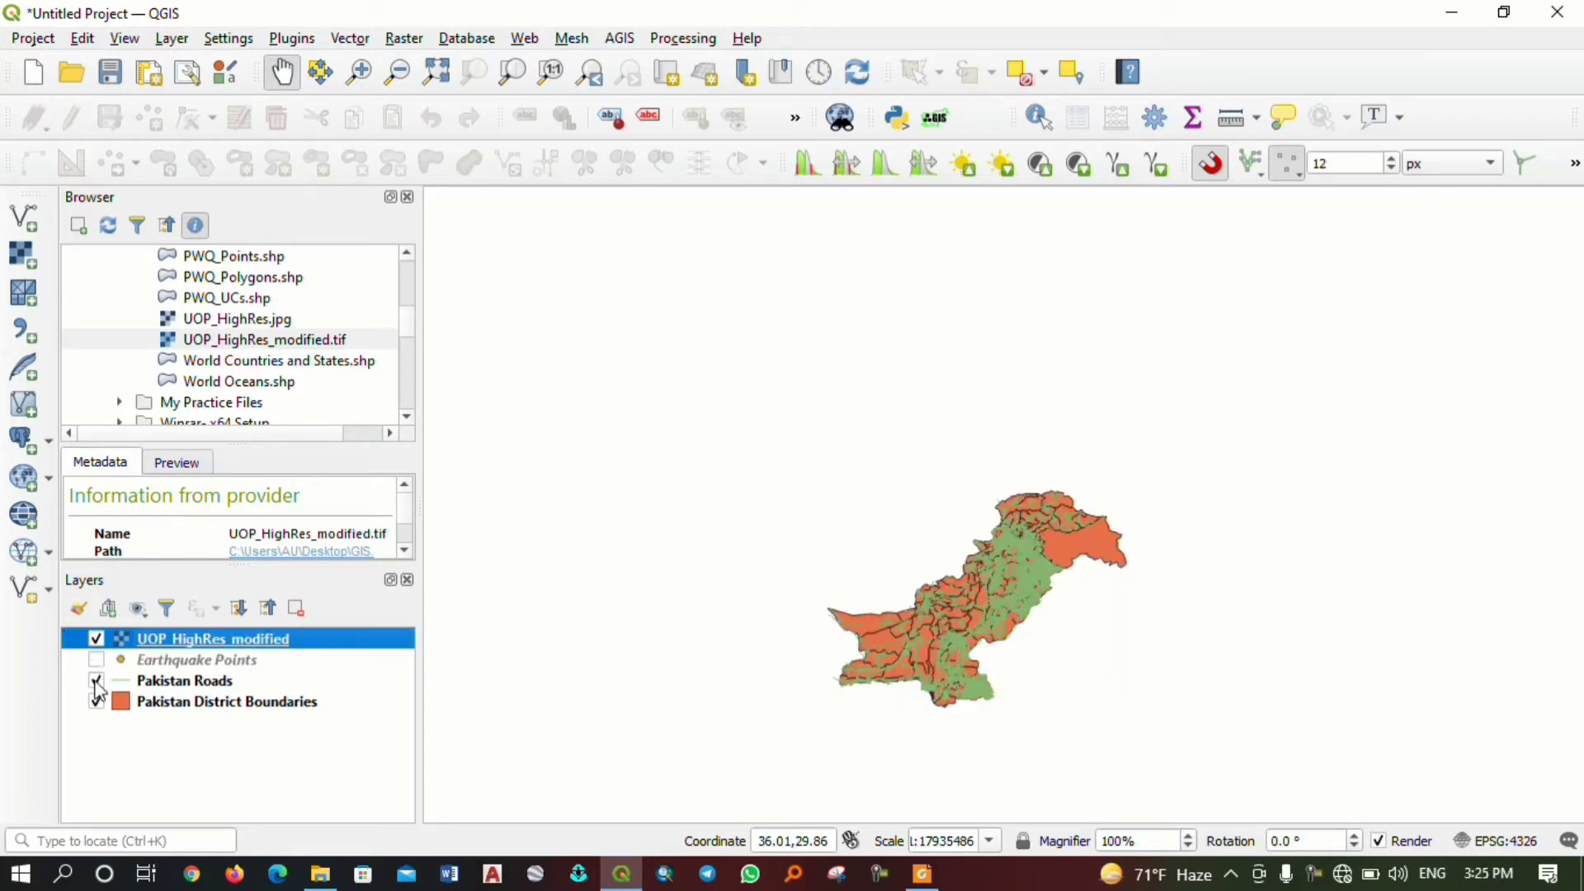
{"action": "left_click", "coordinate": [97, 680]}
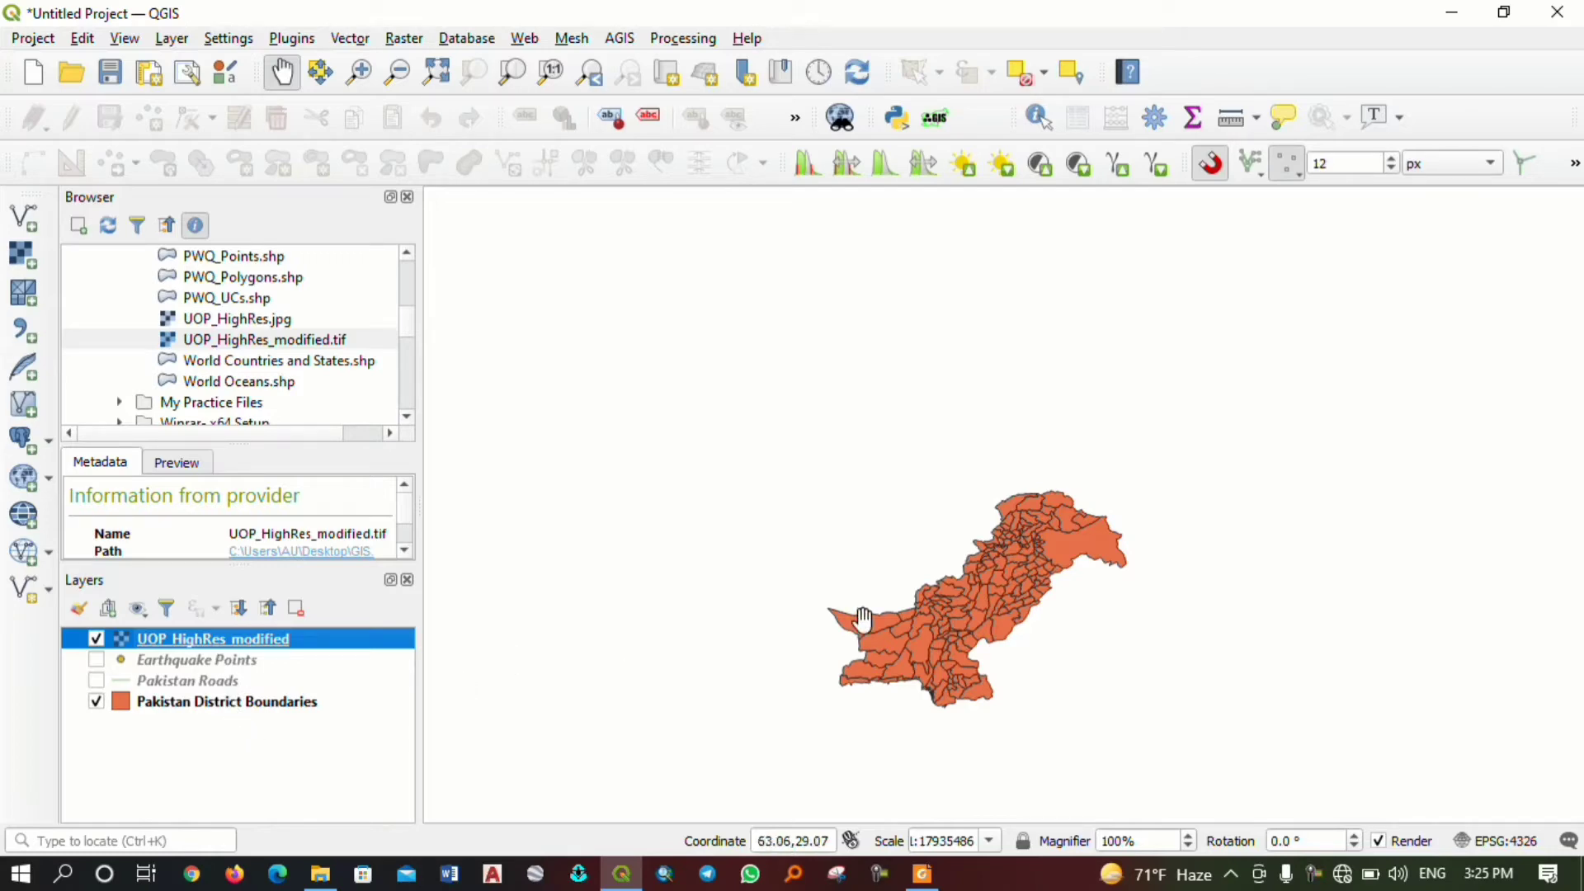
Examine where the UOP_HighRes_modified image lies within the Pakistan District Boundaries layer.
{"action": "scroll", "coordinate": [1031, 536], "scroll_direction": "up", "scroll_amount": 2}
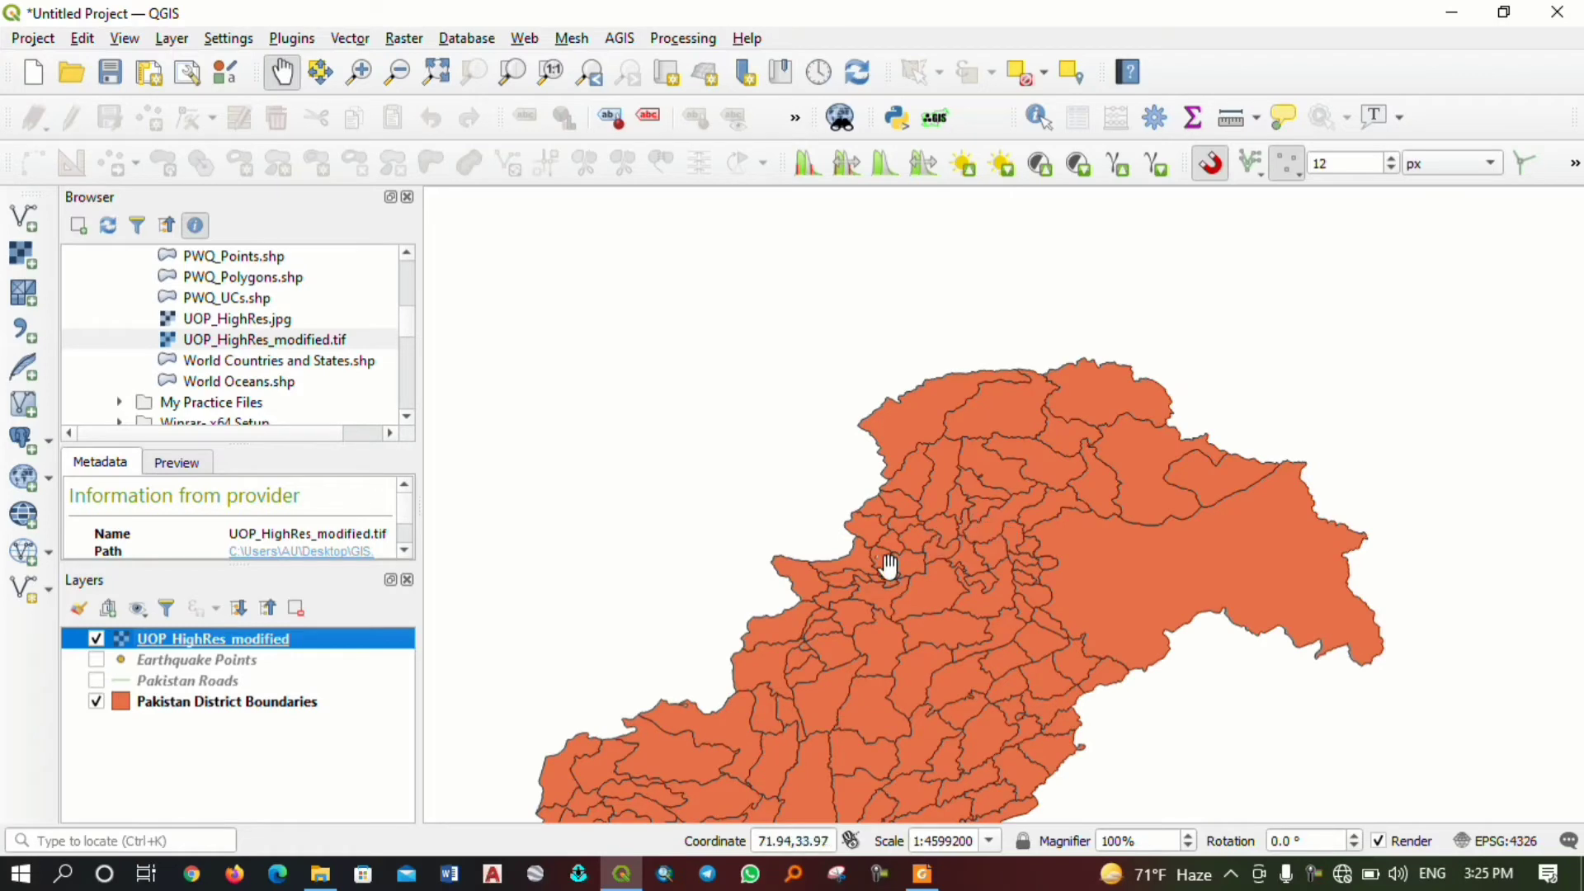
{"action": "scroll", "coordinate": [880, 566], "scroll_direction": "up", "scroll_amount": 2}
{"action": "scroll", "coordinate": [848, 547], "scroll_direction": "up", "scroll_amount": 1}
{"action": "scroll", "coordinate": [849, 548], "scroll_direction": "up", "scroll_amount": 1}
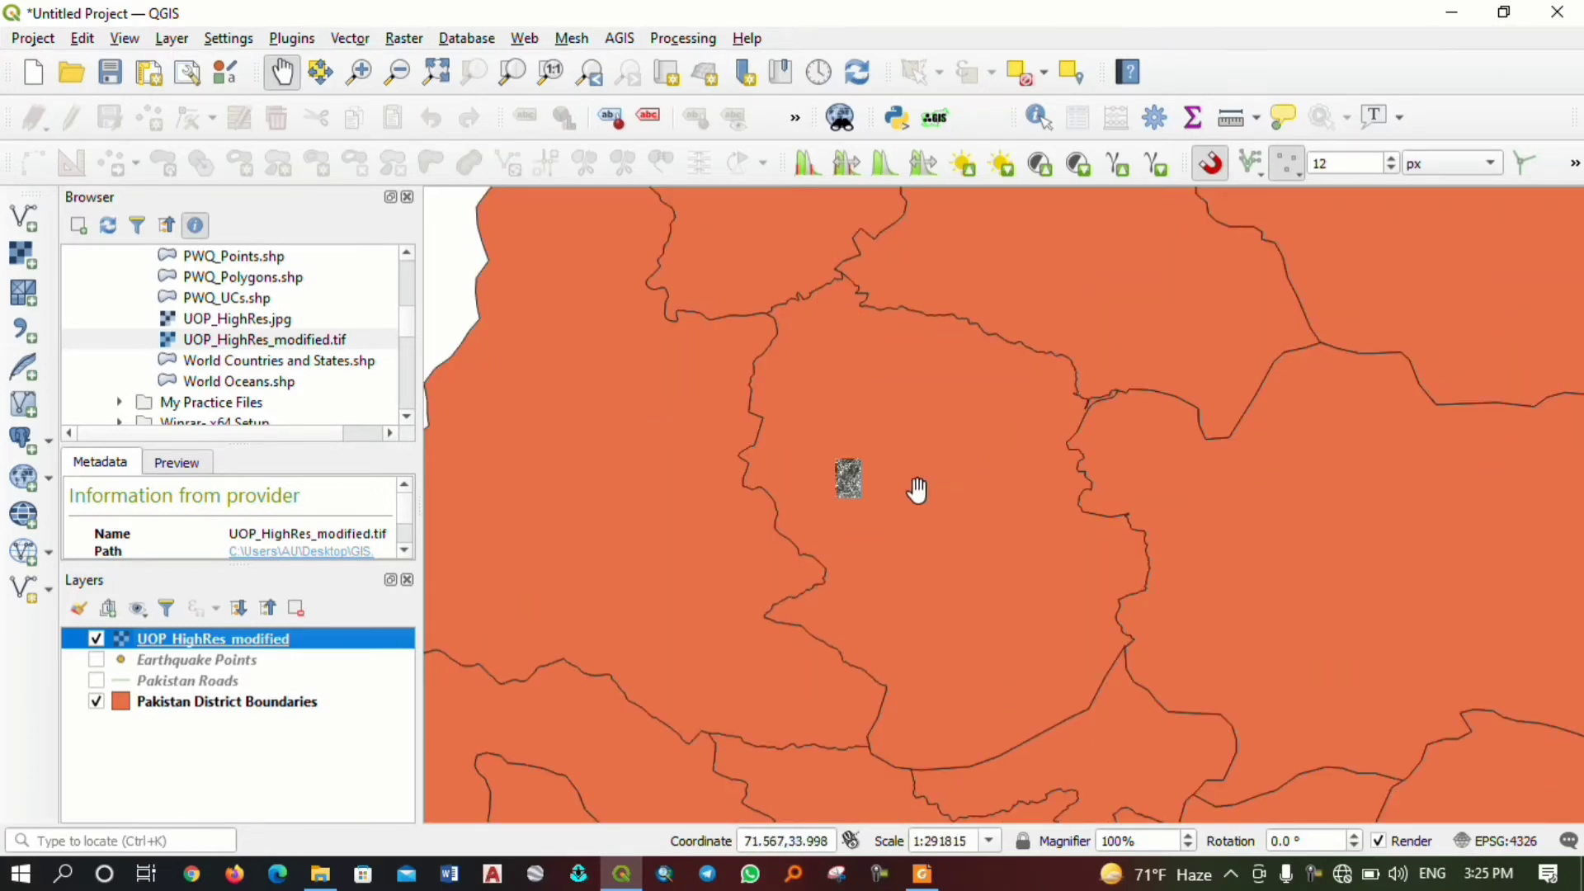
{"action": "scroll", "coordinate": [823, 459], "scroll_direction": "up", "scroll_amount": 3}
{"action": "scroll", "coordinate": [903, 499], "scroll_direction": "up", "scroll_amount": 2}
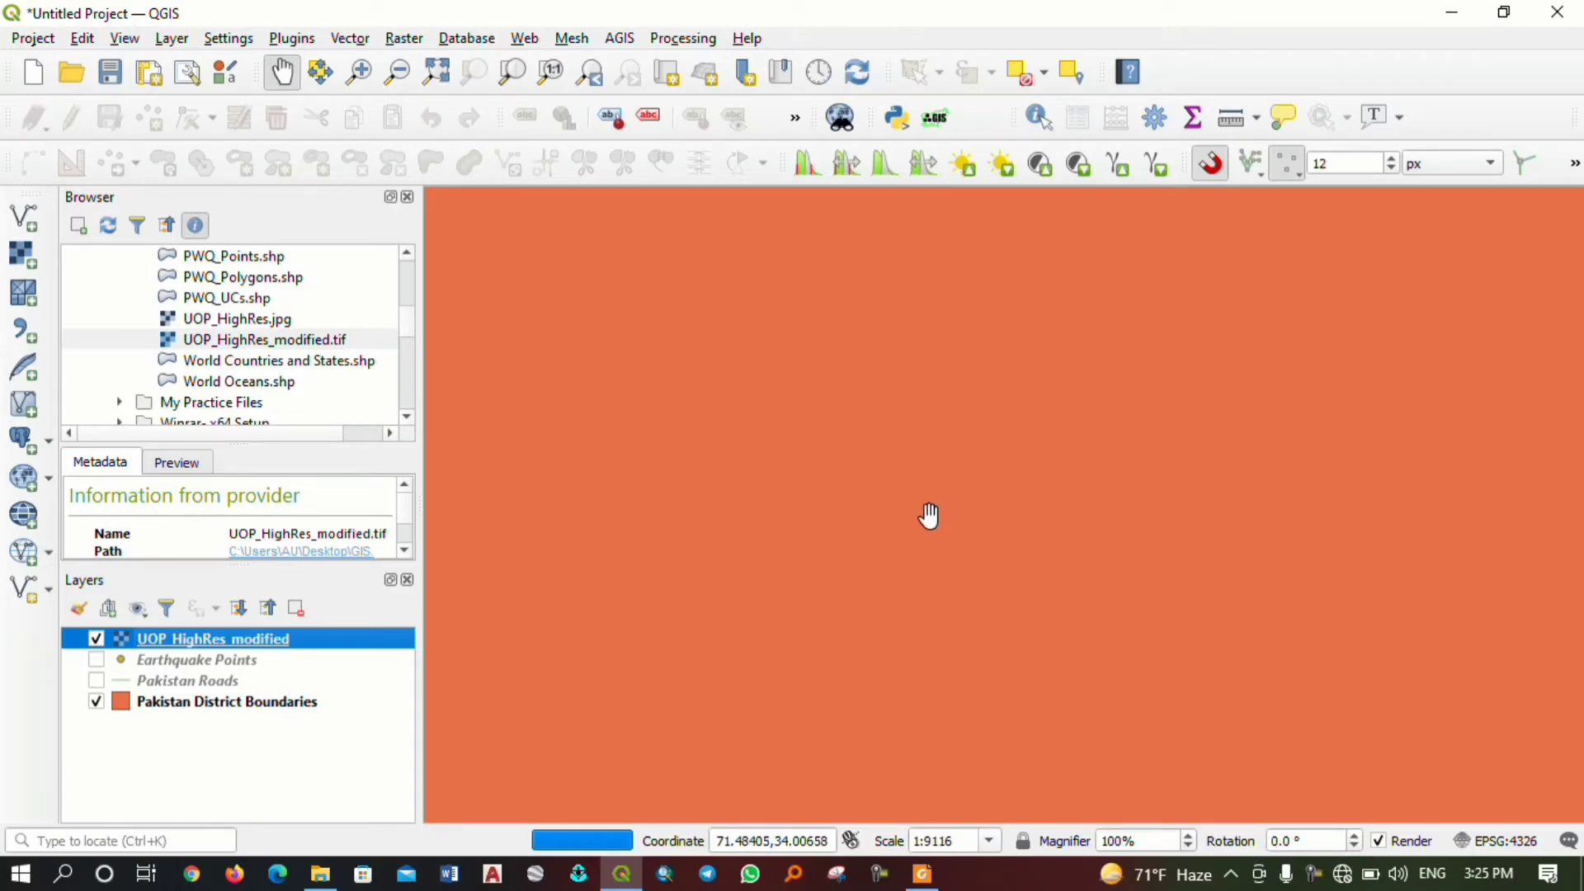
{"action": "scroll", "coordinate": [928, 515], "scroll_direction": "down", "scroll_amount": 1}
Turn off map rendering and check how the canvas behaves at smaller scales around the raster image.
{"action": "left_click", "coordinate": [1379, 841]}
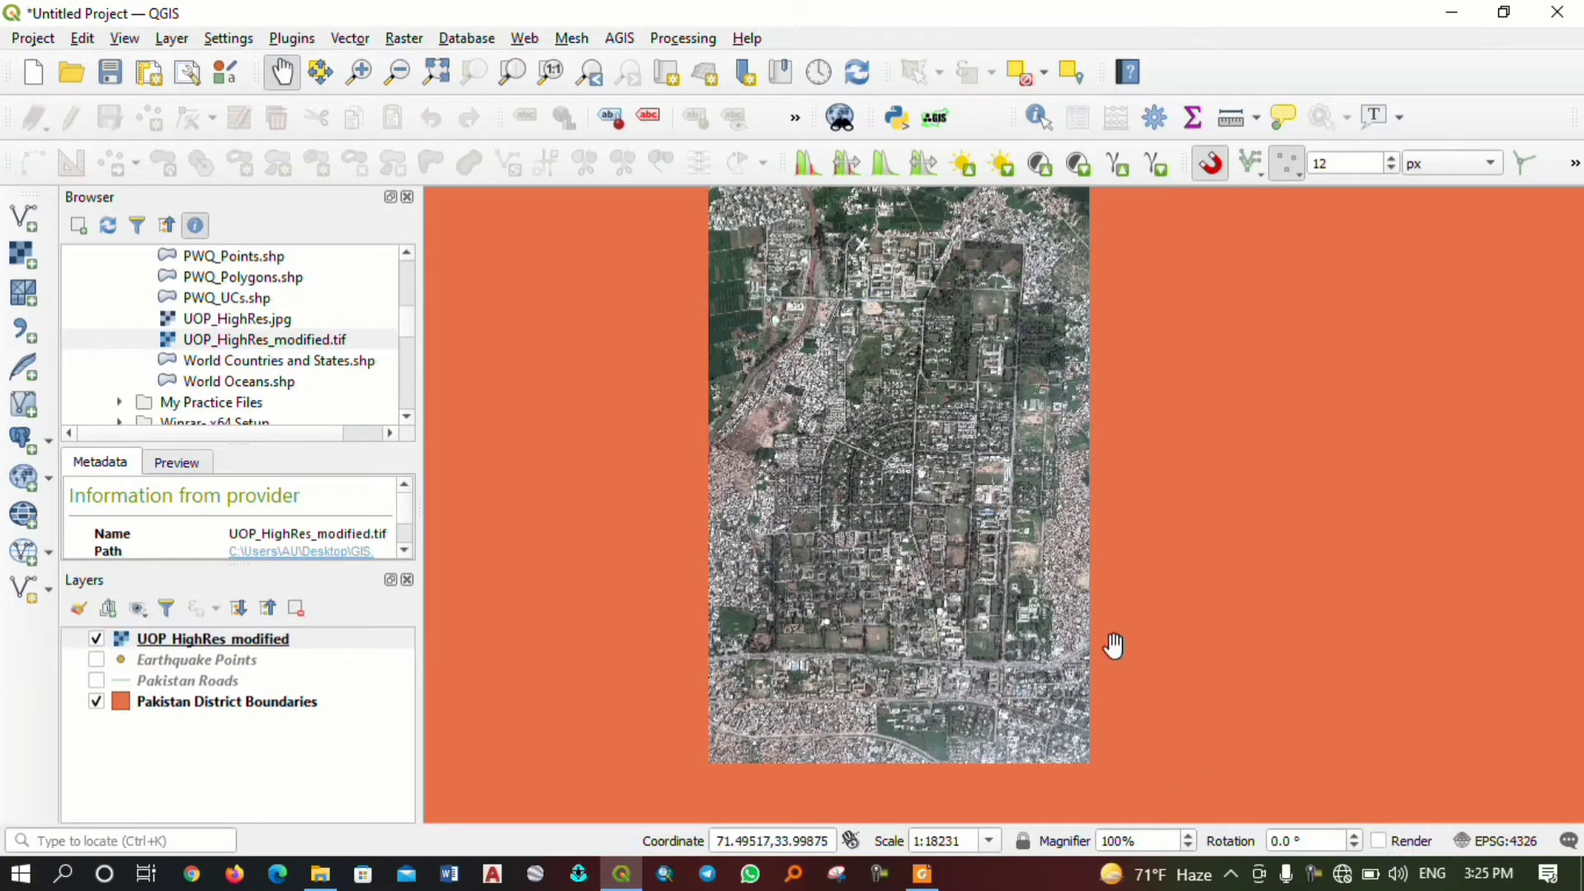
{"action": "scroll", "coordinate": [1113, 645], "scroll_direction": "down", "scroll_amount": 2}
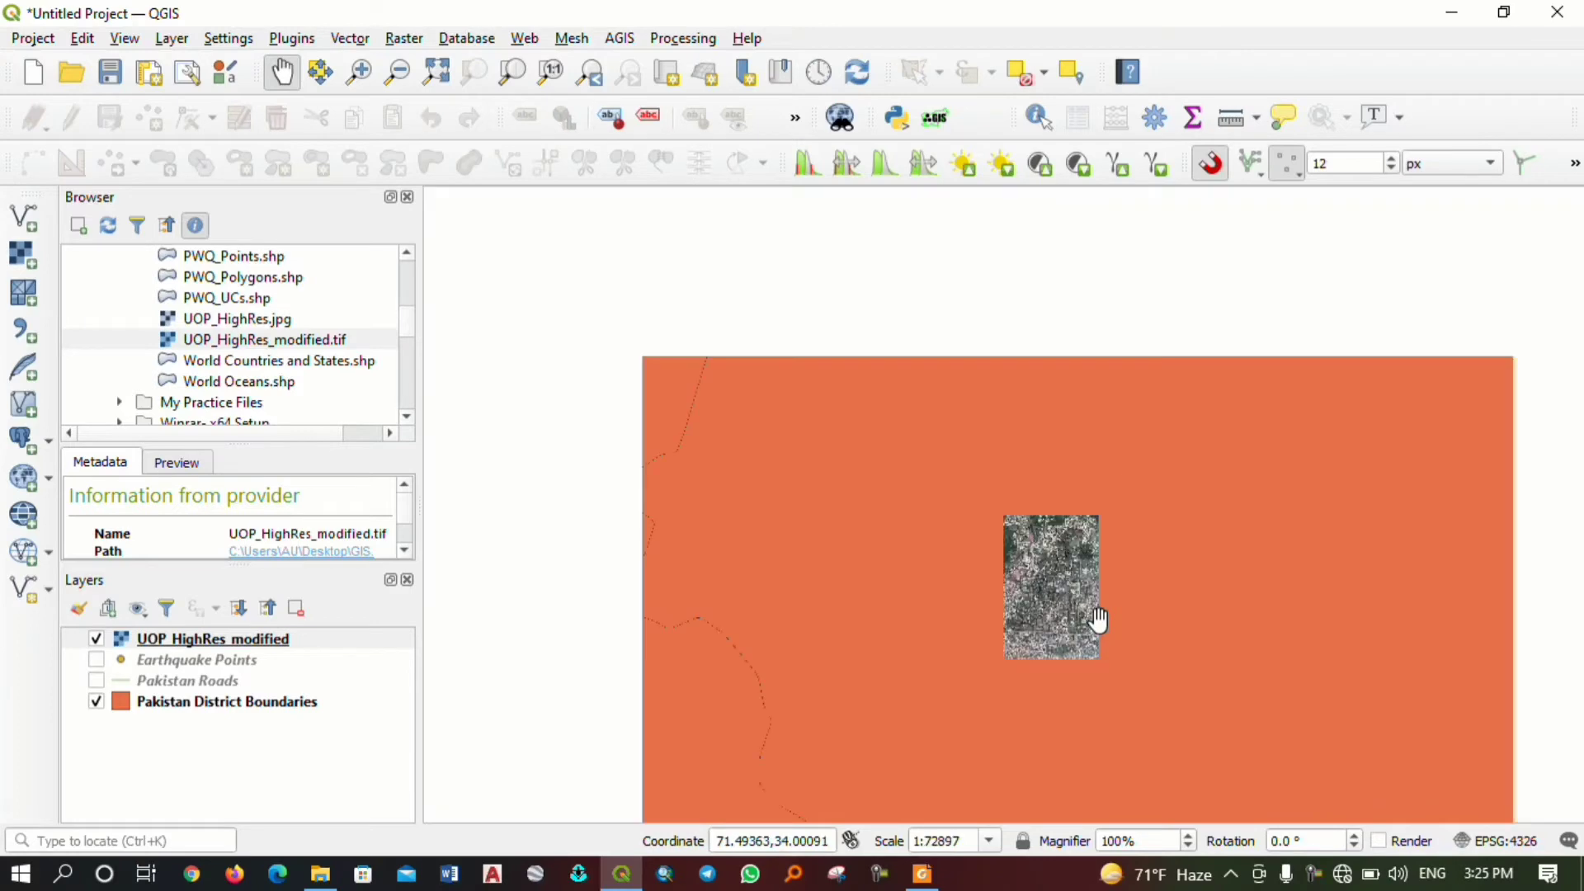
{"action": "scroll", "coordinate": [1099, 619], "scroll_direction": "down", "scroll_amount": 1}
{"action": "scroll", "coordinate": [1107, 655], "scroll_direction": "down", "scroll_amount": 1}
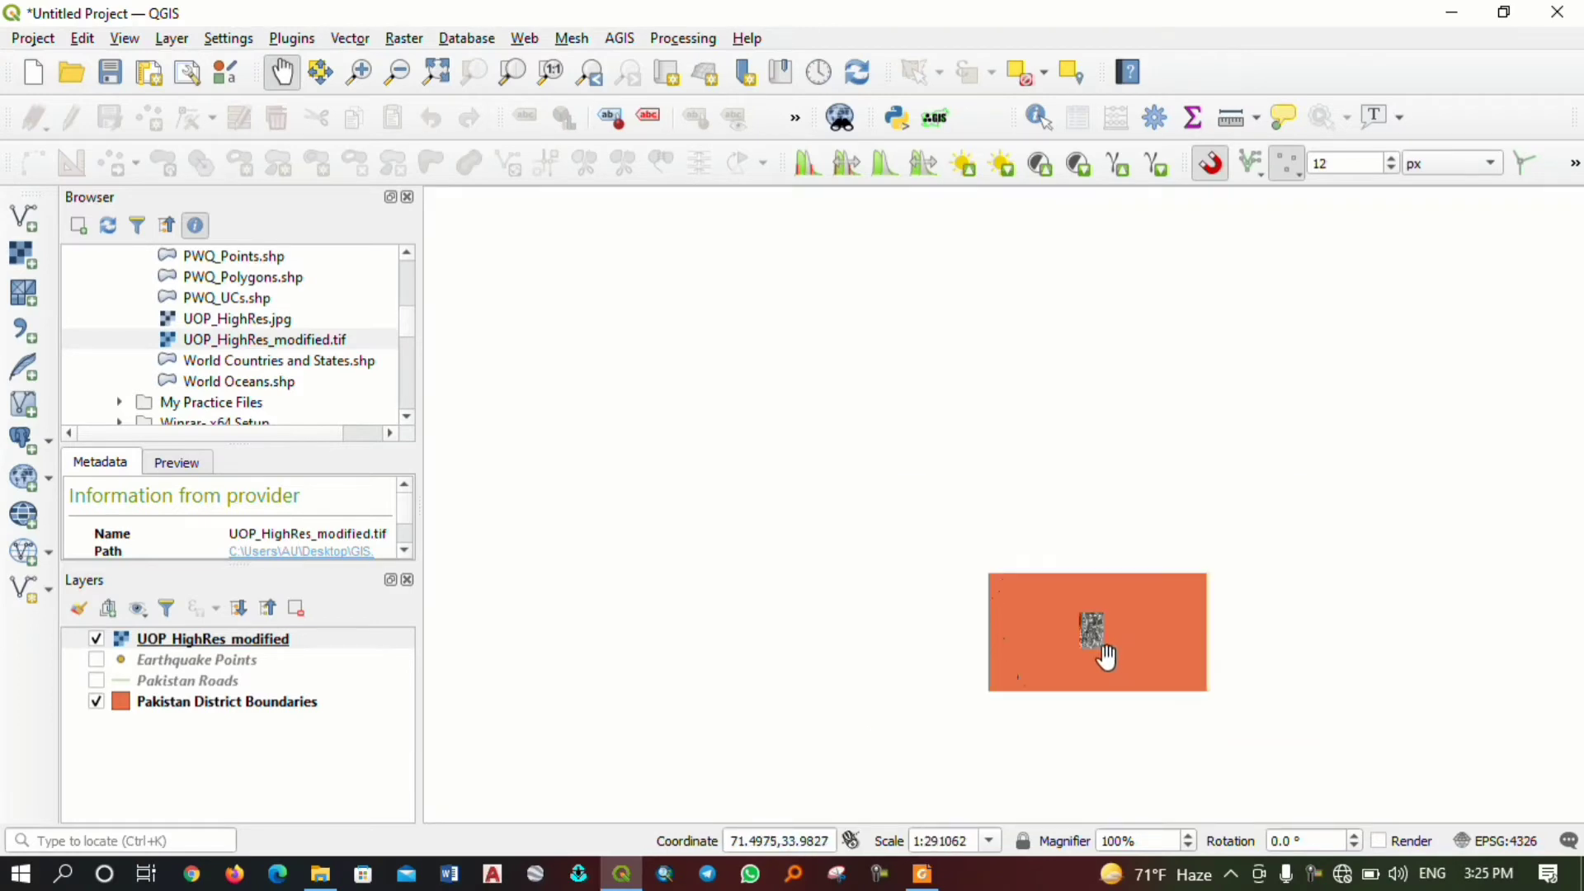
Examine how the map canvas behaves around the UOP_HighRes_modified image at different scales while rendering is off.
{"action": "scroll", "coordinate": [1107, 655], "scroll_direction": "up", "scroll_amount": 2}
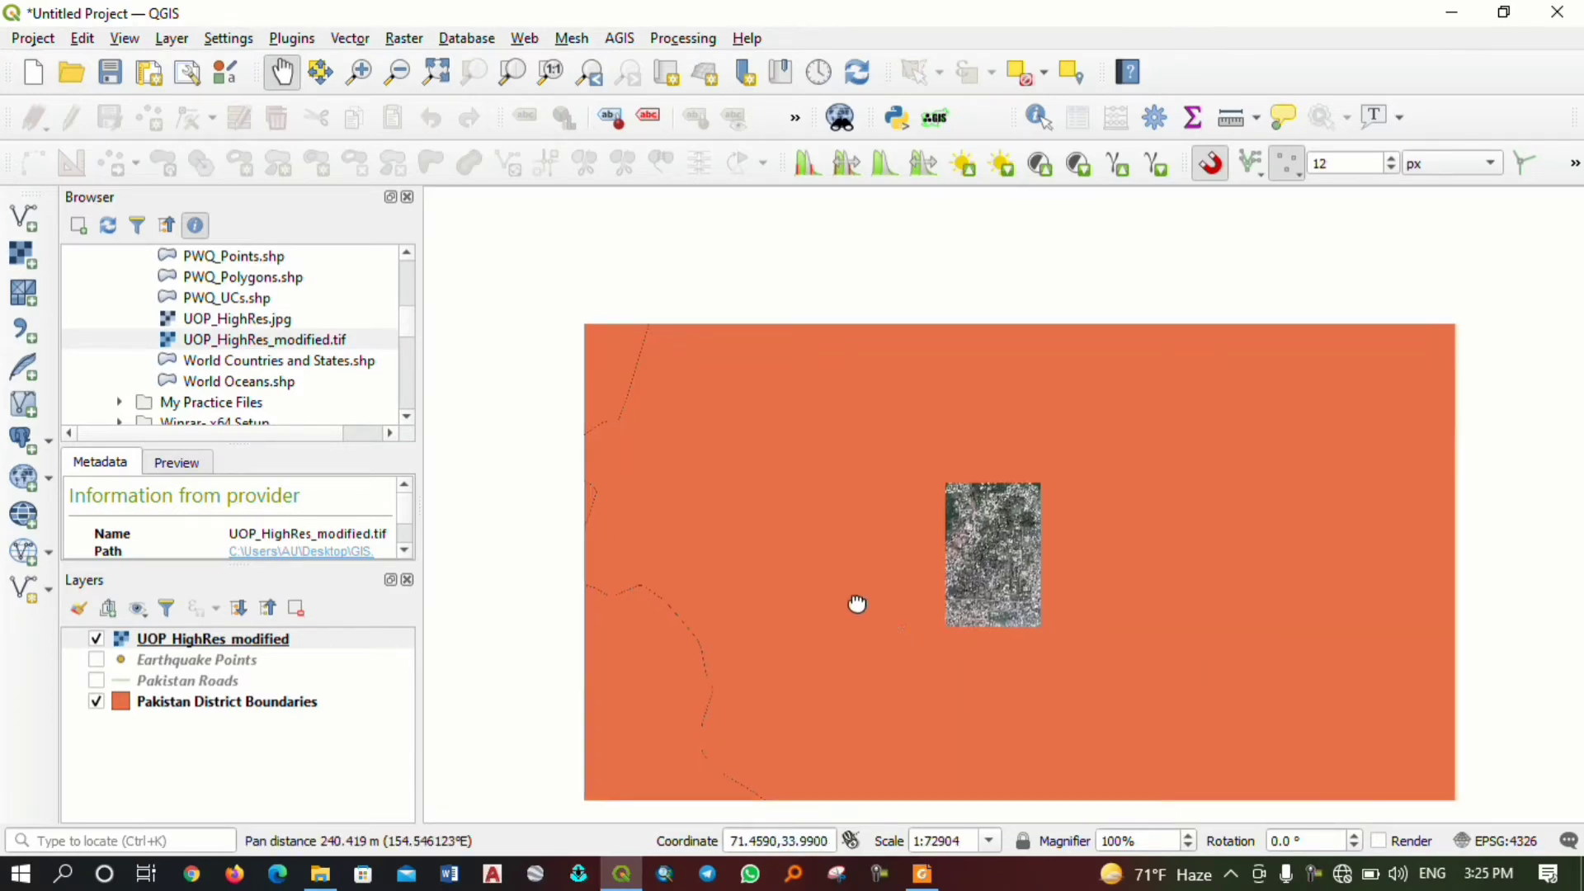
{"action": "left_click_drag", "start_coordinate": [1028, 629], "coordinate": [845, 534]}
{"action": "scroll", "coordinate": [933, 555], "scroll_direction": "down", "scroll_amount": 2}
{"action": "scroll", "coordinate": [883, 555], "scroll_direction": "up", "scroll_amount": 2}
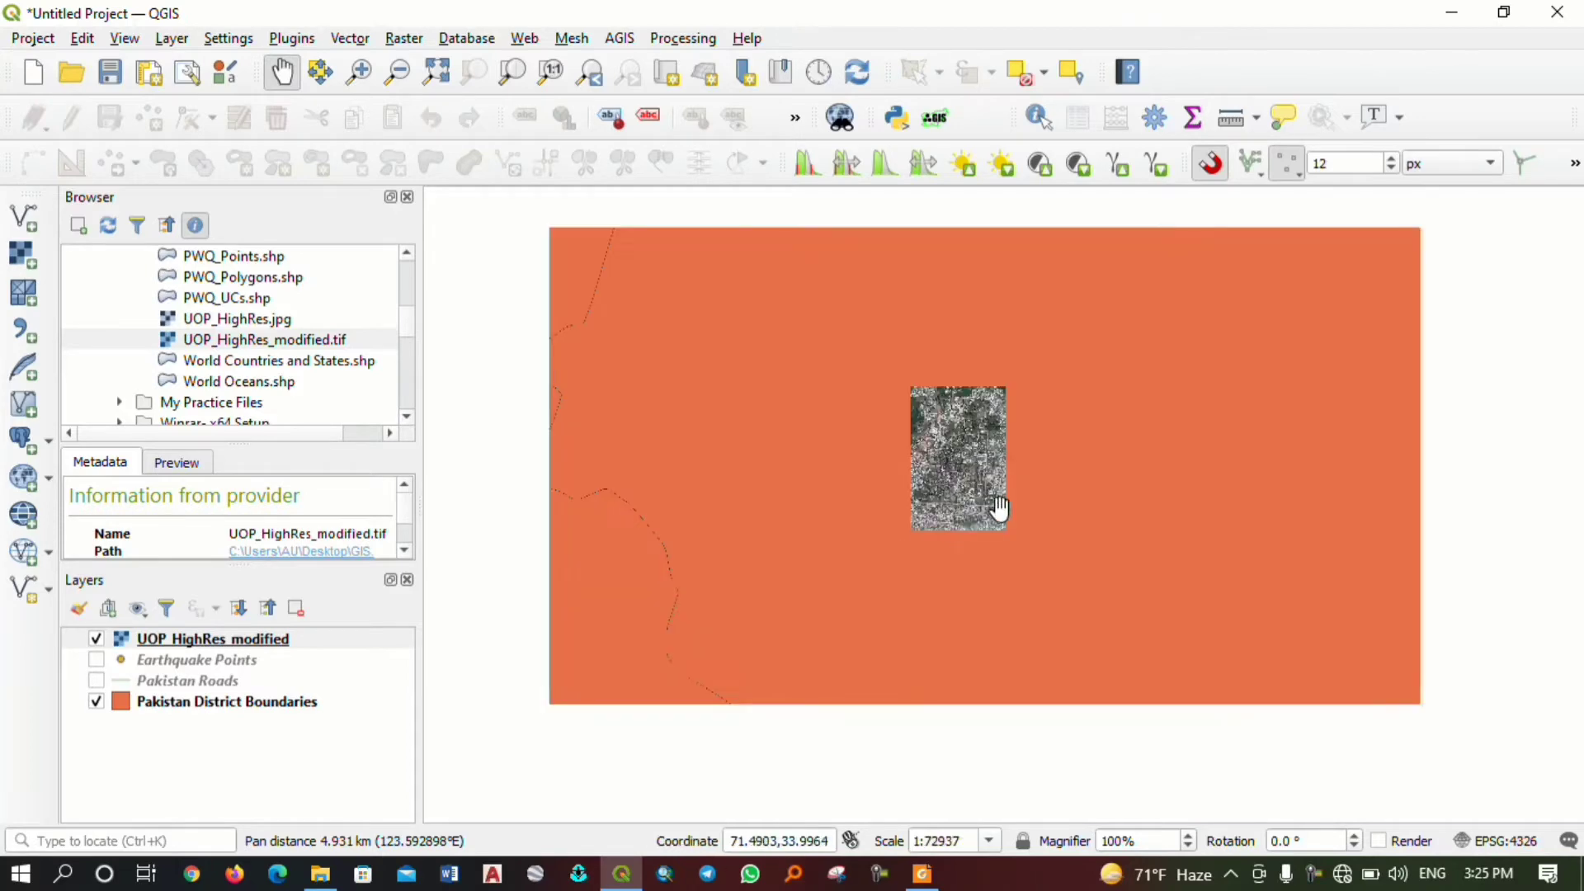
{"action": "scroll", "coordinate": [999, 509], "scroll_direction": "up", "scroll_amount": 2}
{"action": "scroll", "coordinate": [1000, 508], "scroll_direction": "down", "scroll_amount": 5}
{"action": "scroll", "coordinate": [1002, 508], "scroll_direction": "up", "scroll_amount": 2}
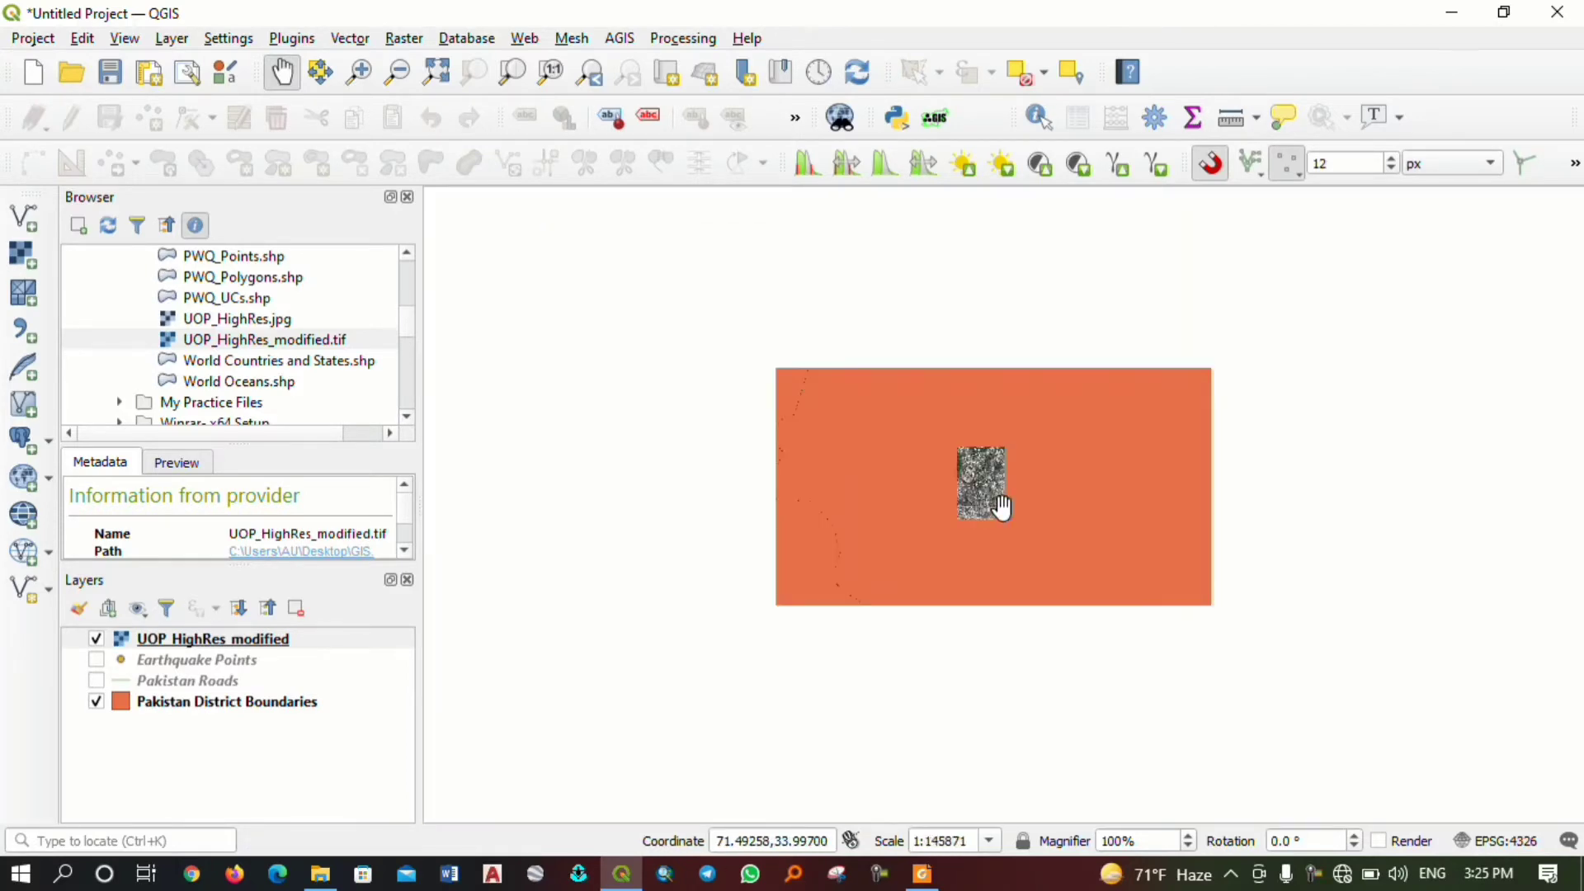
{"action": "scroll", "coordinate": [1003, 507], "scroll_direction": "up", "scroll_amount": 2}
{"action": "scroll", "coordinate": [1002, 507], "scroll_direction": "down", "scroll_amount": 3}
{"action": "scroll", "coordinate": [1002, 508], "scroll_direction": "up", "scroll_amount": 2}
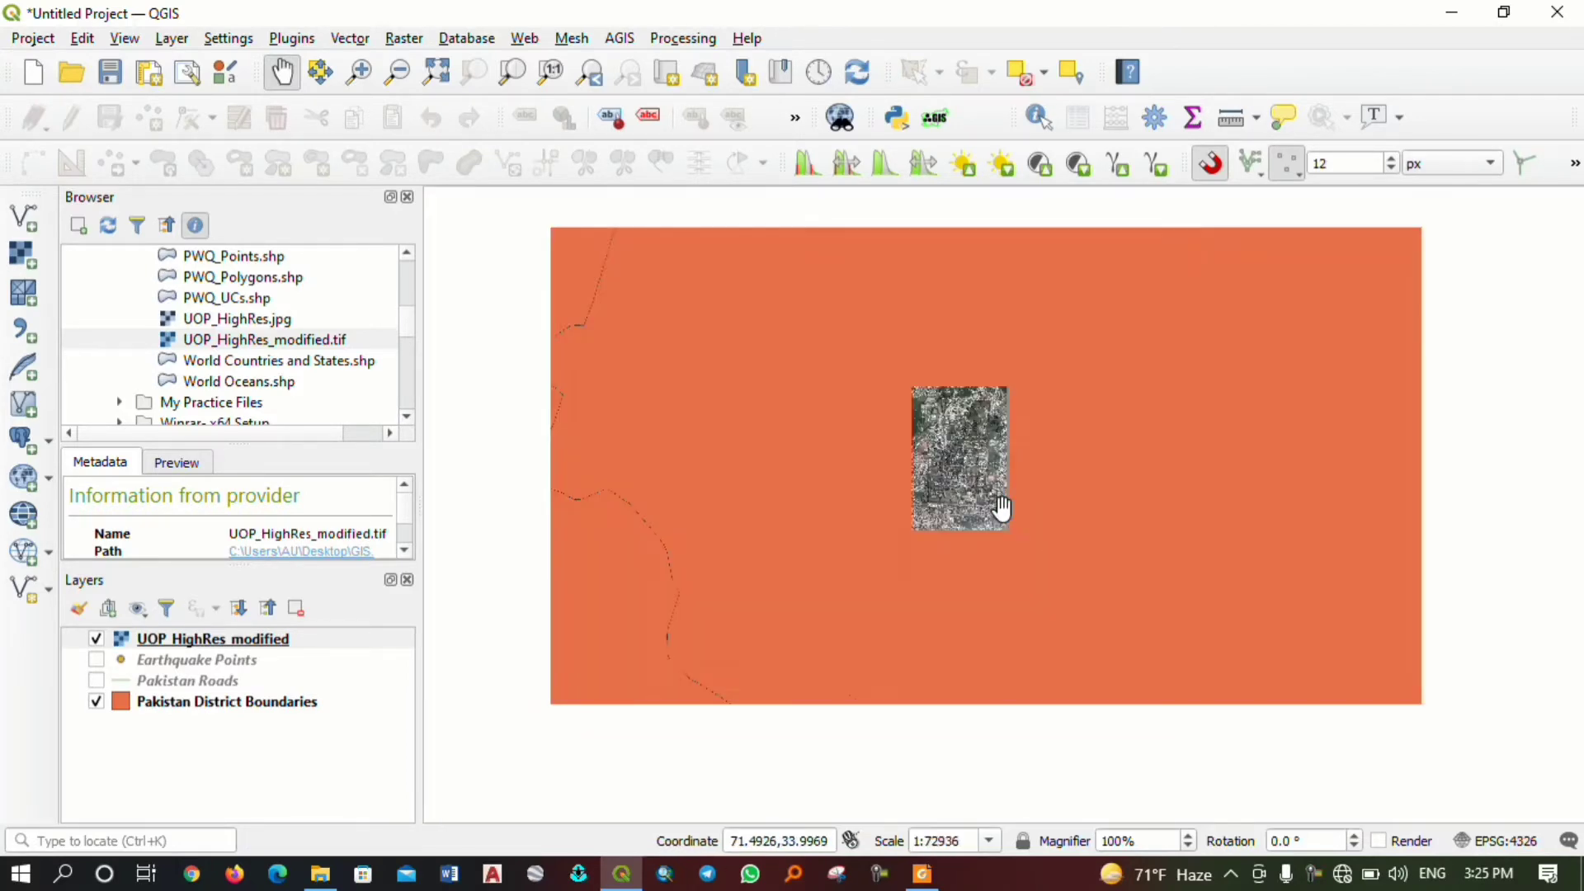
{"action": "left_click_drag", "start_coordinate": [979, 523], "coordinate": [955, 605]}
{"action": "scroll", "coordinate": [961, 592], "scroll_direction": "down", "scroll_amount": 1}
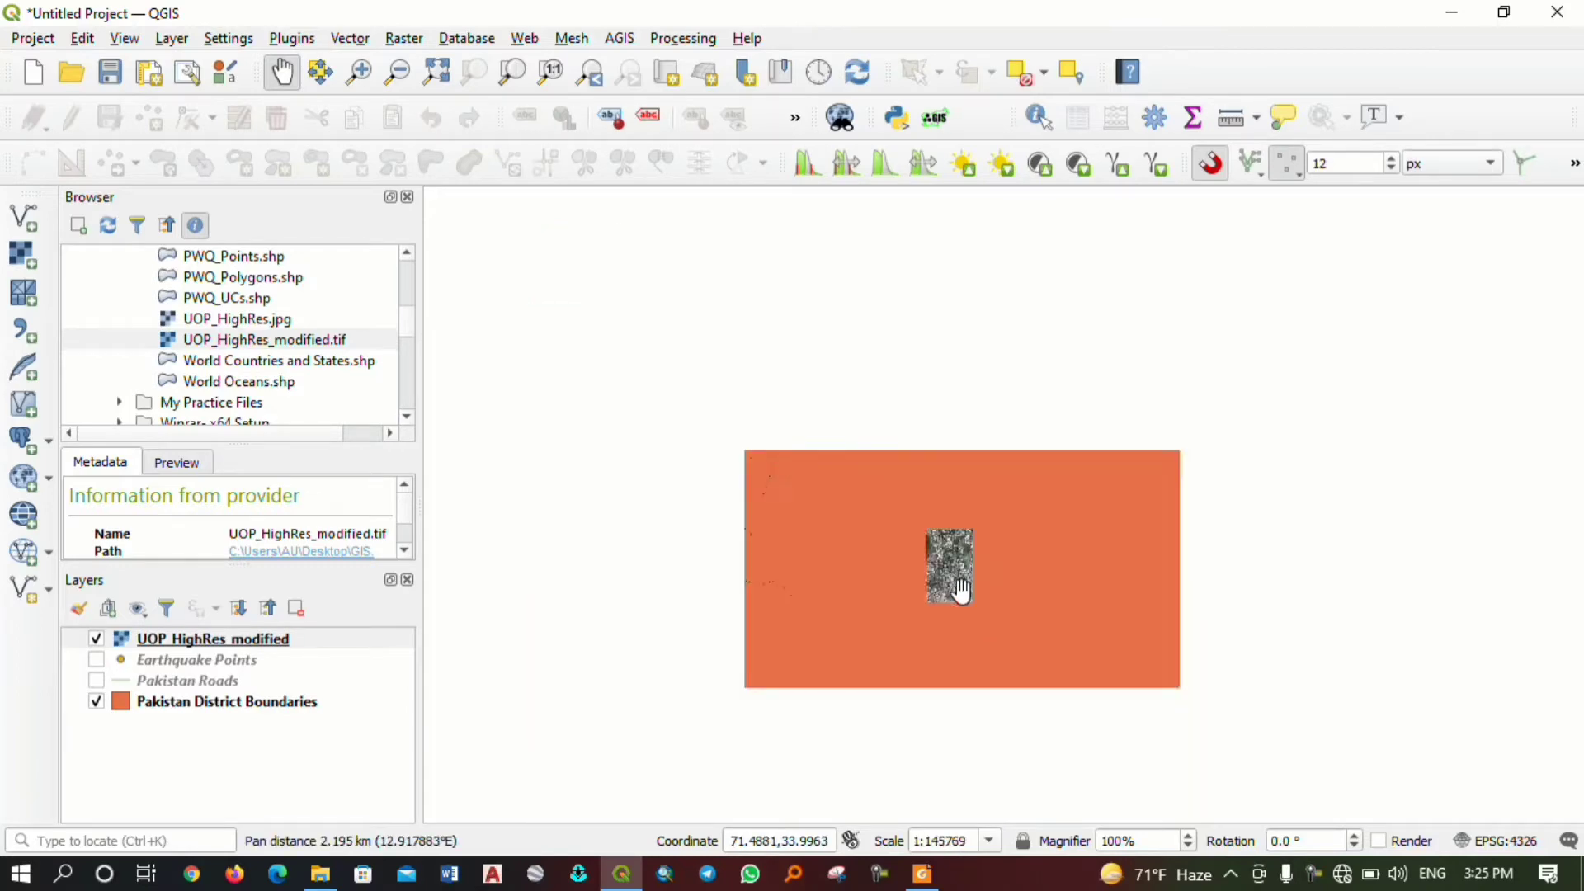
{"action": "scroll", "coordinate": [961, 591], "scroll_direction": "up", "scroll_amount": 2}
{"action": "scroll", "coordinate": [961, 591], "scroll_direction": "down", "scroll_amount": 3}
{"action": "scroll", "coordinate": [960, 592], "scroll_direction": "up", "scroll_amount": 3}
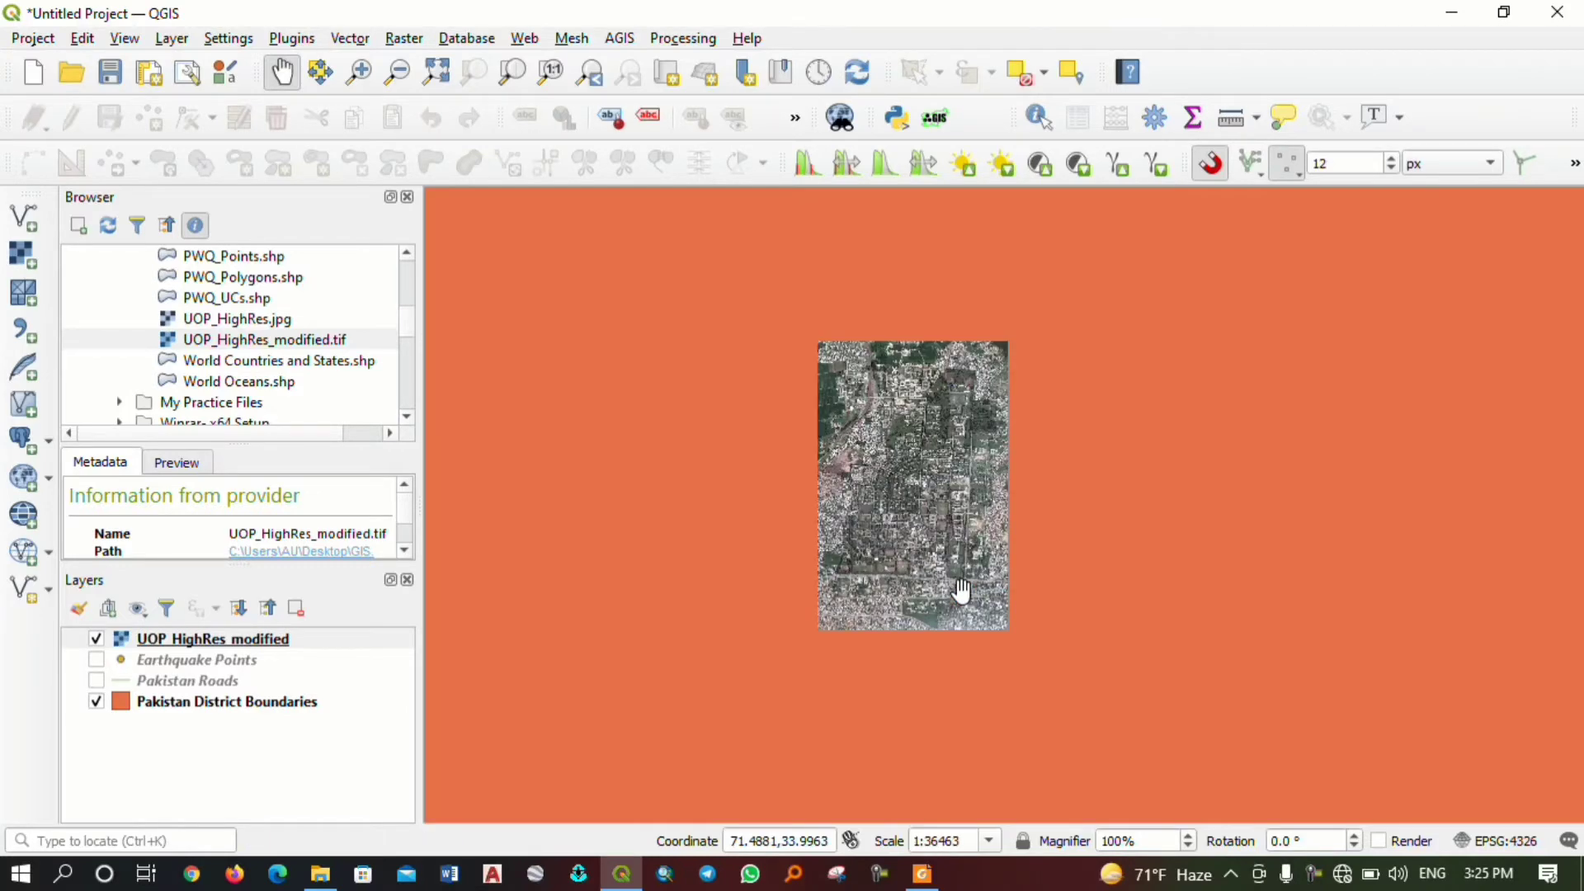
{"action": "scroll", "coordinate": [961, 591], "scroll_direction": "down", "scroll_amount": 2}
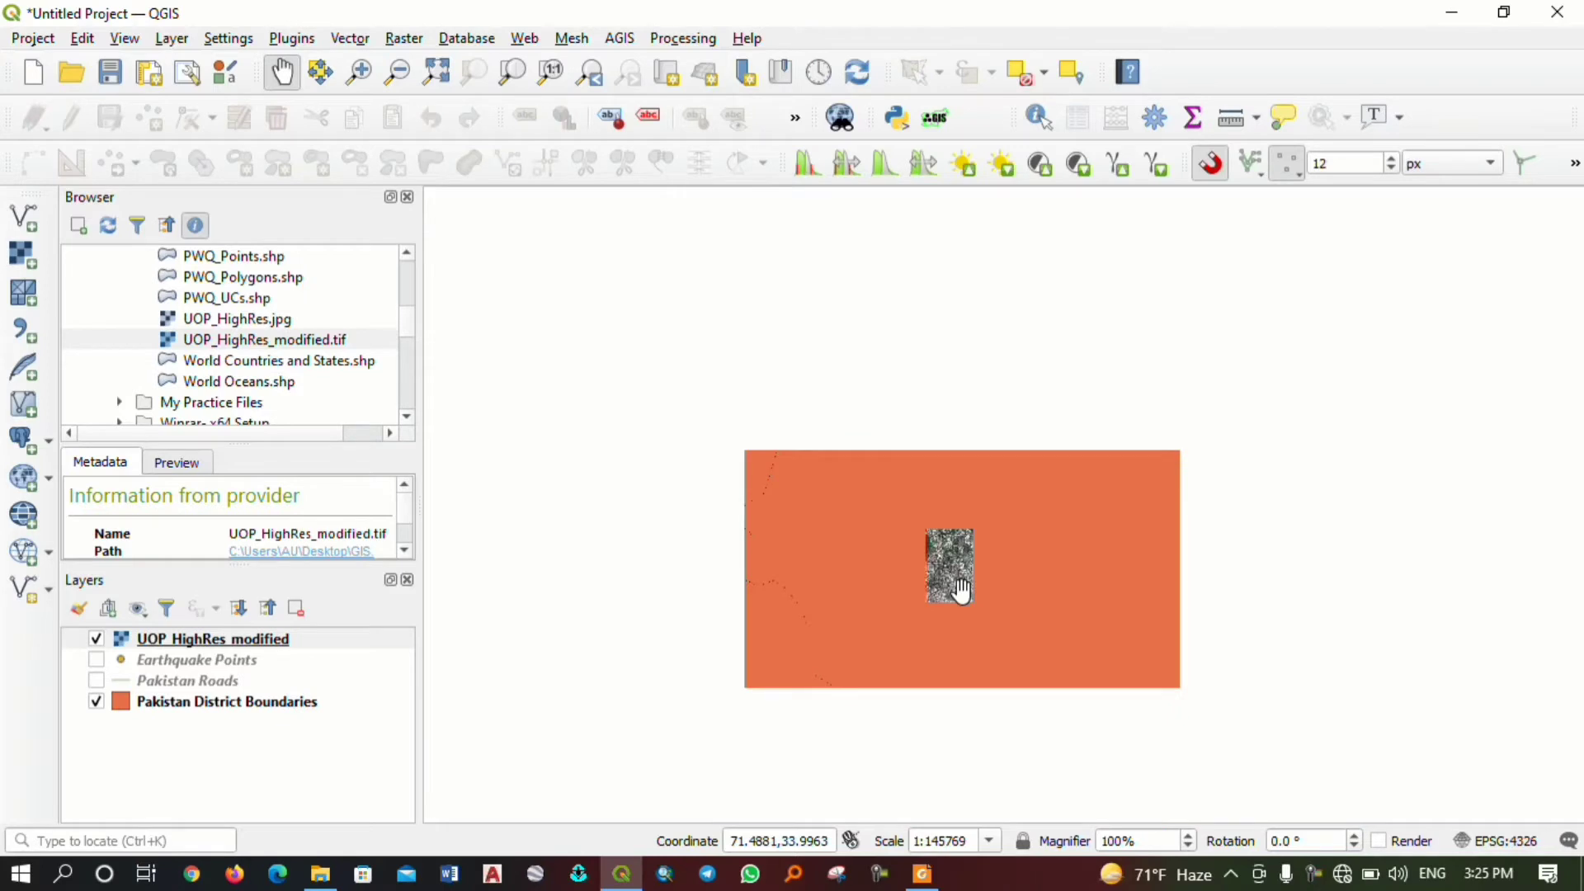
{"action": "scroll", "coordinate": [961, 592], "scroll_direction": "up", "scroll_amount": 1}
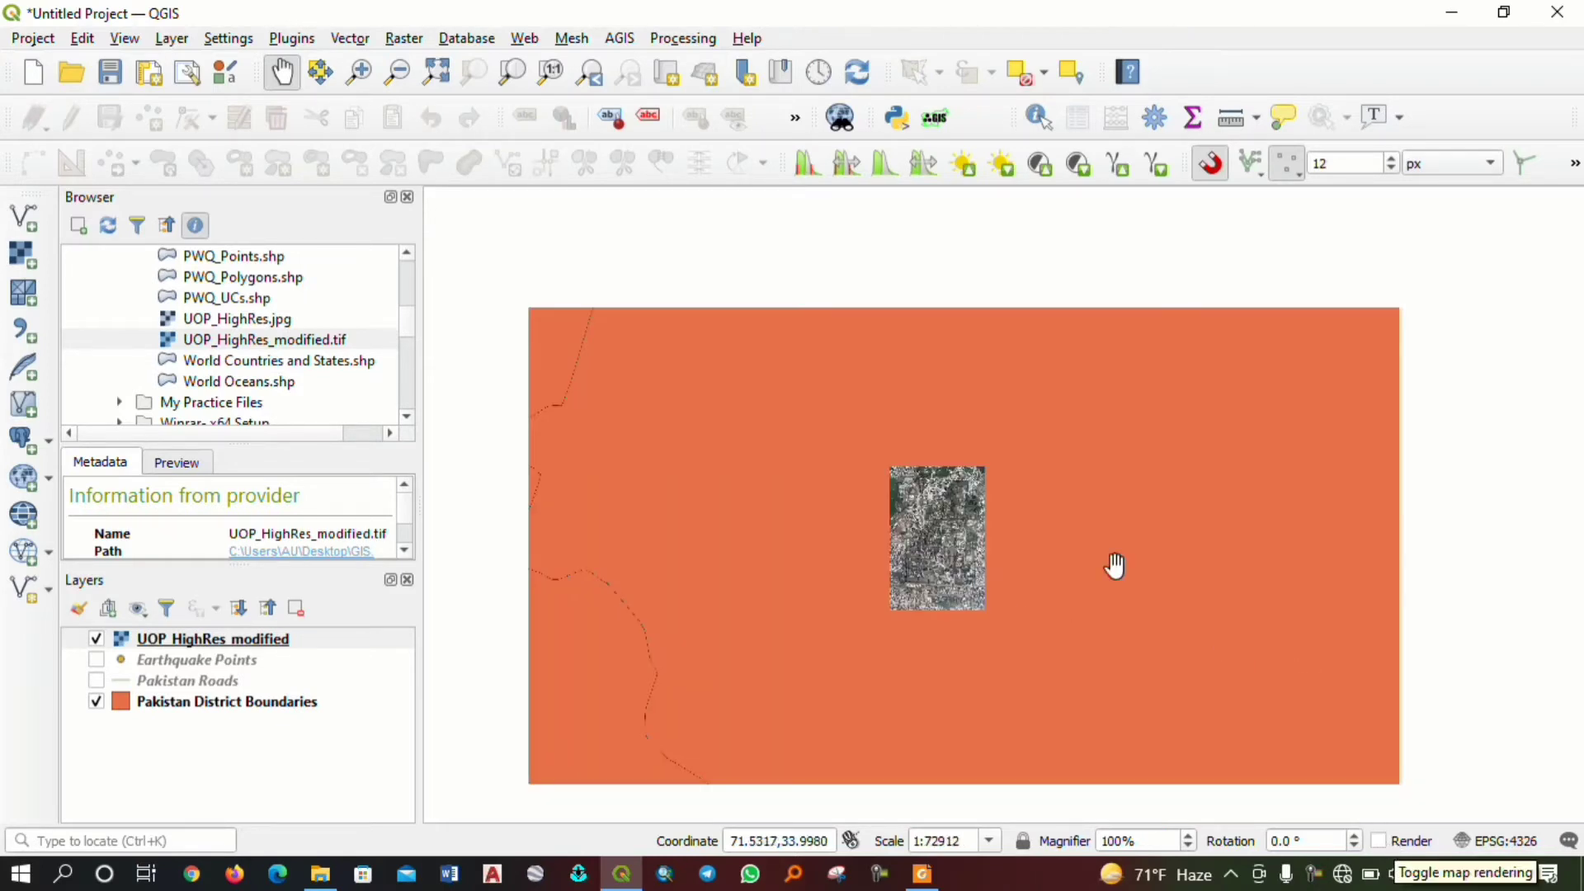
{"action": "scroll", "coordinate": [1007, 583], "scroll_direction": "up", "scroll_amount": 3}
{"action": "scroll", "coordinate": [834, 488], "scroll_direction": "down", "scroll_amount": 2}
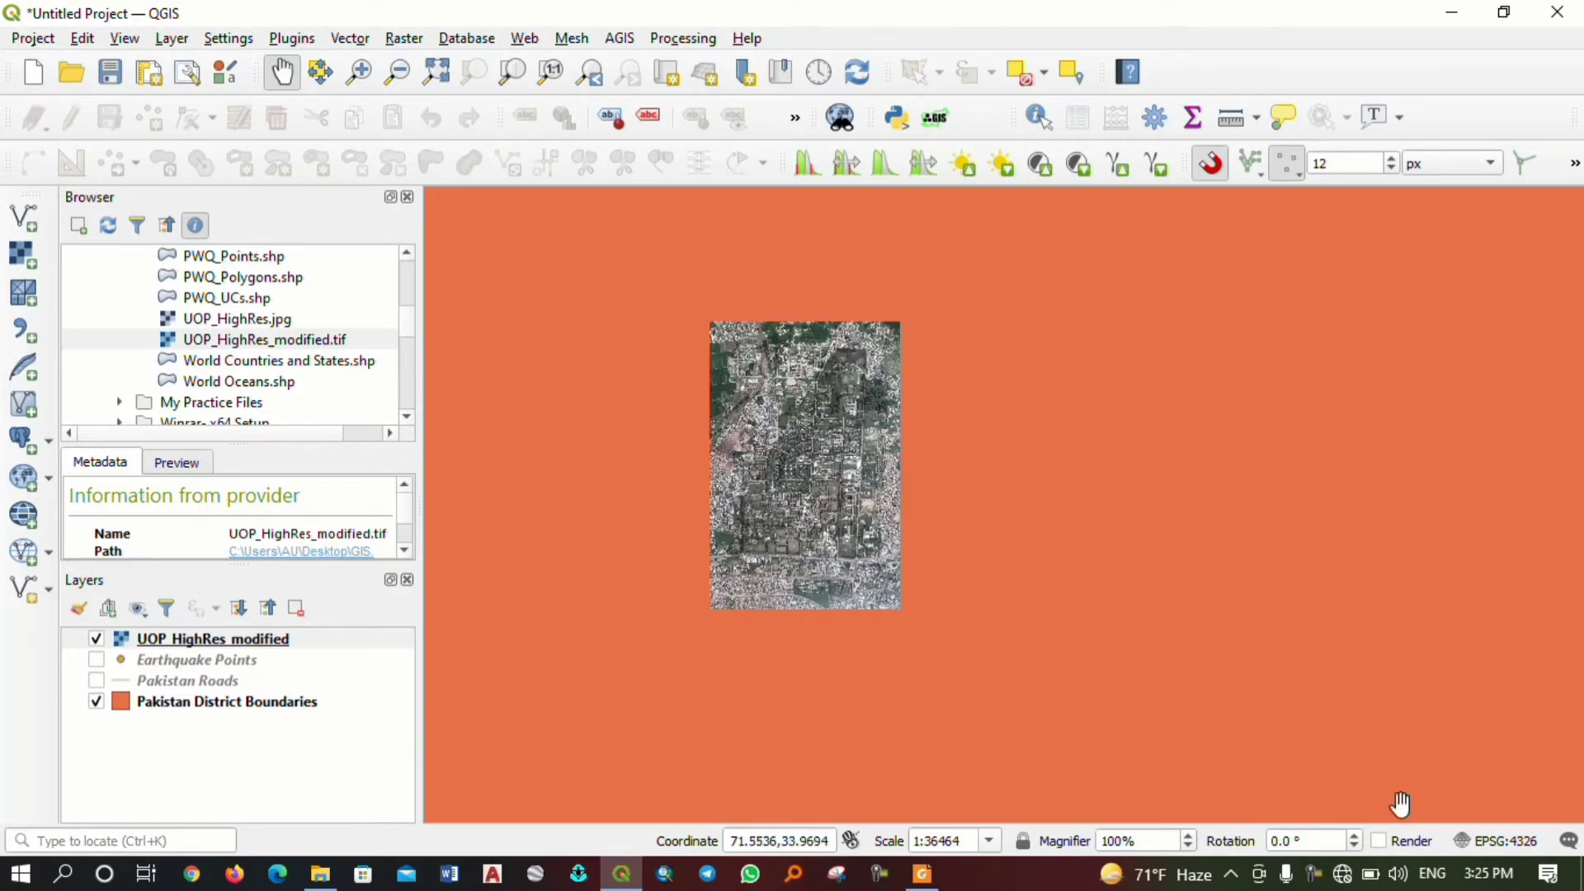
Turn map rendering back on and check how the Pakistan District Boundaries layer redraws at different scales.
{"action": "left_click", "coordinate": [1390, 844]}
{"action": "scroll", "coordinate": [1149, 682], "scroll_direction": "down", "scroll_amount": 5}
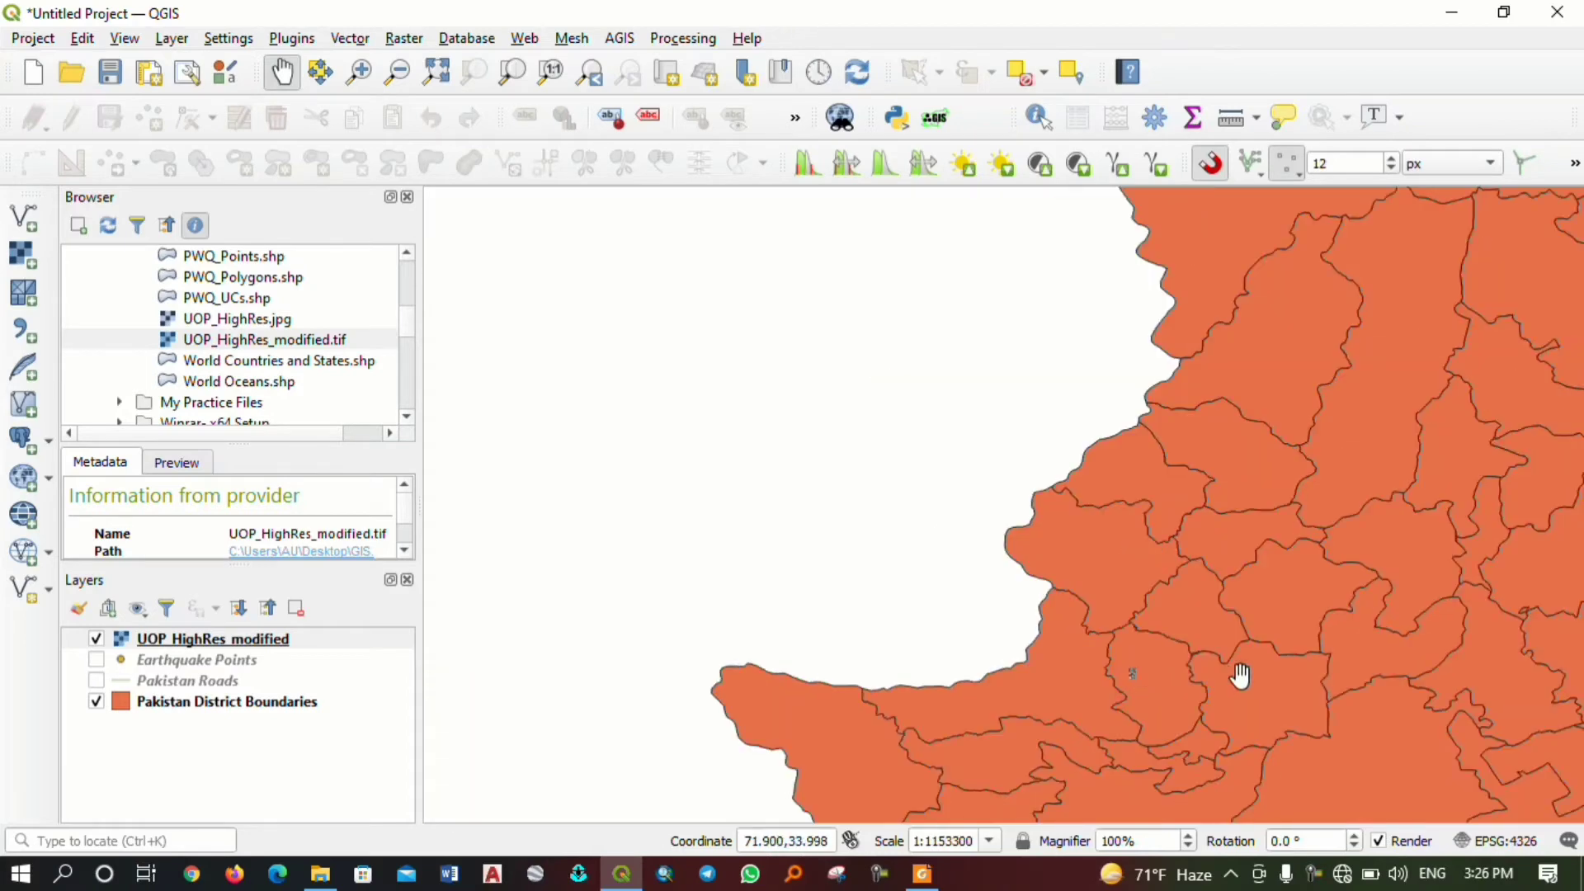
{"action": "left_click_drag", "start_coordinate": [1240, 675], "coordinate": [962, 519]}
{"action": "scroll", "coordinate": [981, 528], "scroll_direction": "down", "scroll_amount": 3}
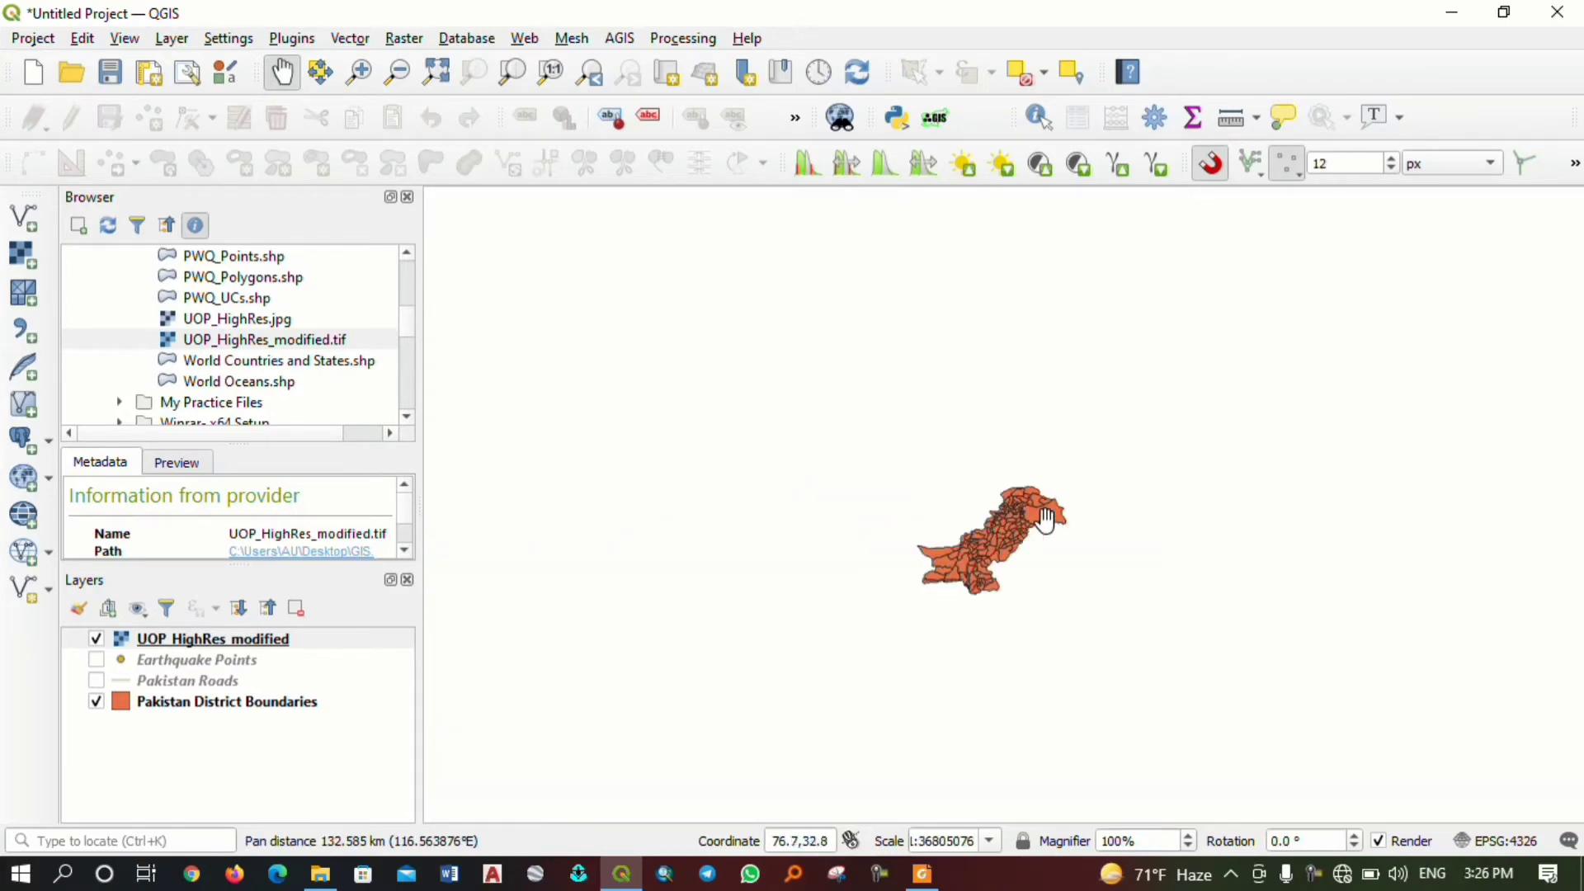
{"action": "scroll", "coordinate": [1072, 548], "scroll_direction": "up", "scroll_amount": 2}
{"action": "scroll", "coordinate": [1089, 555], "scroll_direction": "up", "scroll_amount": 2}
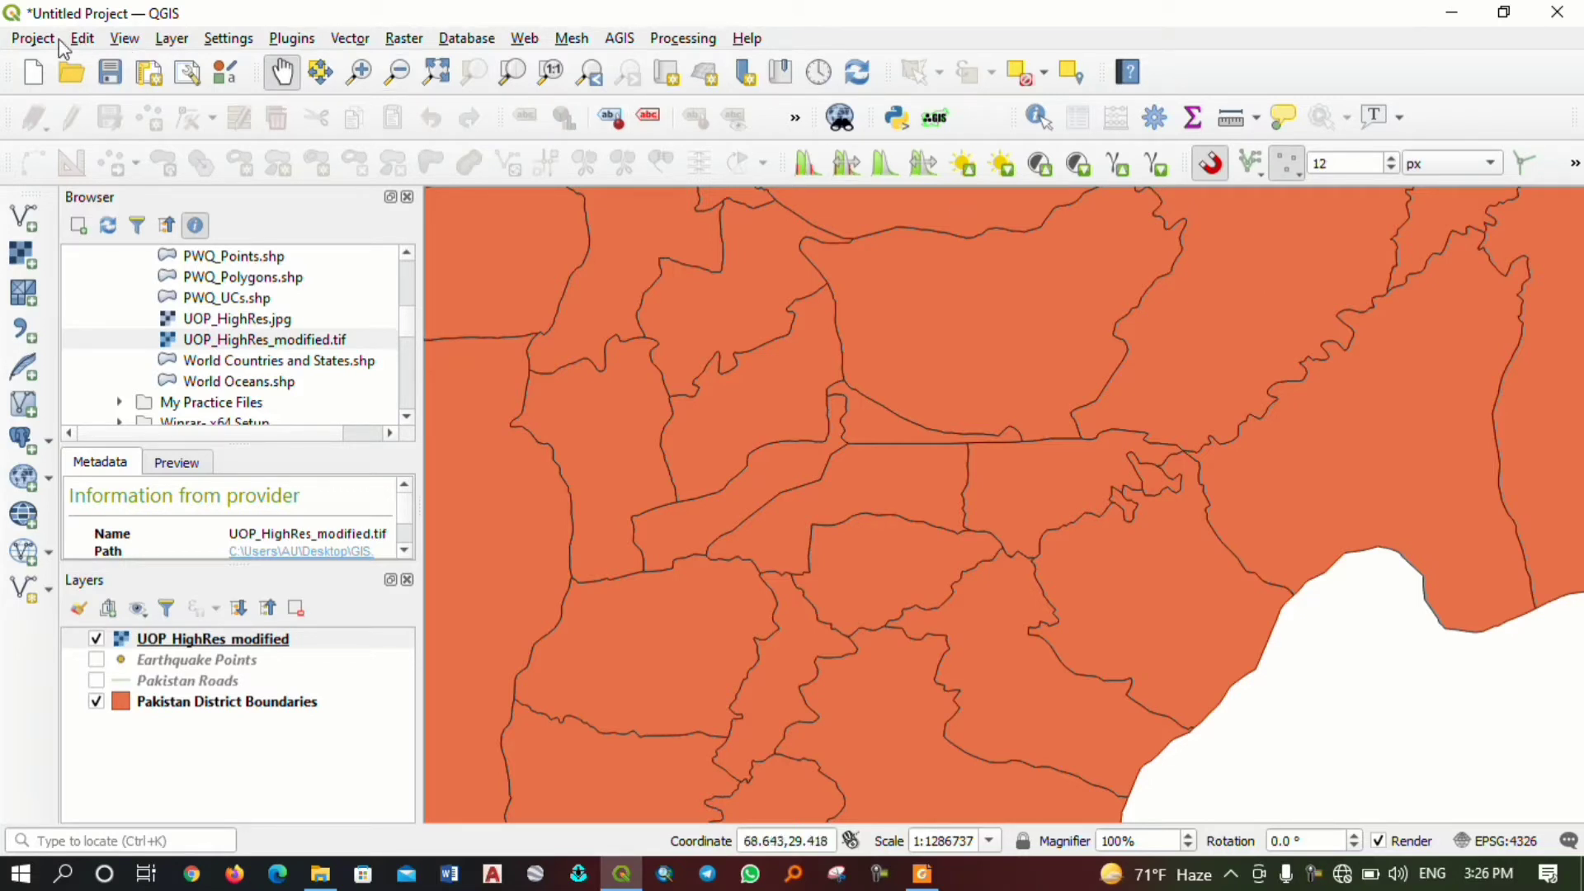
{"action": "left_click", "coordinate": [37, 38]}
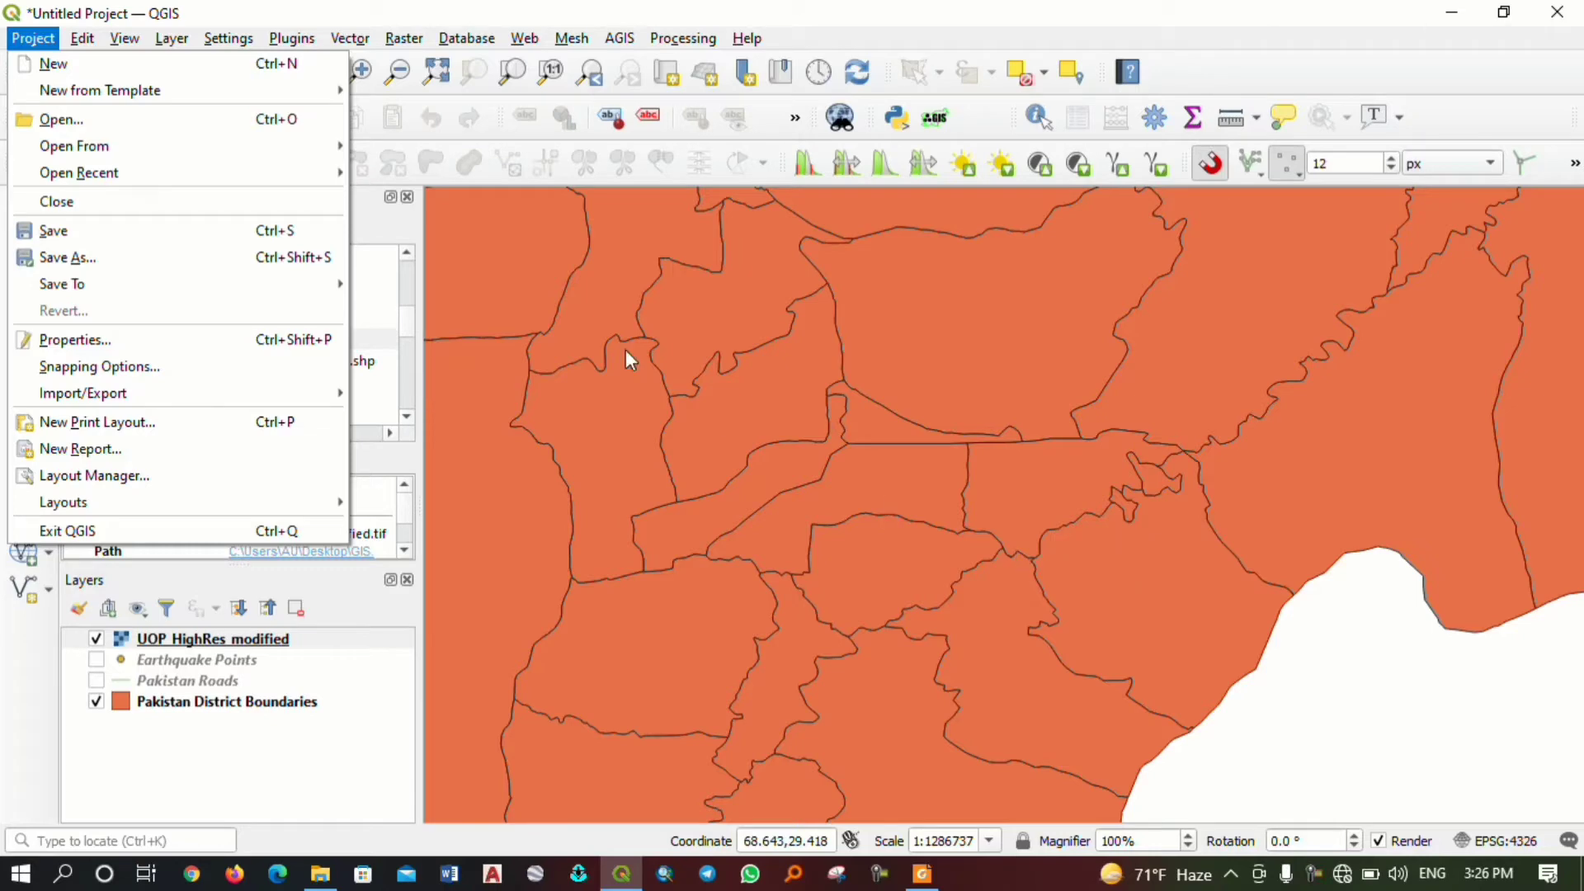
{"action": "left_click", "coordinate": [989, 38]}
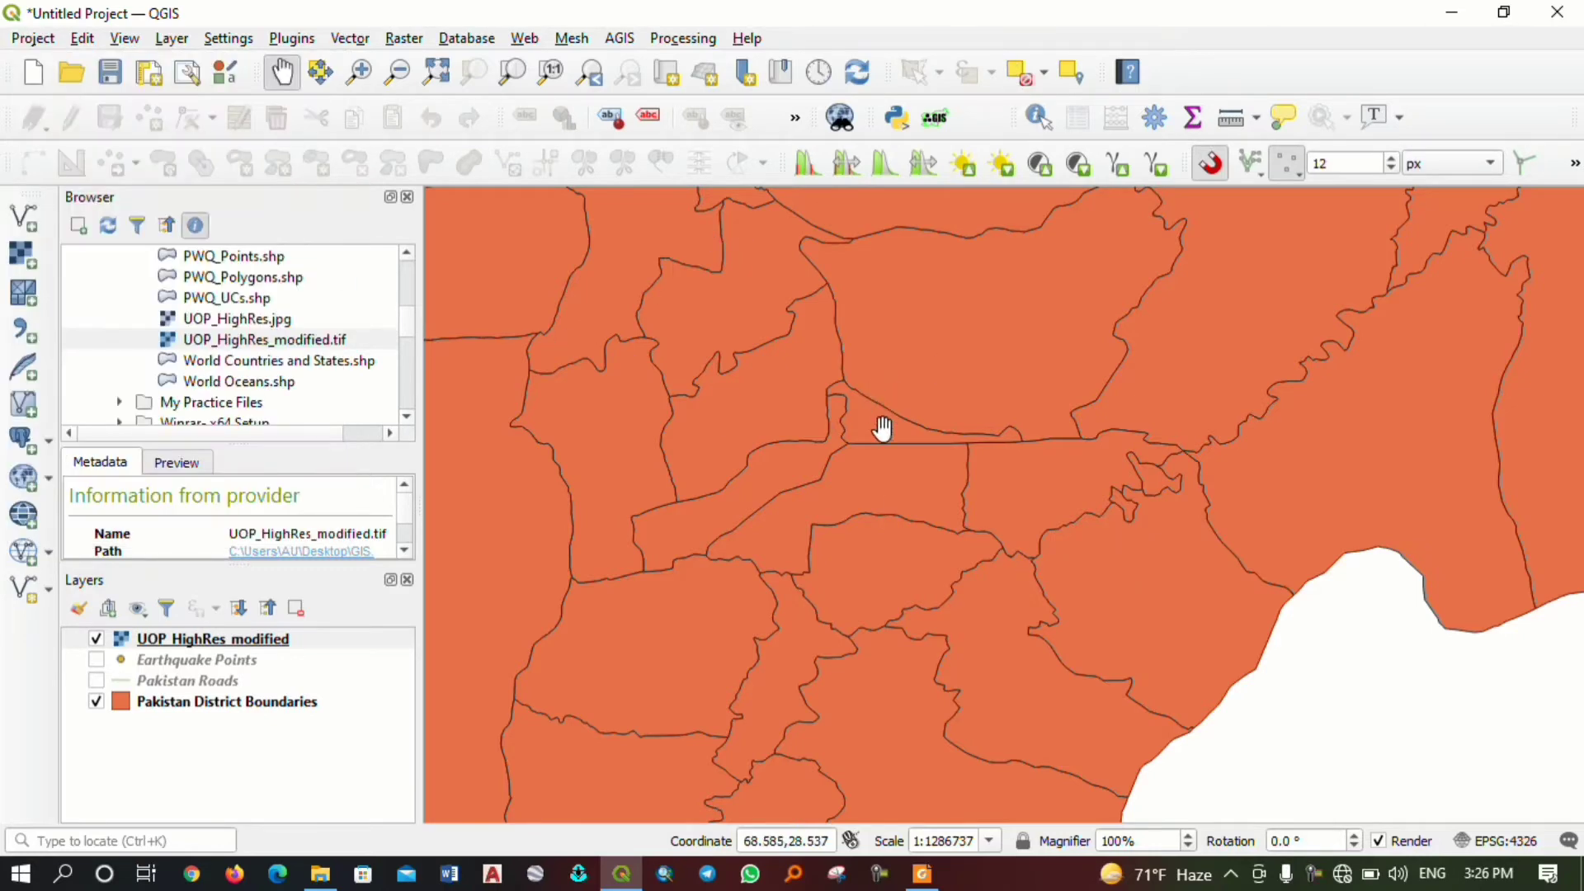
Make the Earthquake Points and Pakistan Roads layers visible over the whole country.
{"action": "scroll", "coordinate": [882, 428], "scroll_direction": "down", "scroll_amount": 3}
{"action": "left_click_drag", "start_coordinate": [914, 378], "coordinate": [894, 496]}
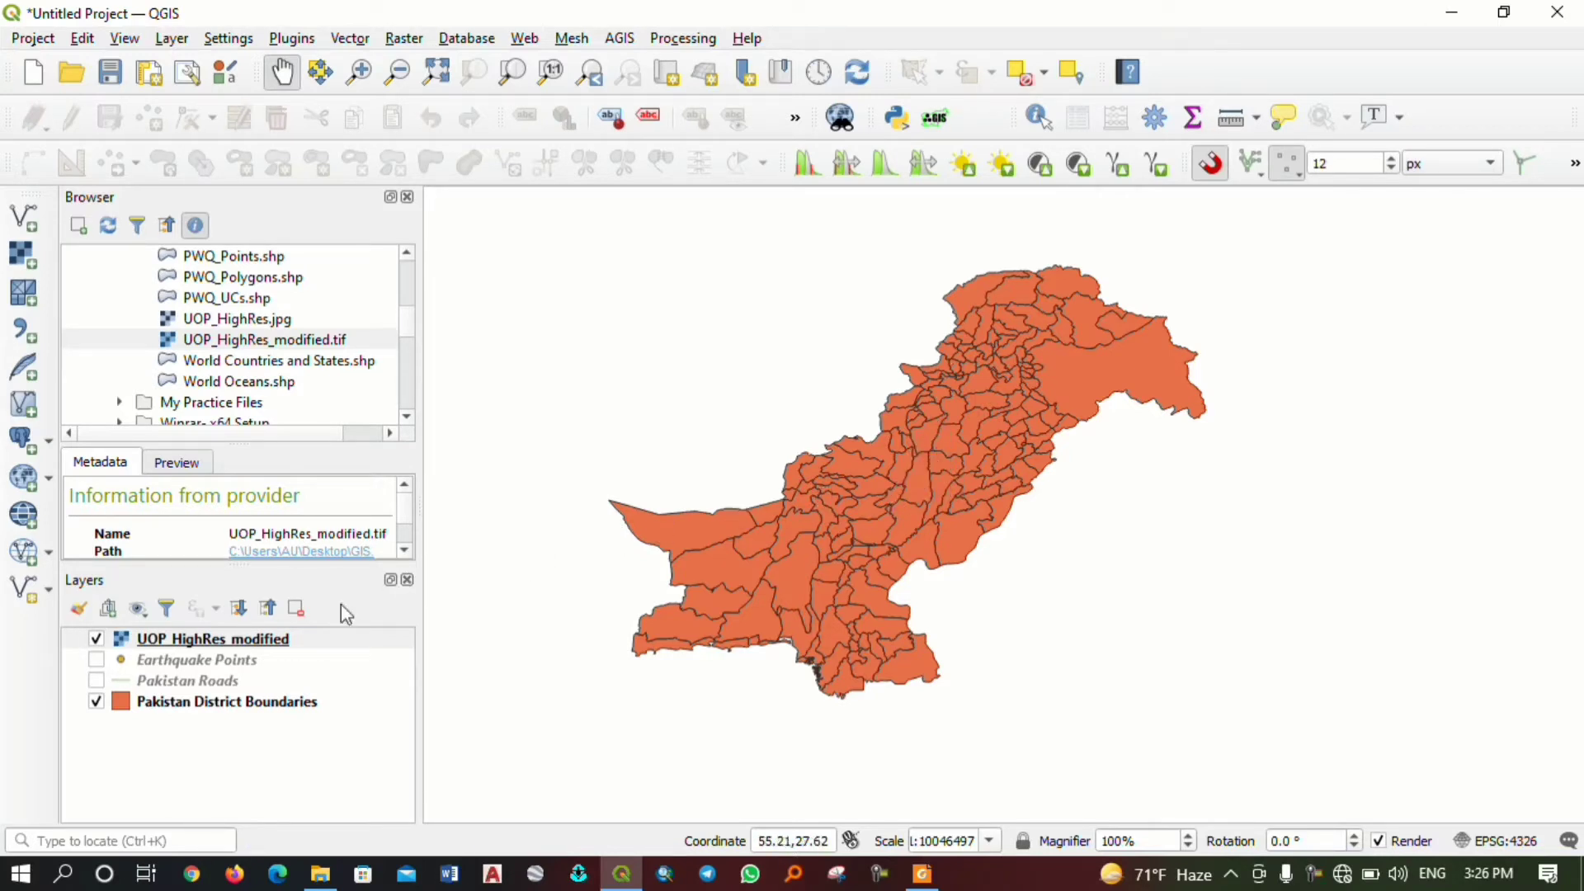
{"action": "left_click", "coordinate": [96, 660]}
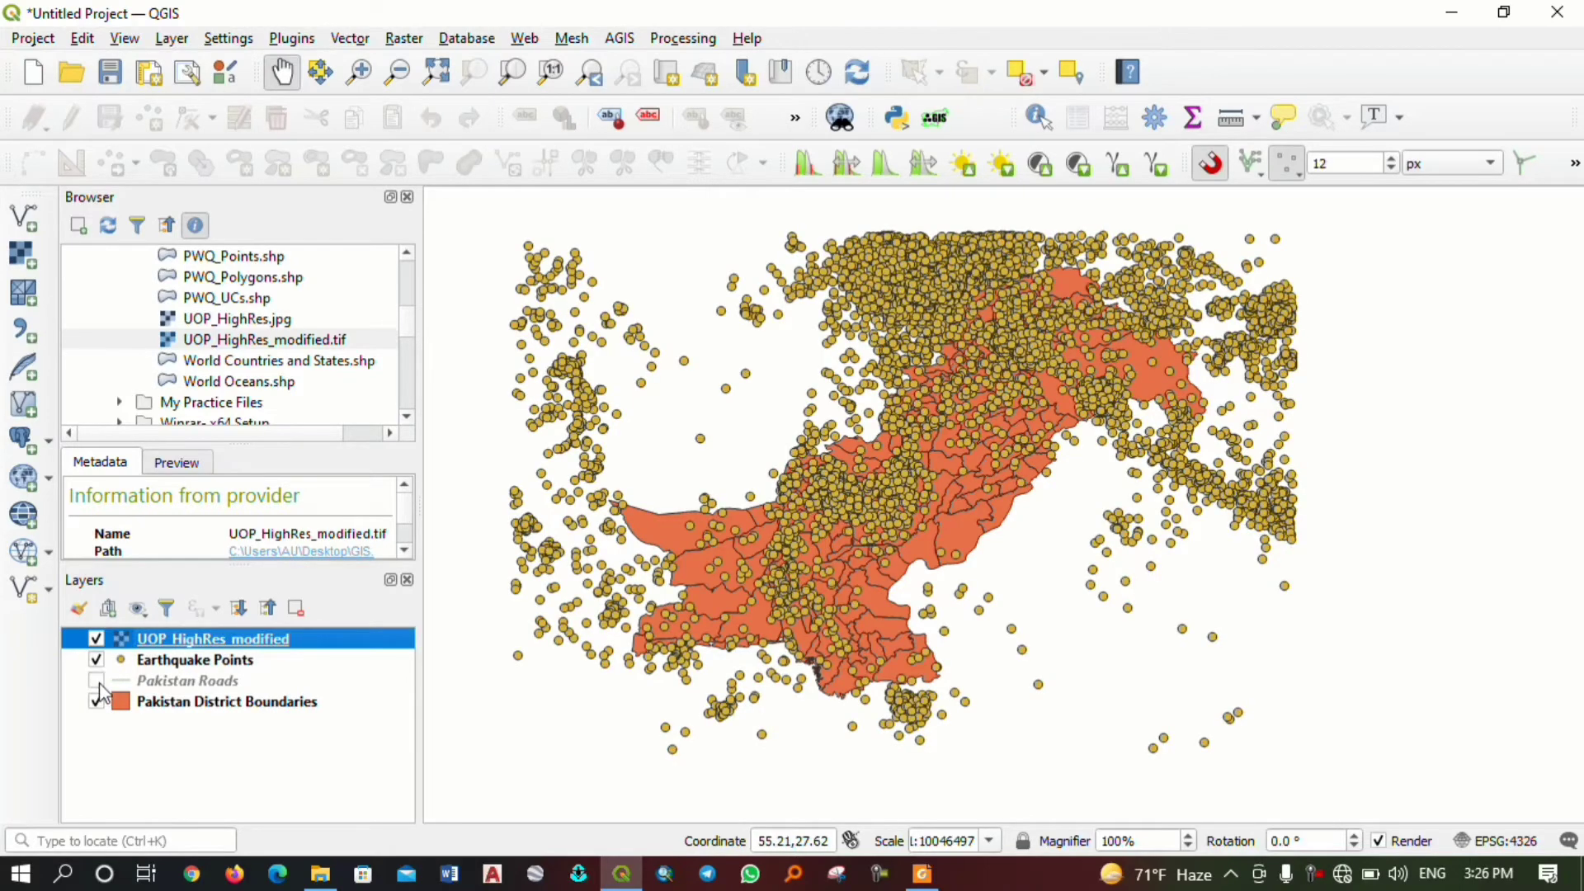
{"action": "left_click", "coordinate": [96, 681]}
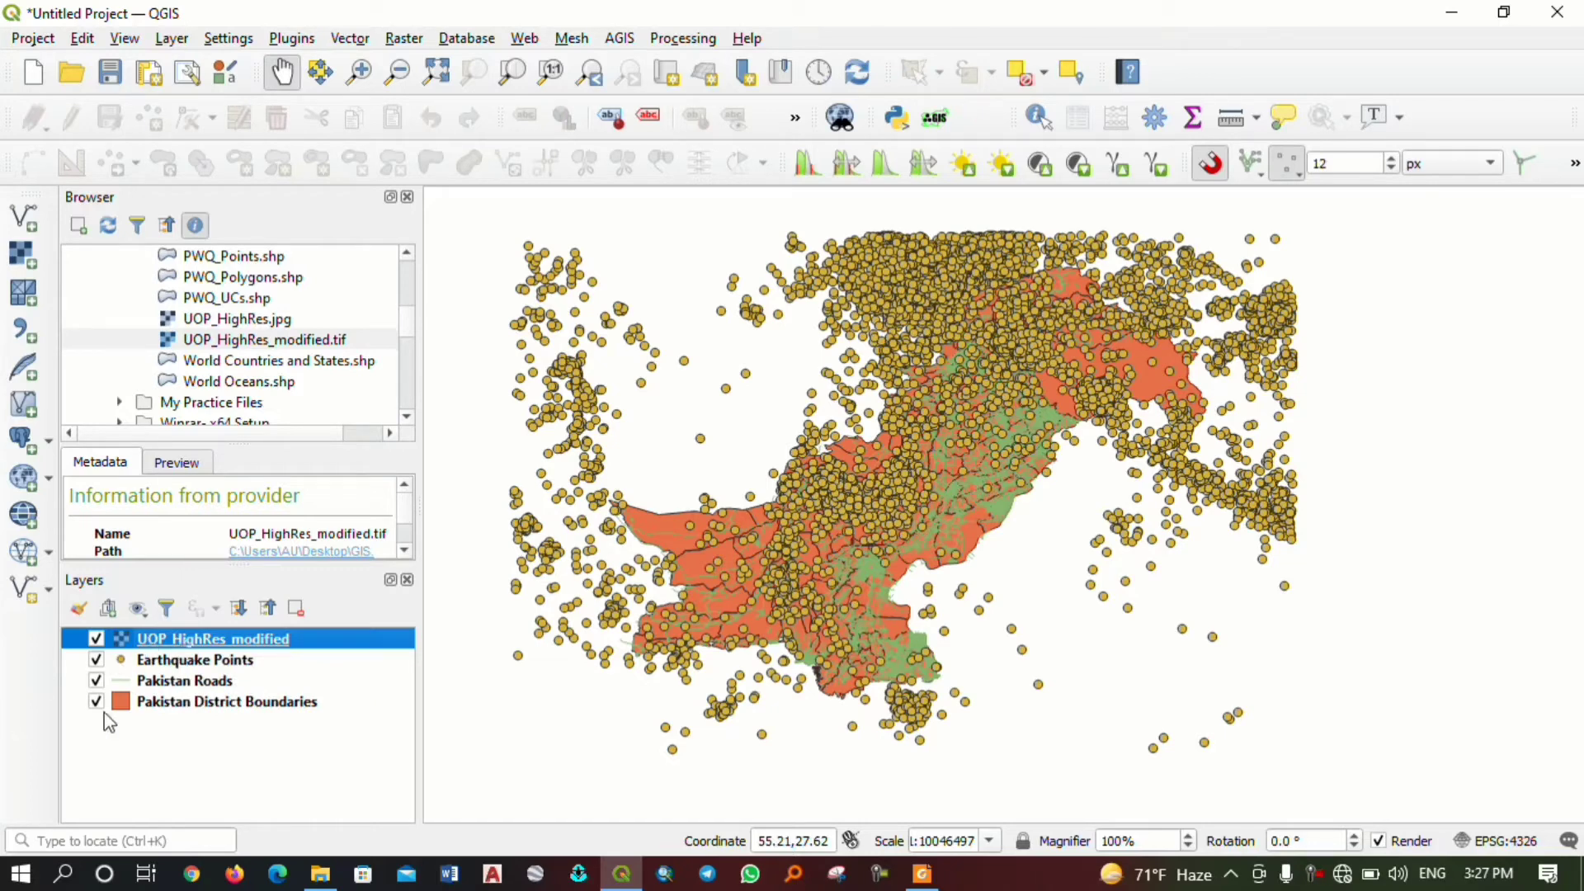
Hide the UOP_HighRes_modified and Earthquake Points layers, leaving Pakistan Roads and Pakistan District Boundaries shown.
{"action": "left_click", "coordinate": [206, 736]}
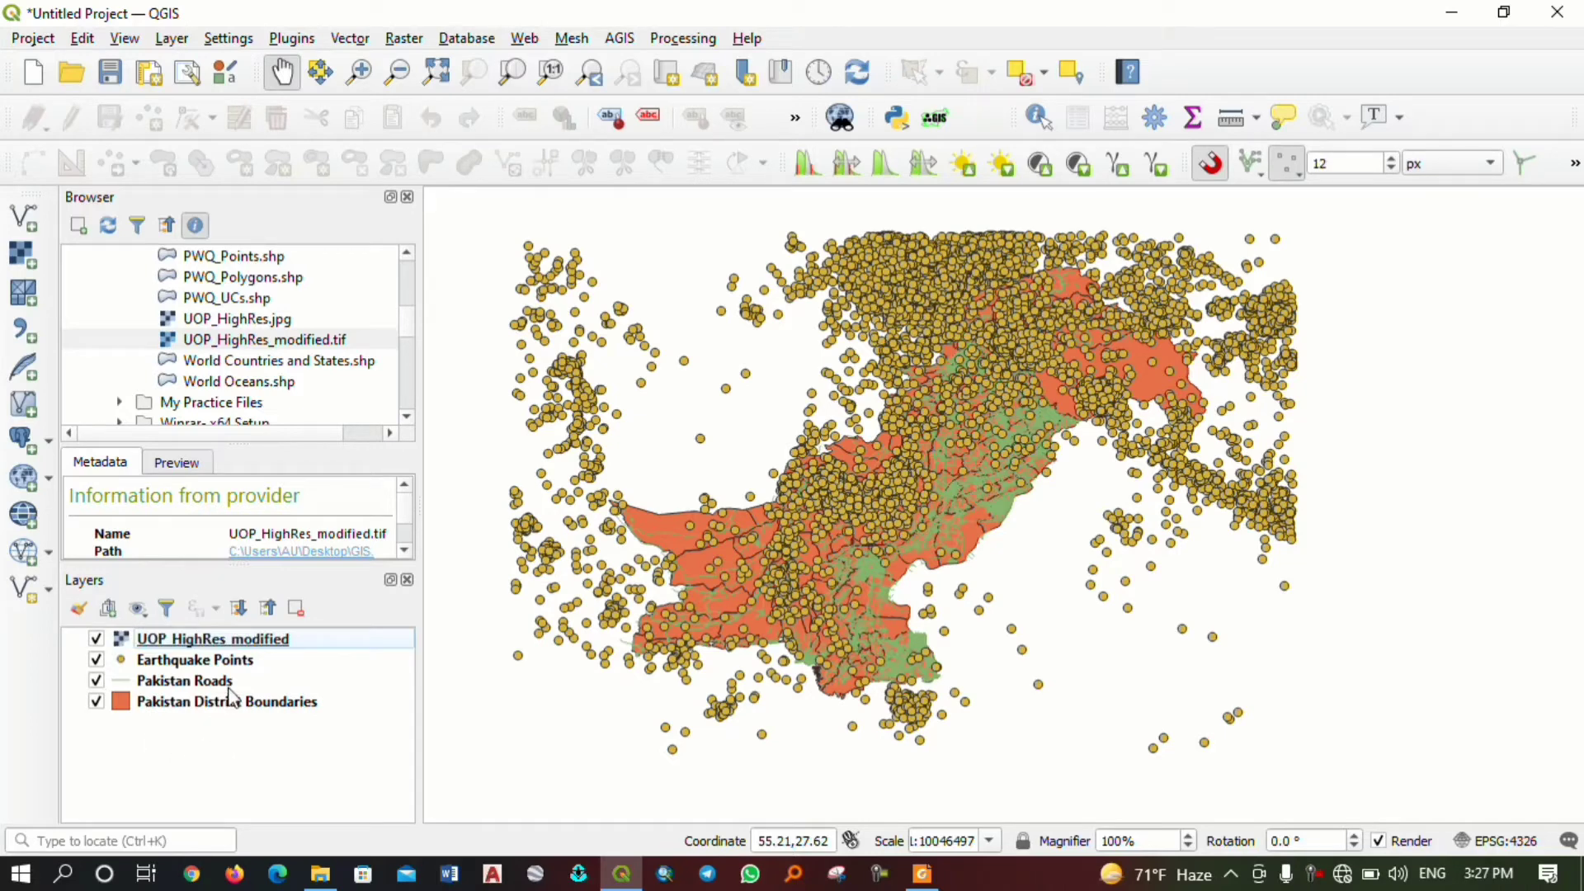
{"action": "left_click", "coordinate": [188, 644]}
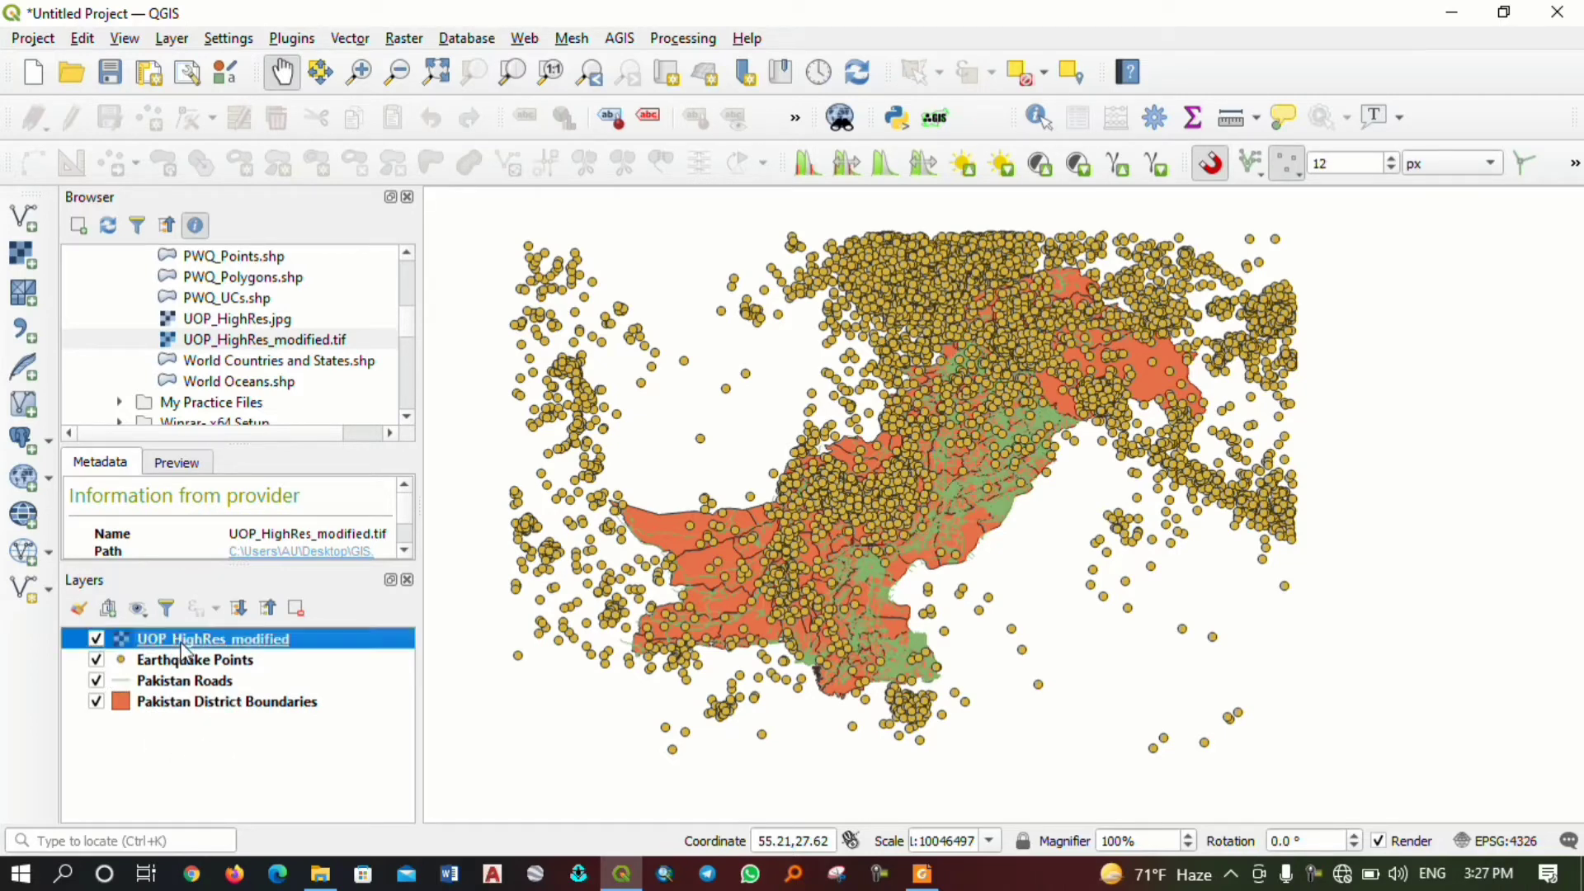
{"action": "left_click", "coordinate": [97, 638]}
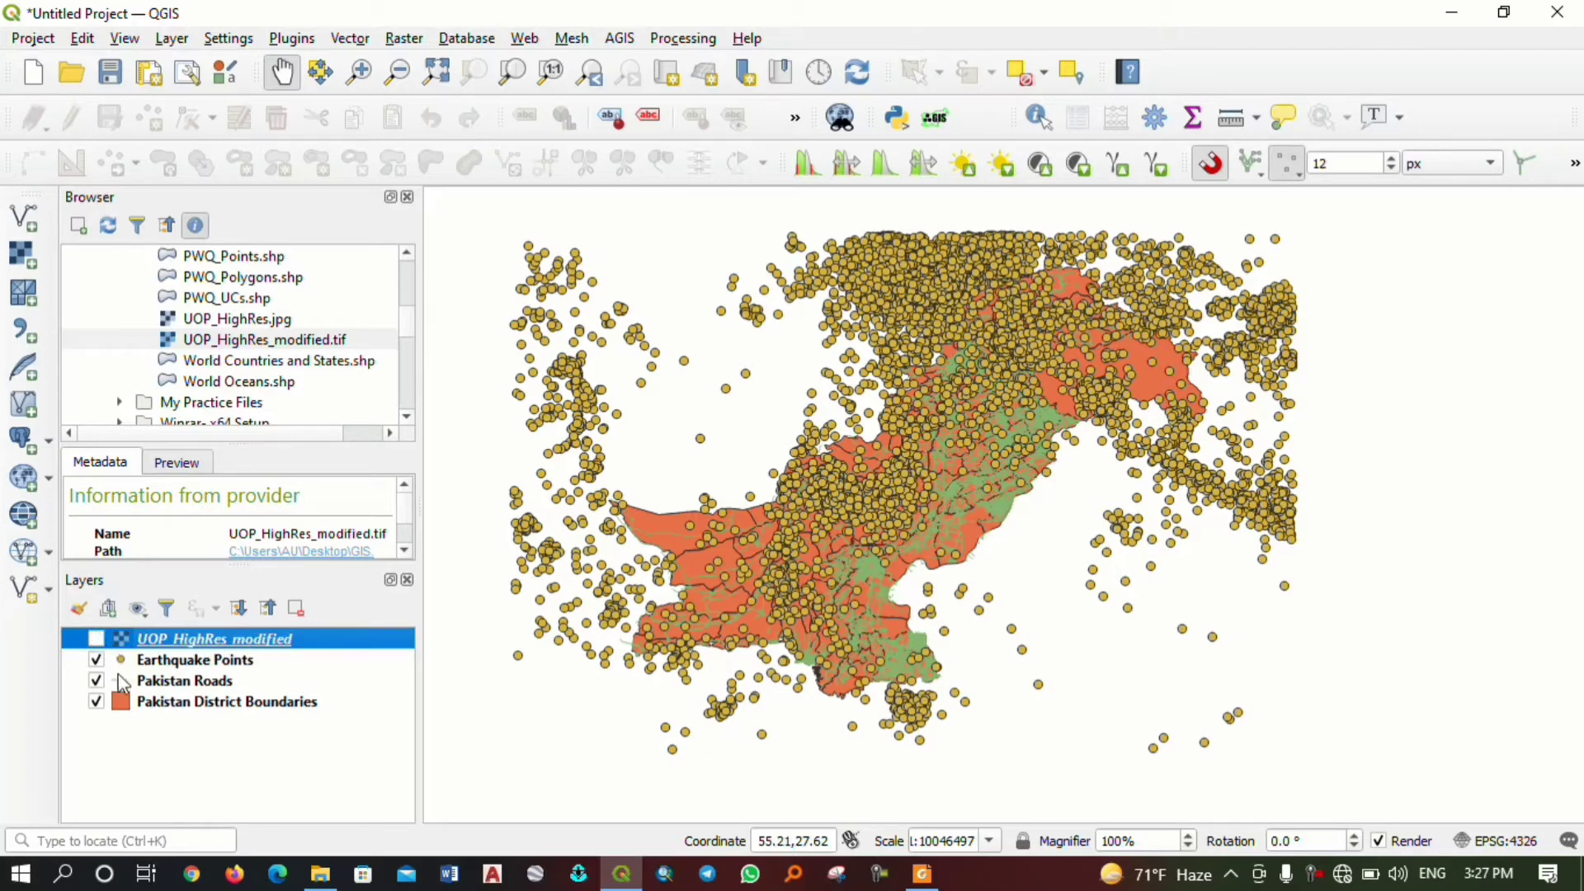
{"action": "left_click", "coordinate": [97, 660]}
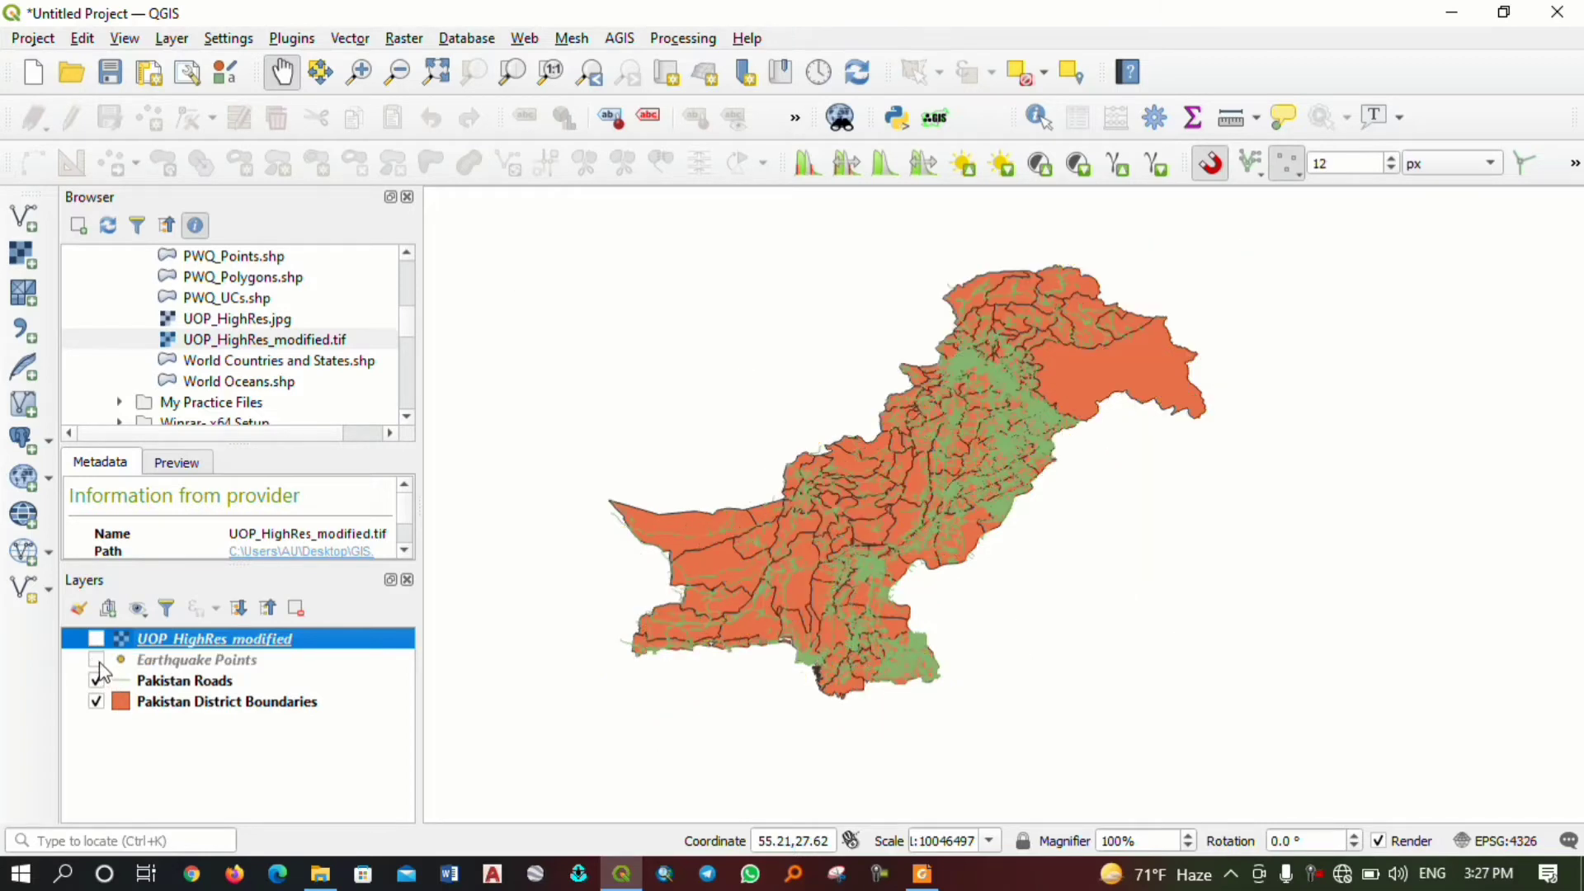
Move the Pakistan Roads layer below Pakistan District Boundaries in the layer order.
{"action": "scroll", "coordinate": [883, 520], "scroll_direction": "up", "scroll_amount": 1}
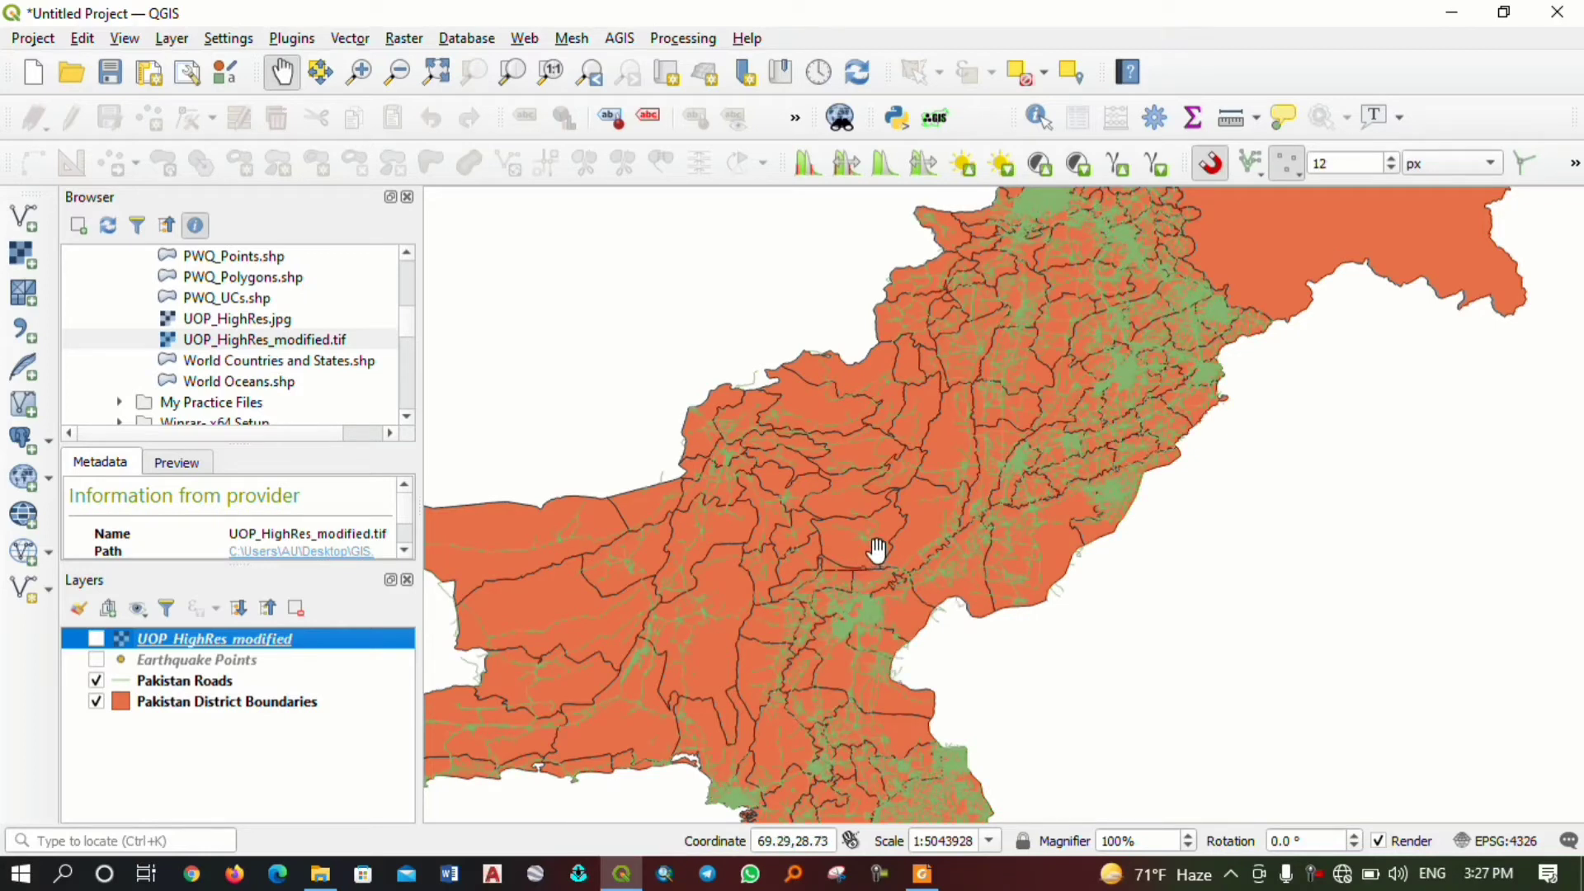
{"action": "left_click", "coordinate": [208, 683]}
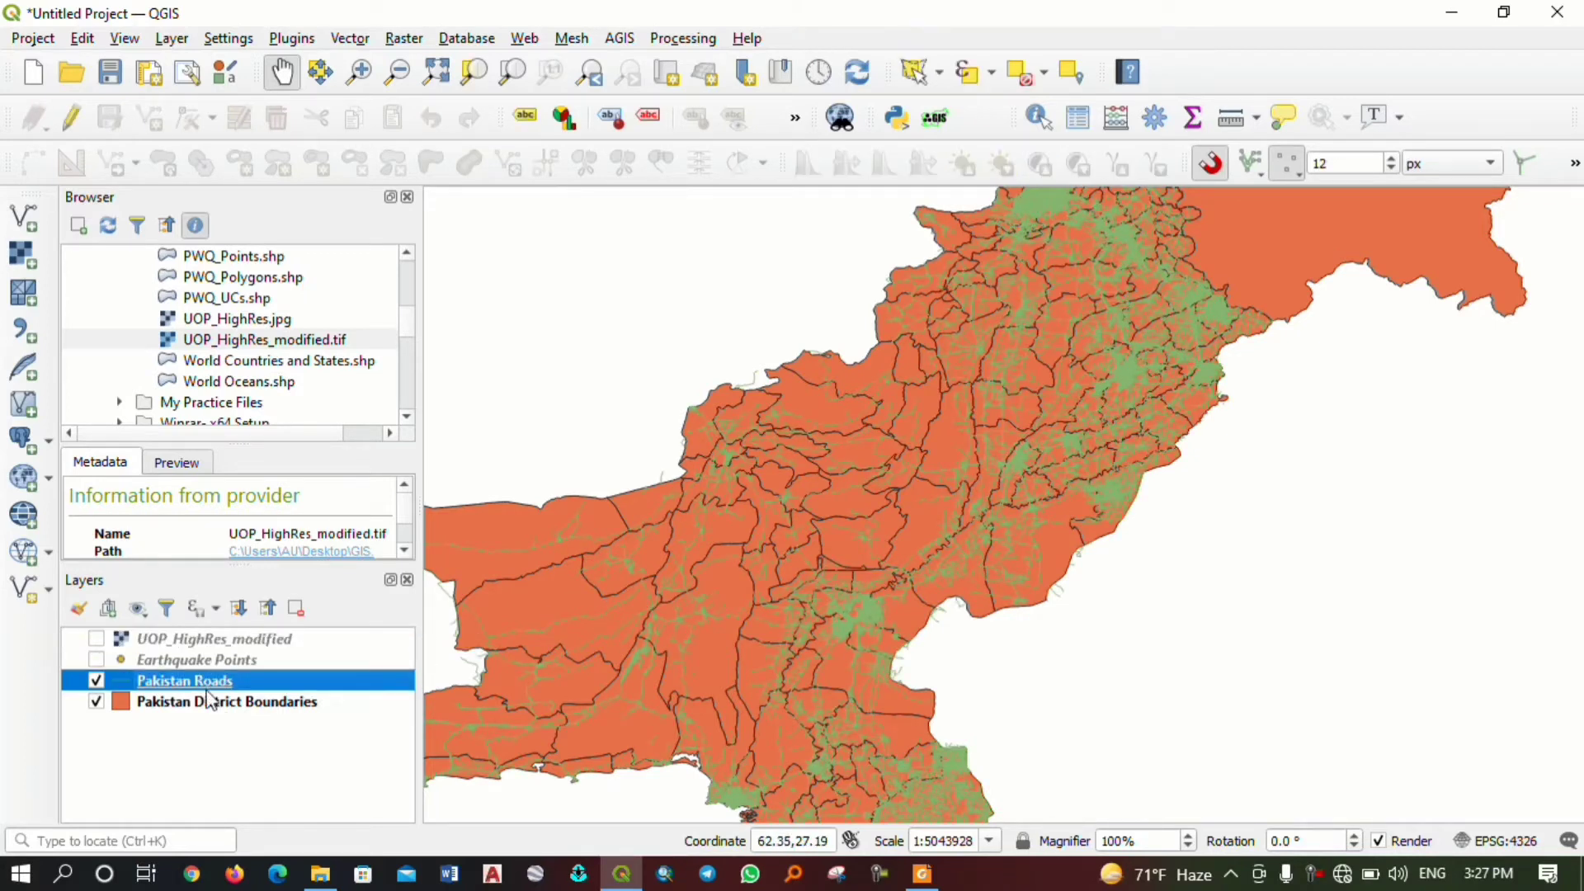
{"action": "left_click_drag", "start_coordinate": [208, 700], "coordinate": [213, 746]}
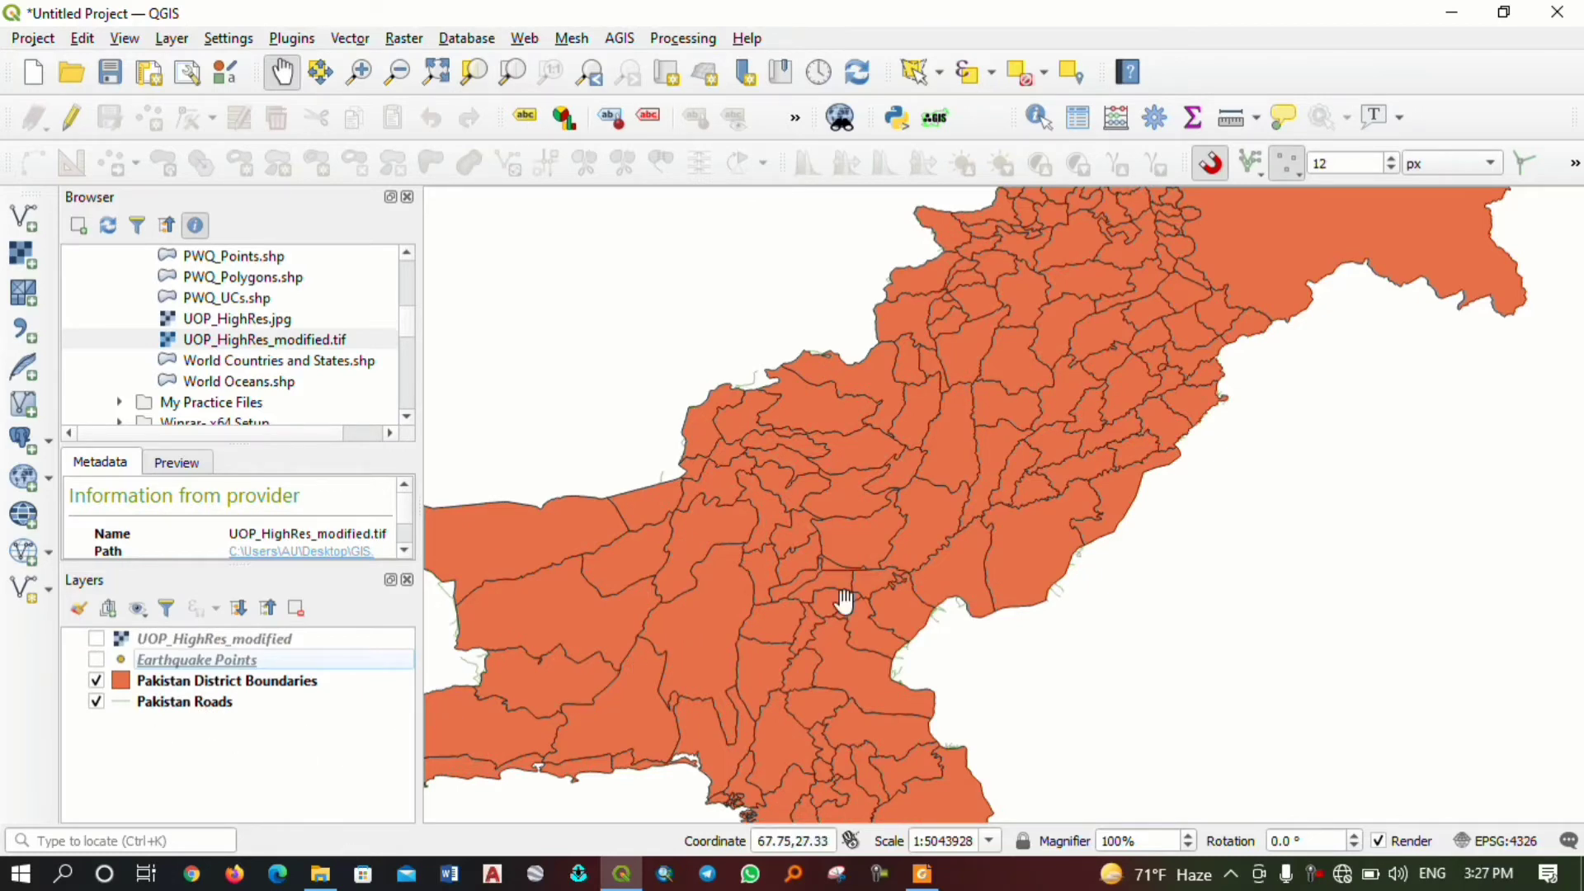
Check the map with the roads underneath, and move Pakistan District Boundaries back below Pakistan Roads.
{"action": "scroll", "coordinate": [845, 594], "scroll_direction": "down", "scroll_amount": 3}
{"action": "scroll", "coordinate": [853, 561], "scroll_direction": "up", "scroll_amount": 3}
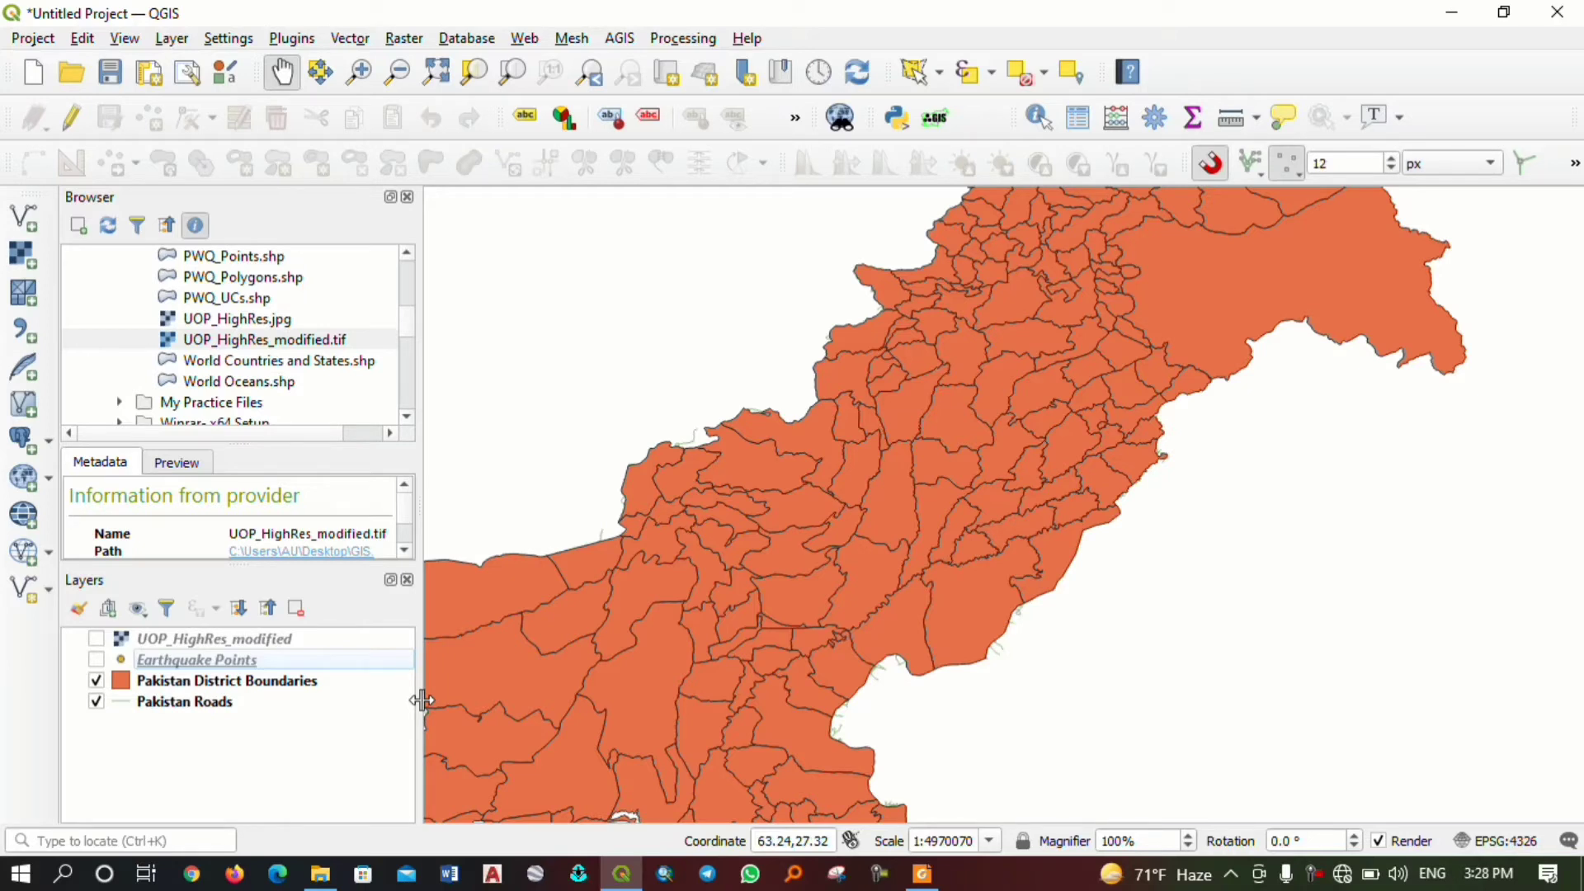
{"action": "left_click", "coordinate": [212, 684]}
{"action": "left_click_drag", "start_coordinate": [213, 705], "coordinate": [206, 762]}
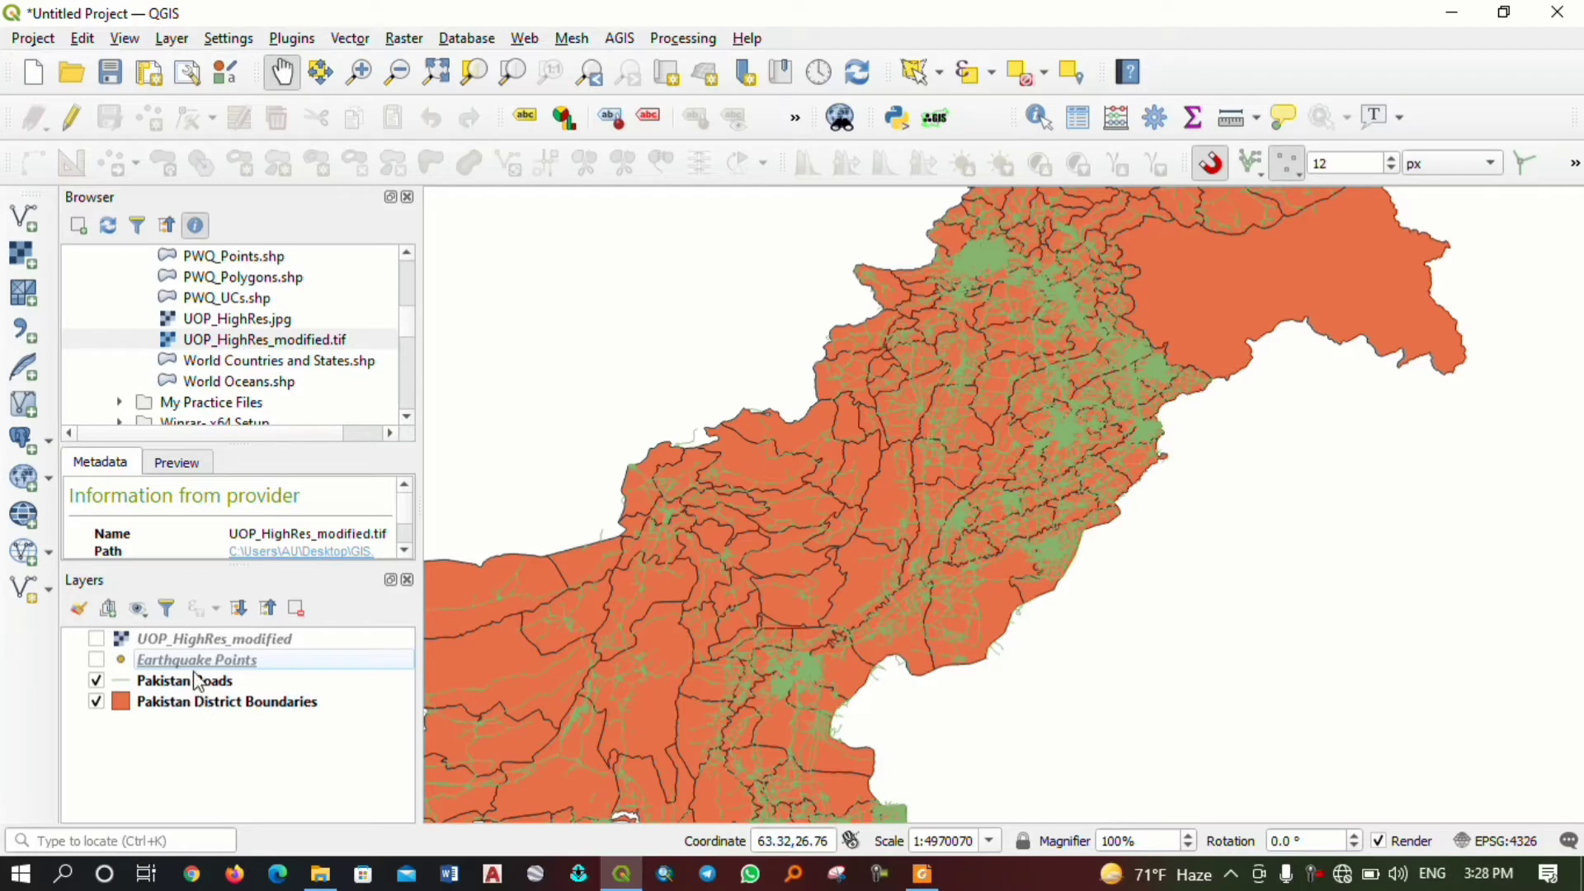
Show the UOP_HighRes_modified layer and move it to the end of the layer order, below Pakistan District Boundaries.
{"action": "left_click", "coordinate": [174, 640]}
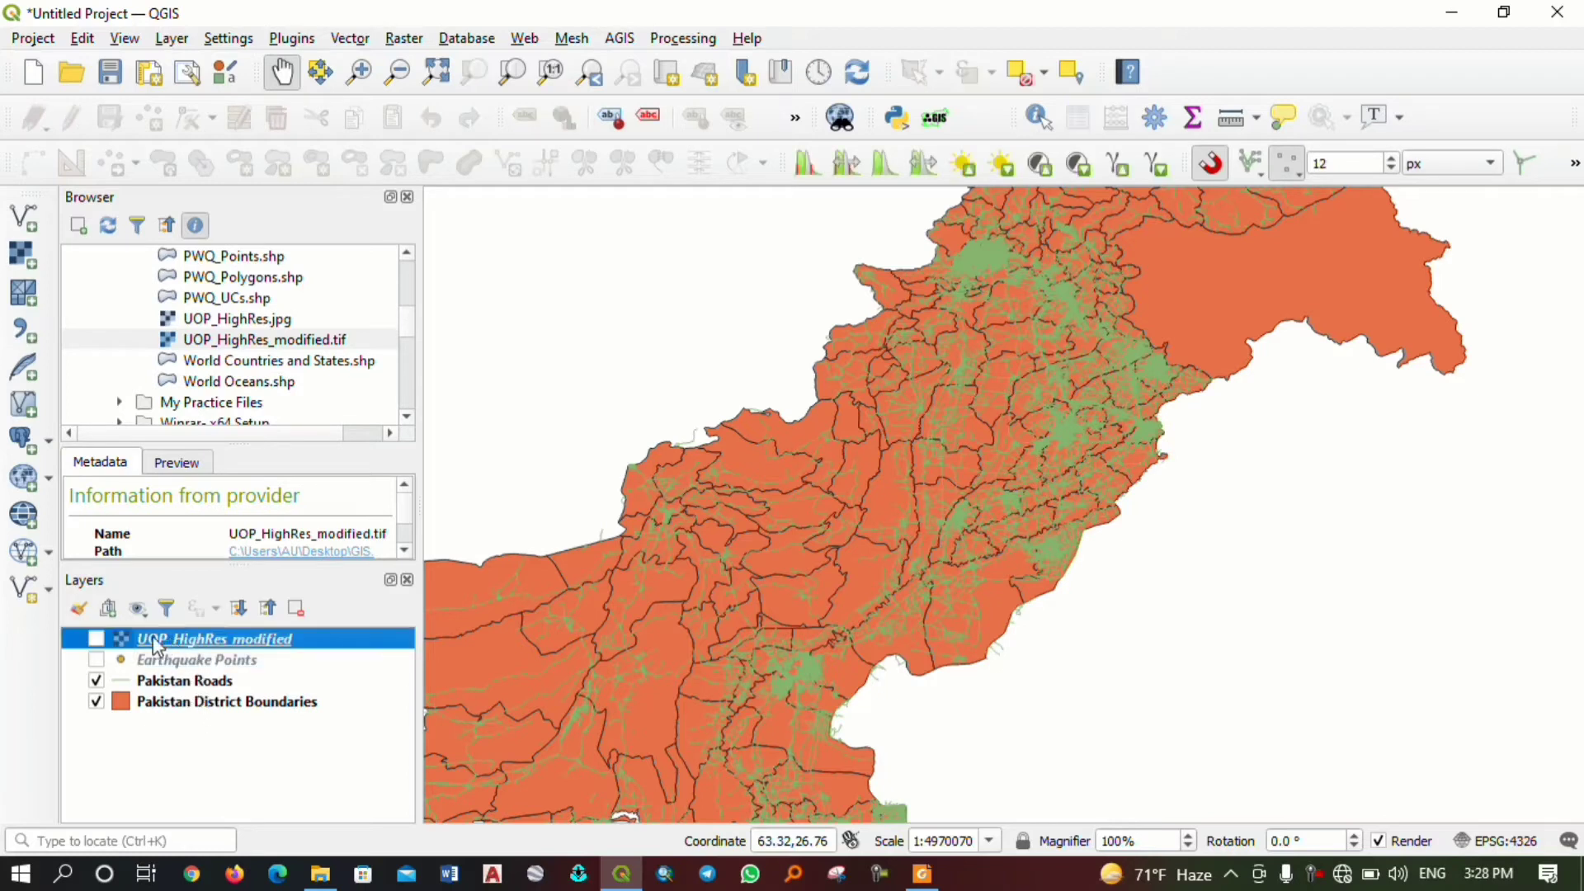
{"action": "left_click", "coordinate": [97, 639]}
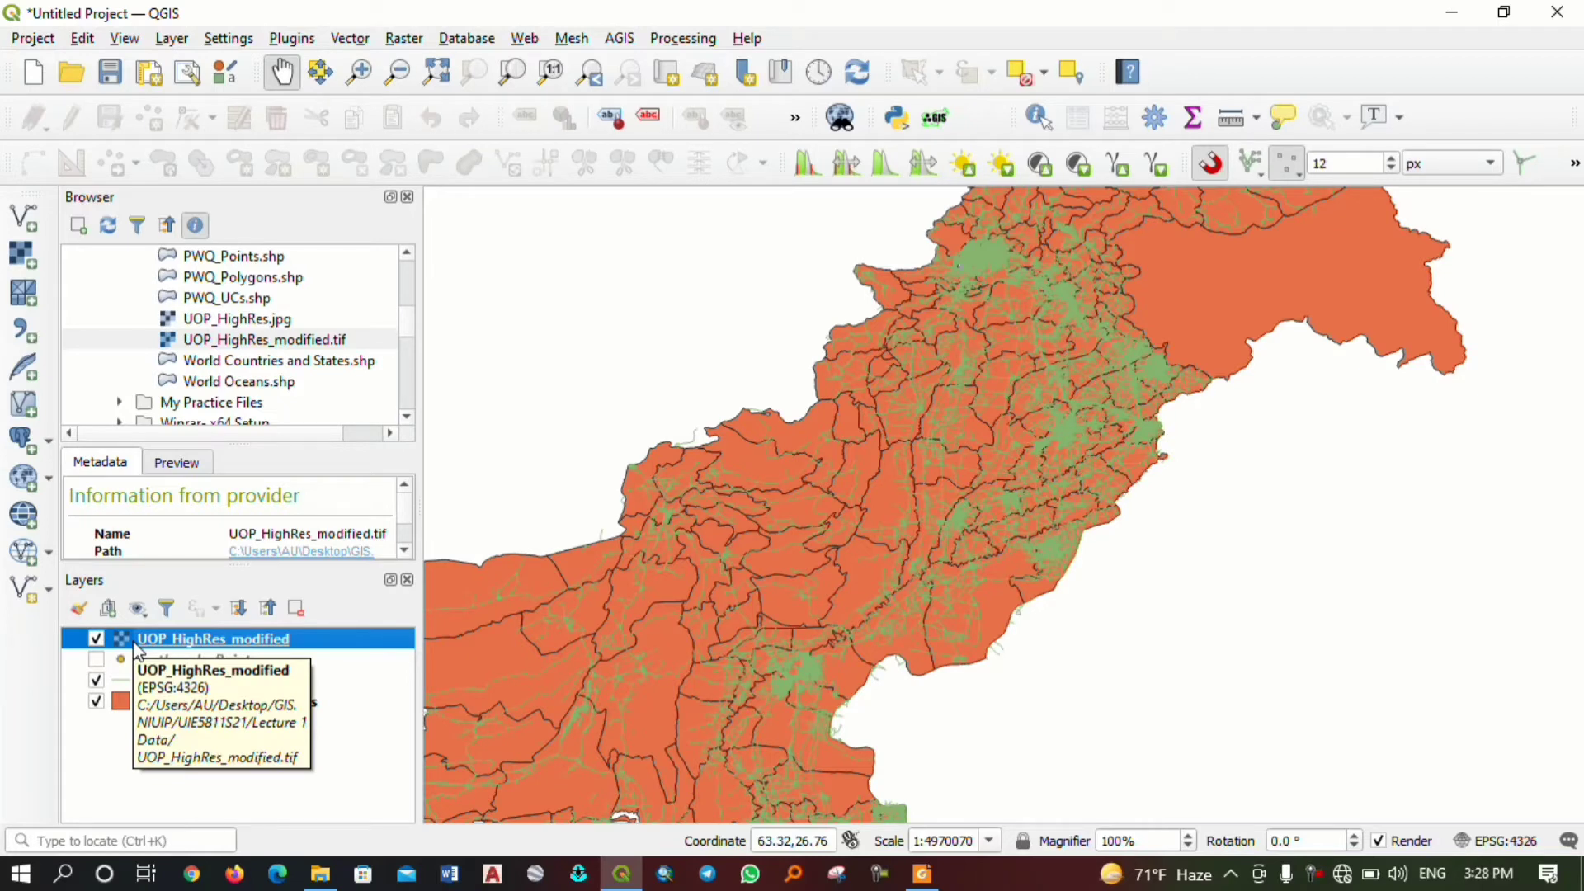
{"action": "left_click_drag", "start_coordinate": [138, 643], "coordinate": [140, 759]}
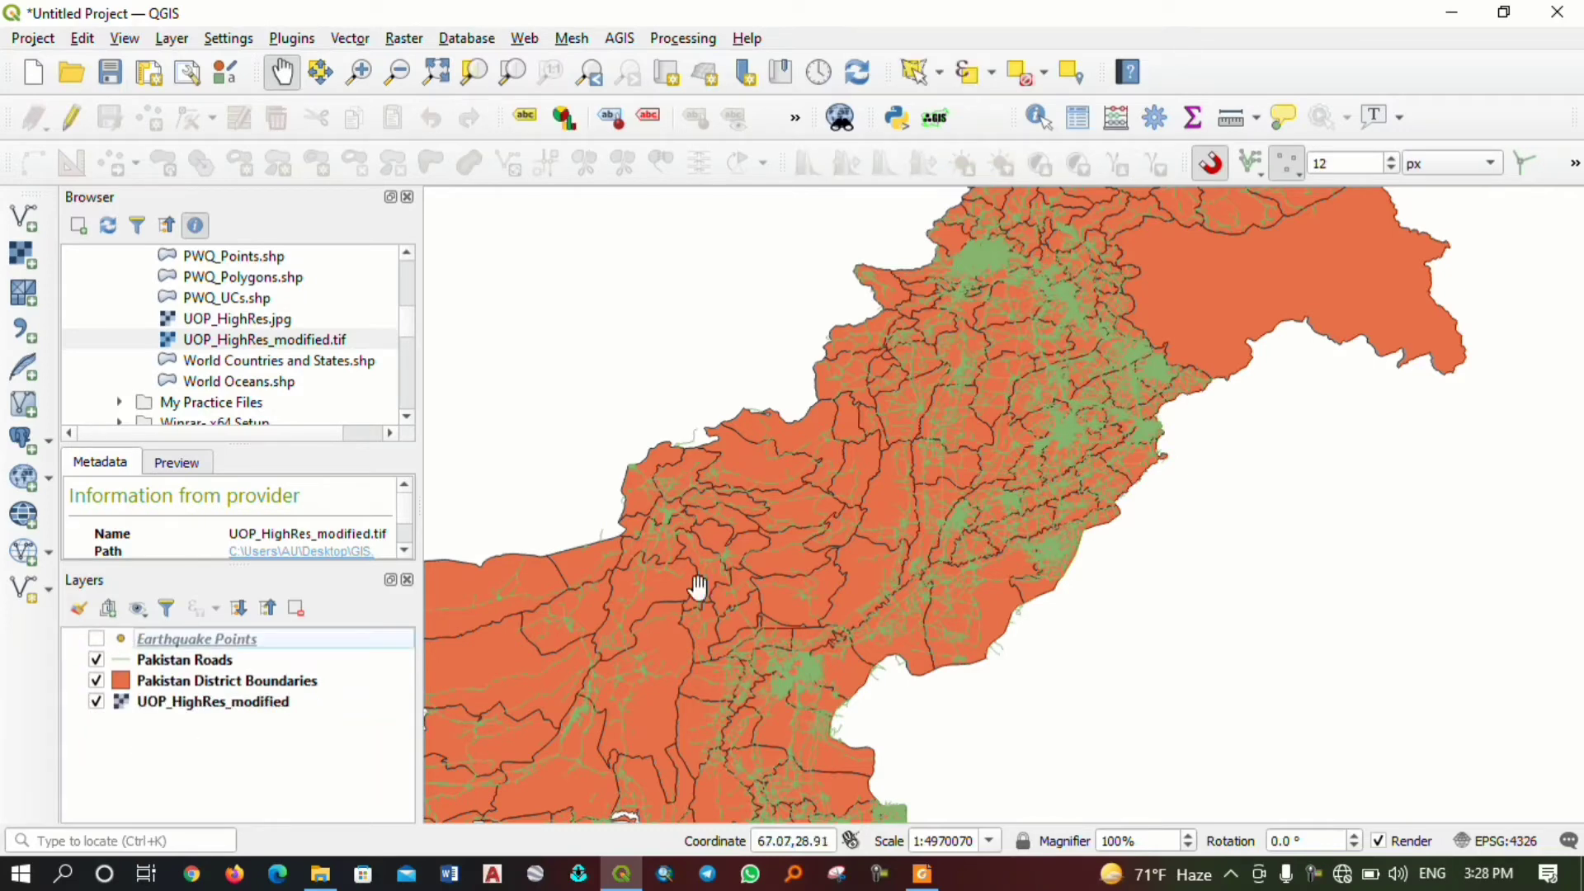
Zoom to the extent of the UOP_HighRes_modified layer and move it above all other layers.
{"action": "right_click", "coordinate": [264, 702]}
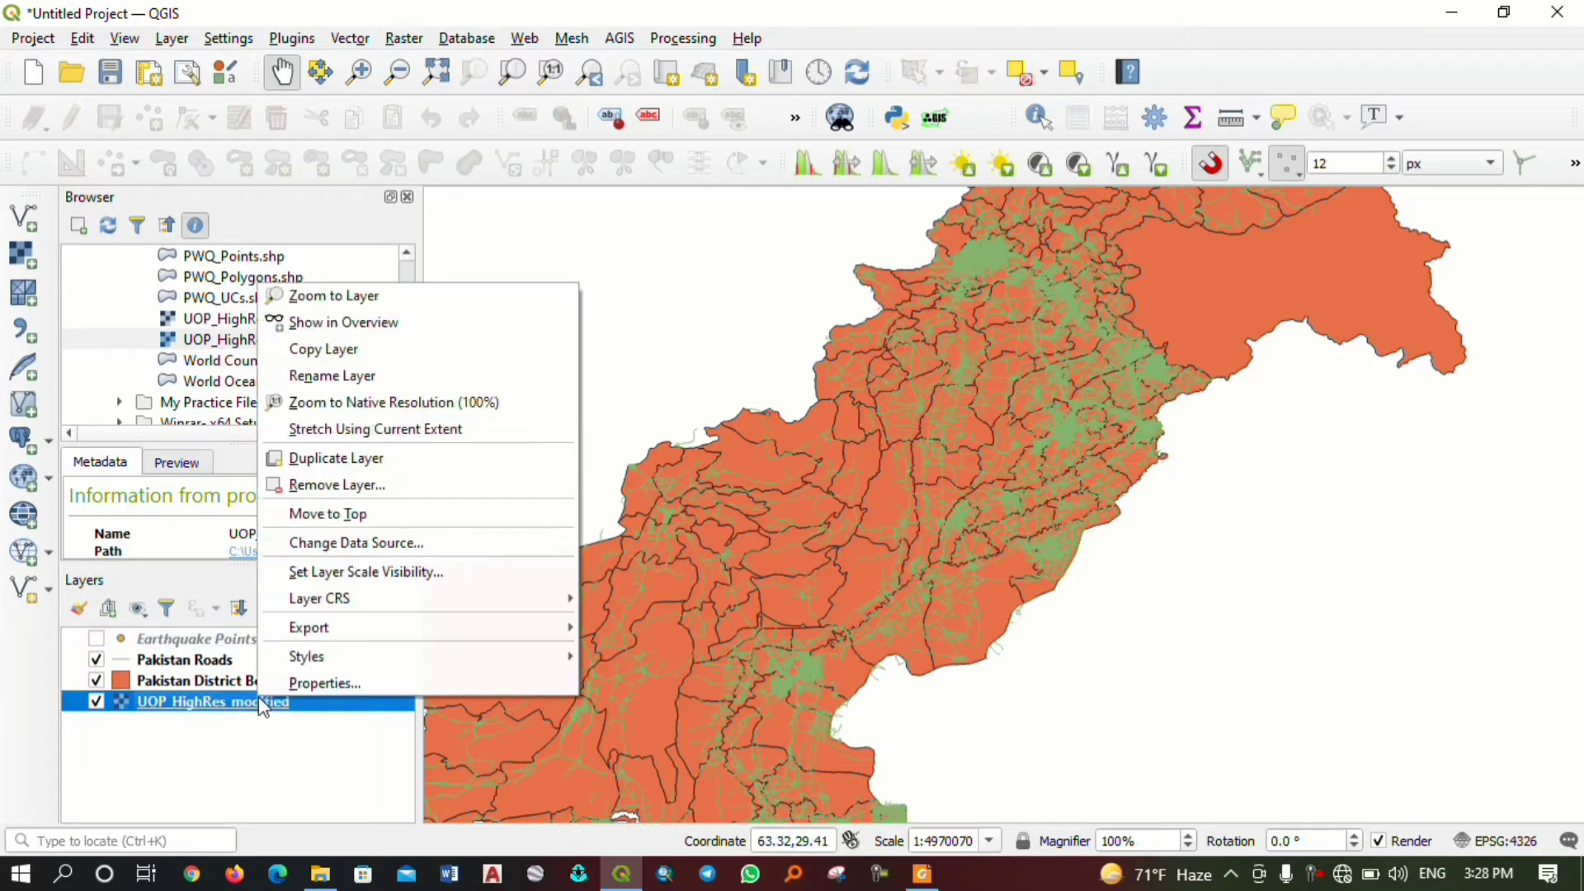
{"action": "left_click", "coordinate": [358, 307]}
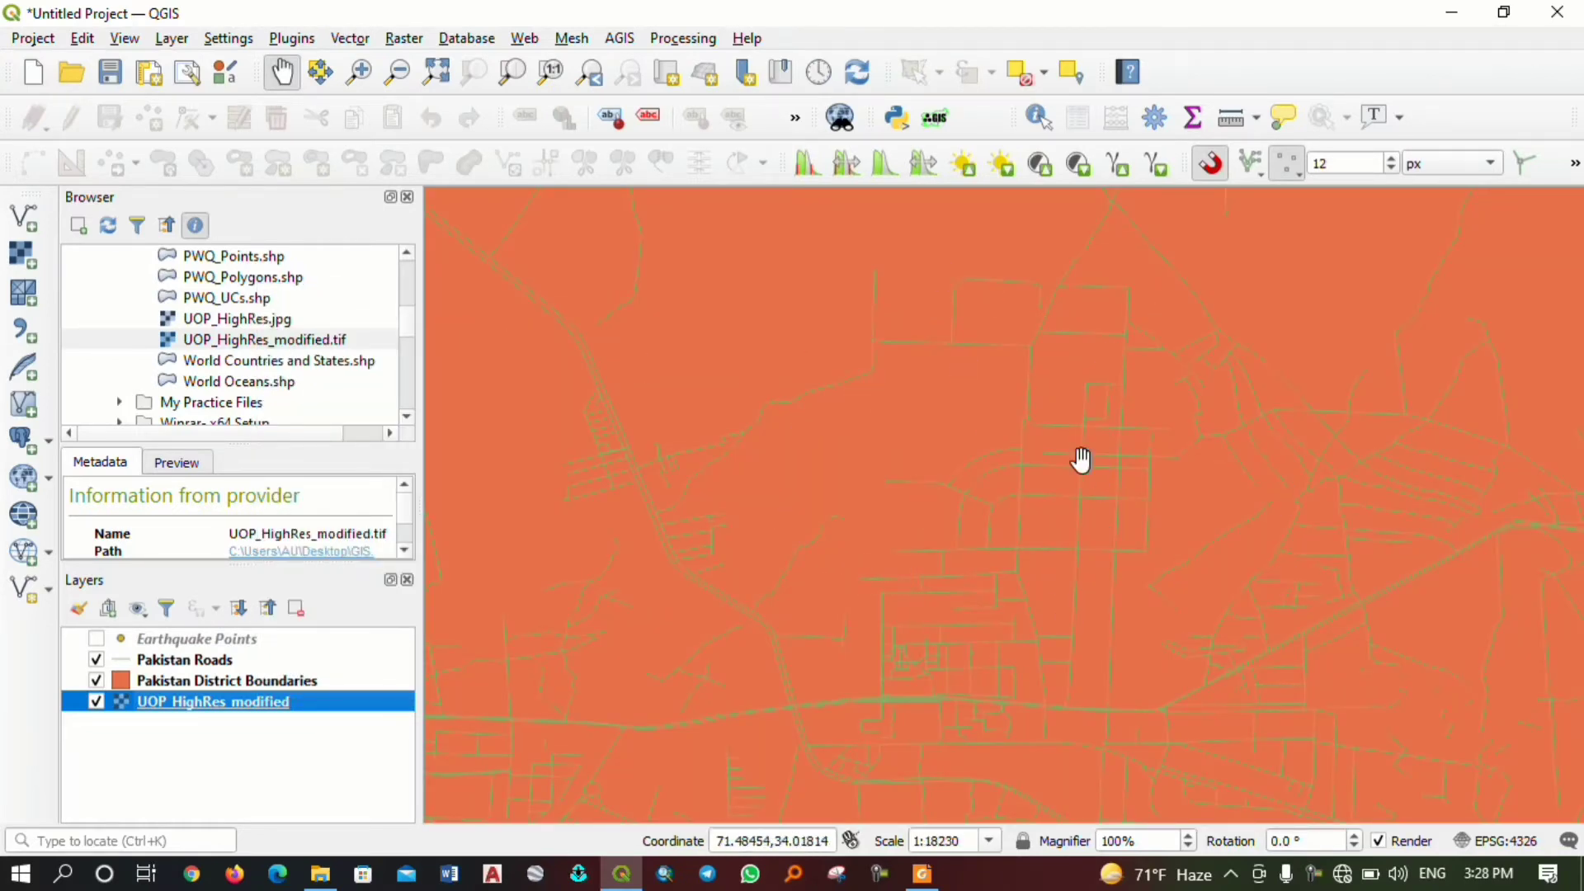
{"action": "left_click_drag", "start_coordinate": [237, 711], "coordinate": [229, 639]}
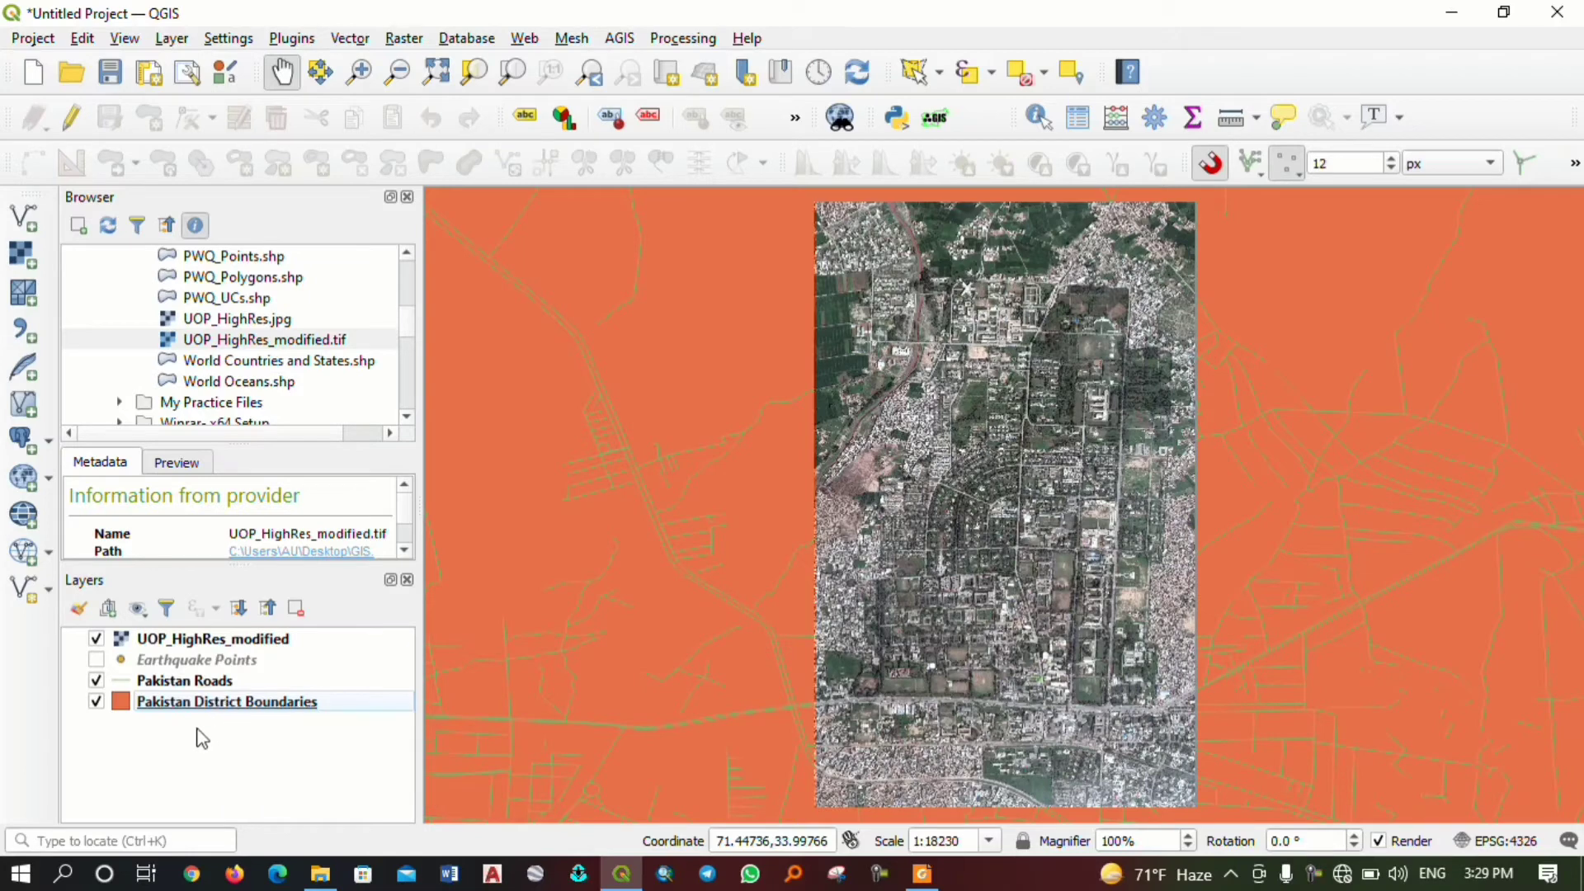
Try the Pakistan Roads layer beneath Pakistan District Boundaries, and restore the roads above the boundaries.
{"action": "left_click", "coordinate": [219, 681]}
{"action": "left_click_drag", "start_coordinate": [219, 680], "coordinate": [218, 744]}
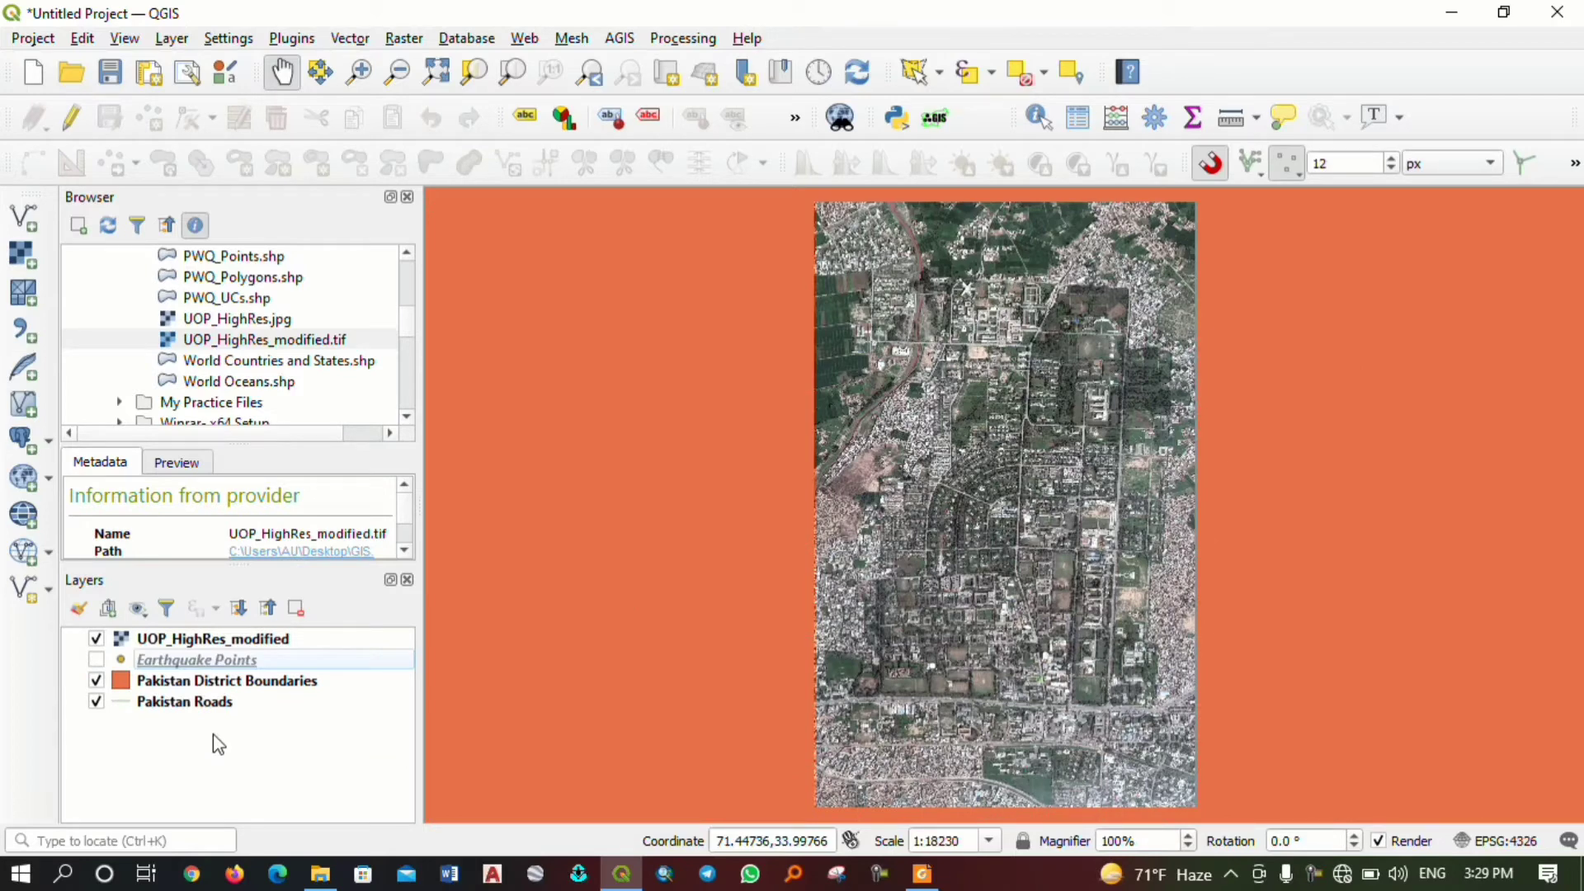
{"action": "left_click_drag", "start_coordinate": [196, 688], "coordinate": [210, 743]}
Show the Earthquake Points layer and view it at a smaller scale around the raster image.
{"action": "left_click", "coordinate": [97, 659]}
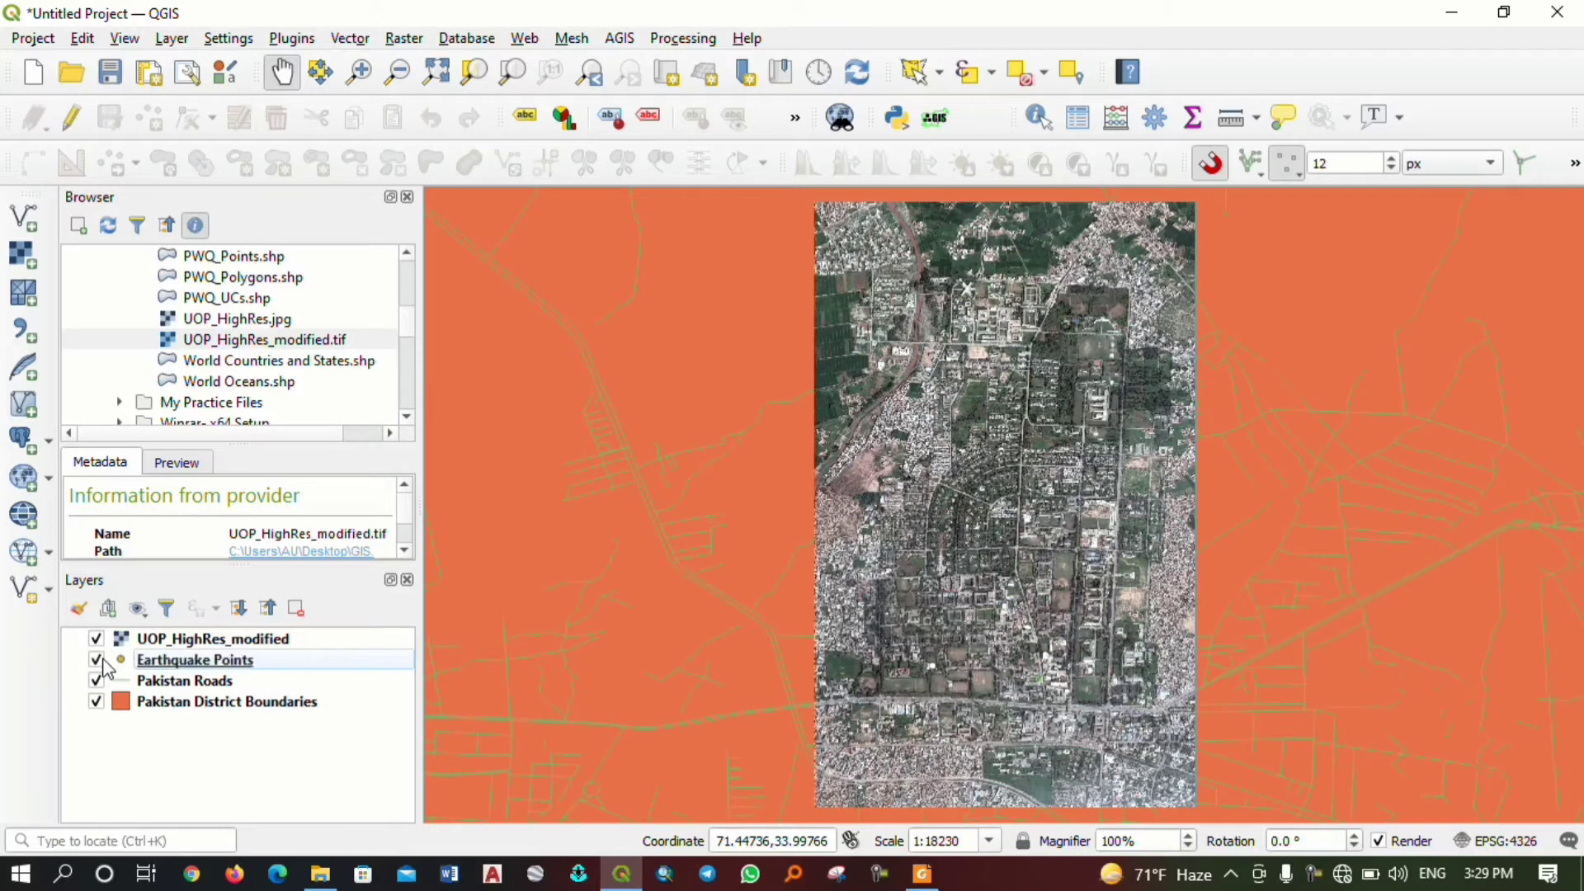
{"action": "scroll", "coordinate": [1050, 621], "scroll_direction": "down", "scroll_amount": 4}
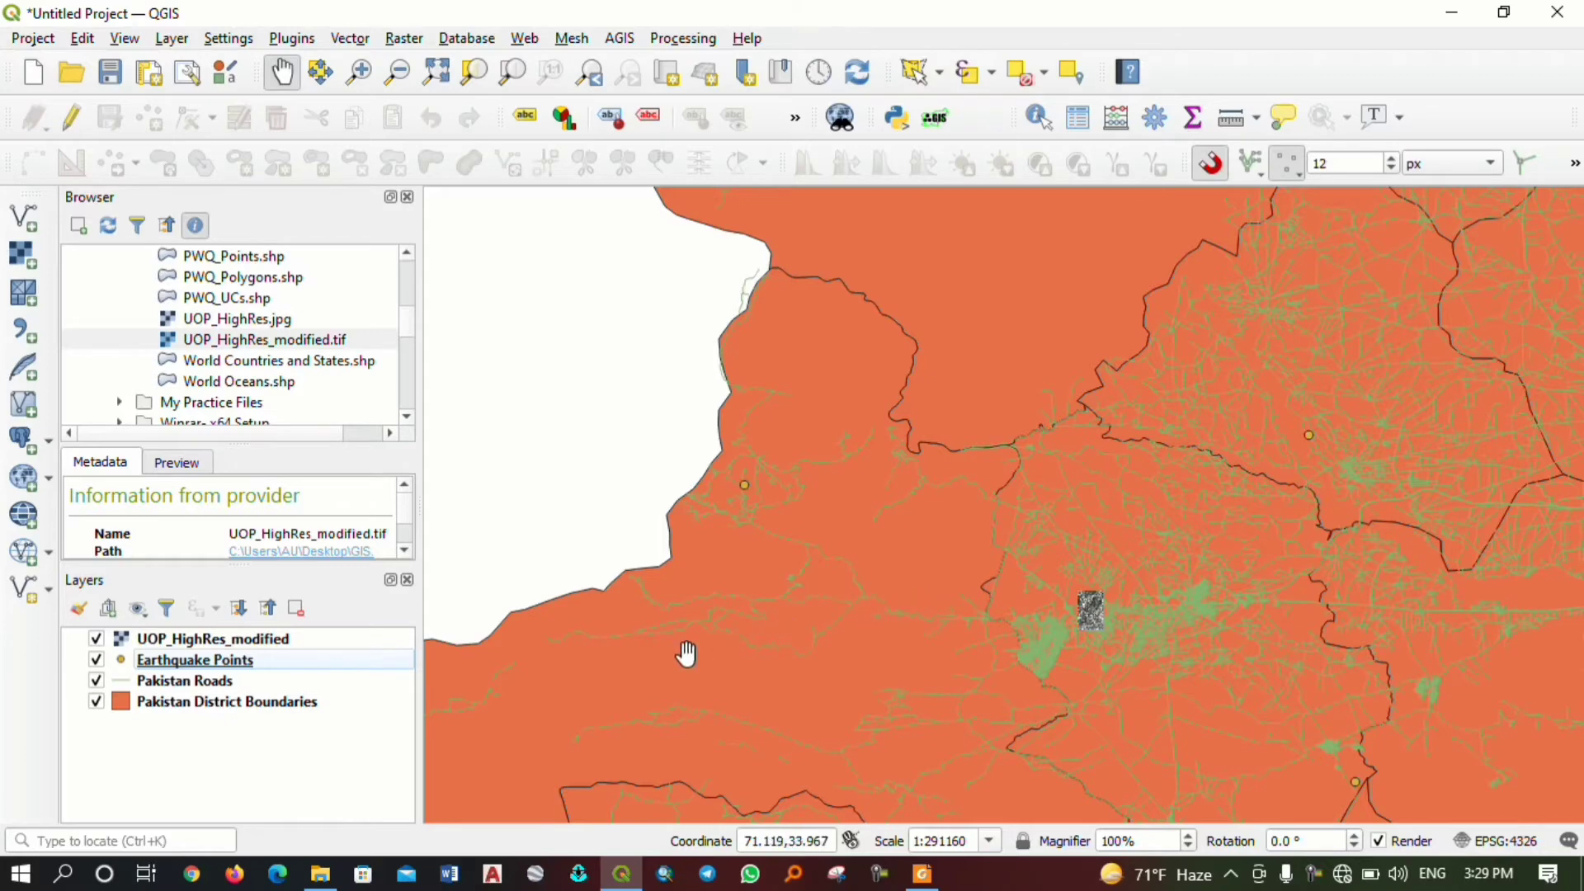
Open the properties of the Pakistan District Boundaries layer and view its Source and Information pages.
{"action": "left_click_drag", "start_coordinate": [935, 518], "coordinate": [751, 414]}
{"action": "scroll", "coordinate": [958, 551], "scroll_direction": "down", "scroll_amount": 1}
{"action": "left_click_drag", "start_coordinate": [970, 498], "coordinate": [918, 395]}
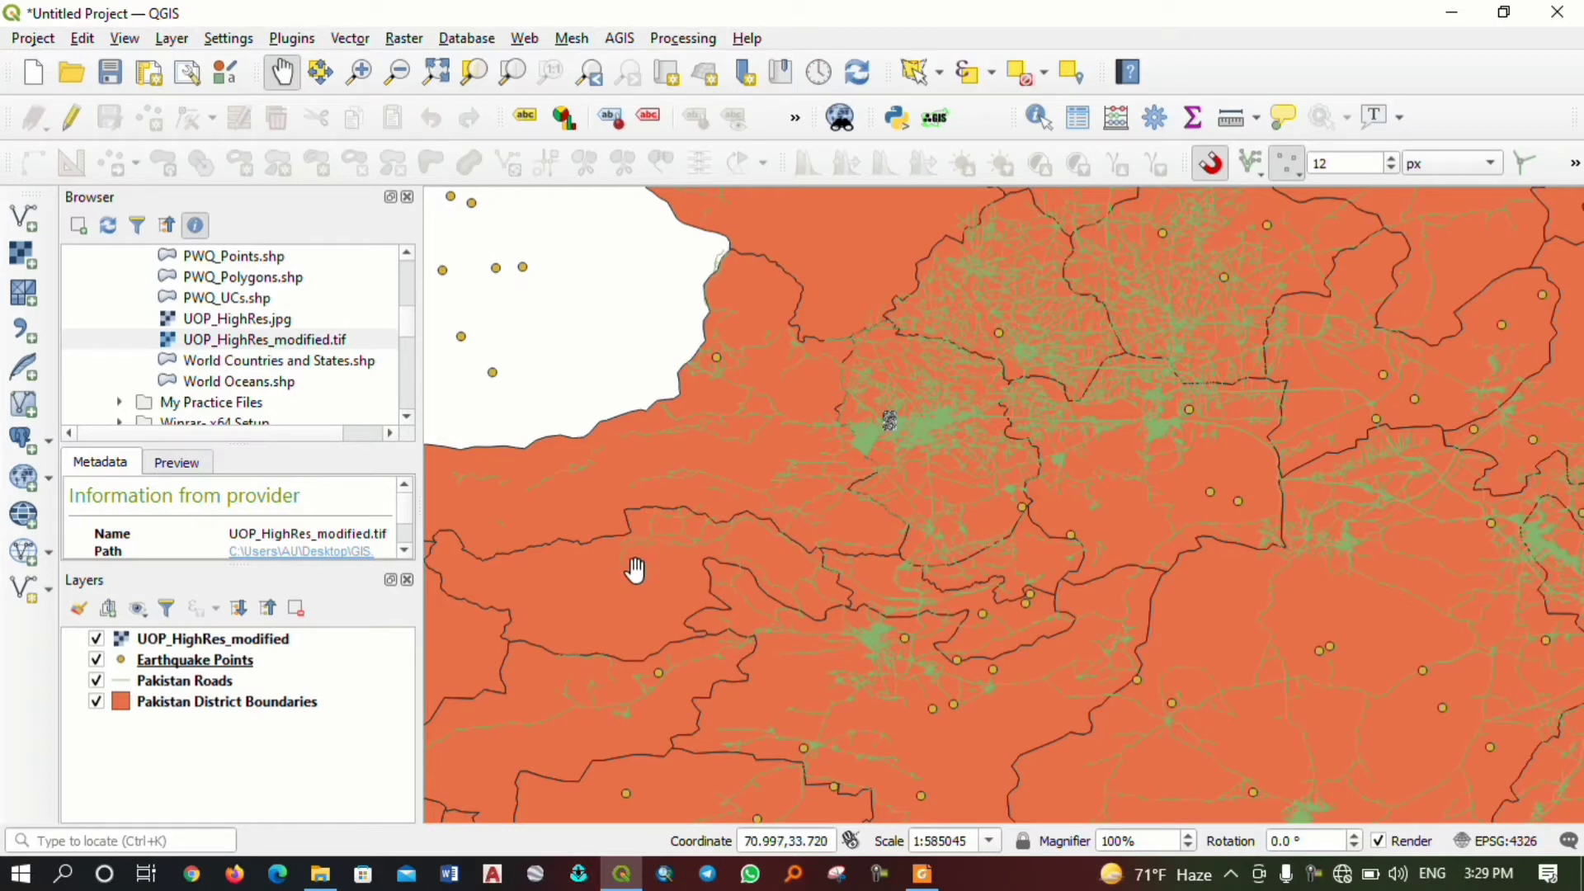
{"action": "right_click", "coordinate": [195, 704]}
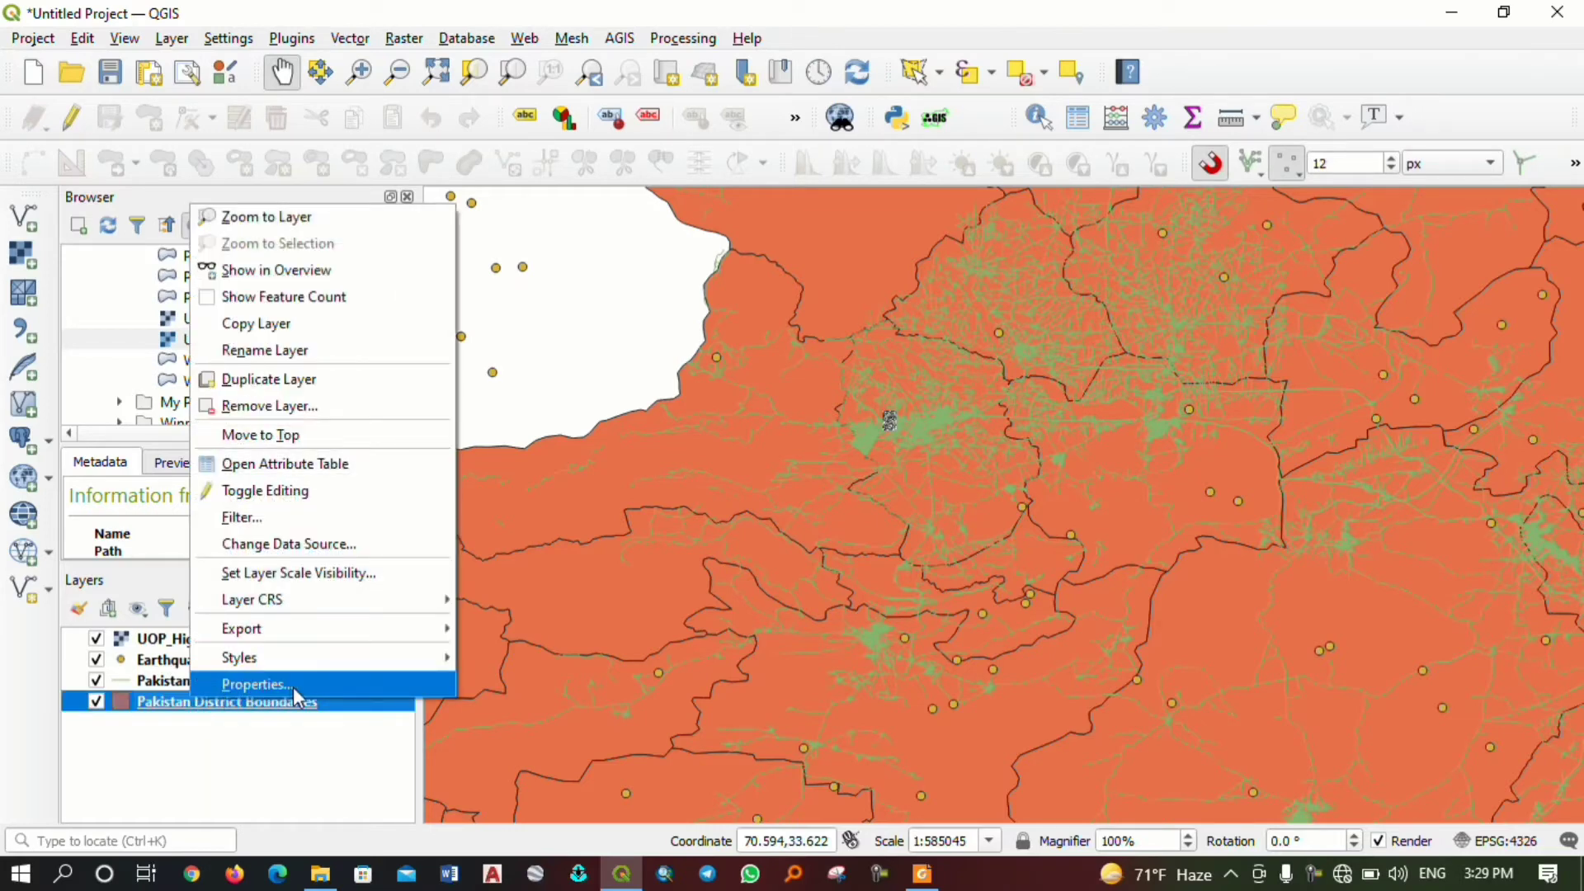
{"action": "left_click", "coordinate": [328, 684]}
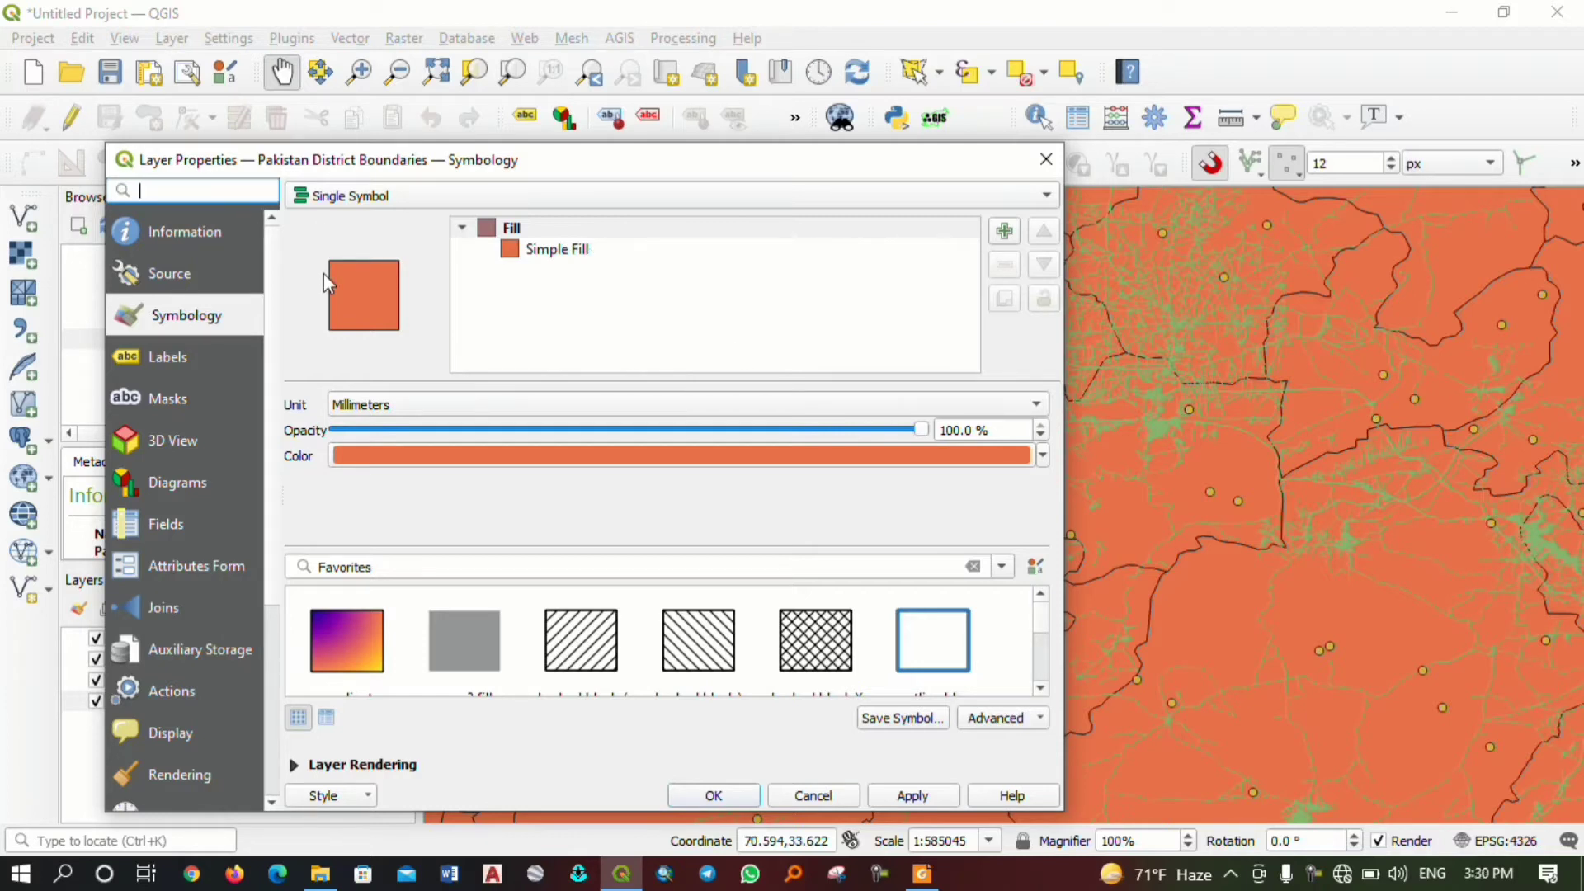
{"action": "left_click", "coordinate": [162, 272]}
{"action": "left_click", "coordinate": [179, 221]}
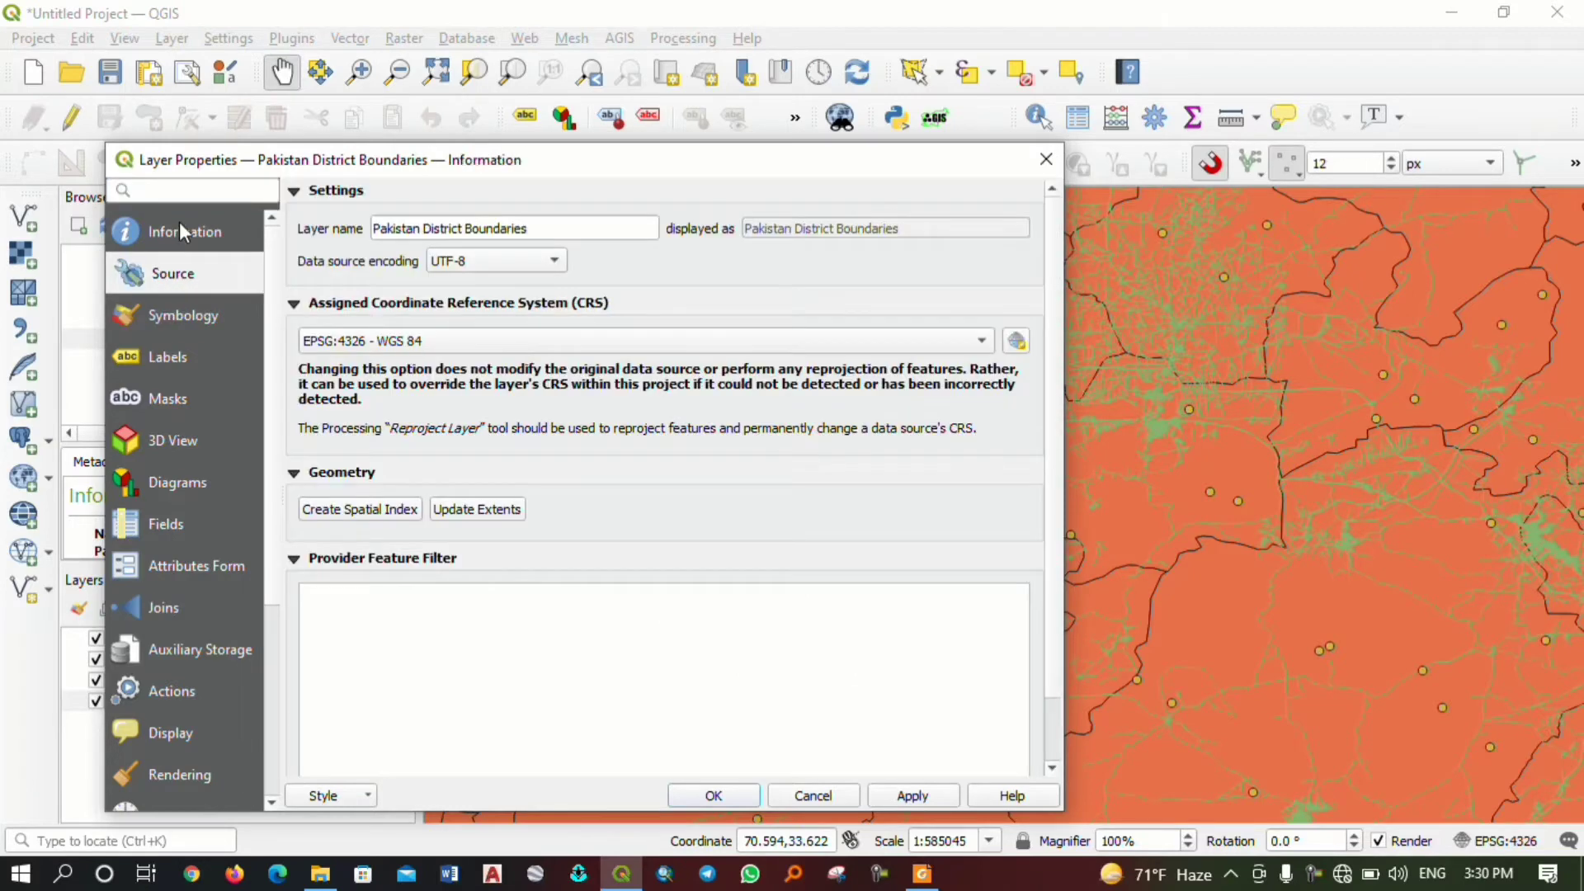
Browse the Source, Symbology, Labels and Masks pages of the district boundaries layer, return to Information, and close the properties.
{"action": "left_click", "coordinate": [191, 274]}
{"action": "left_click", "coordinate": [197, 316]}
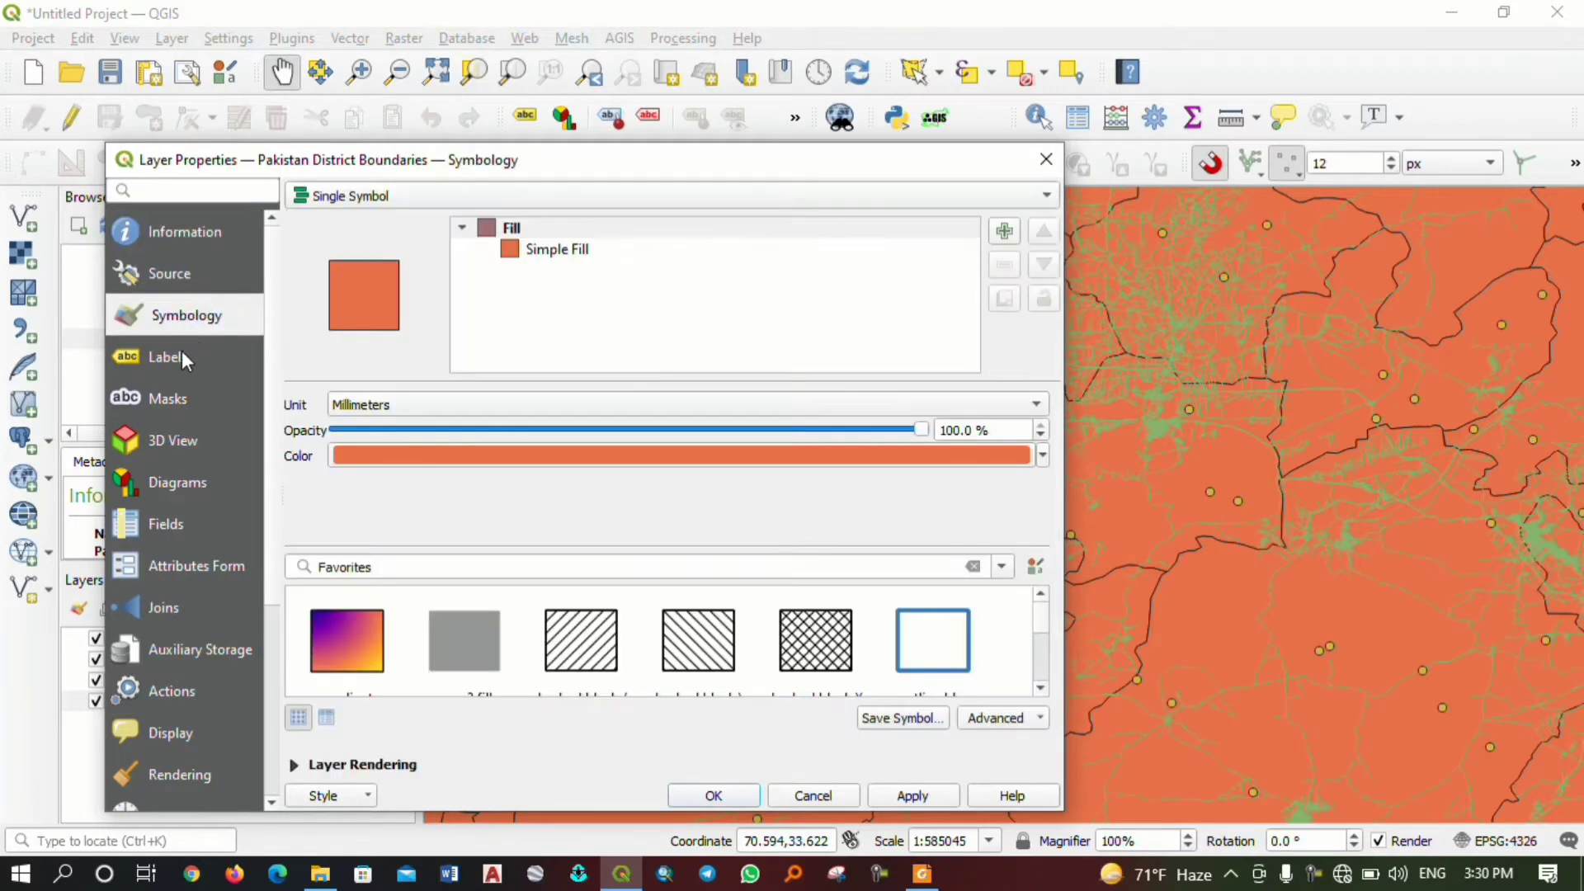
{"action": "left_click", "coordinate": [177, 357]}
{"action": "left_click", "coordinate": [170, 399]}
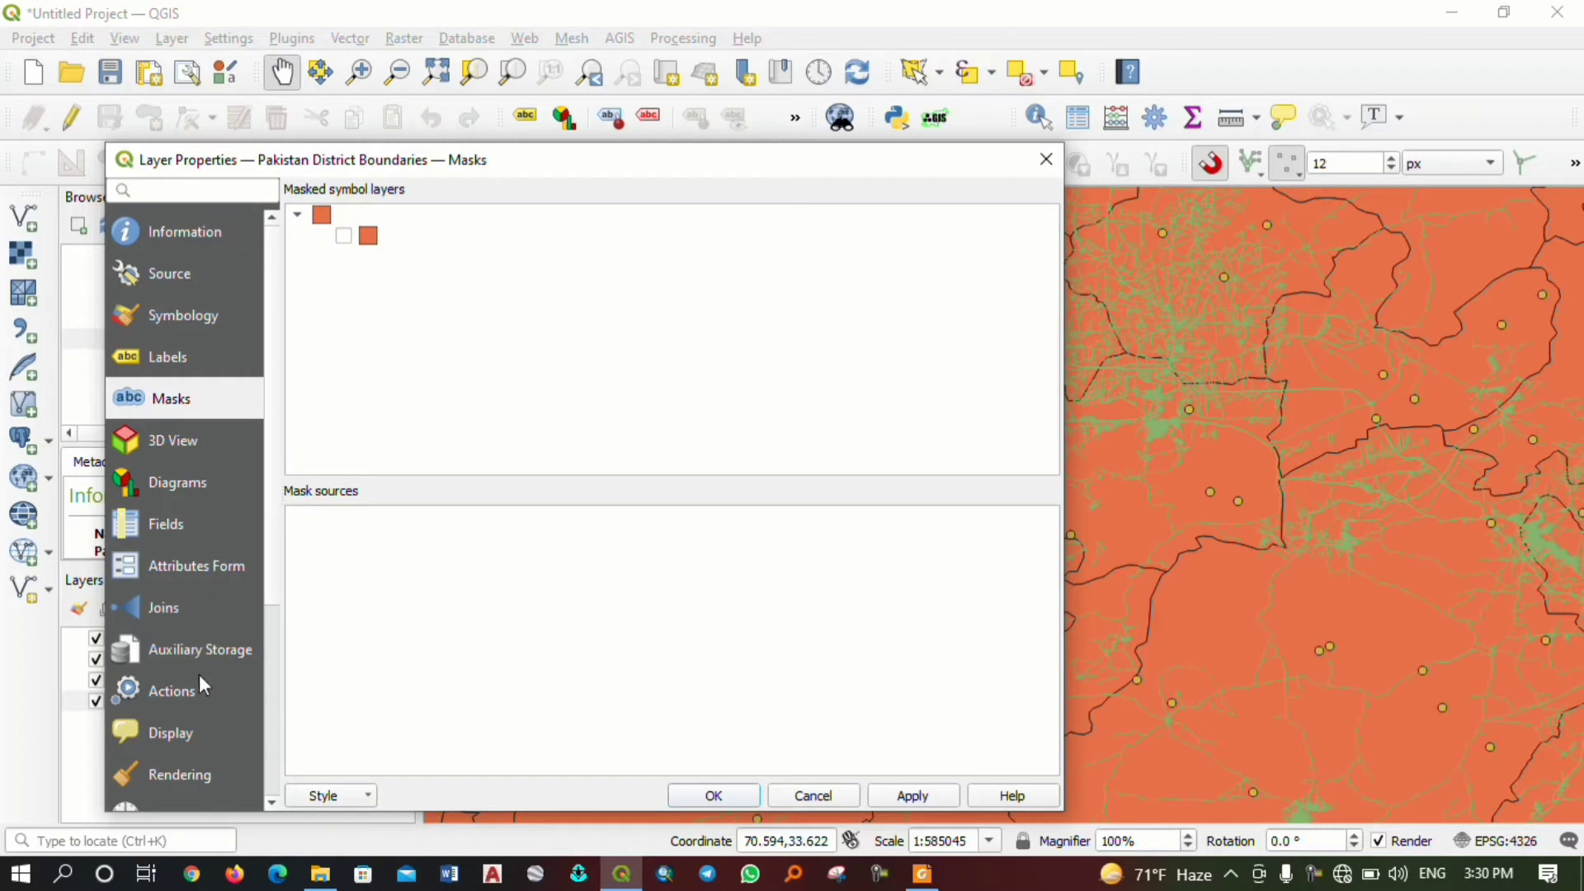
{"action": "scroll", "coordinate": [187, 293], "scroll_direction": "down", "scroll_amount": 3}
{"action": "scroll", "coordinate": [186, 299], "scroll_direction": "up", "scroll_amount": 3}
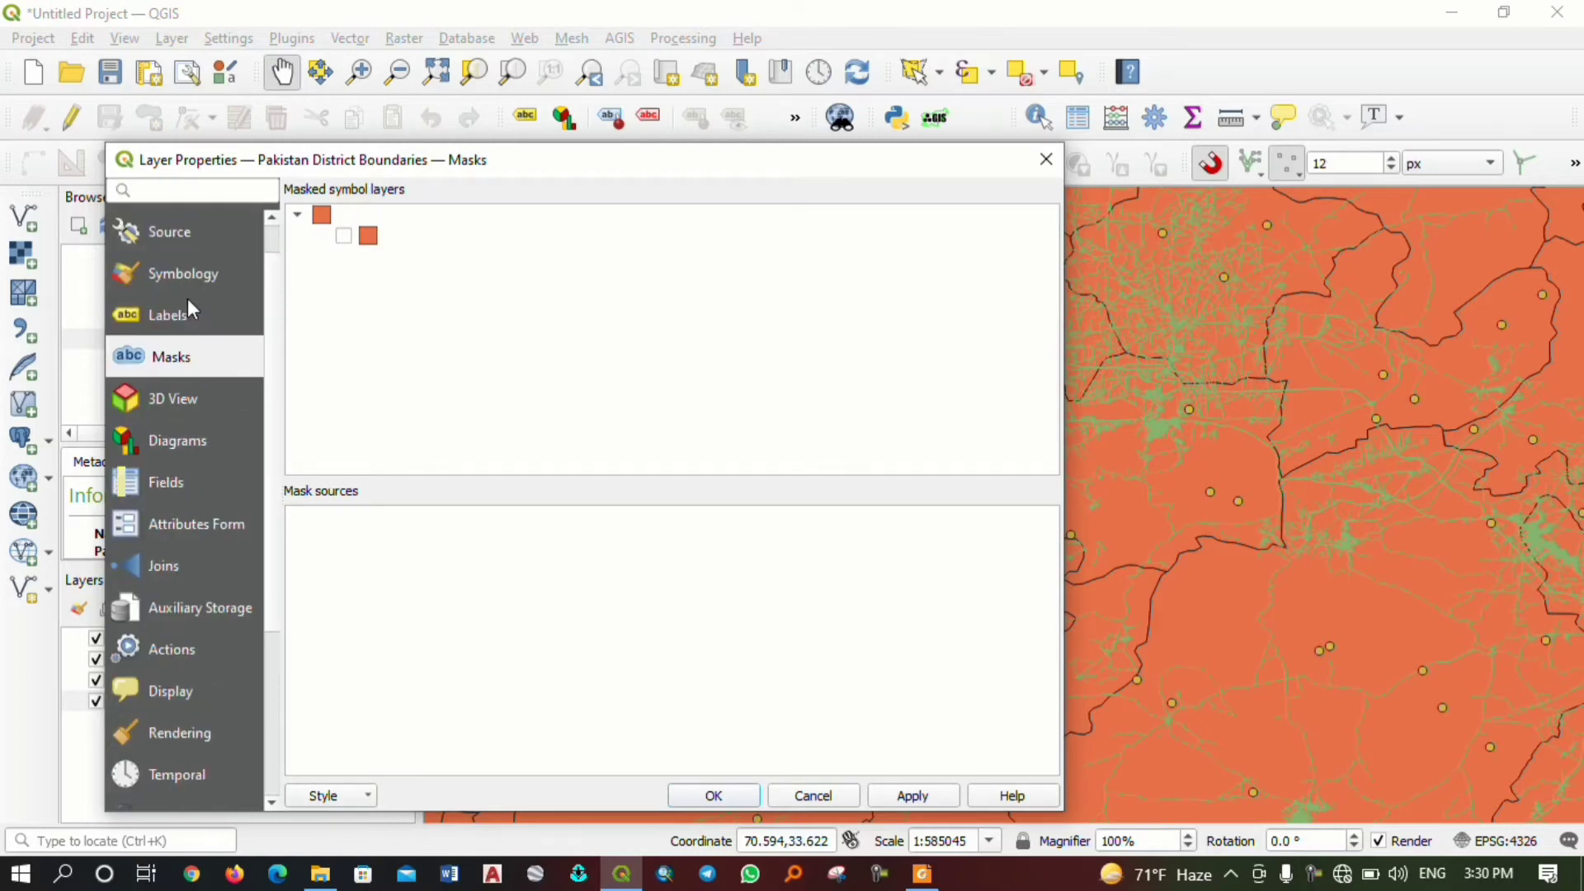
{"action": "left_click", "coordinate": [187, 233]}
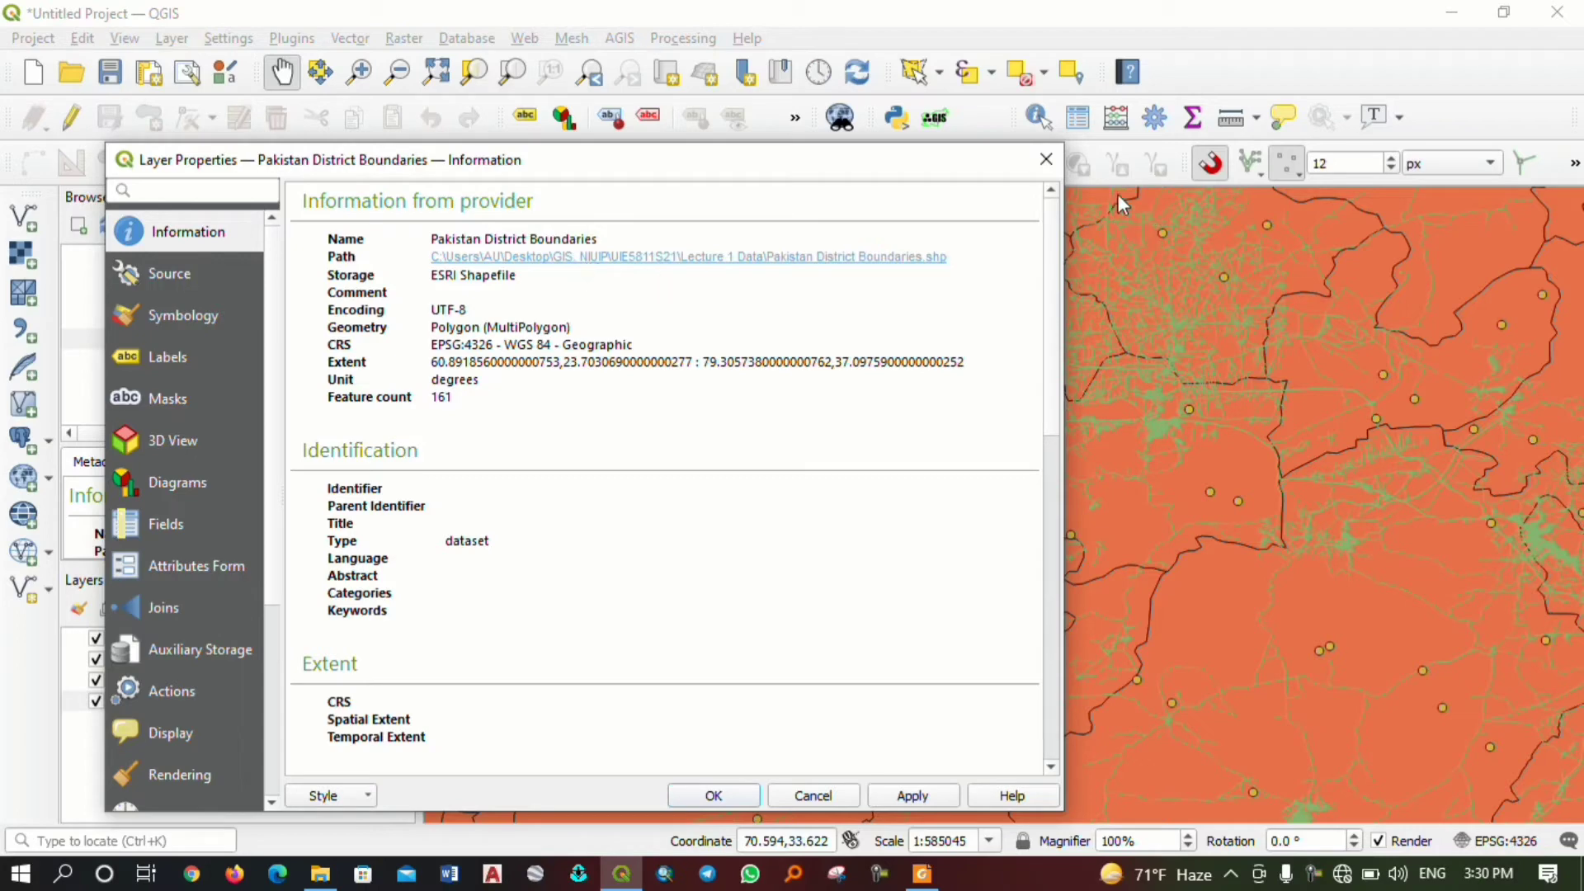
{"action": "left_click", "coordinate": [1045, 161]}
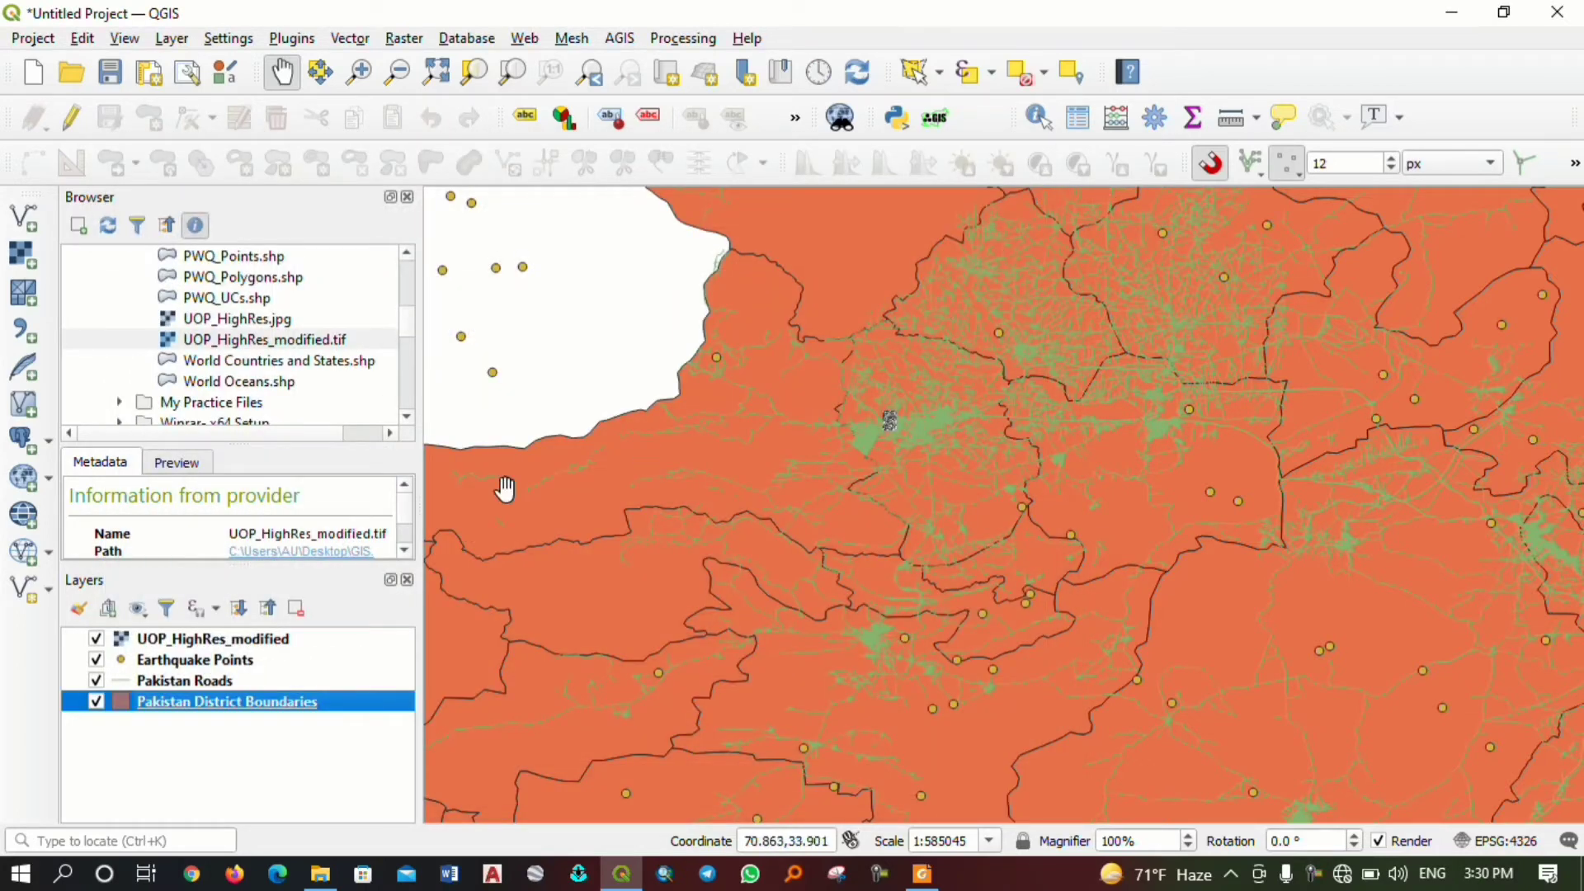
Review the provider information of Pakistan District Boundaries, including storage, geometry and CRS, and close the layer properties.
{"action": "right_click", "coordinate": [219, 707]}
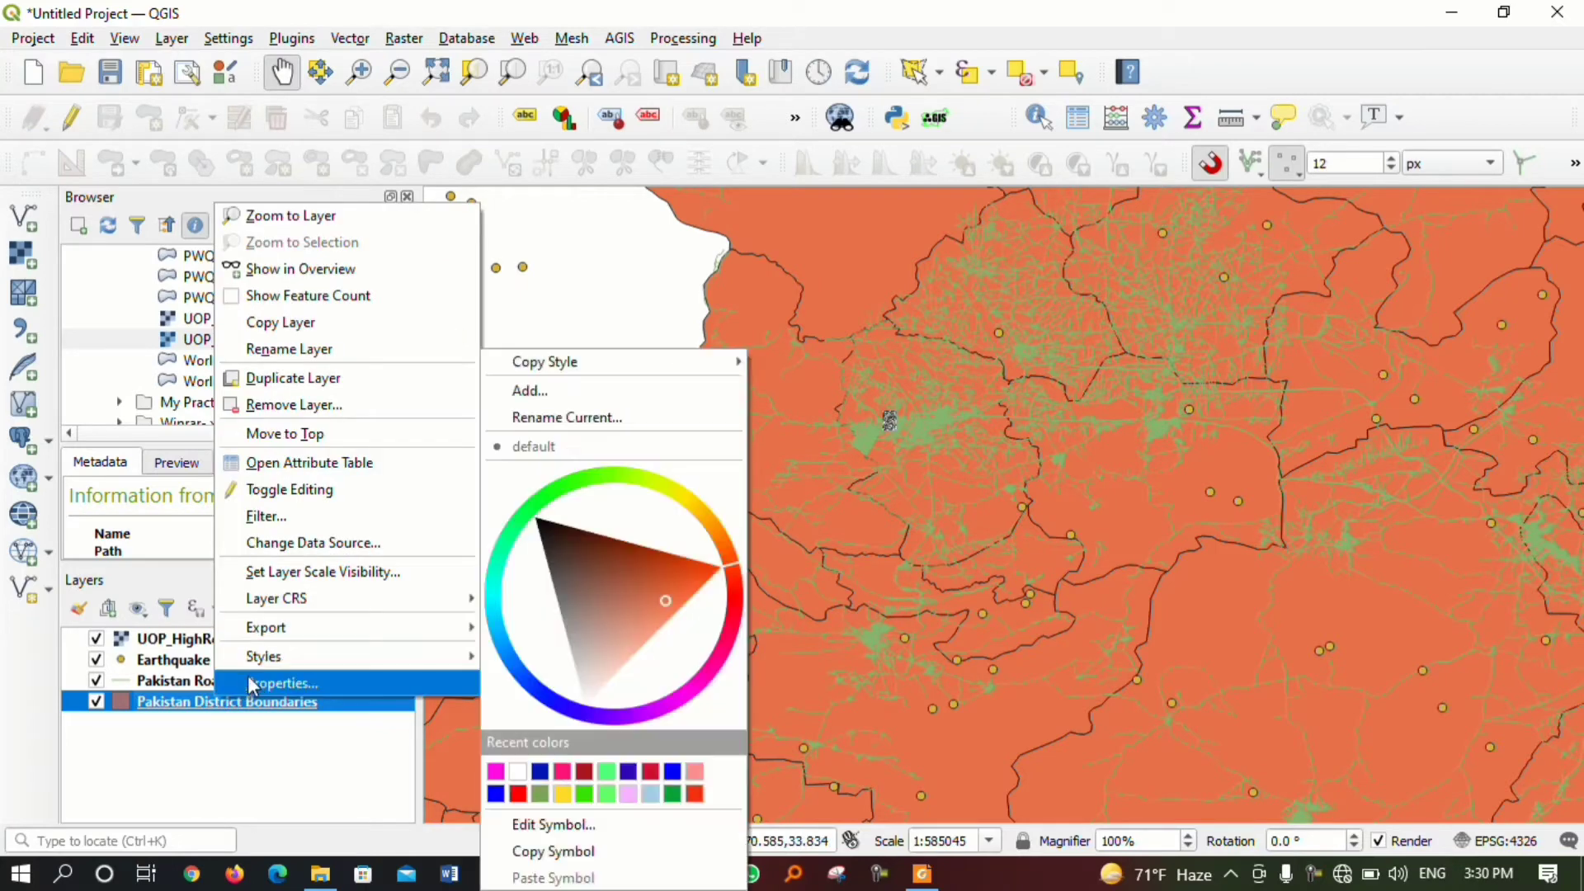
{"action": "left_click", "coordinate": [250, 679]}
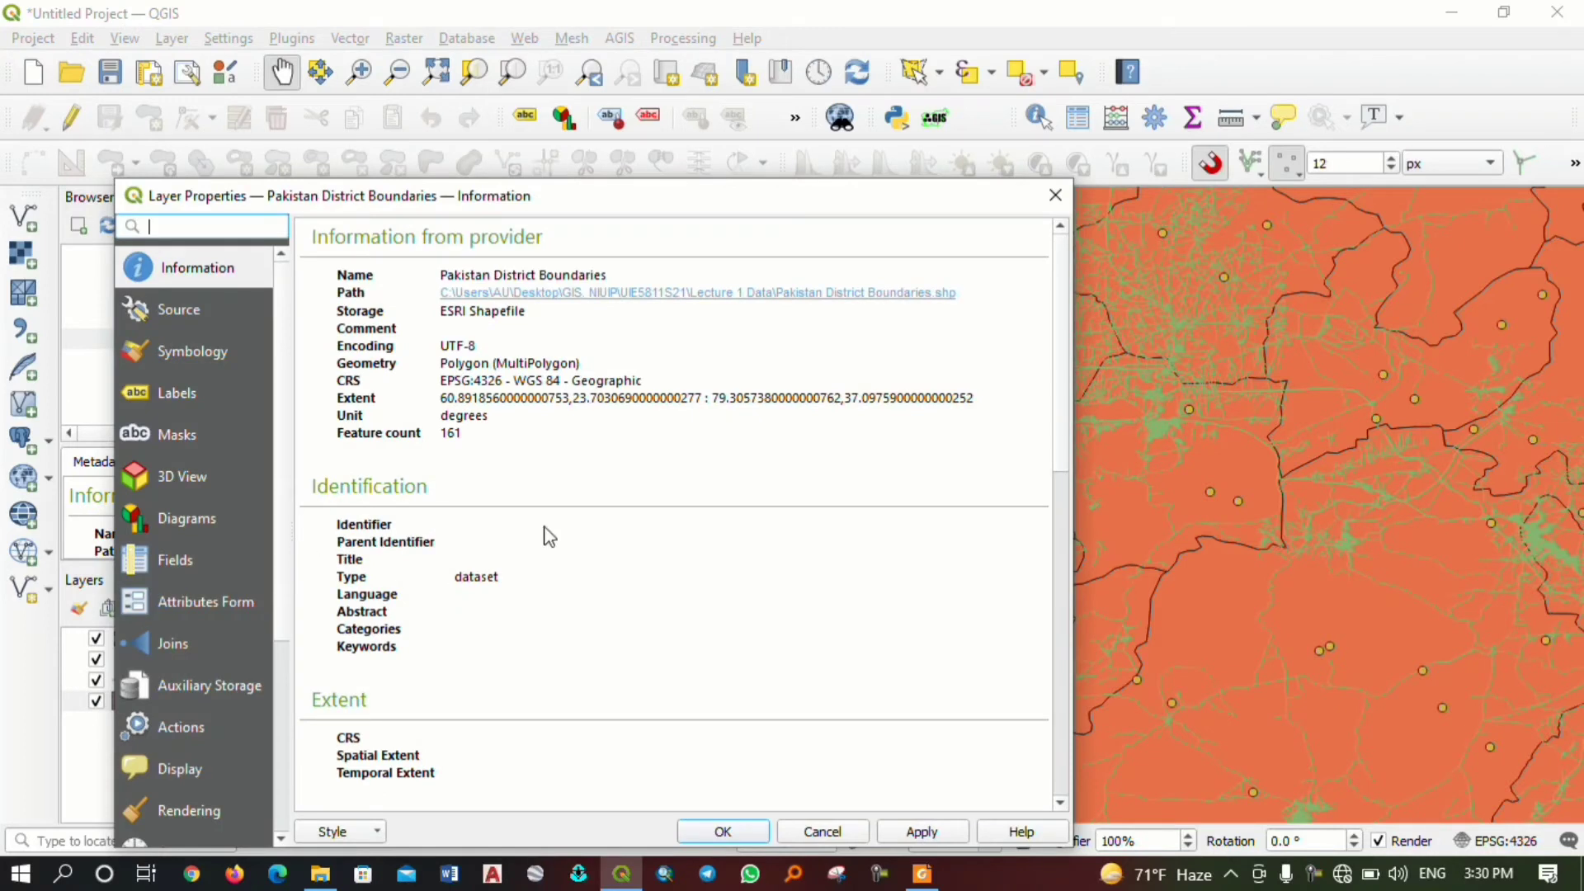
{"action": "left_click", "coordinate": [178, 269]}
{"action": "left_click", "coordinate": [210, 303]}
{"action": "left_click", "coordinate": [206, 269]}
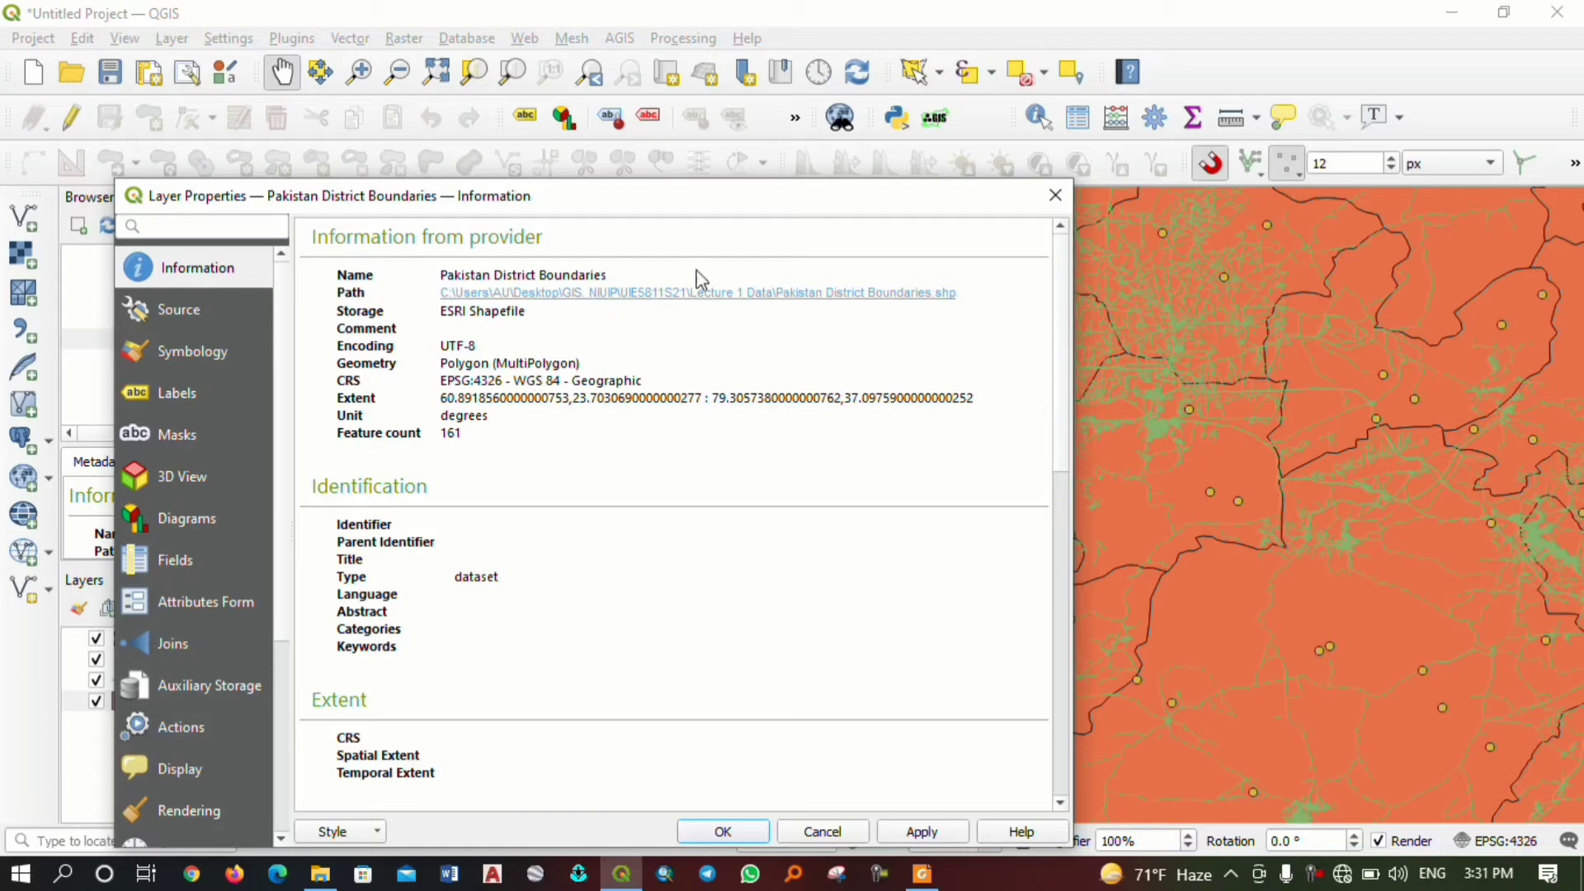
{"action": "left_click", "coordinate": [1052, 196]}
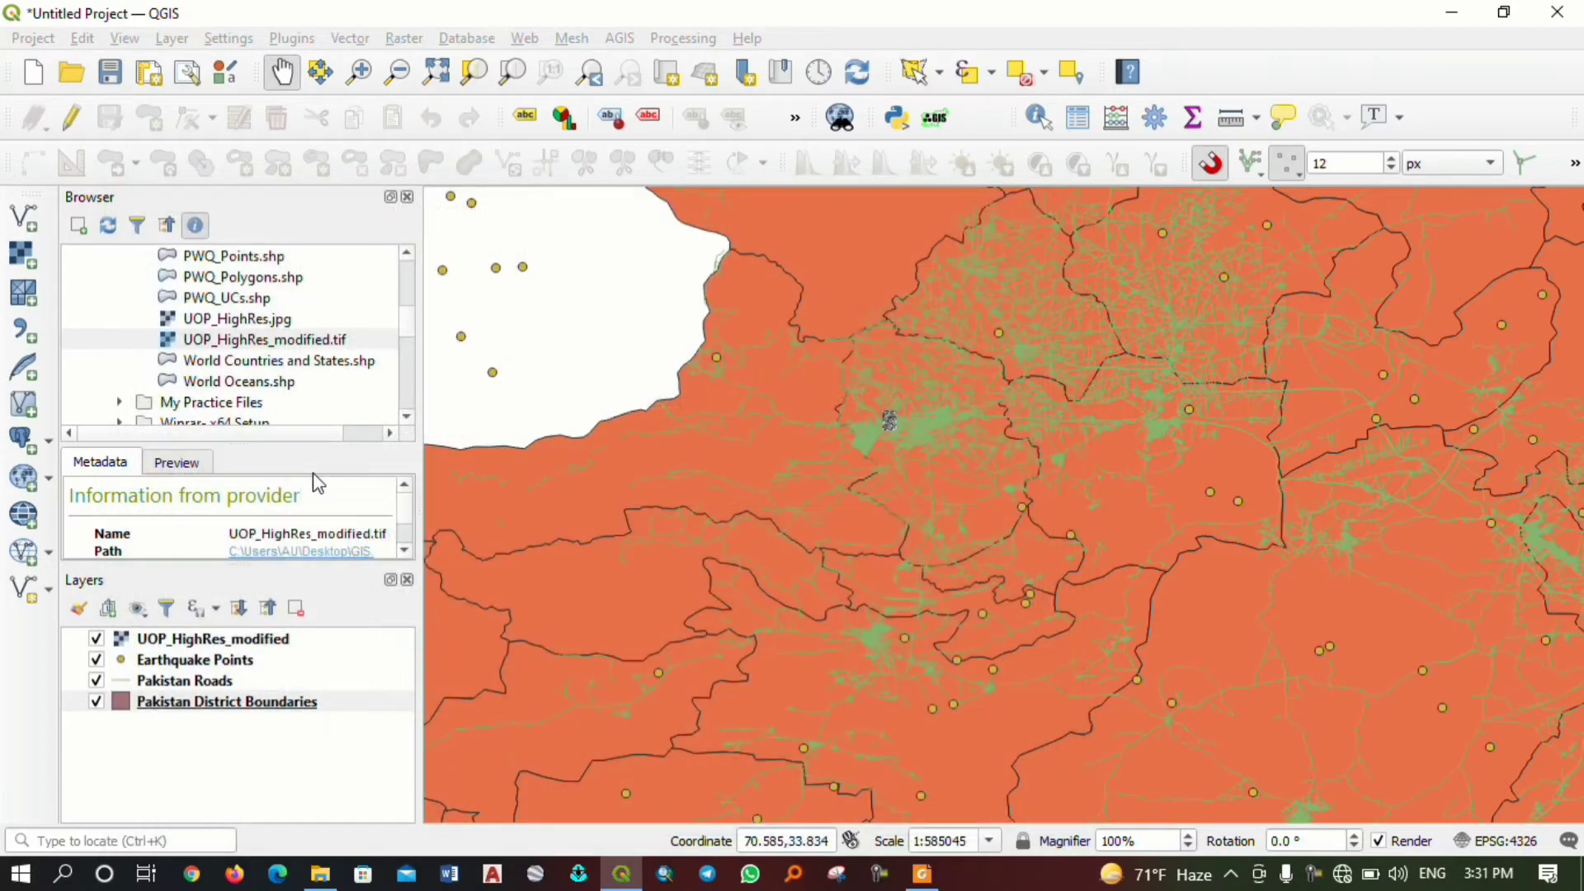
Inspect the geometry type and CRS in the Pakistan Roads layer information, and close its properties.
{"action": "left_click", "coordinate": [186, 678]}
{"action": "right_click", "coordinate": [188, 680]}
{"action": "left_click", "coordinate": [275, 665]}
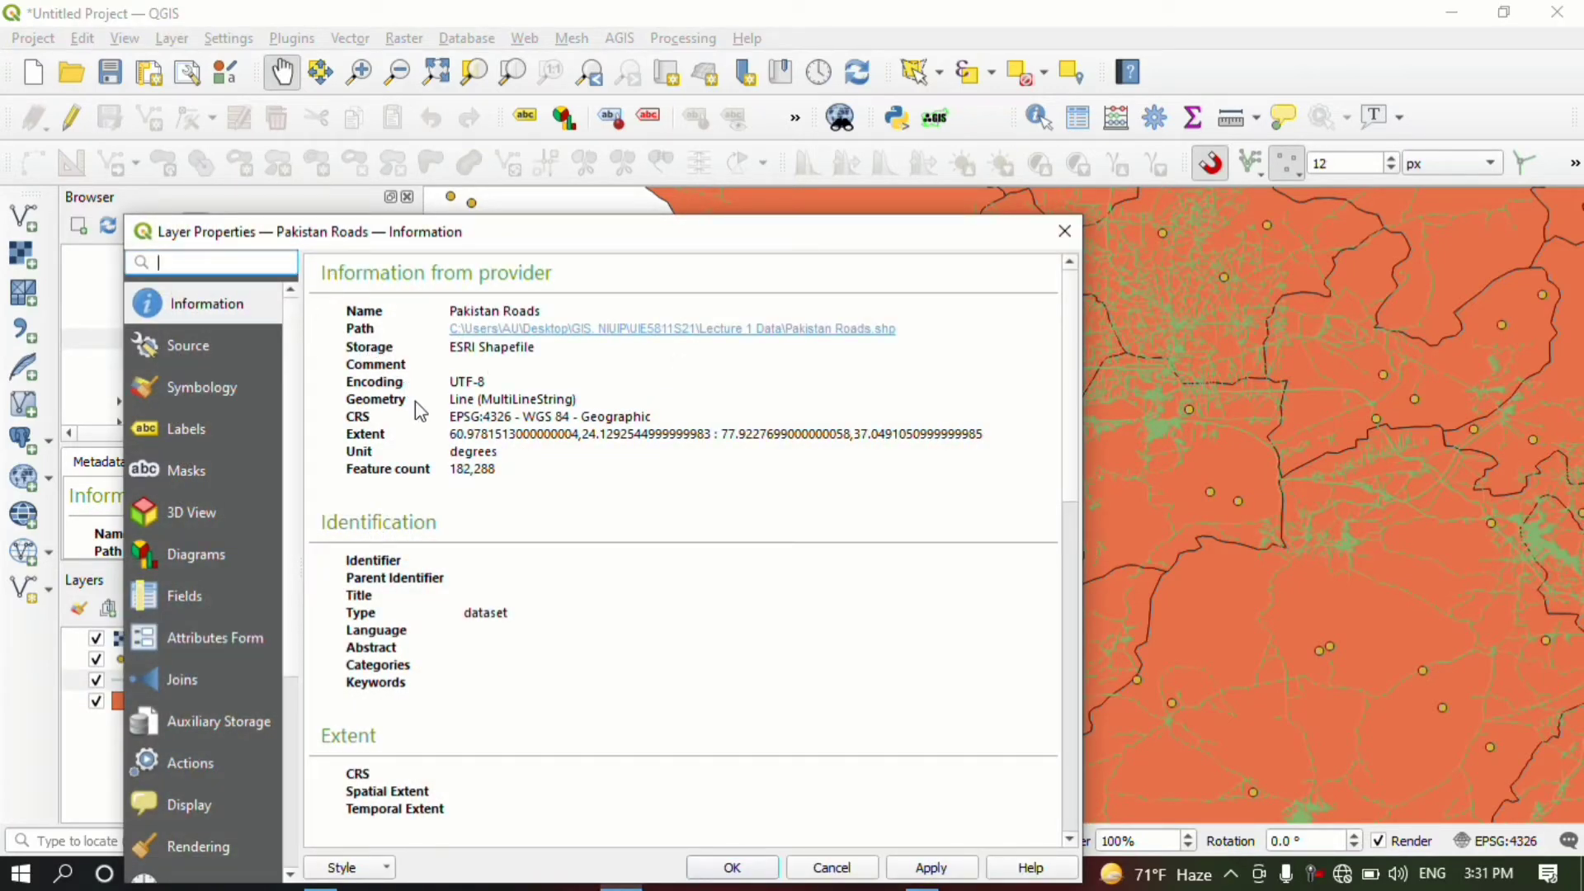
{"action": "left_click", "coordinate": [462, 406]}
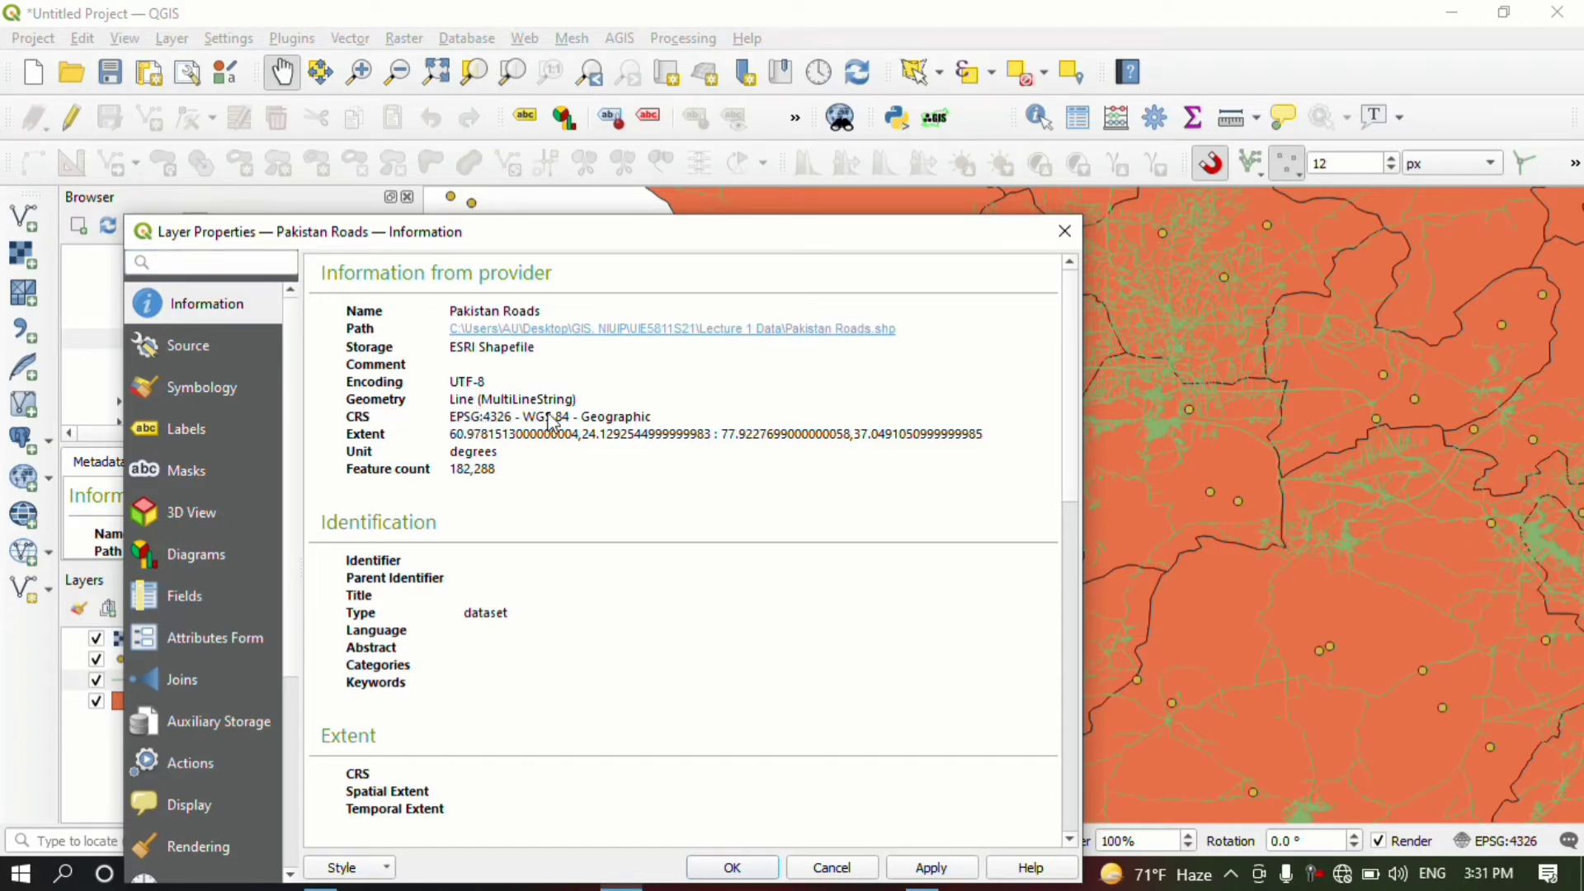
{"action": "left_click", "coordinate": [1064, 231]}
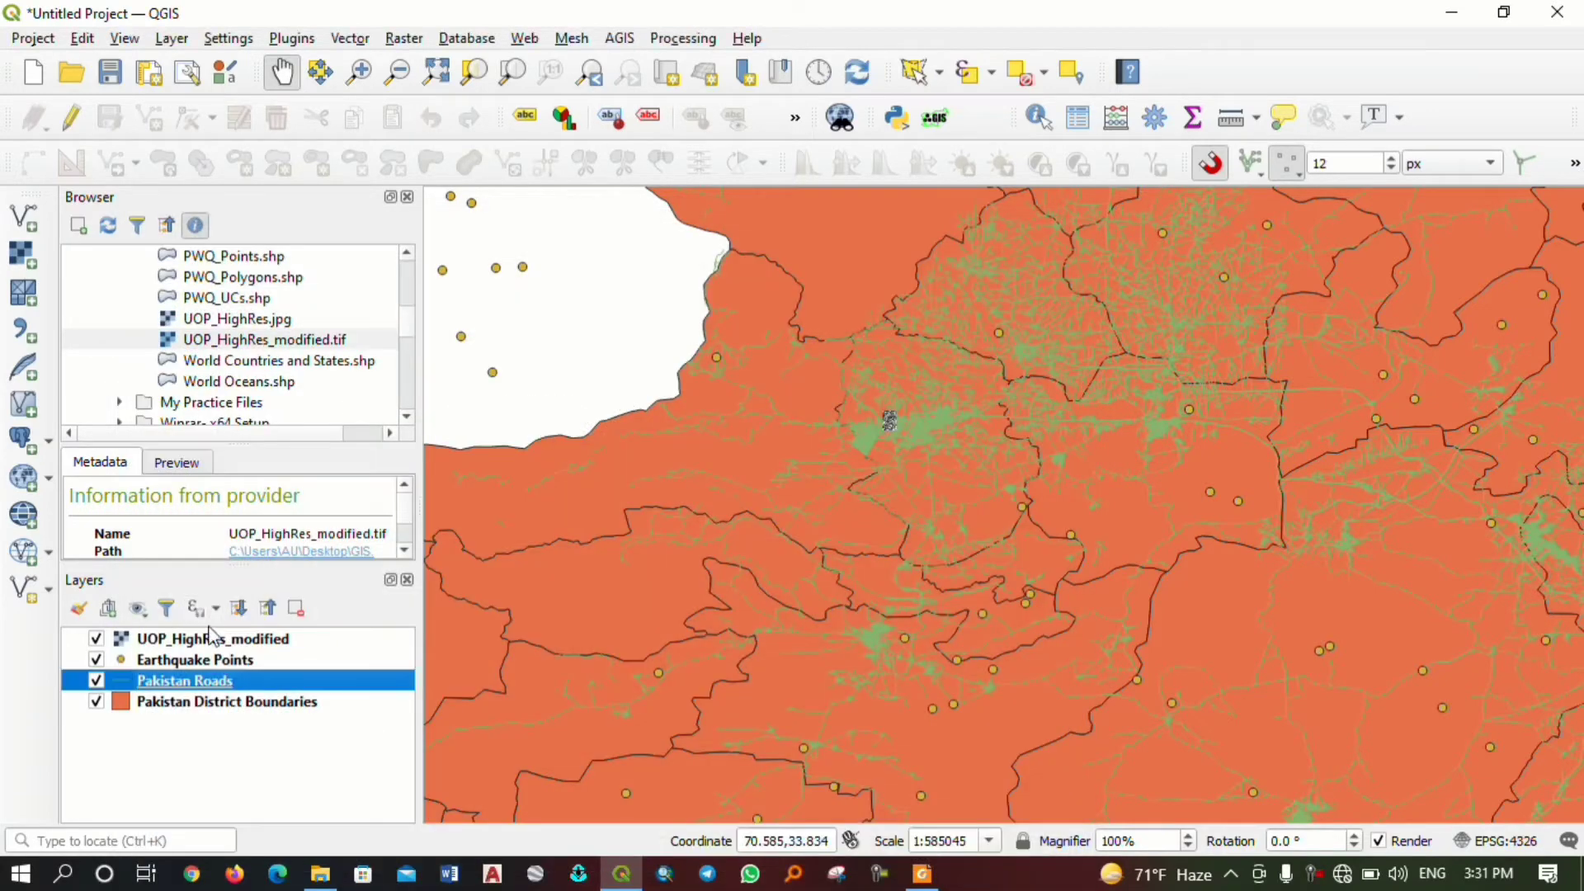
Inspect the geometry type and CRS in the Earthquake Points layer information, and close its properties.
{"action": "left_click", "coordinate": [222, 662]}
{"action": "right_click", "coordinate": [223, 665]}
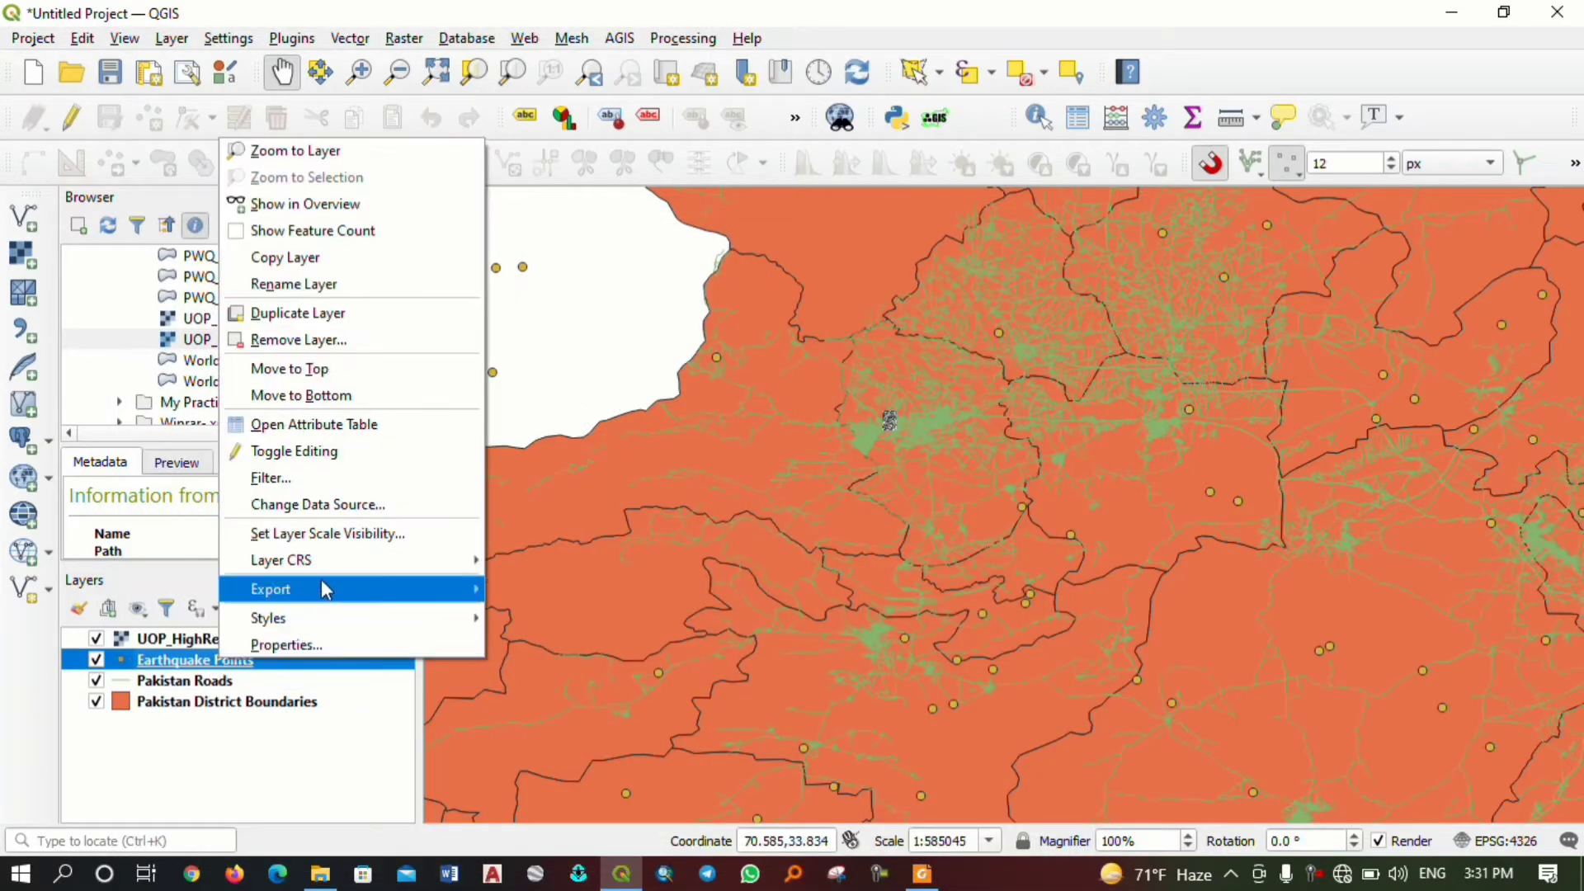
{"action": "left_click", "coordinate": [331, 640]}
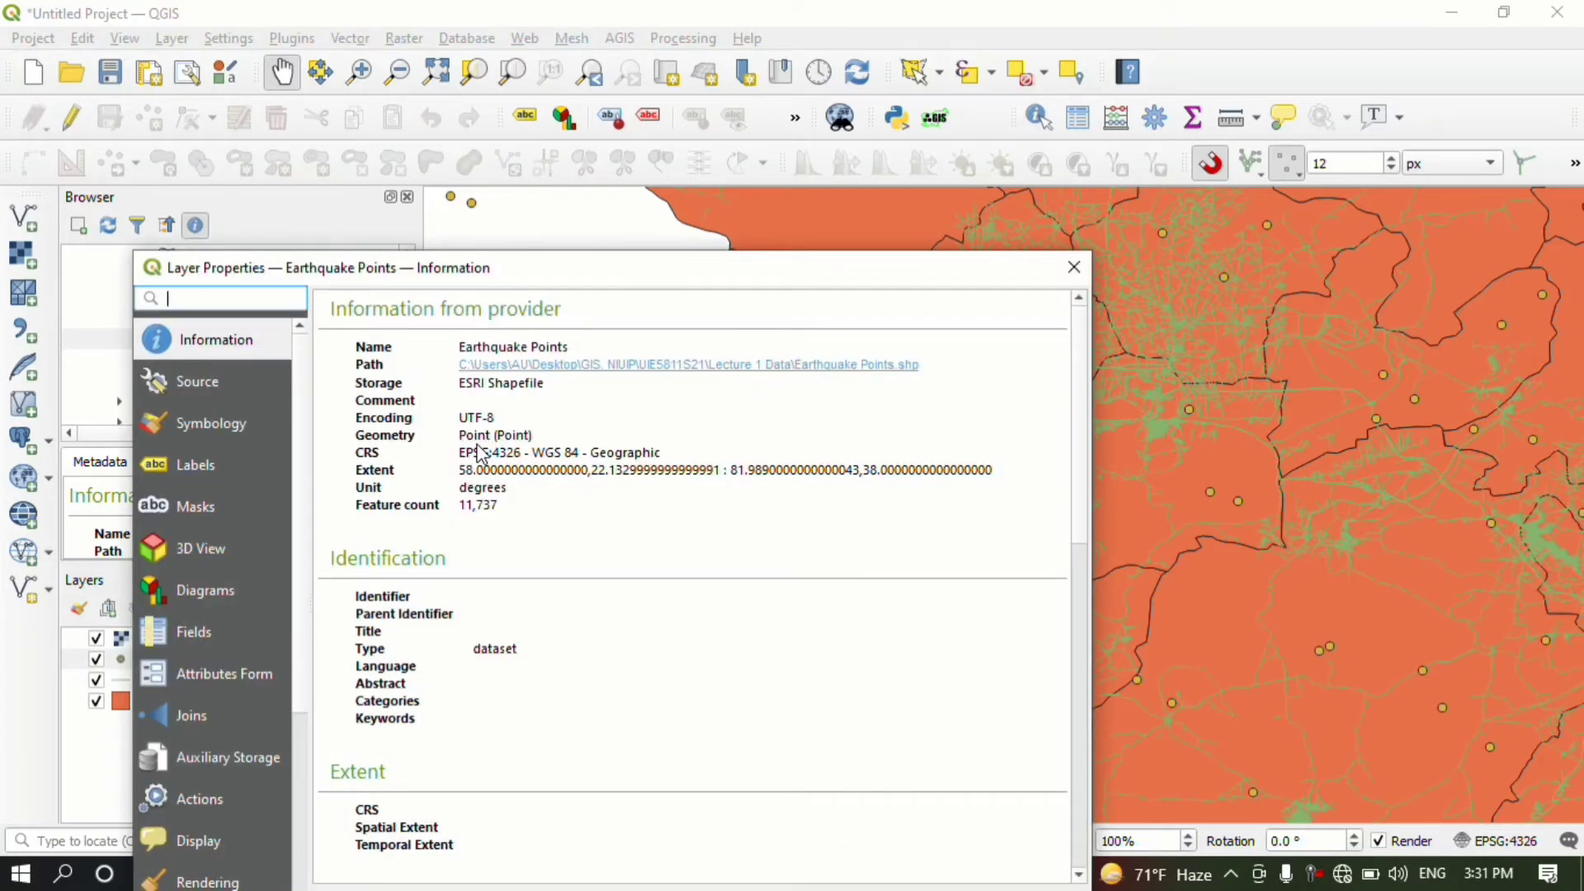
{"action": "left_click", "coordinate": [1070, 267]}
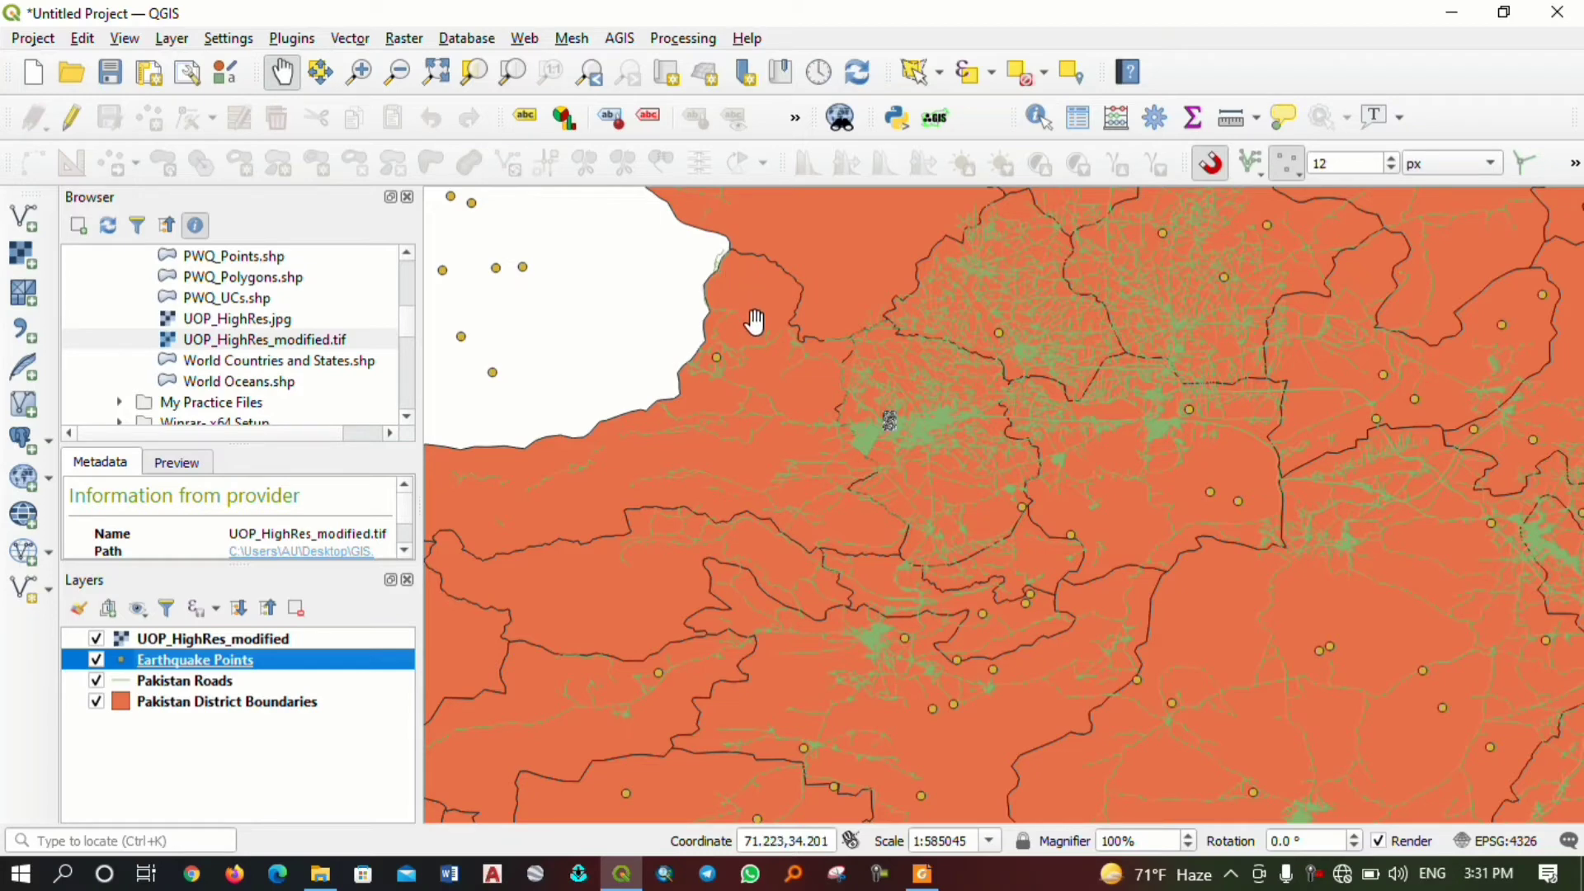
{"action": "left_click", "coordinate": [165, 38]}
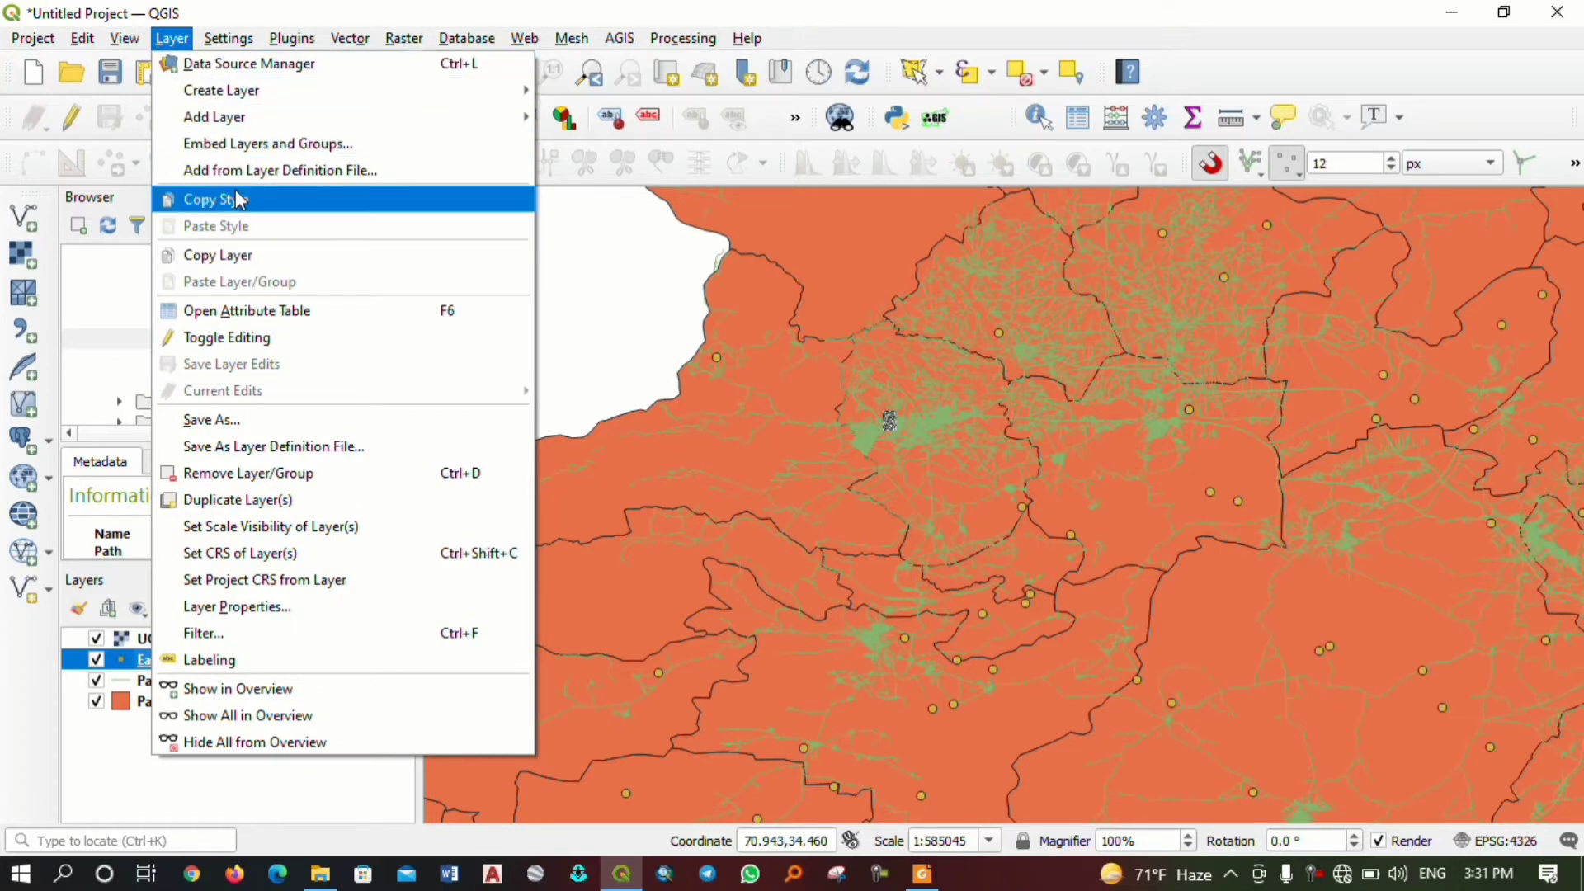
{"action": "mouse_move", "coordinate": [315, 106]}
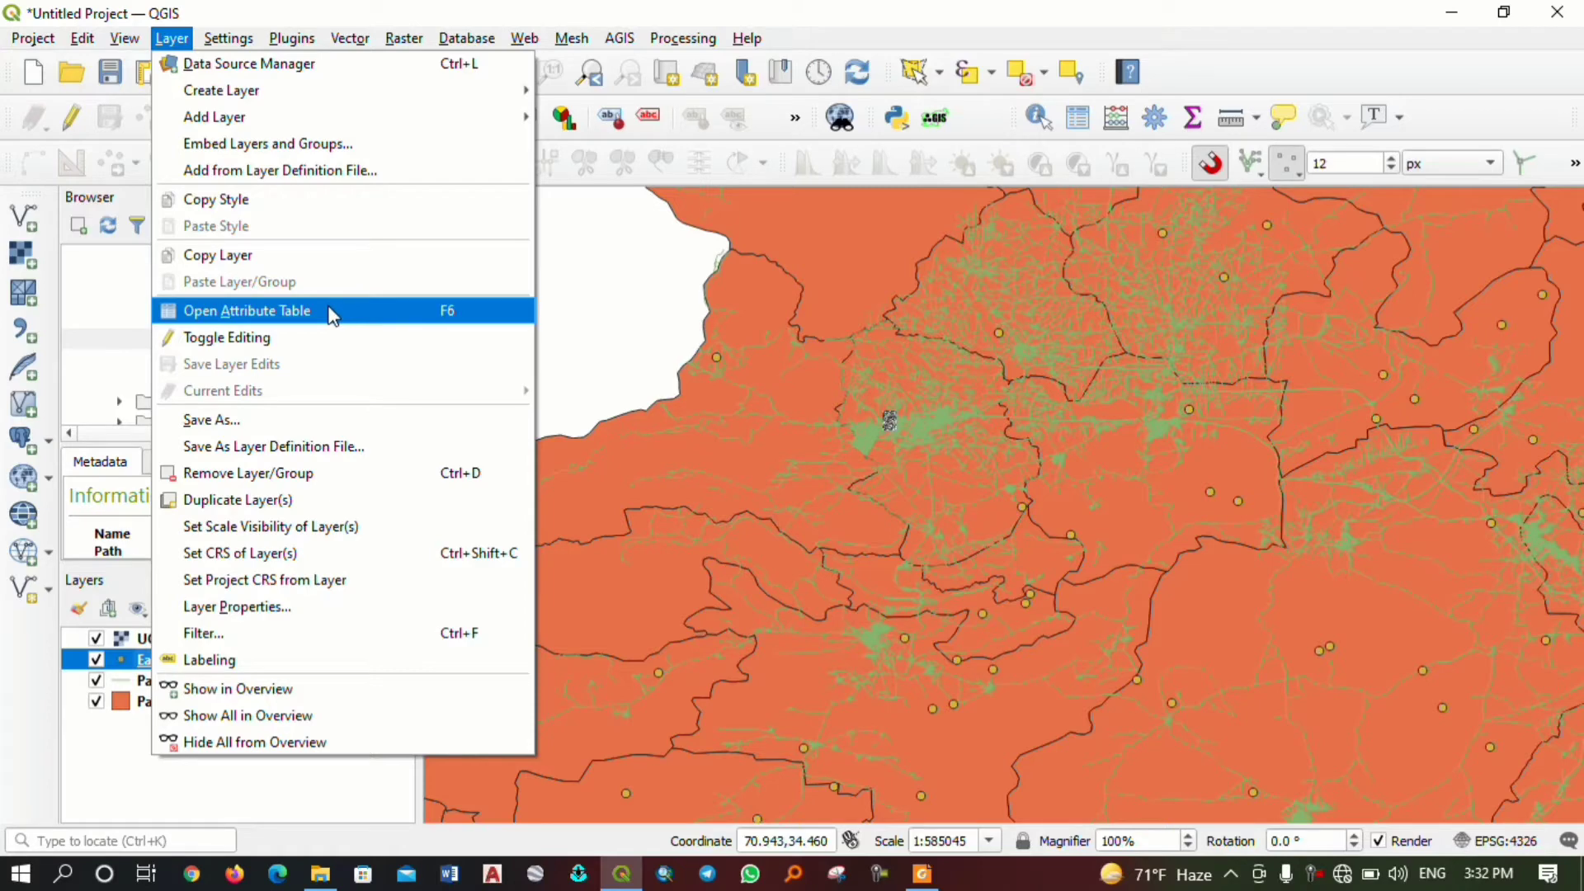
{"action": "left_click", "coordinate": [352, 13]}
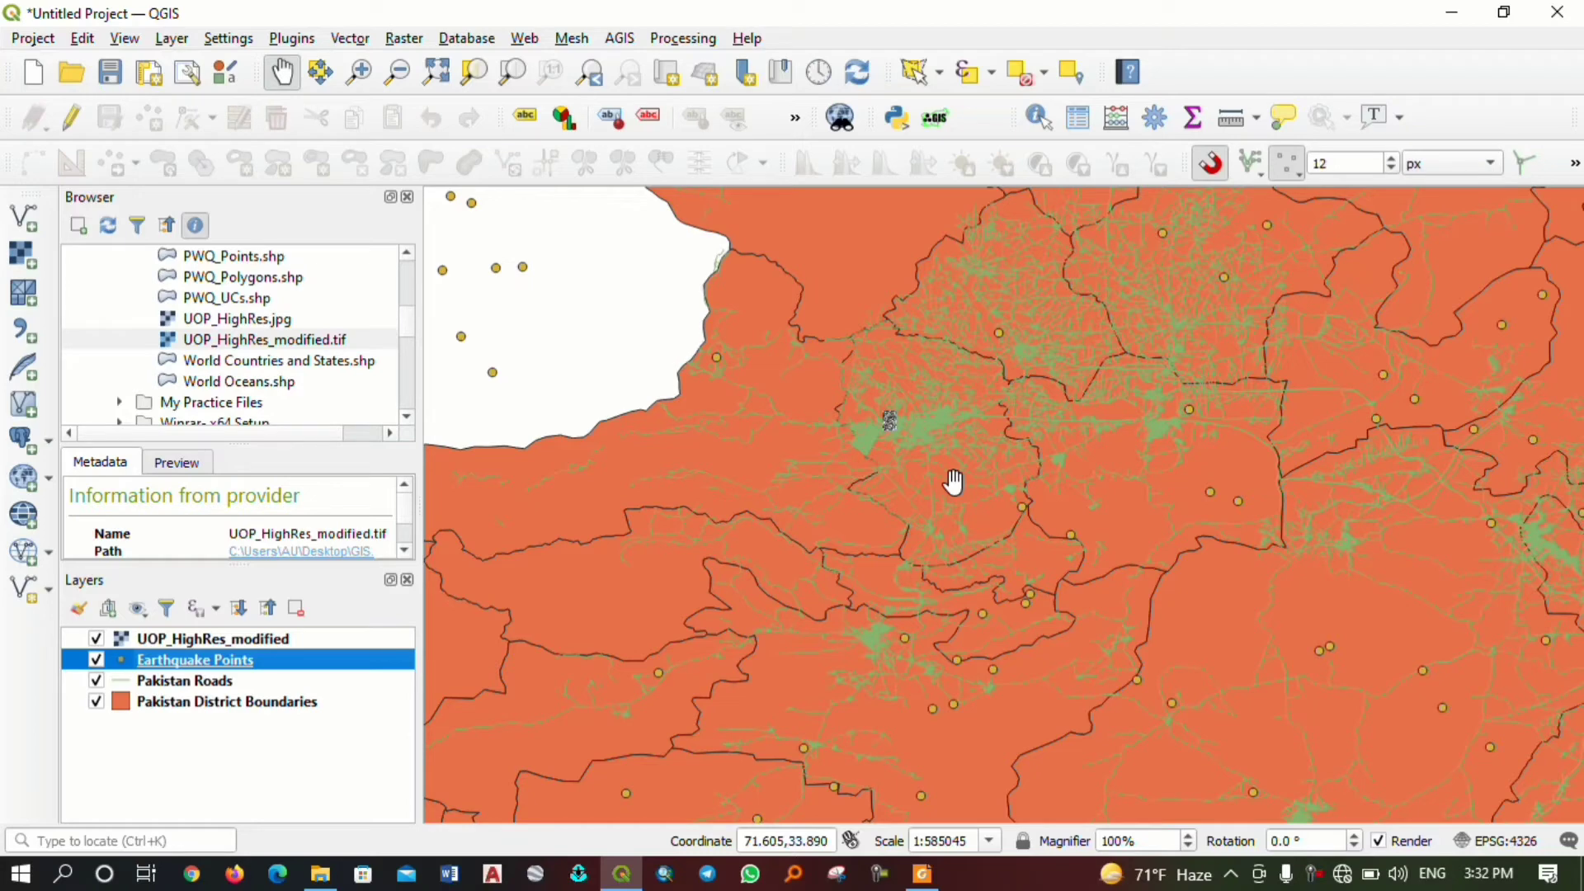
Open the UOP_HighRes_modified layer's information and examine its extent, dimensions, data type, format and band statistics.
{"action": "left_click", "coordinate": [171, 646]}
{"action": "right_click", "coordinate": [173, 648]}
{"action": "left_click", "coordinate": [239, 631]}
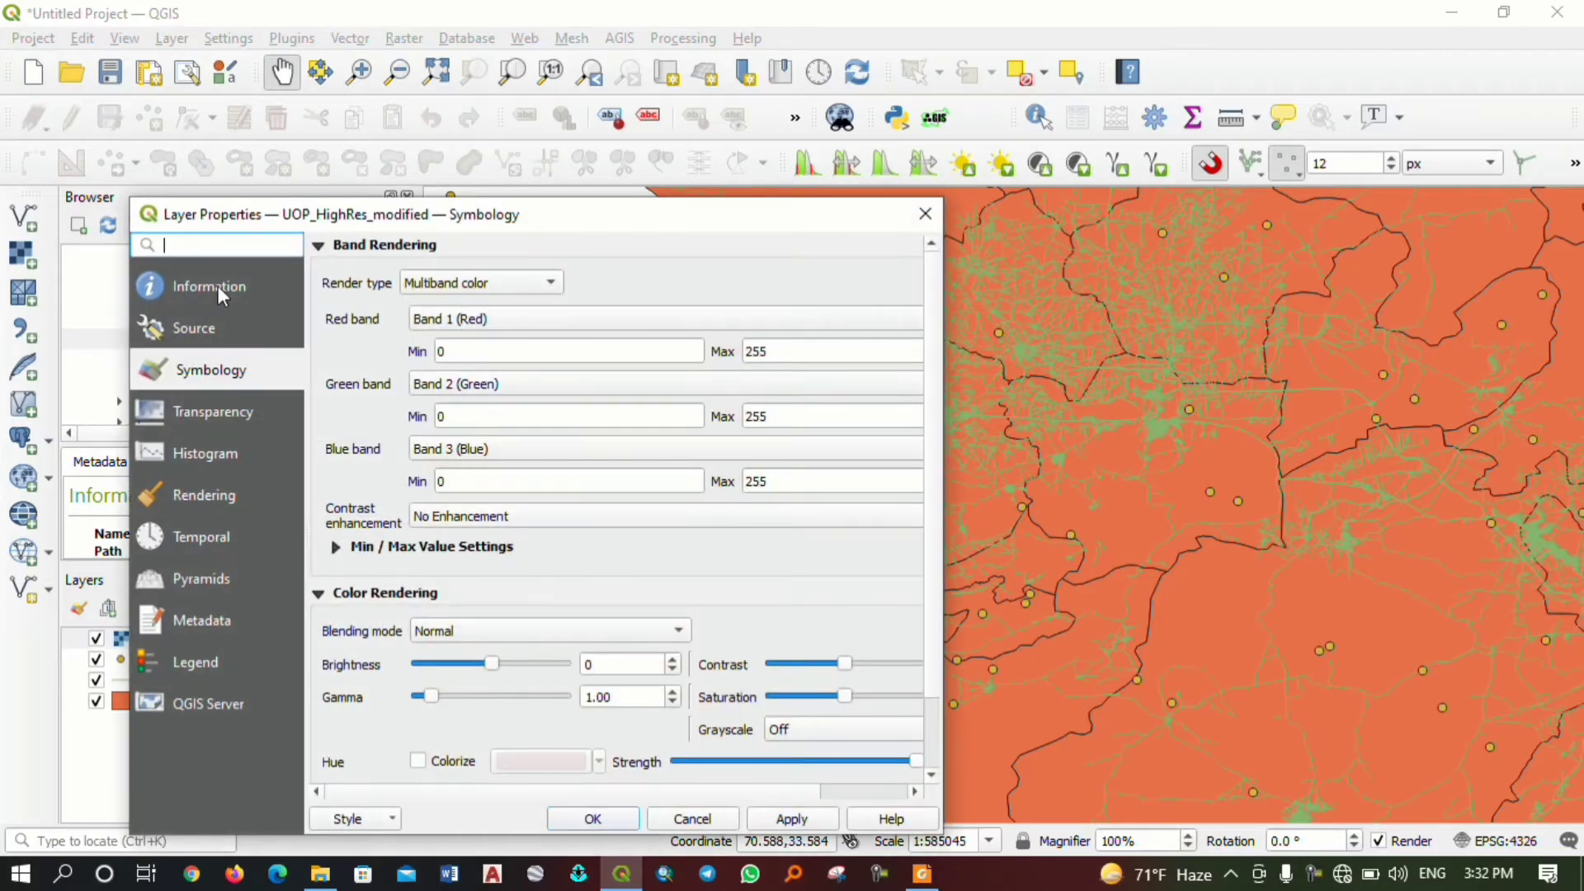
{"action": "left_click", "coordinate": [214, 286]}
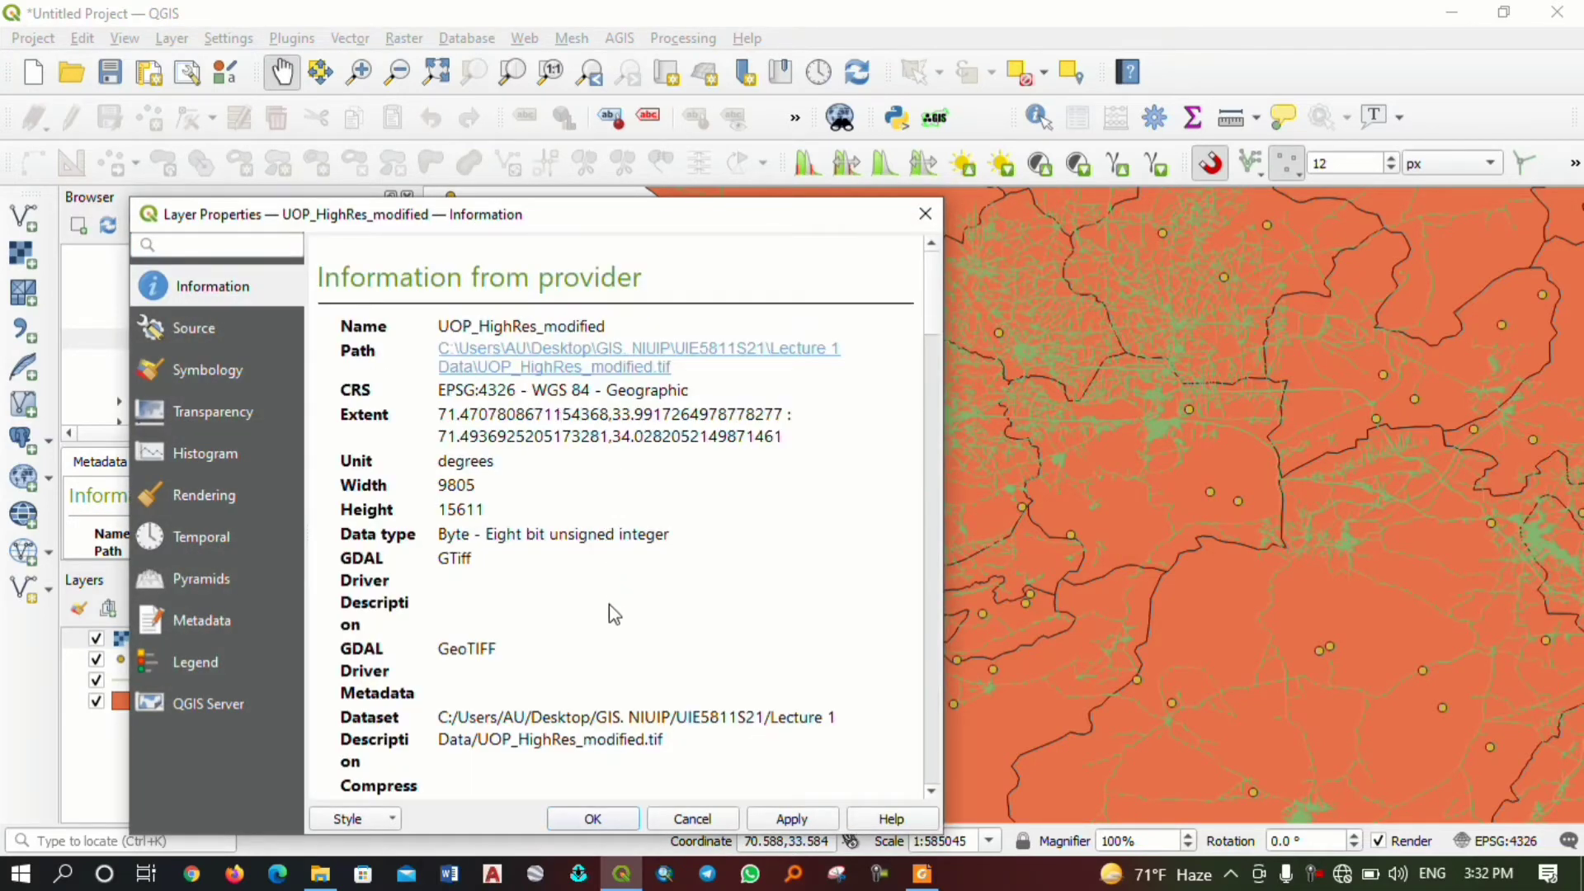
{"action": "scroll", "coordinate": [610, 611], "scroll_direction": "down", "scroll_amount": 2}
{"action": "scroll", "coordinate": [611, 614], "scroll_direction": "down", "scroll_amount": 3}
{"action": "scroll", "coordinate": [612, 614], "scroll_direction": "up", "scroll_amount": 5}
{"action": "scroll", "coordinate": [609, 606], "scroll_direction": "down", "scroll_amount": 4}
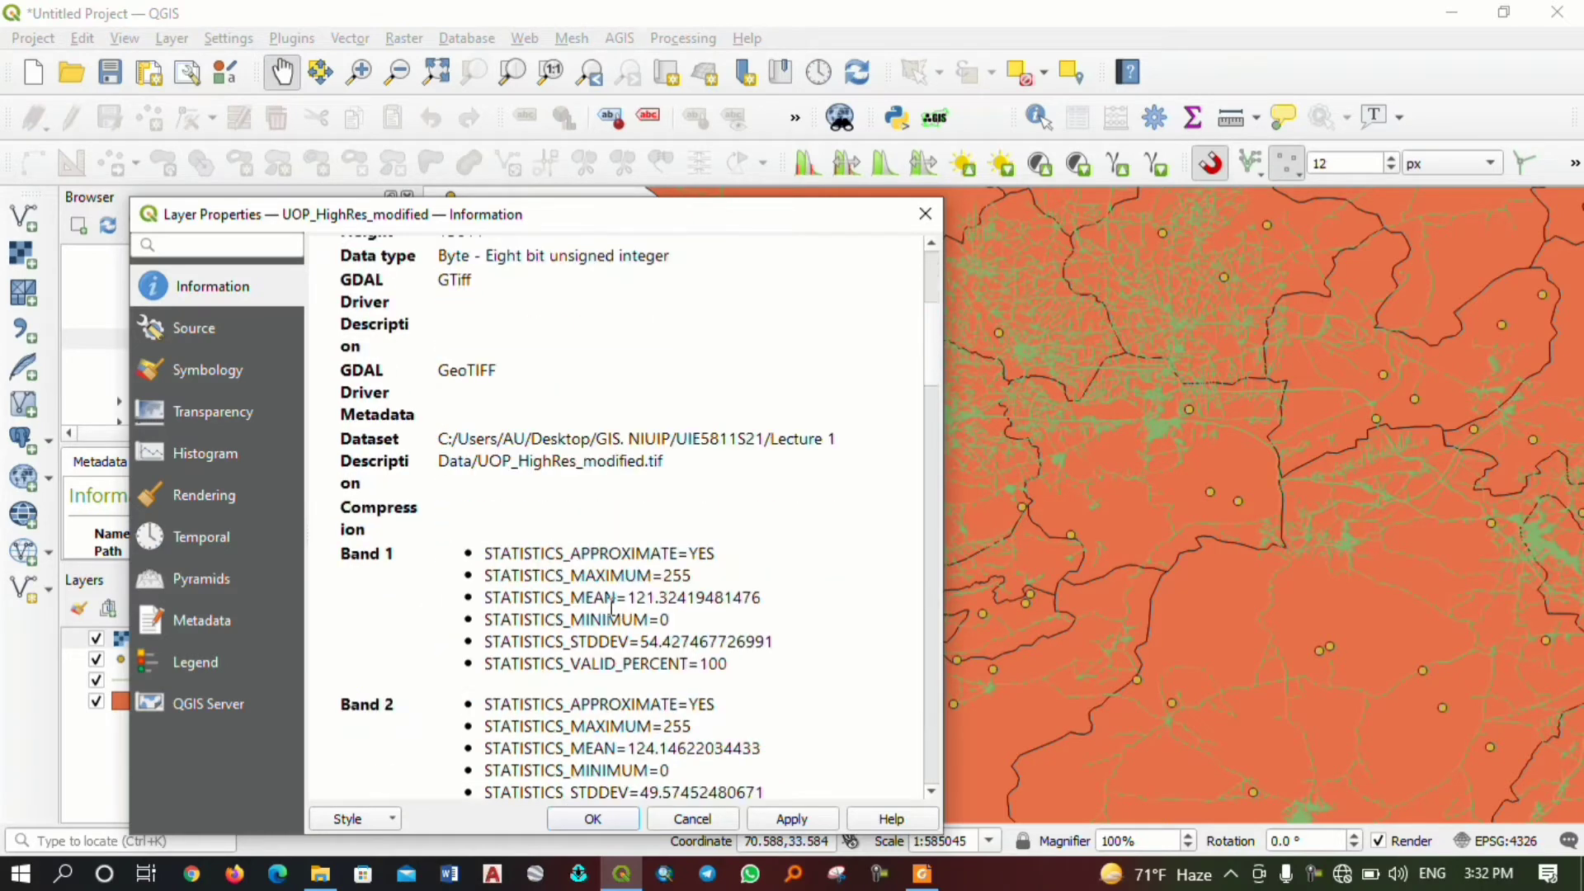
{"action": "scroll", "coordinate": [611, 609], "scroll_direction": "up", "scroll_amount": 4}
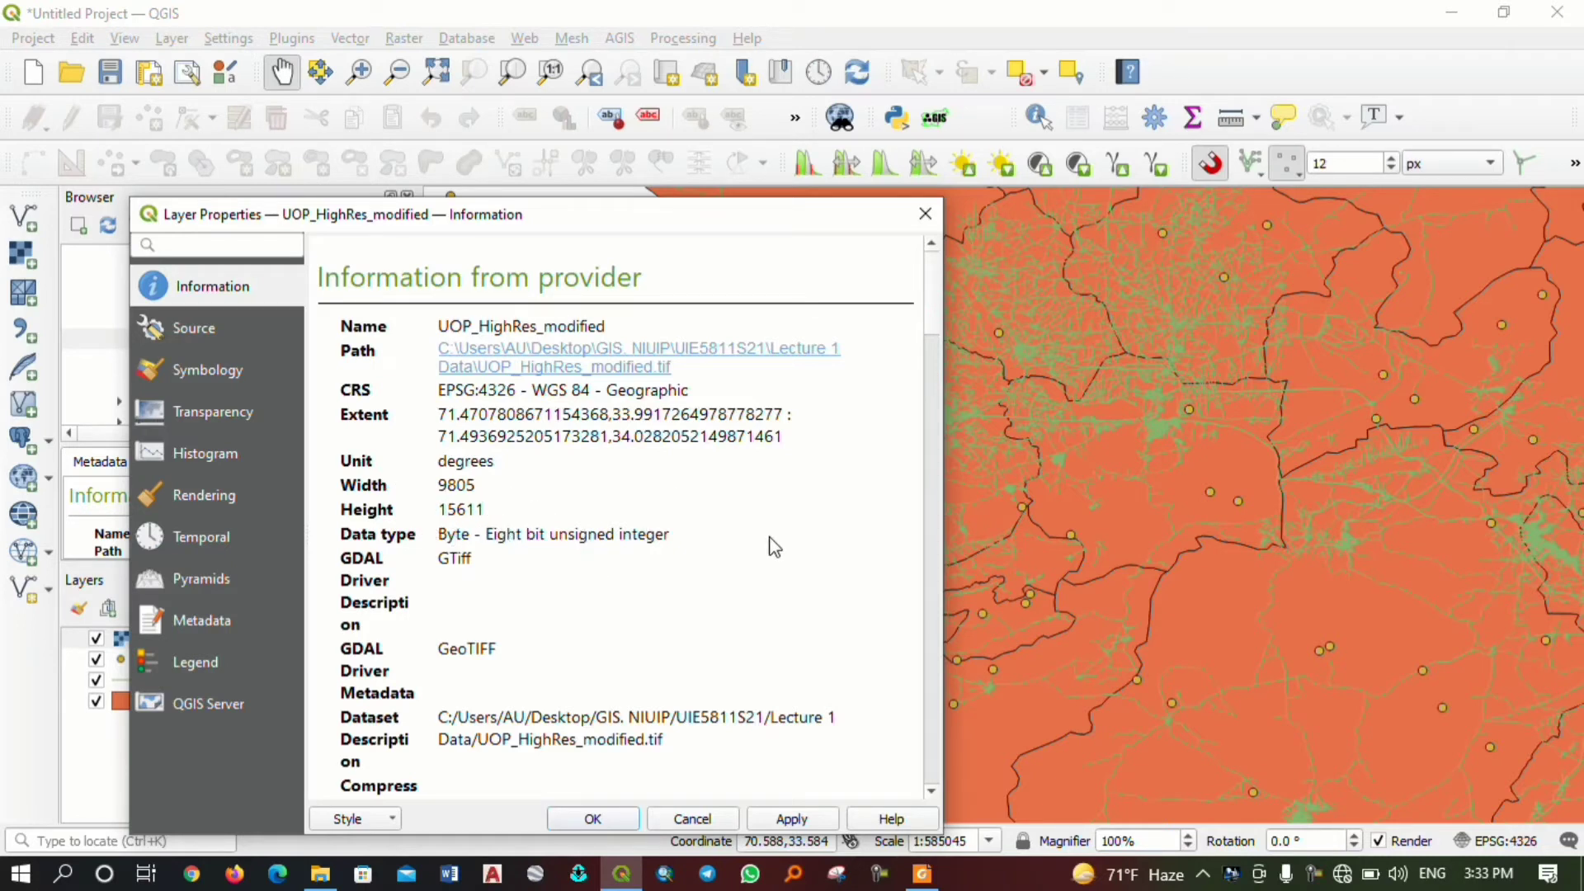
Review the rest of the raster's information, covering bands, origin, pixel size, and the Identification, Extent and Access sections.
{"action": "scroll", "coordinate": [512, 571], "scroll_direction": "down", "scroll_amount": 3}
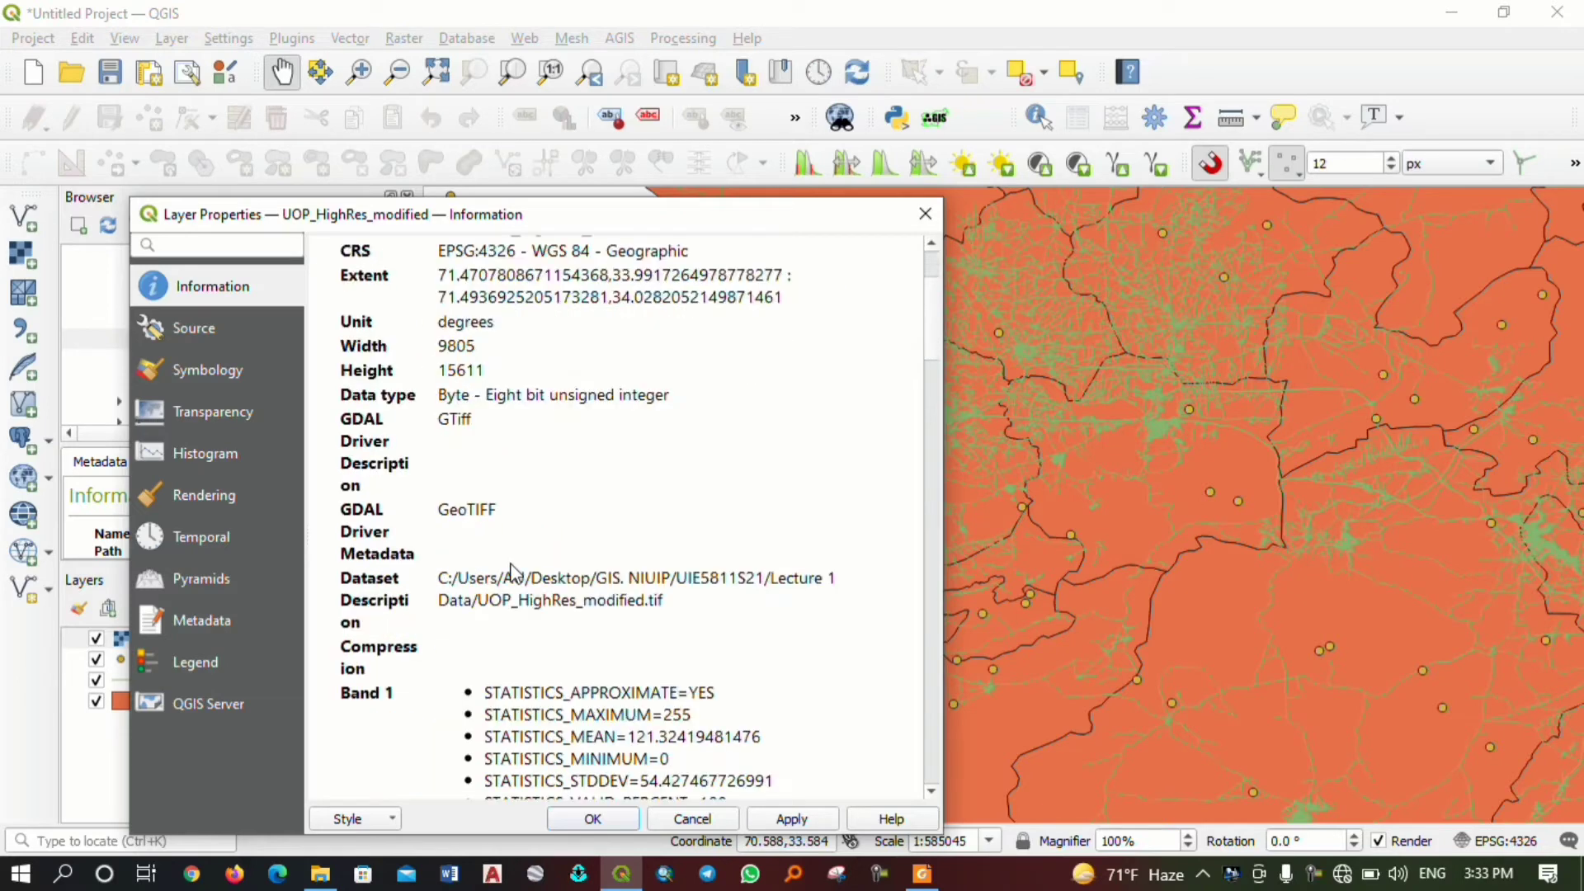
{"action": "scroll", "coordinate": [511, 571], "scroll_direction": "down", "scroll_amount": 8}
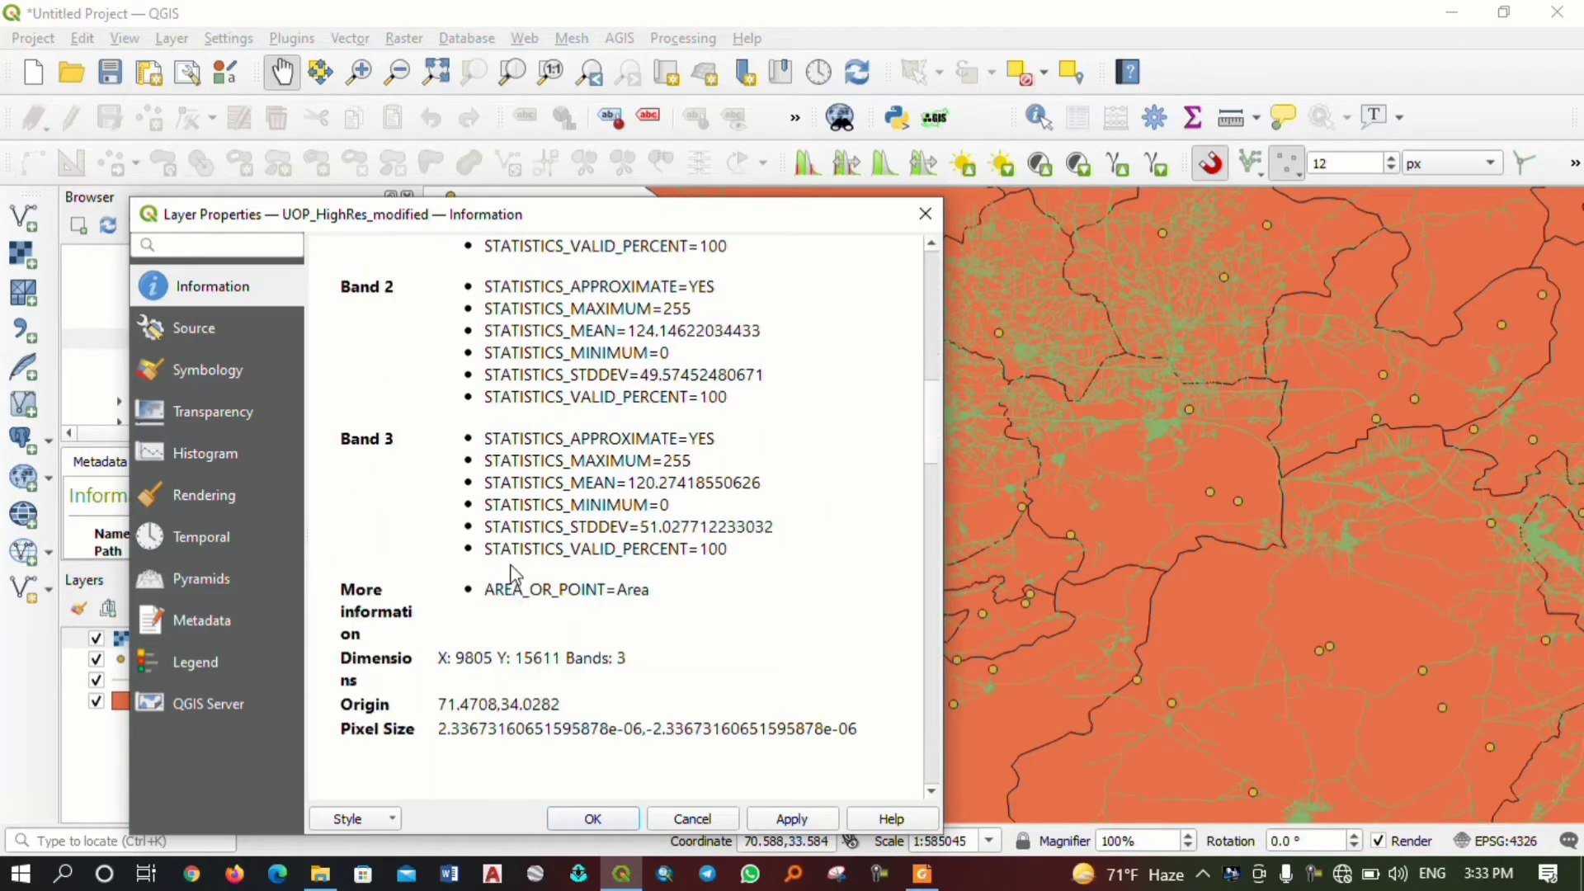
{"action": "scroll", "coordinate": [512, 570], "scroll_direction": "down", "scroll_amount": 8}
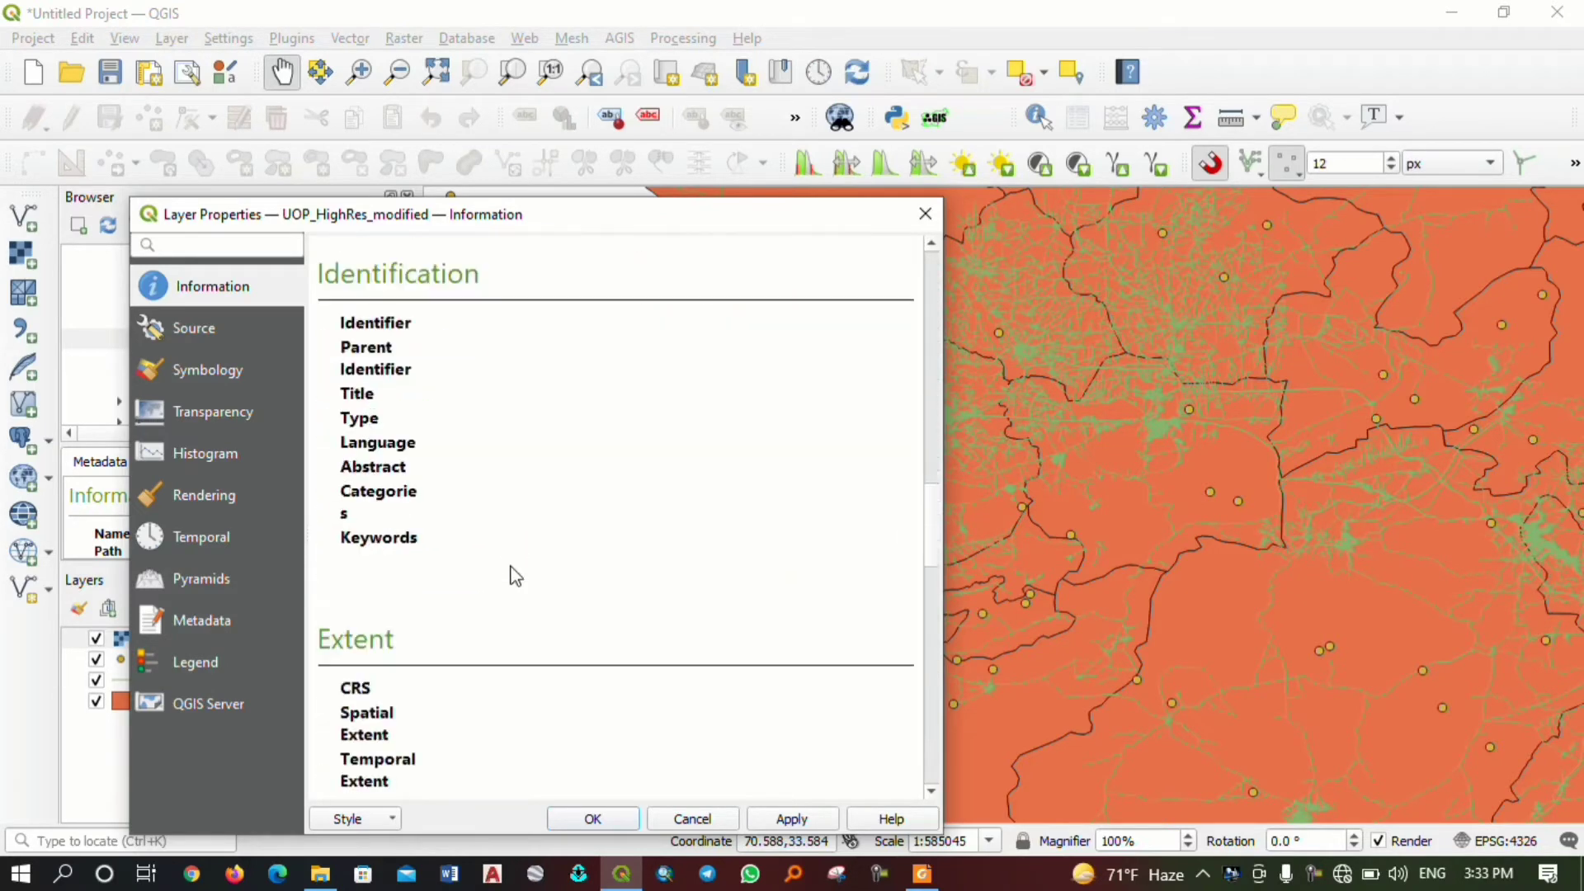
{"action": "scroll", "coordinate": [511, 571], "scroll_direction": "down", "scroll_amount": 2}
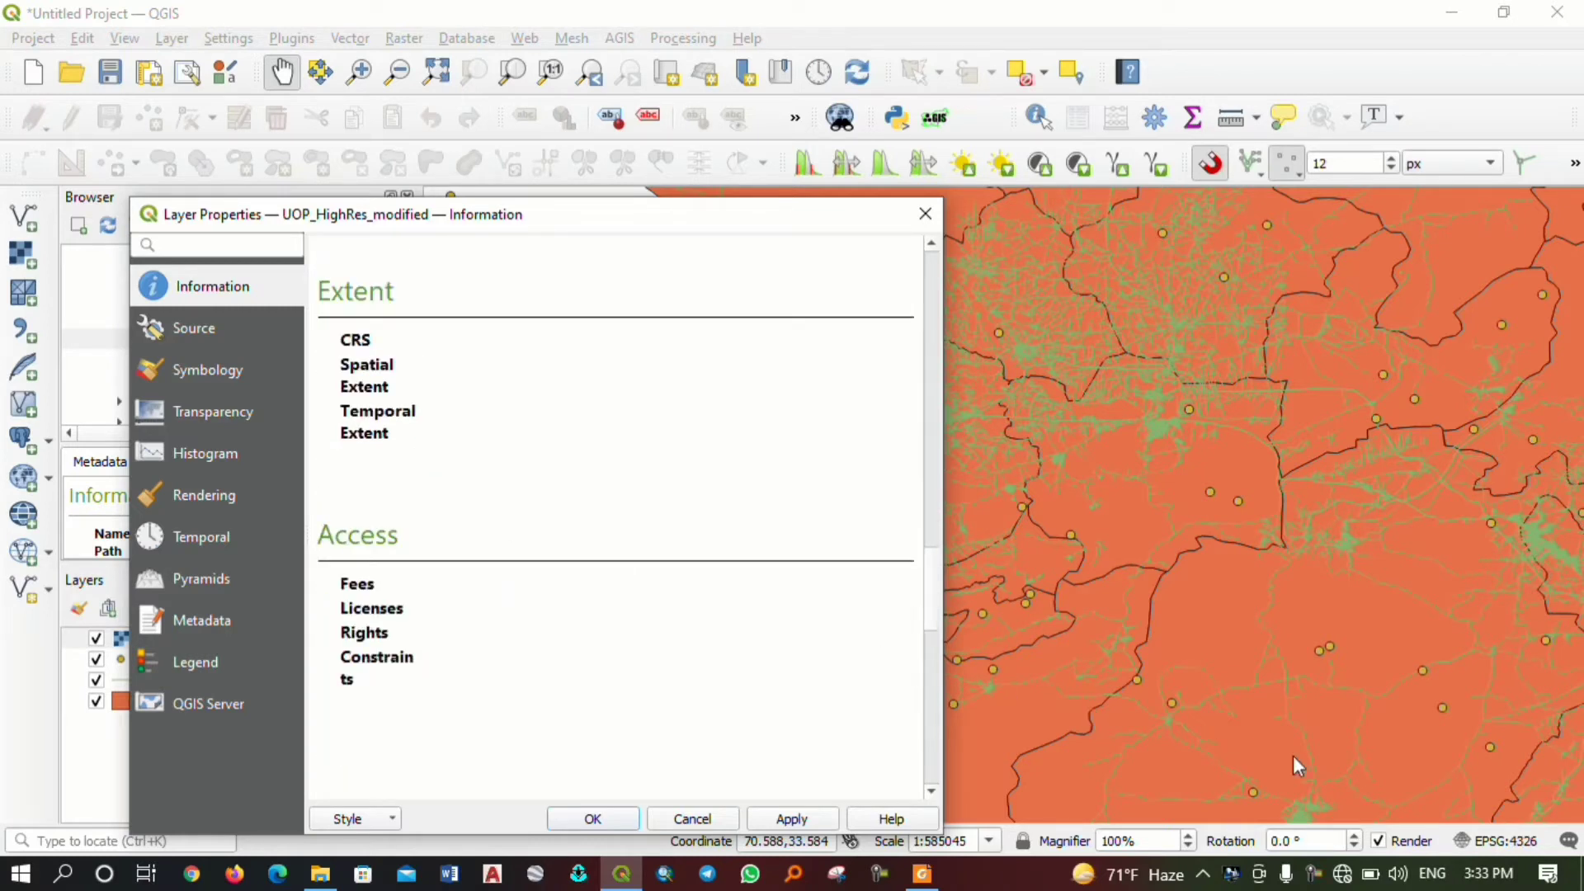
{"action": "left_click", "coordinate": [1315, 871]}
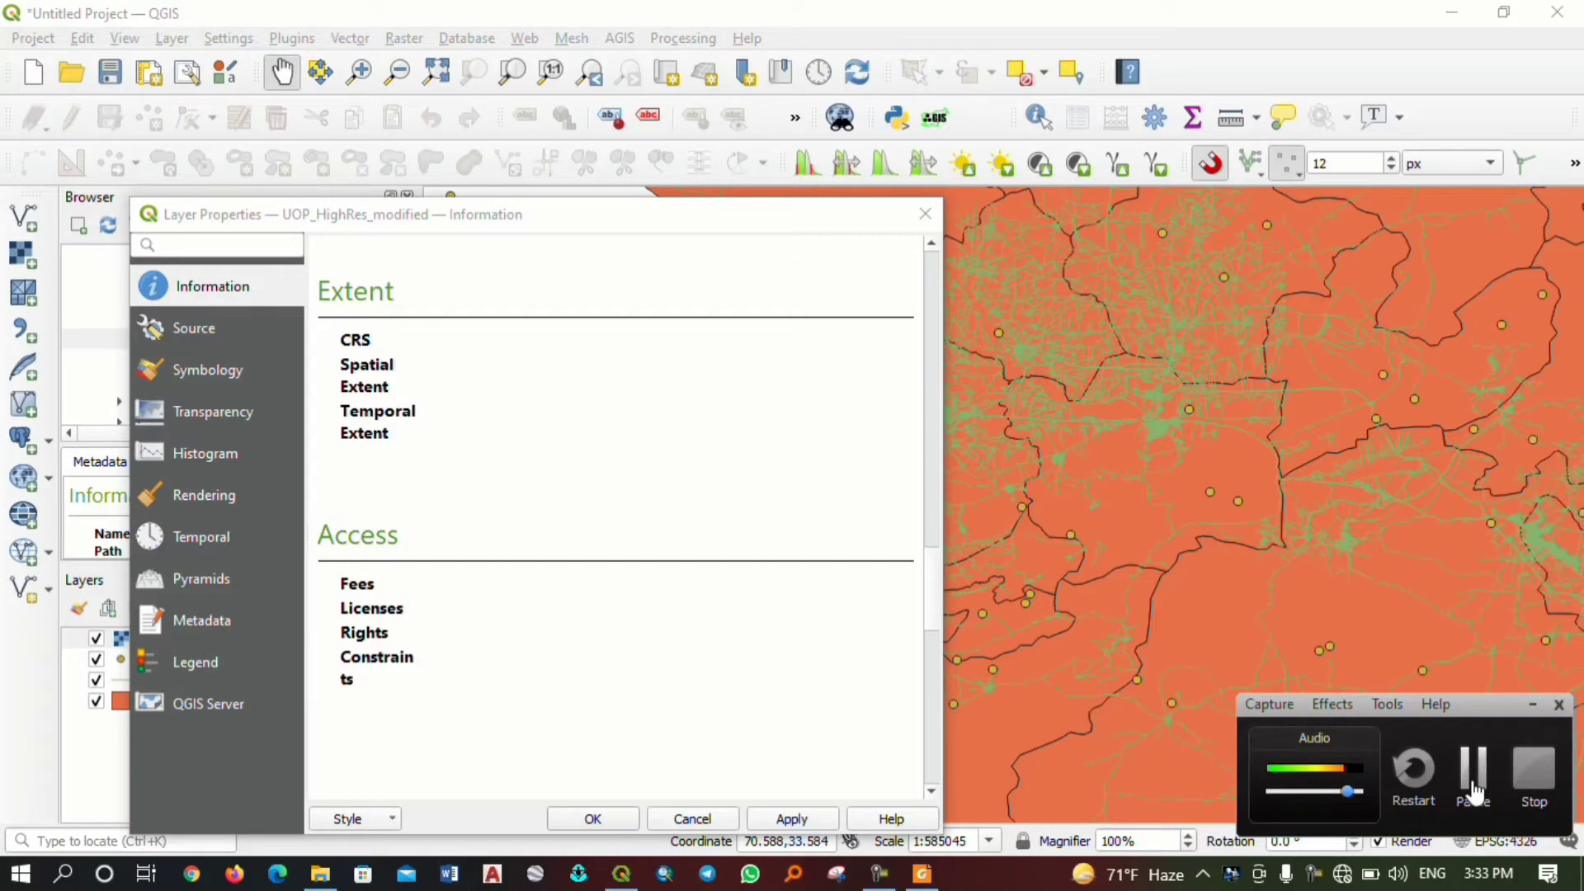
{"action": "left_click", "coordinate": [1473, 788]}
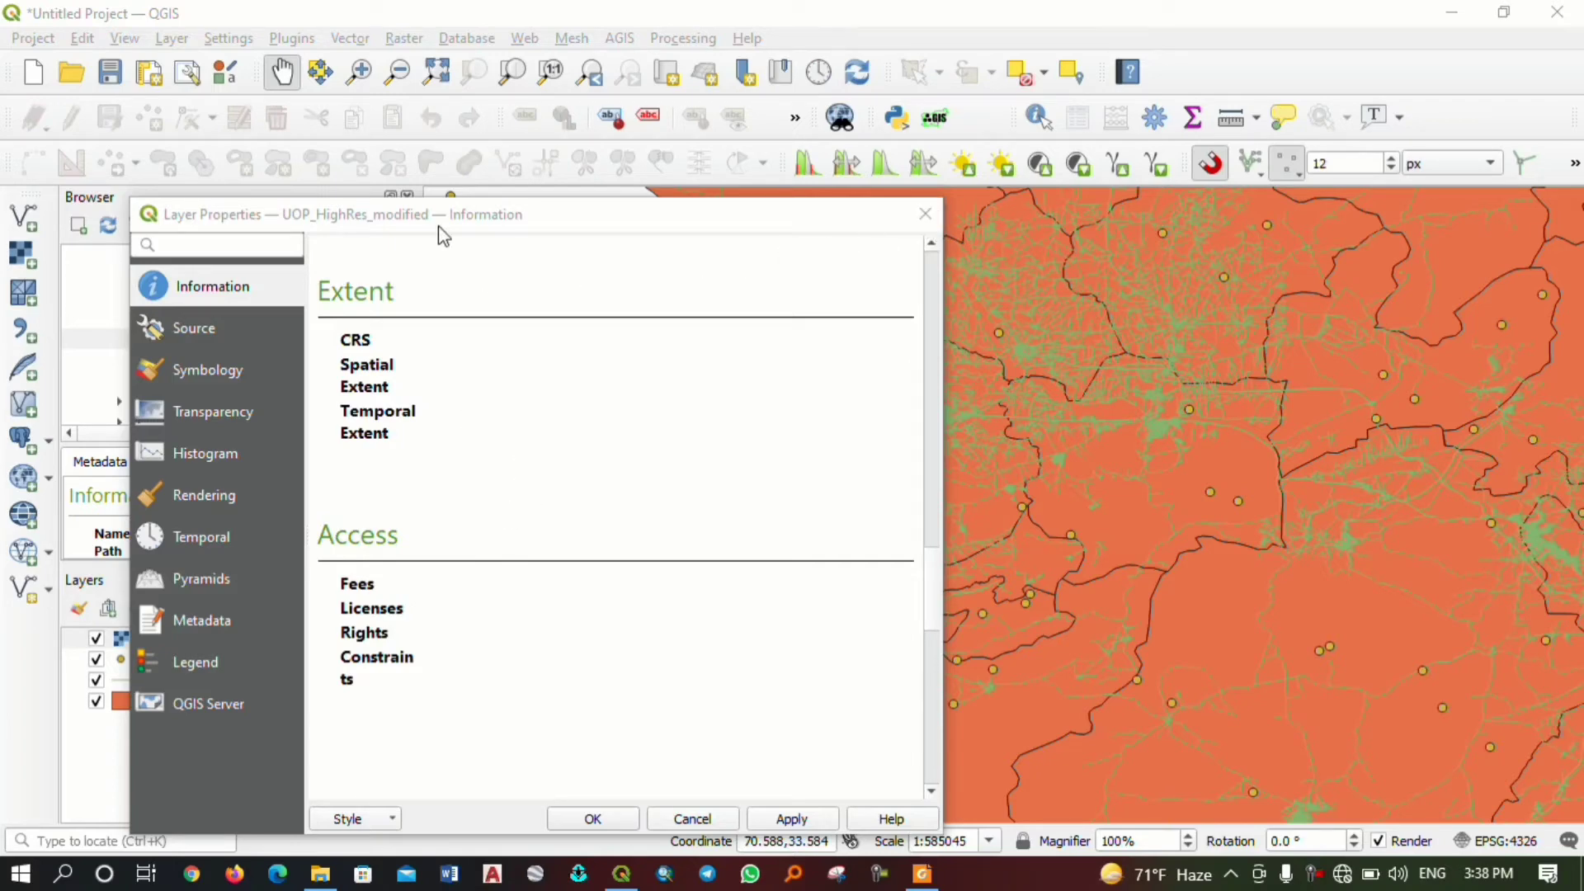
Close the raster's properties and look over the layer actions available for Pakistan District Boundaries and Pakistan Roads.
{"action": "left_click", "coordinate": [925, 214]}
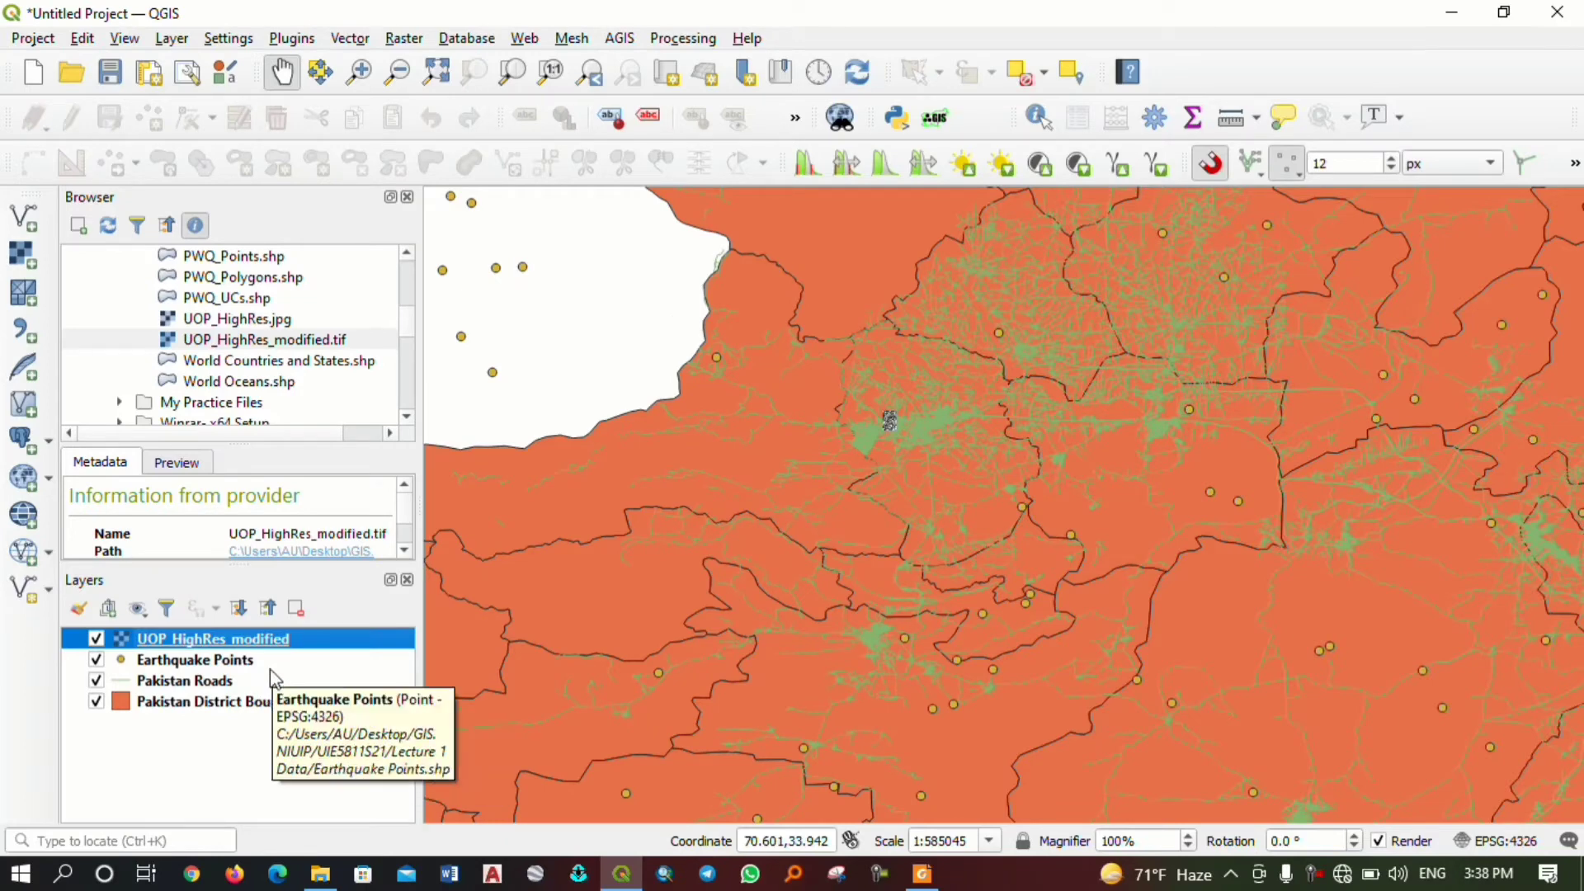
{"action": "right_click", "coordinate": [165, 700]}
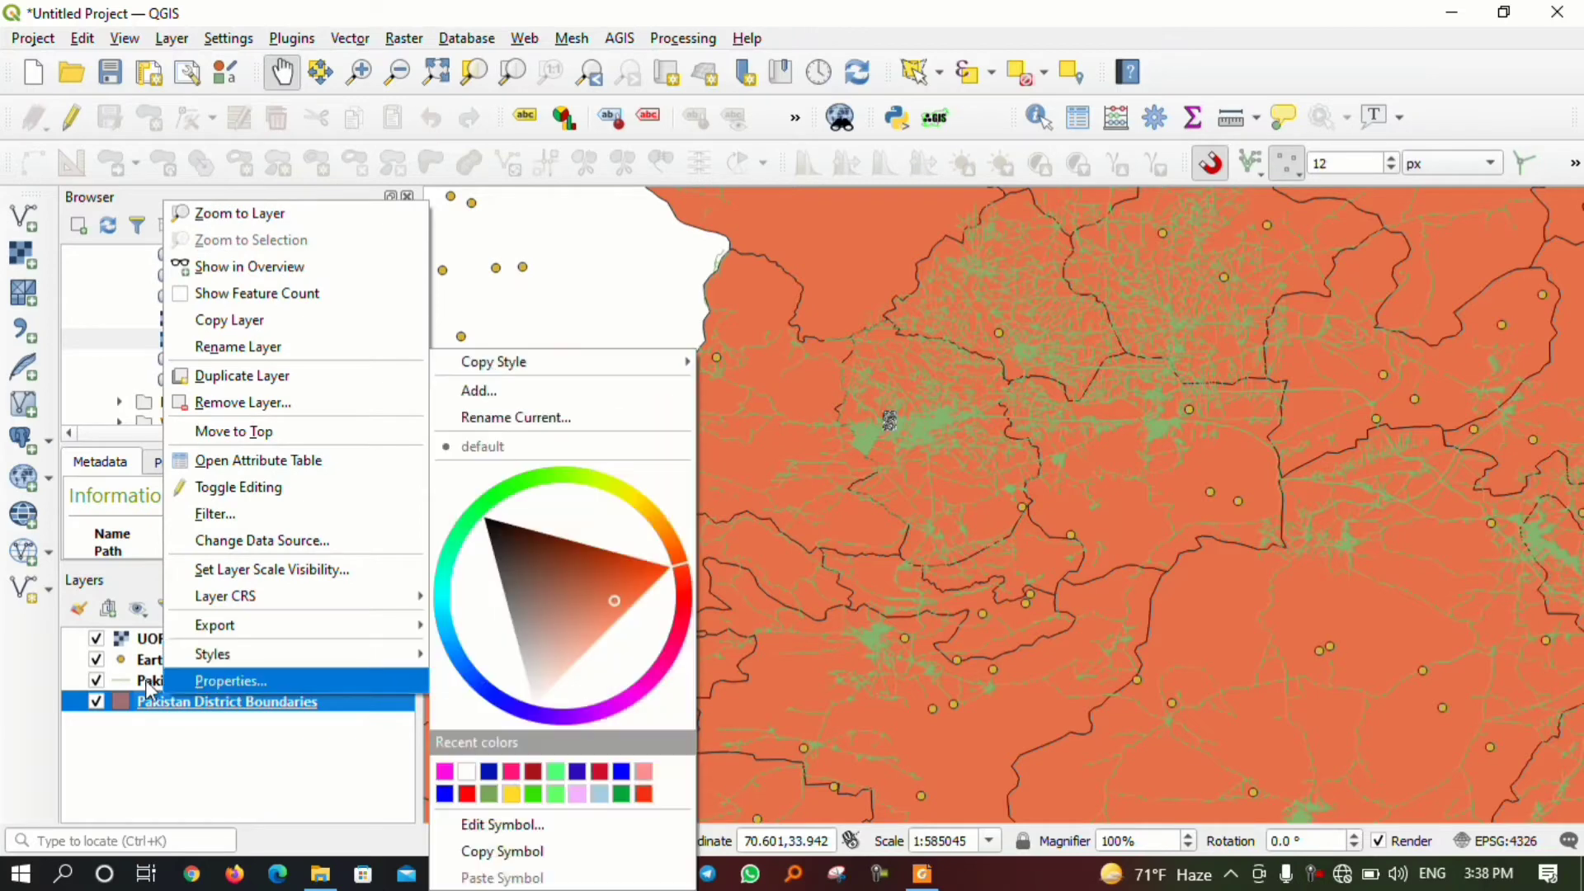
{"action": "left_click", "coordinate": [153, 683]}
{"action": "right_click", "coordinate": [152, 683]}
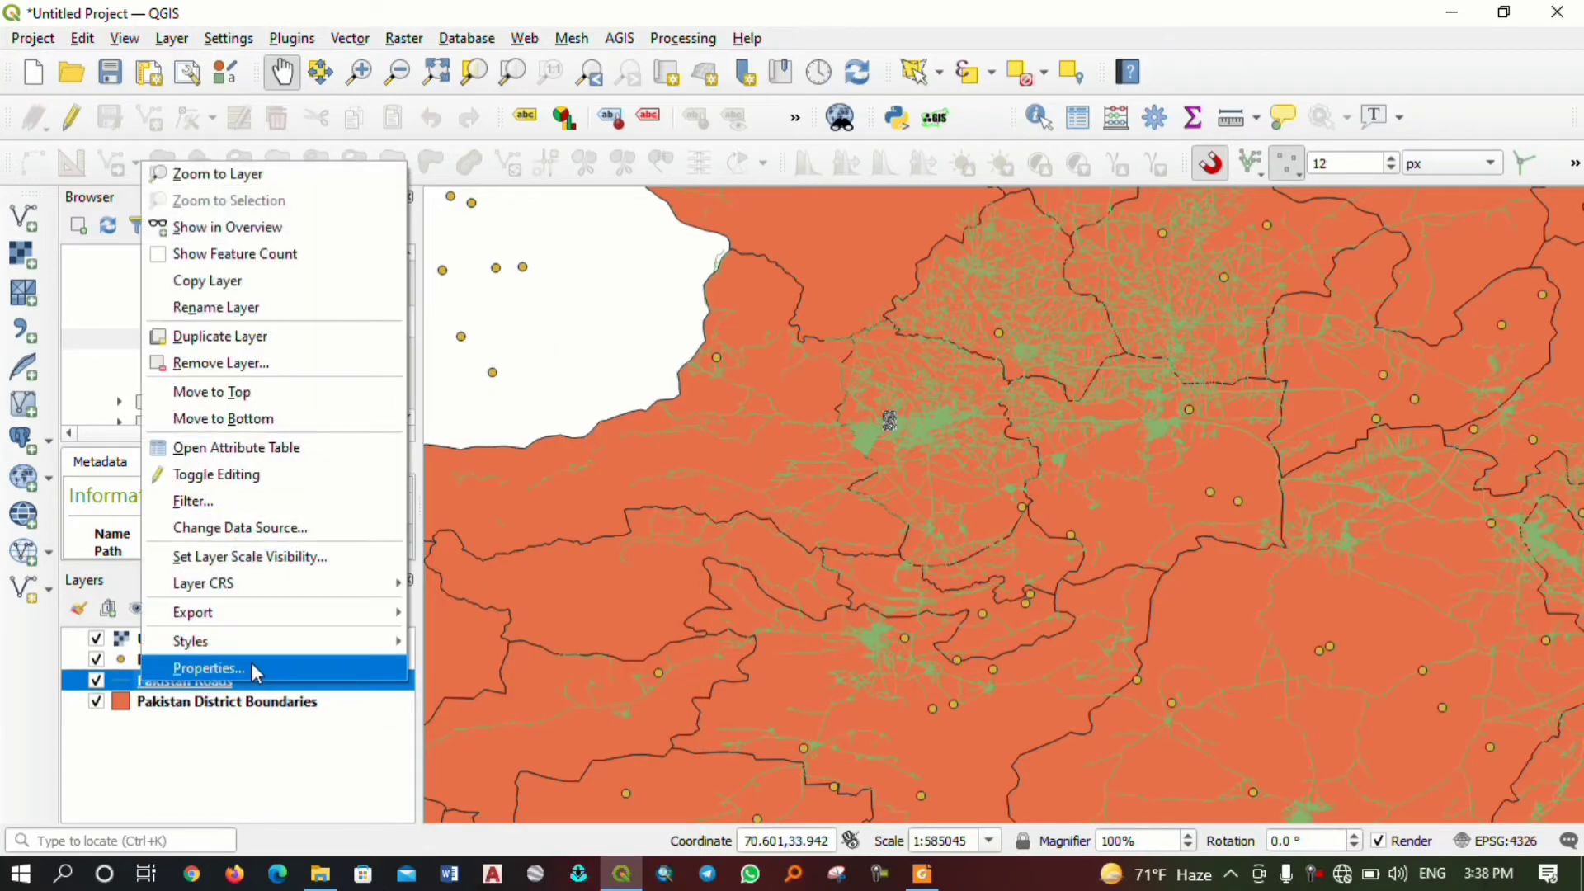
{"action": "left_click", "coordinate": [223, 776]}
{"action": "left_click", "coordinate": [223, 775]}
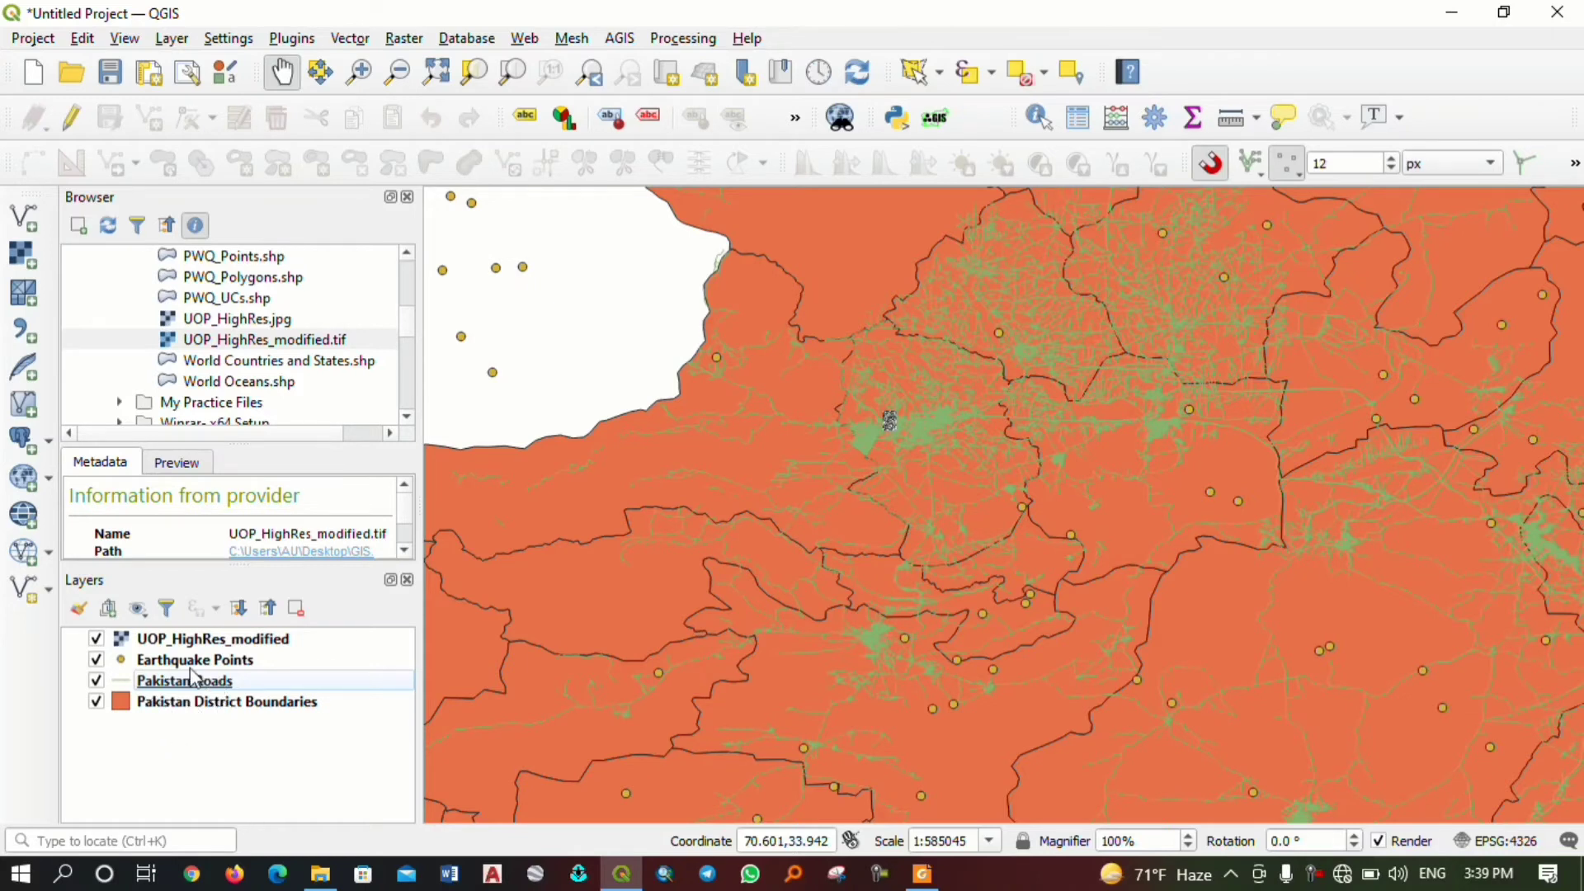
Open the Earthquake Points layer's properties directly from its name, view its information, and close them.
{"action": "left_click", "coordinate": [225, 668]}
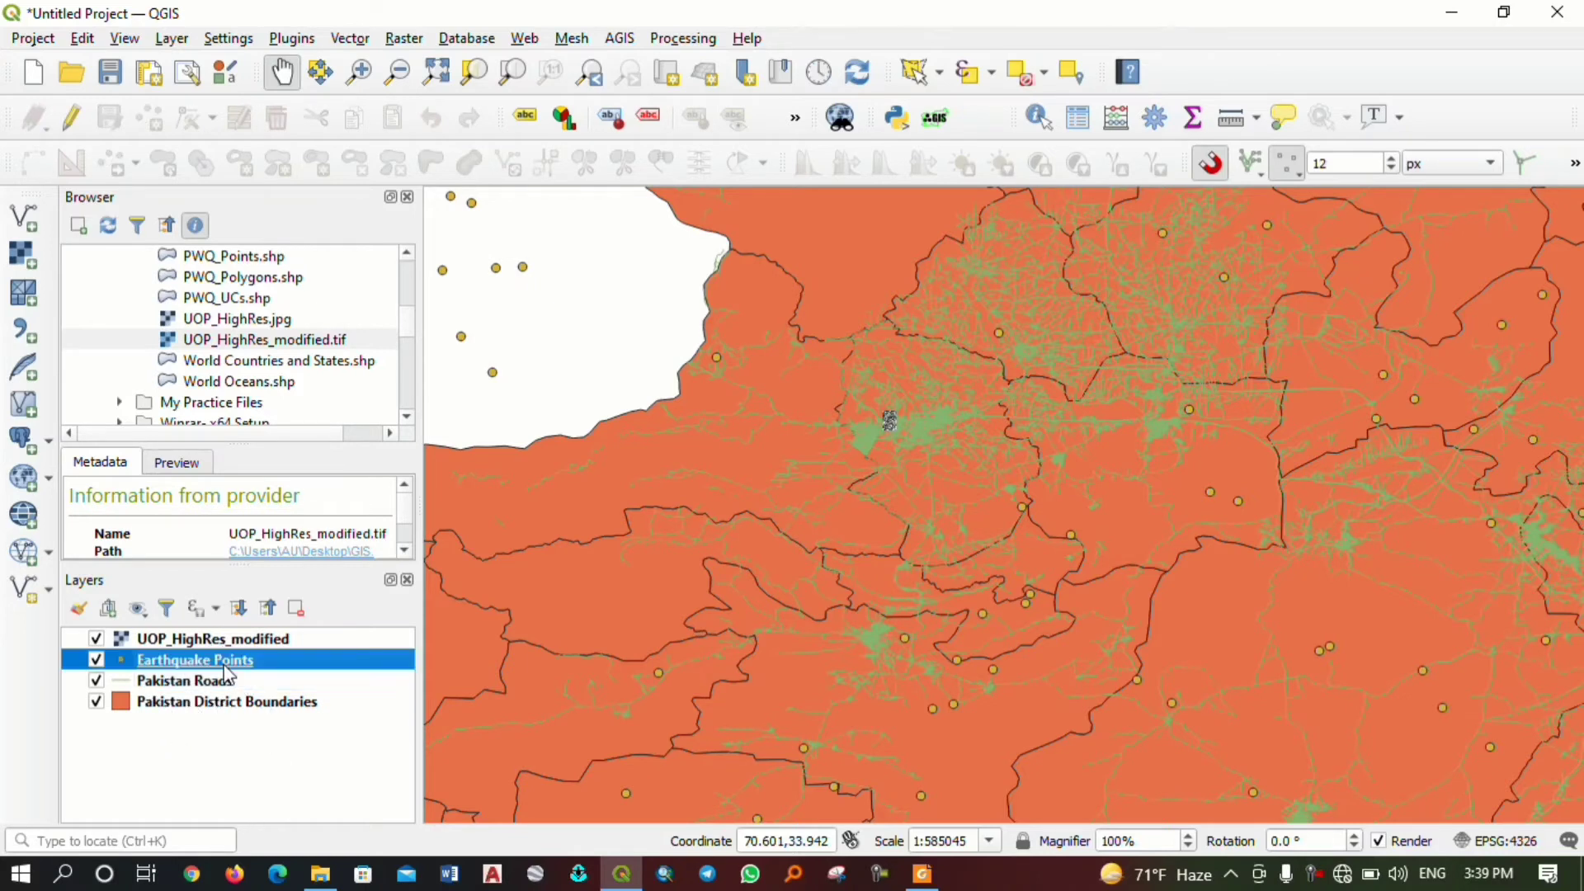
{"action": "double_click", "coordinate": [224, 667]}
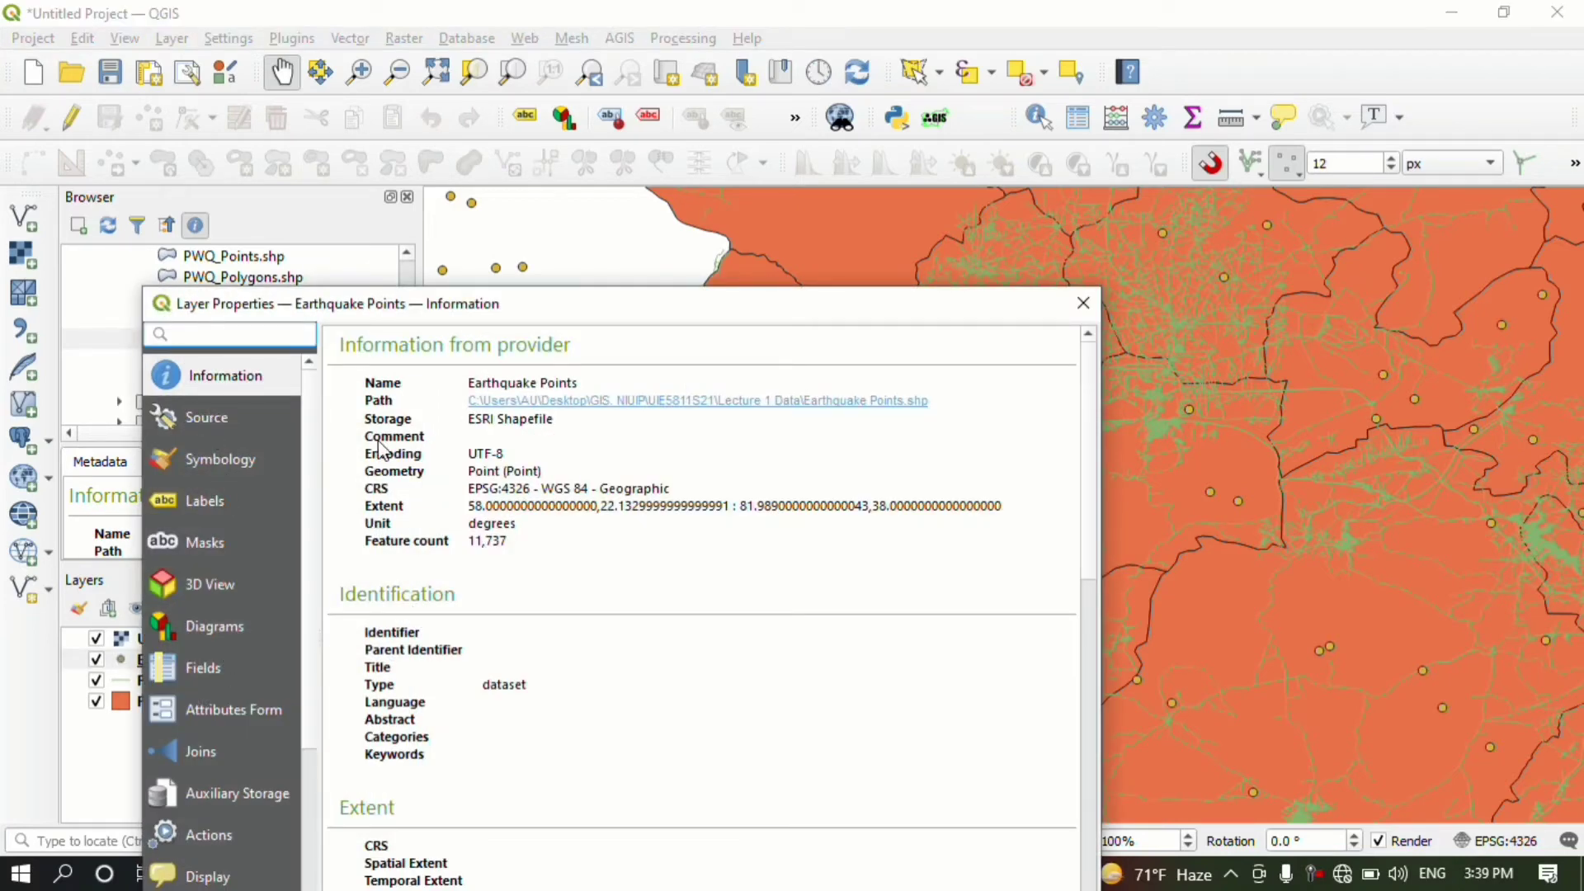
{"action": "left_click_drag", "start_coordinate": [574, 314], "coordinate": [772, 96]}
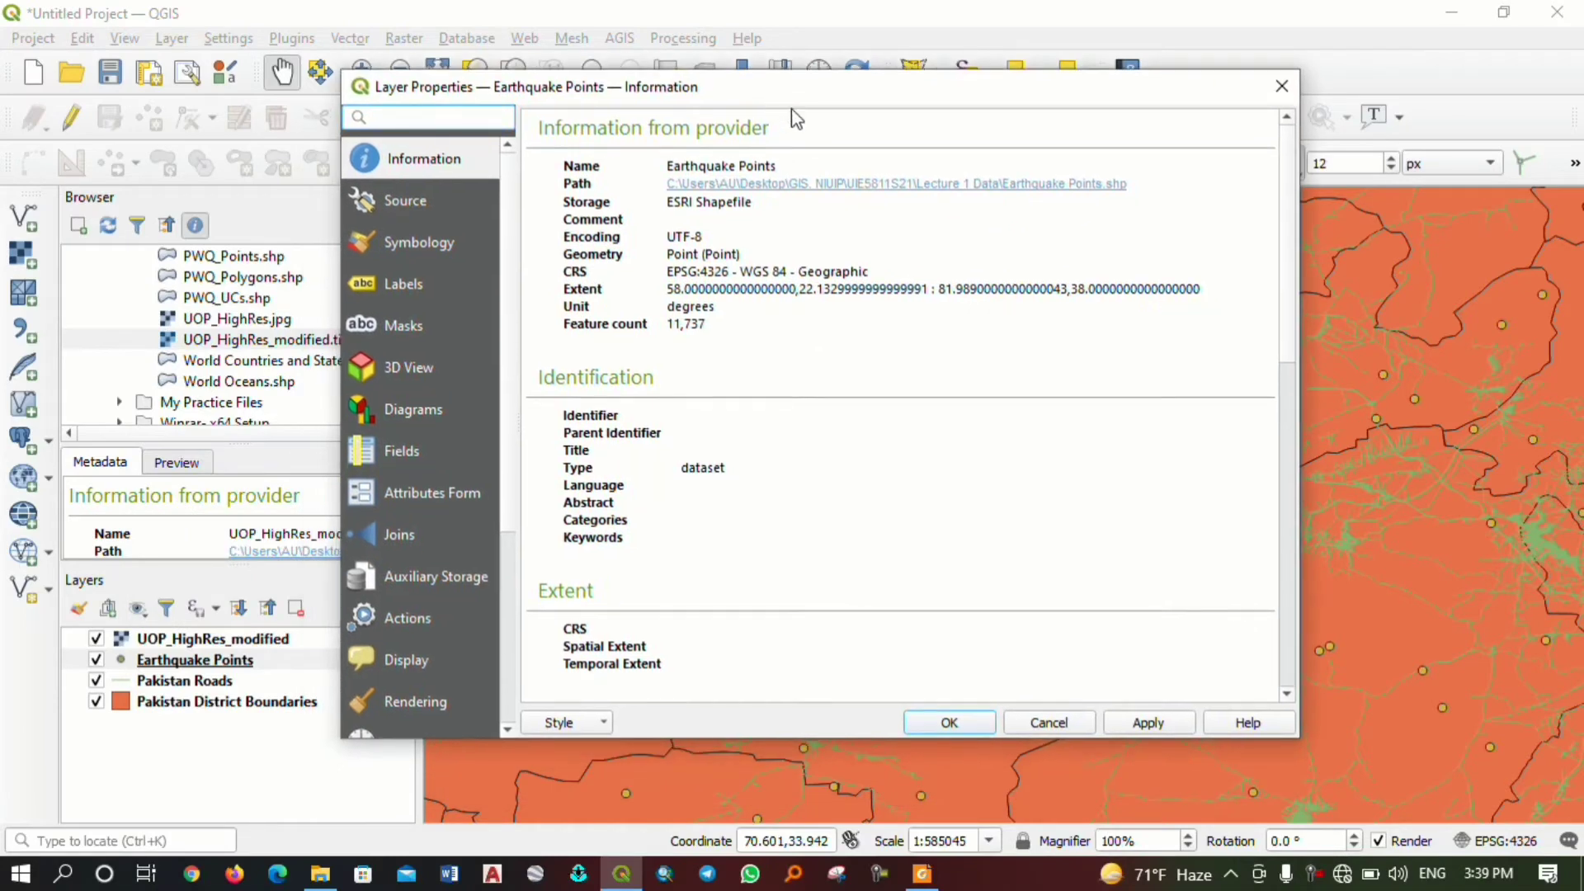
{"action": "left_click", "coordinate": [1281, 88]}
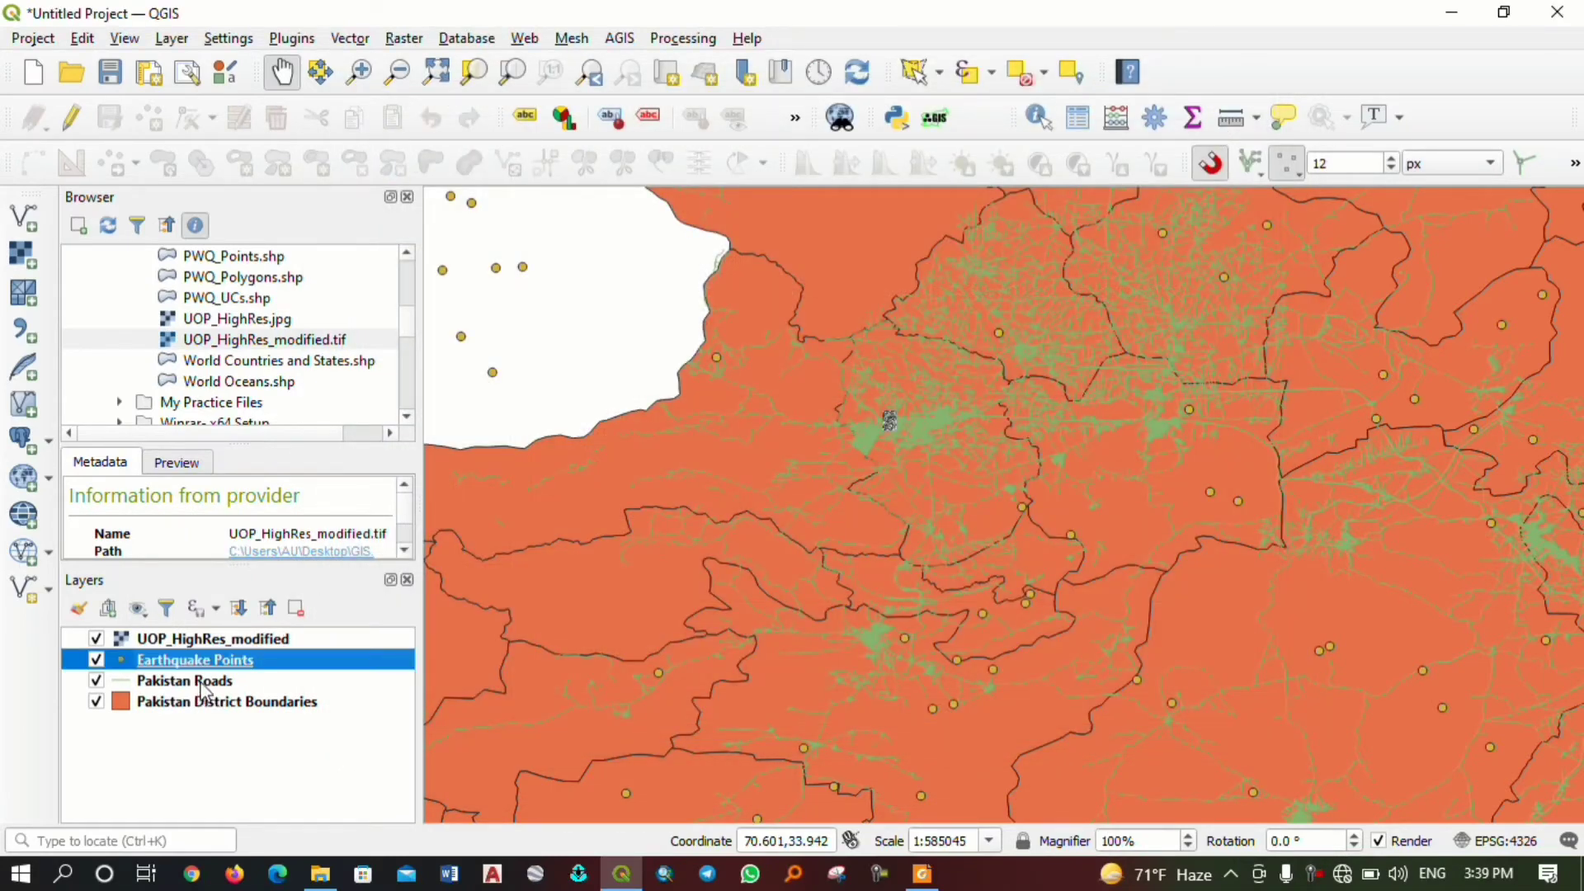
Open the Pakistan Roads properties, look through the Source, Symbology and Masks settings, return to Information, and close them.
{"action": "left_click", "coordinate": [206, 687]}
{"action": "double_click", "coordinate": [206, 687]}
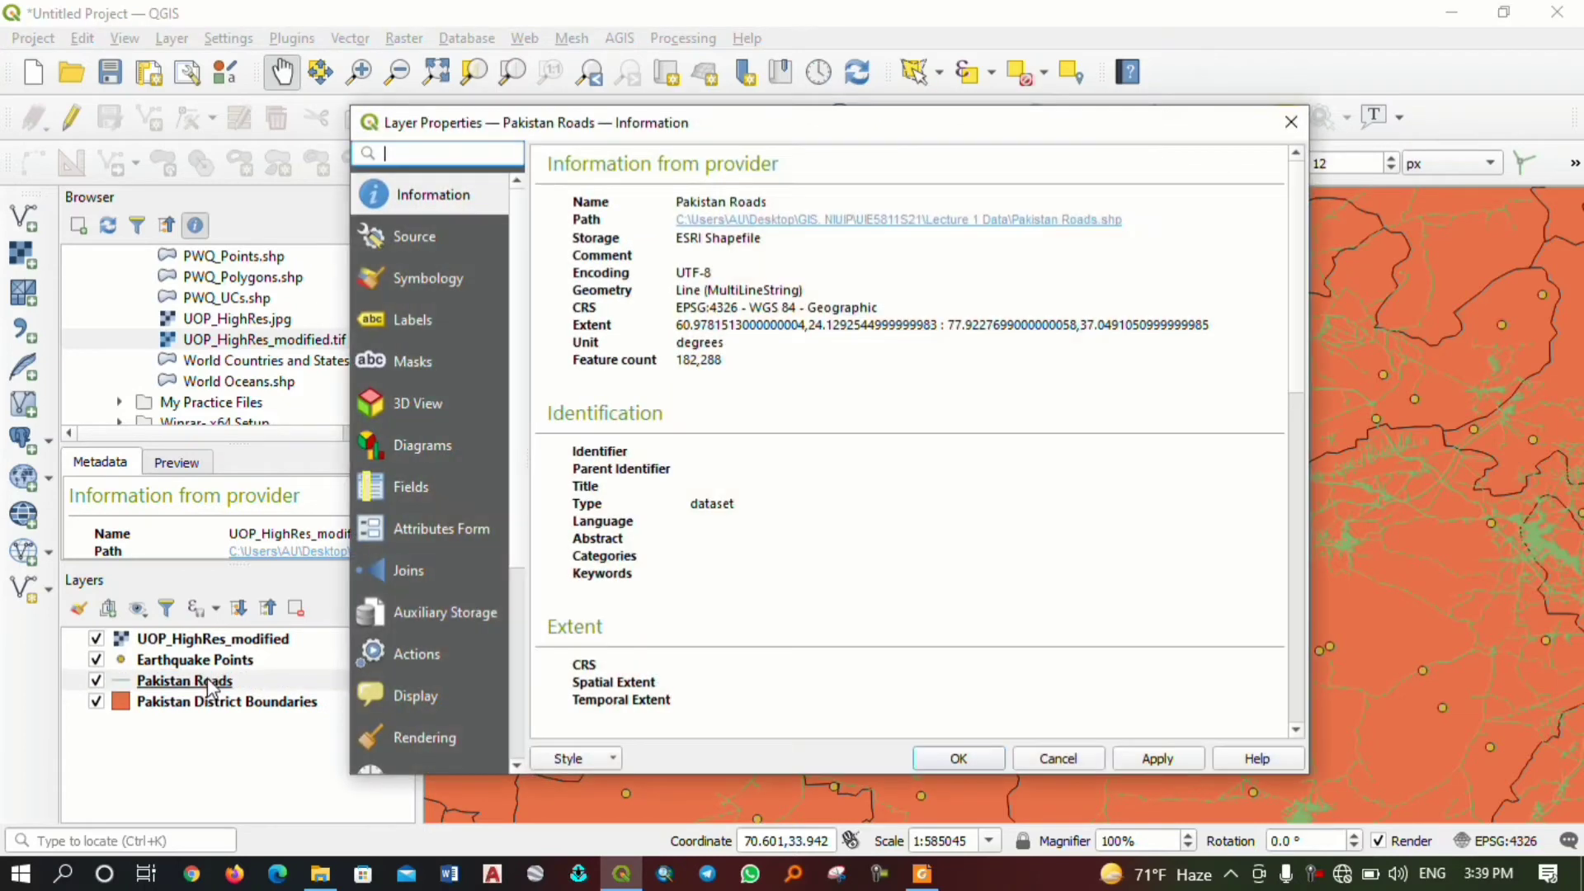
{"action": "scroll", "coordinate": [558, 340], "scroll_direction": "down", "scroll_amount": 5}
{"action": "scroll", "coordinate": [557, 350], "scroll_direction": "up", "scroll_amount": 5}
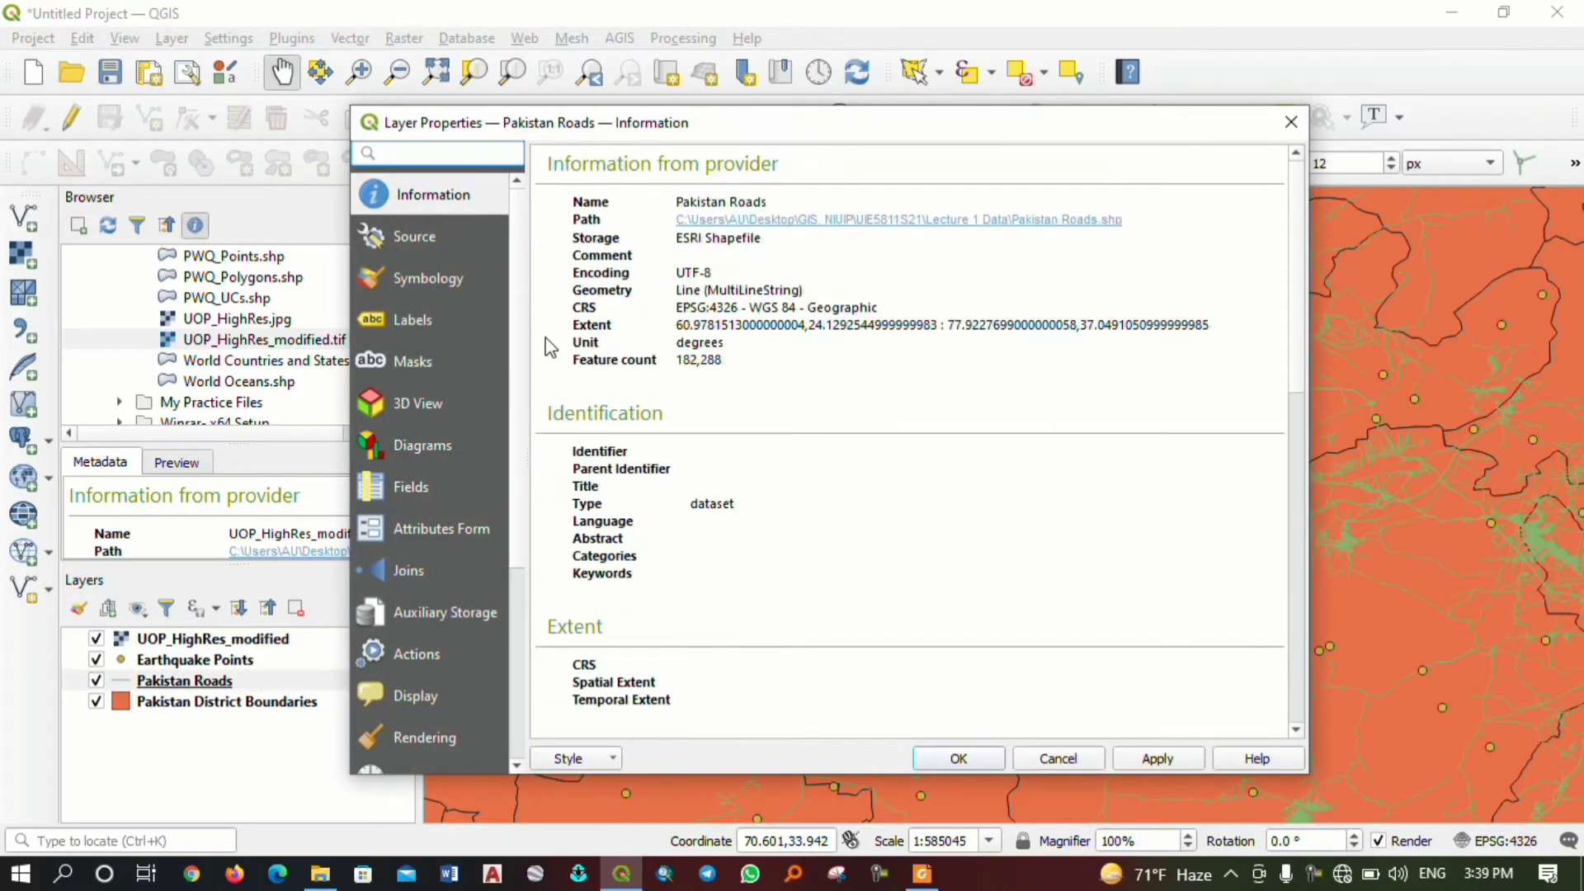
{"action": "left_click", "coordinate": [379, 239]}
{"action": "left_click", "coordinate": [411, 282]}
{"action": "left_click", "coordinate": [422, 360]}
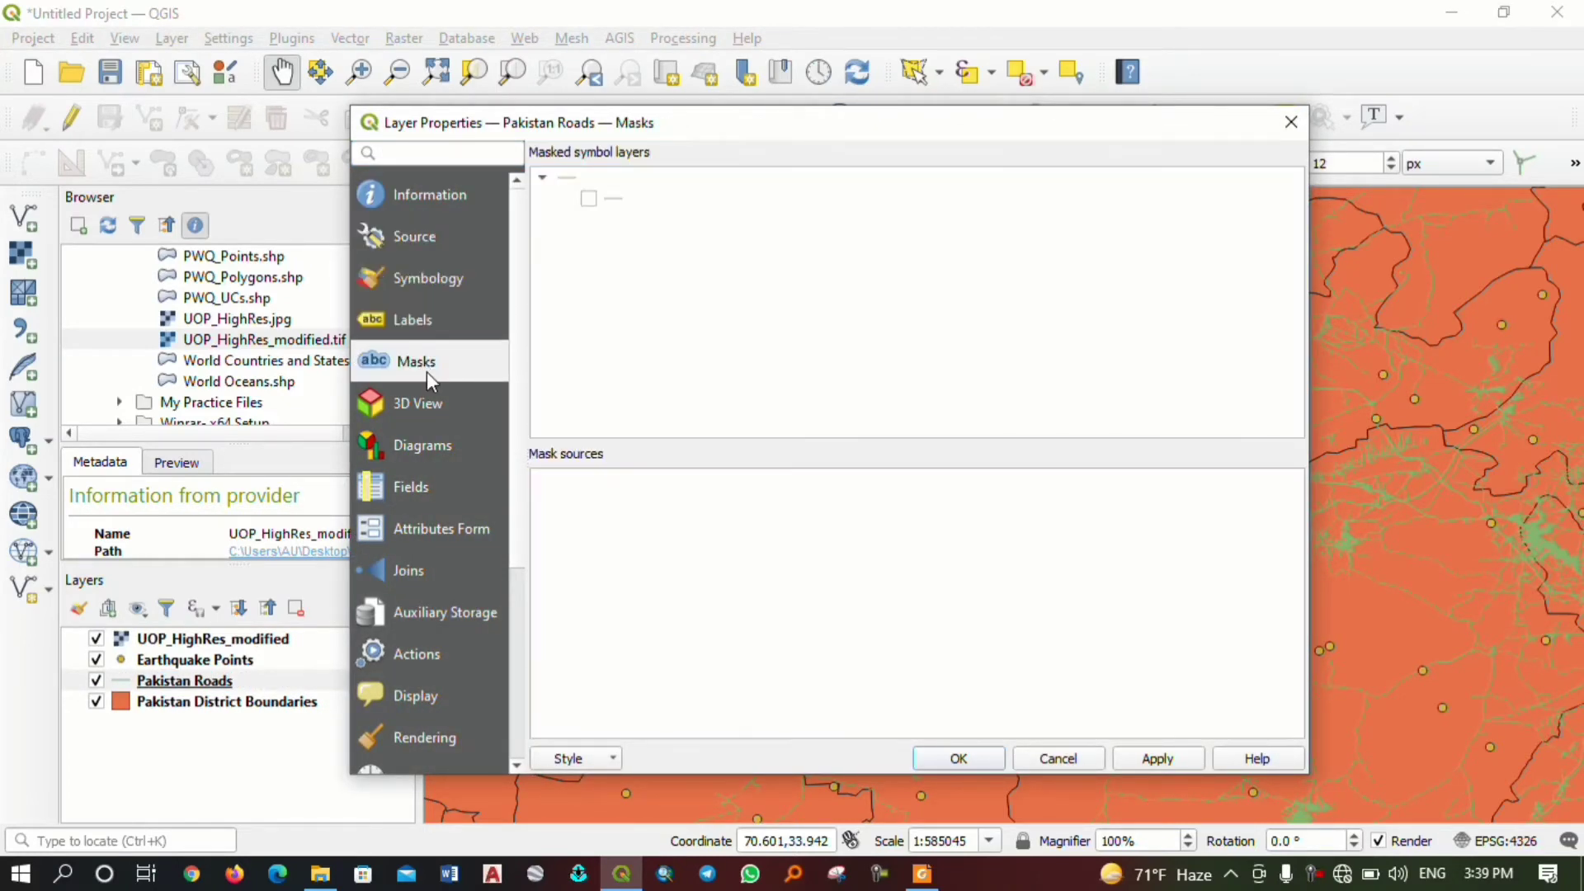
{"action": "left_click", "coordinate": [407, 202]}
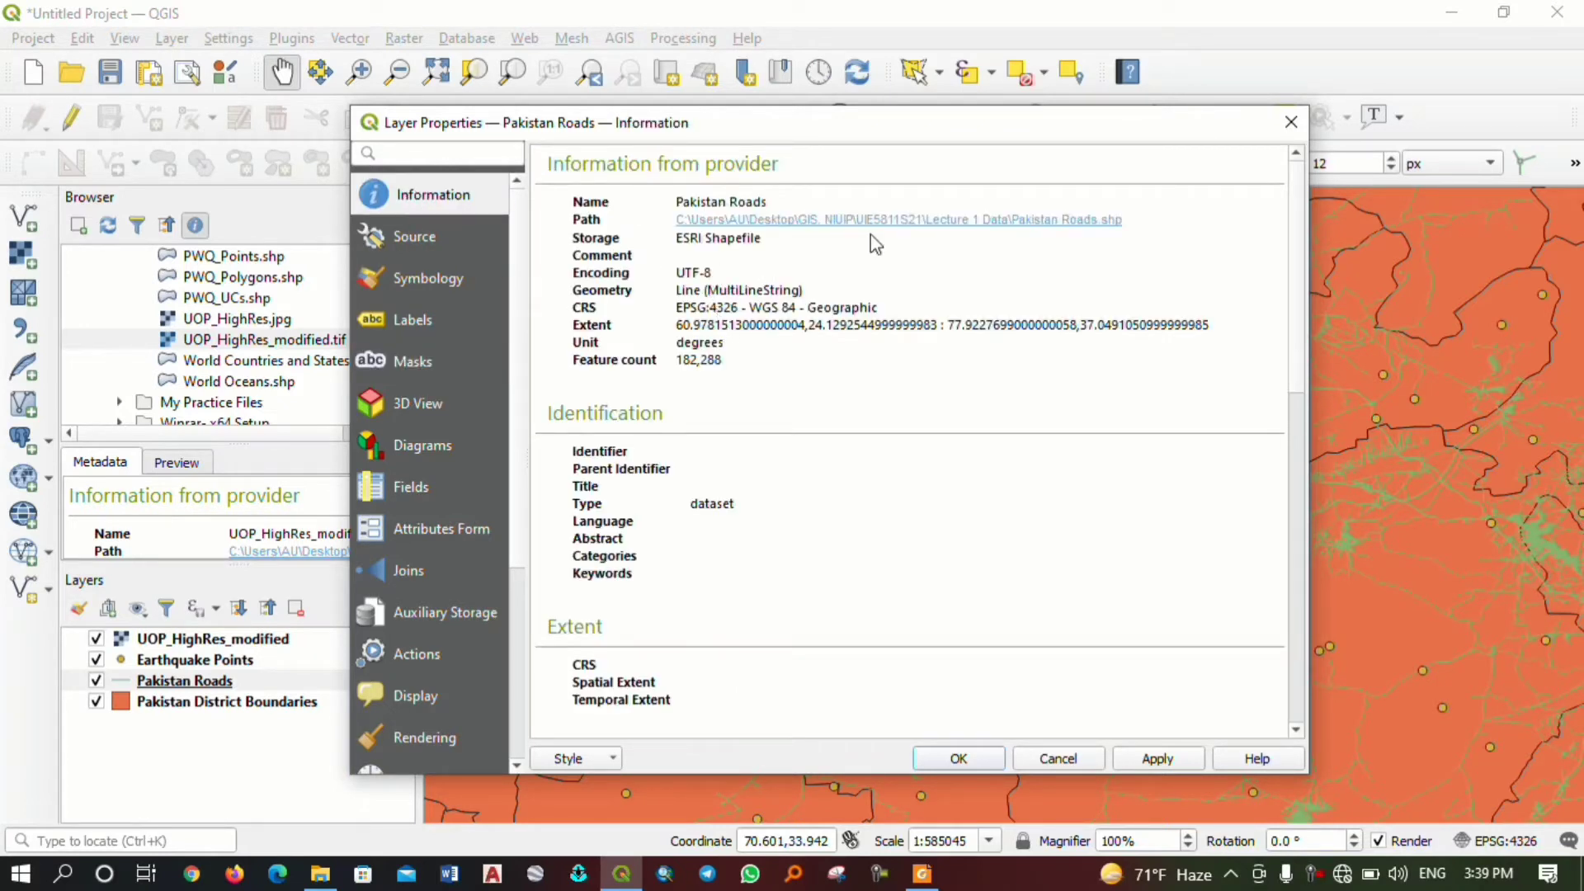
{"action": "left_click", "coordinate": [1290, 123]}
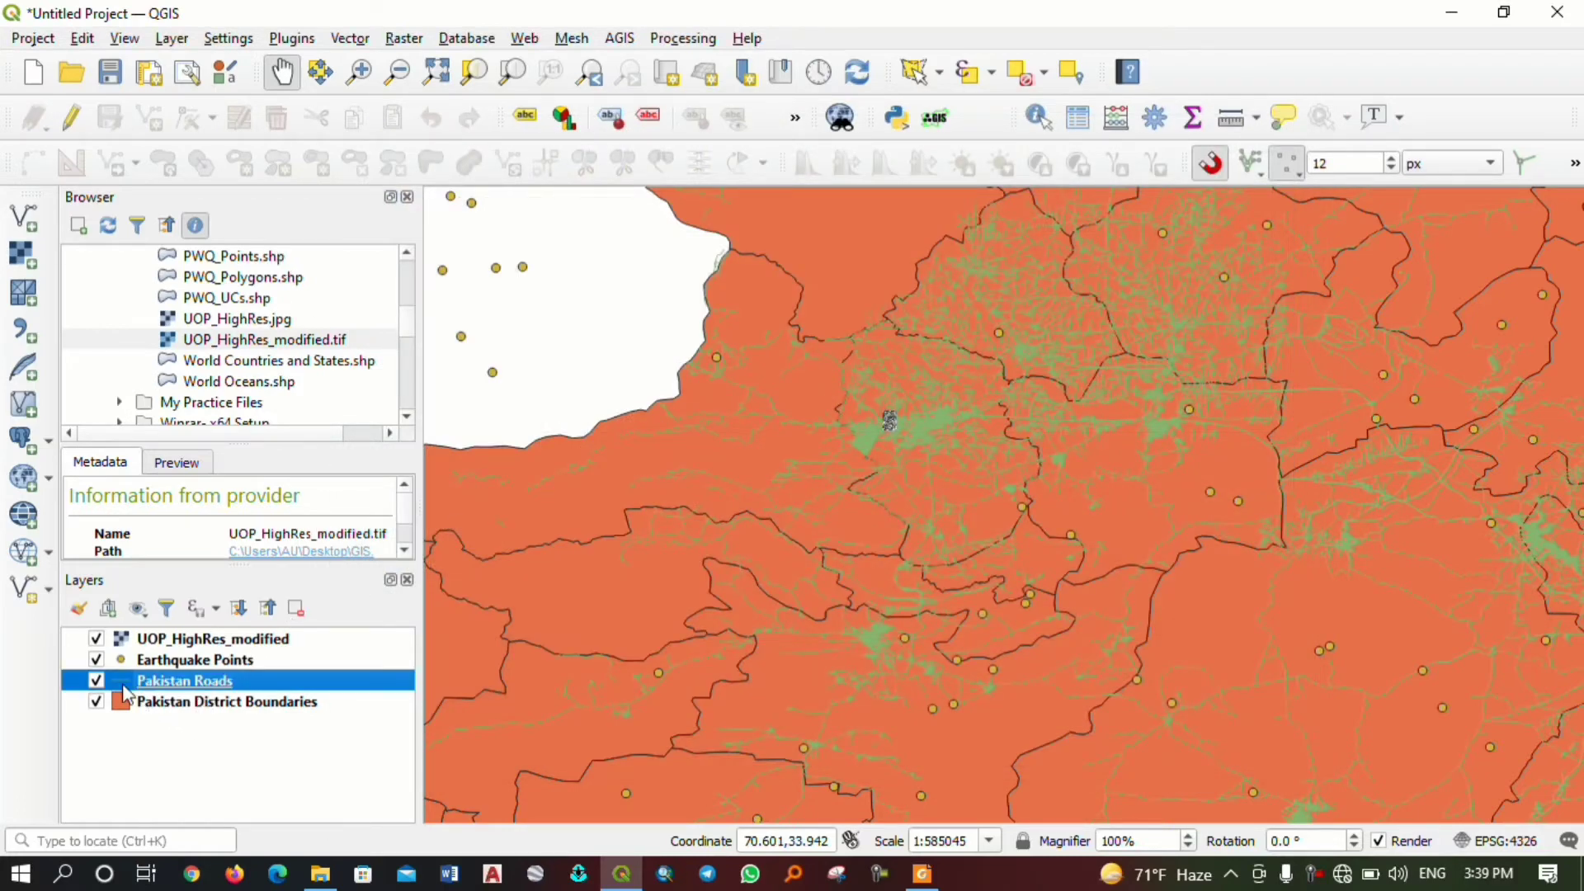
Reopen the Pakistan Roads properties, examine the Source settings and the available symbology renderer types, and close without changes.
{"action": "double_click", "coordinate": [186, 683]}
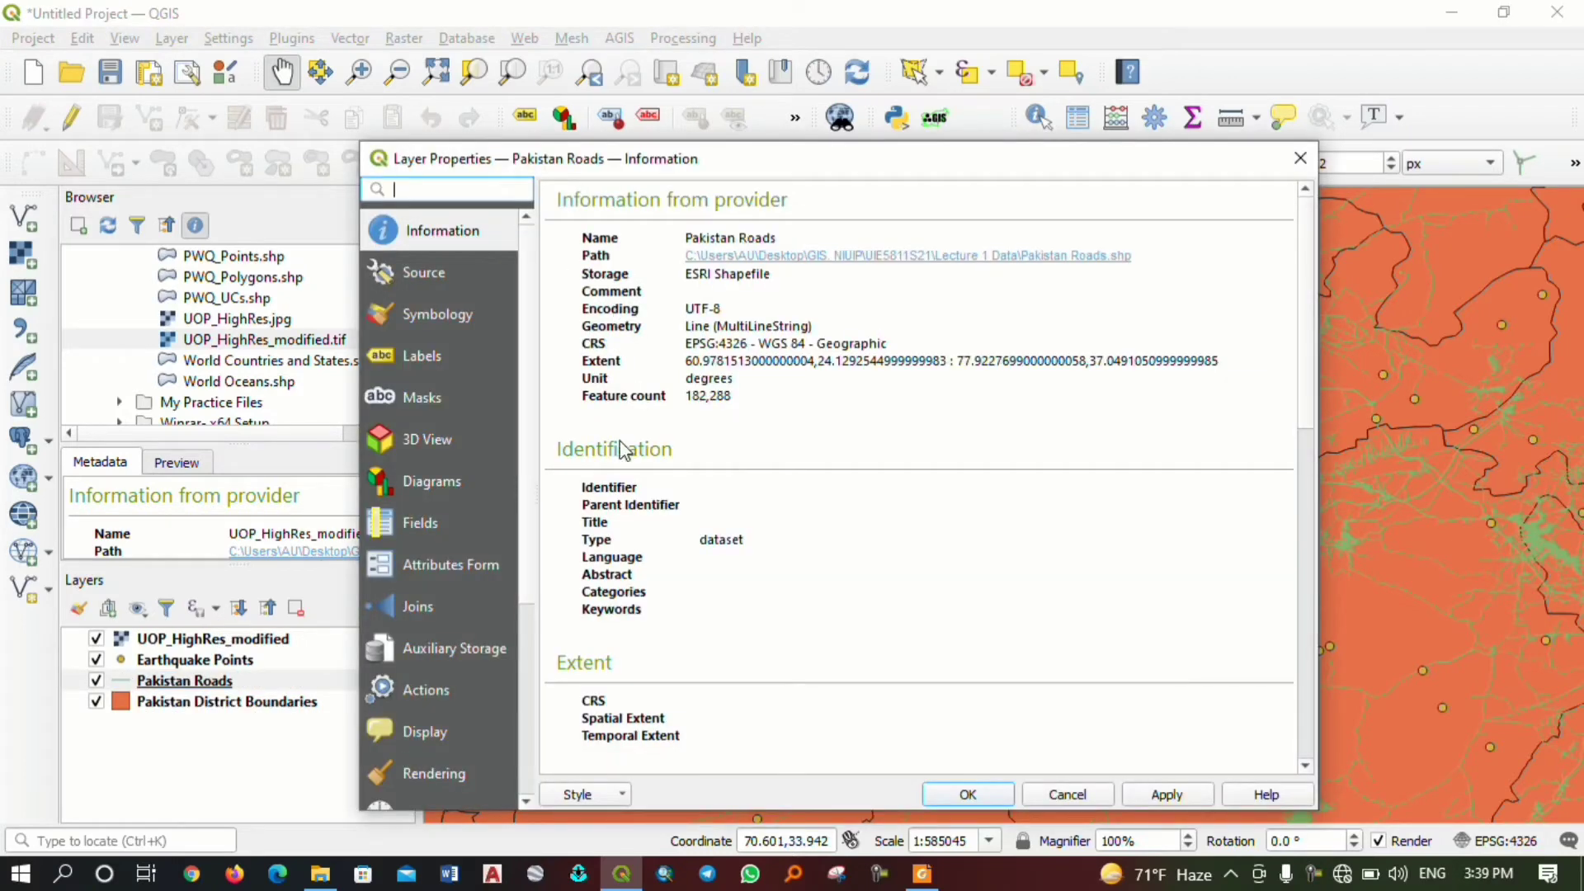
{"action": "left_click", "coordinate": [433, 276]}
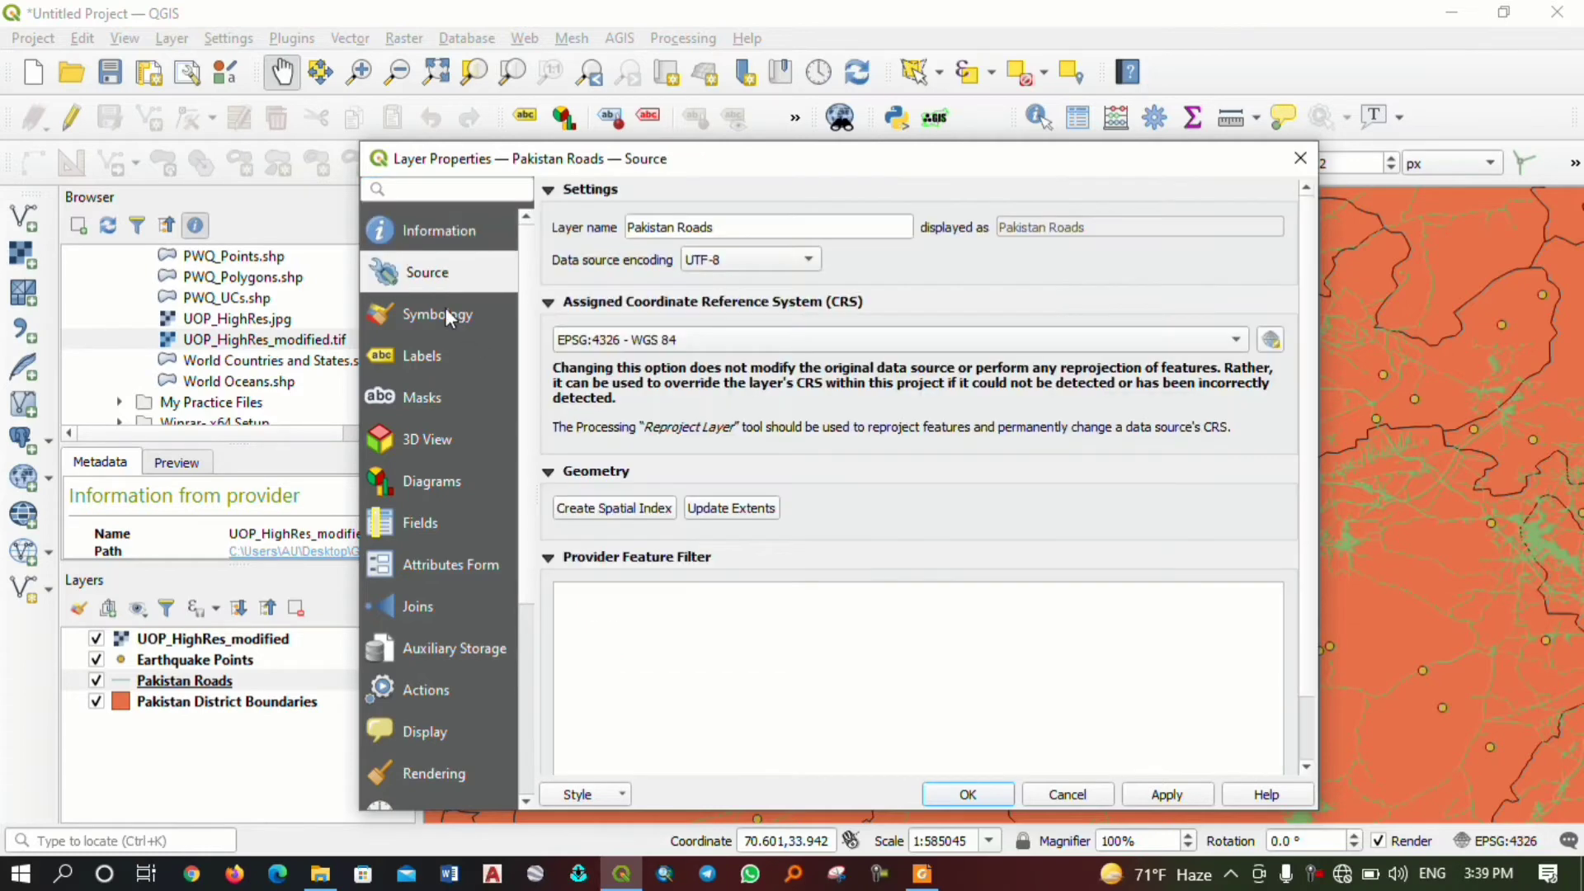
{"action": "left_click", "coordinate": [448, 319]}
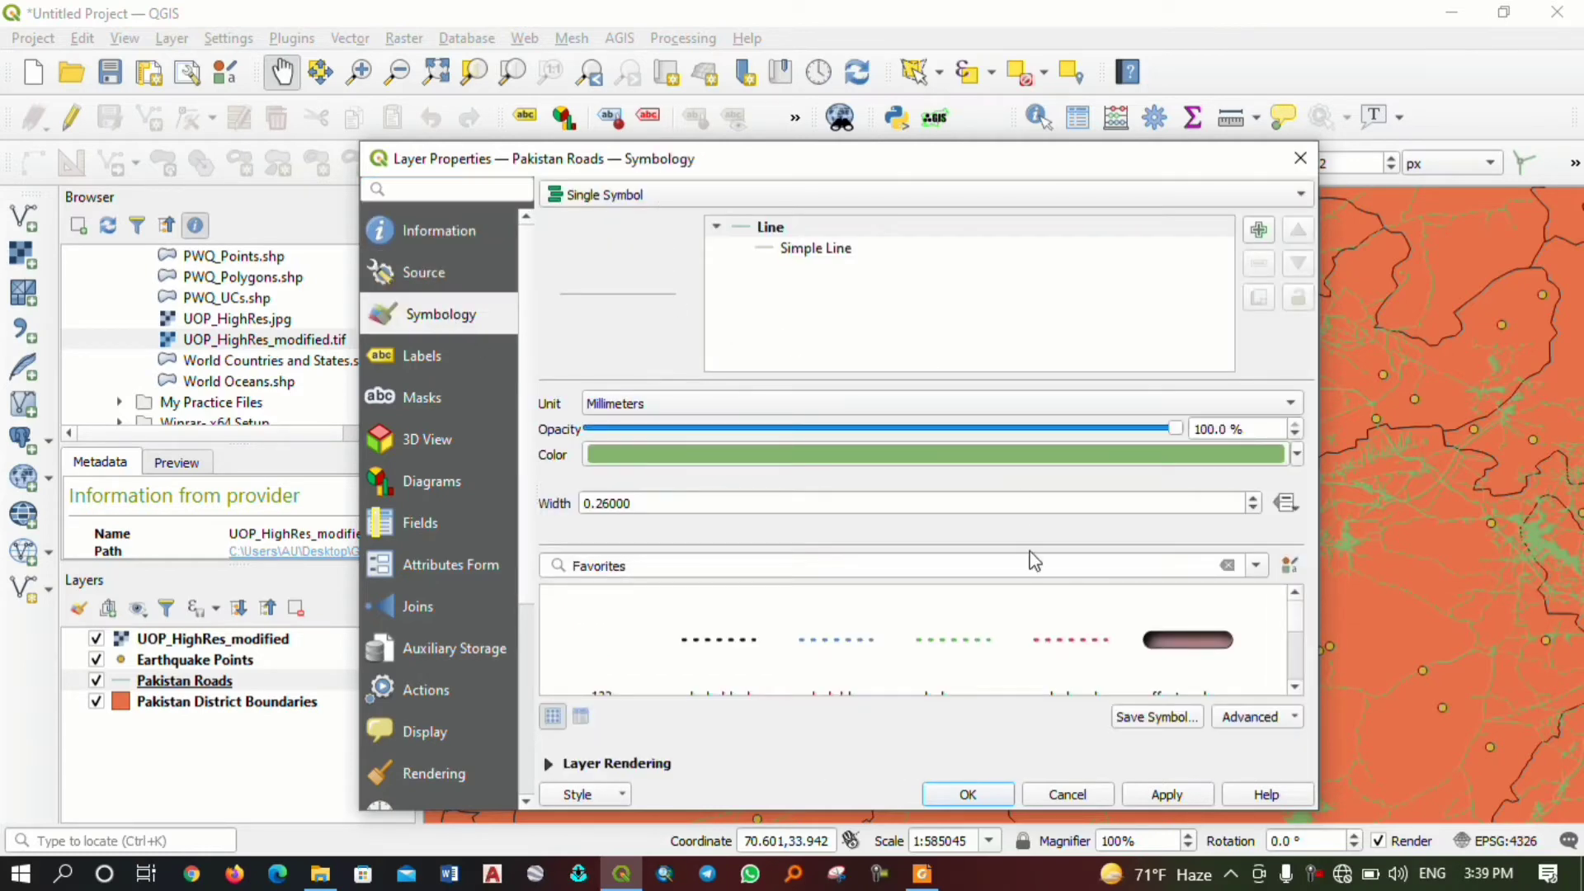
{"action": "left_click", "coordinate": [724, 198]}
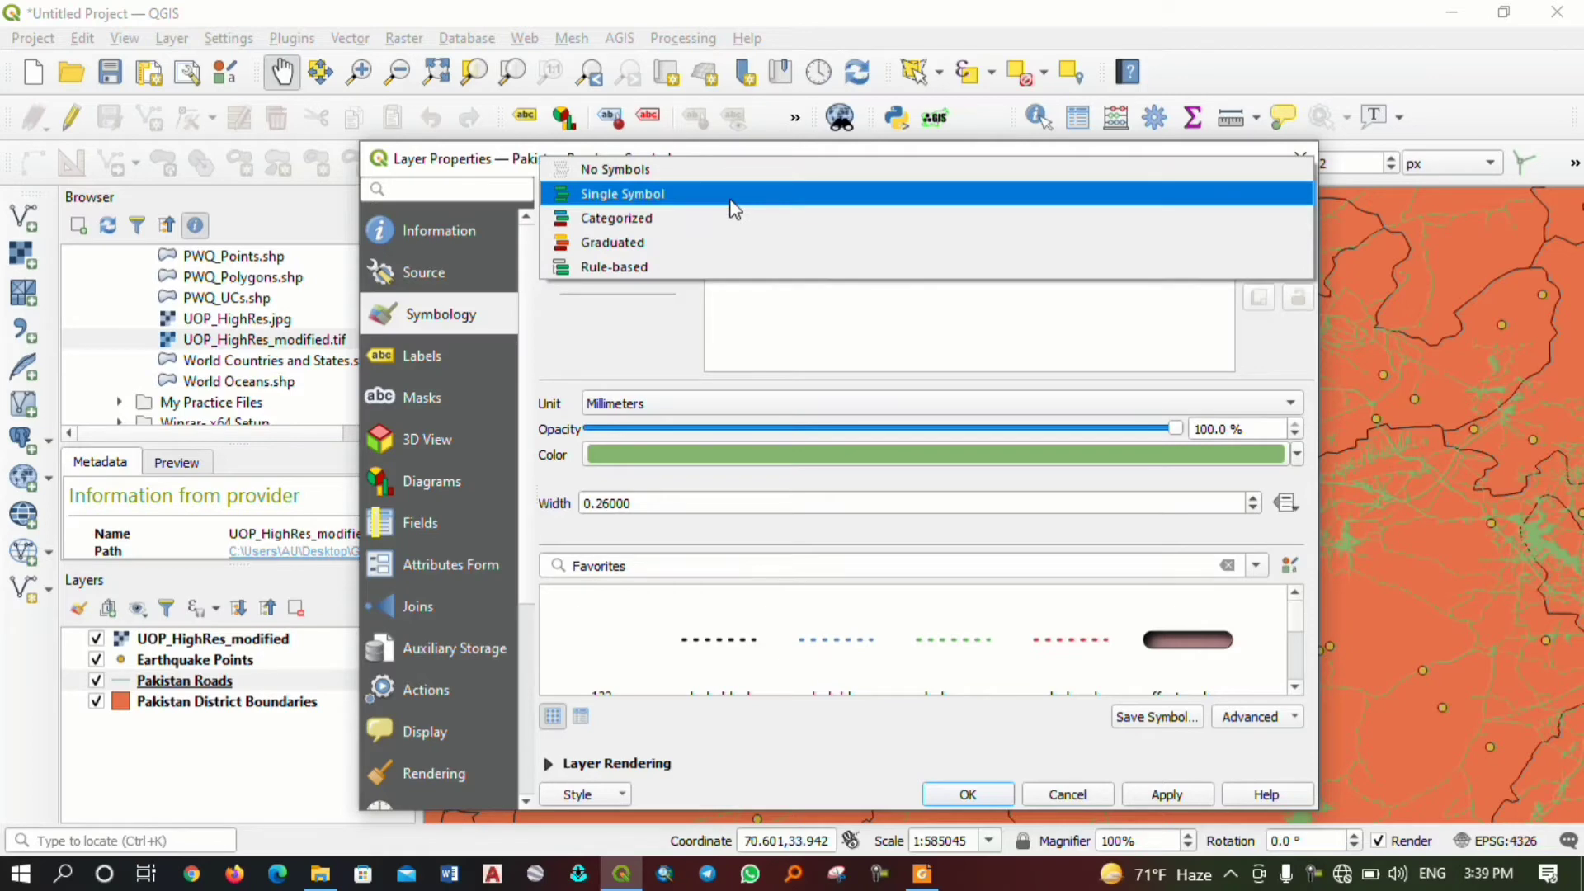
{"action": "left_click", "coordinate": [980, 373]}
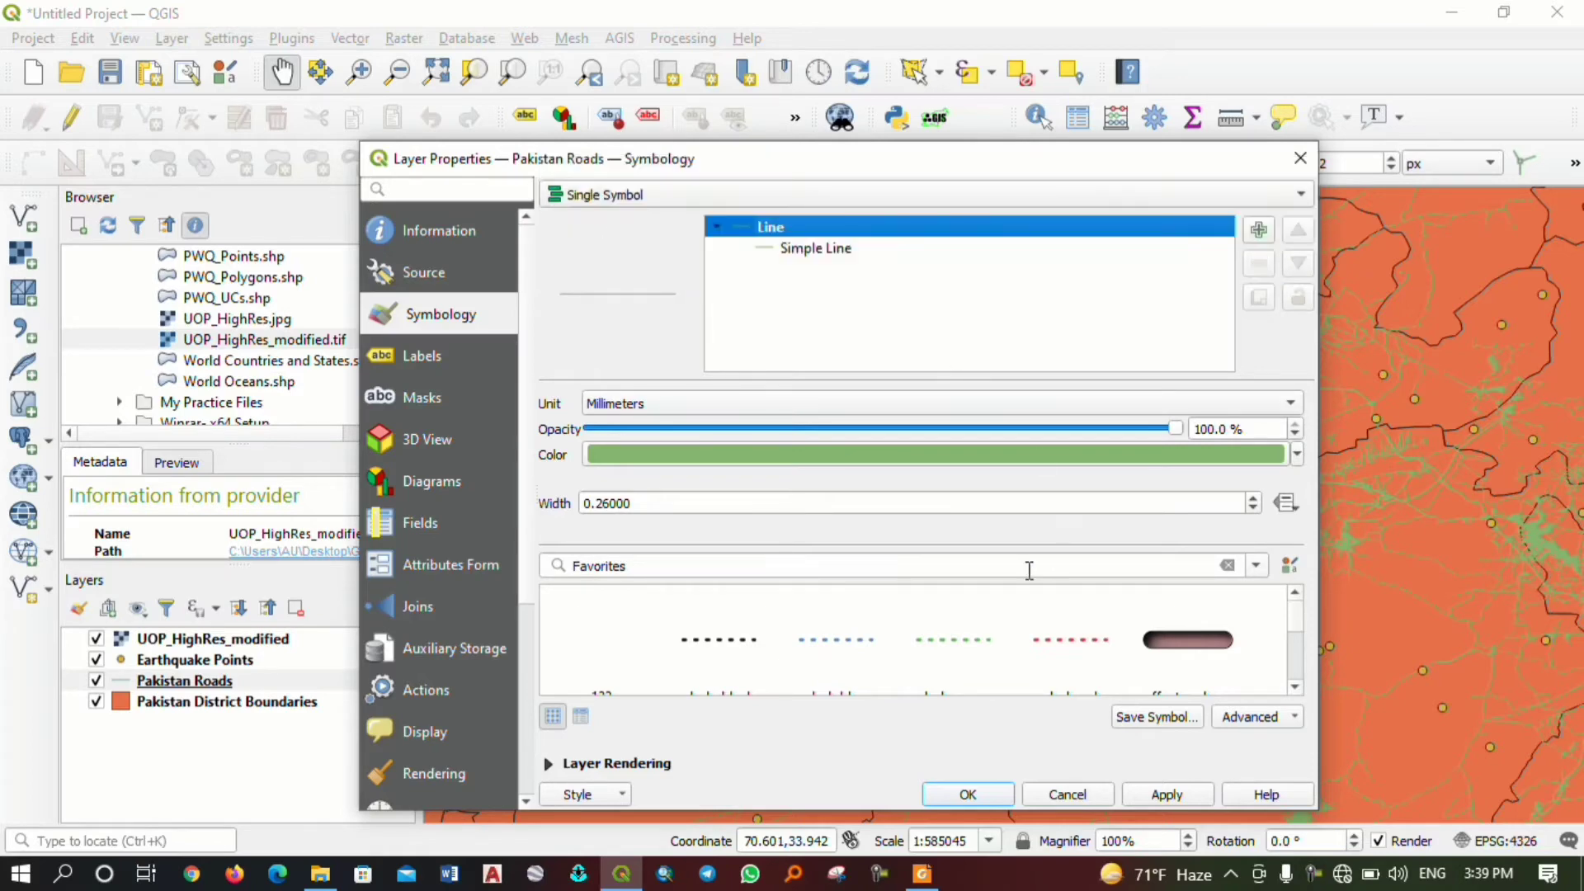
{"action": "left_click", "coordinate": [1299, 158]}
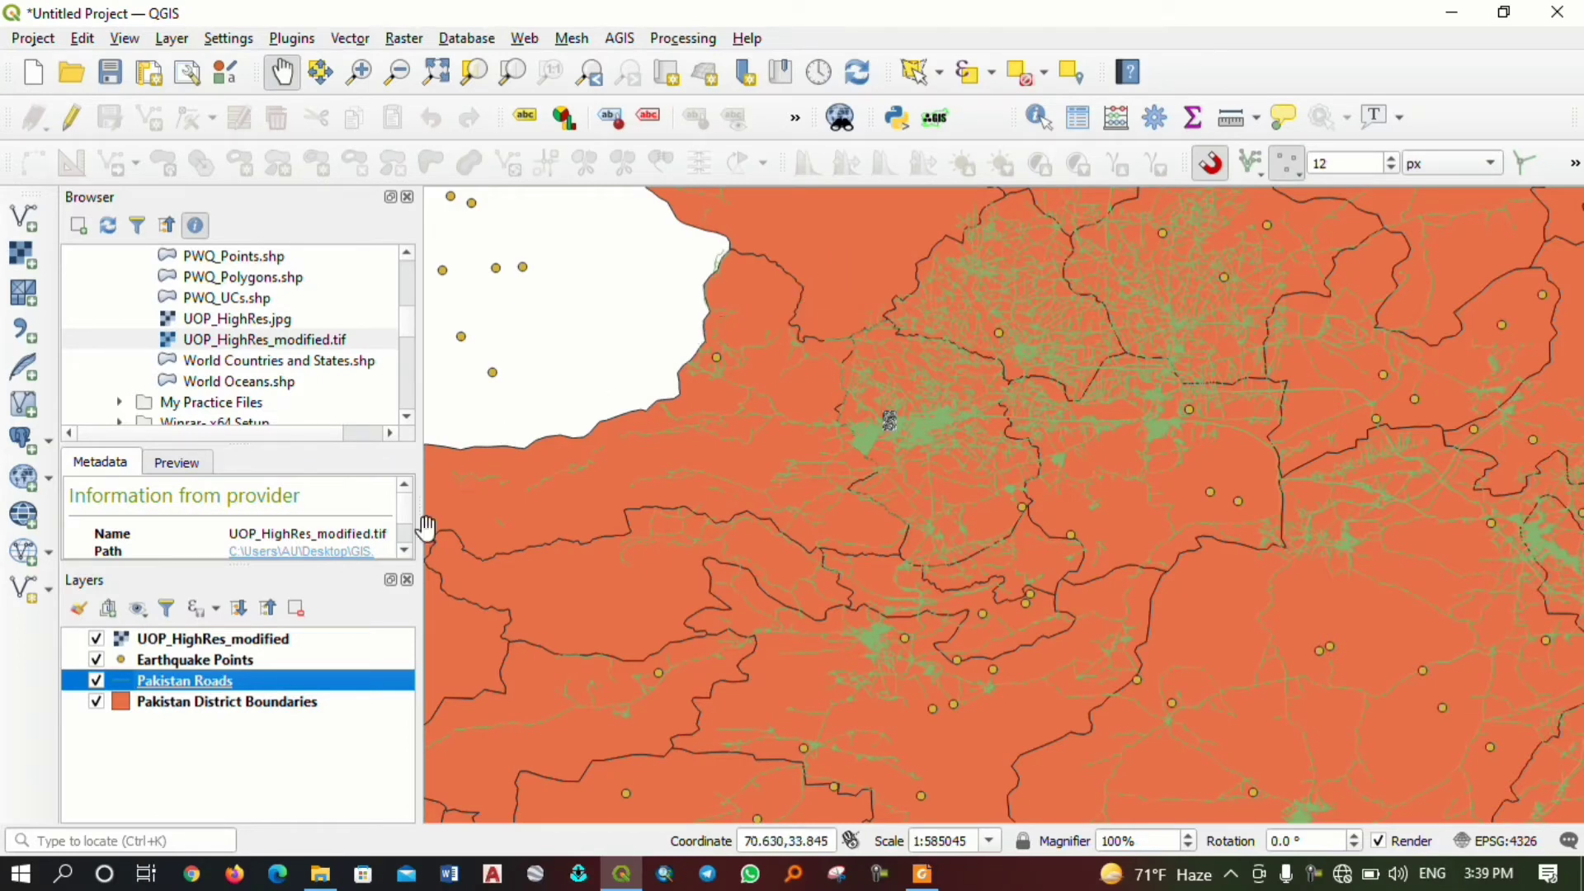
Change the Pakistan District Boundaries fill colour to bright green (#4ae747) and apply it to the layer.
{"action": "left_click", "coordinate": [130, 703]}
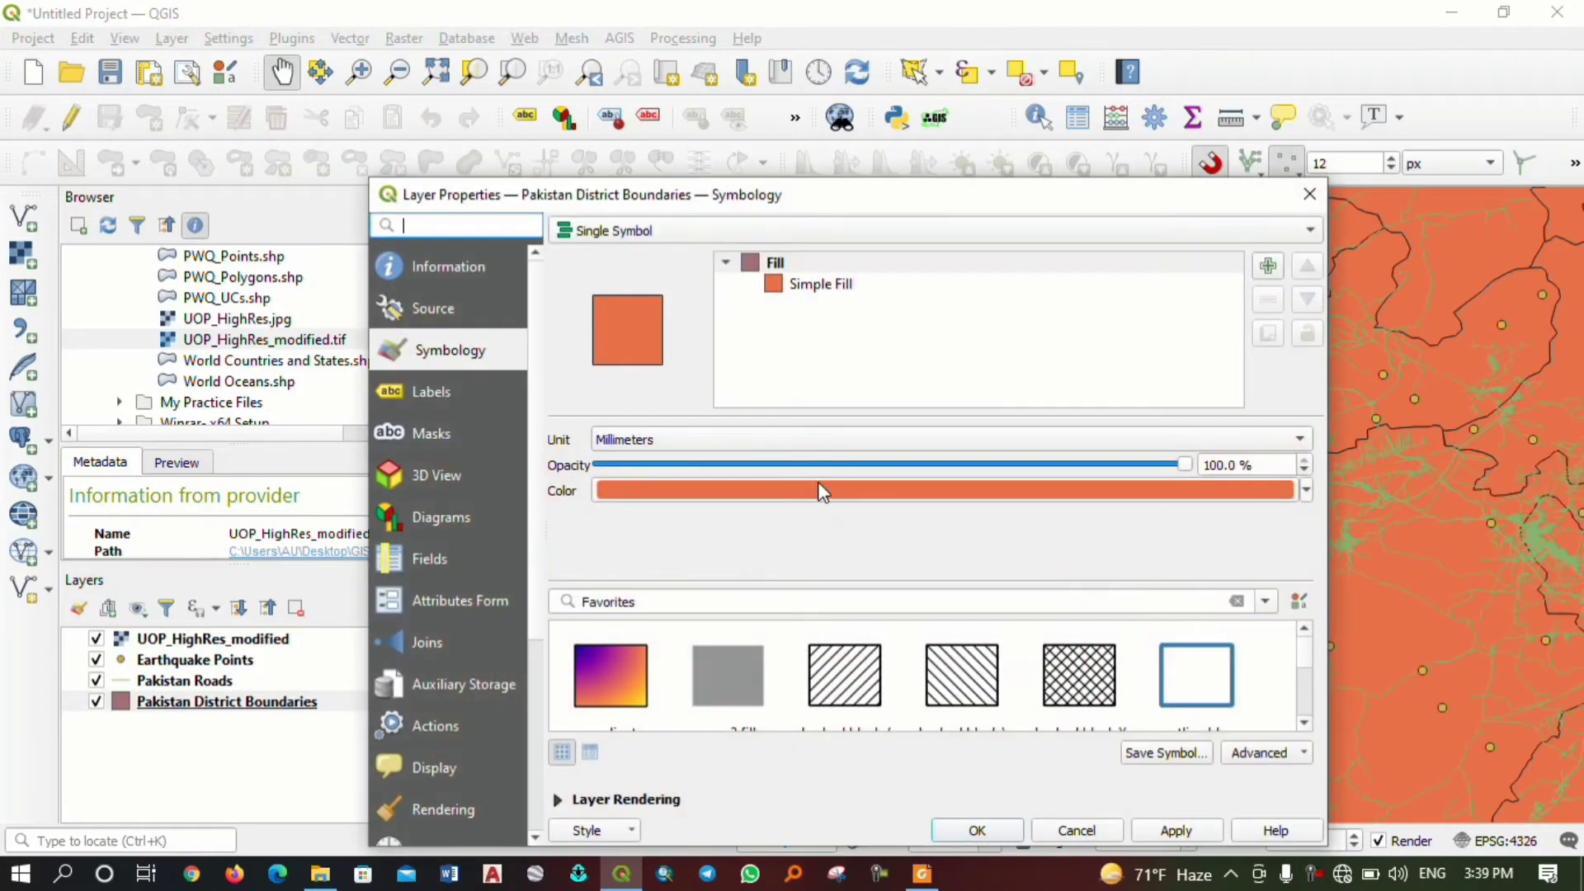
{"action": "left_click", "coordinate": [820, 492]}
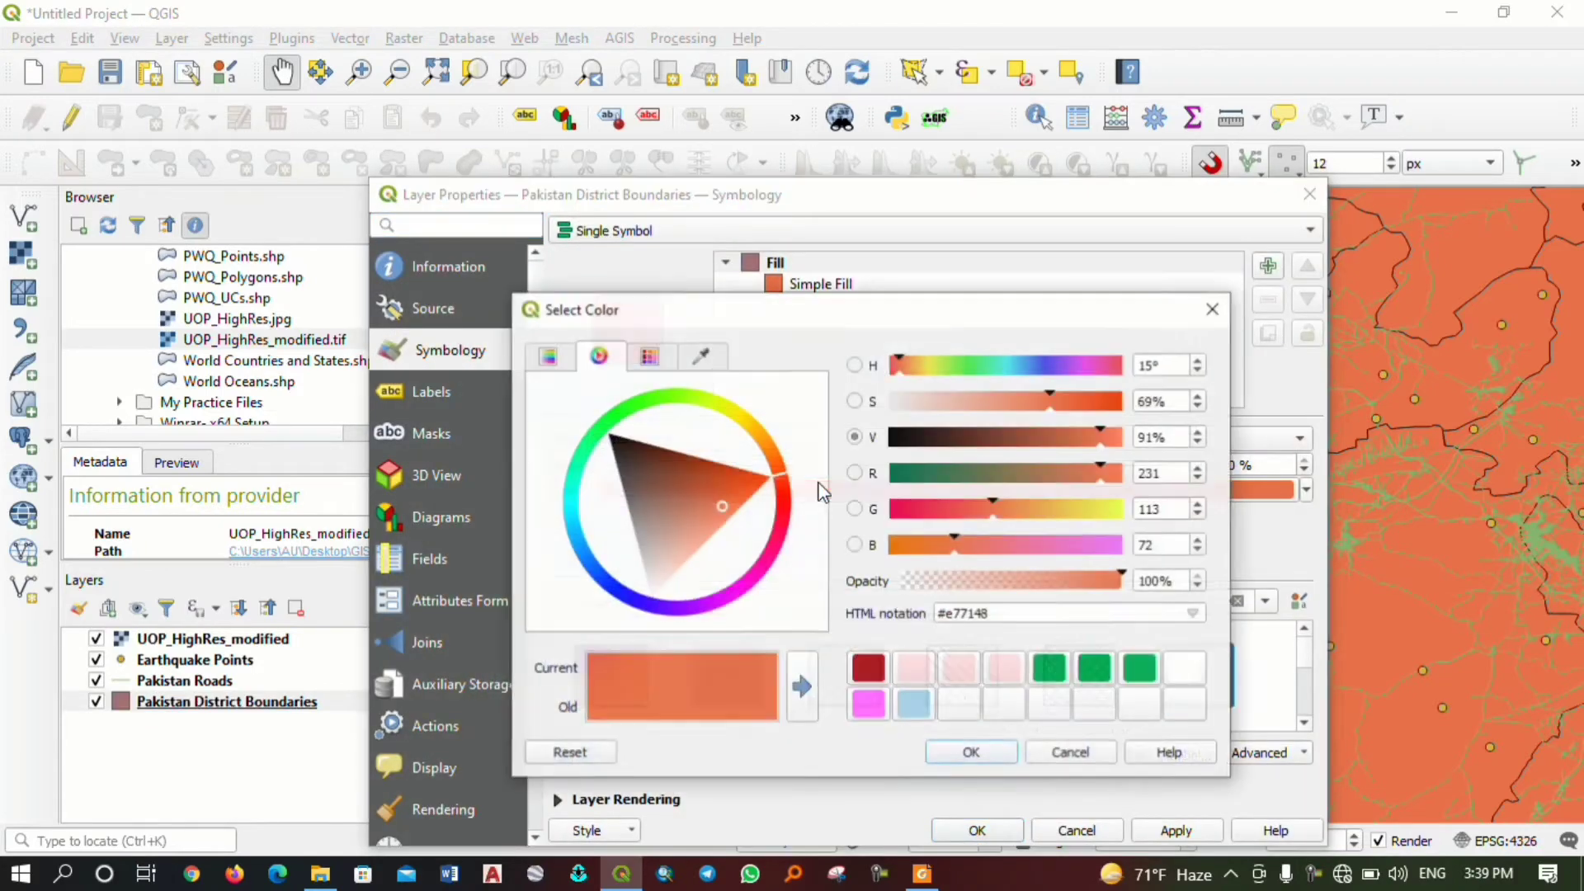
{"action": "left_click", "coordinate": [1210, 309]}
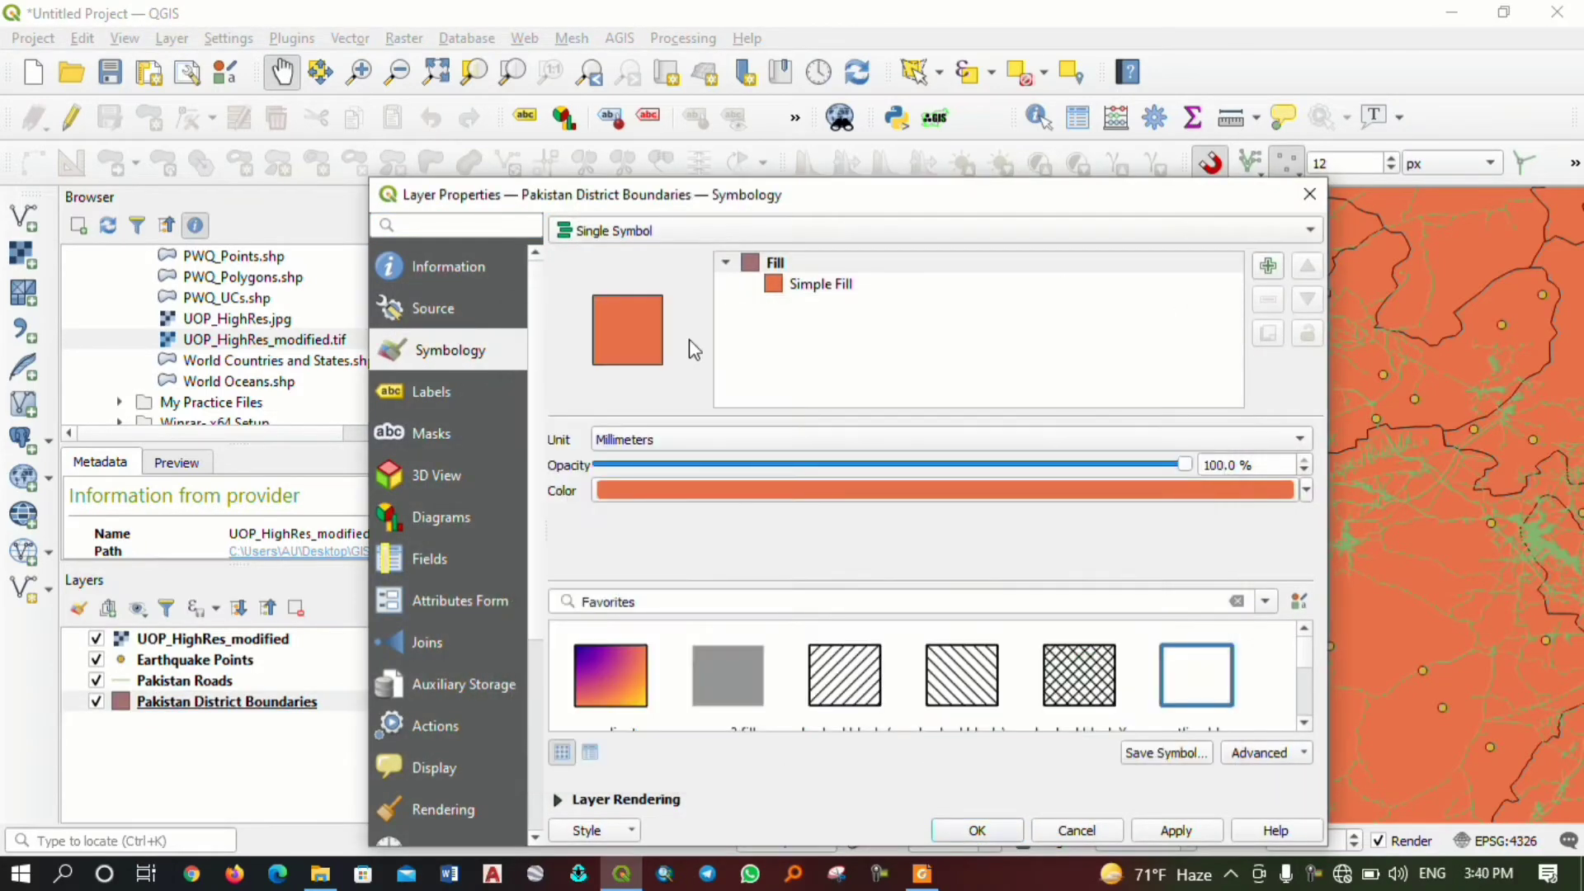
{"action": "left_click", "coordinate": [861, 491]}
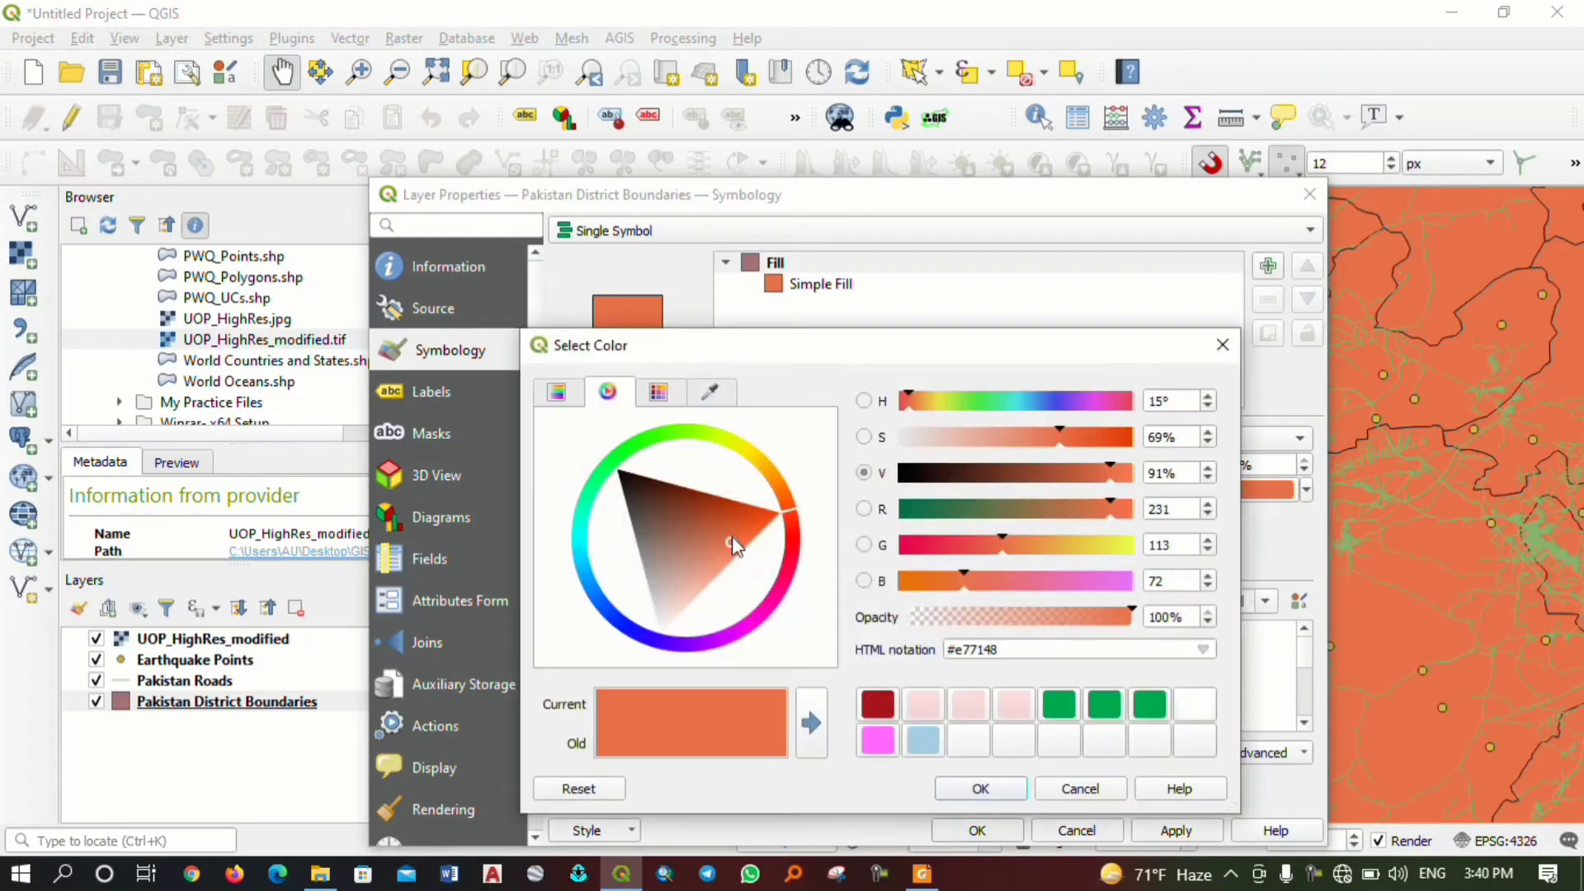
{"action": "left_click", "coordinate": [635, 447]}
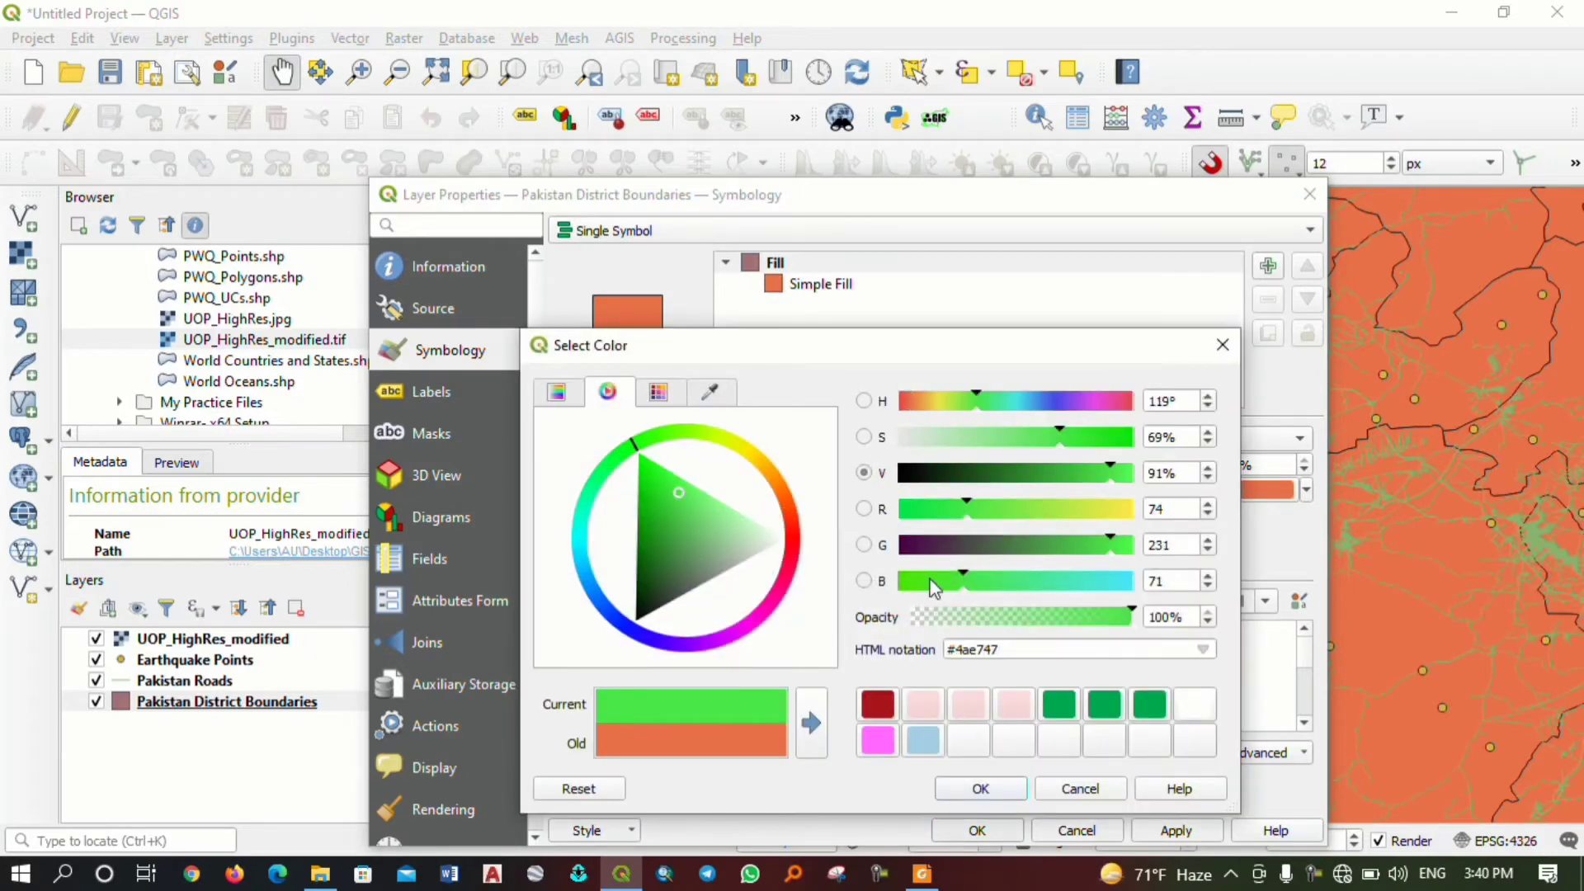
{"action": "left_click", "coordinate": [1005, 792]}
{"action": "left_click", "coordinate": [1174, 829]}
{"action": "left_click", "coordinate": [1003, 830]}
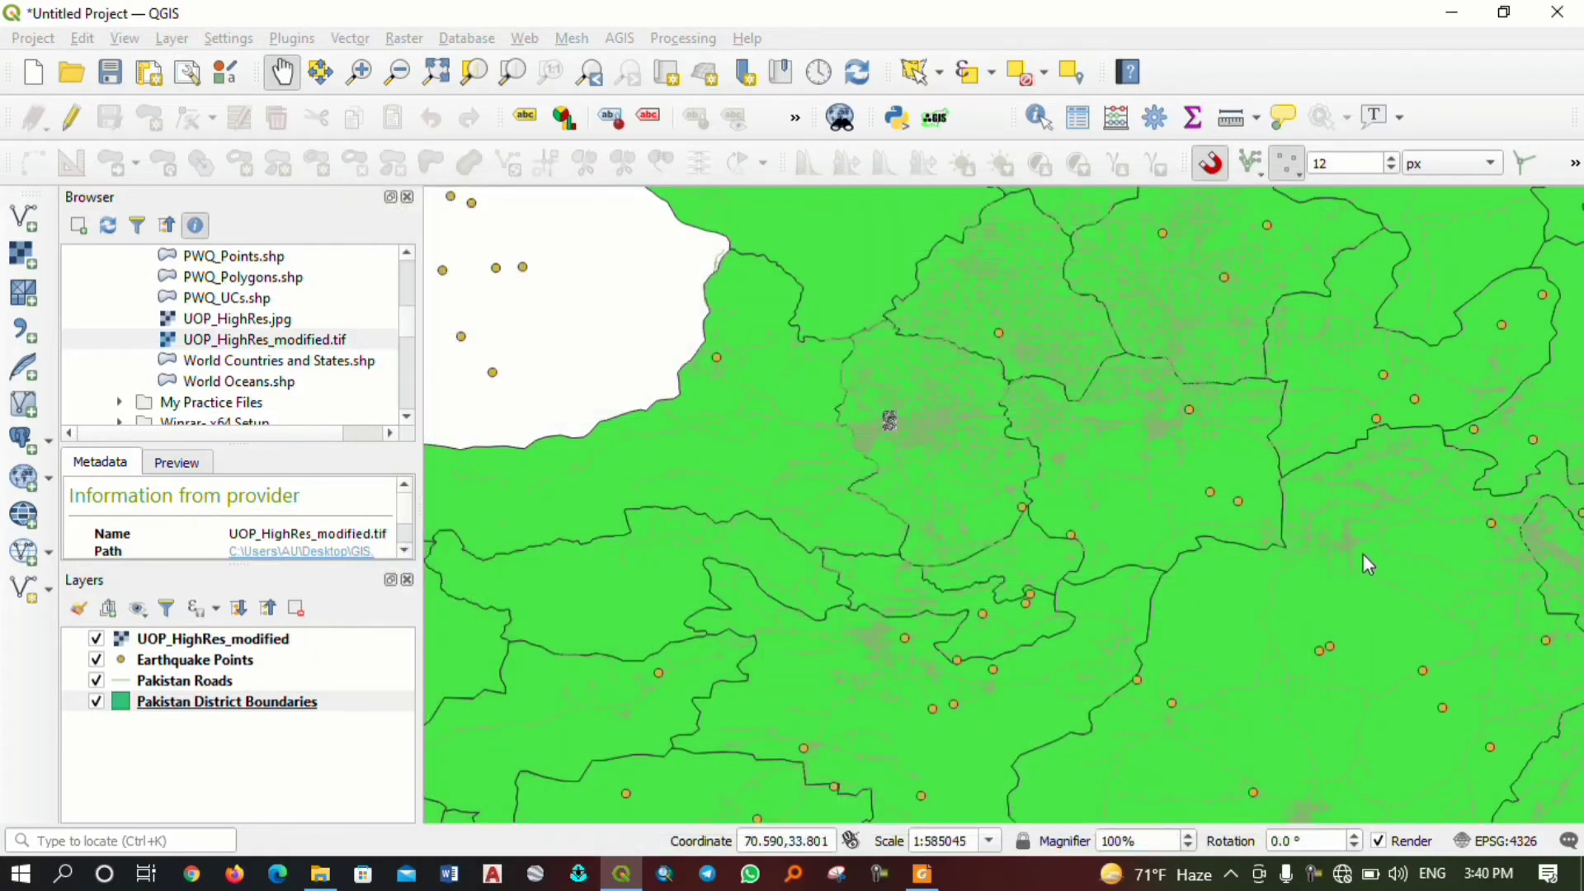
Open the Pakistan Roads properties, look at the Information and Source settings, and return to the Symbology settings.
{"action": "scroll", "coordinate": [1368, 552], "scroll_direction": "down", "scroll_amount": 3}
{"action": "left_click_drag", "start_coordinate": [1368, 552], "coordinate": [1192, 426]}
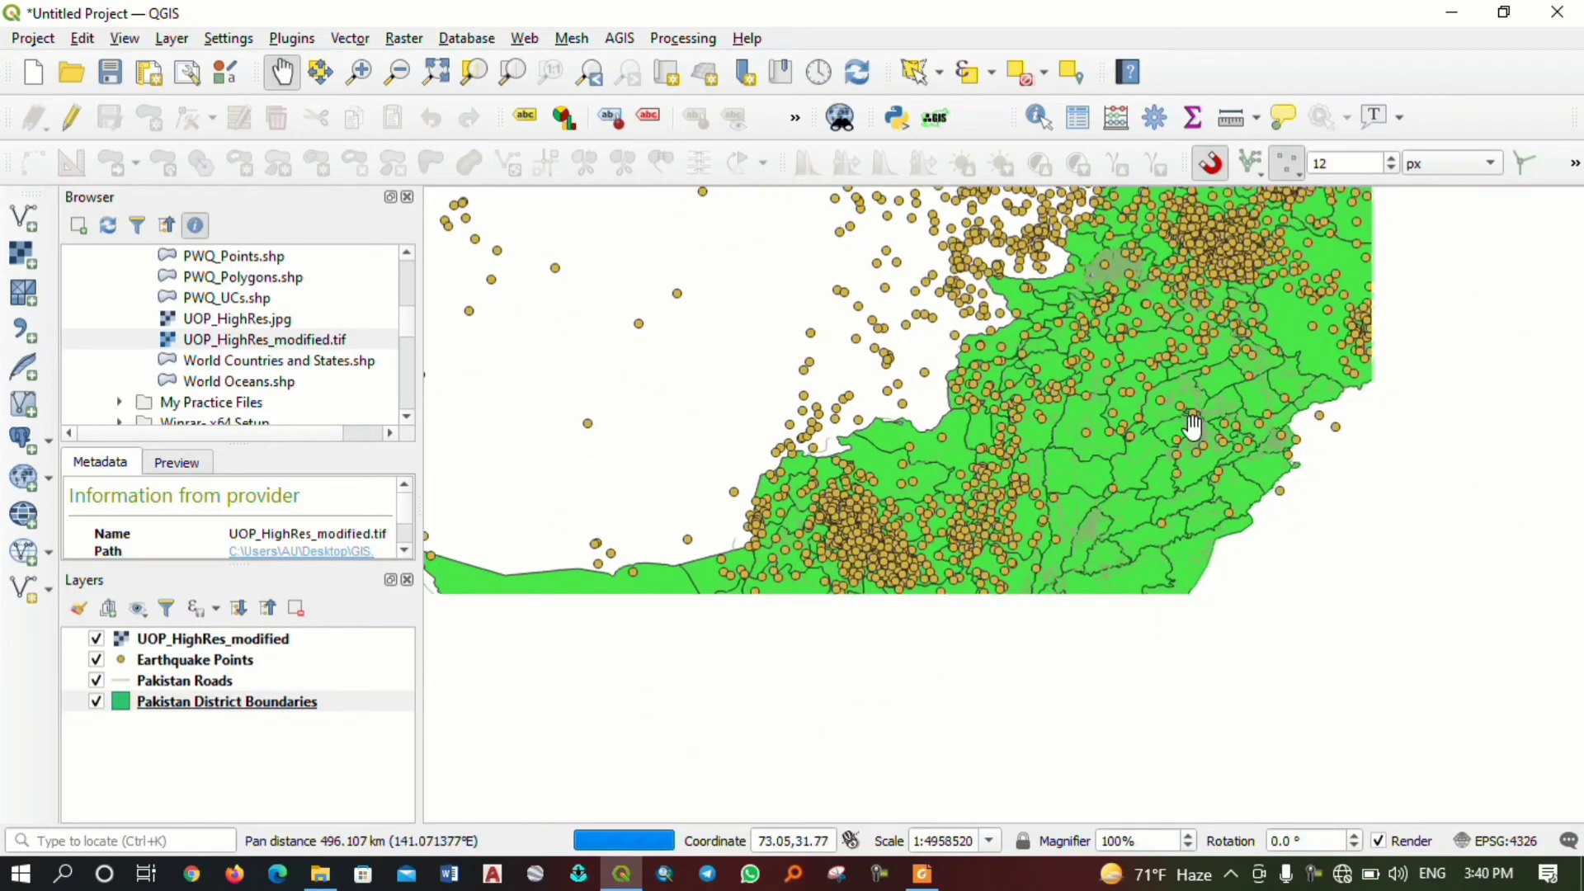
{"action": "left_click_drag", "start_coordinate": [936, 606], "coordinate": [977, 587]}
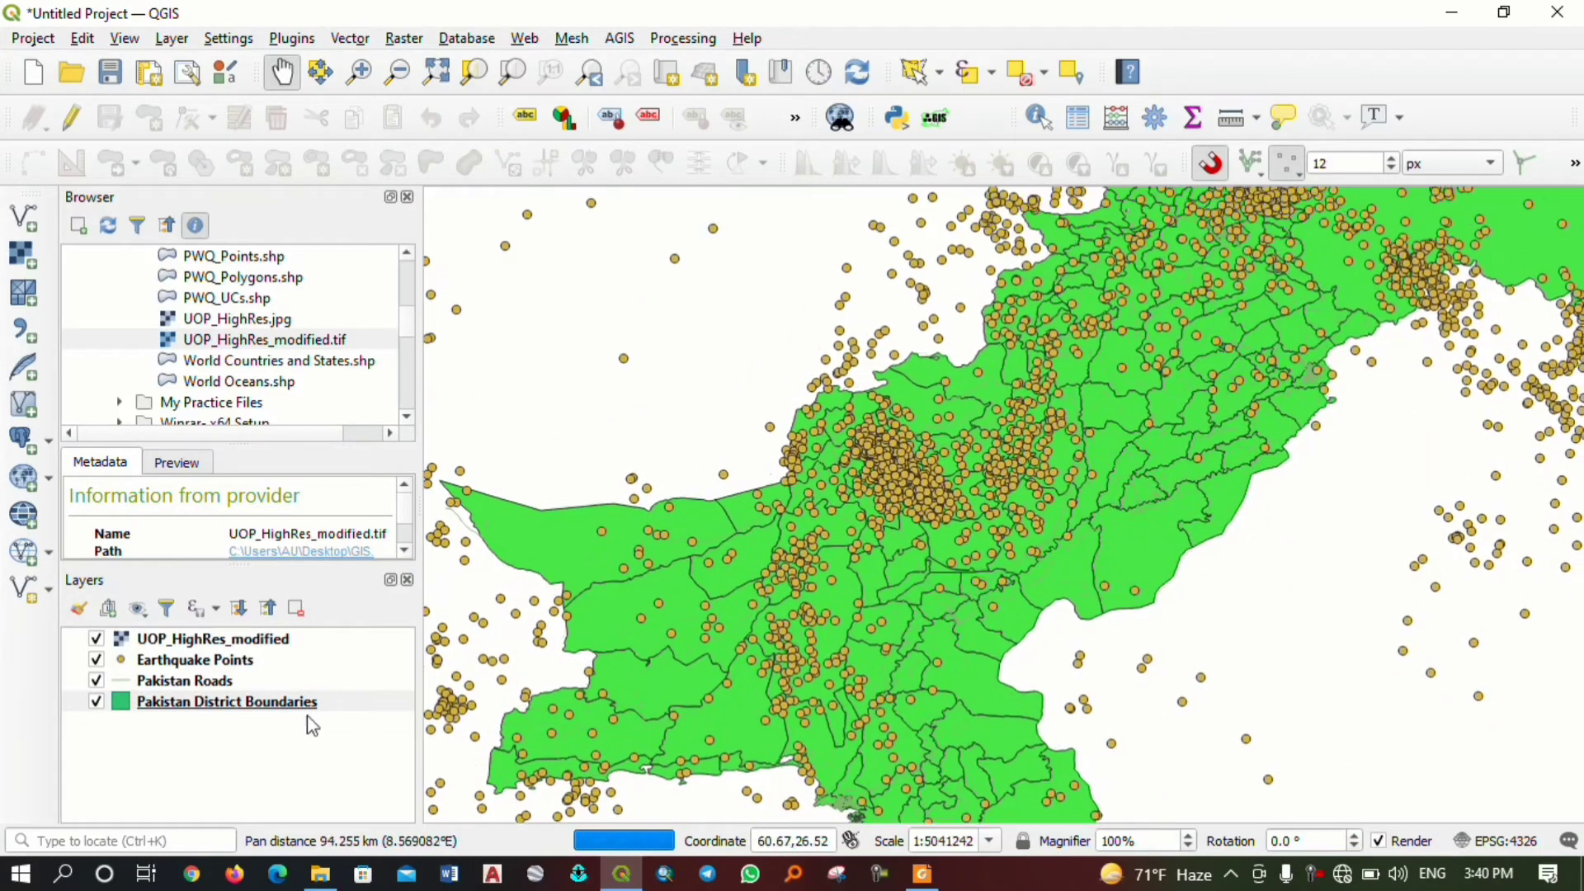
{"action": "left_click", "coordinate": [132, 681]}
{"action": "double_click", "coordinate": [127, 675]}
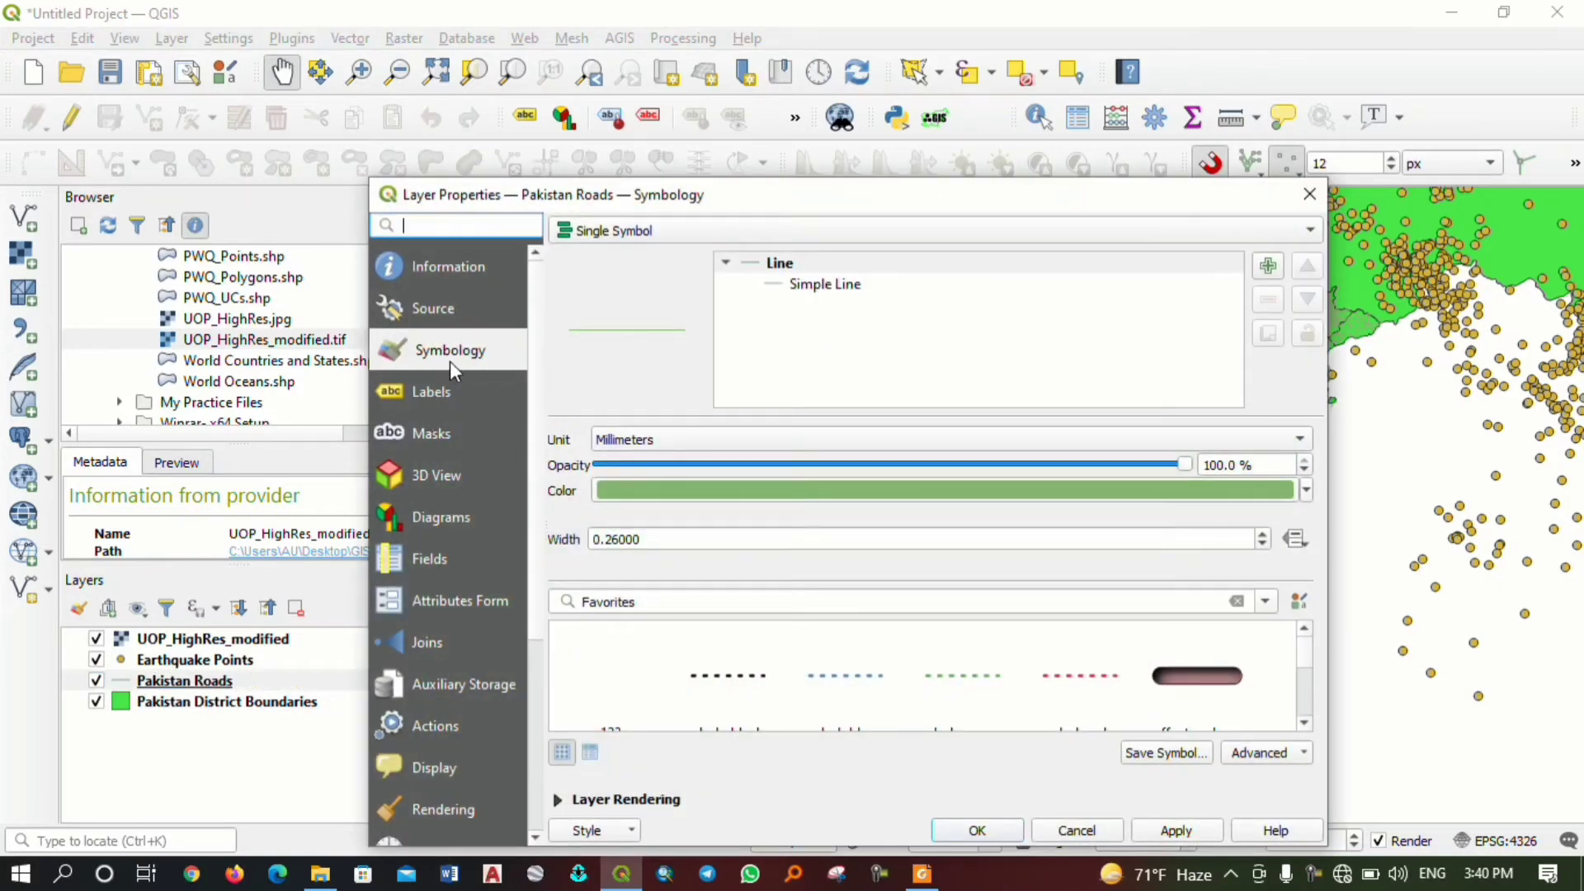
{"action": "left_click", "coordinate": [445, 267]}
{"action": "left_click", "coordinate": [441, 310]}
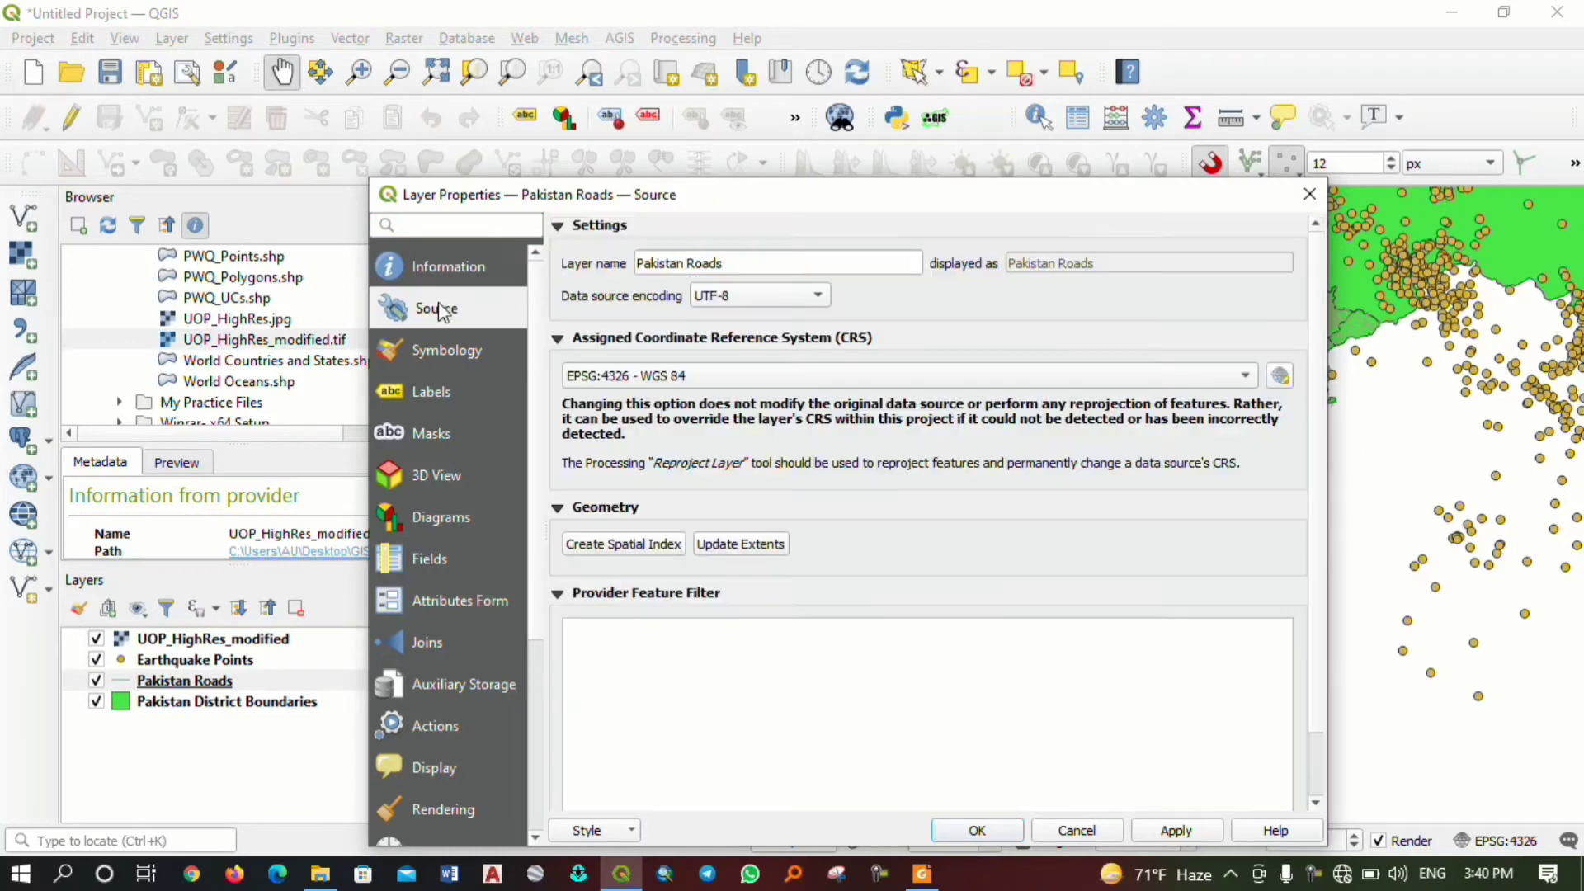
{"action": "left_click", "coordinate": [462, 350]}
Open the road line's colour selection, pick a muted red (#b66f7b), and look through the ramp, wheel, swatch and sampler modes.
{"action": "left_click", "coordinate": [830, 503]}
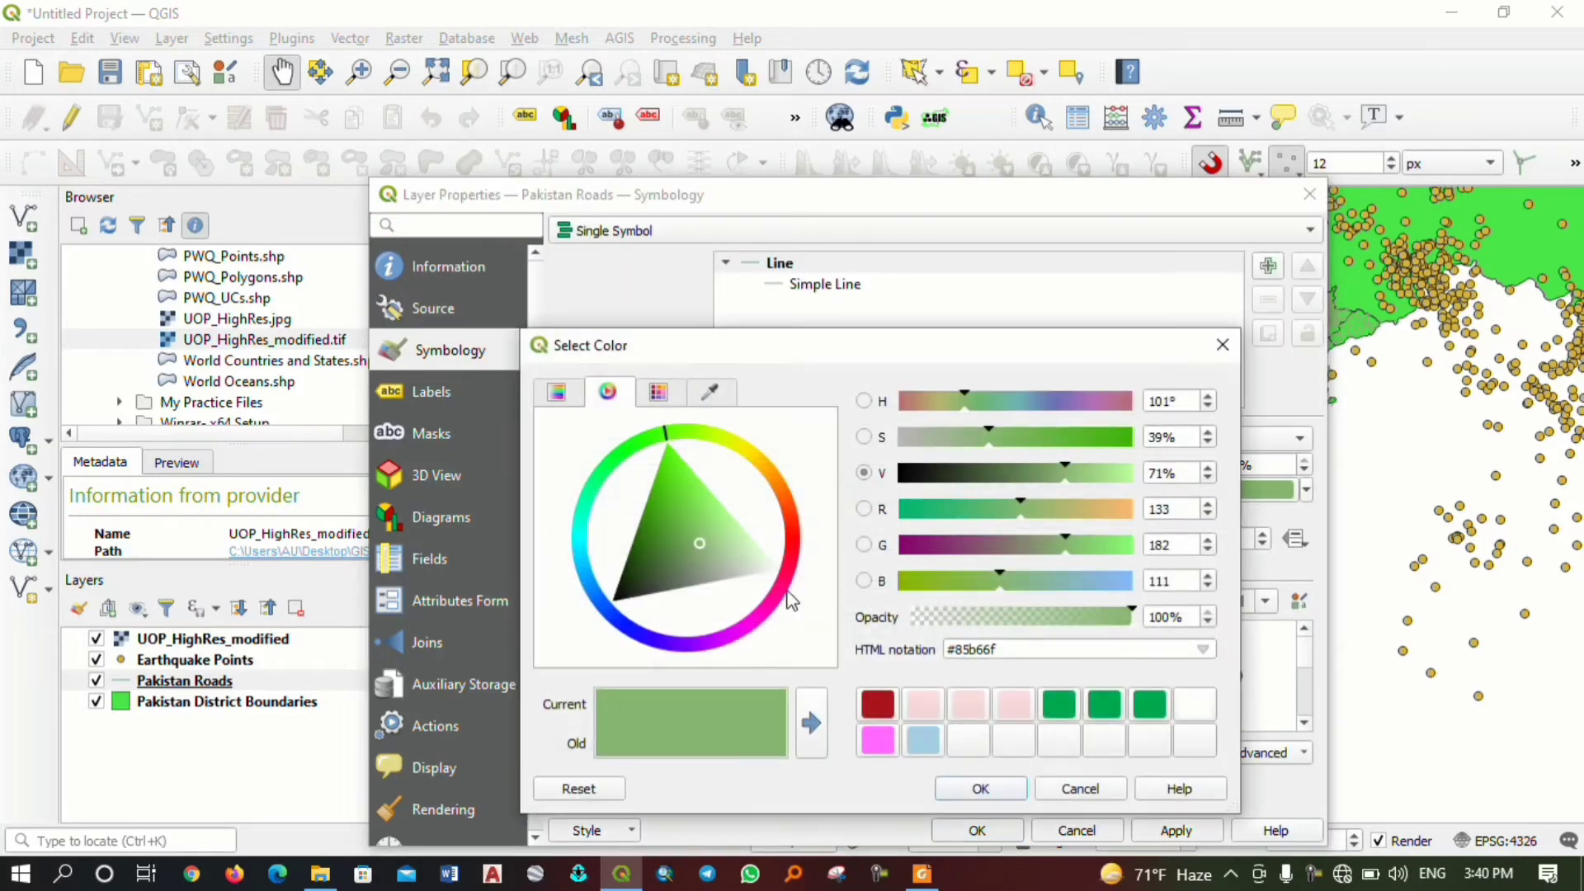
{"action": "left_click", "coordinate": [796, 561]}
{"action": "left_click", "coordinate": [561, 394]}
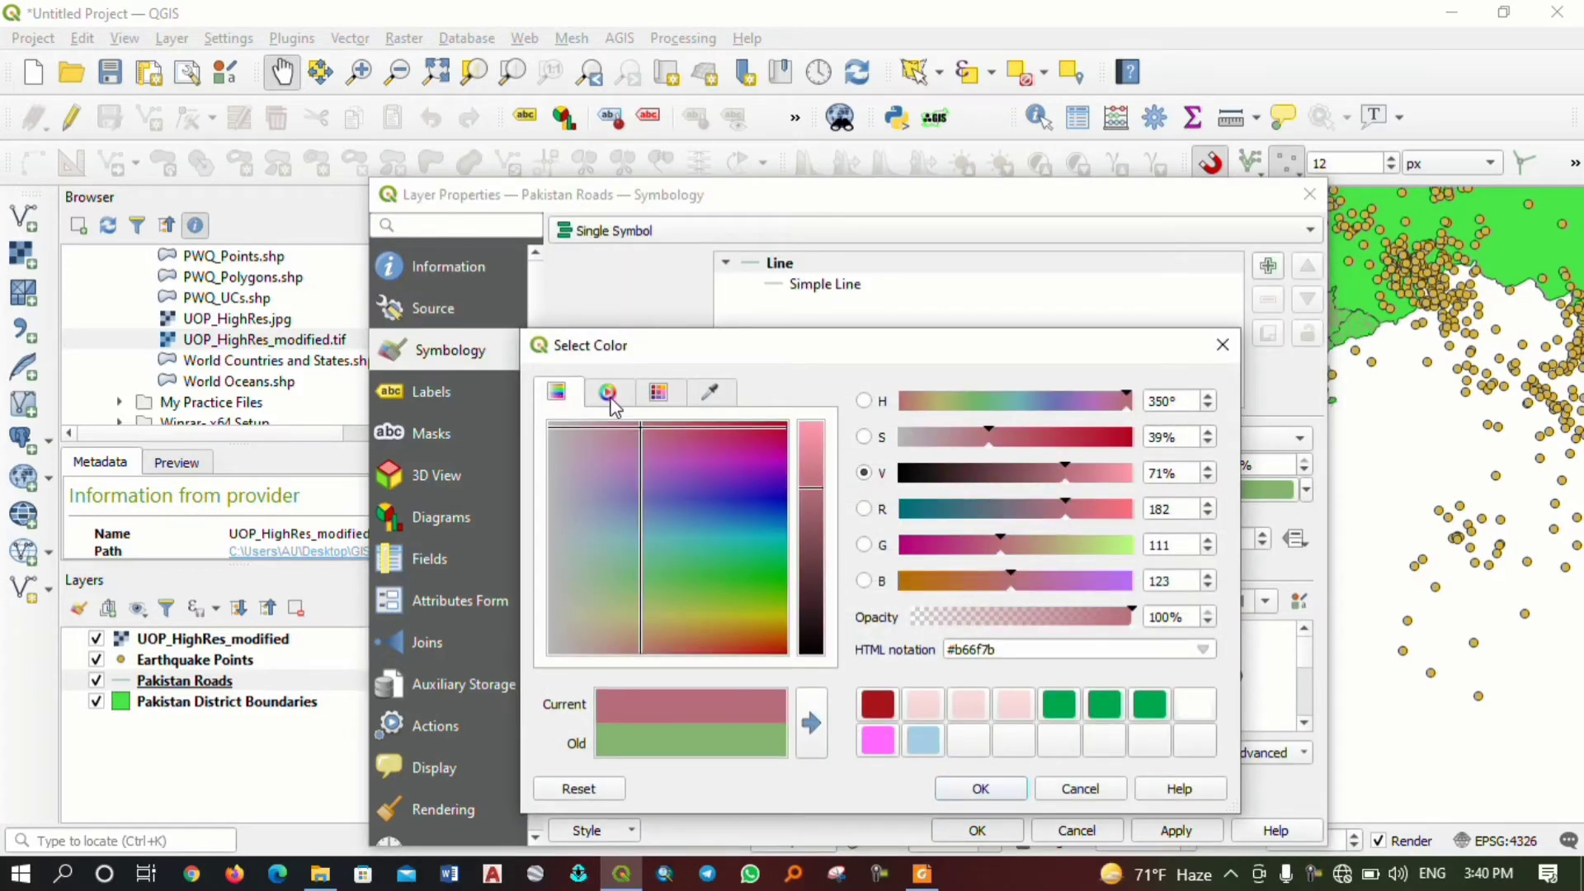
{"action": "left_click", "coordinate": [663, 397]}
{"action": "left_click", "coordinate": [610, 396]}
{"action": "left_click", "coordinate": [710, 393]}
{"action": "left_click", "coordinate": [660, 394]}
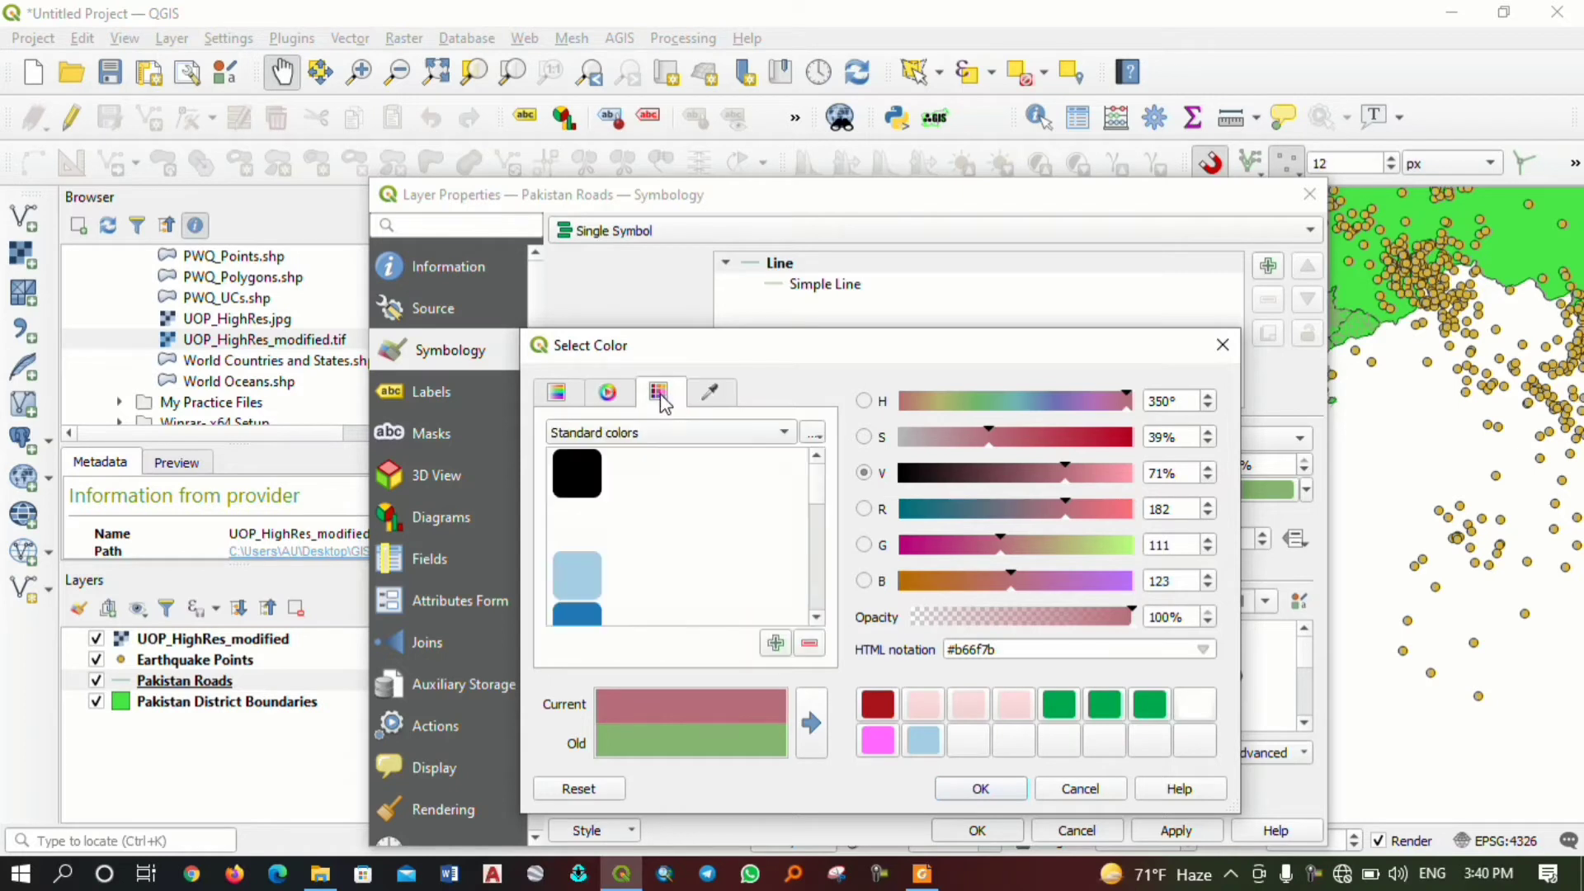
{"action": "left_click", "coordinate": [610, 394]}
Set the Pakistan Roads line colour to dark red (#b20e00) and apply it to the layer.
{"action": "left_click", "coordinate": [1192, 510]}
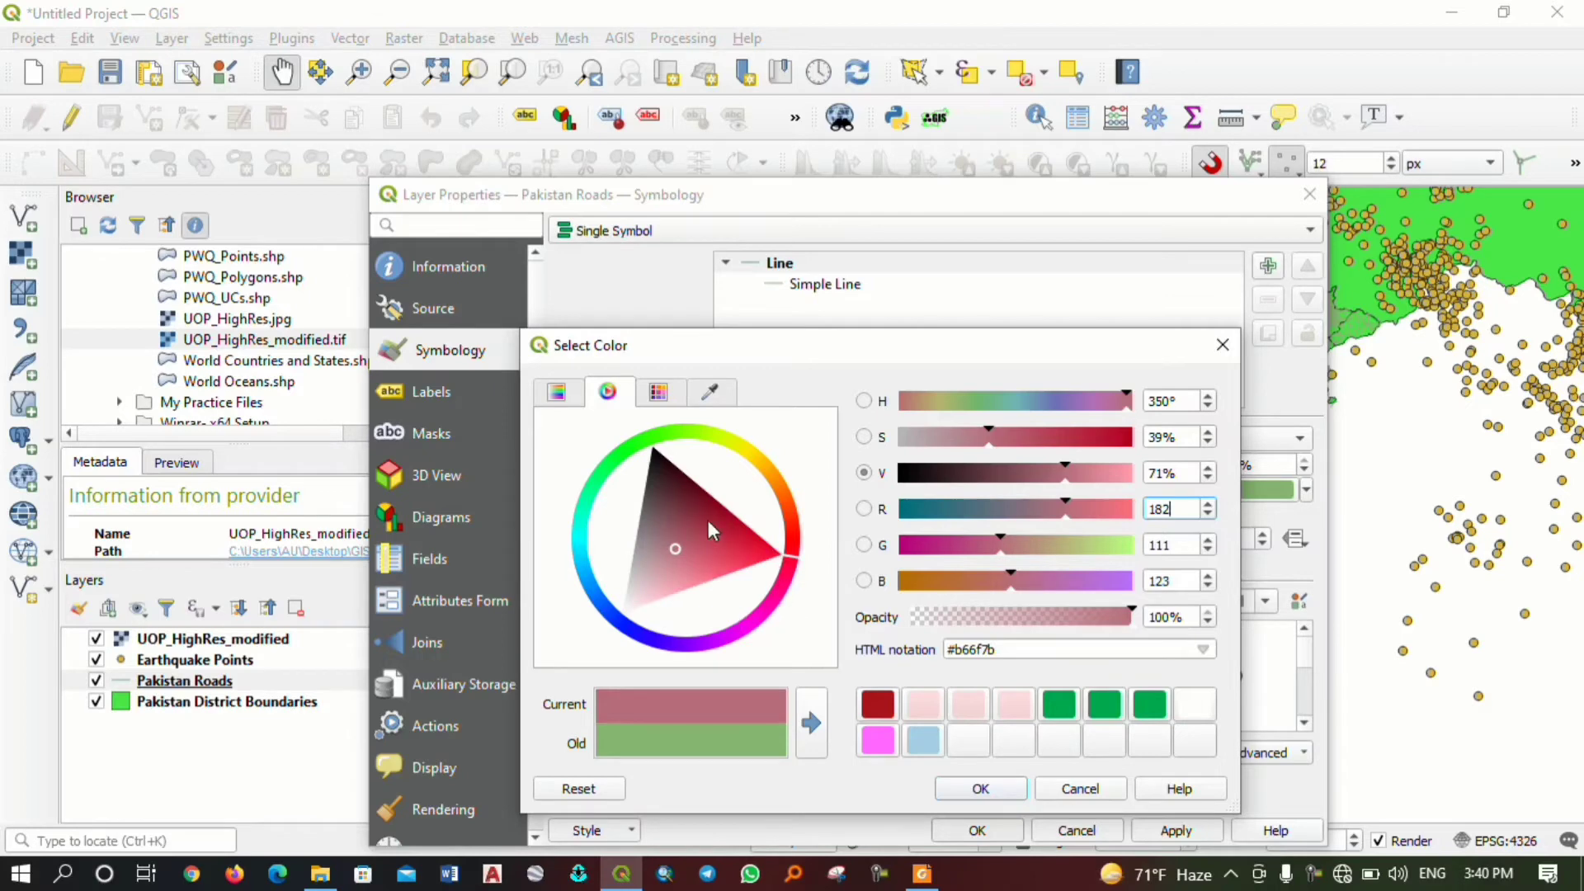
{"action": "left_click_drag", "start_coordinate": [707, 521], "coordinate": [742, 523]}
{"action": "left_click", "coordinate": [794, 538]}
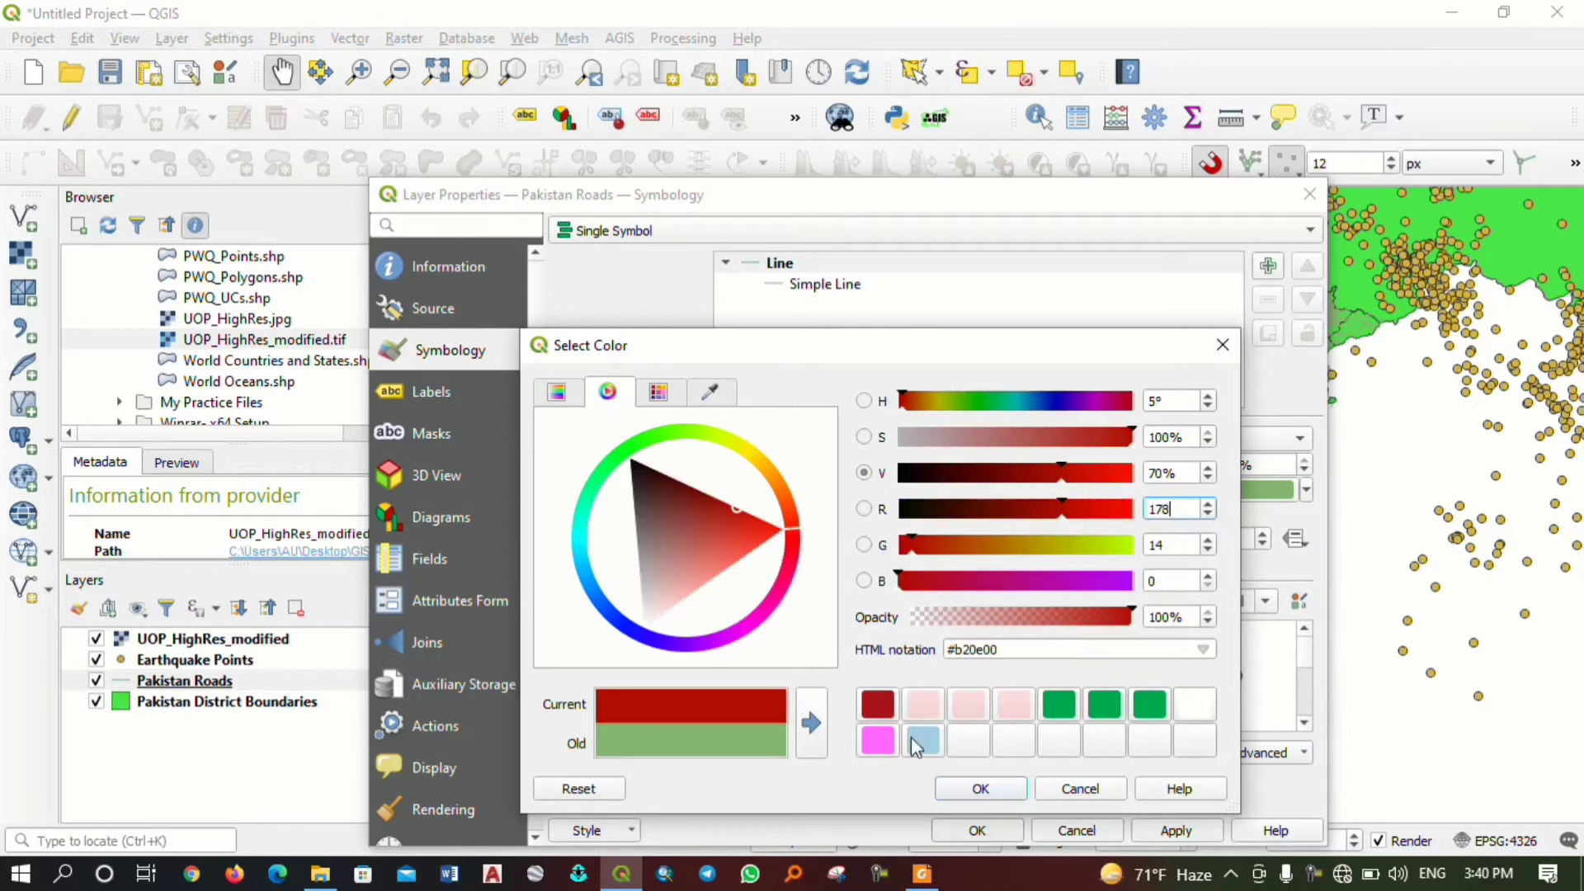
{"action": "left_click", "coordinate": [993, 787]}
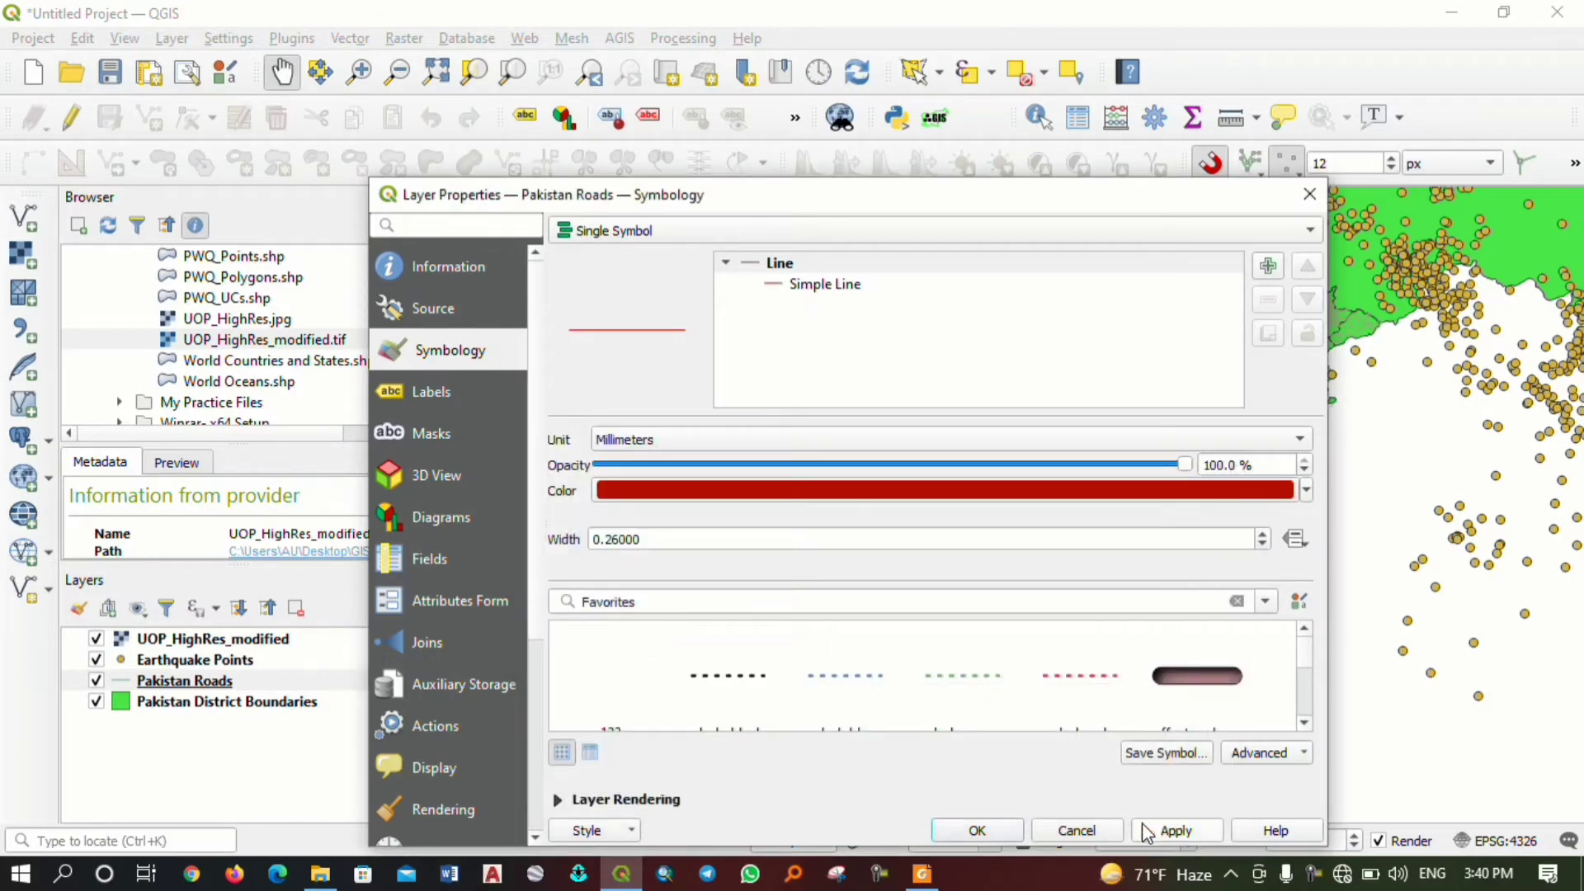
{"action": "left_click", "coordinate": [979, 830]}
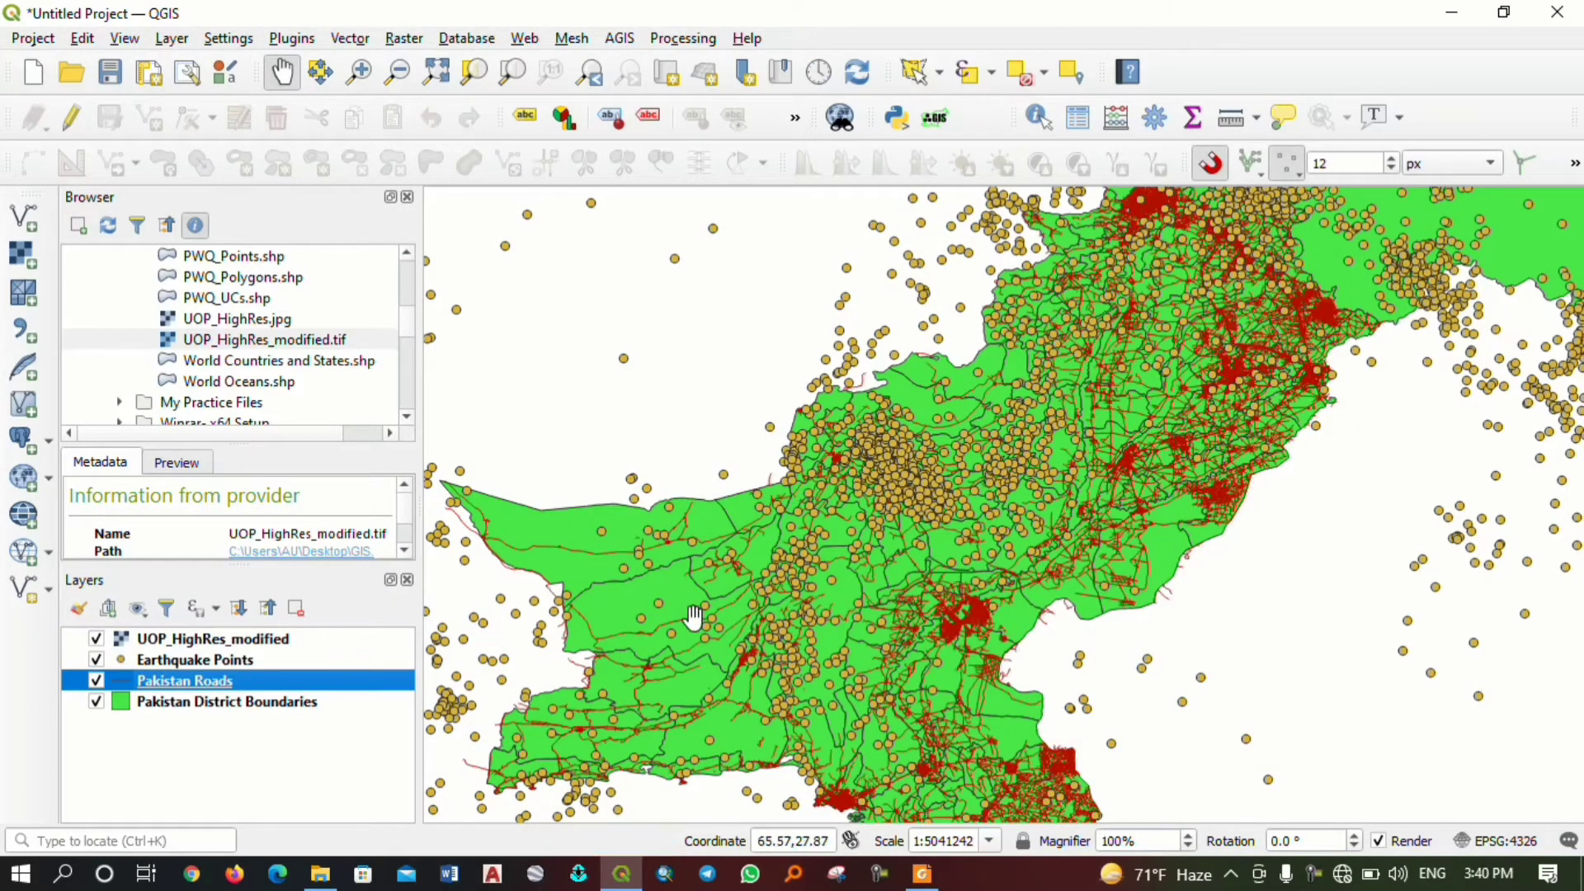
Change the Earthquake Points marker colour to dark blue (#180786), store it as a custom colour, and apply it to the layer.
{"action": "double_click", "coordinate": [128, 660]}
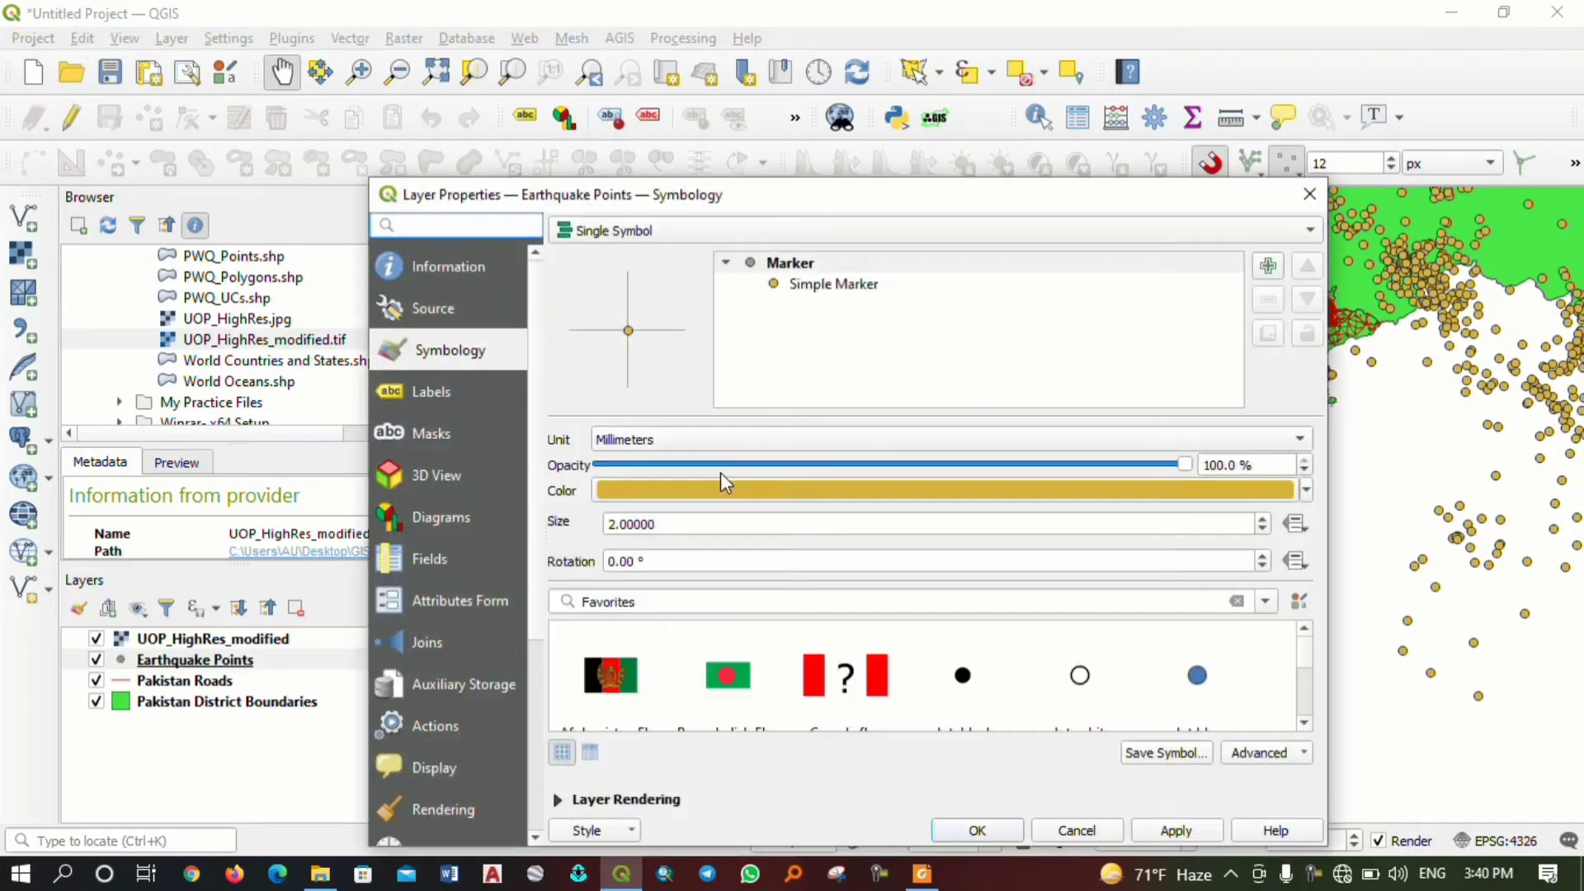
{"action": "left_click", "coordinate": [722, 489]}
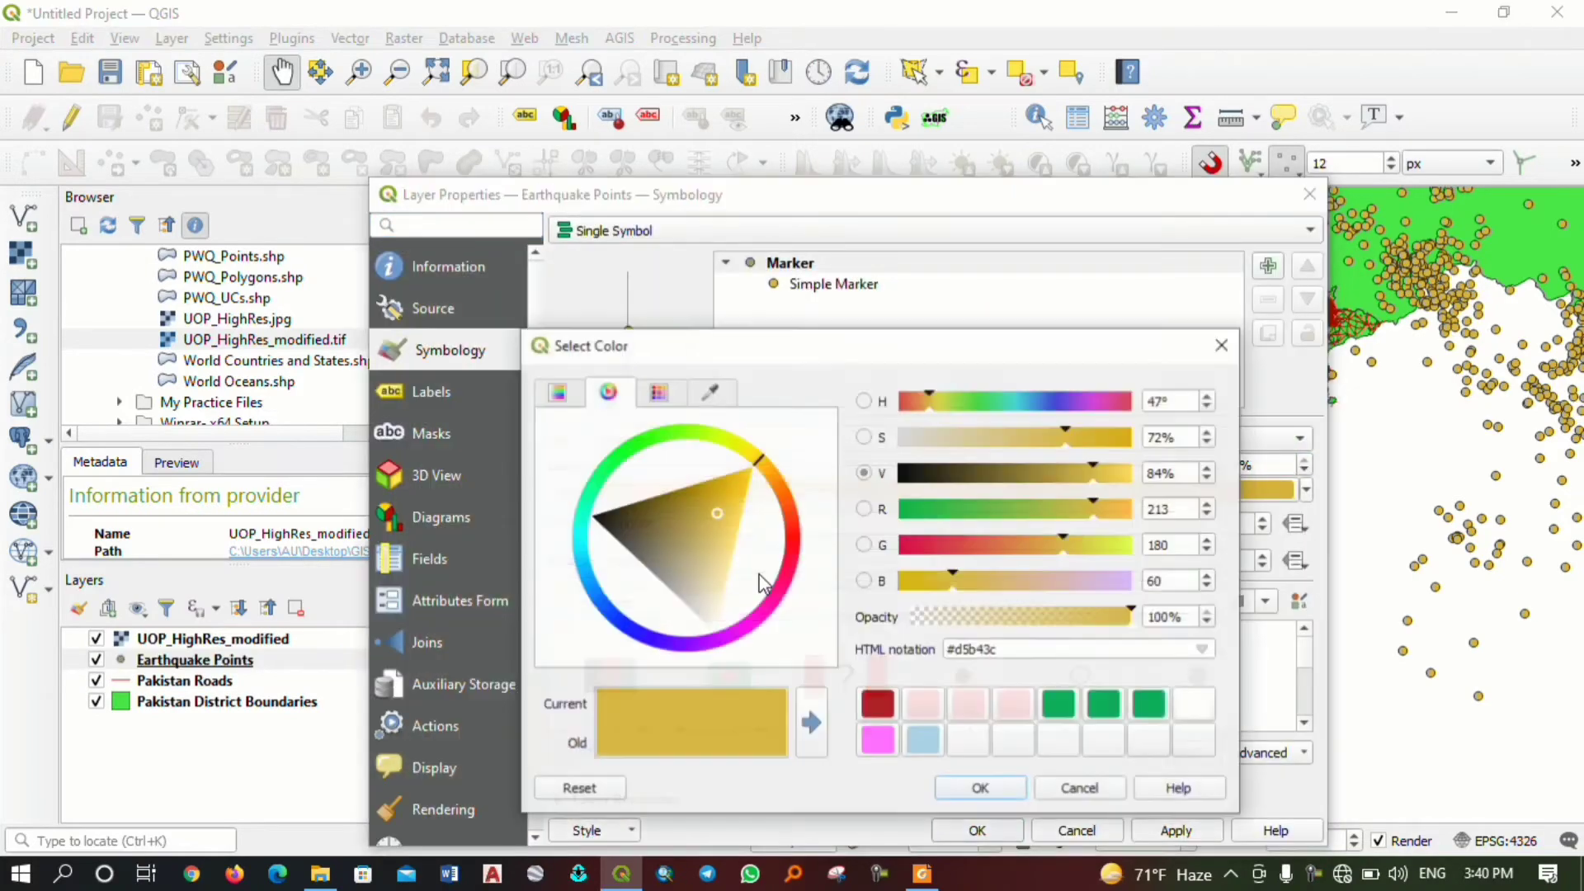
{"action": "left_click", "coordinate": [727, 574]}
{"action": "left_click", "coordinate": [750, 621]}
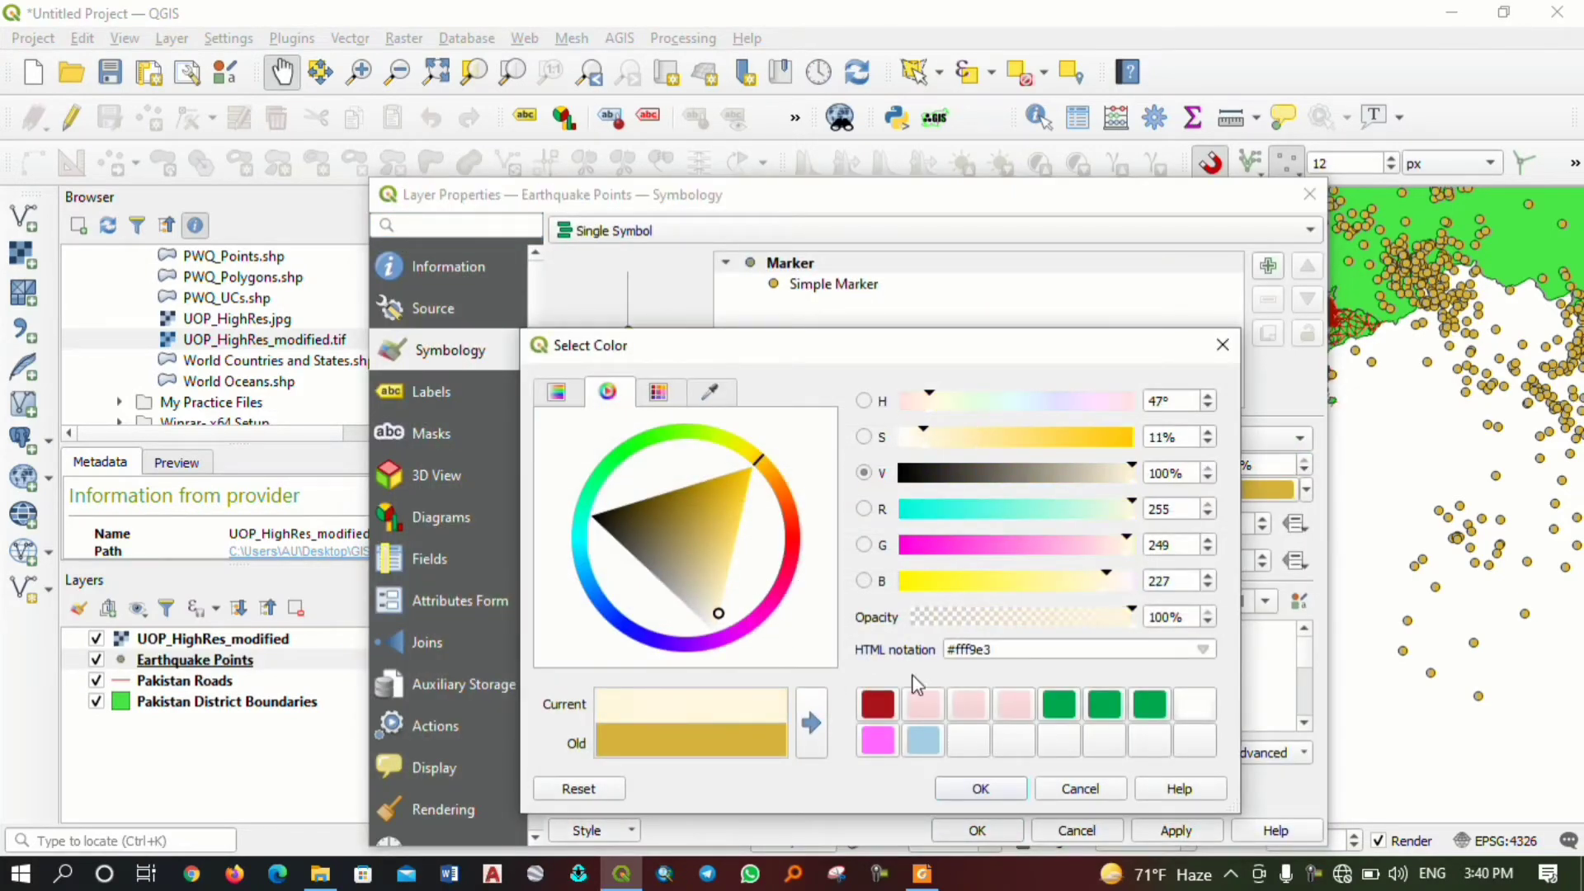
{"action": "left_click", "coordinate": [624, 612]}
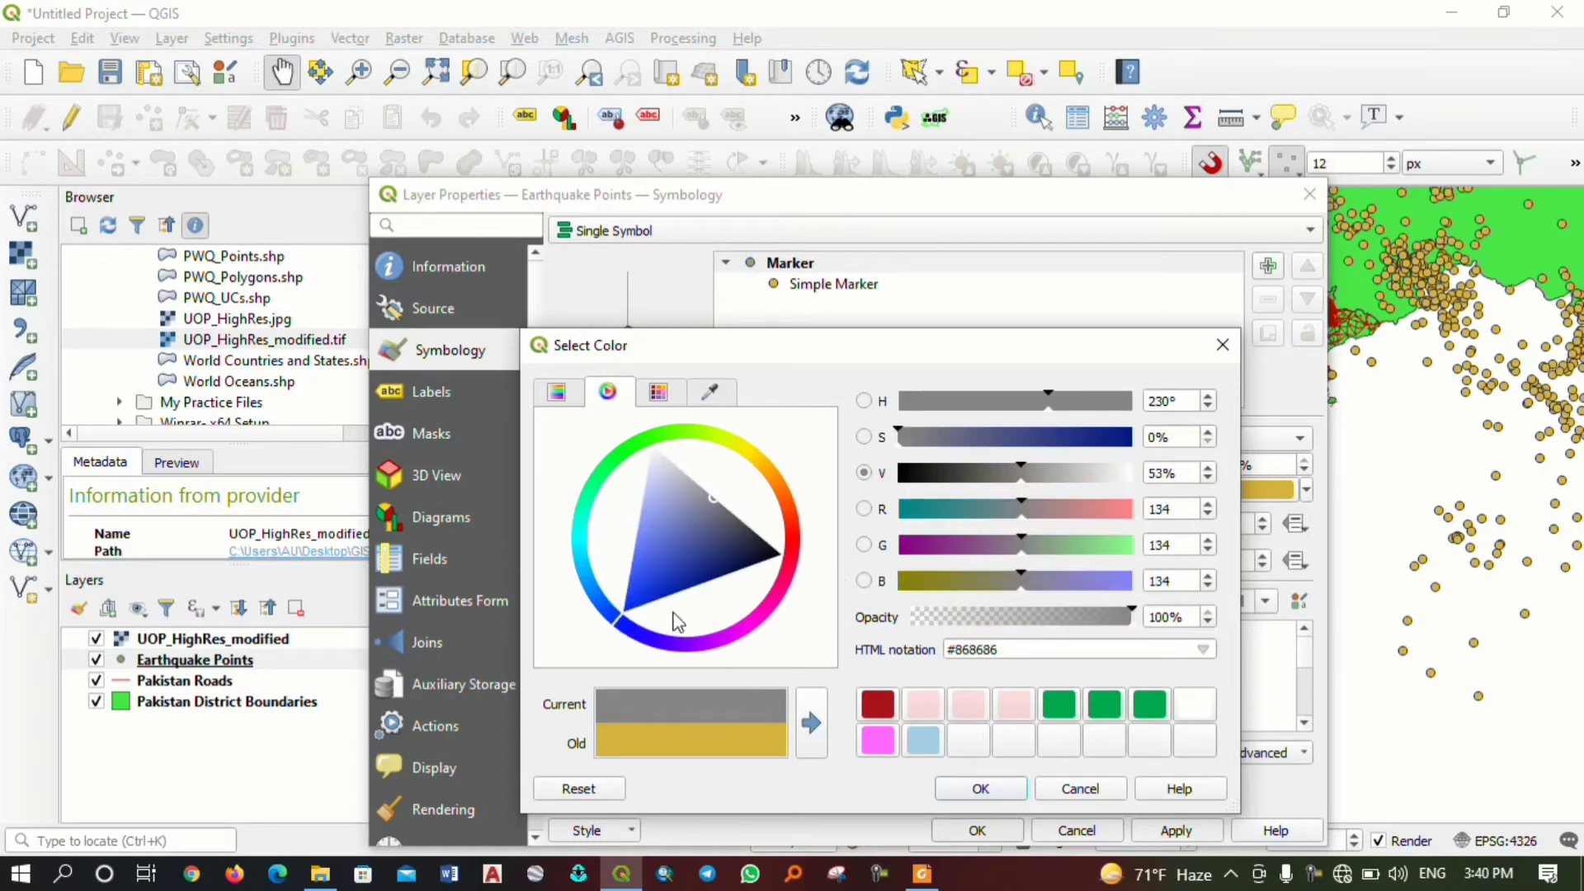
{"action": "left_click", "coordinate": [617, 618]}
{"action": "left_click", "coordinate": [557, 393]}
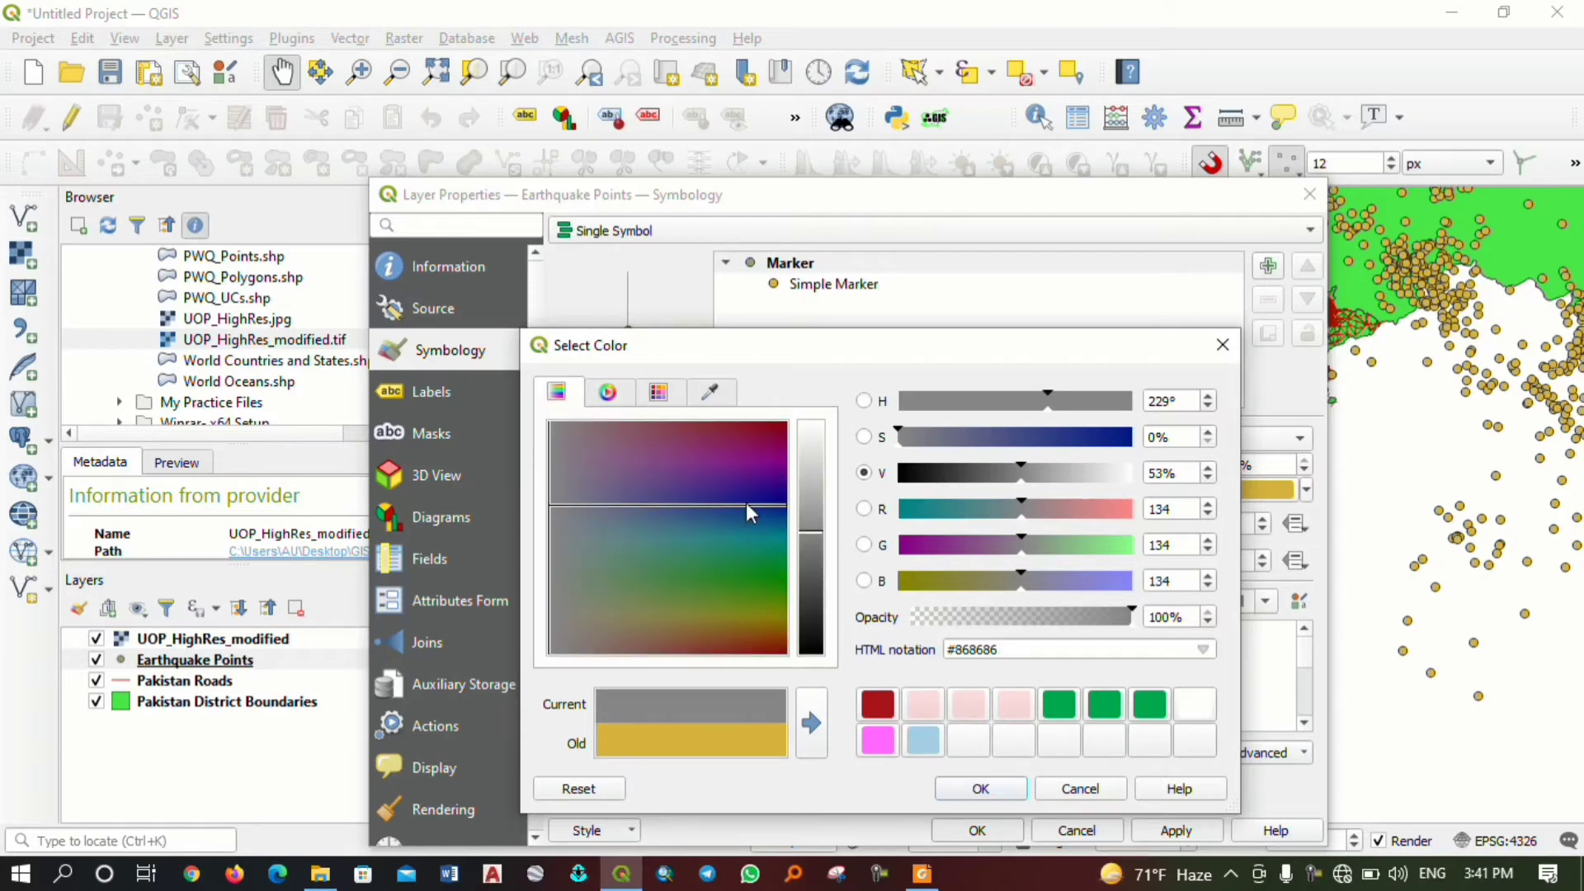
{"action": "left_click_drag", "start_coordinate": [746, 505], "coordinate": [773, 491]}
{"action": "left_click", "coordinate": [819, 722]}
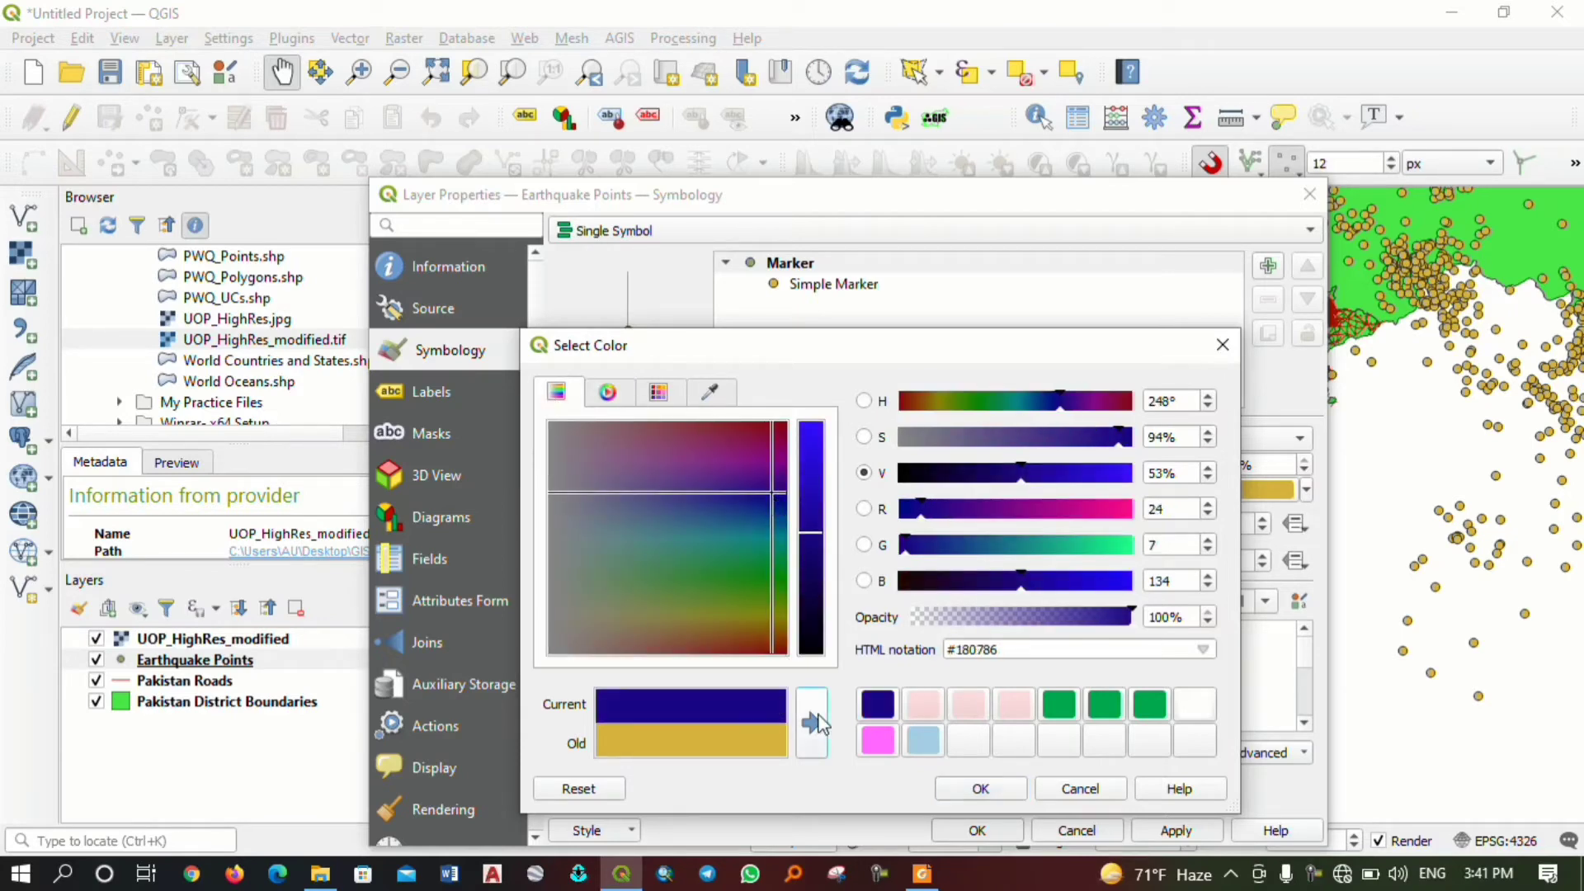
{"action": "left_click", "coordinate": [980, 789]}
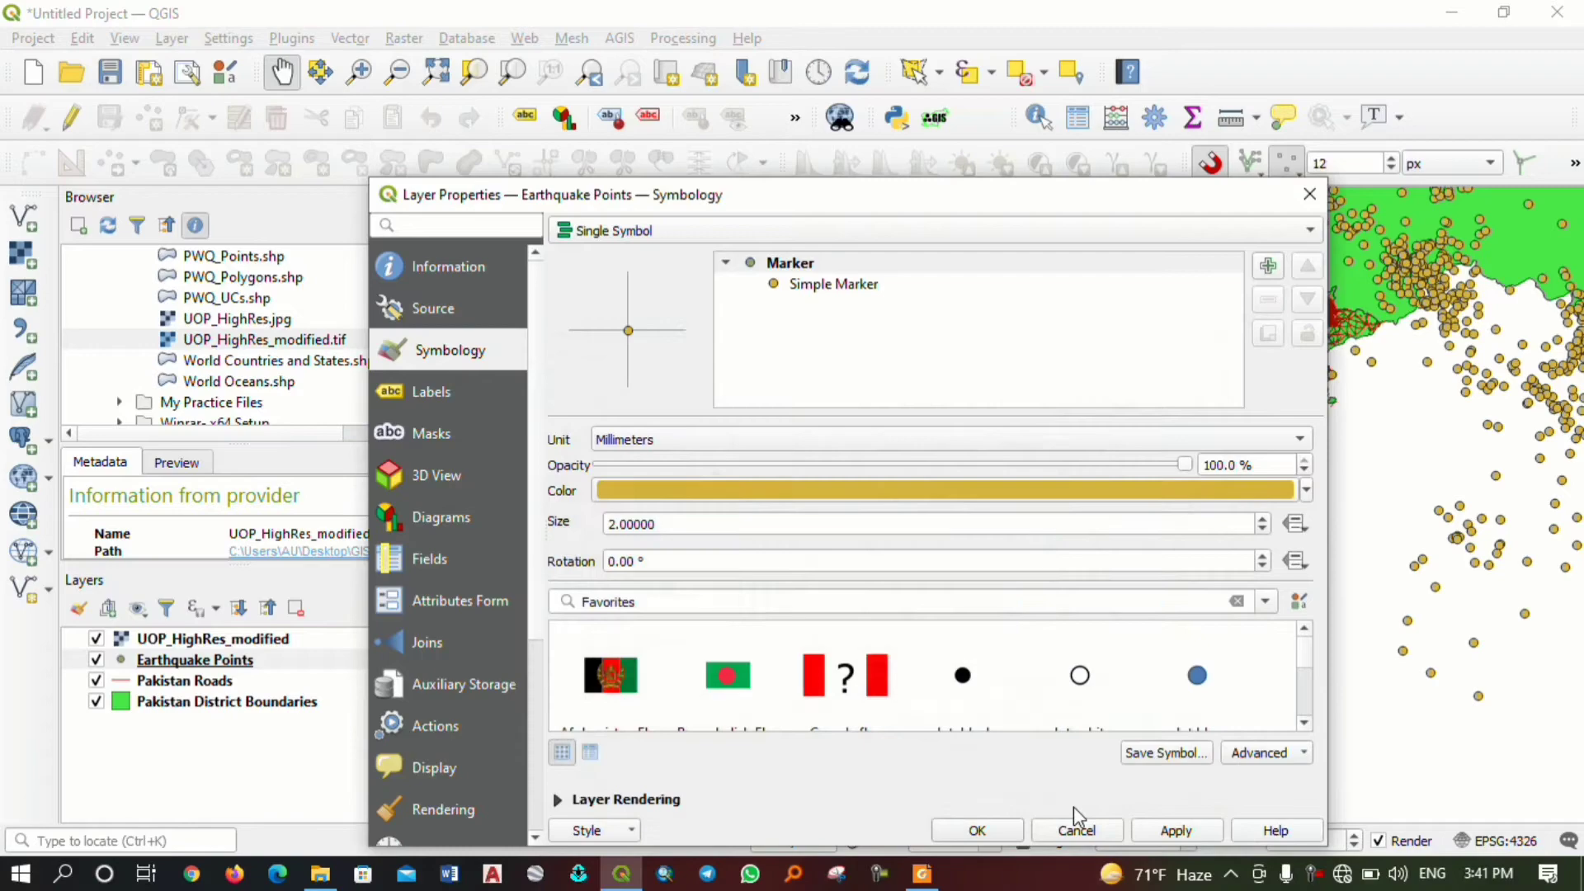
{"action": "left_click", "coordinate": [1178, 831]}
{"action": "left_click", "coordinate": [977, 831]}
Check the recoloured points on the map, then examine the Pakistan District Boundaries attribute table and close it.
{"action": "scroll", "coordinate": [961, 478], "scroll_direction": "up", "scroll_amount": 2}
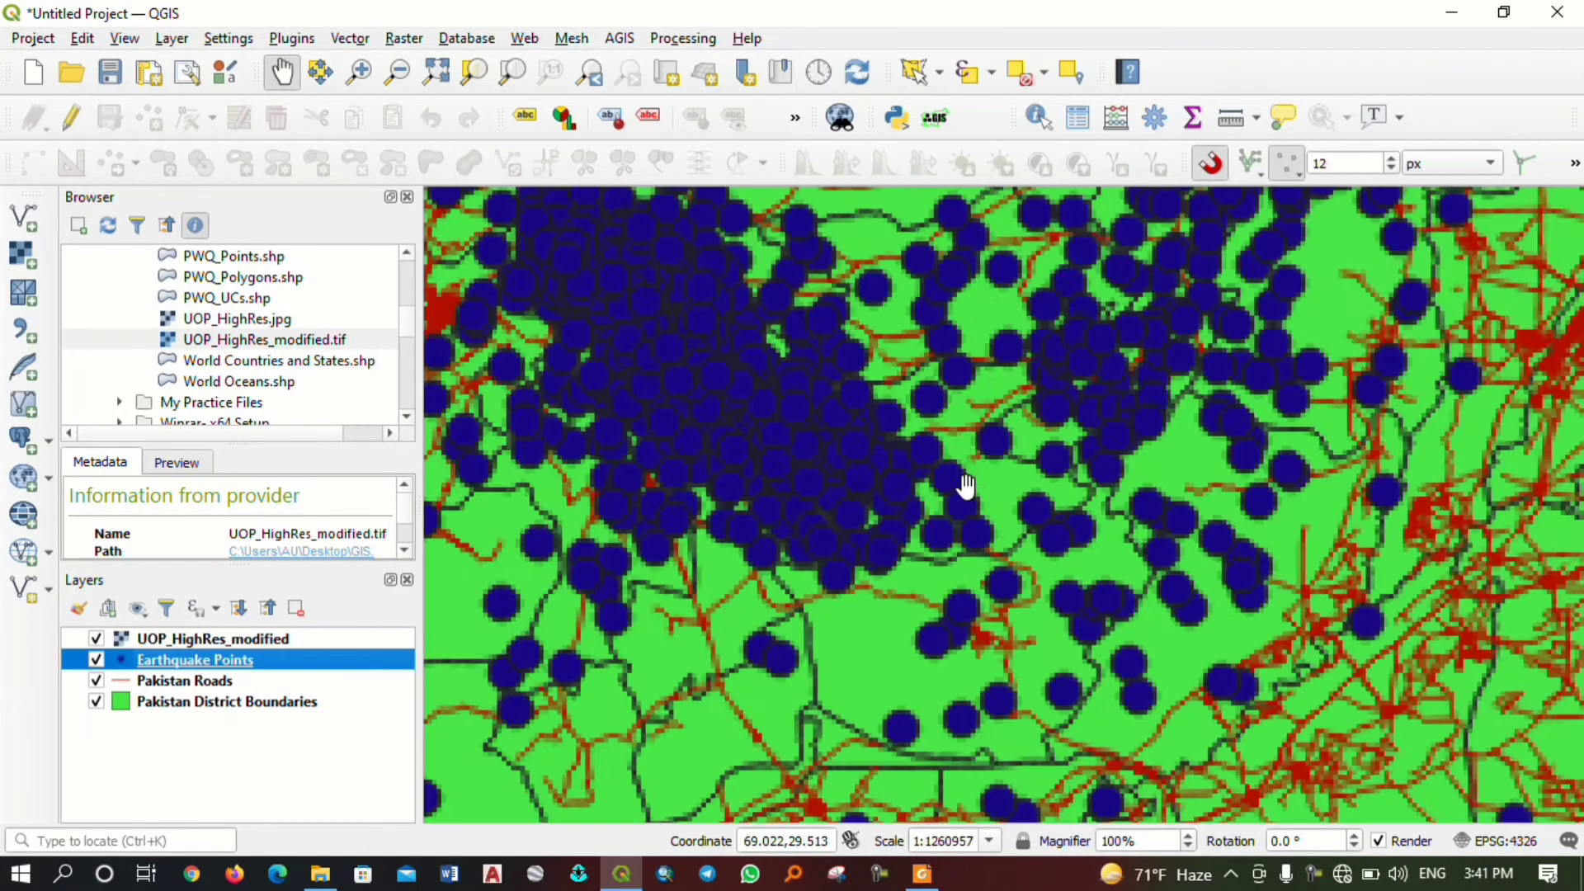
{"action": "scroll", "coordinate": [962, 491], "scroll_direction": "down", "scroll_amount": 3}
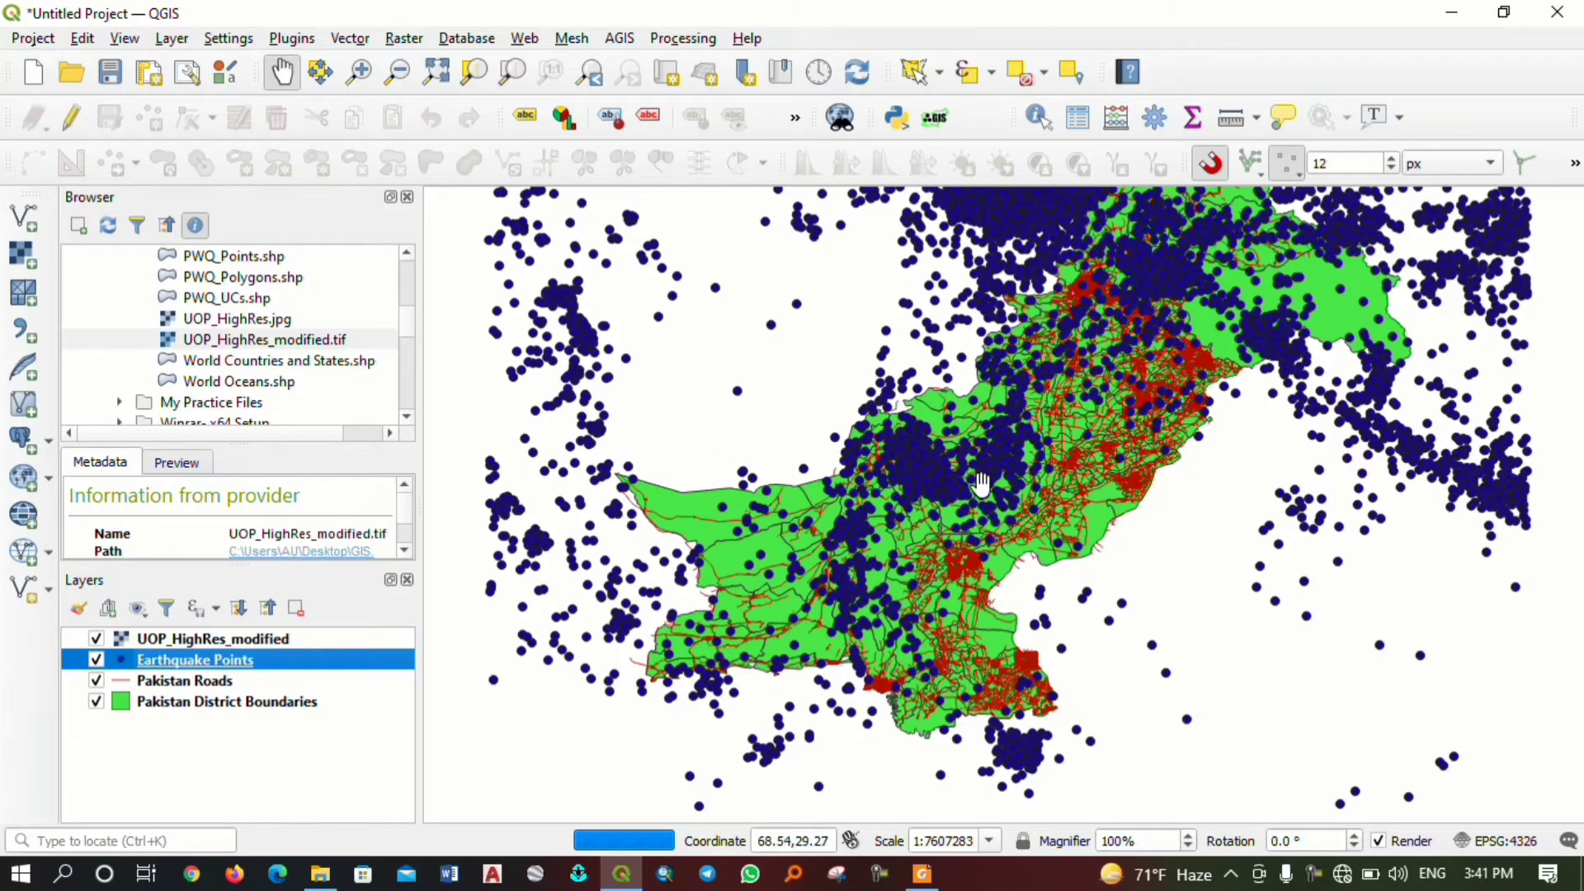
{"action": "scroll", "coordinate": [783, 515], "scroll_direction": "up", "scroll_amount": 1}
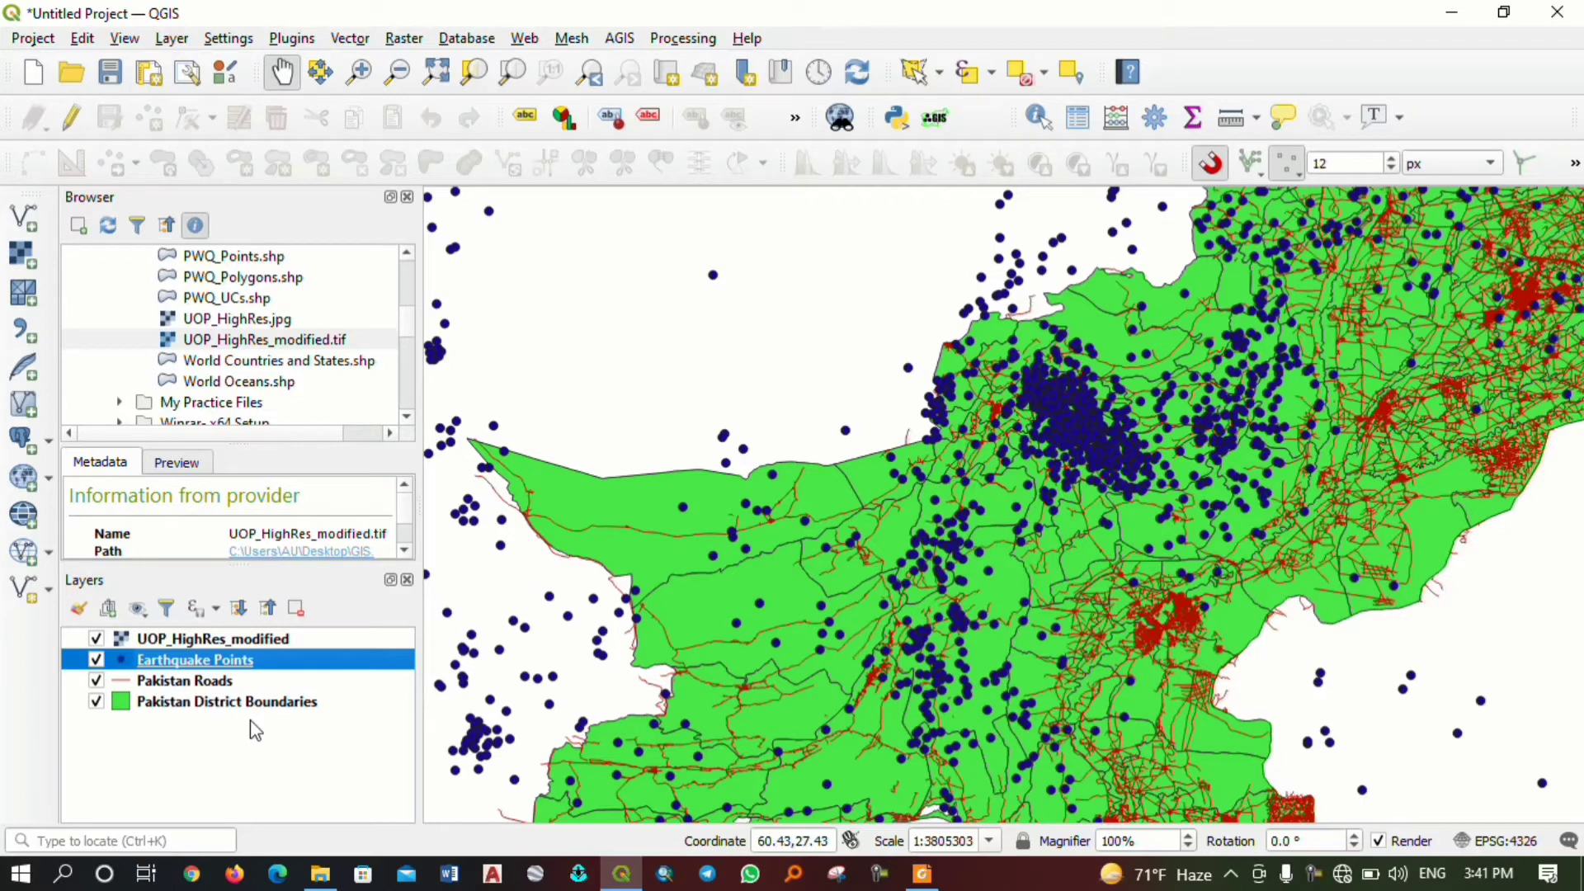
{"action": "right_click", "coordinate": [228, 703]}
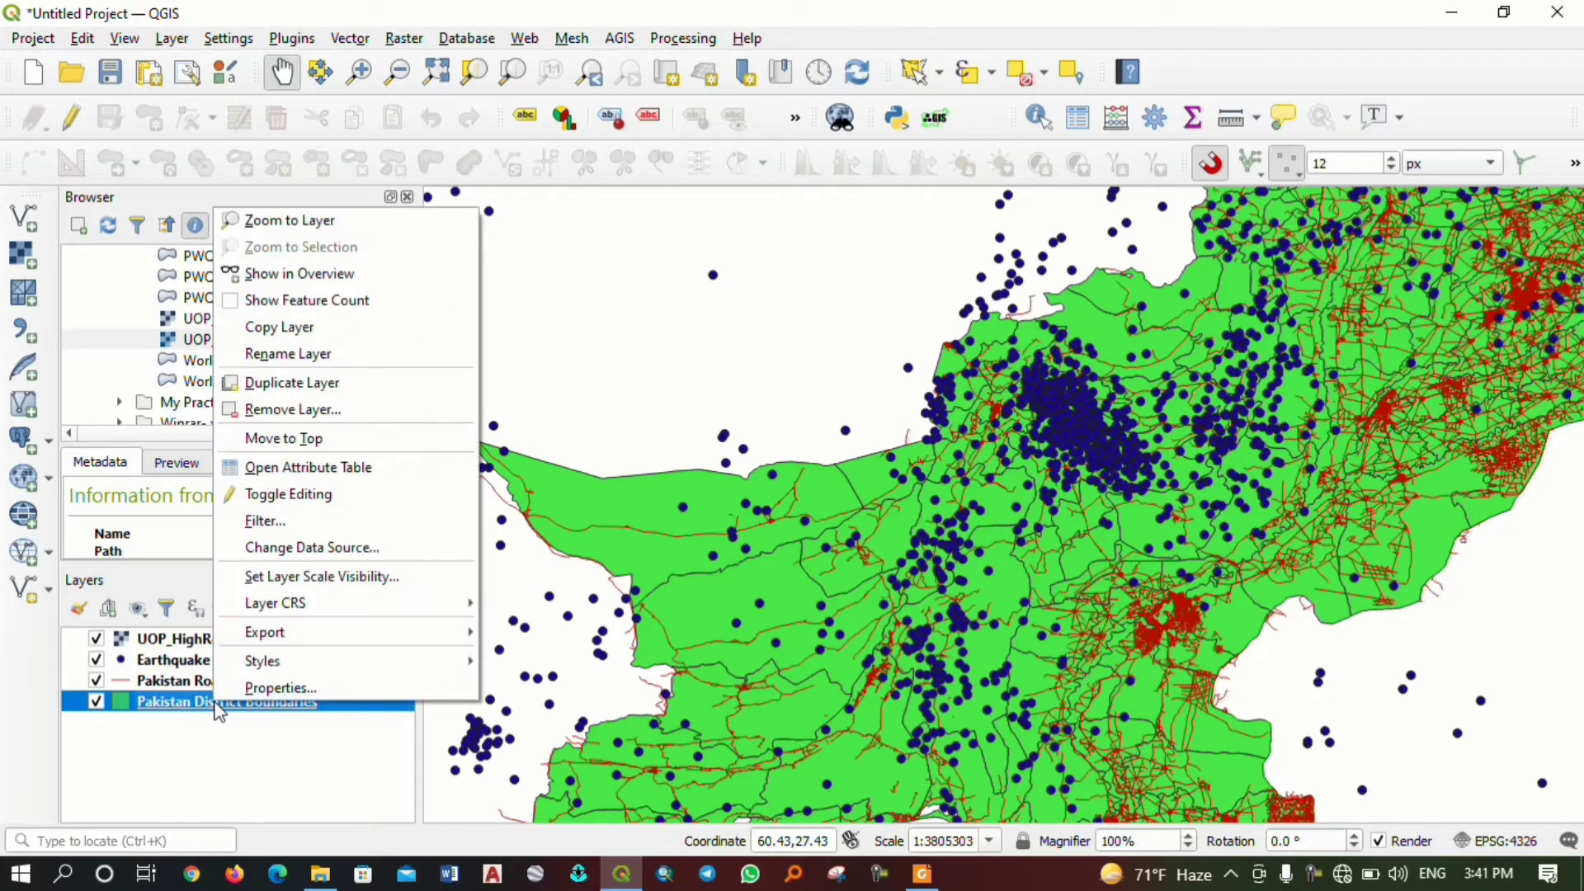
{"action": "left_click", "coordinate": [364, 474]}
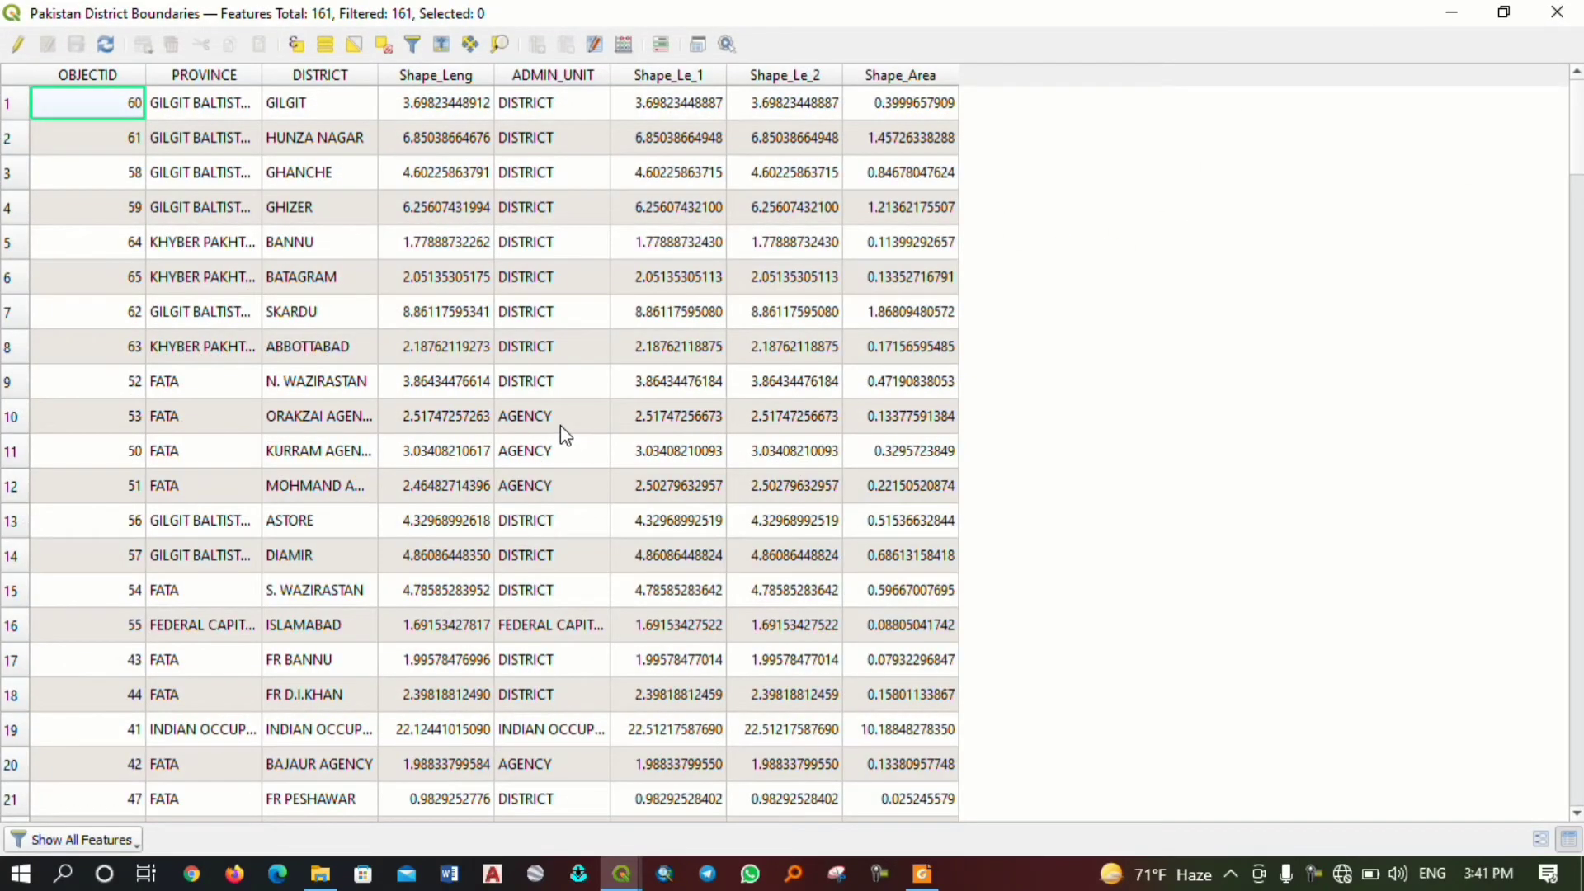
{"action": "scroll", "coordinate": [239, 205], "scroll_direction": "down", "scroll_amount": 1}
{"action": "scroll", "coordinate": [192, 179], "scroll_direction": "up", "scroll_amount": 1}
{"action": "left_click", "coordinate": [1556, 11]}
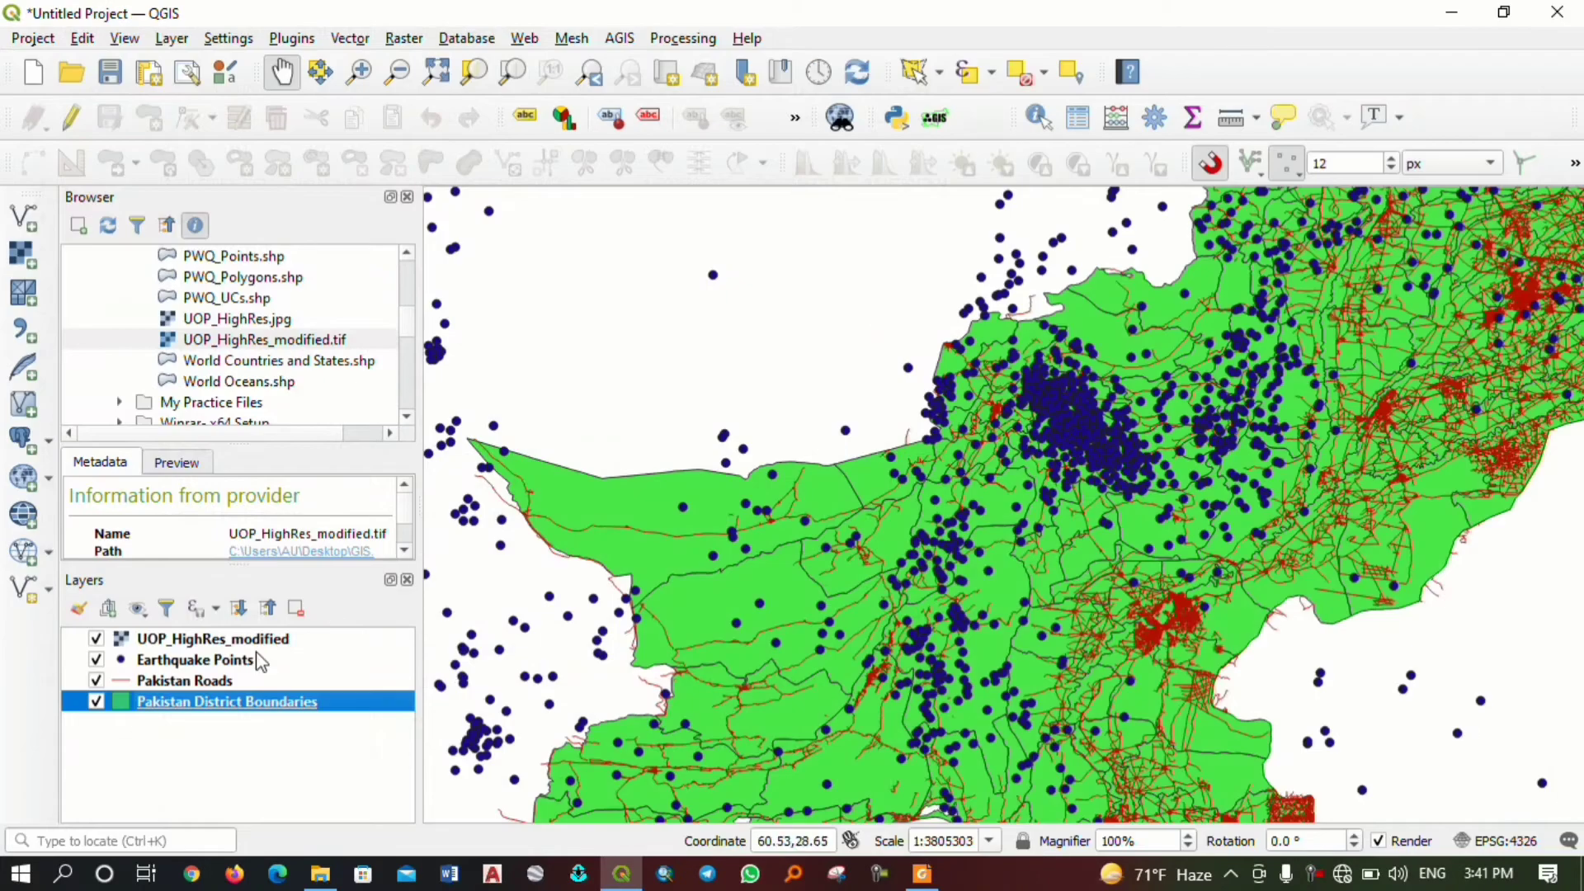
Examine the fields and records in the Pakistan Roads attribute table and close it.
{"action": "right_click", "coordinate": [165, 681]}
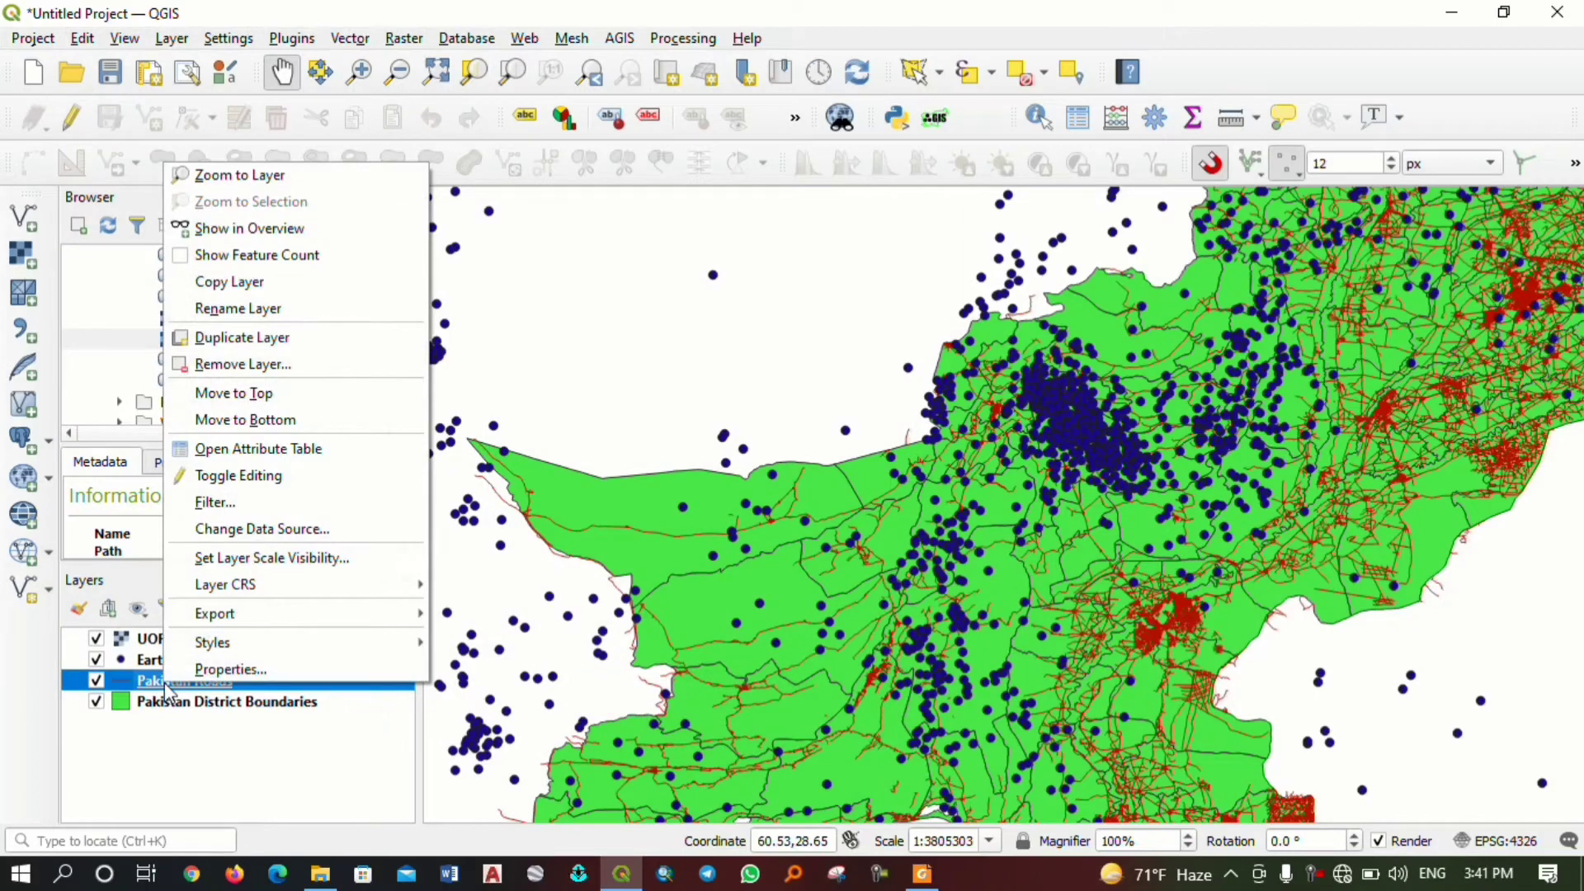
{"action": "left_click", "coordinate": [253, 454]}
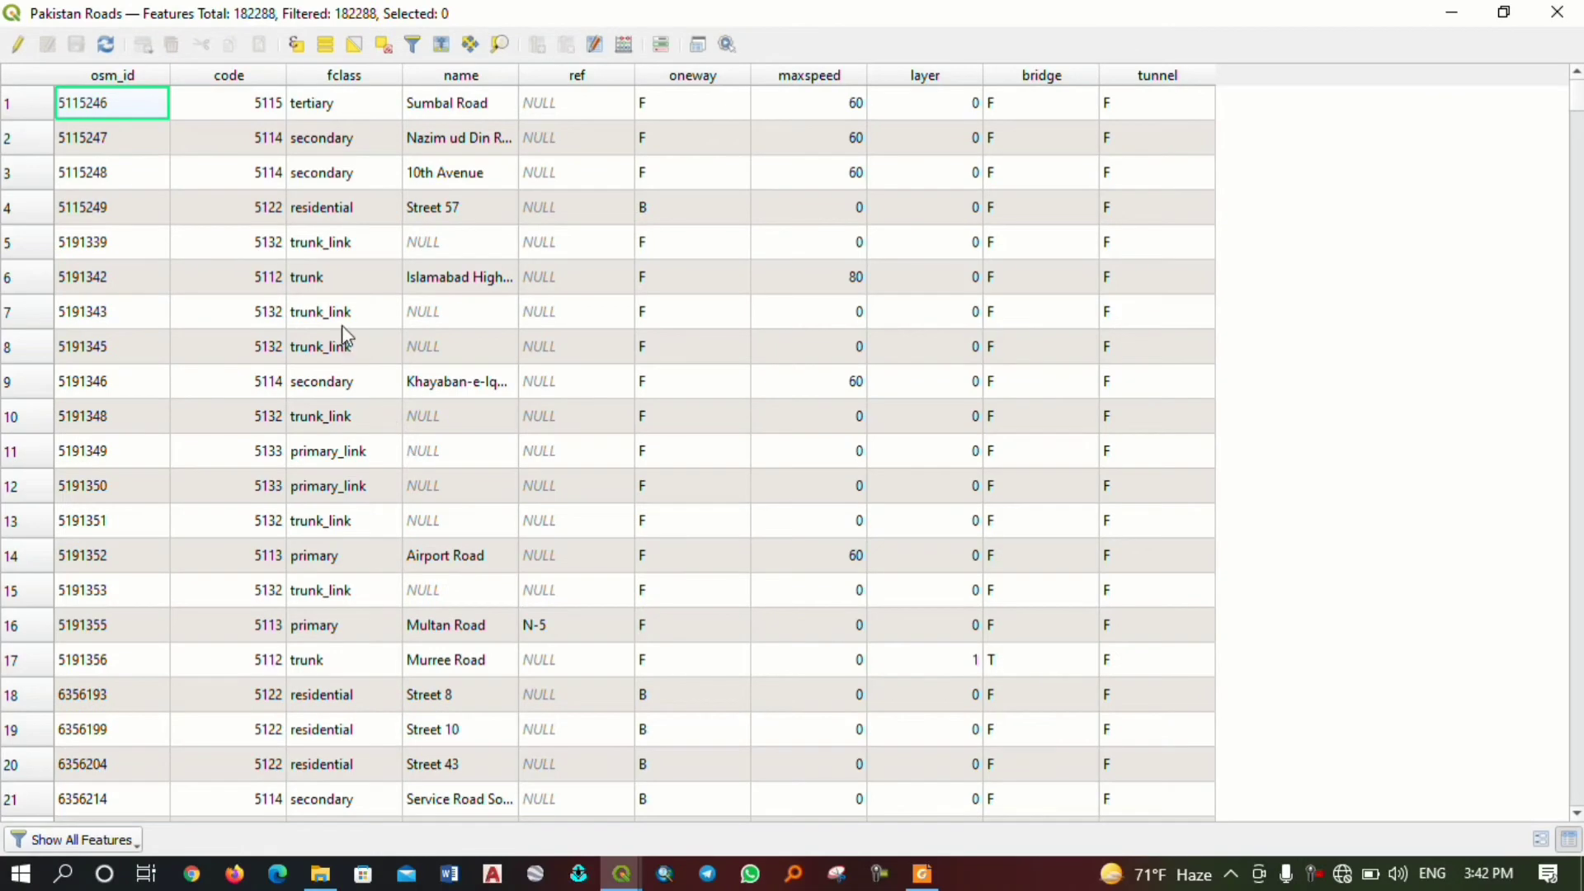
{"action": "left_click", "coordinate": [1557, 12]}
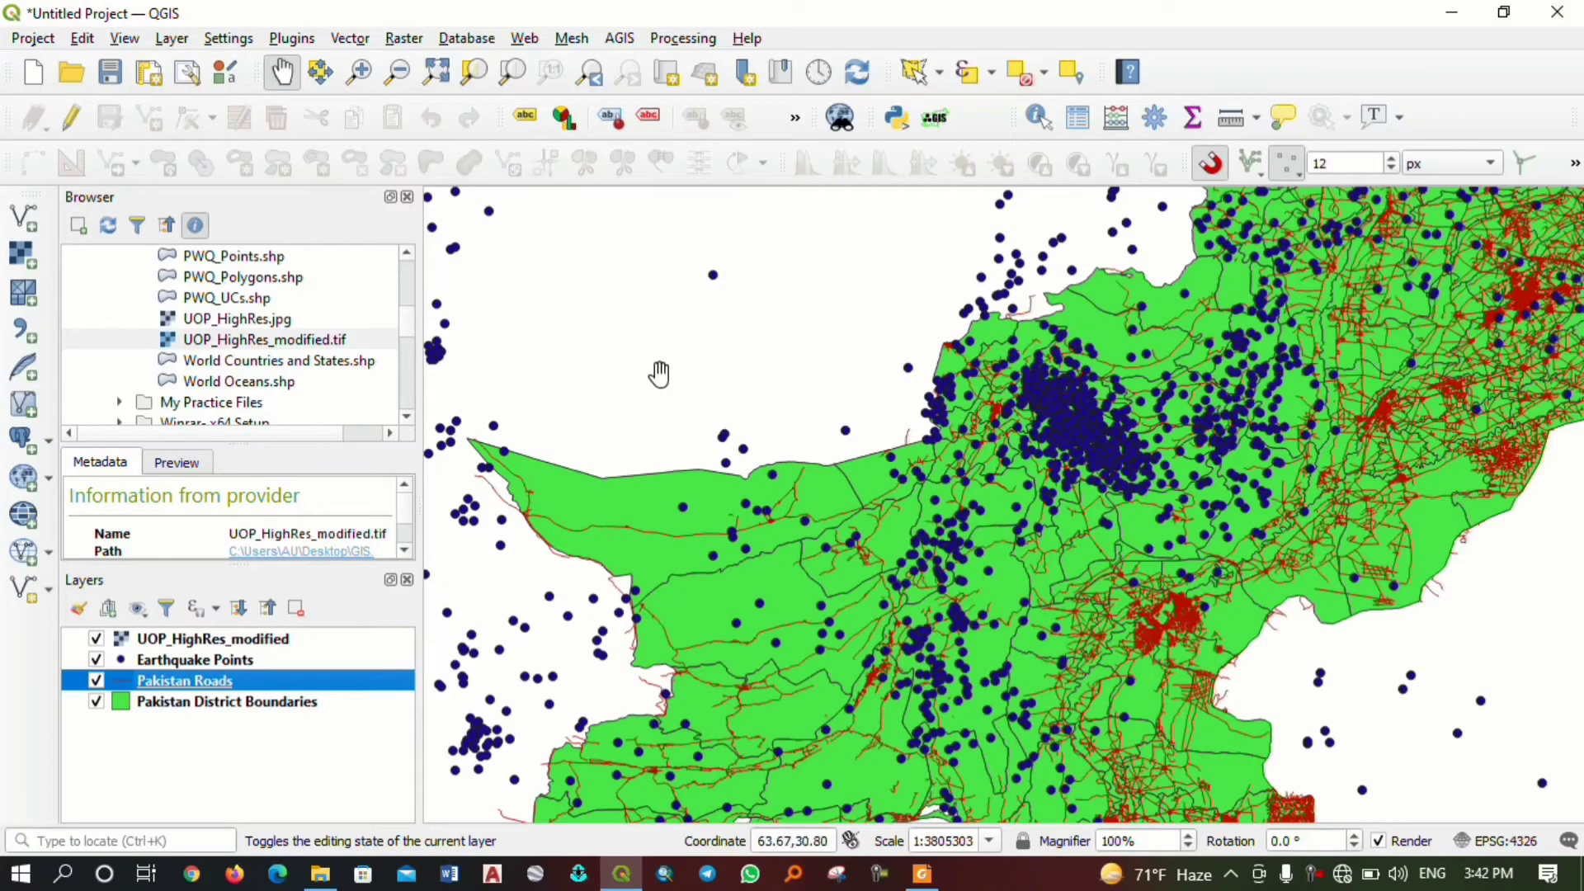
Open the Earthquake Points attribute table, go through the Latitude values of the first four records, and close the table.
{"action": "right_click", "coordinate": [165, 648]}
{"action": "right_click", "coordinate": [162, 660]}
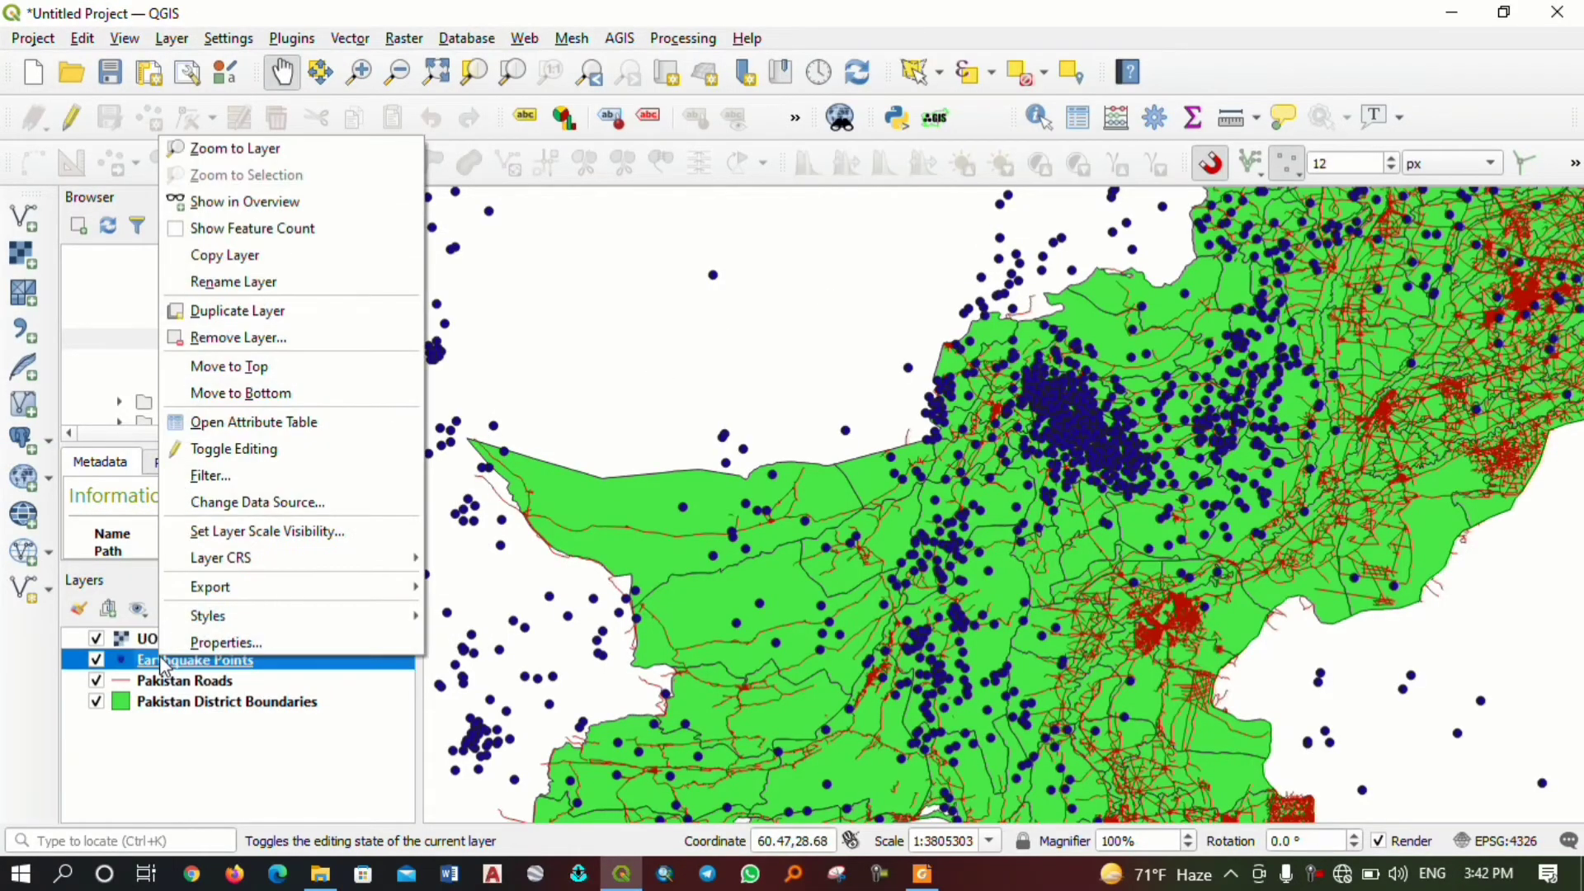
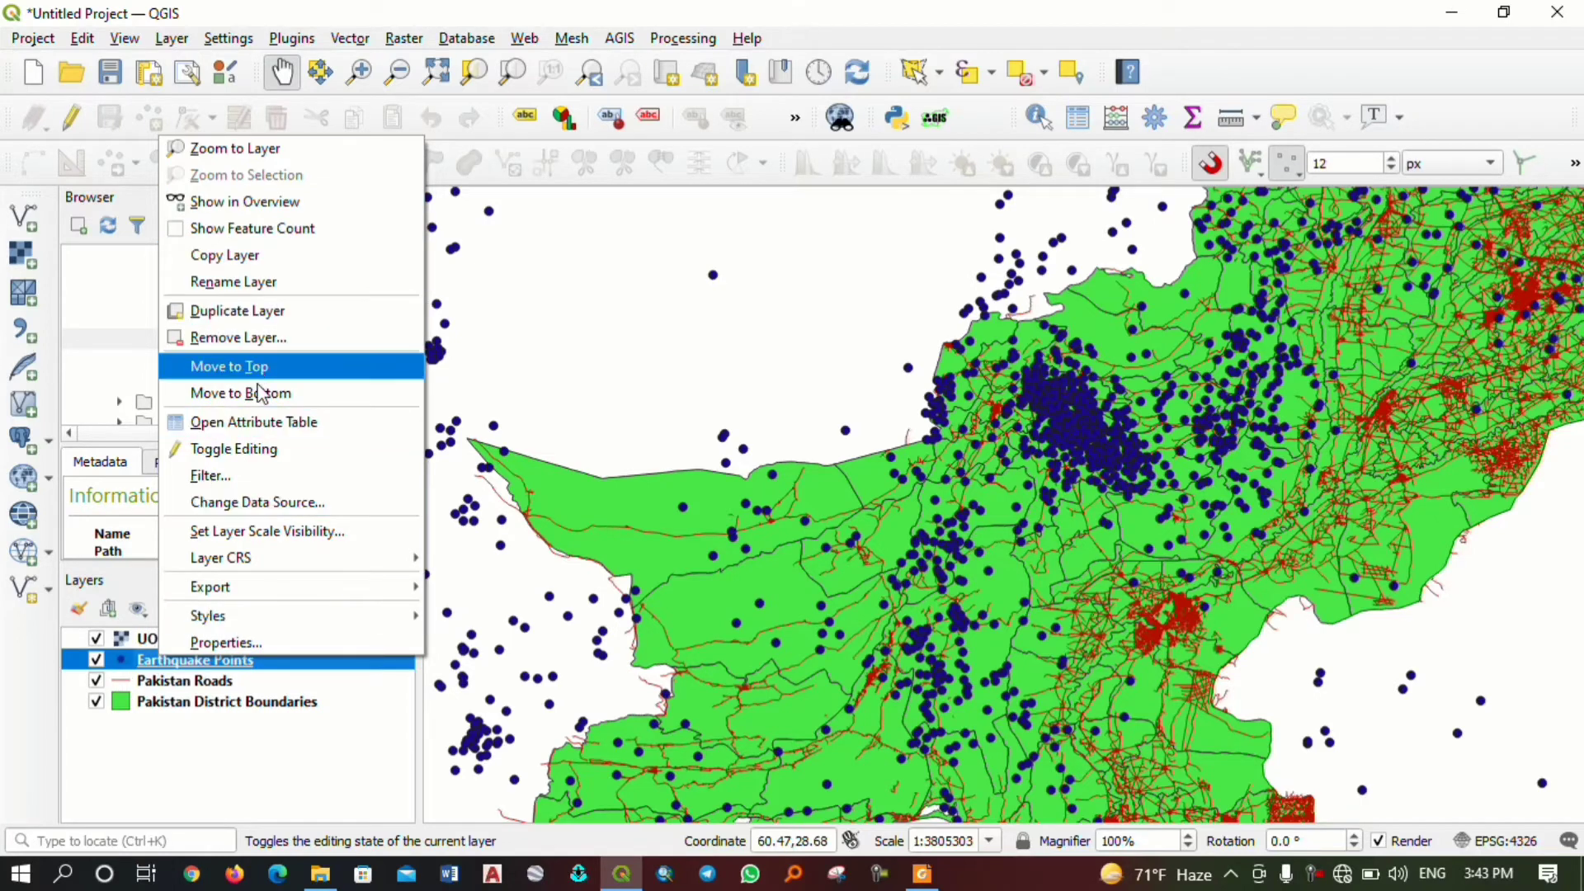
{"action": "left_click", "coordinate": [266, 422]}
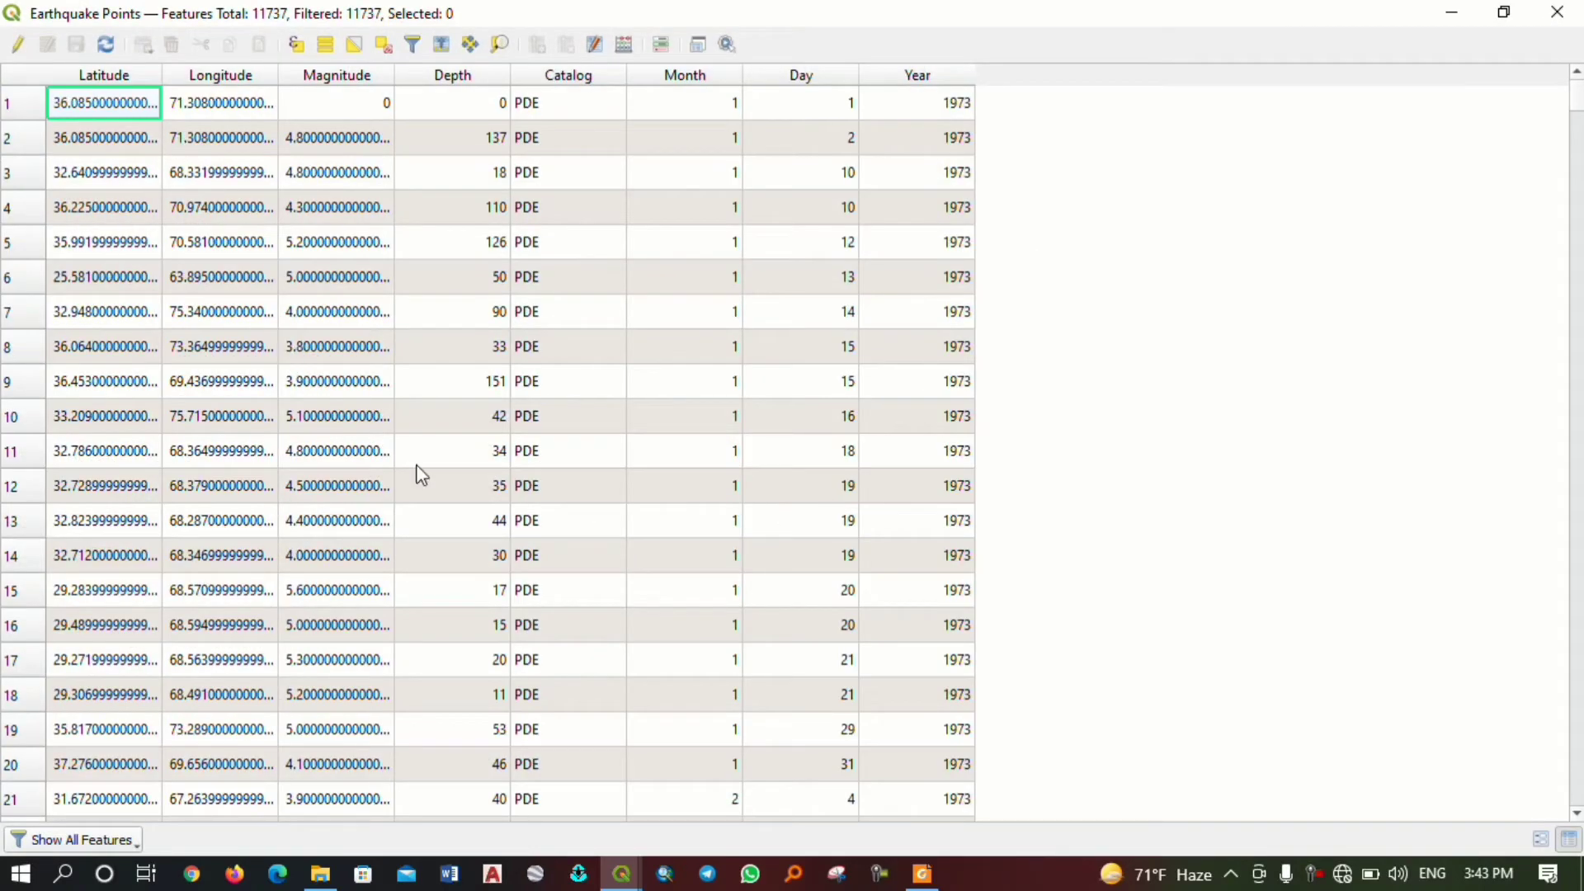
{"action": "left_click", "coordinate": [90, 219]}
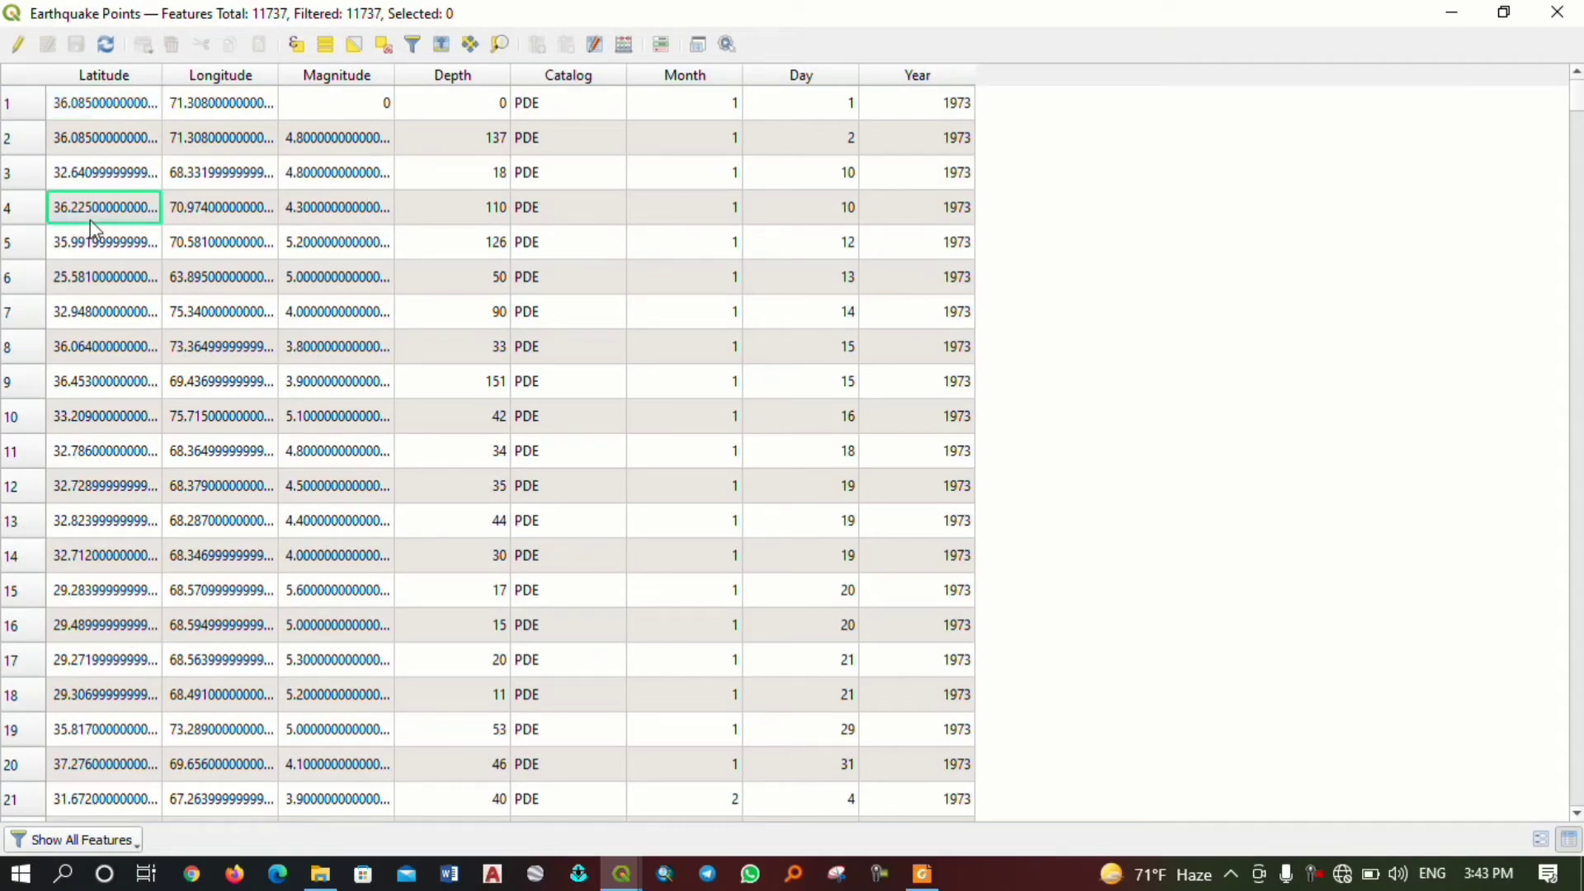
{"action": "key", "text": "Up"}
{"action": "key", "text": "Up"}
{"action": "key", "text": "Up"}
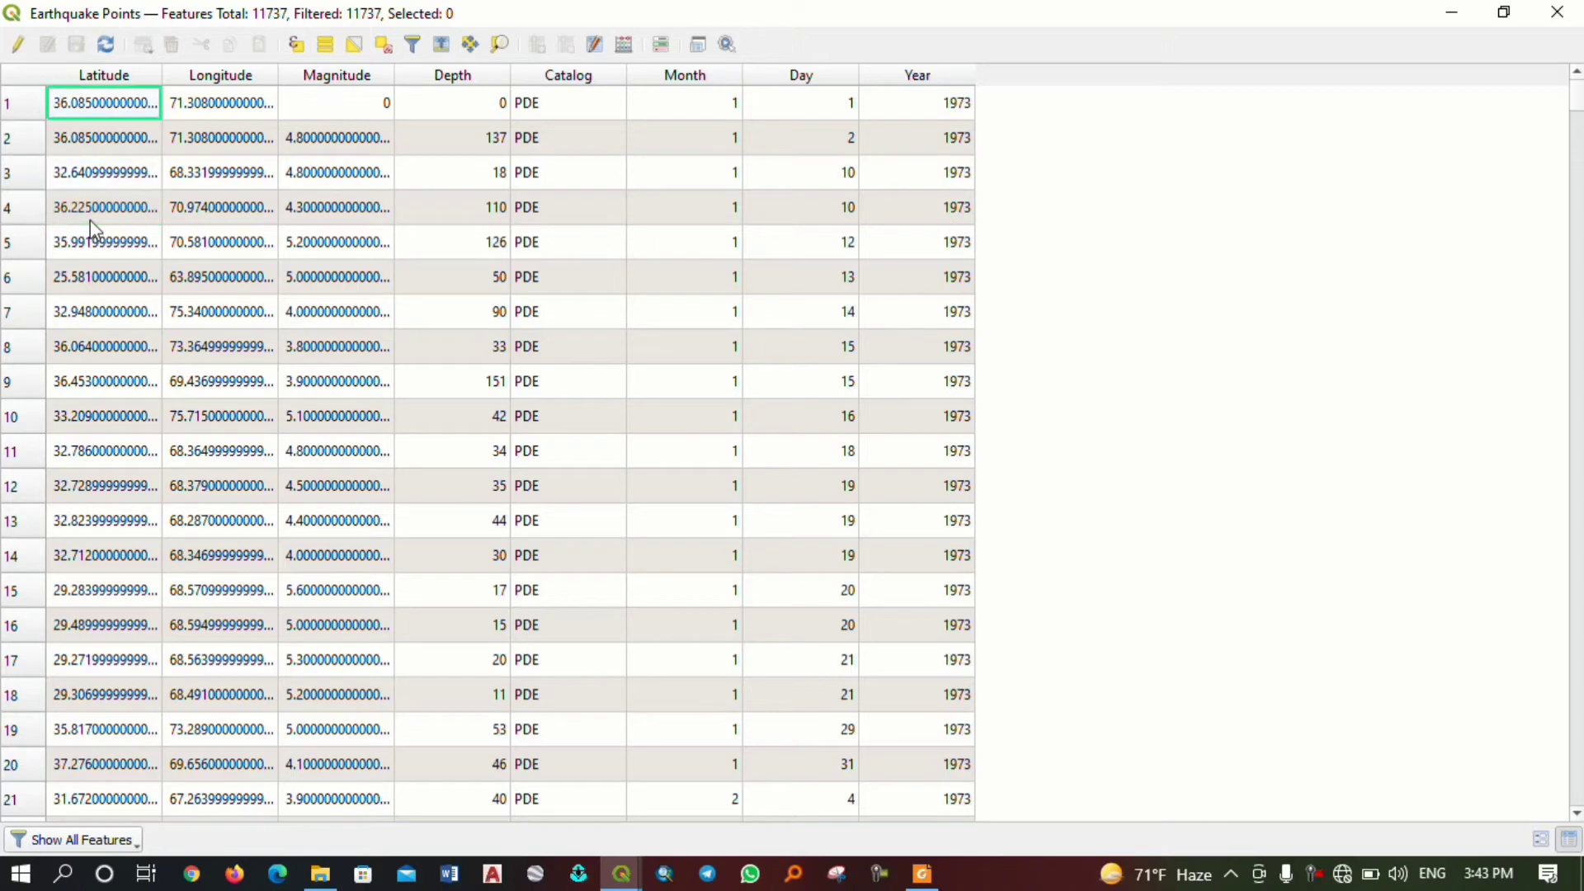
{"action": "left_click", "coordinate": [1557, 12]}
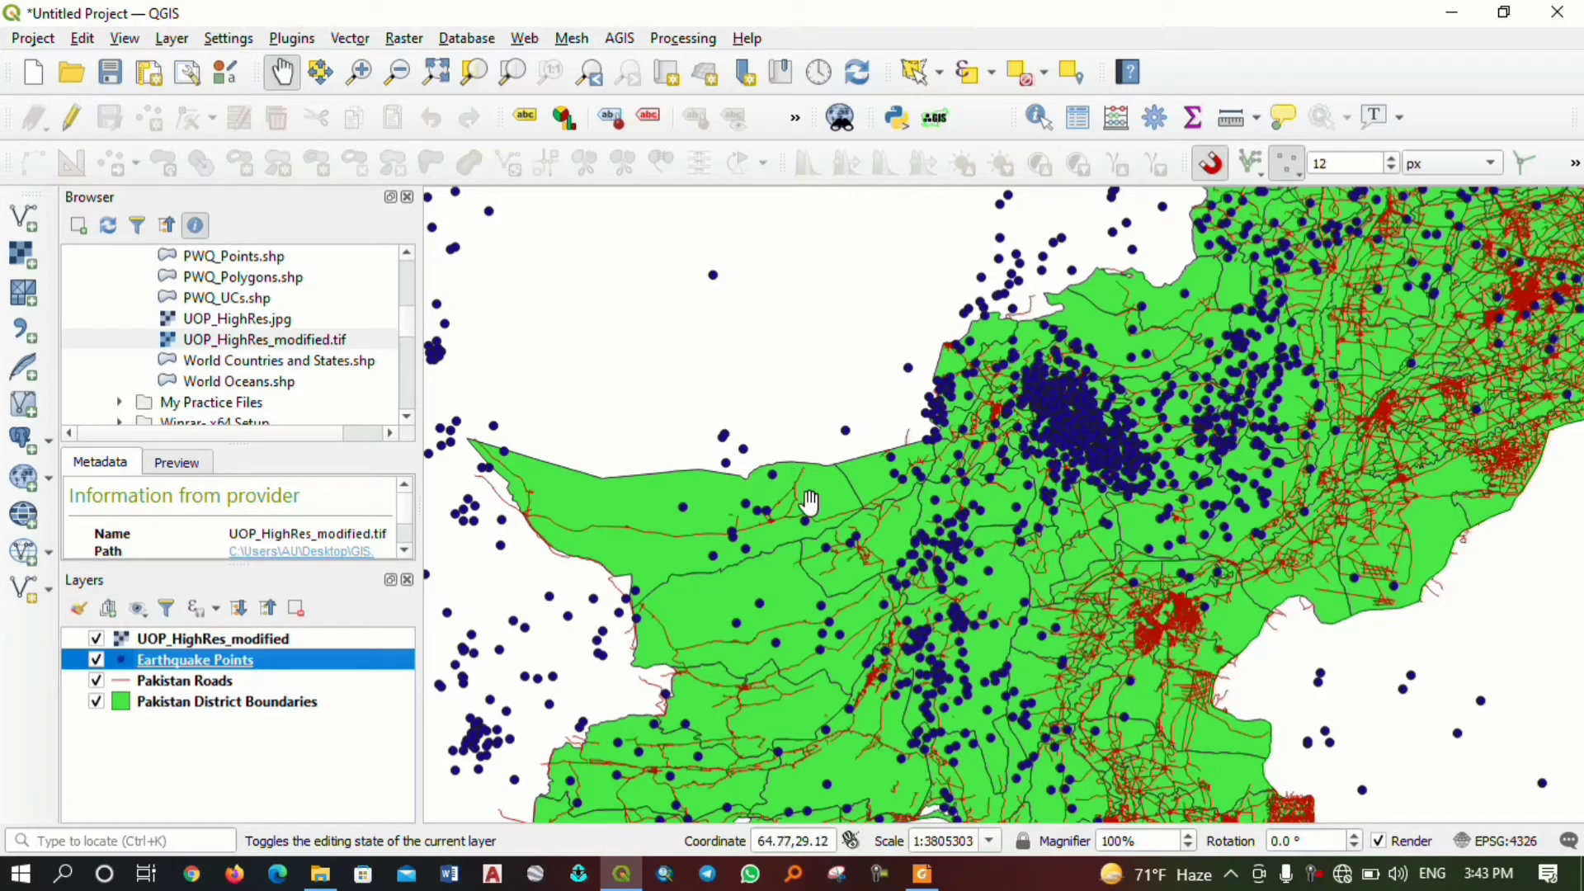
Zoom in on a single earthquake point within the dense cluster to examine it, and zoom back out to the regional extent.
{"action": "scroll", "coordinate": [1105, 462], "scroll_direction": "up", "scroll_amount": 5}
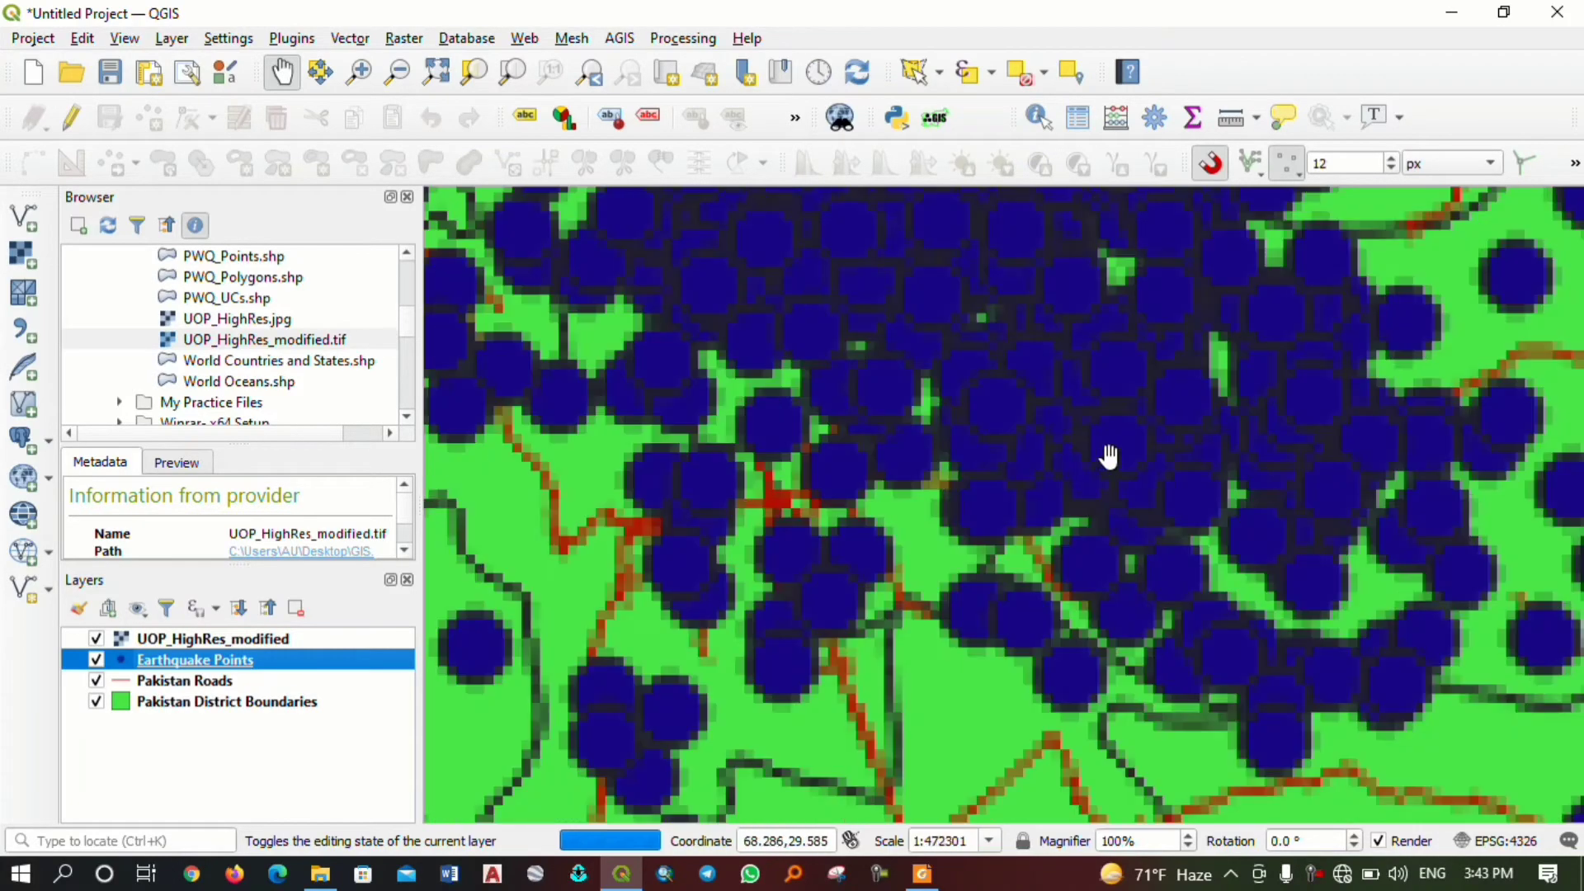
{"action": "scroll", "coordinate": [1043, 364], "scroll_direction": "up", "scroll_amount": 1}
{"action": "scroll", "coordinate": [1013, 334], "scroll_direction": "up", "scroll_amount": 2}
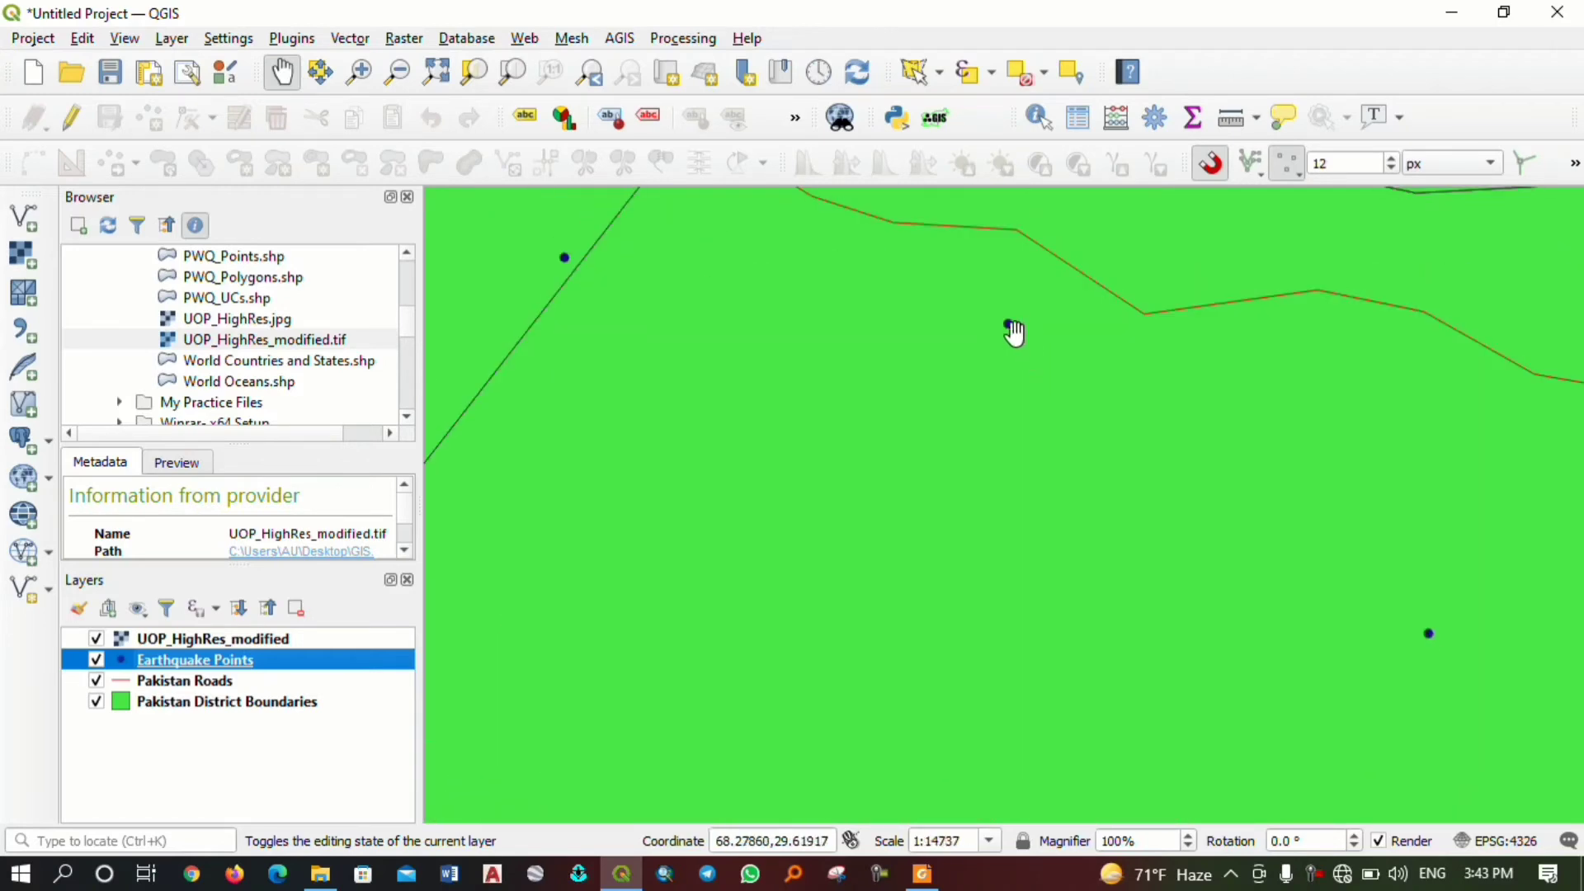
{"action": "scroll", "coordinate": [1014, 329], "scroll_direction": "up", "scroll_amount": 4}
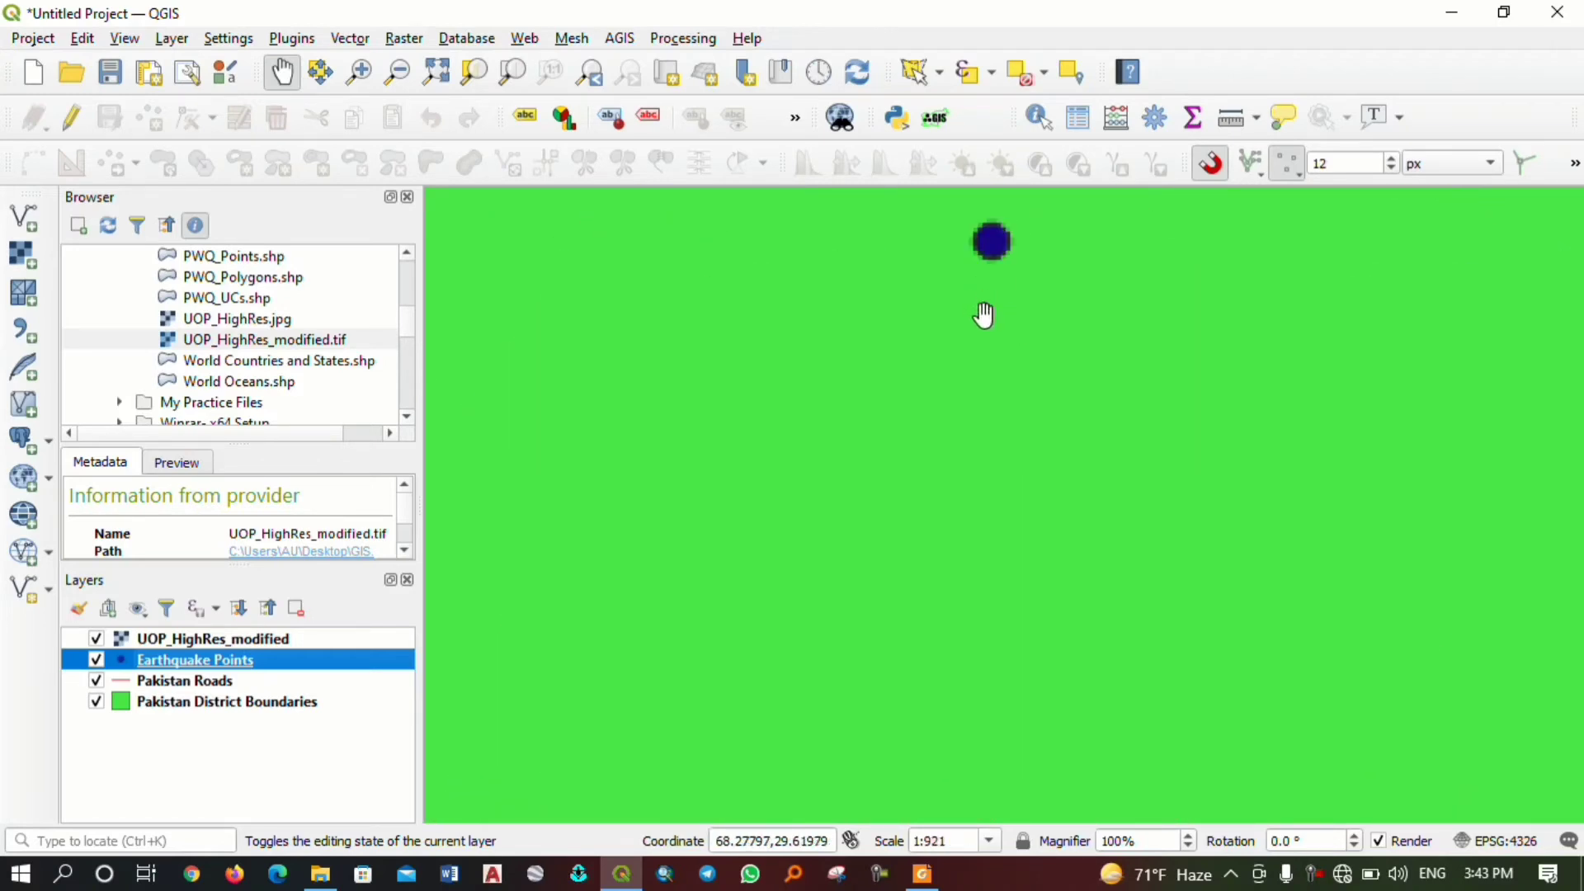
{"action": "scroll", "coordinate": [1011, 313], "scroll_direction": "down", "scroll_amount": 2}
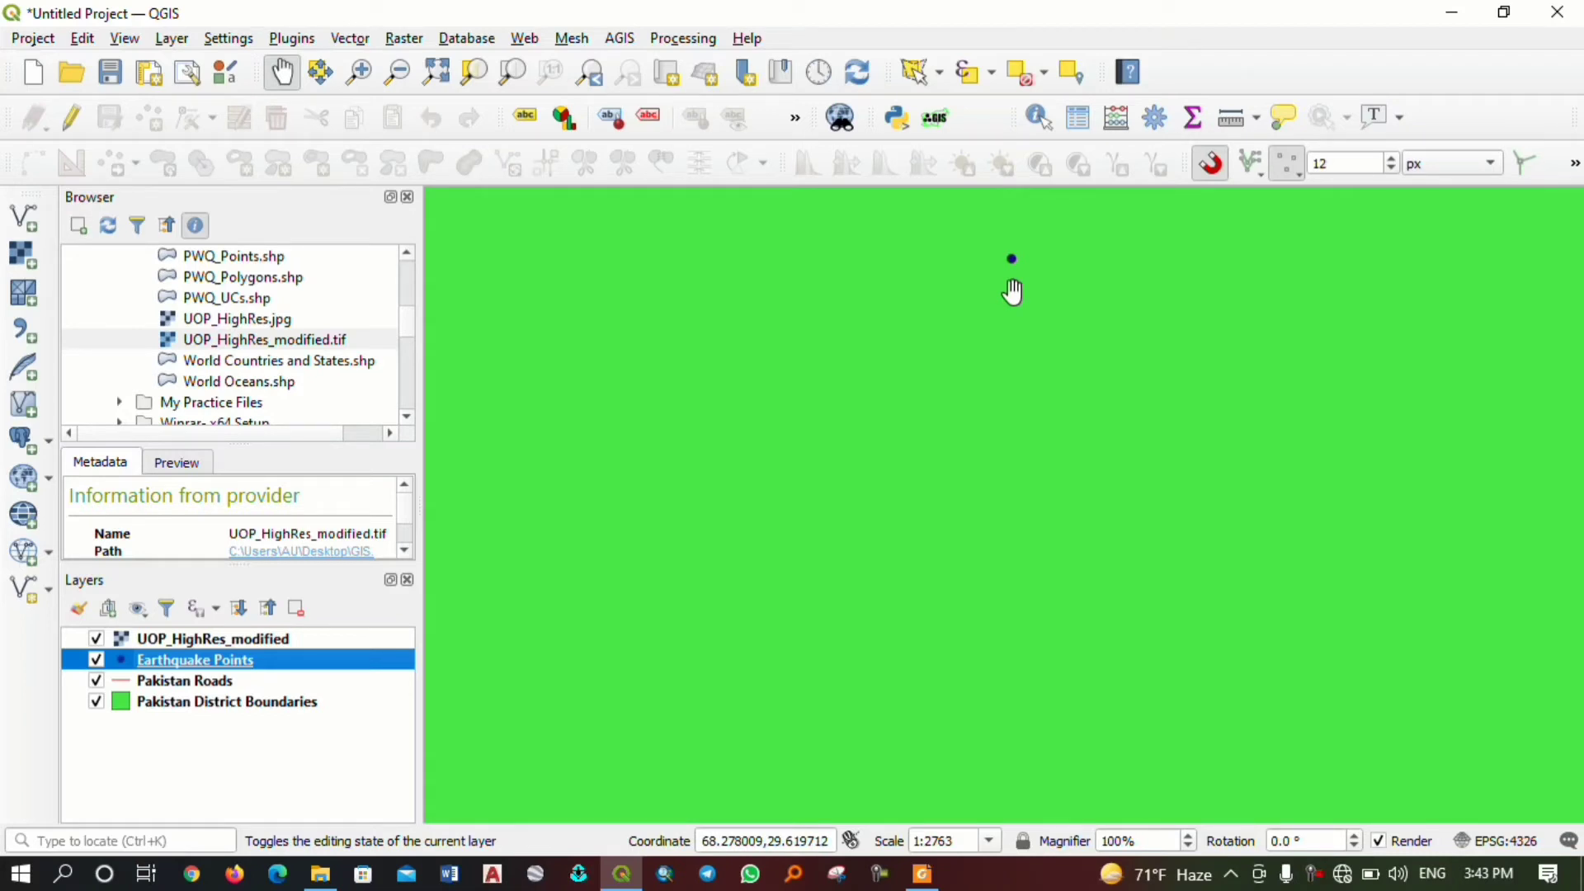
{"action": "scroll", "coordinate": [1012, 293], "scroll_direction": "down", "scroll_amount": 7}
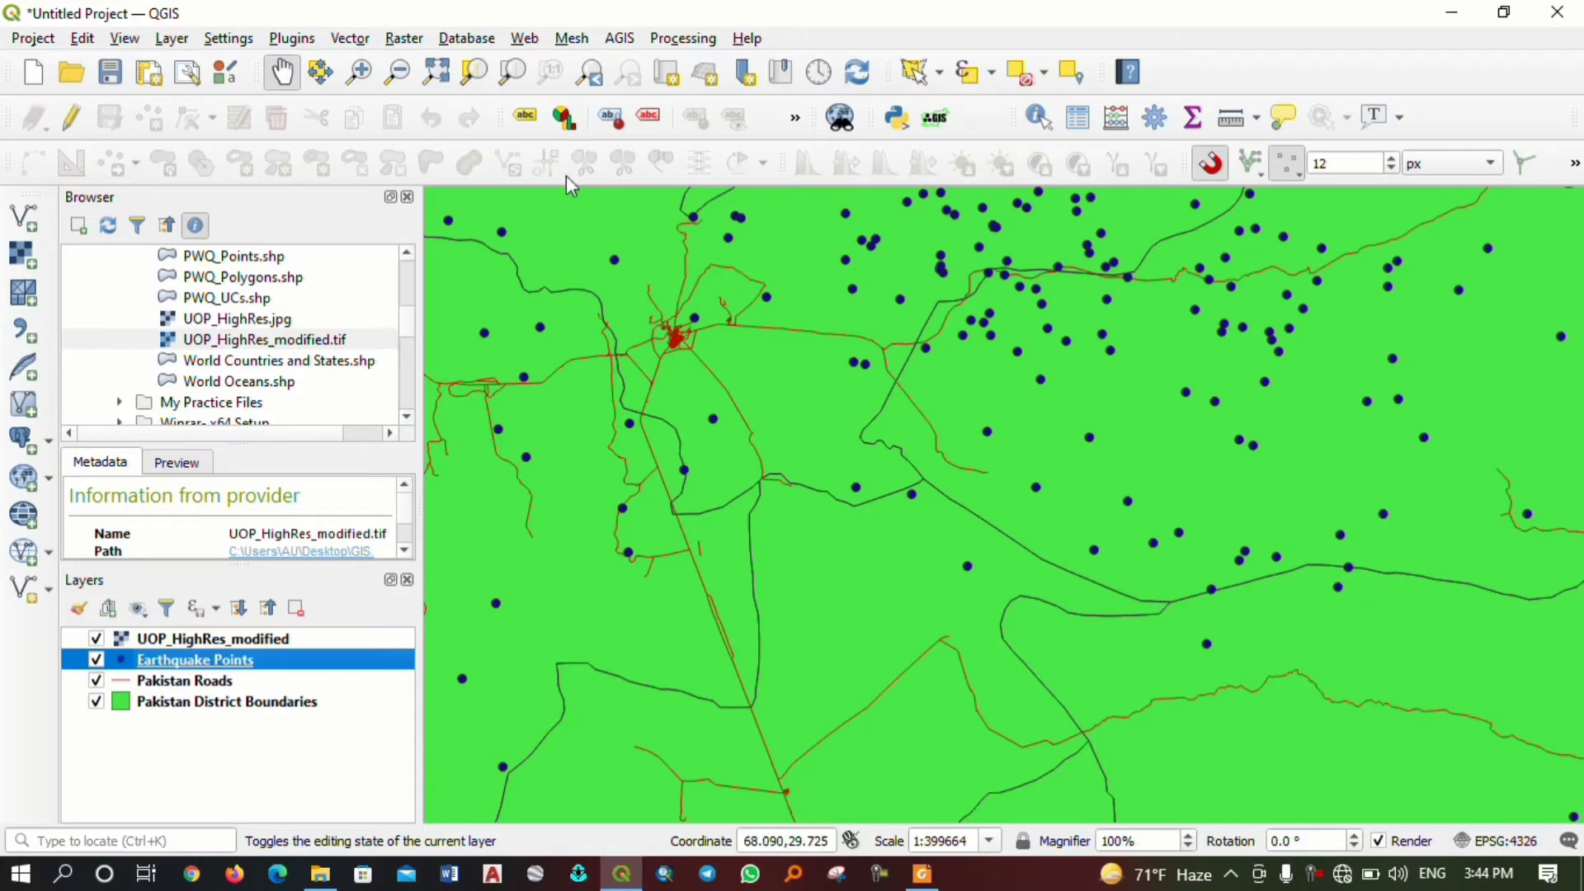
{"action": "scroll", "coordinate": [866, 424], "scroll_direction": "down", "scroll_amount": 3}
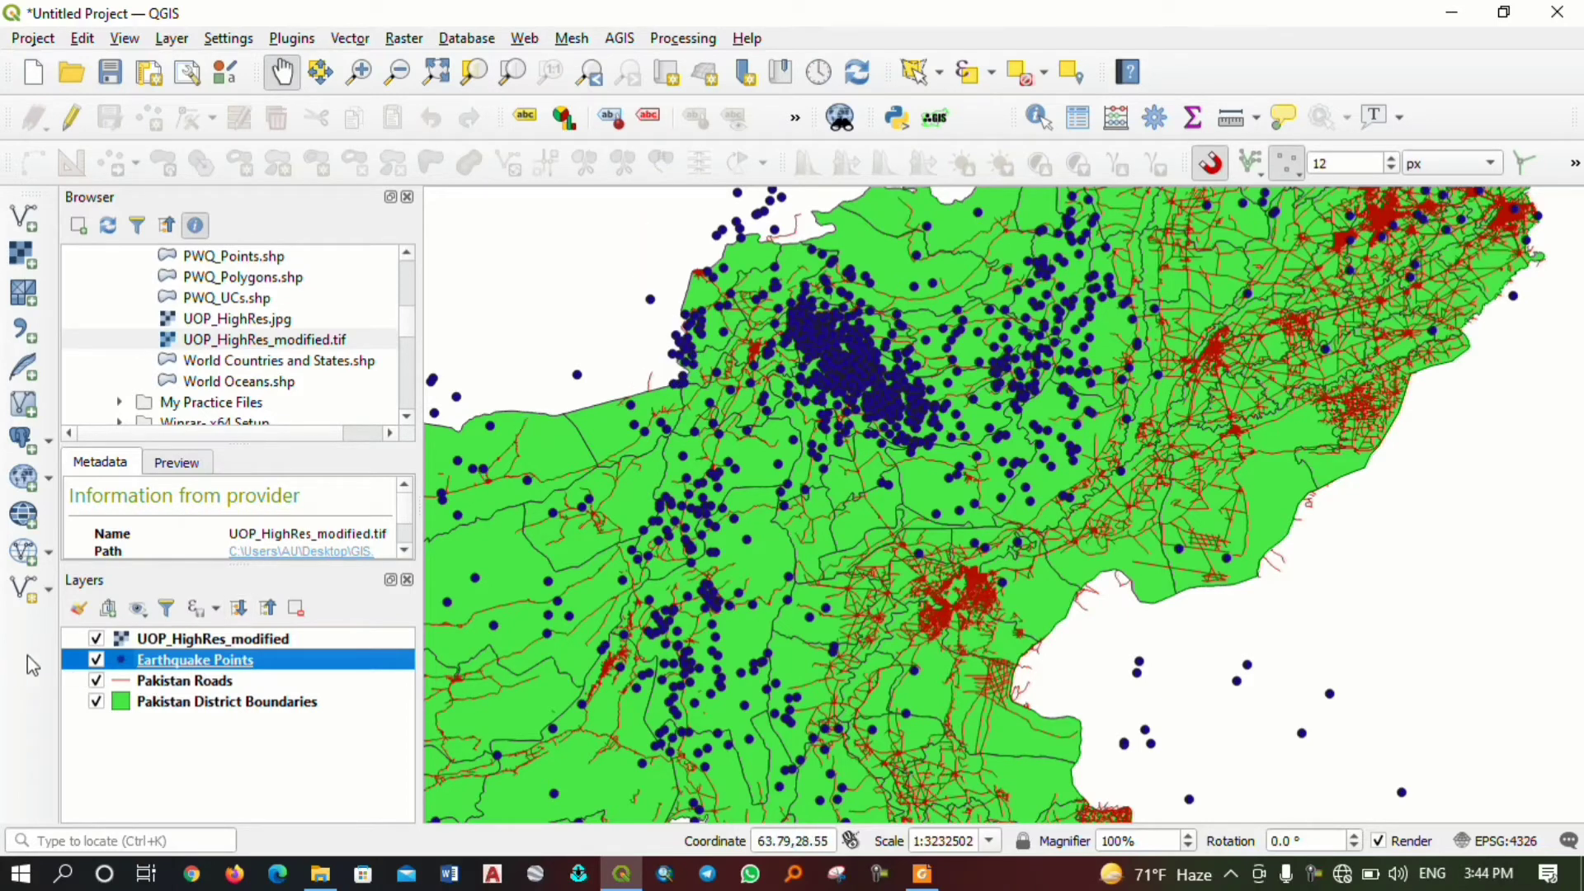
Hide the UOP_HighRes_modified, Earthquake Points and Pakistan Roads layers and fit the whole of Pakistan's district boundaries in the map view.
{"action": "left_click", "coordinate": [95, 638]}
{"action": "left_click", "coordinate": [96, 659]}
{"action": "left_click", "coordinate": [95, 680]}
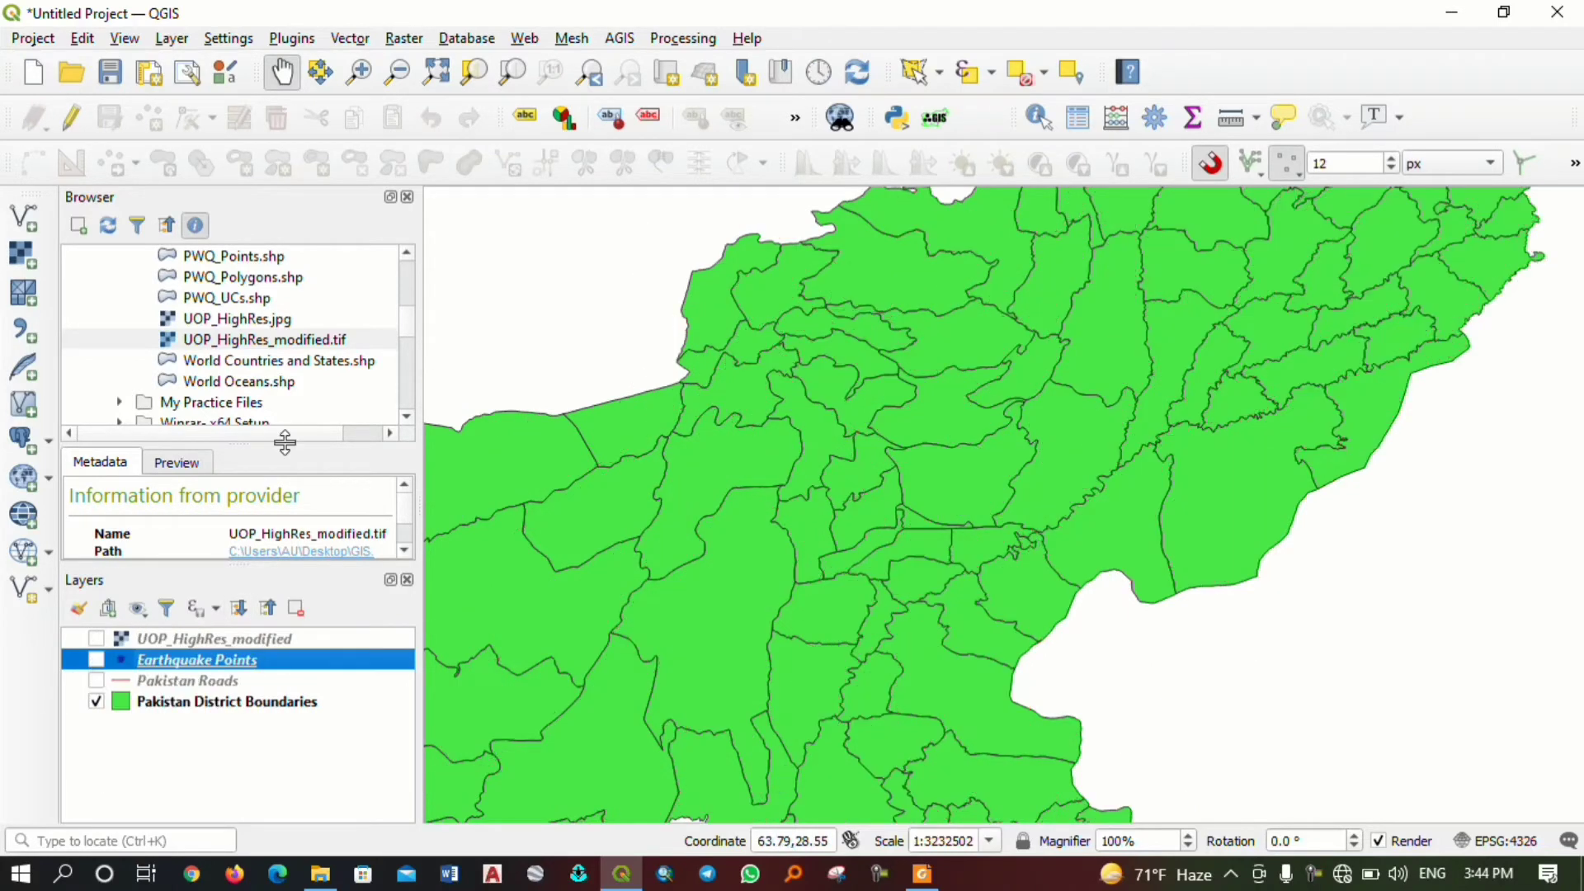
{"action": "scroll", "coordinate": [876, 338], "scroll_direction": "down", "scroll_amount": 2}
{"action": "left_click_drag", "start_coordinate": [953, 305], "coordinate": [941, 439]}
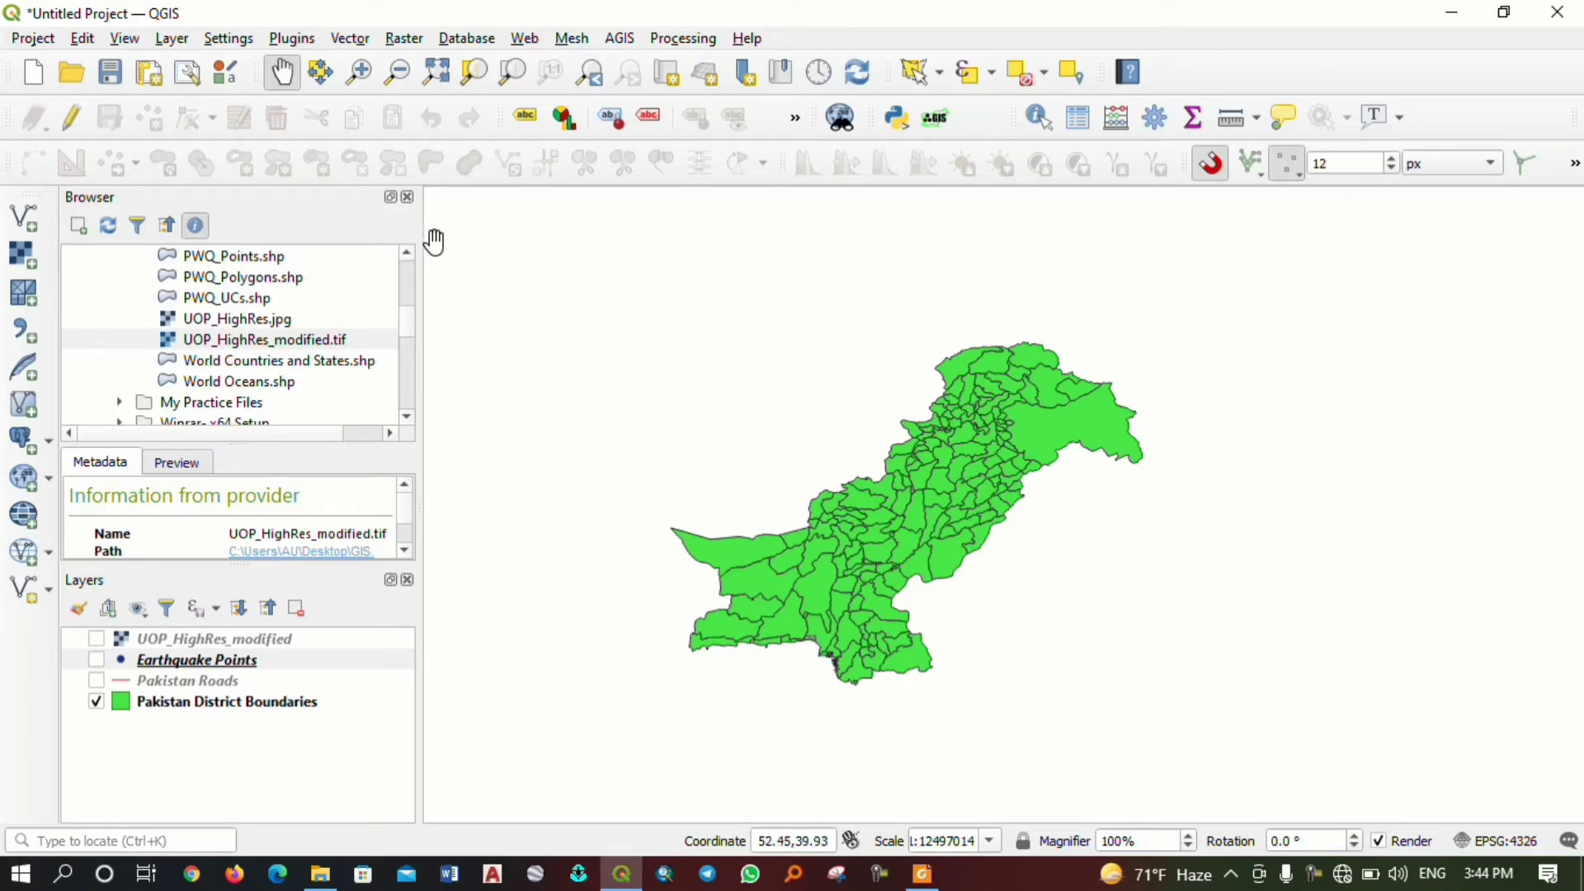
Review which QGIS toolbars and panels are available and enabled, shifting the district boundaries map in between.
{"action": "left_click", "coordinate": [125, 39]}
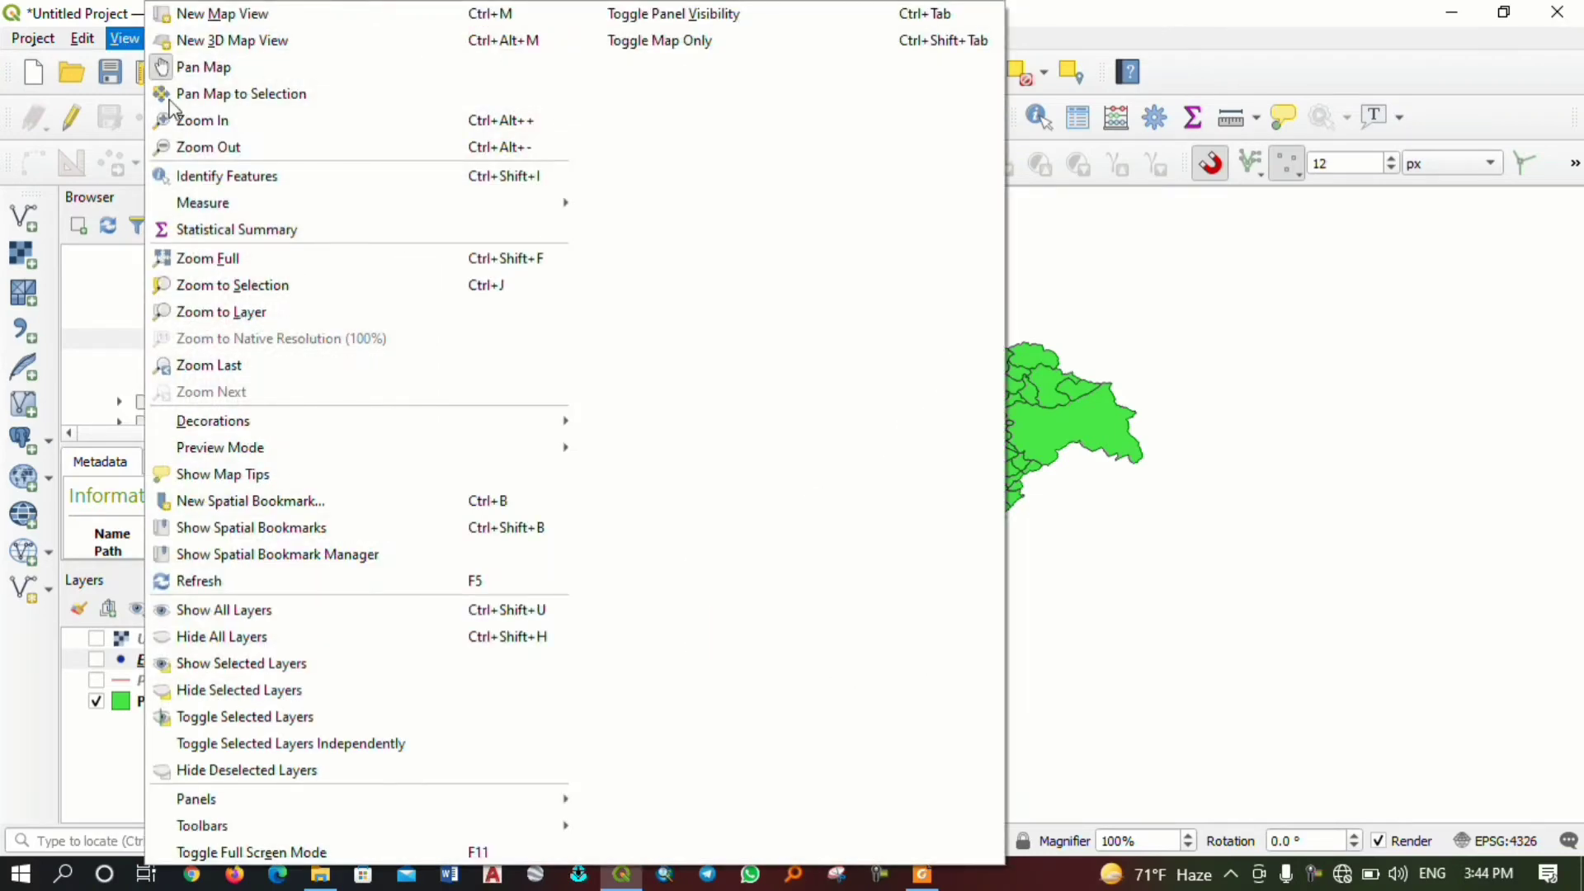
{"action": "mouse_move", "coordinate": [328, 809]}
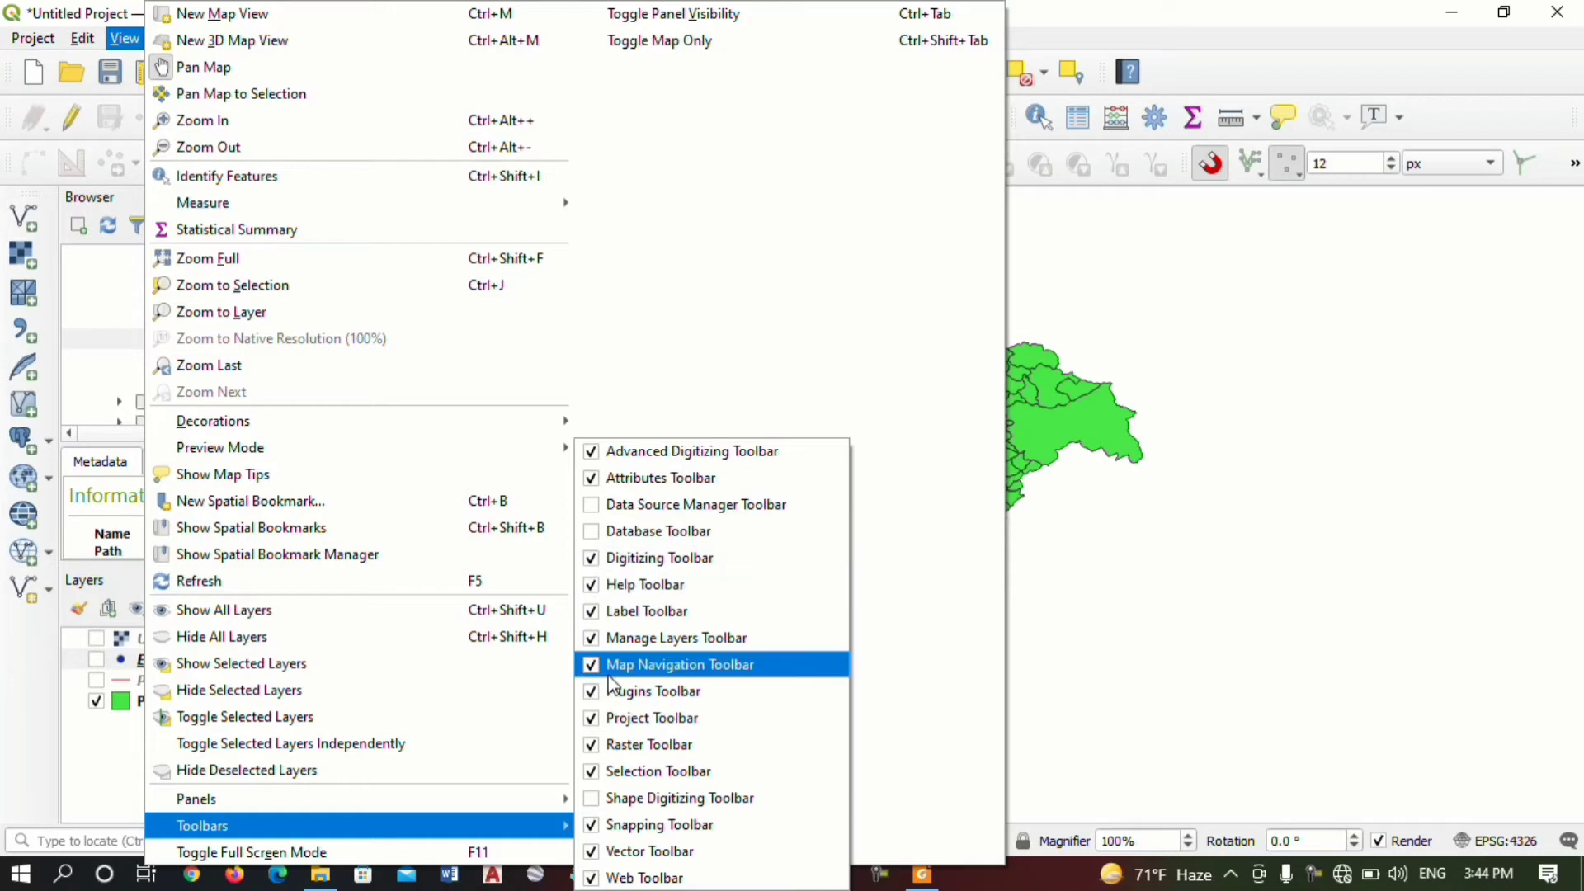
{"action": "mouse_move", "coordinate": [548, 796]}
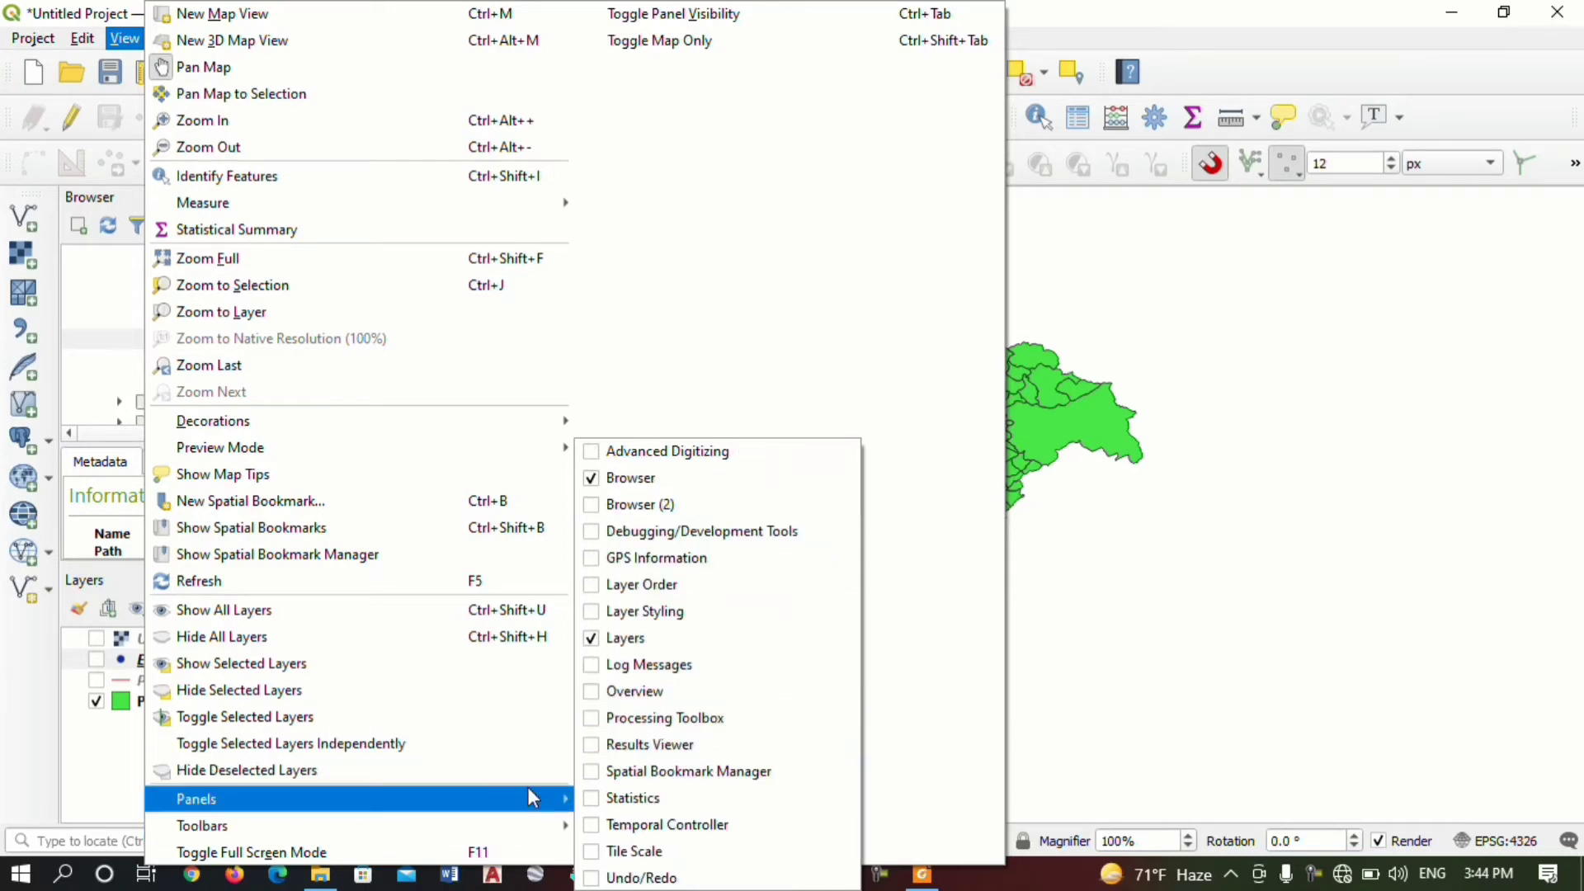
{"action": "left_click_drag", "start_coordinate": [1501, 554], "coordinate": [1252, 530]}
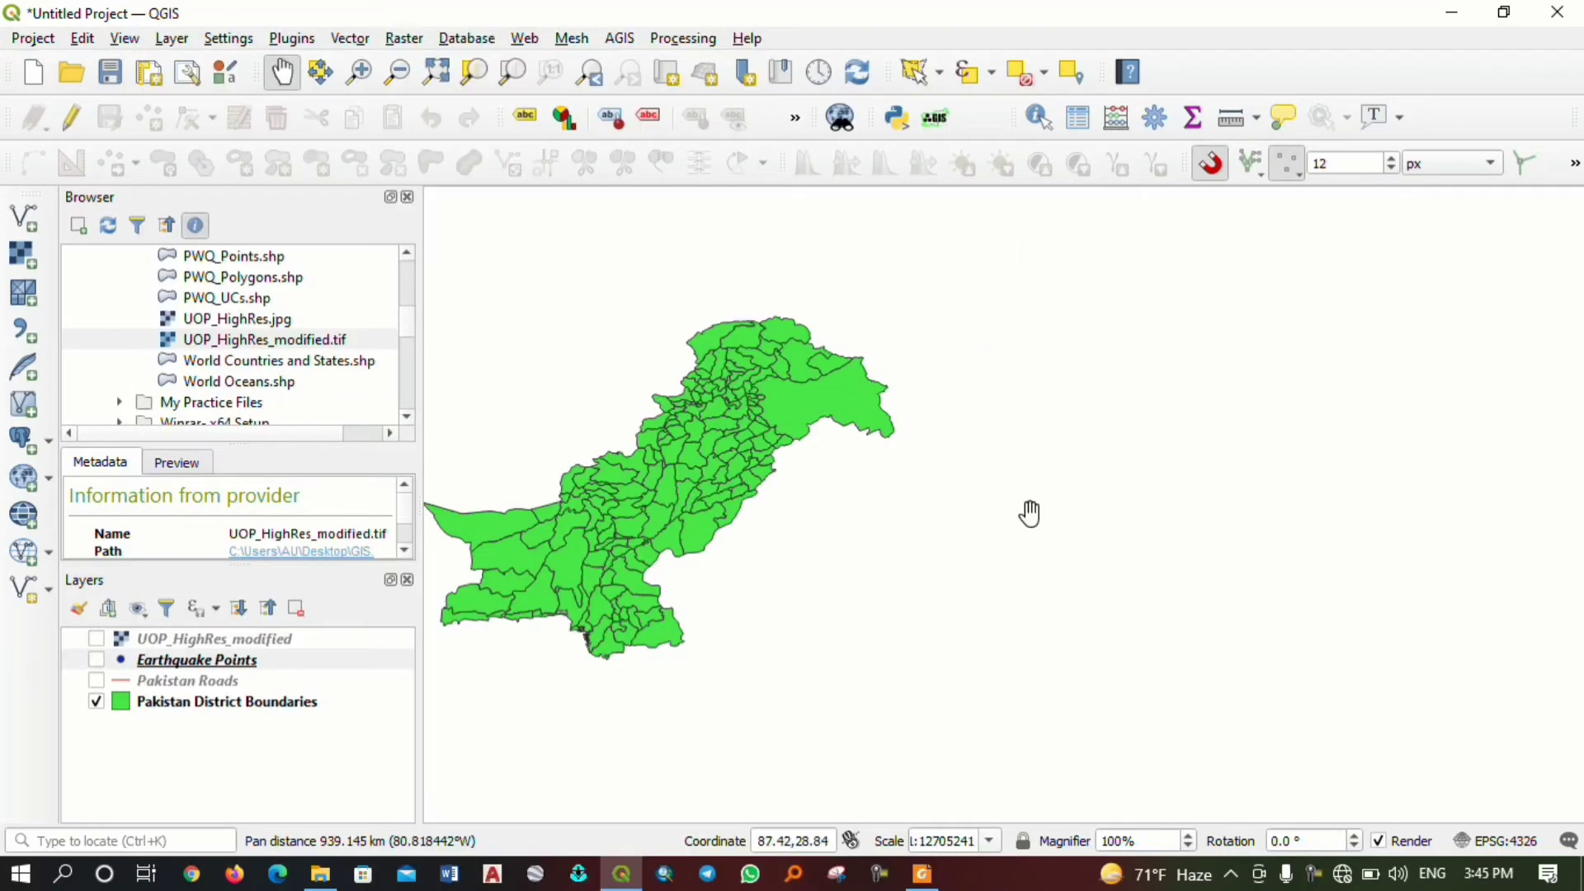
{"action": "left_click_drag", "start_coordinate": [751, 528], "coordinate": [1067, 487]}
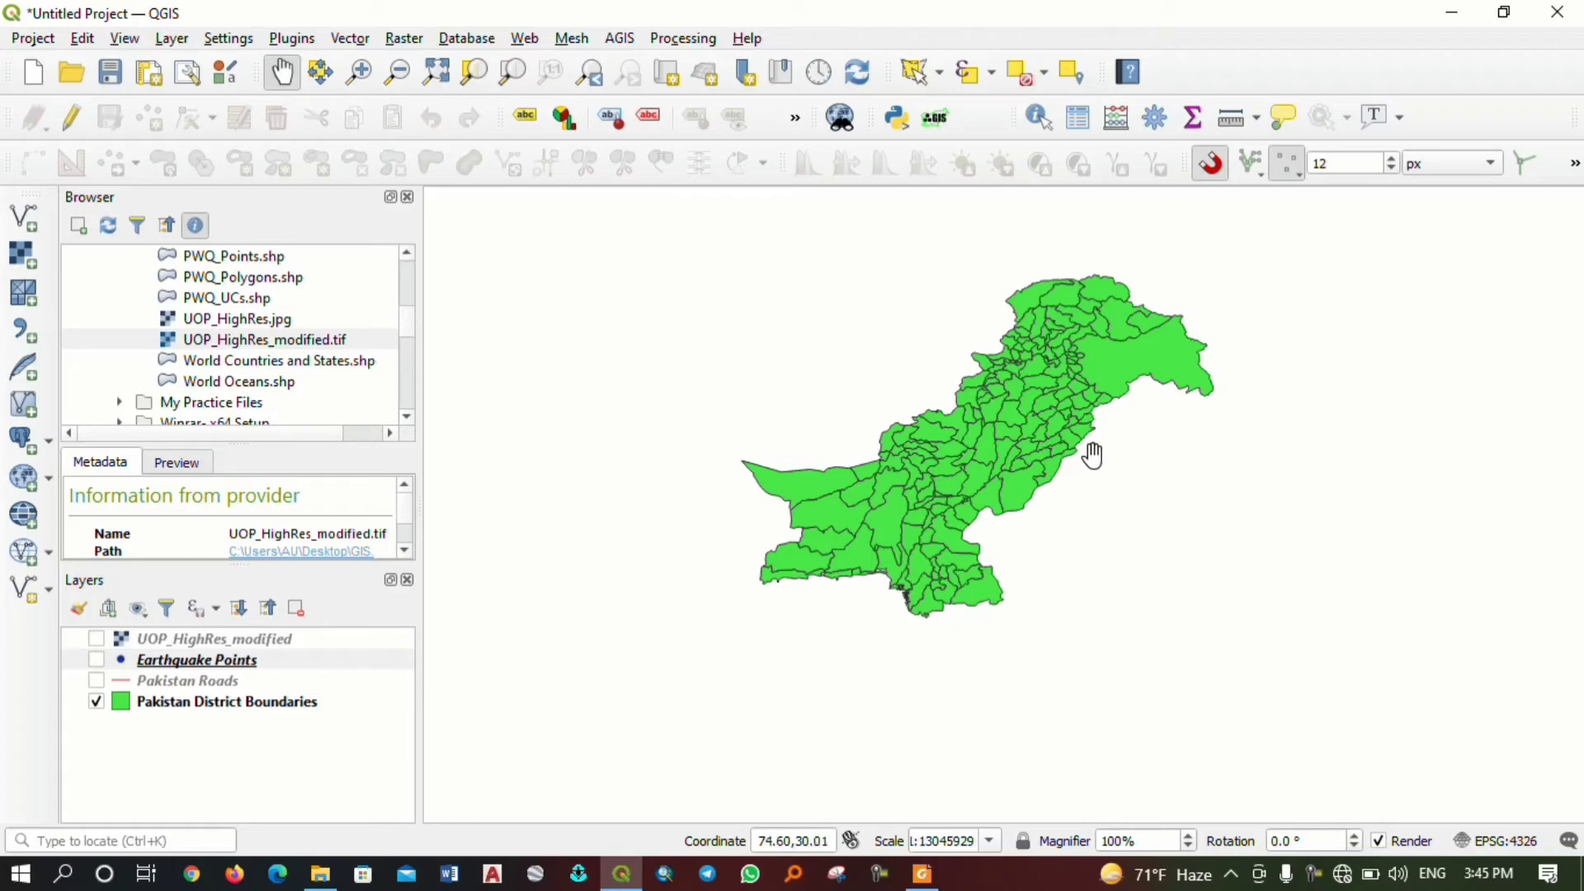
{"action": "scroll", "coordinate": [1016, 435], "scroll_direction": "up", "scroll_amount": 1}
{"action": "left_click_drag", "start_coordinate": [973, 440], "coordinate": [967, 515]}
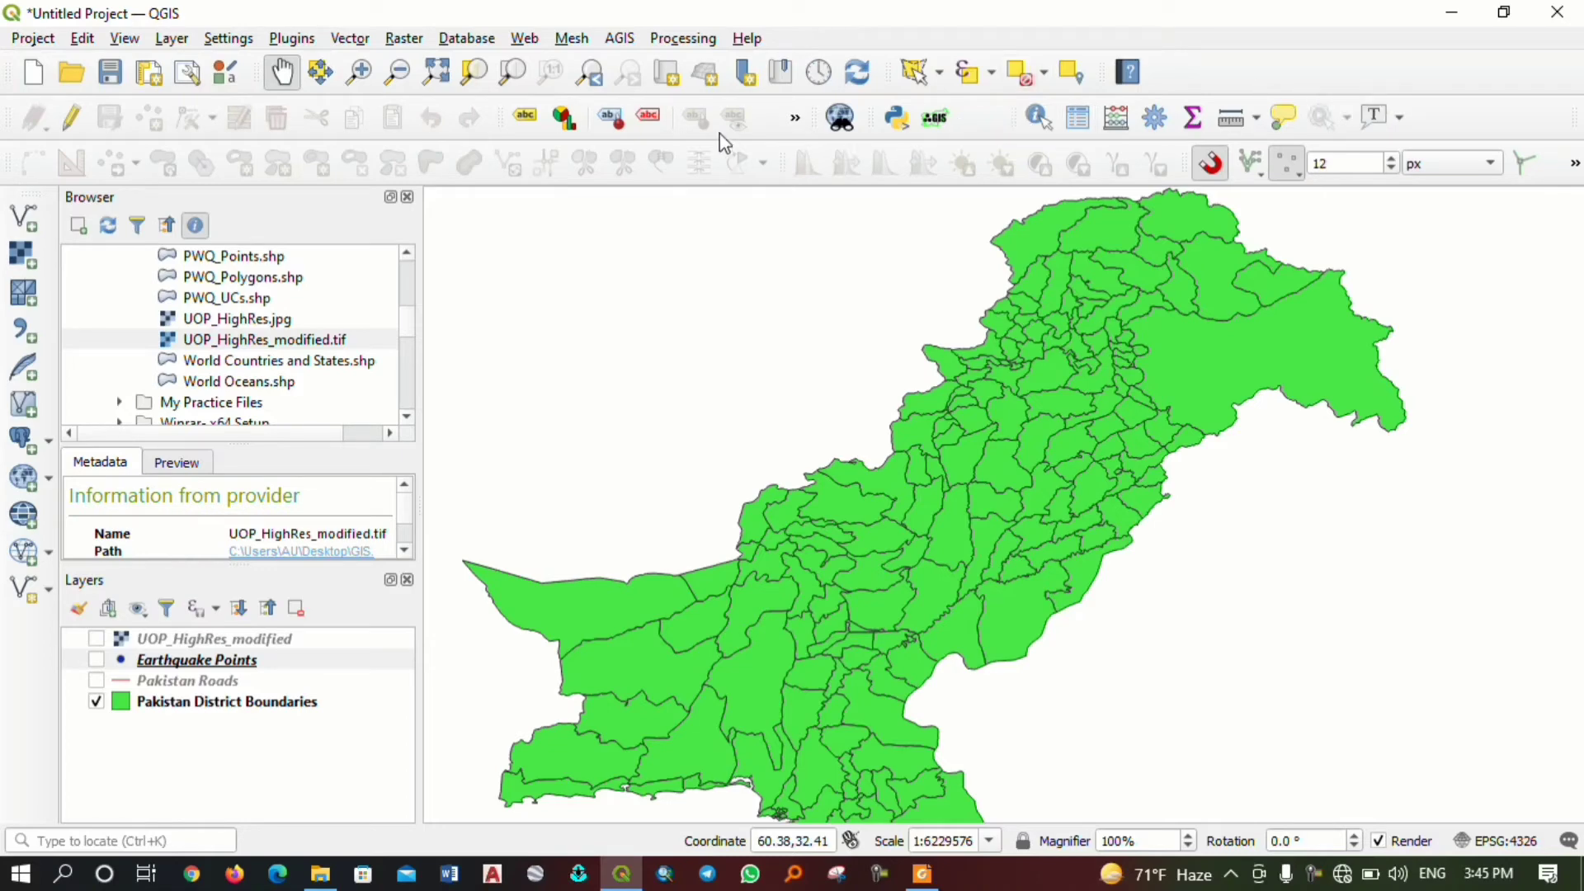
{"action": "right_click", "coordinate": [764, 134]}
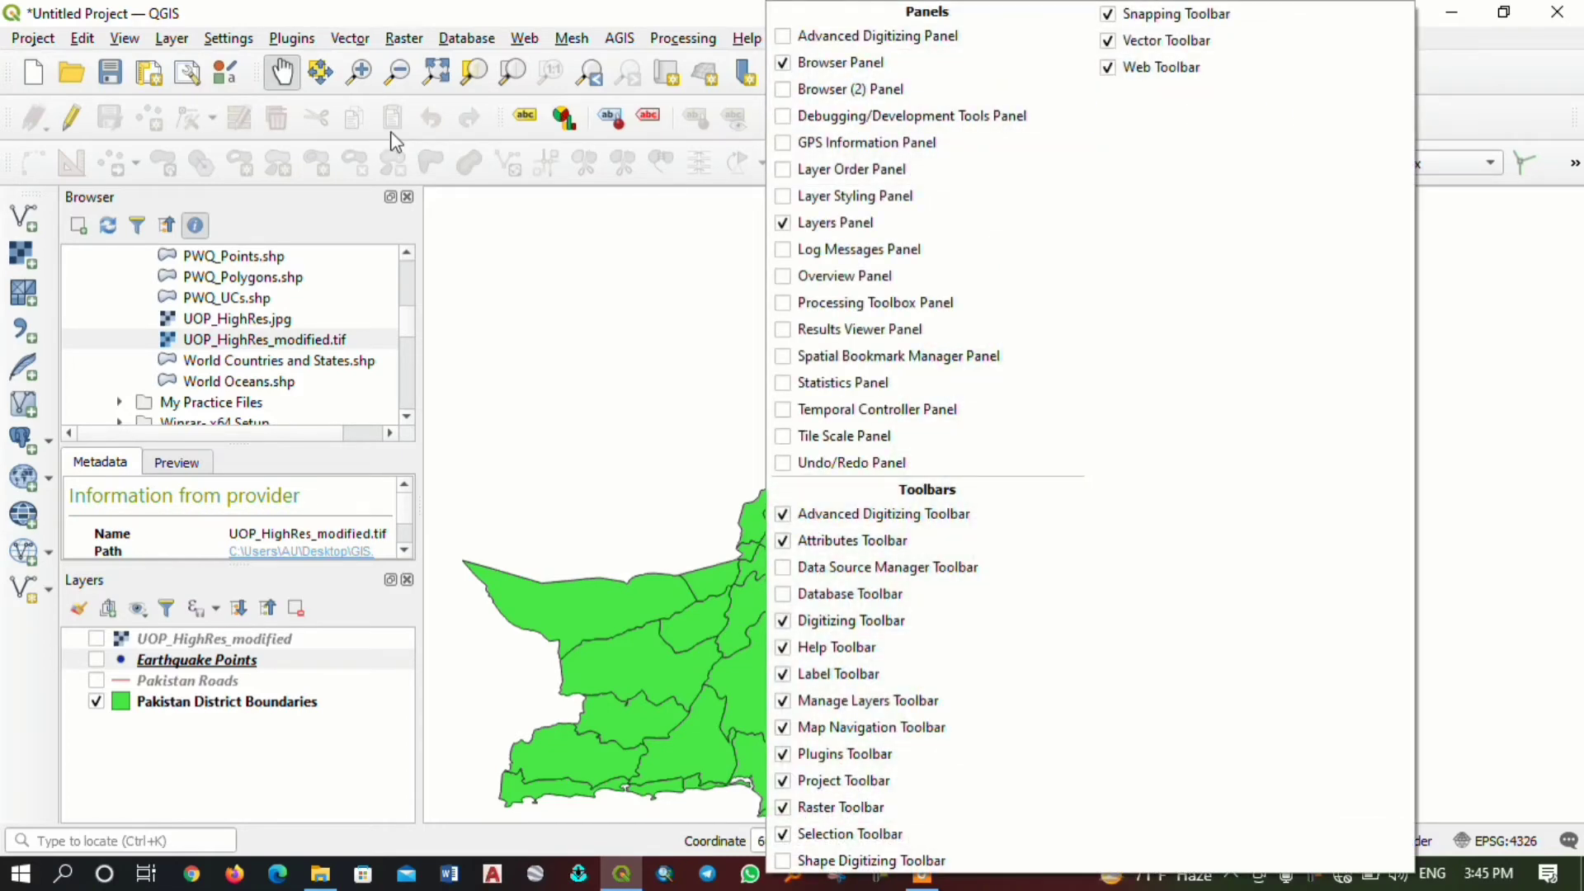
{"action": "left_click", "coordinate": [358, 125]}
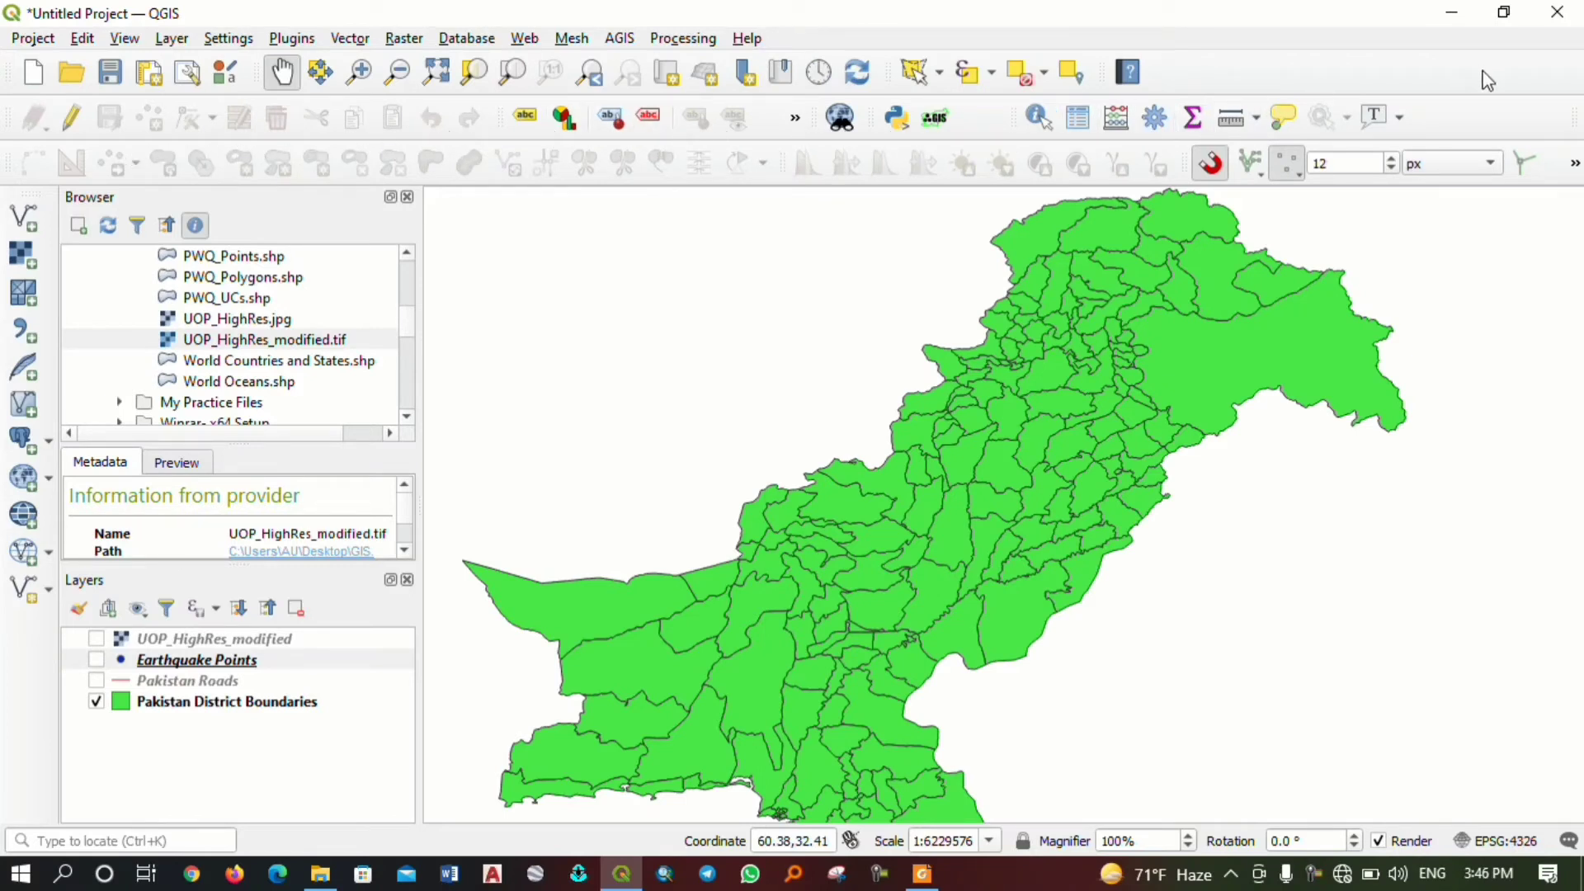
Hide the Project Toolbar and show it again.
{"action": "right_click", "coordinate": [1320, 76]}
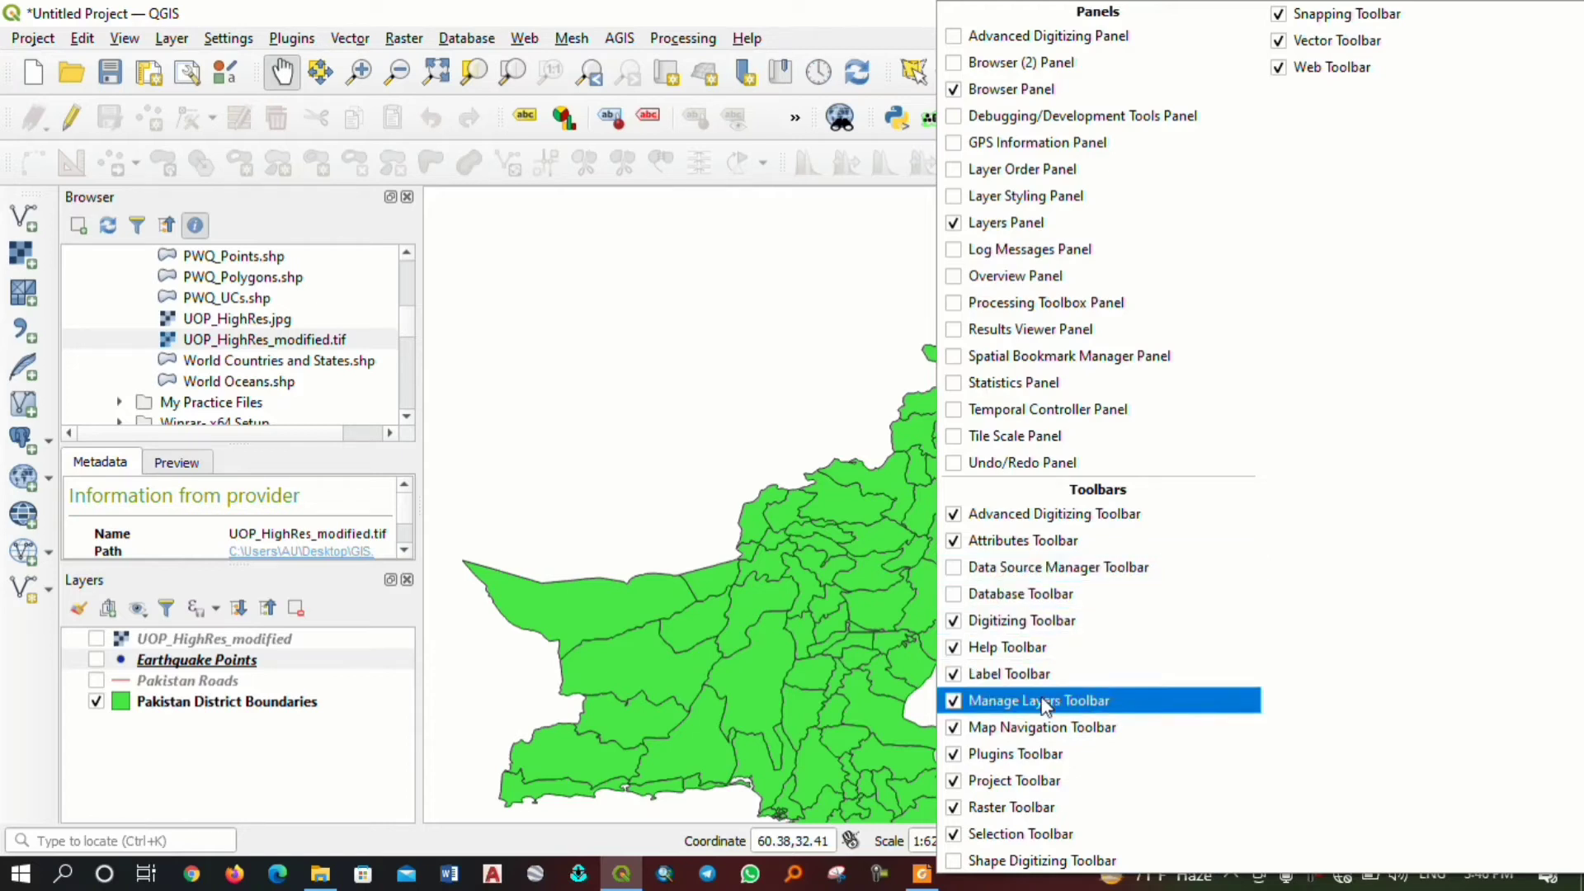
{"action": "left_click", "coordinate": [959, 783]}
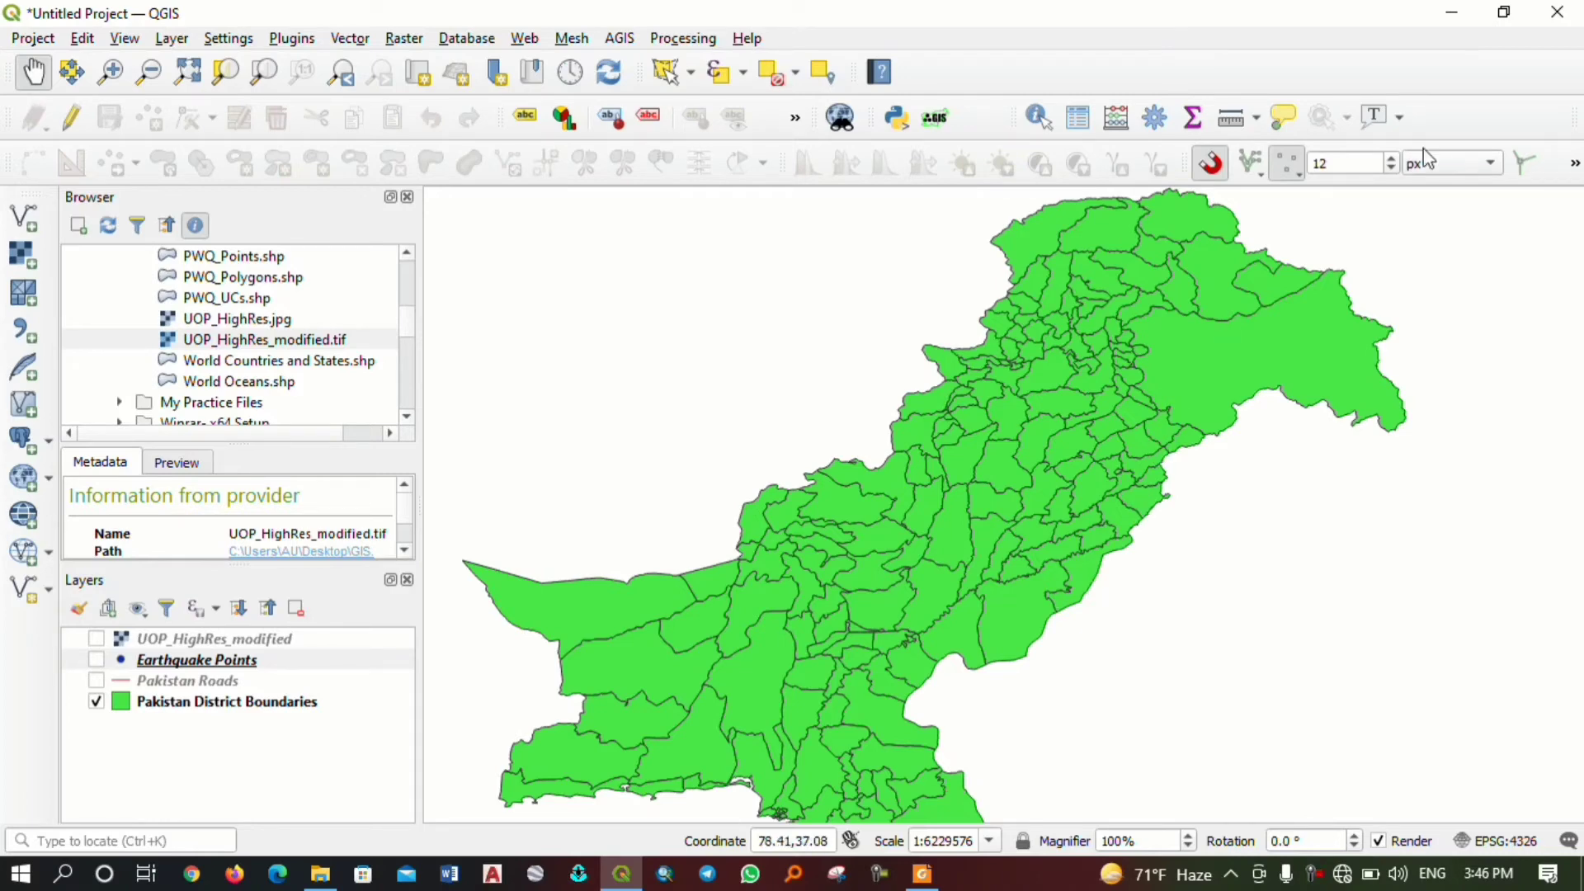
{"action": "right_click", "coordinate": [1389, 71]}
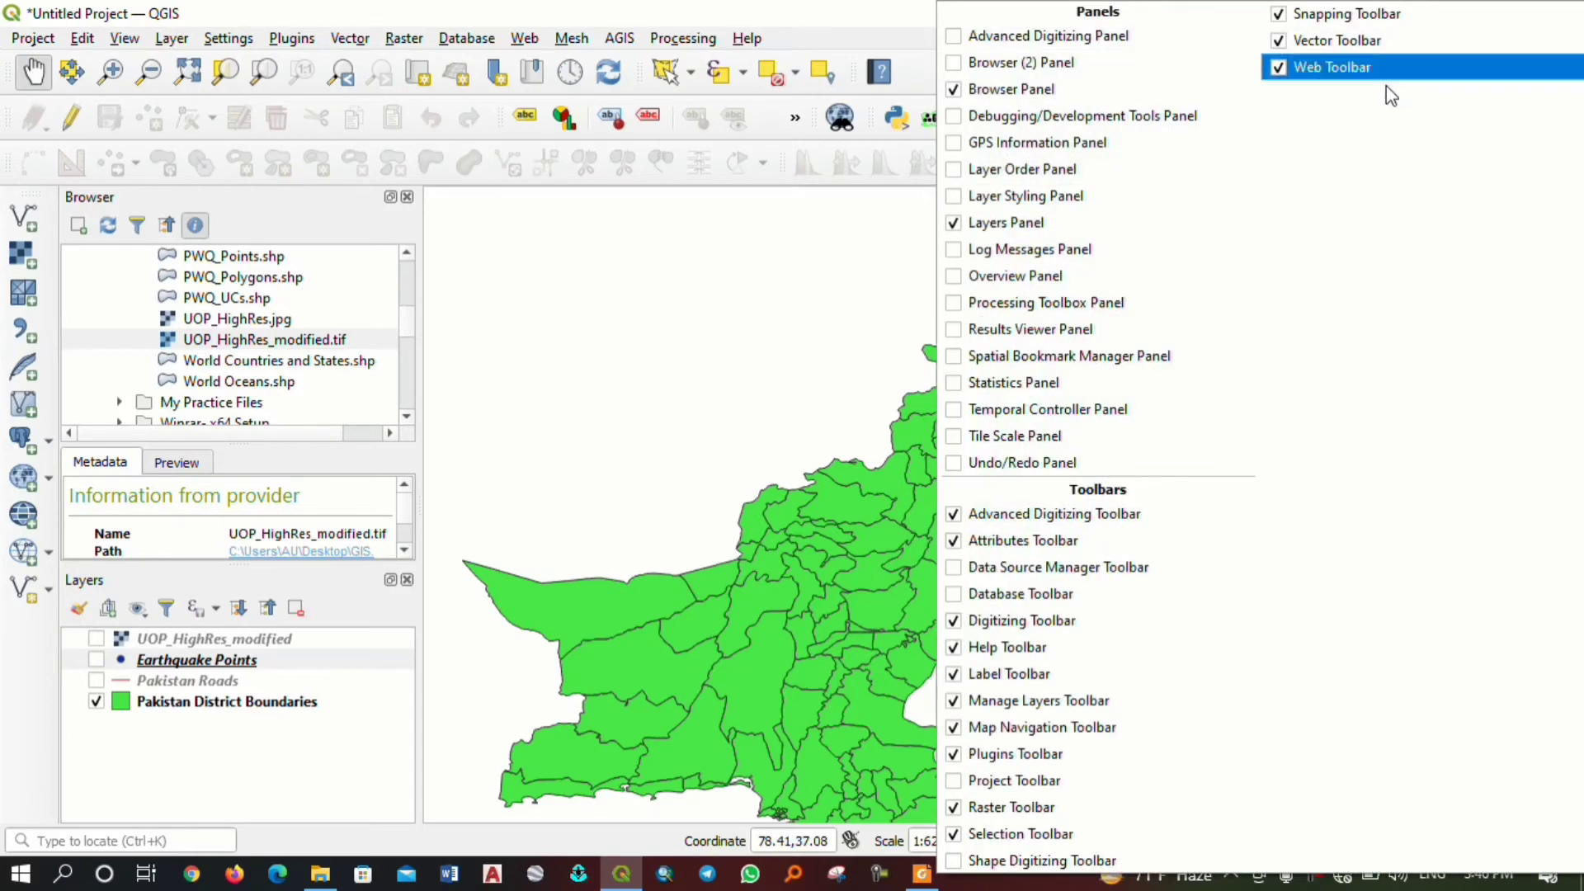
{"action": "left_click", "coordinate": [955, 782]}
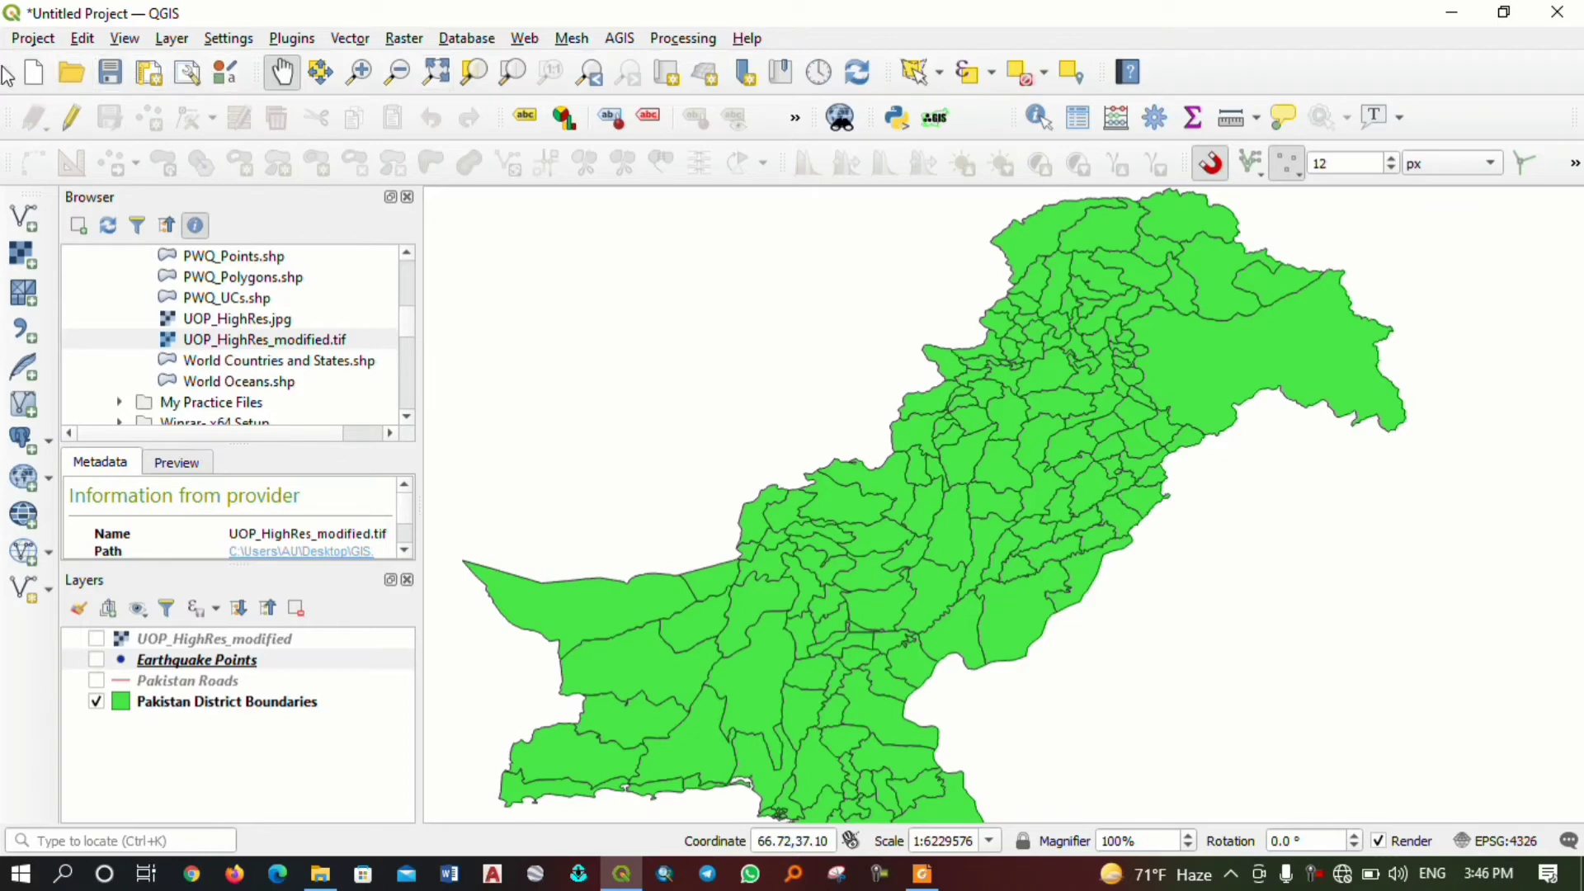
Move the Project Toolbar to the end of its row, dock it vertically beside the map, and return it to its original place.
{"action": "left_click_drag", "start_coordinate": [8, 74], "coordinate": [1392, 80]}
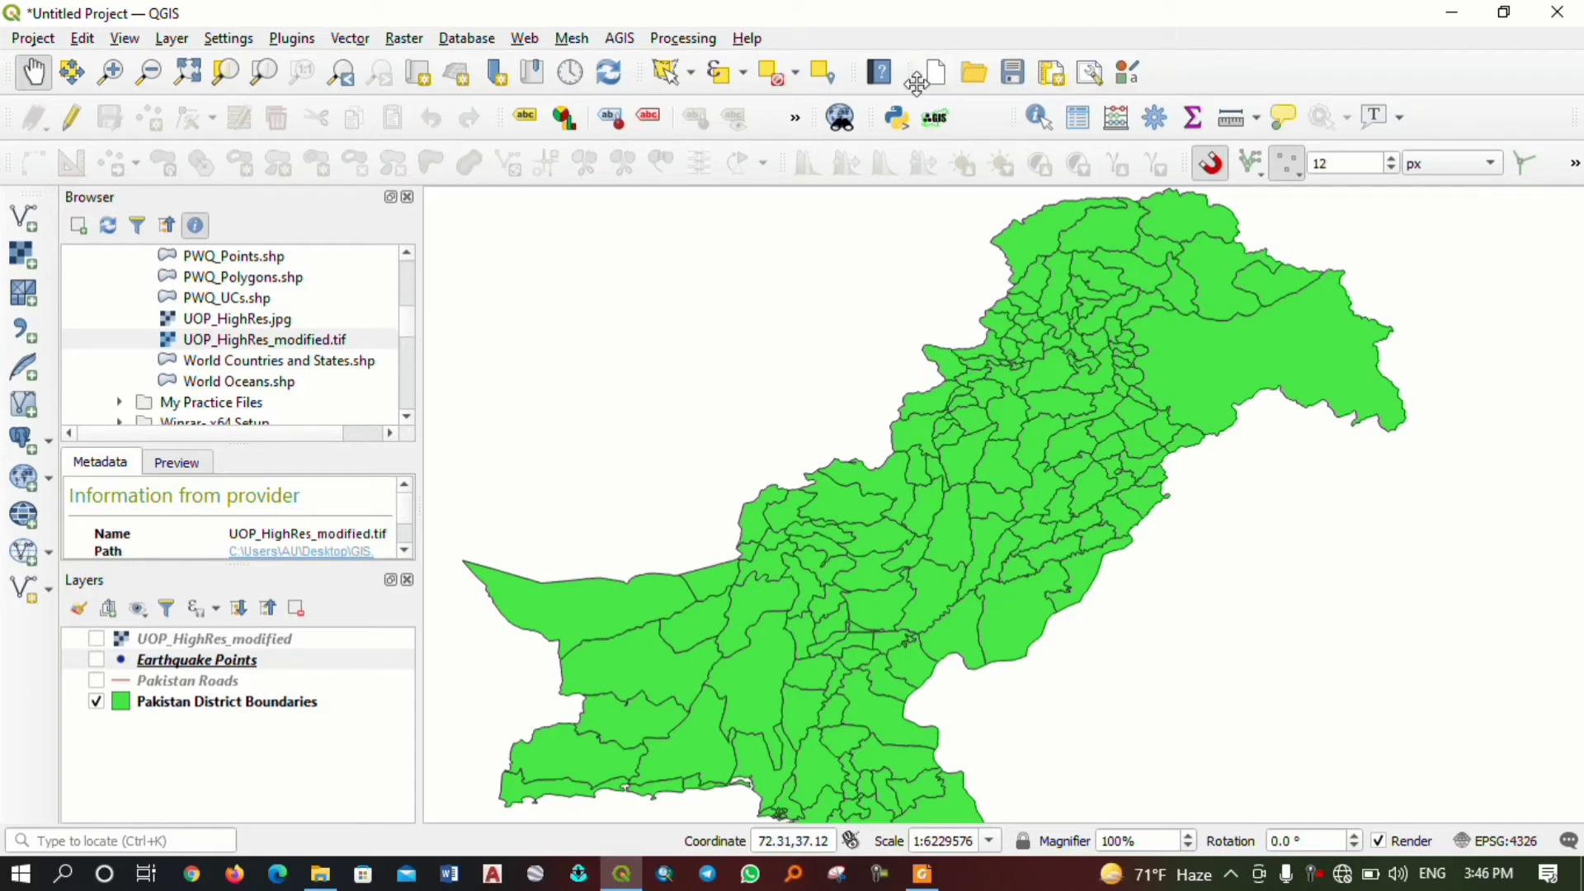
{"action": "left_click_drag", "start_coordinate": [916, 74], "coordinate": [1083, 76]}
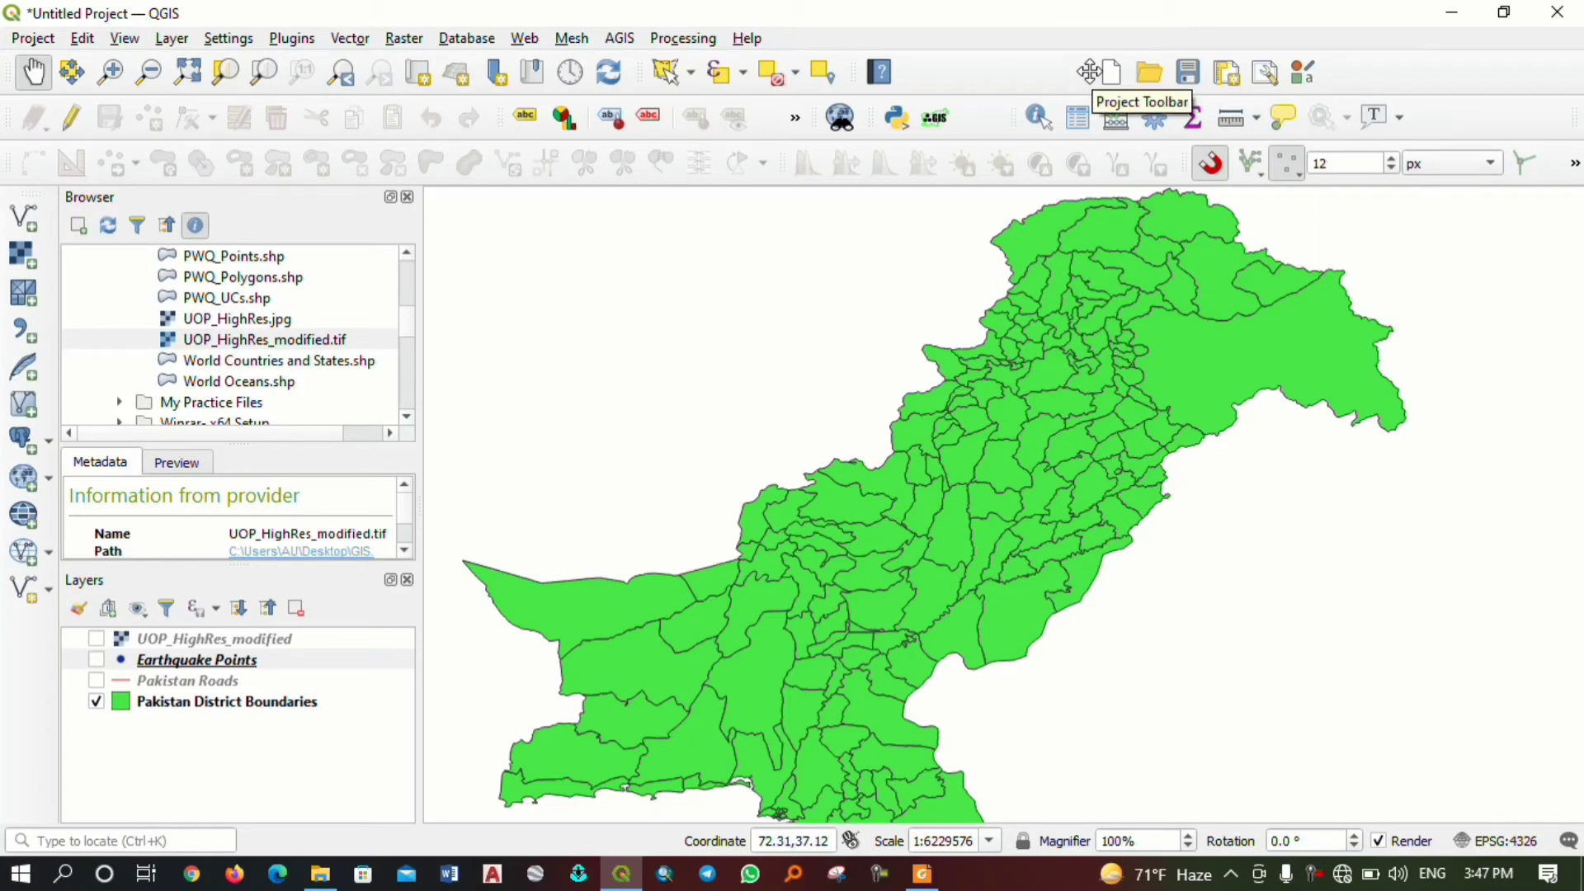
{"action": "left_click_drag", "start_coordinate": [1088, 72], "coordinate": [1553, 529]}
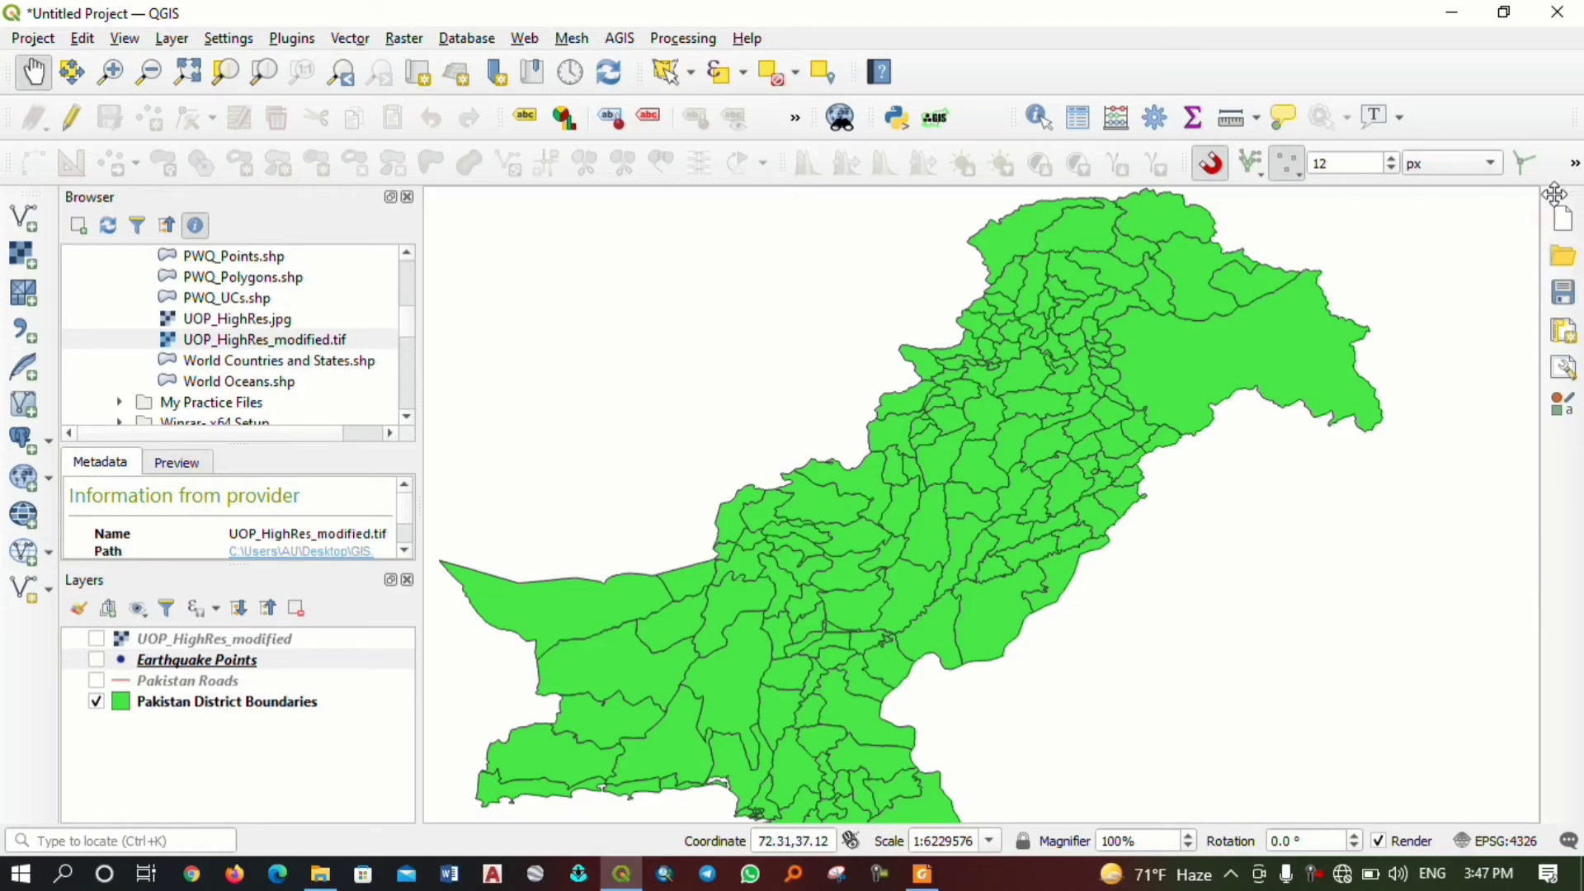
{"action": "left_click_drag", "start_coordinate": [1553, 193], "coordinate": [8, 68]}
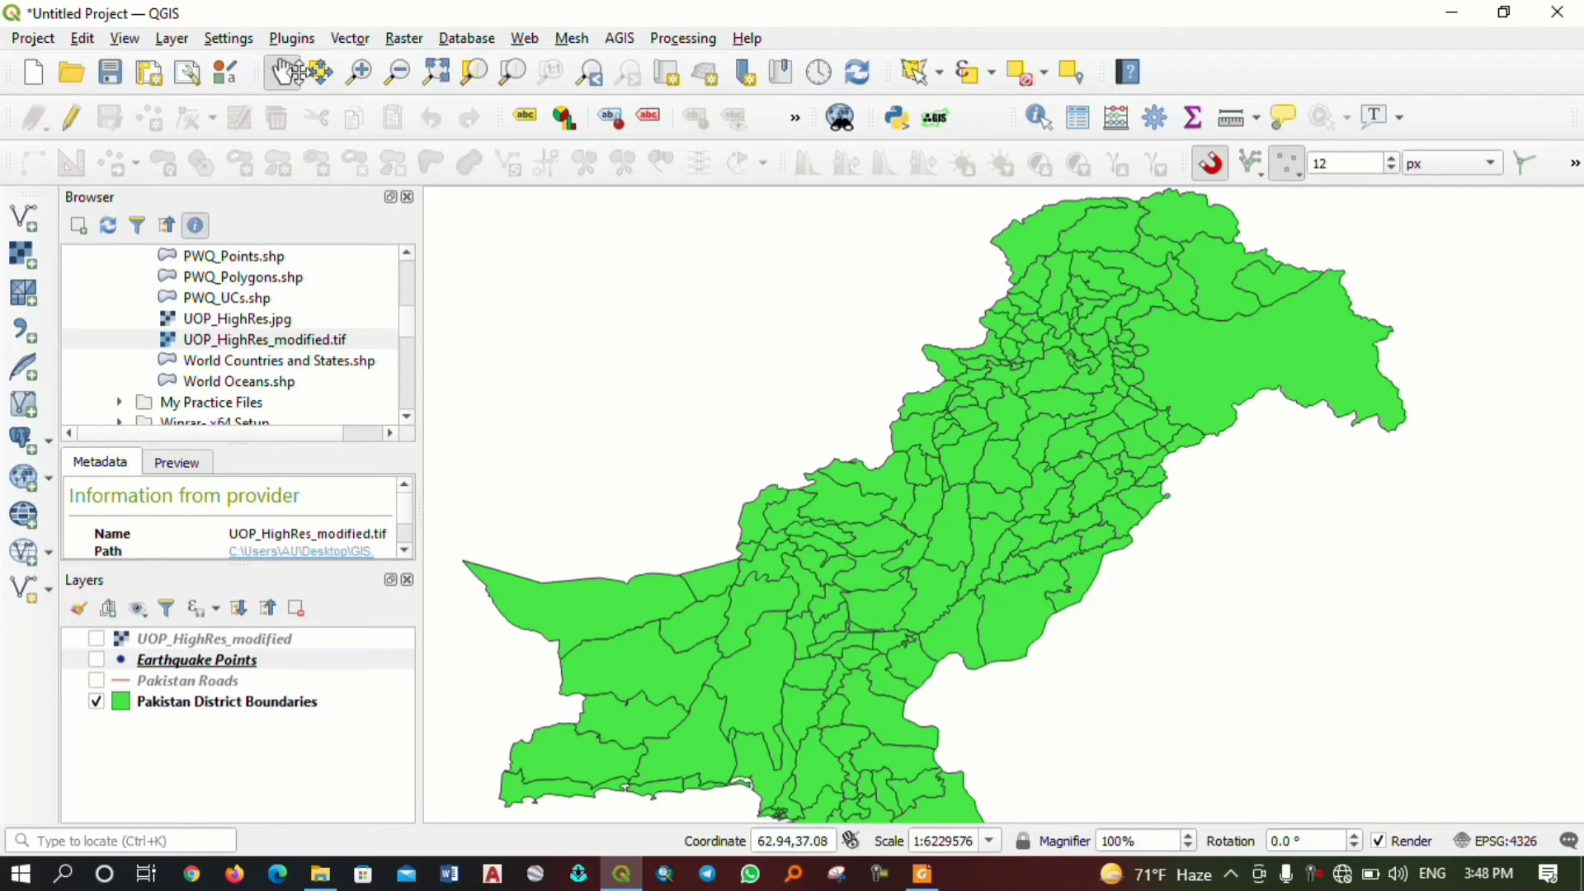
Float the Map Navigation Toolbar over the map, dock it back in its row, and check the list of enabled toolbars.
{"action": "left_click_drag", "start_coordinate": [254, 72], "coordinate": [1022, 445]}
{"action": "left_click_drag", "start_coordinate": [927, 477], "coordinate": [280, 78]}
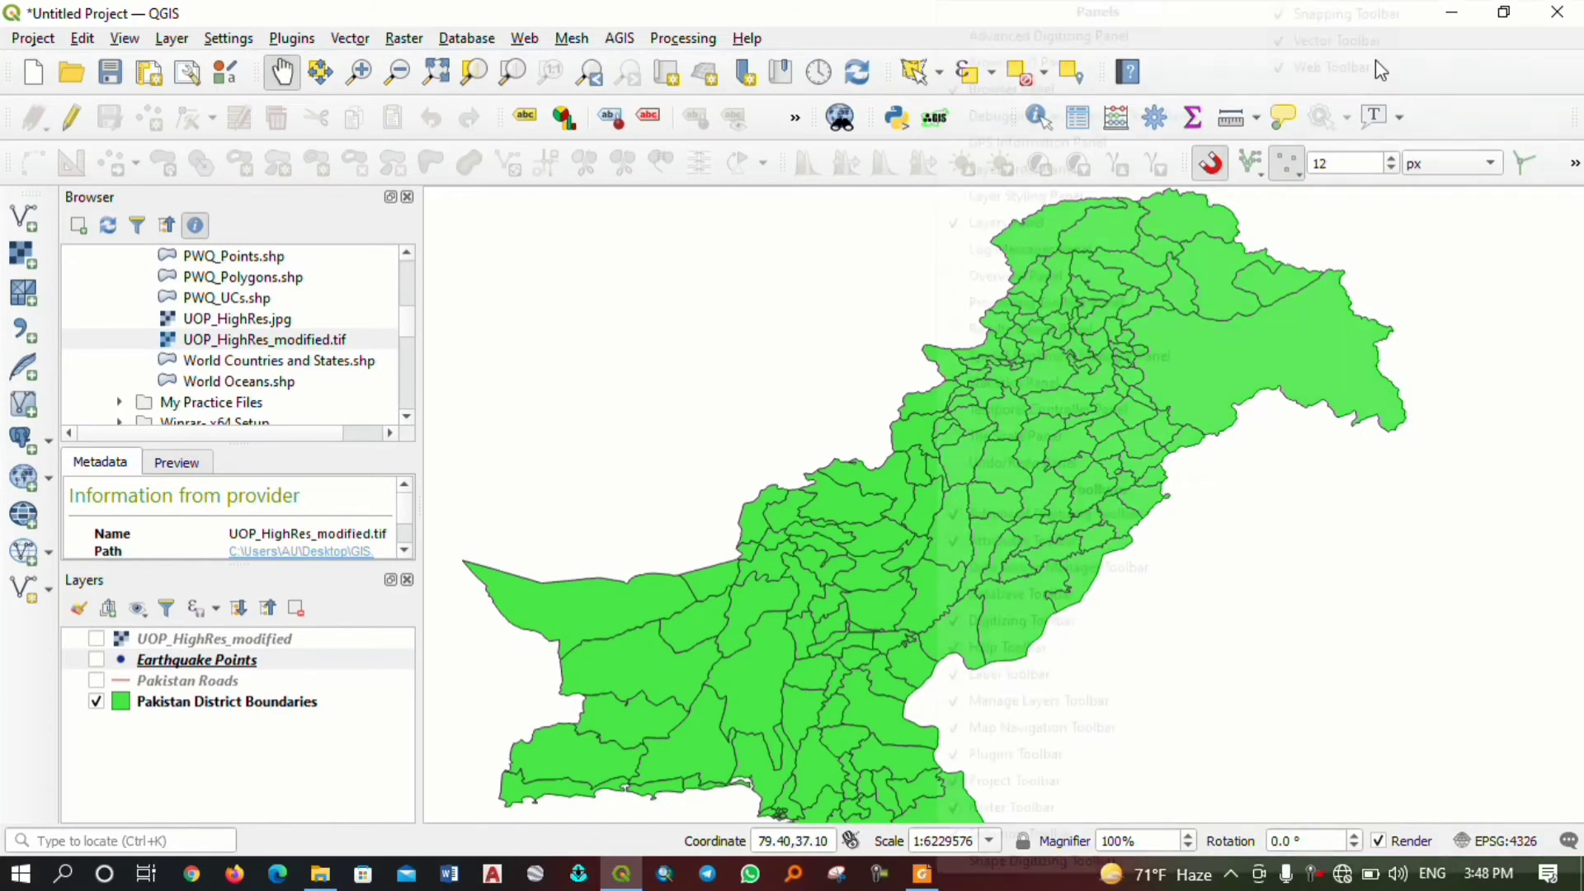
{"action": "right_click", "coordinate": [1374, 59]}
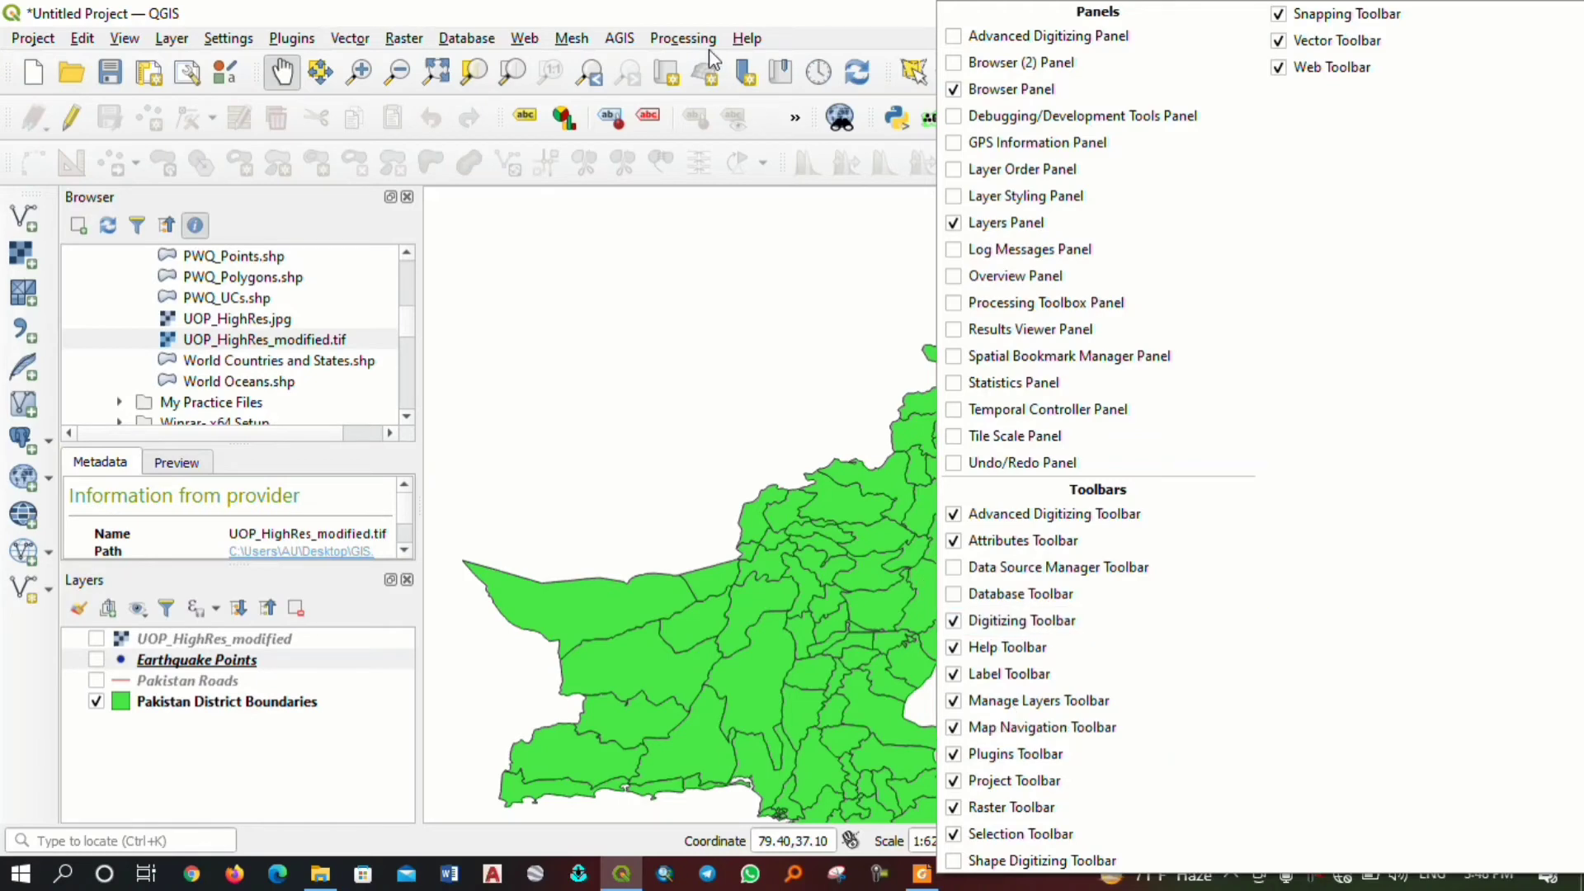
{"action": "left_click", "coordinate": [850, 12]}
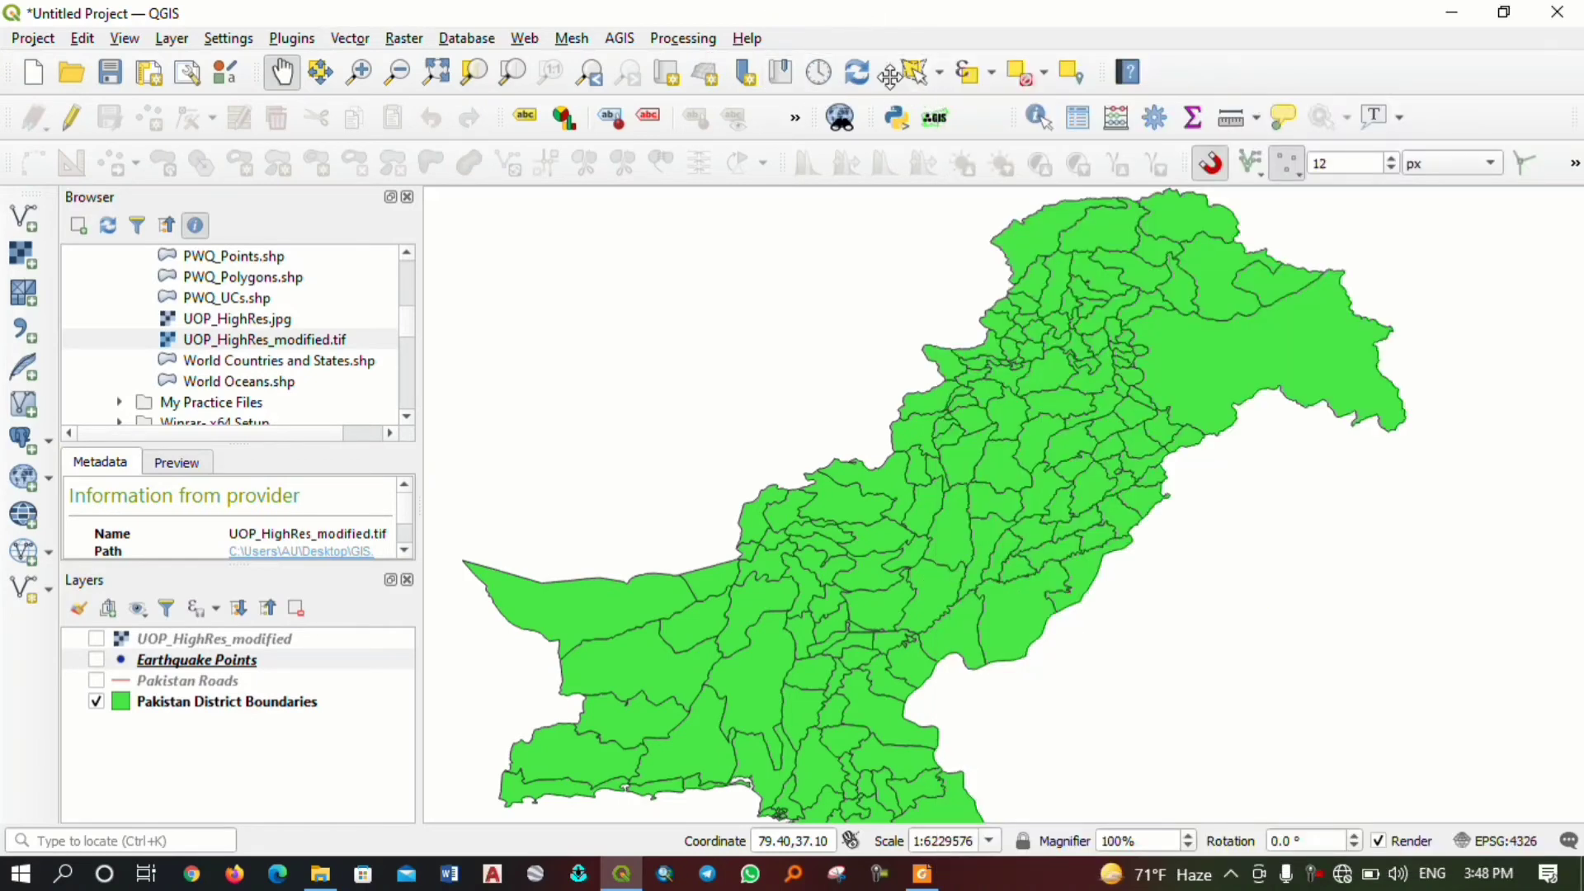
Move the Help Toolbar away from the Selection Toolbar, call up the help contents, and dismiss the choice of app to open them.
{"action": "mouse_move", "coordinate": [897, 72]}
{"action": "left_mouse_down"}
{"action": "mouse_move", "coordinate": [1115, 197]}
{"action": "mouse_move", "coordinate": [772, 509]}
{"action": "mouse_move", "coordinate": [629, 364]}
{"action": "mouse_move", "coordinate": [634, 346]}
{"action": "mouse_move", "coordinate": [927, 578]}
{"action": "mouse_move", "coordinate": [1241, 441]}
{"action": "mouse_move", "coordinate": [927, 78]}
{"action": "mouse_move", "coordinate": [864, 73]}
{"action": "mouse_move", "coordinate": [901, 84]}
{"action": "left_mouse_up"}
{"action": "left_click_drag", "start_coordinate": [1114, 78], "coordinate": [1292, 79]}
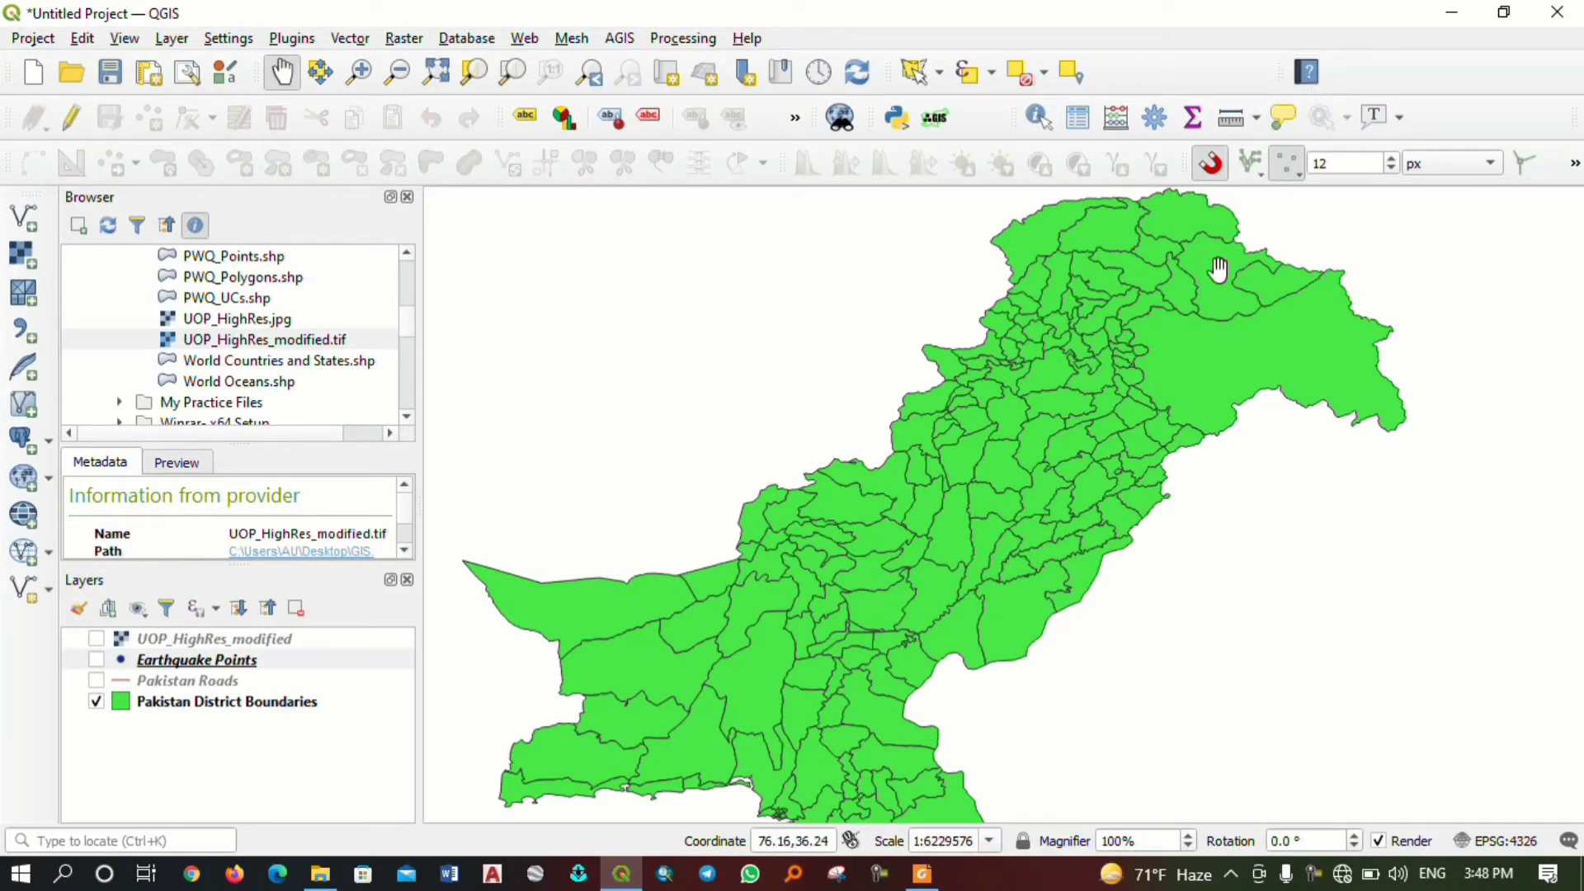
{"action": "key", "text": "F1"}
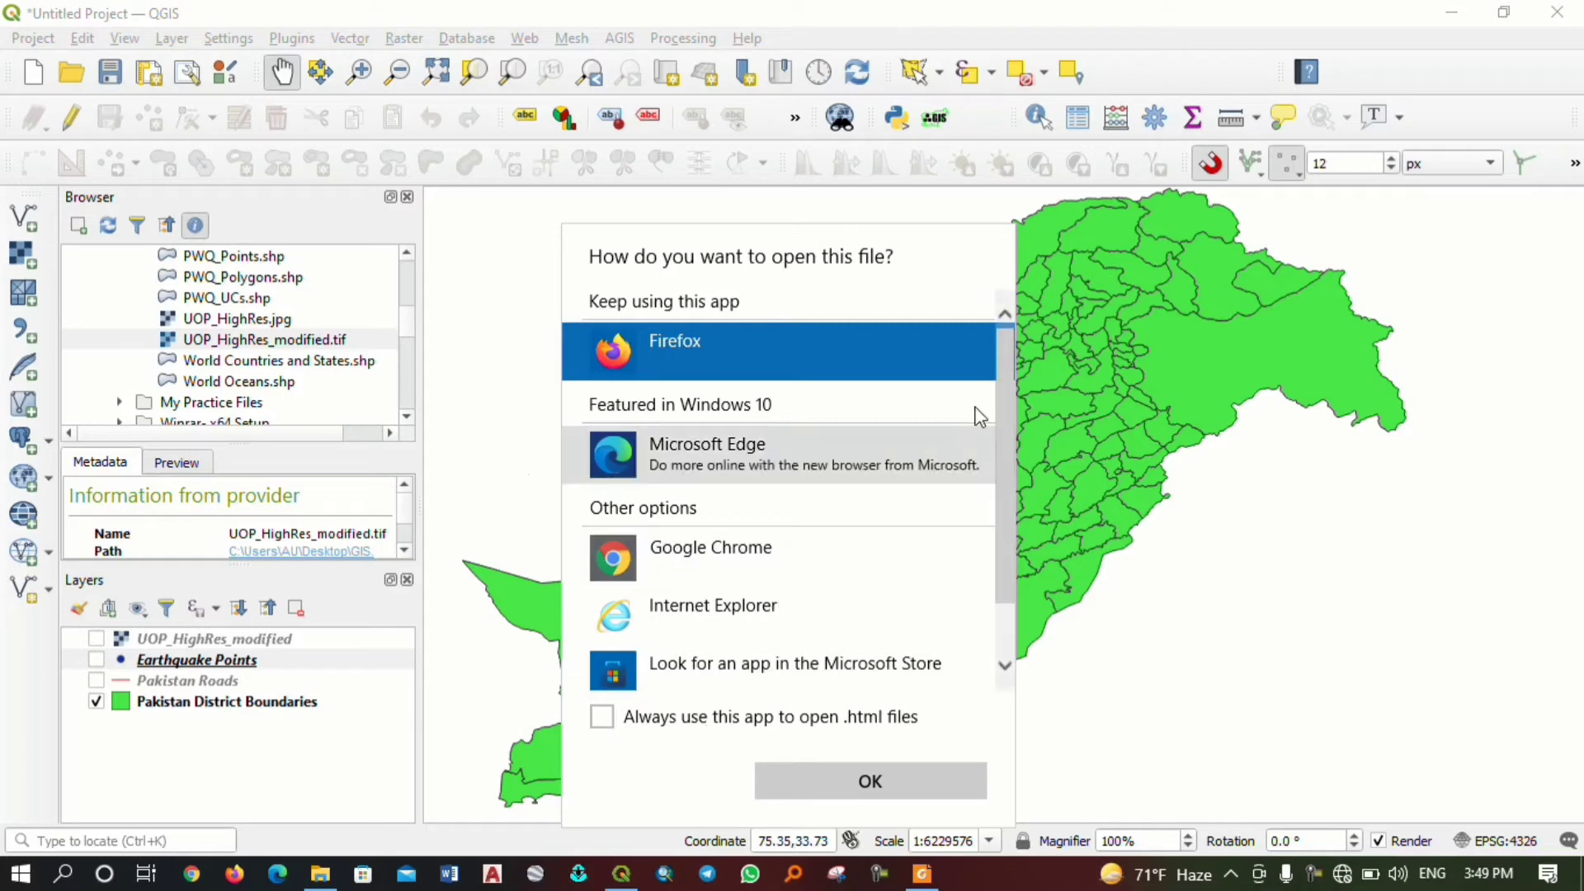
{"action": "left_click", "coordinate": [1174, 71]}
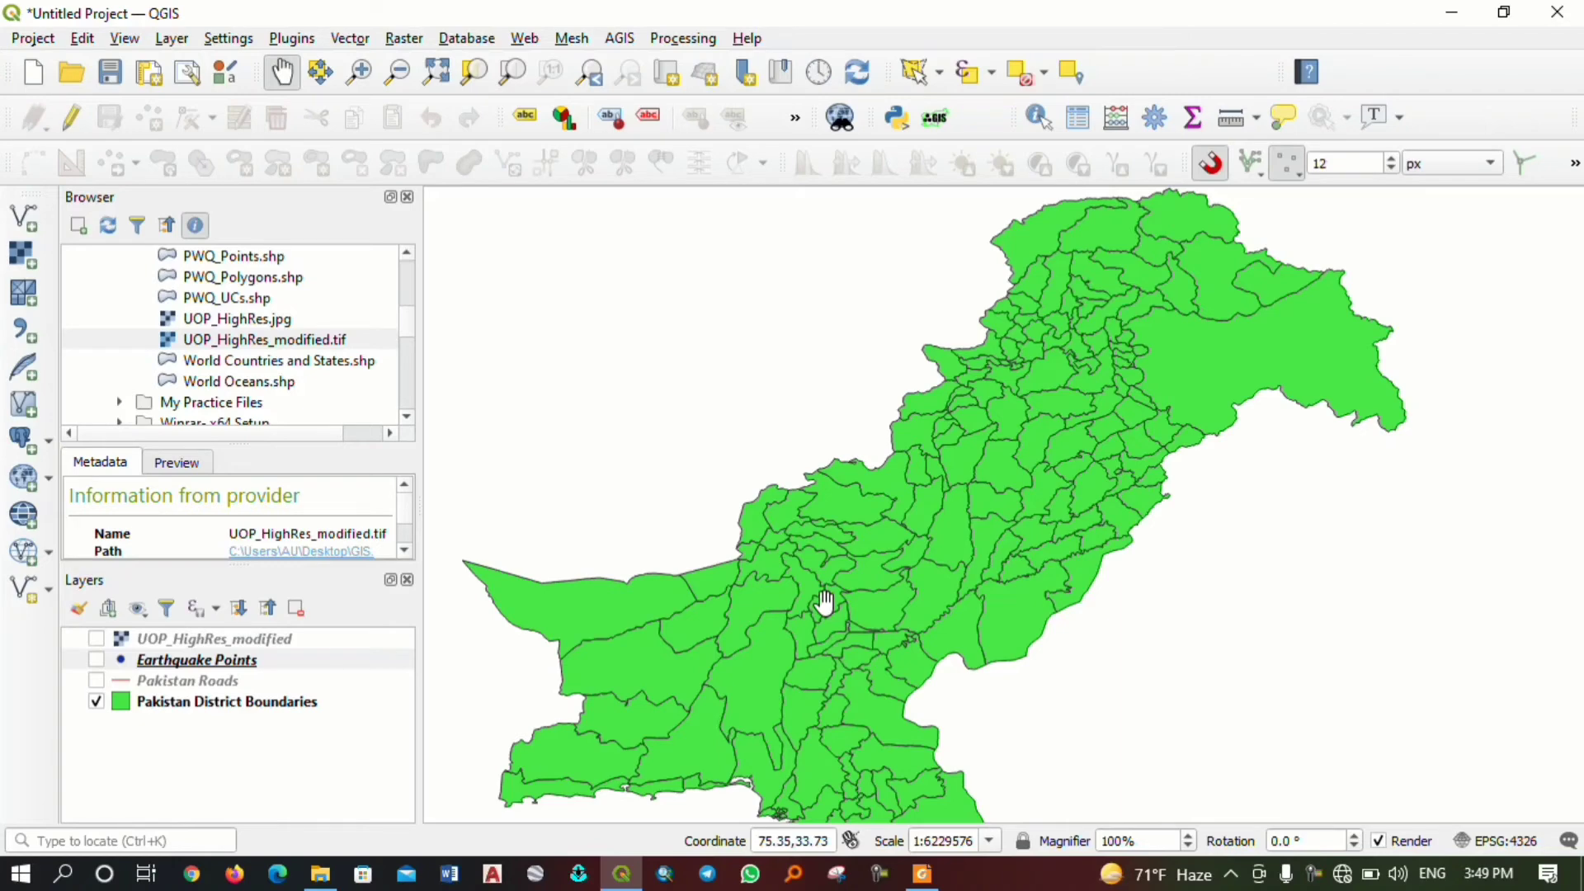
Zoom the map to the full extent of the Pakistan District Boundaries layer.
{"action": "left_click", "coordinate": [632, 866]}
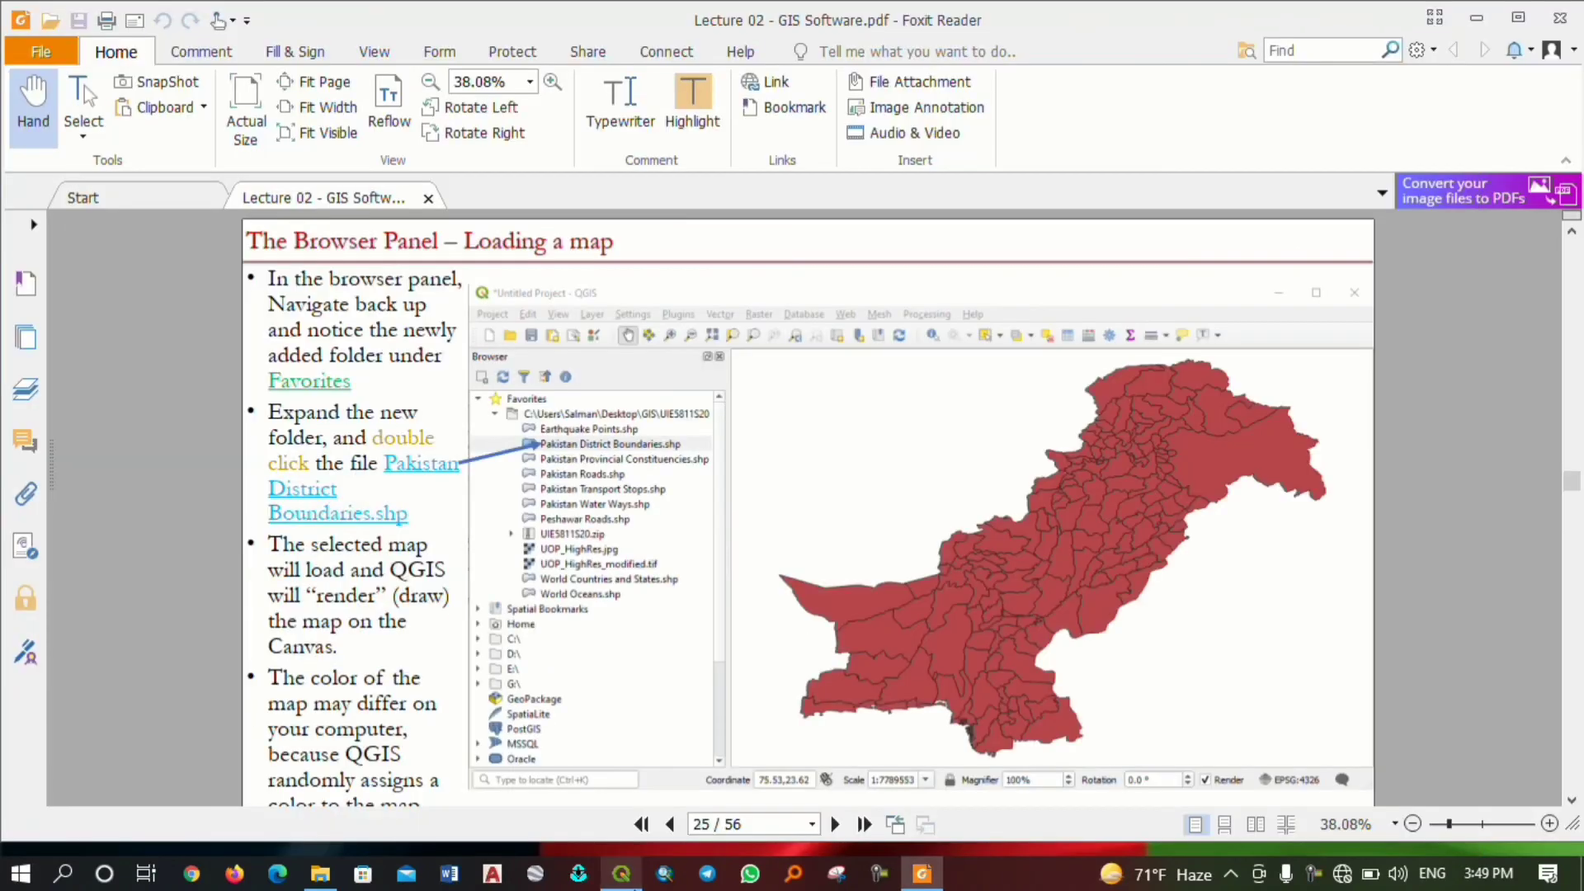
{"action": "left_click", "coordinate": [621, 872]}
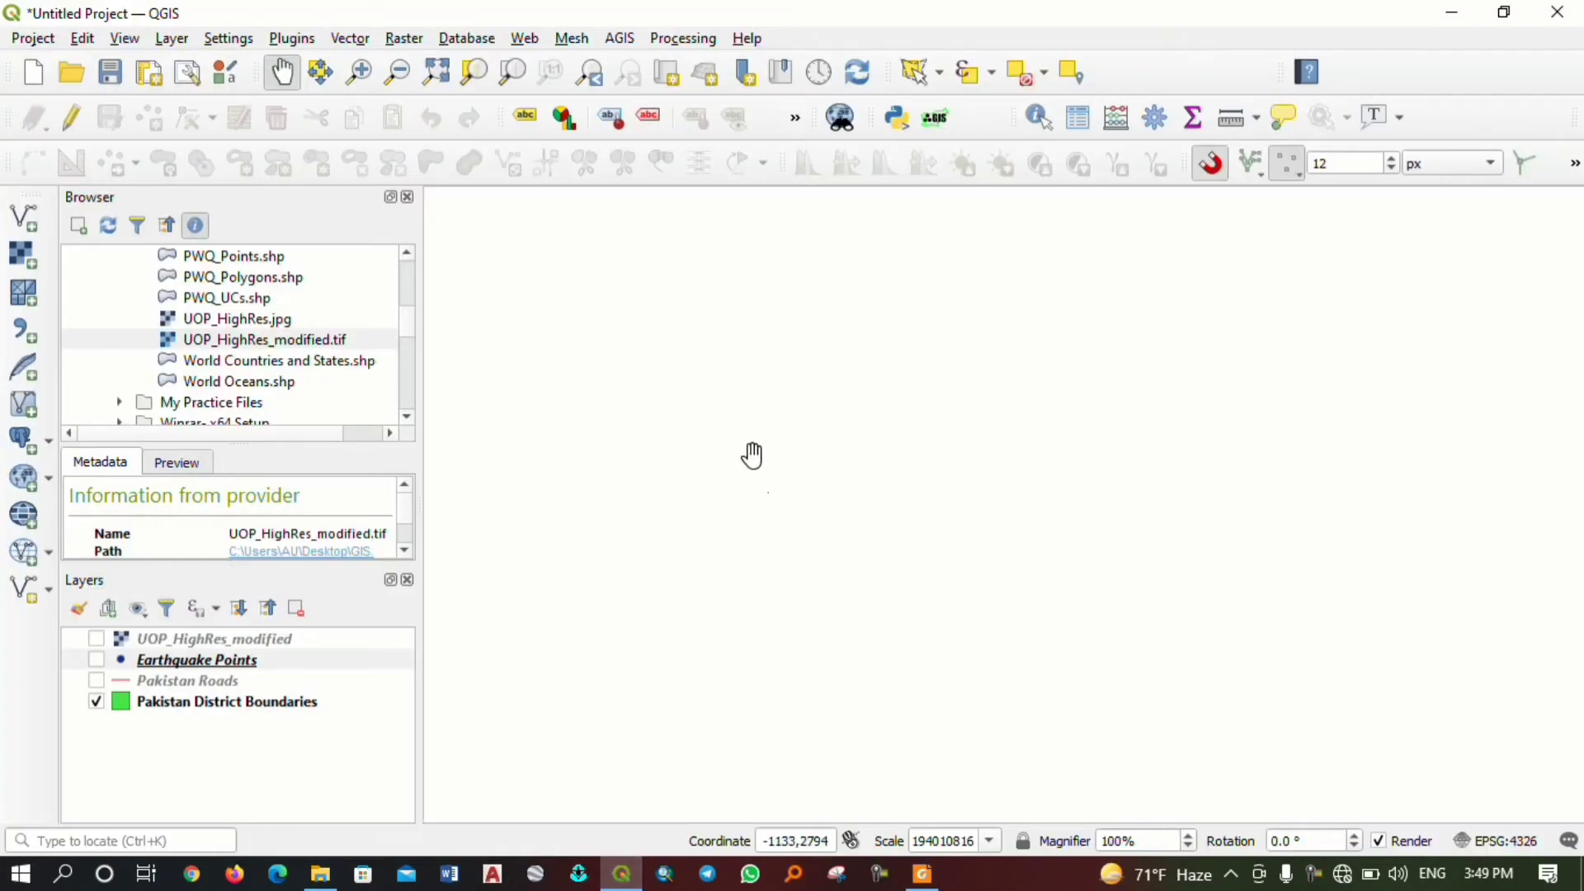
{"action": "right_click", "coordinate": [201, 702]}
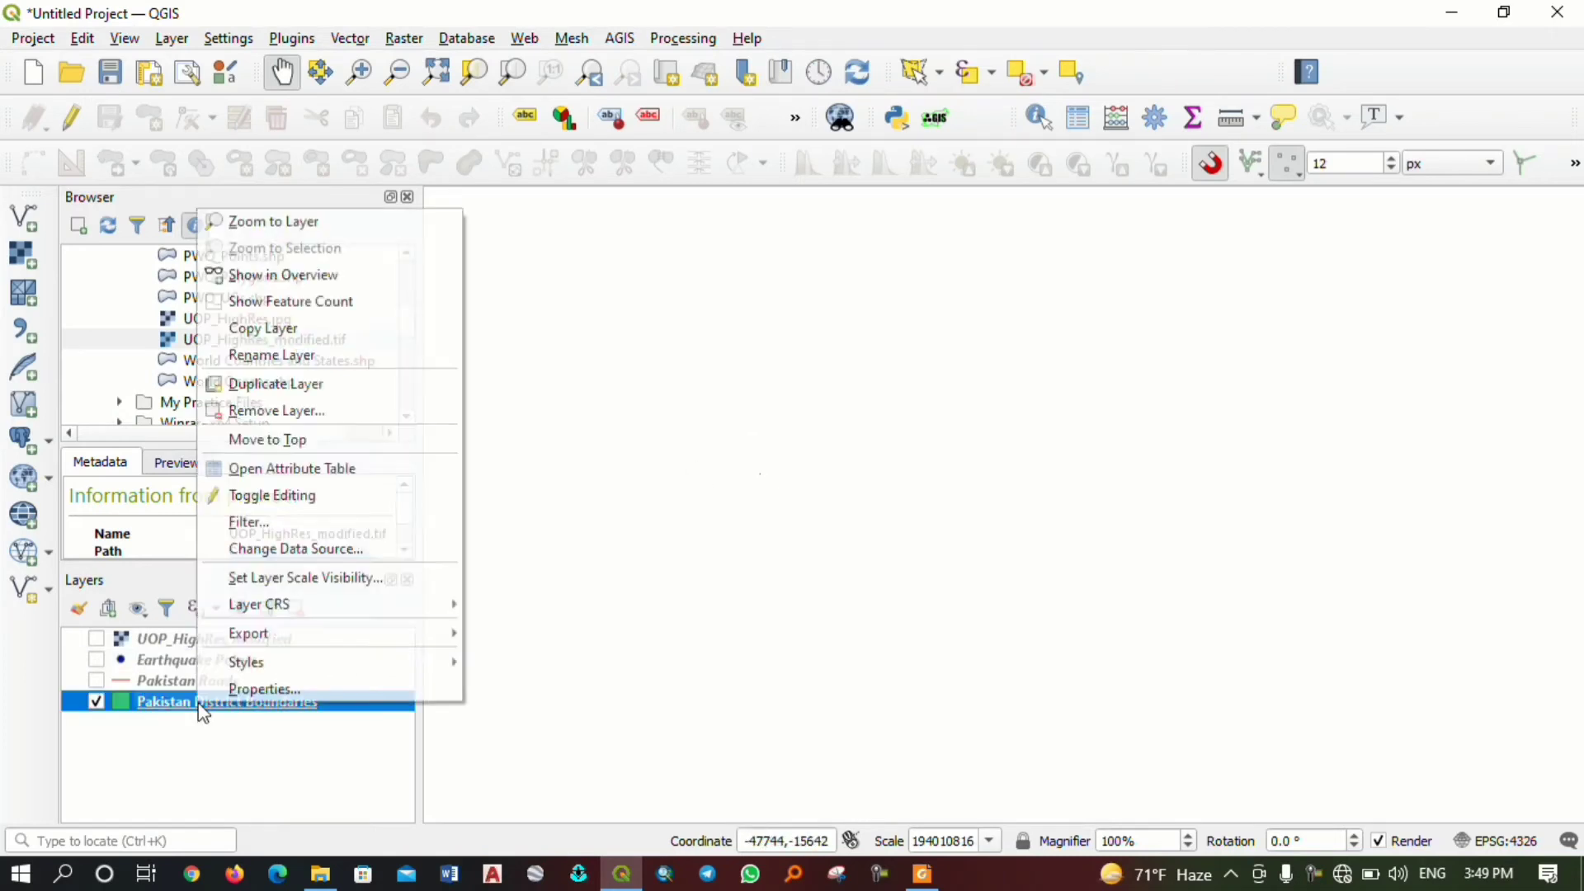
{"action": "left_click", "coordinate": [272, 222]}
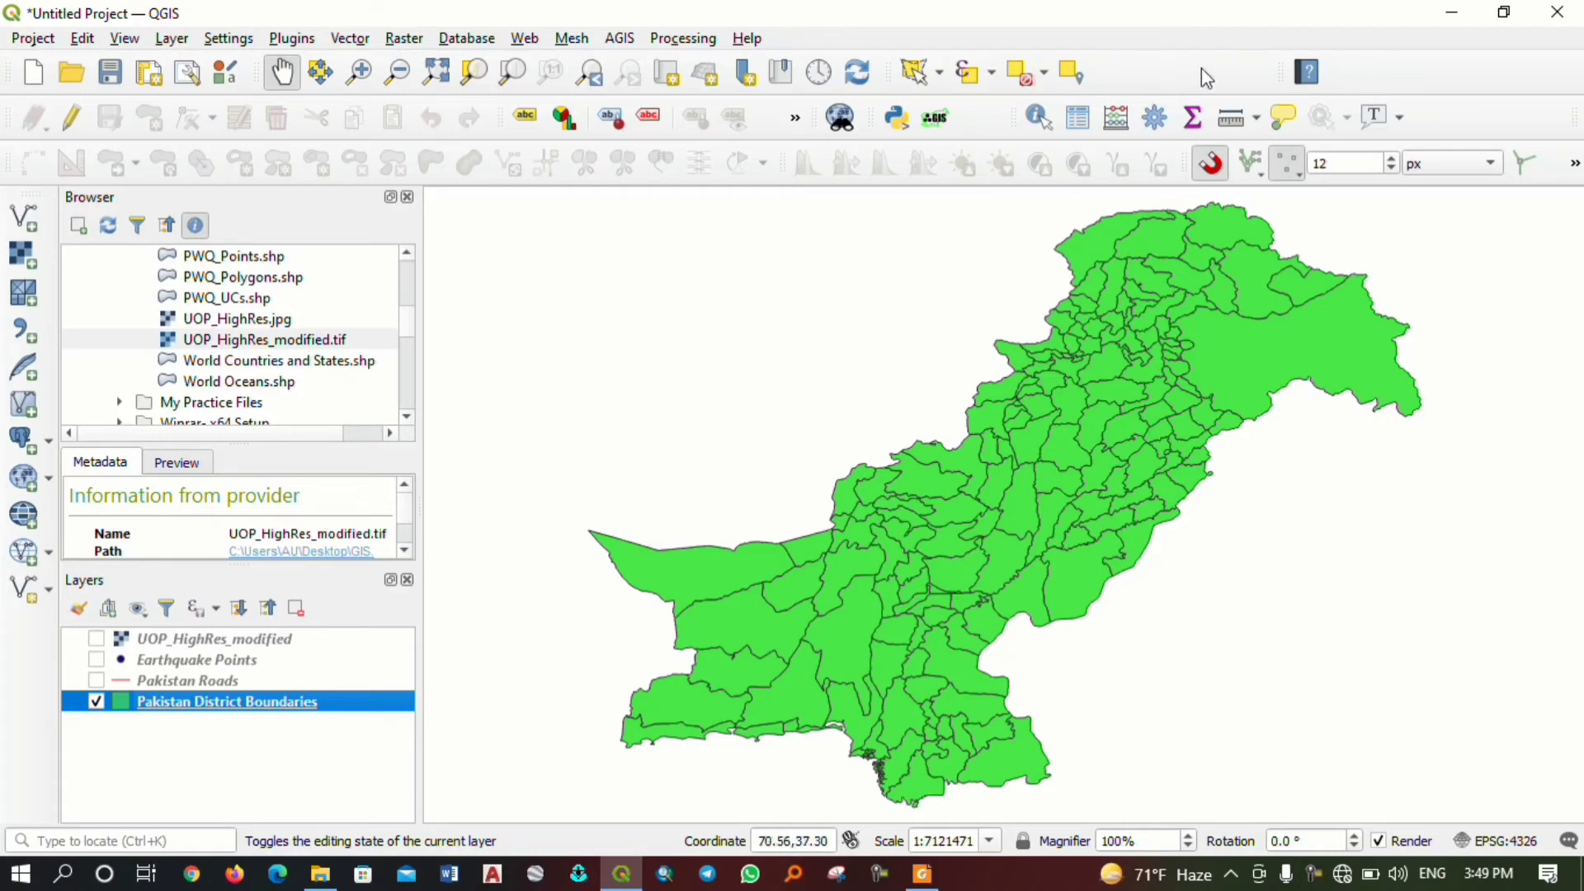
Slide the Help Toolbar over the Selection Toolbar, display the selection tools it hides, and move it back to uncover them.
{"action": "left_click_drag", "start_coordinate": [1273, 77], "coordinate": [992, 72]}
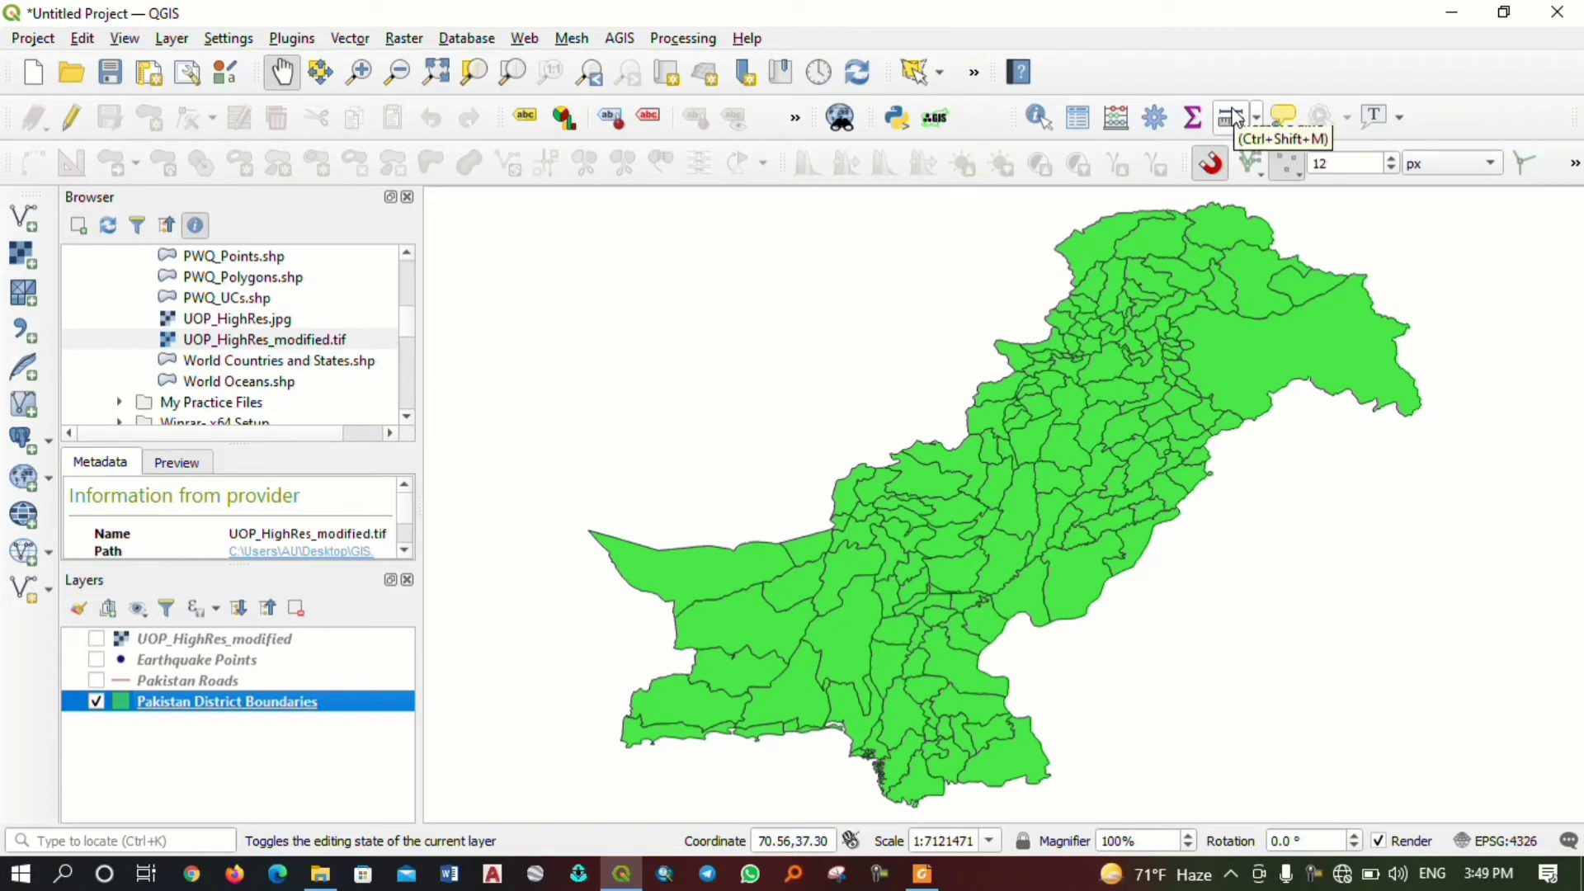
{"action": "left_click", "coordinate": [976, 86]}
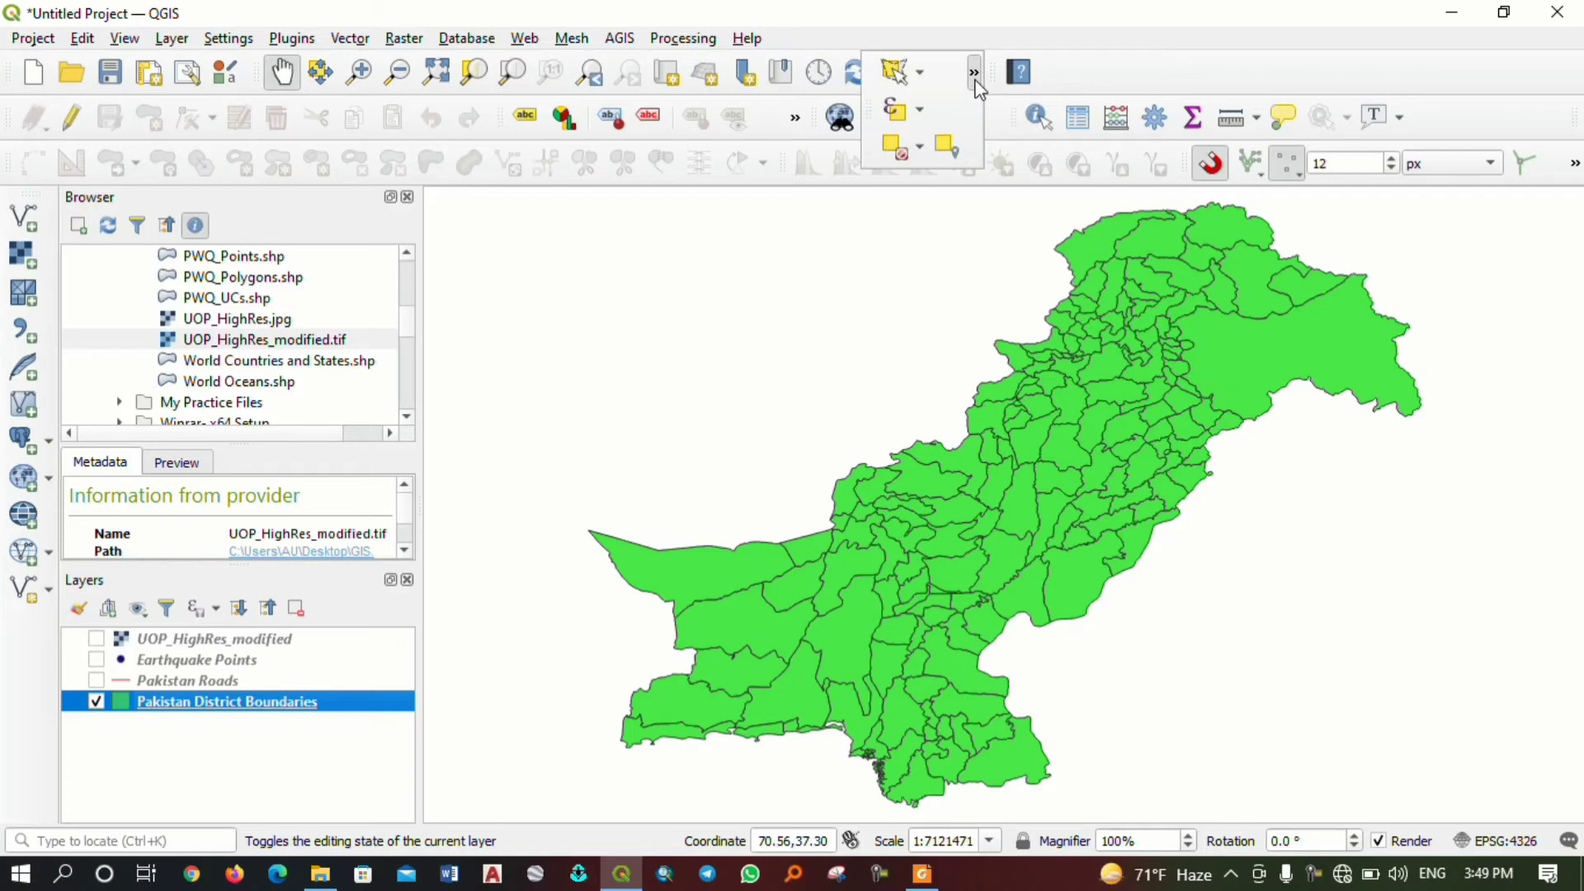
{"action": "left_click_drag", "start_coordinate": [994, 65], "coordinate": [1113, 64]}
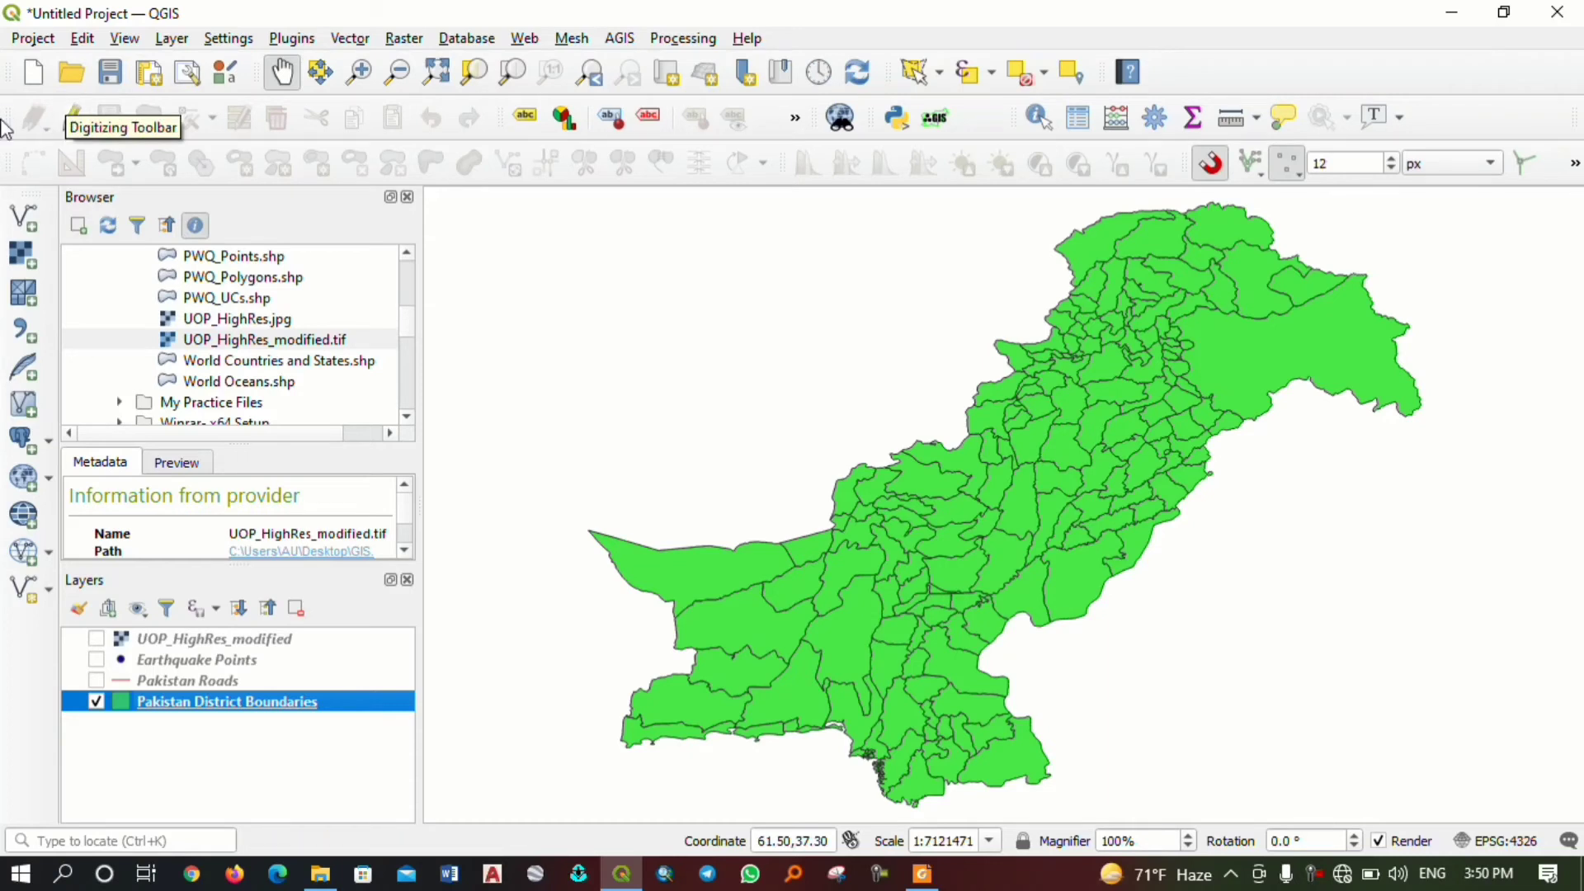
Start a new project and cancel at the prompt to save the current one.
{"action": "left_click", "coordinate": [39, 78]}
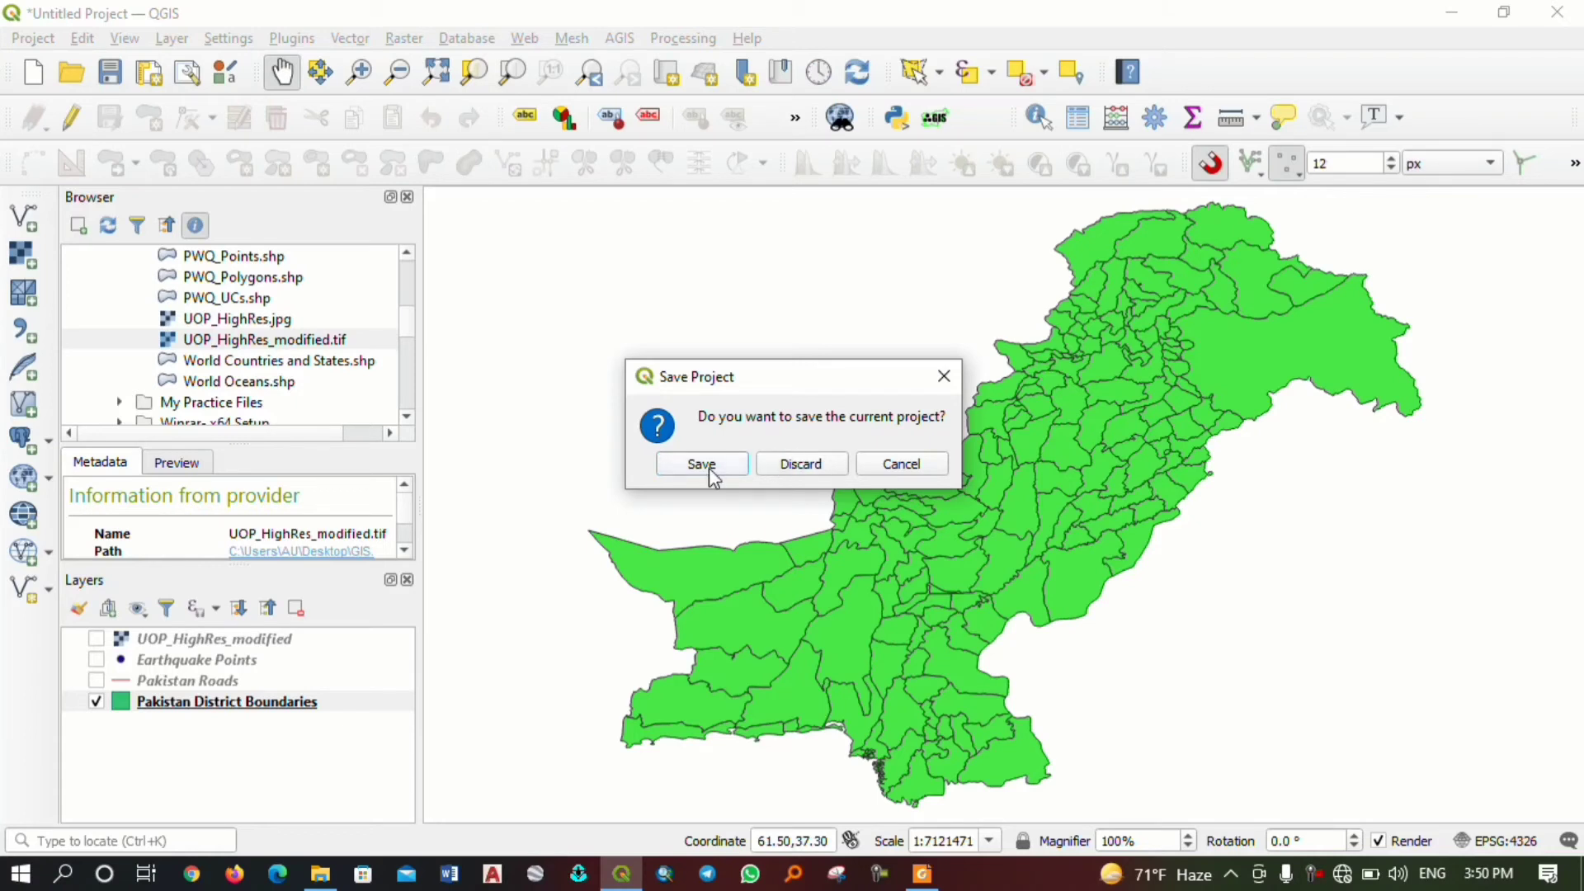
{"action": "left_click", "coordinate": [913, 470]}
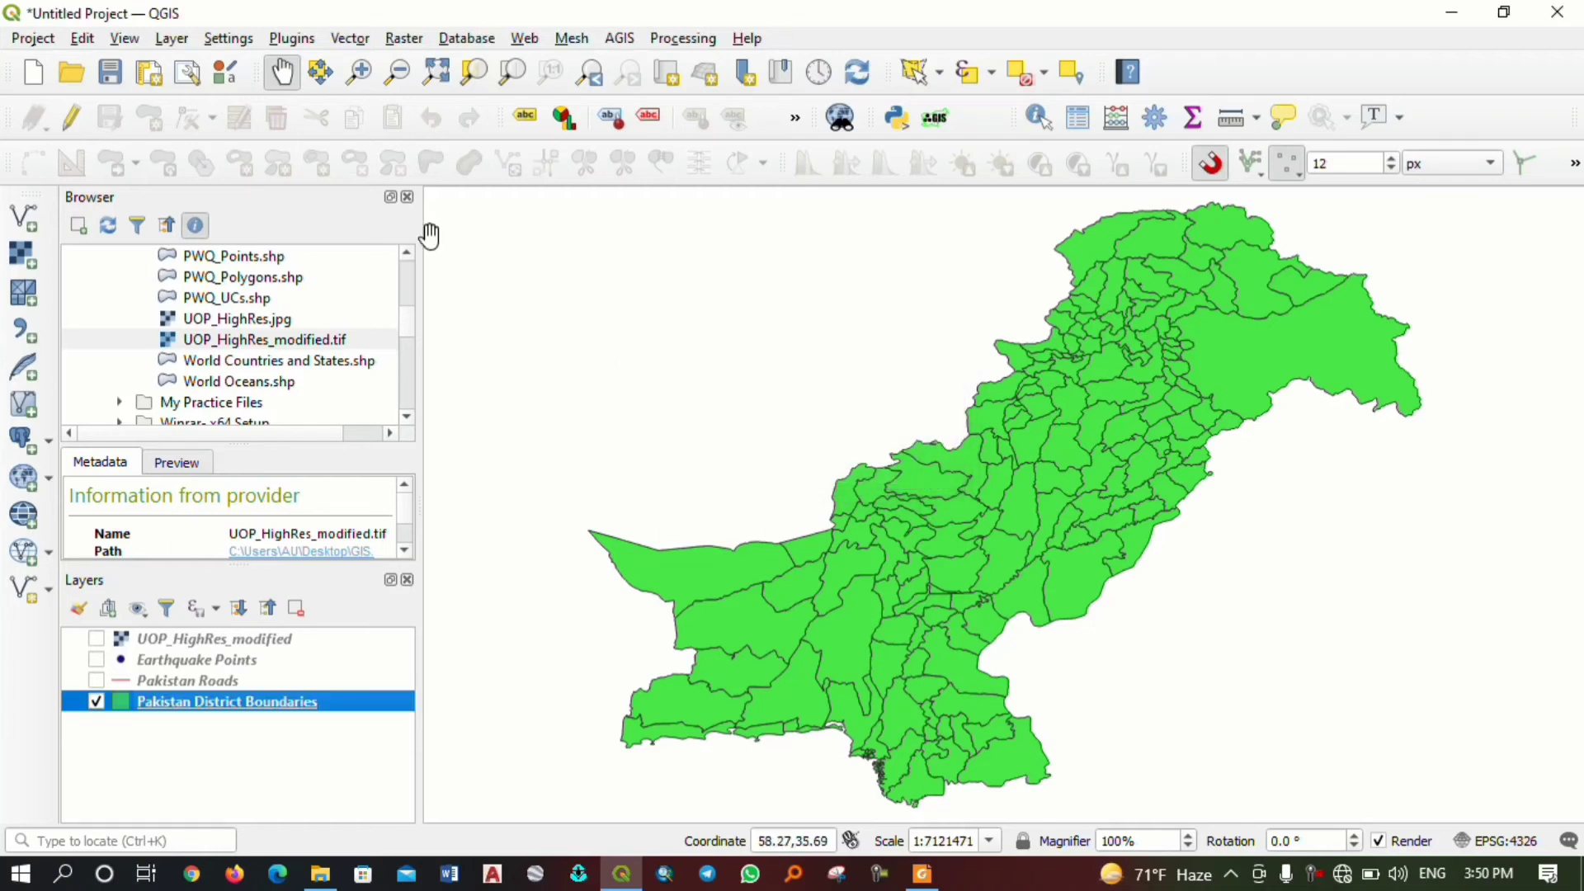
{"action": "left_click", "coordinate": [34, 41]}
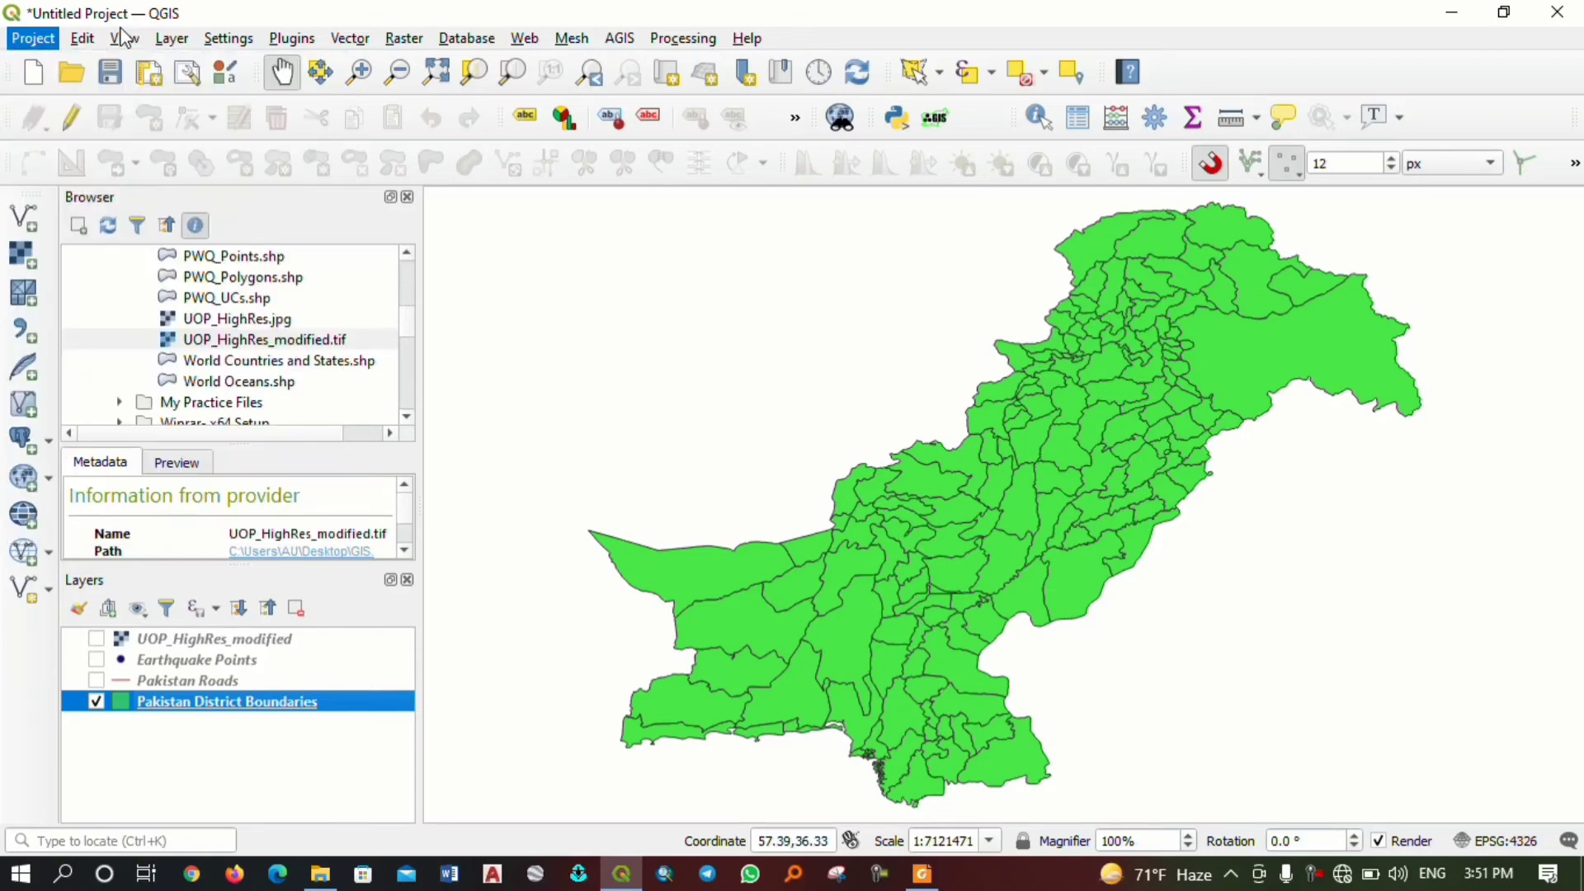
{"action": "left_click", "coordinate": [1288, 6]}
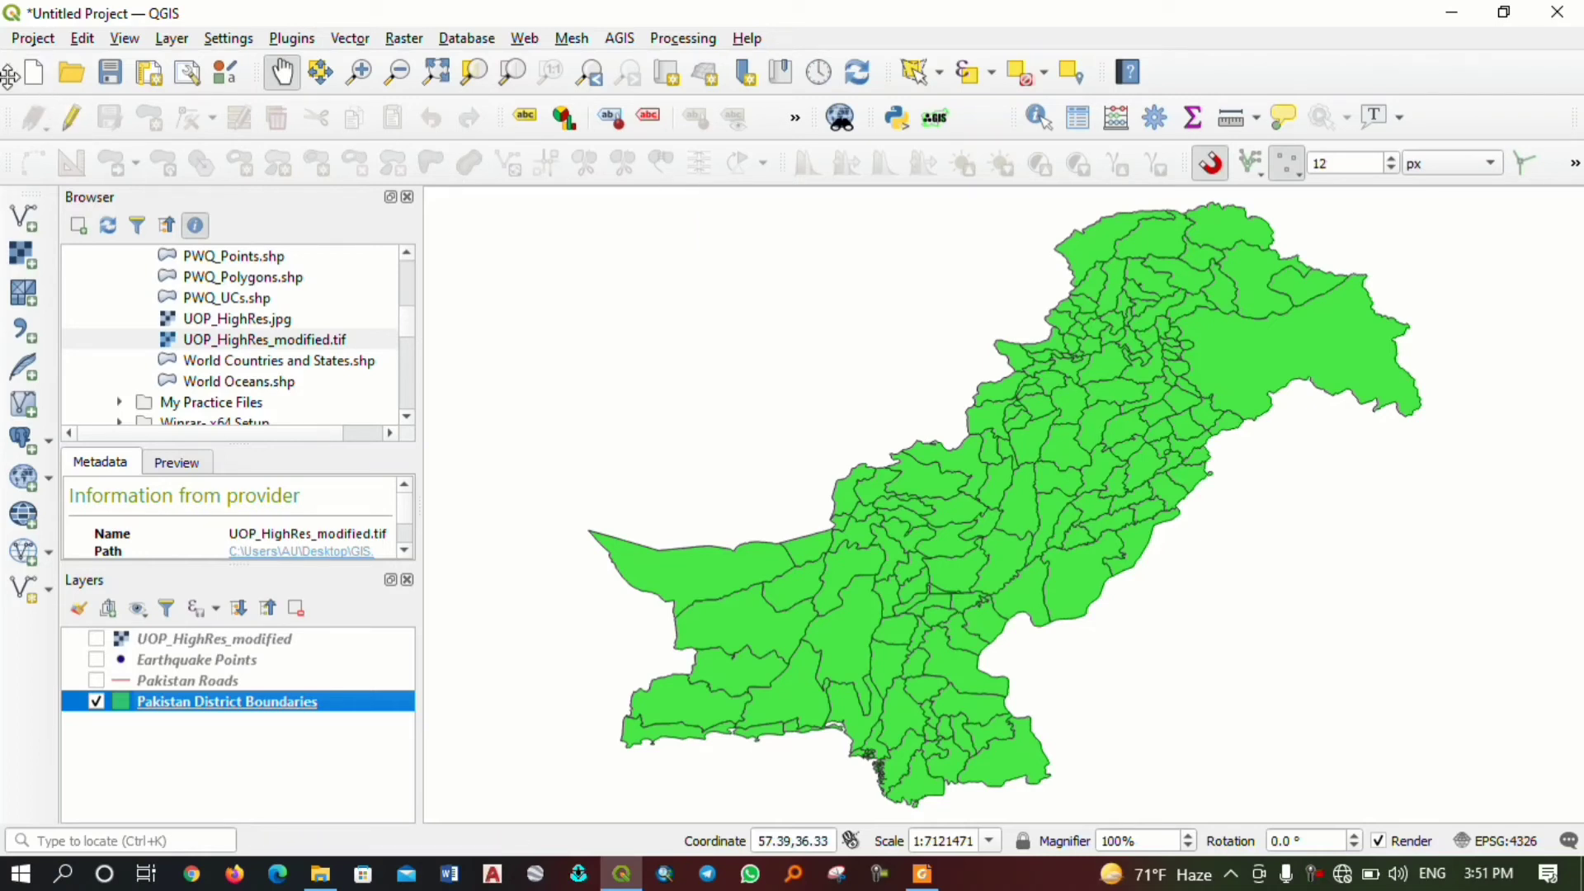
{"action": "left_click", "coordinate": [33, 38]}
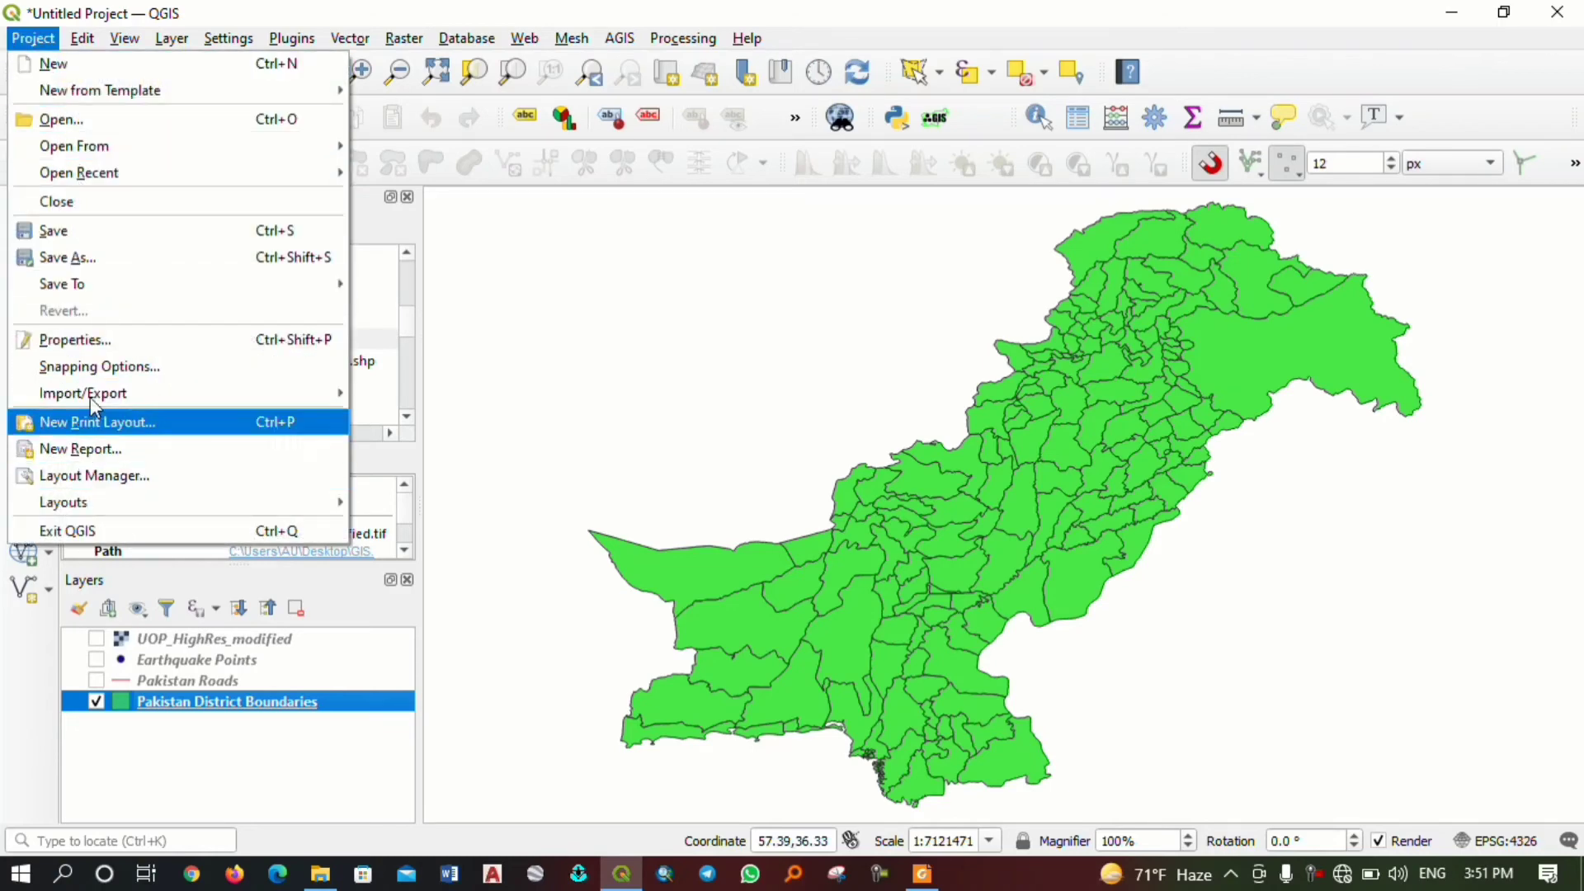
{"action": "left_click", "coordinate": [124, 38]}
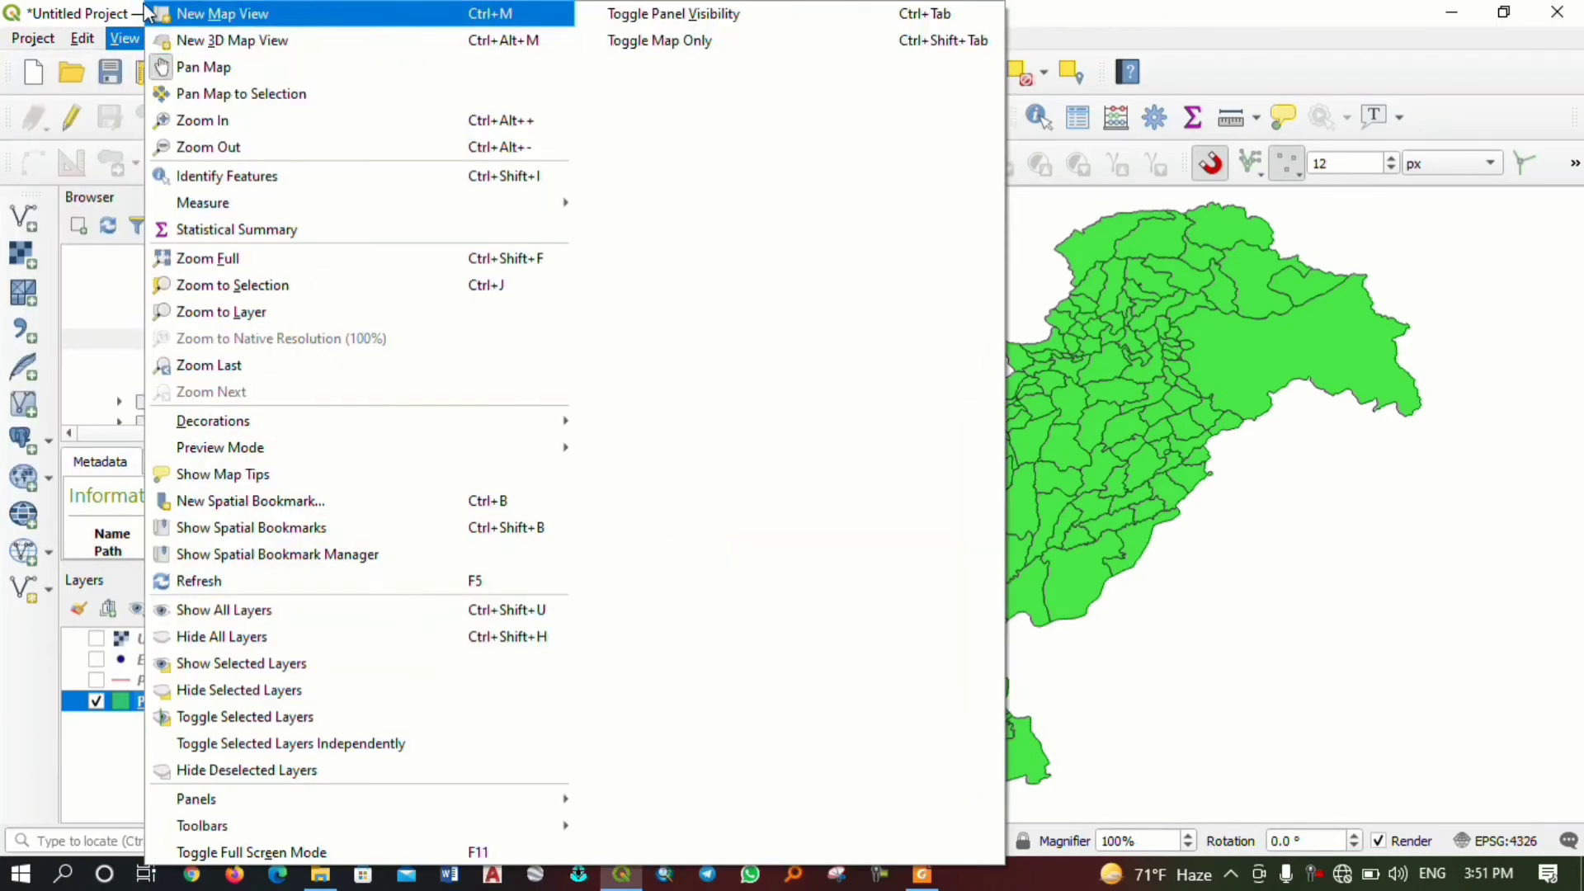
{"action": "left_click", "coordinate": [81, 8]}
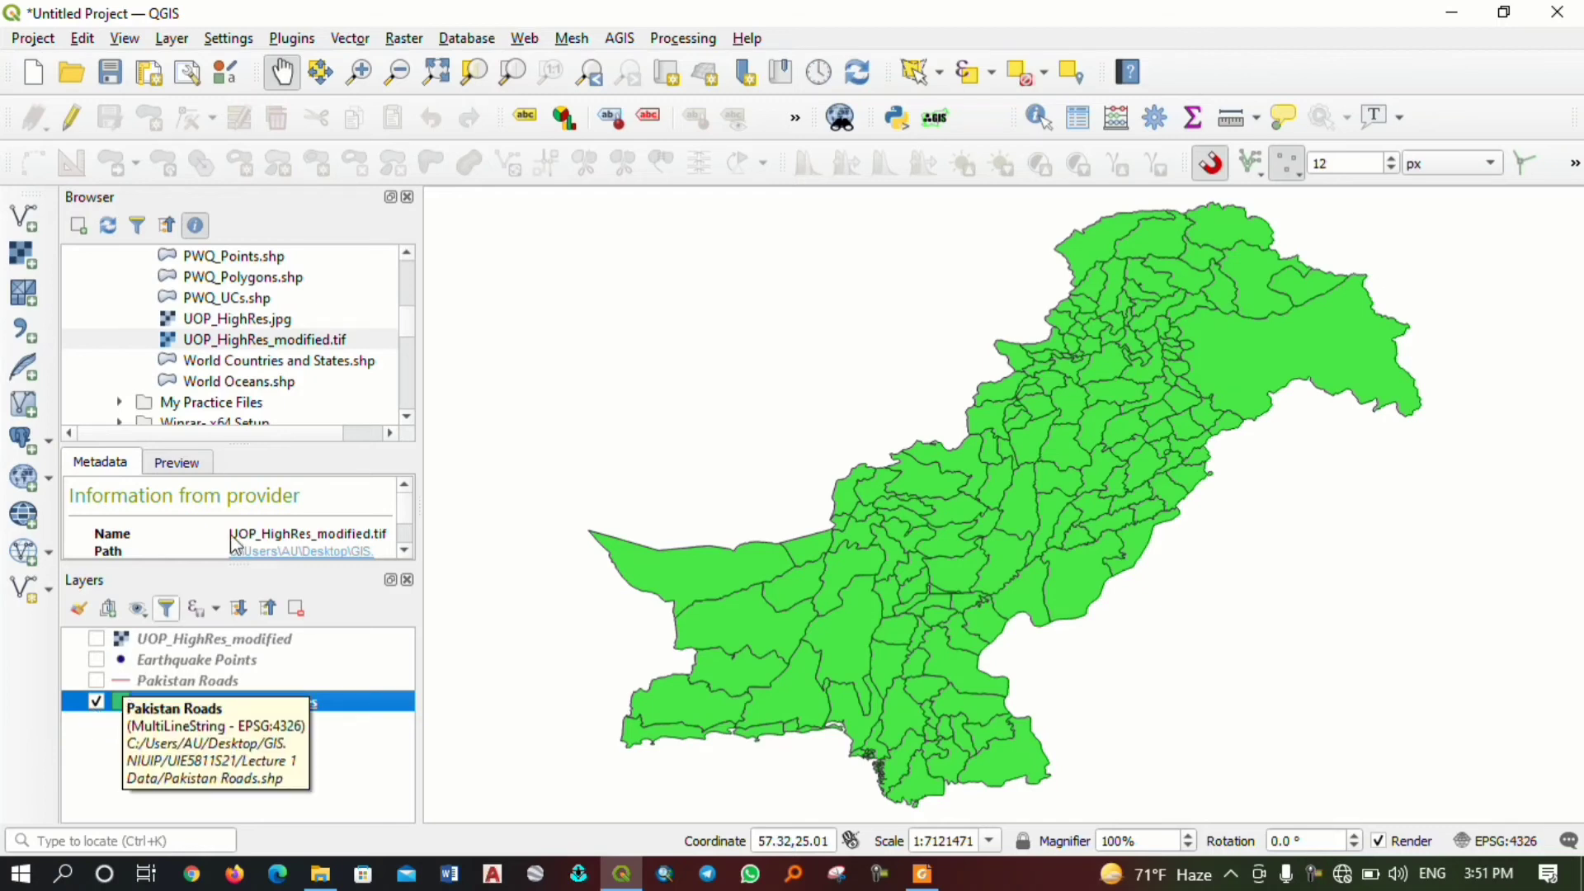
Start saving the project and create a folder named Practice Files inside the desktop's AU_Eng_HHRD Trainings_QGIS_01 folder.
{"action": "left_click", "coordinate": [110, 71]}
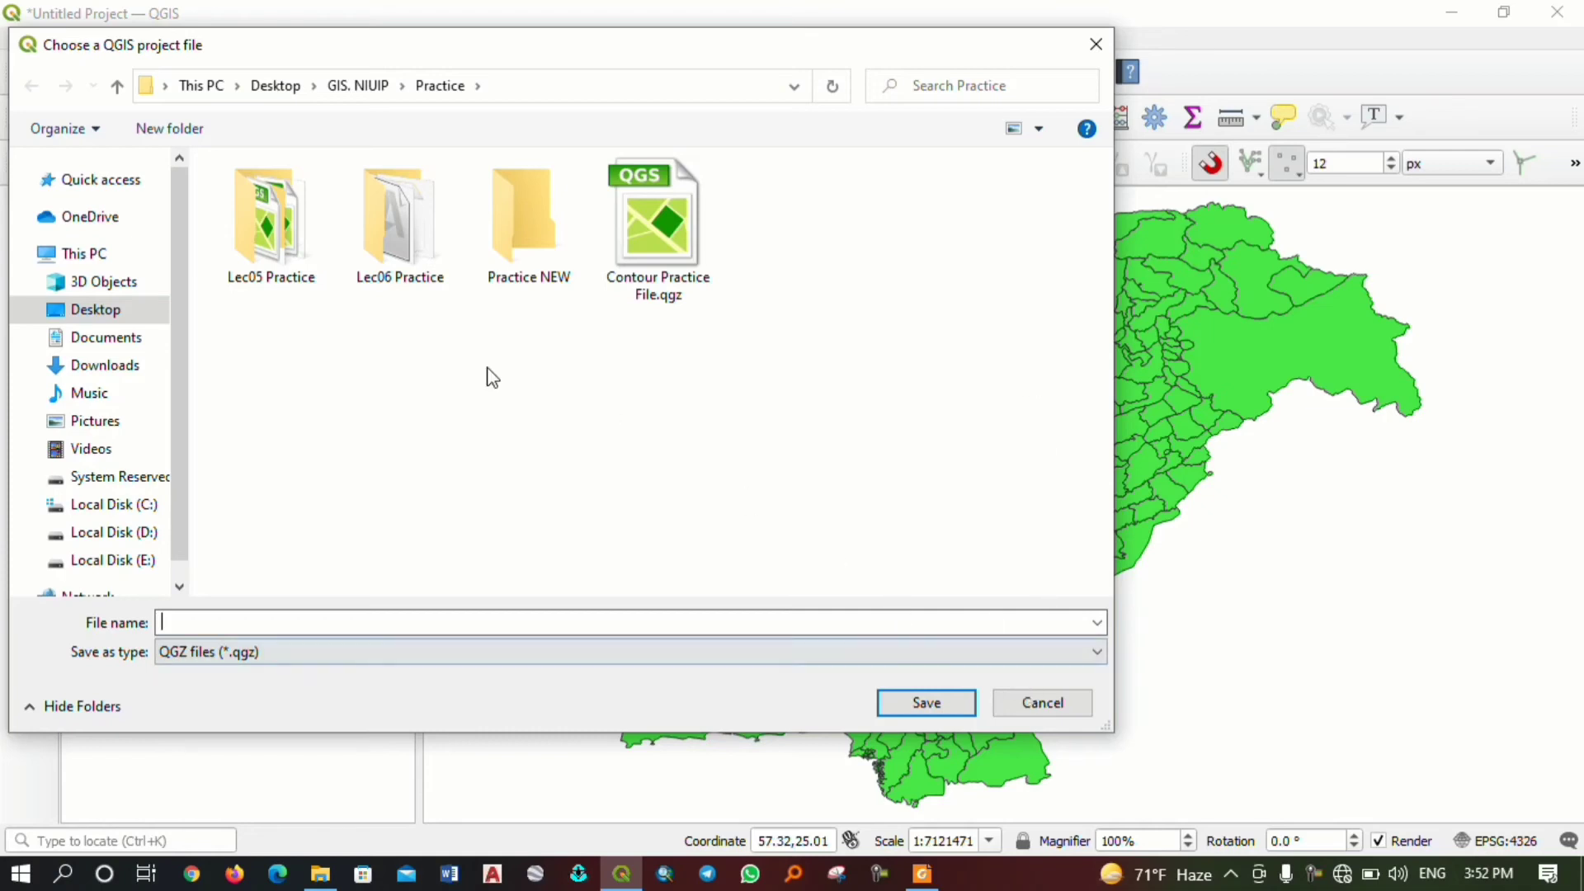
{"action": "left_click", "coordinate": [191, 86]}
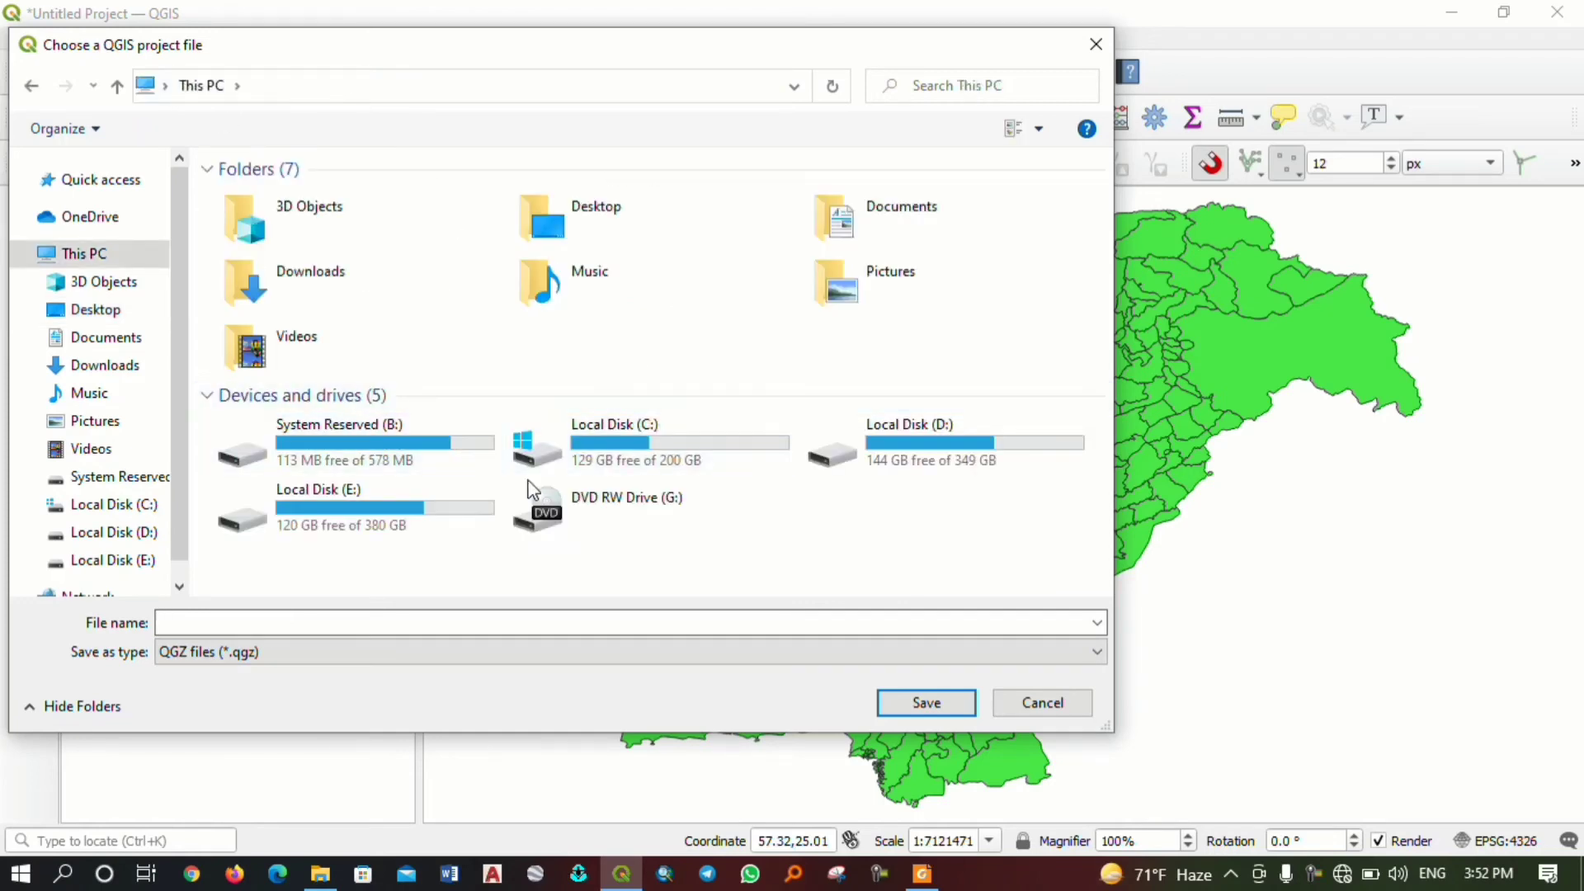
{"action": "left_click", "coordinate": [98, 309]}
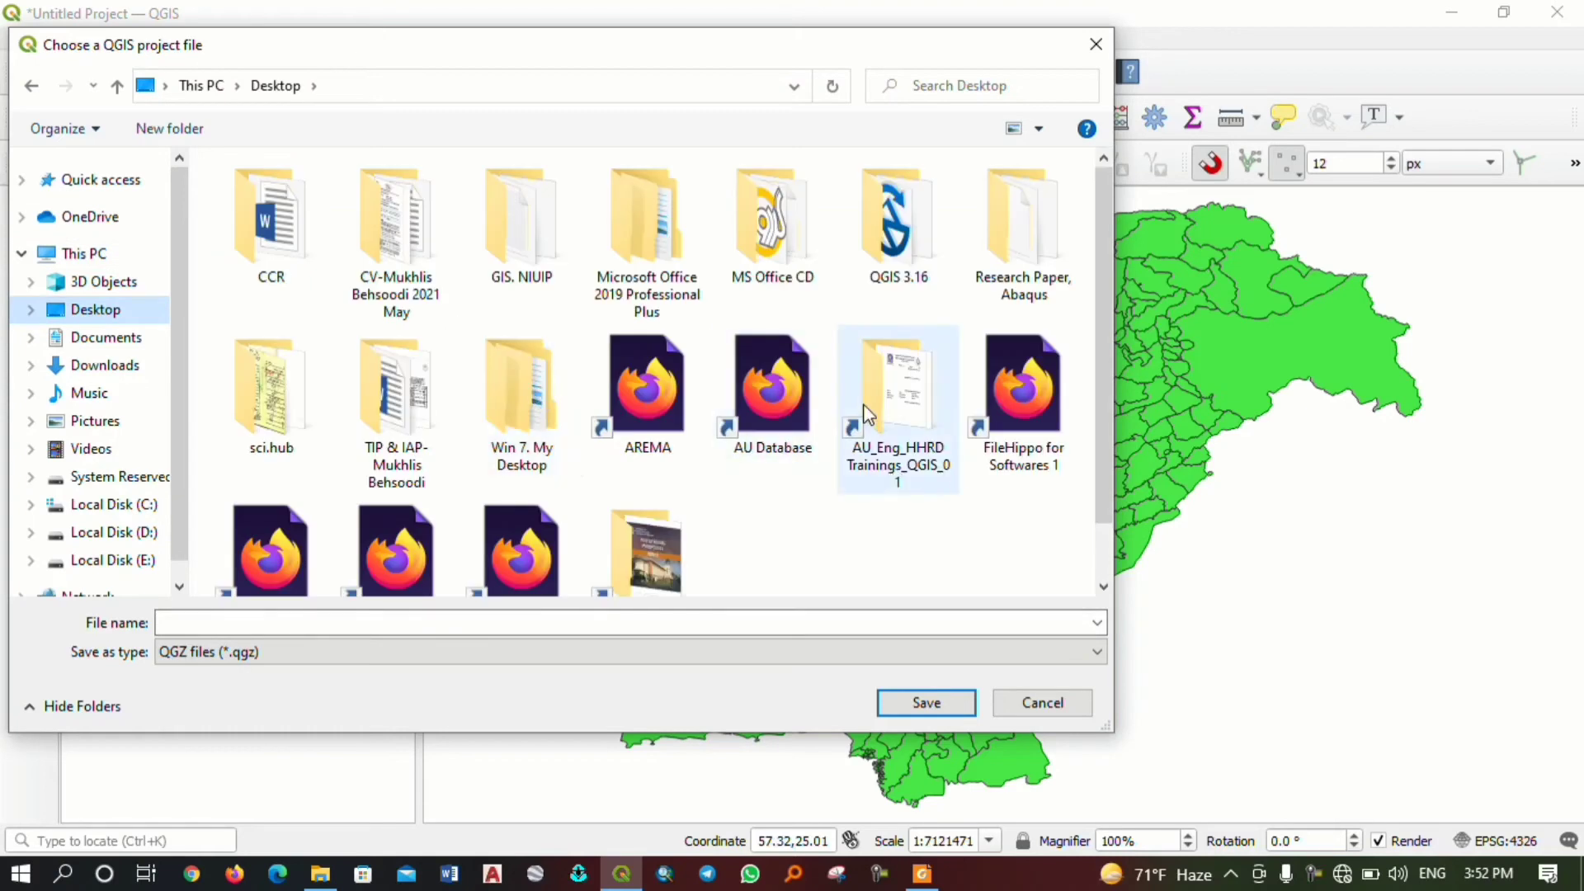
{"action": "double_click", "coordinate": [863, 403]}
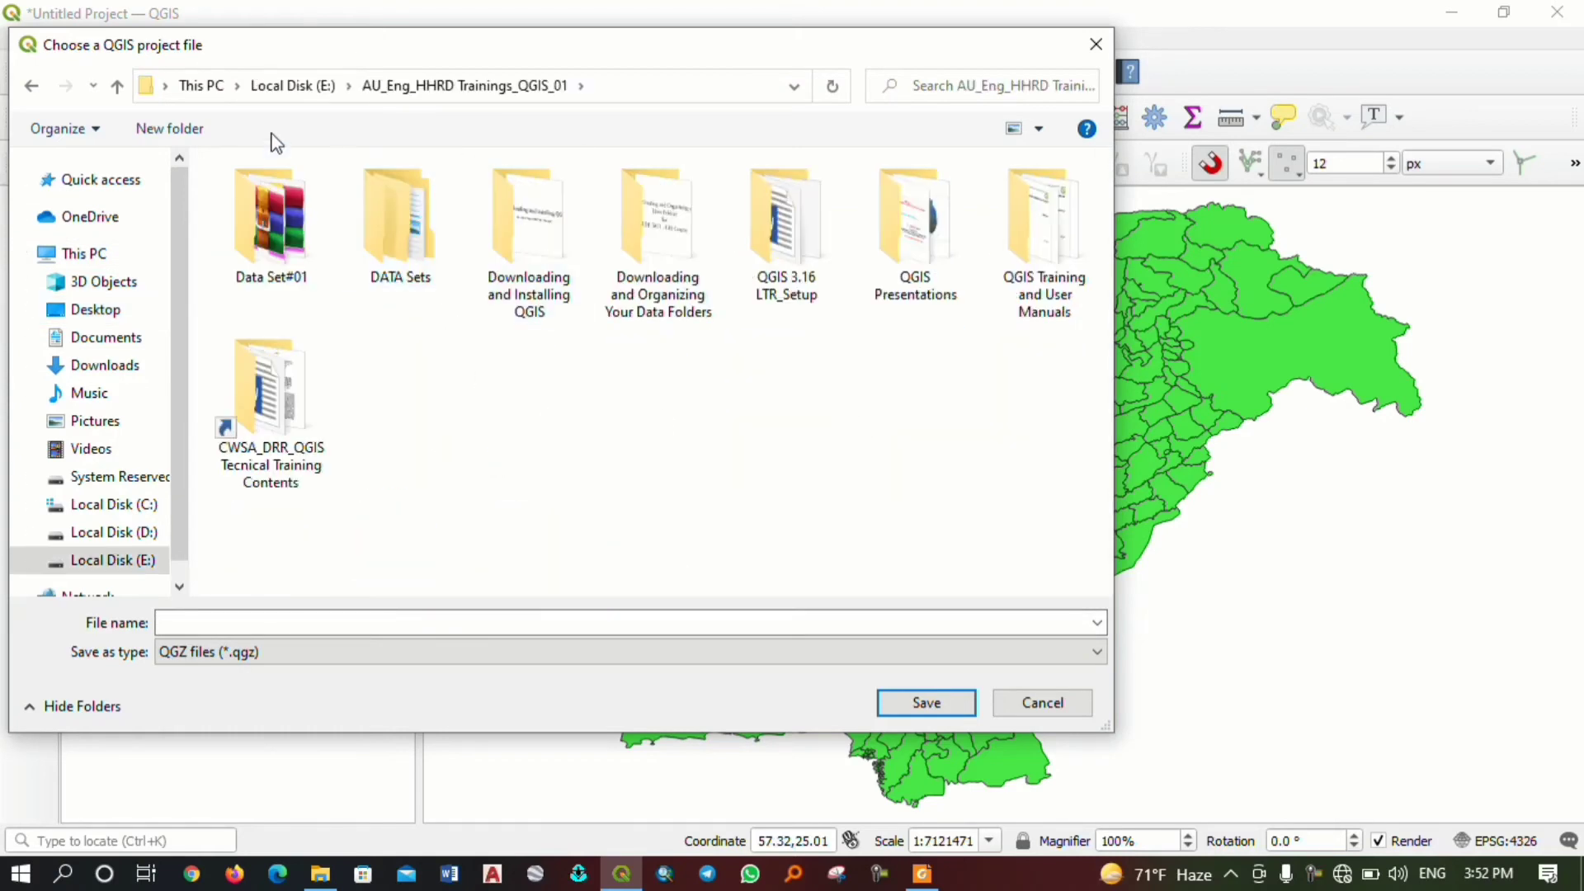
{"action": "right_click", "coordinate": [705, 500]}
{"action": "left_click", "coordinate": [171, 128]}
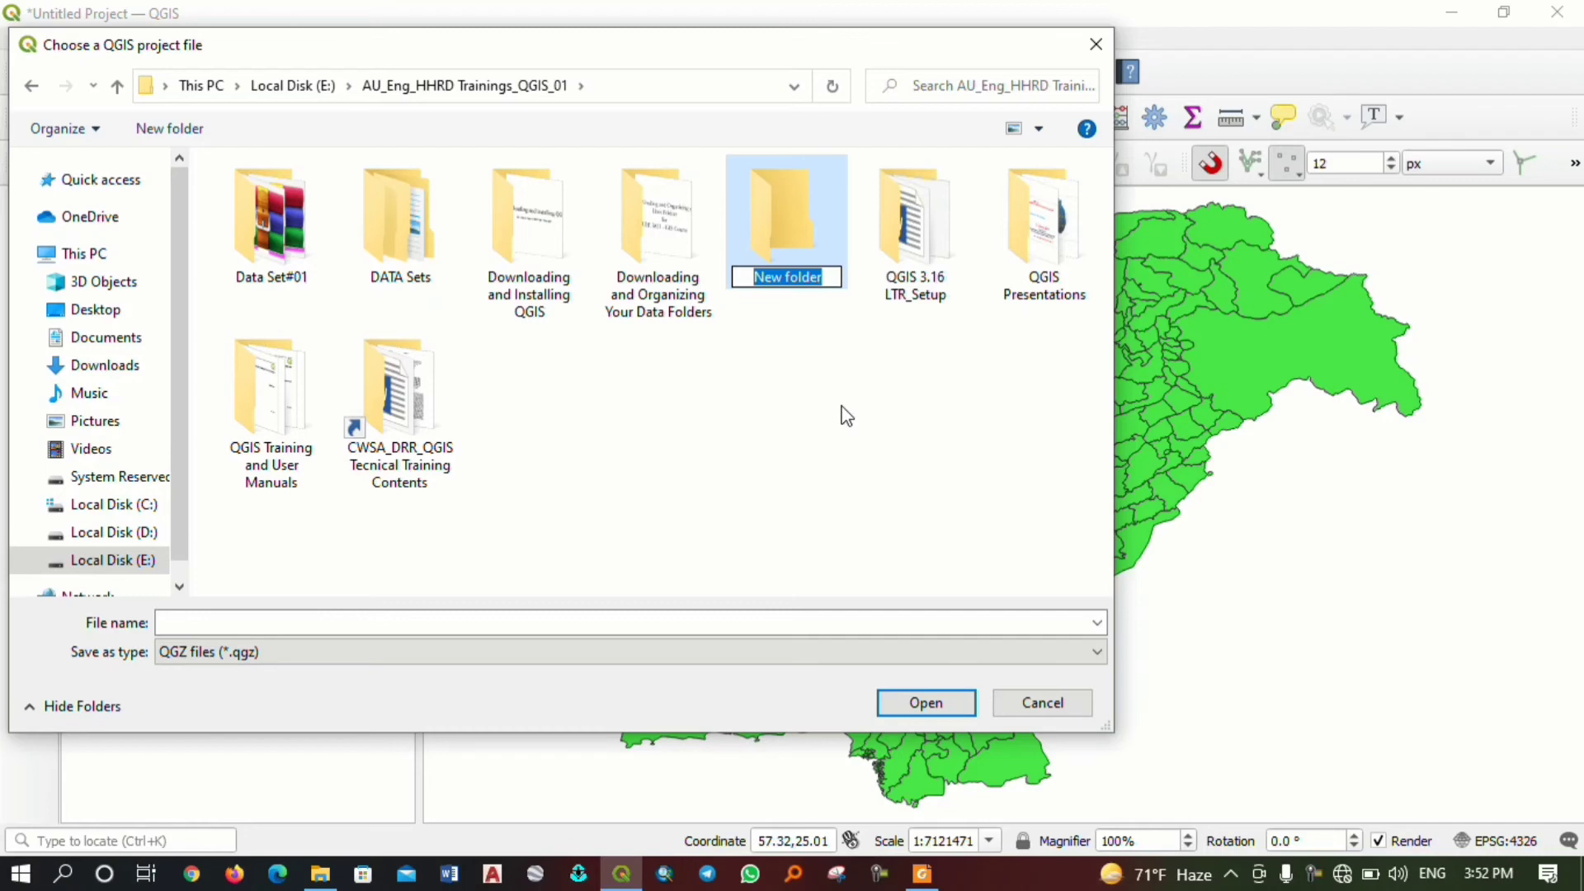
{"action": "type", "text": "Pra"}
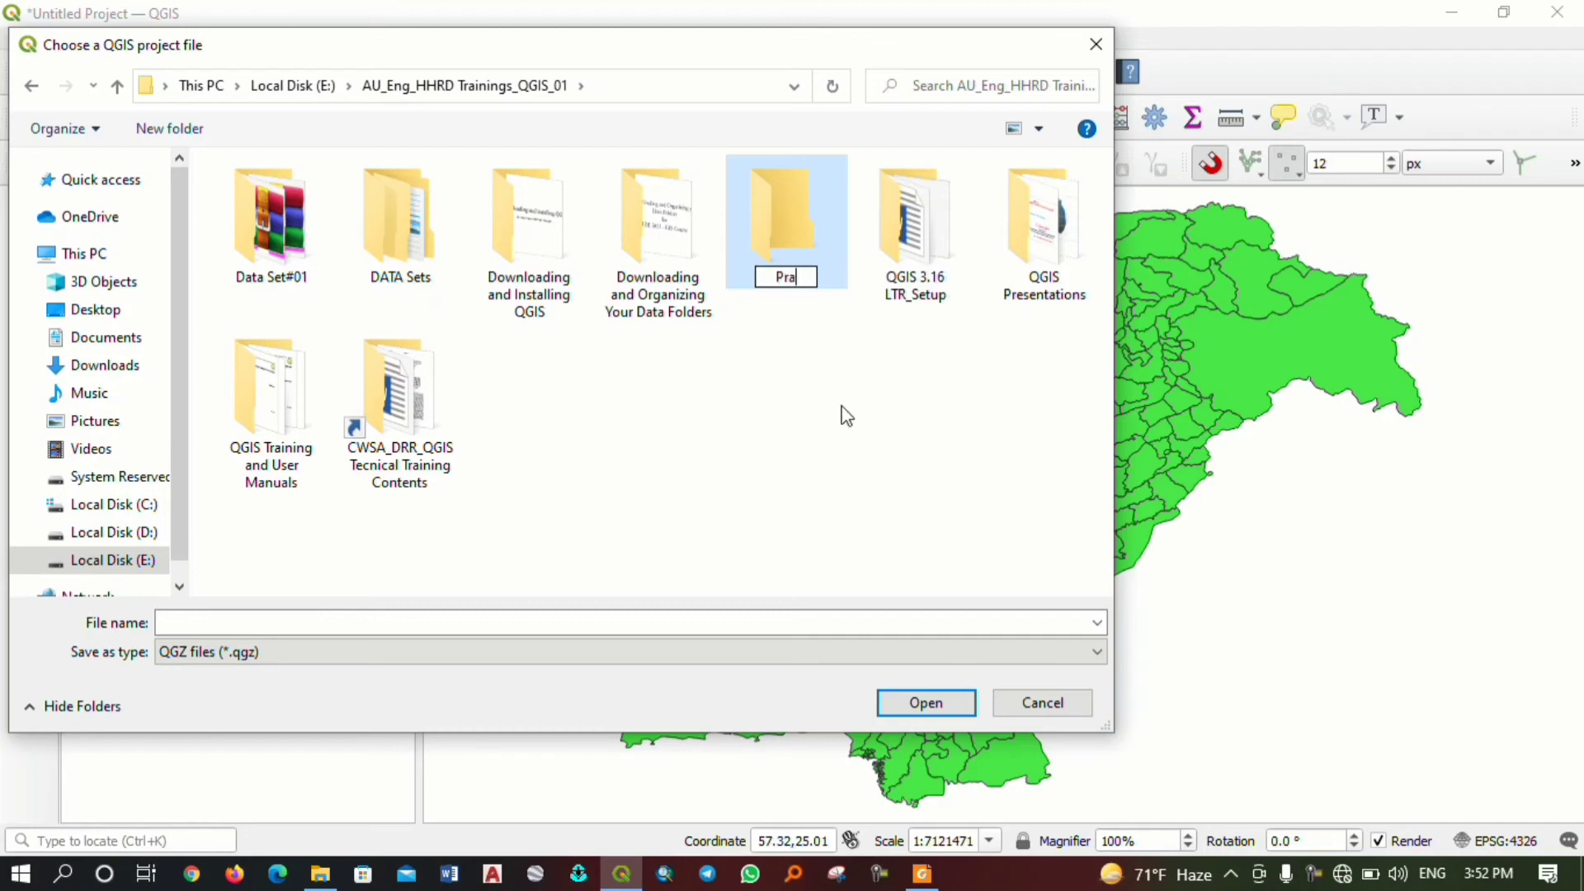
{"action": "type", "text": "ctice "}
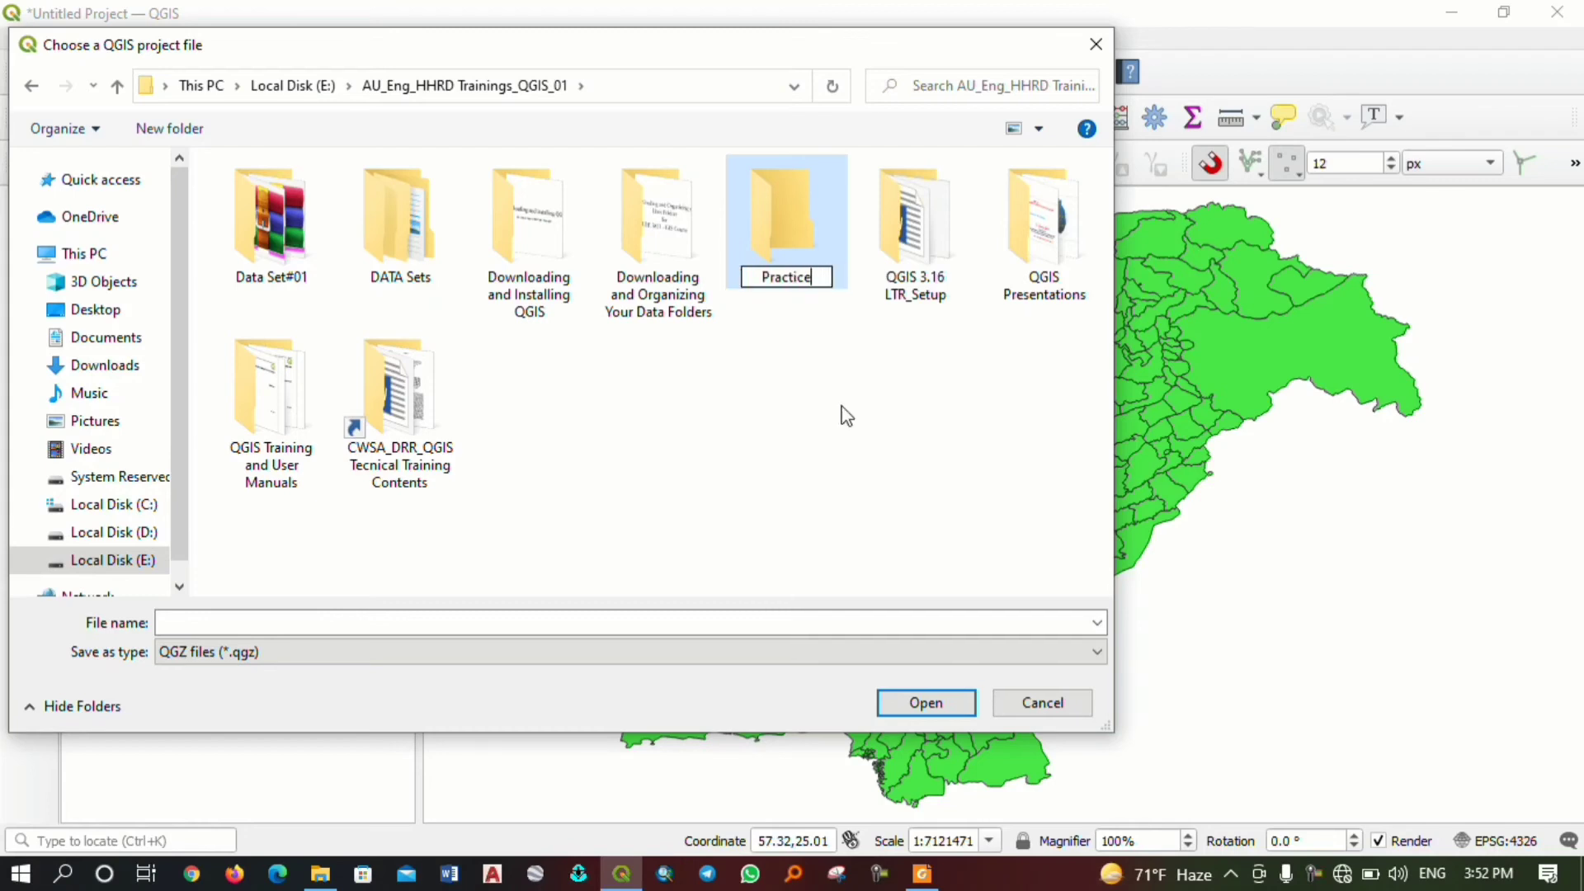
{"action": "type", "text": "Files"}
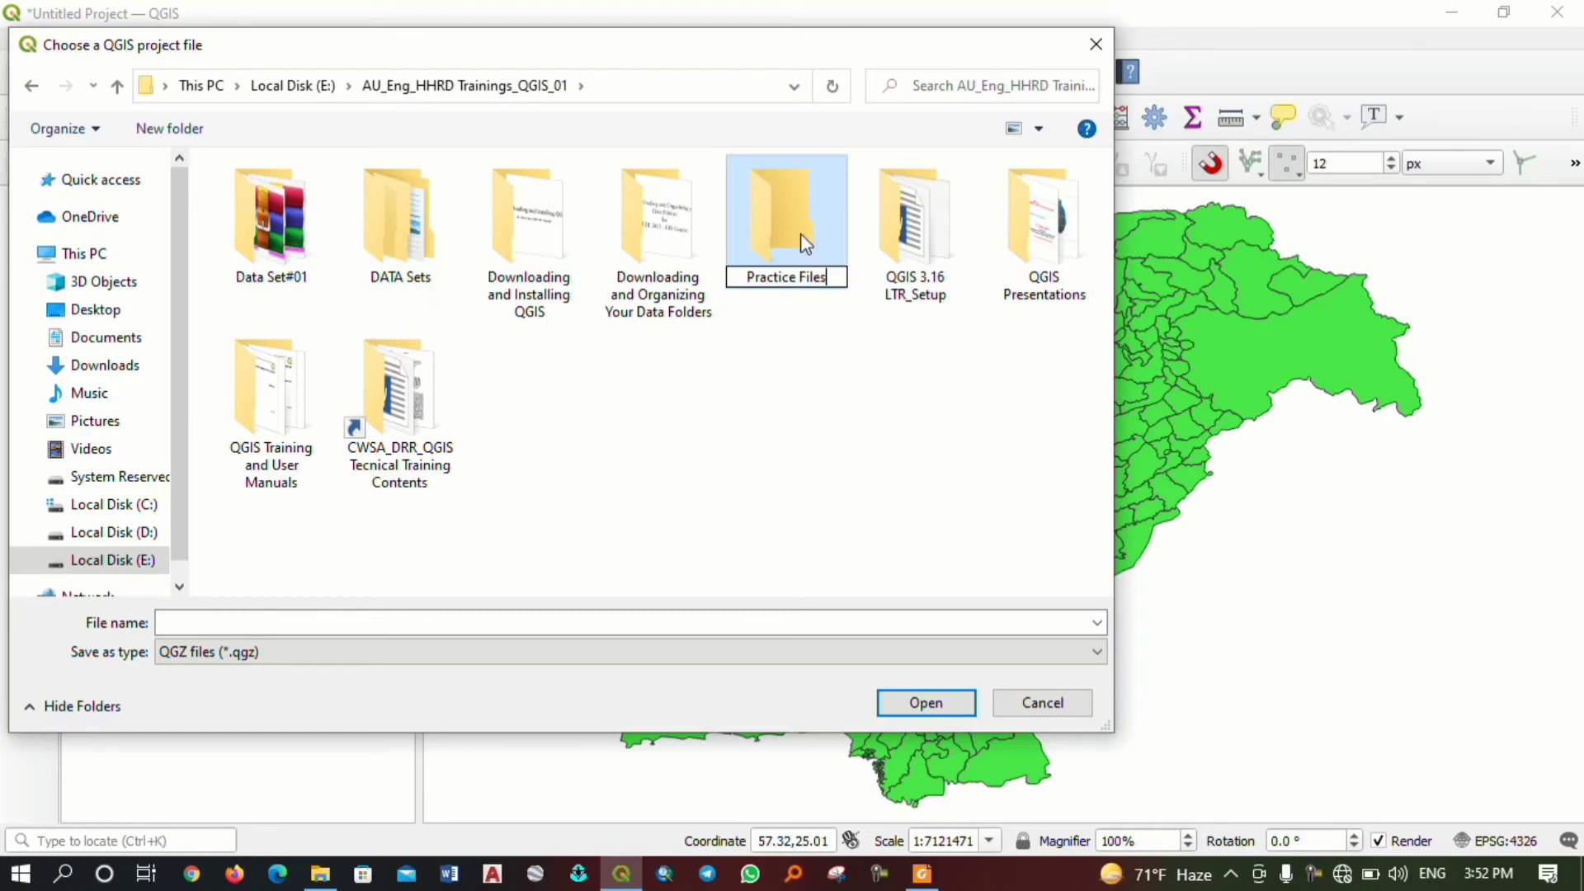
{"action": "key", "text": "Return"}
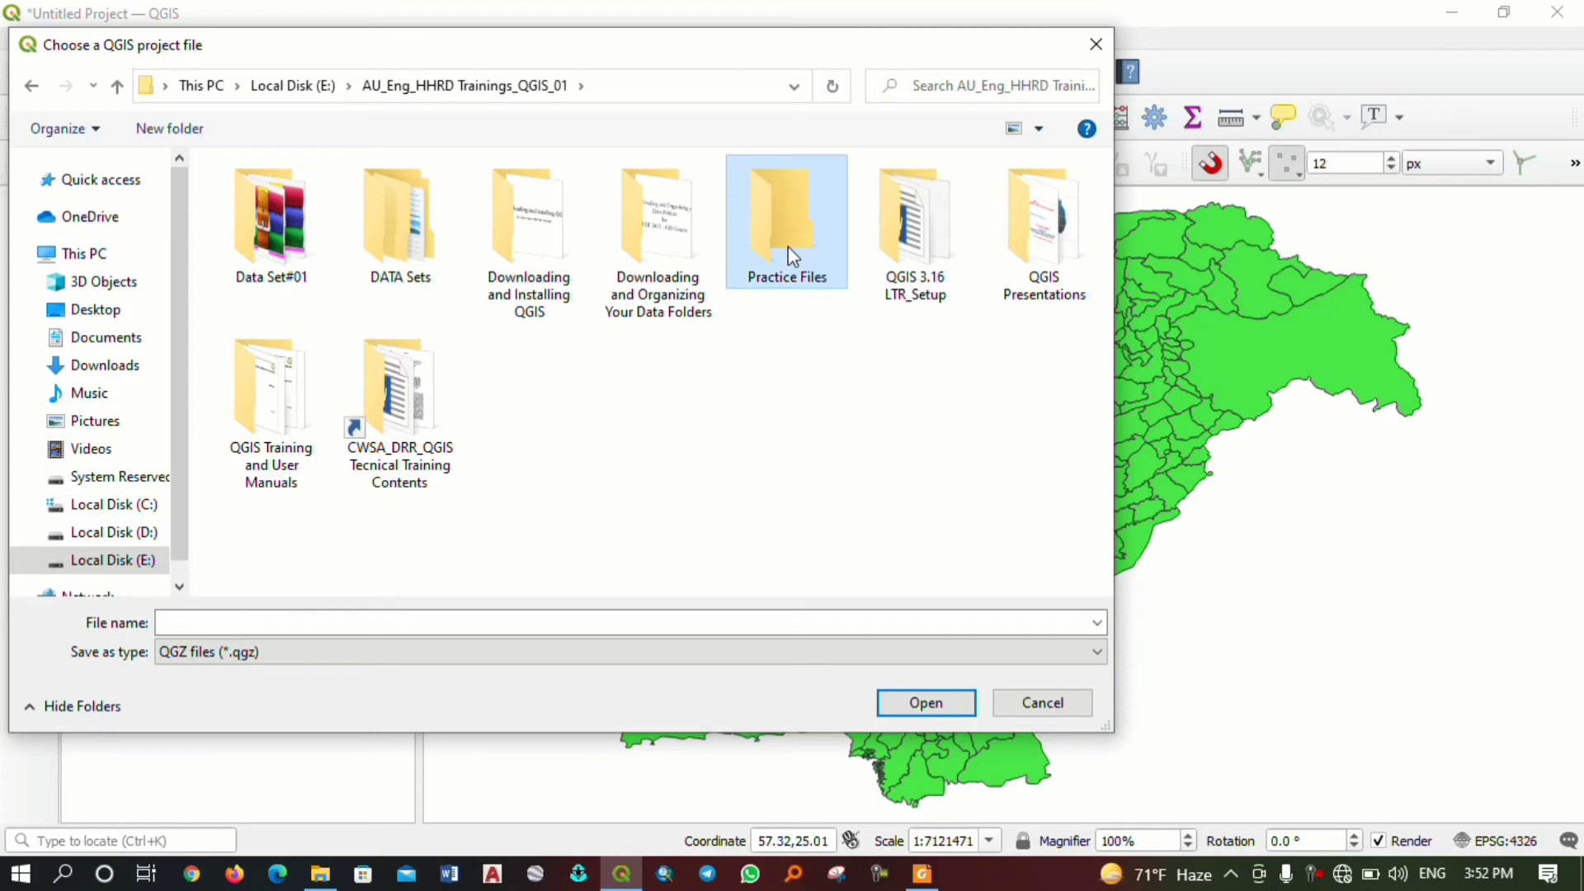
Create a subfolder named Lecture 04 Practice inside the Practice Files folder.
{"action": "double_click", "coordinate": [789, 246]}
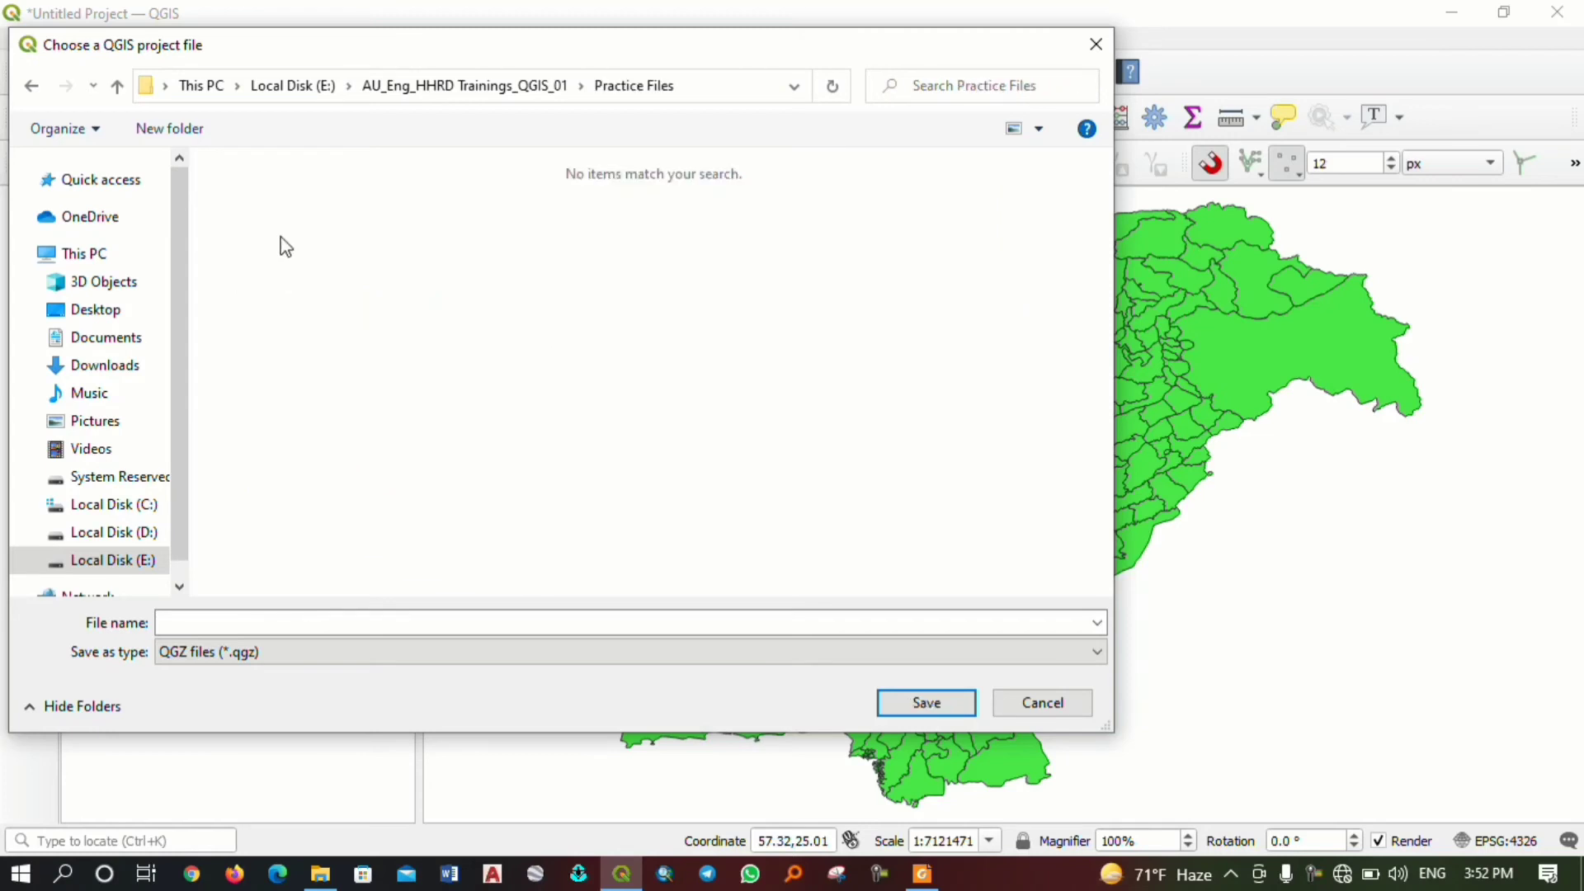
{"action": "left_click", "coordinate": [170, 130]}
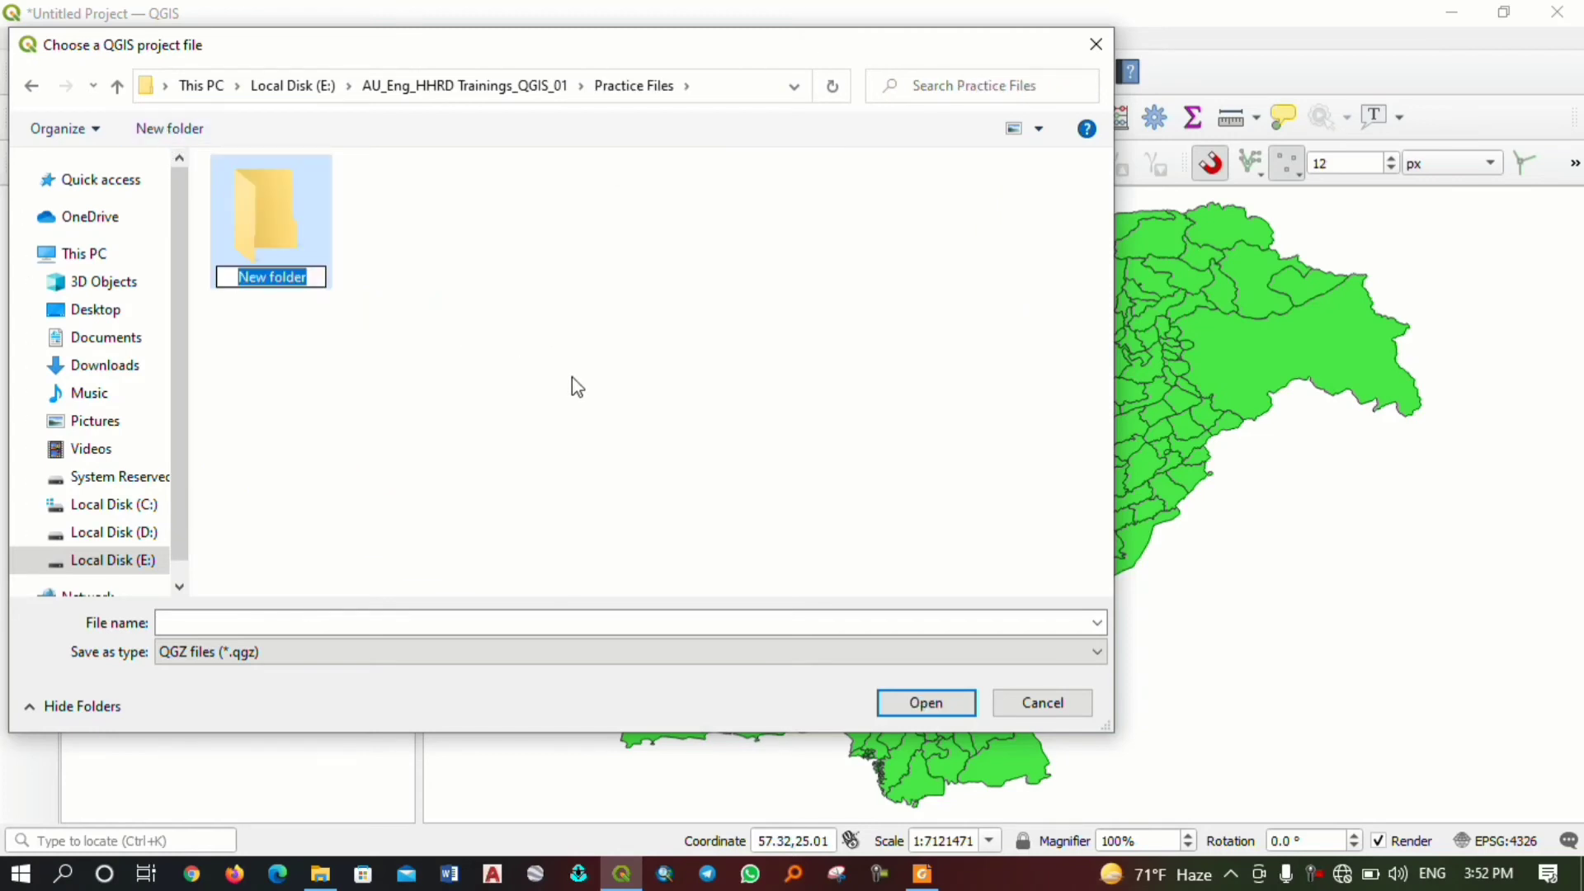
{"action": "type", "text": "L"}
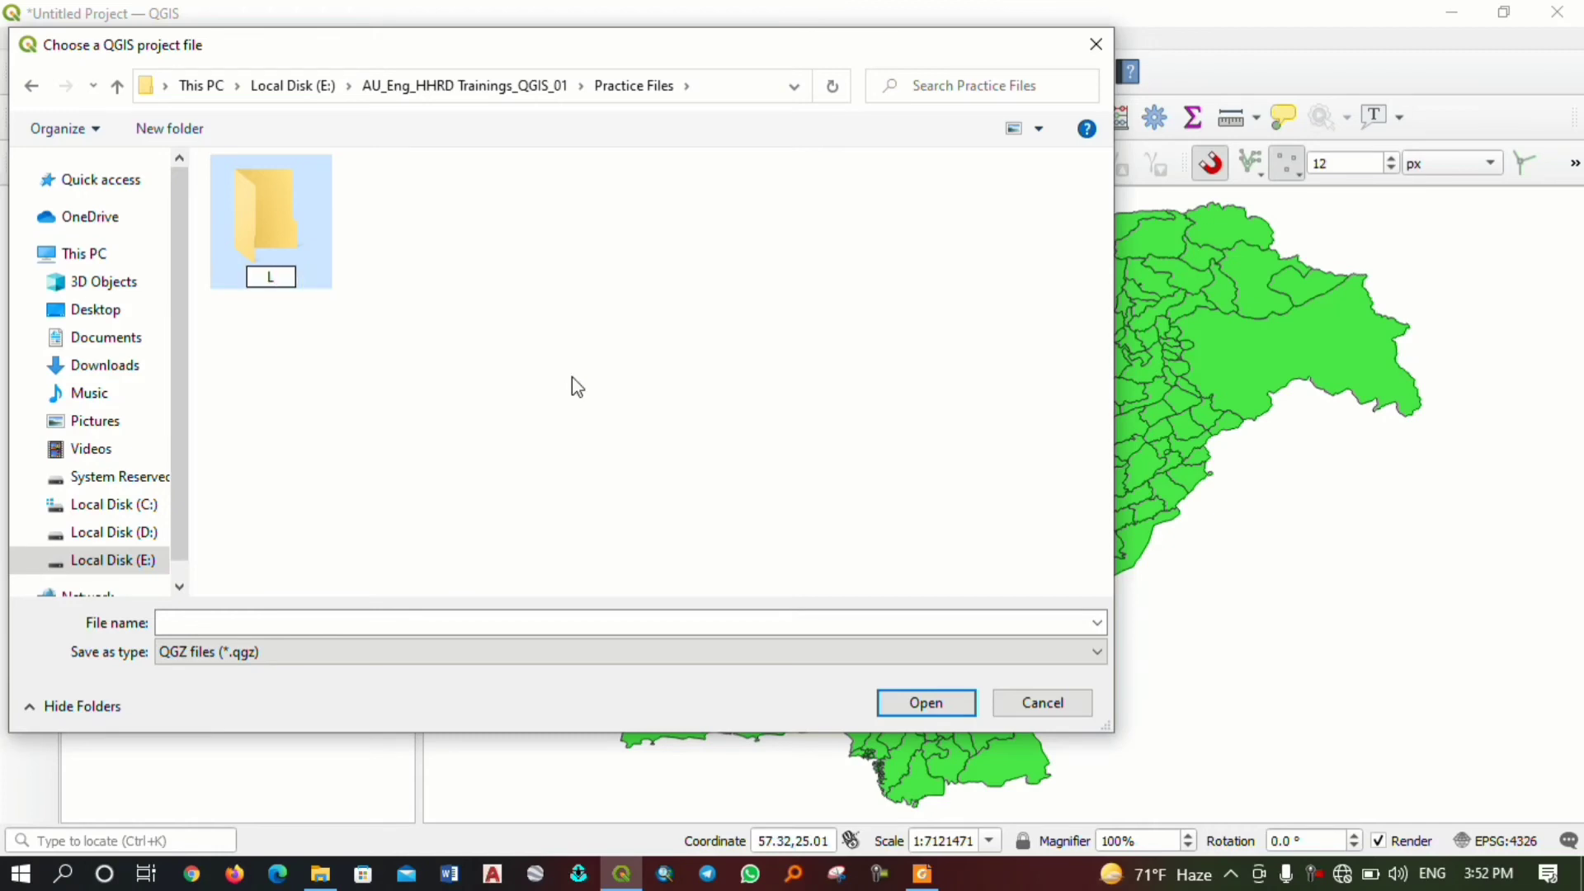
{"action": "type", "text": "ecture"}
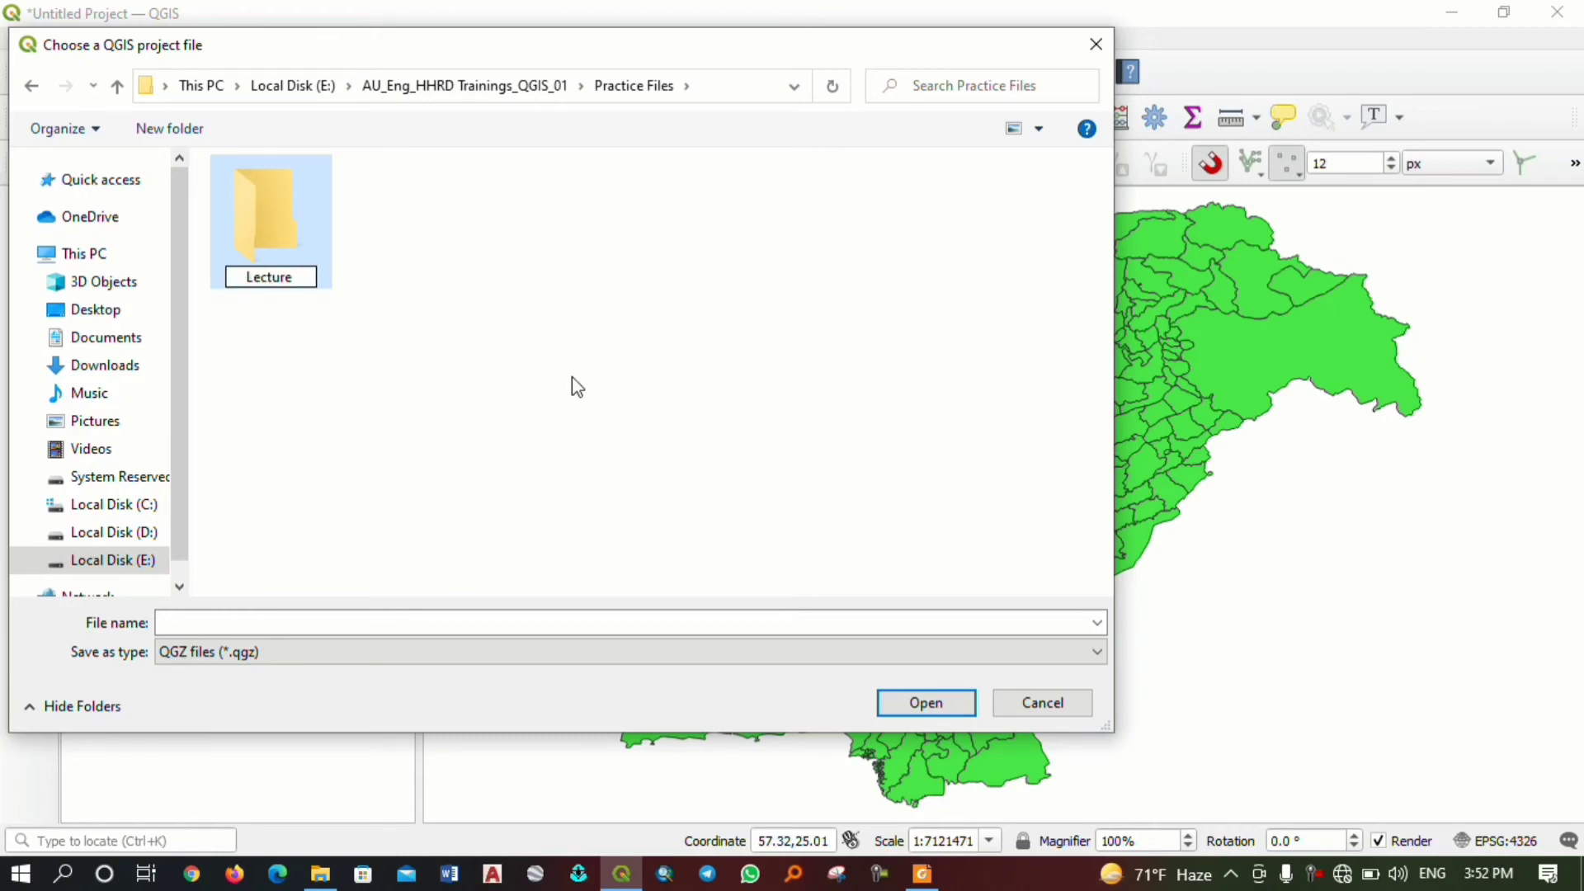
{"action": "type", "text": " 04 Prac"}
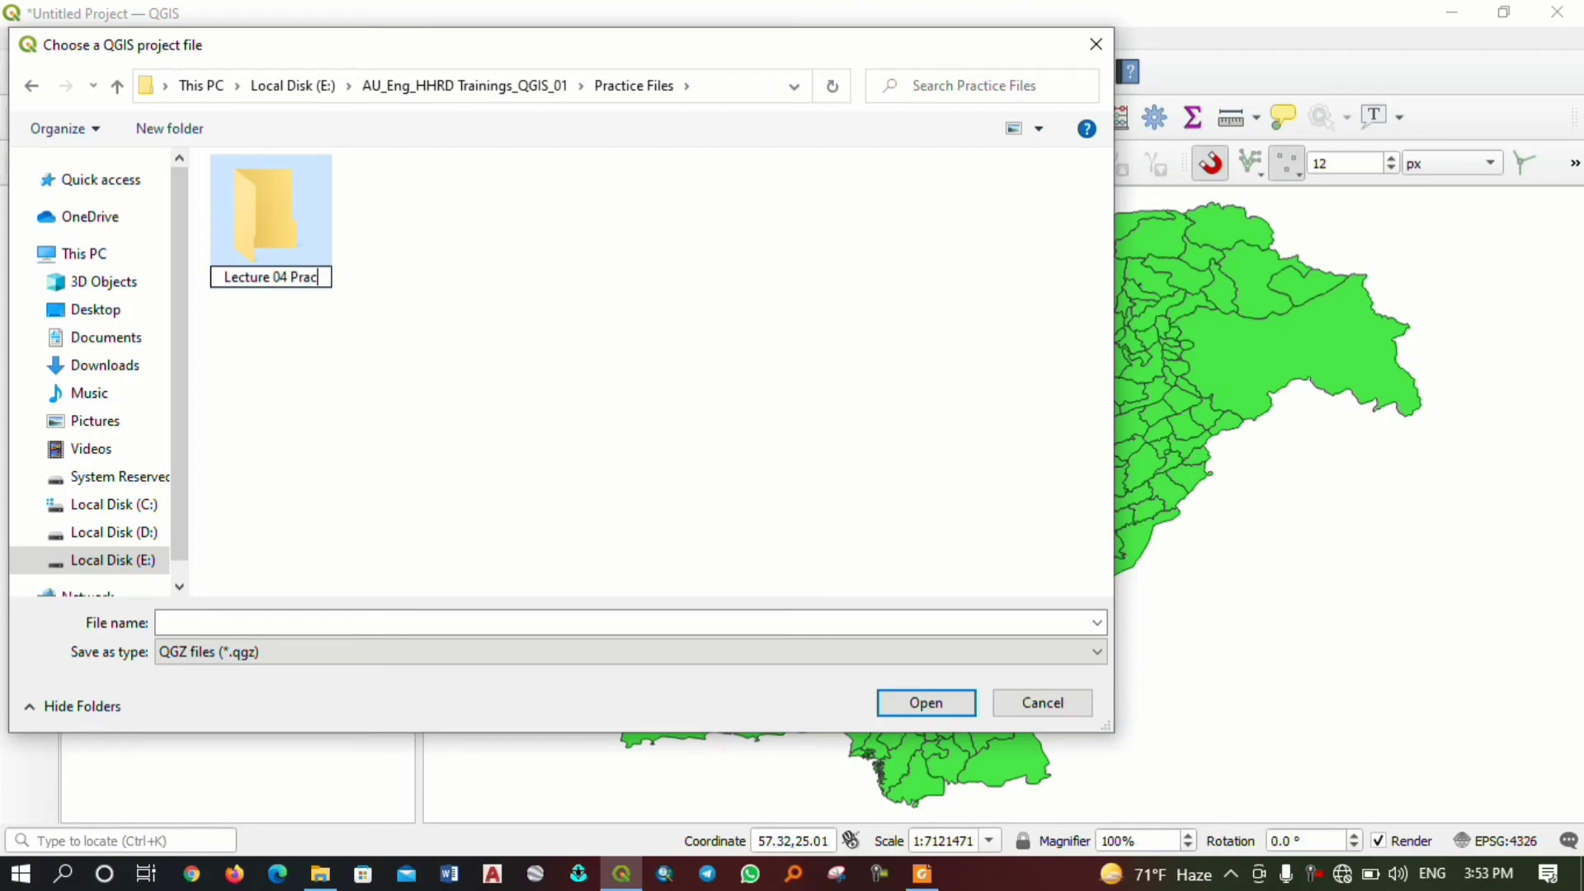
{"action": "type", "text": "tice"}
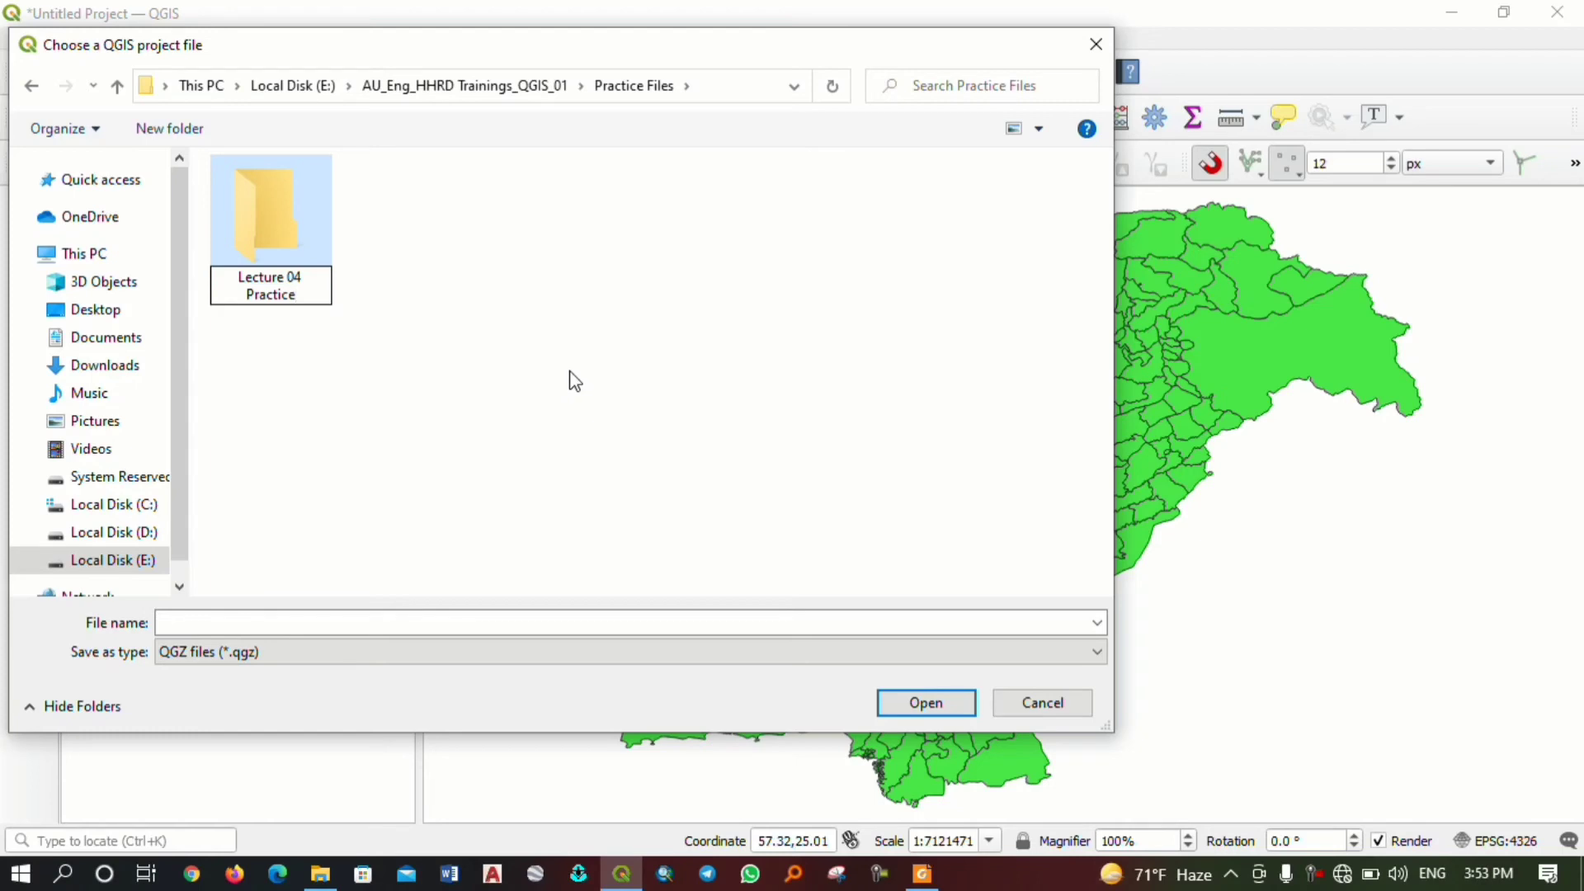
{"action": "key", "text": "Return"}
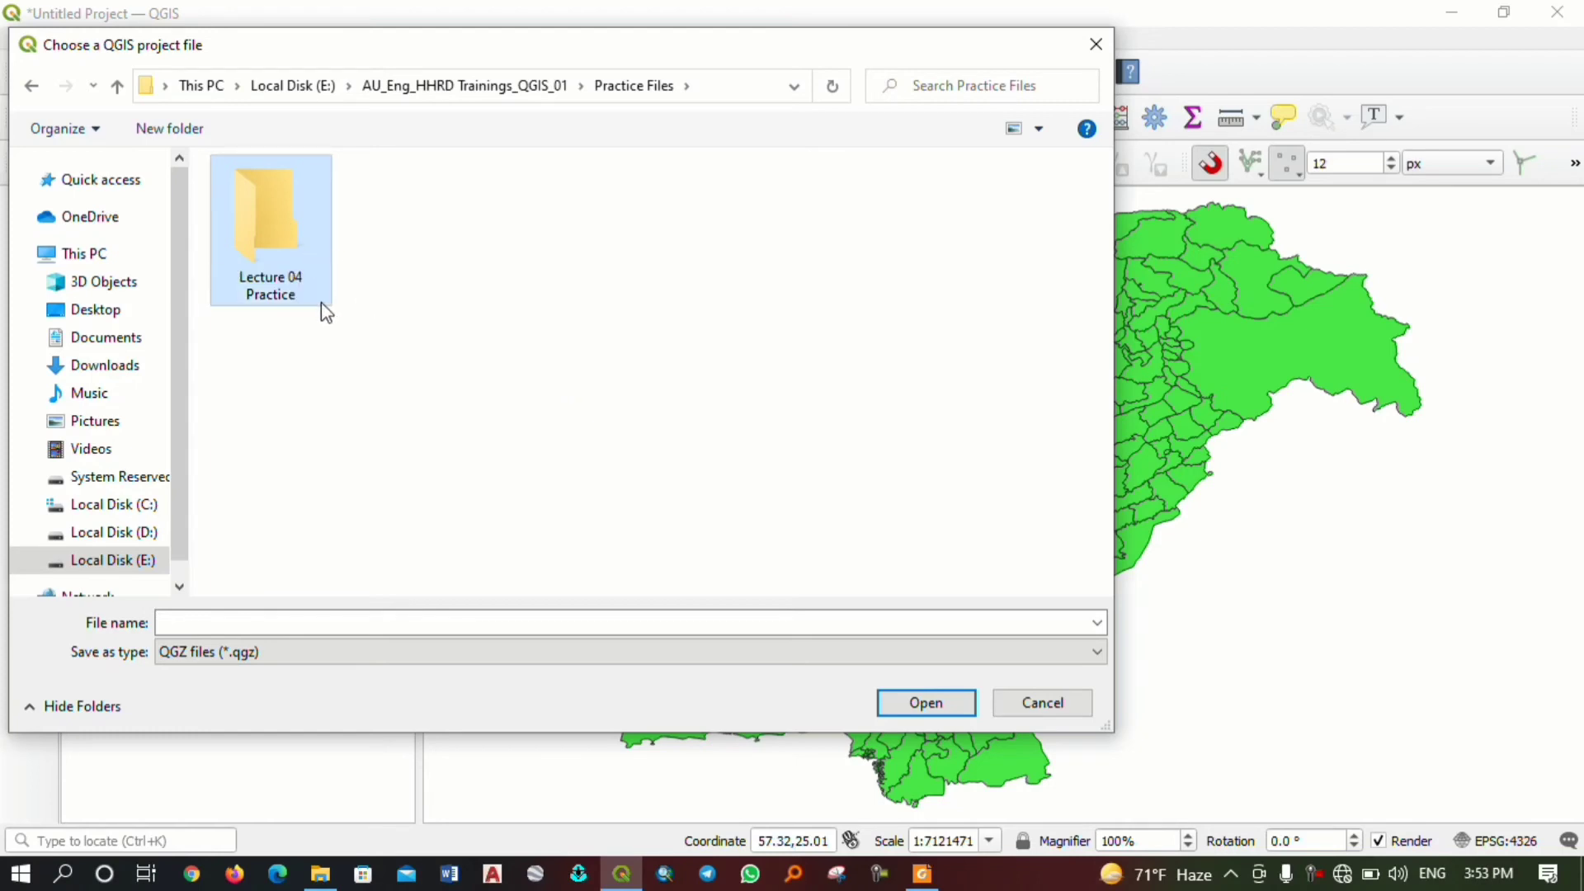
Save the project as Practice01 in QGZ format in the Lecture 04 Practice folder.
{"action": "double_click", "coordinate": [295, 269]}
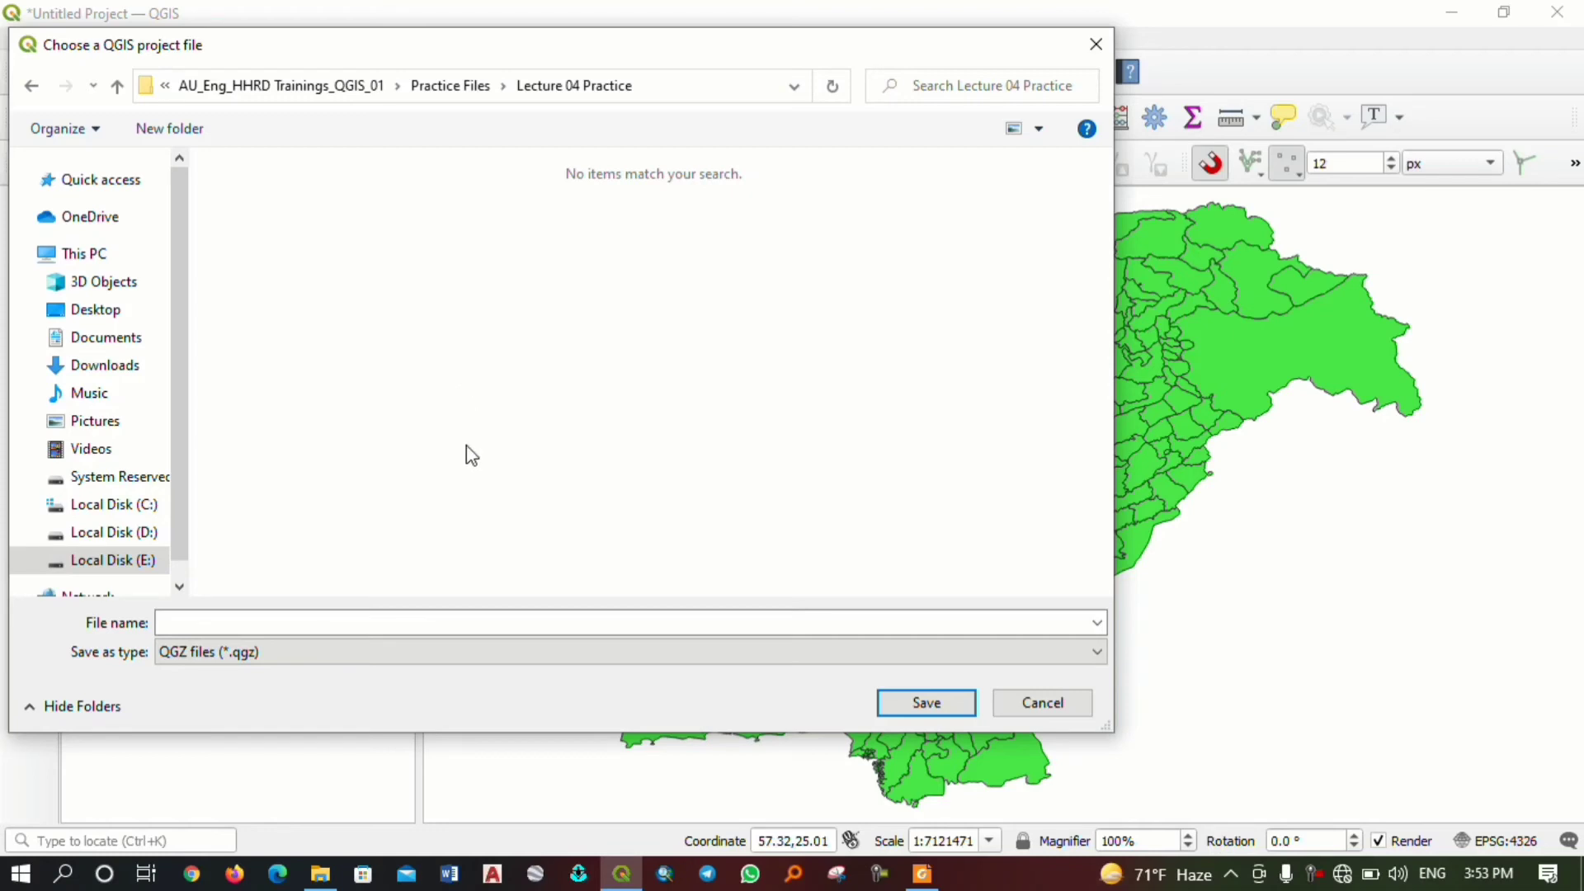
{"action": "left_click", "coordinate": [376, 622]}
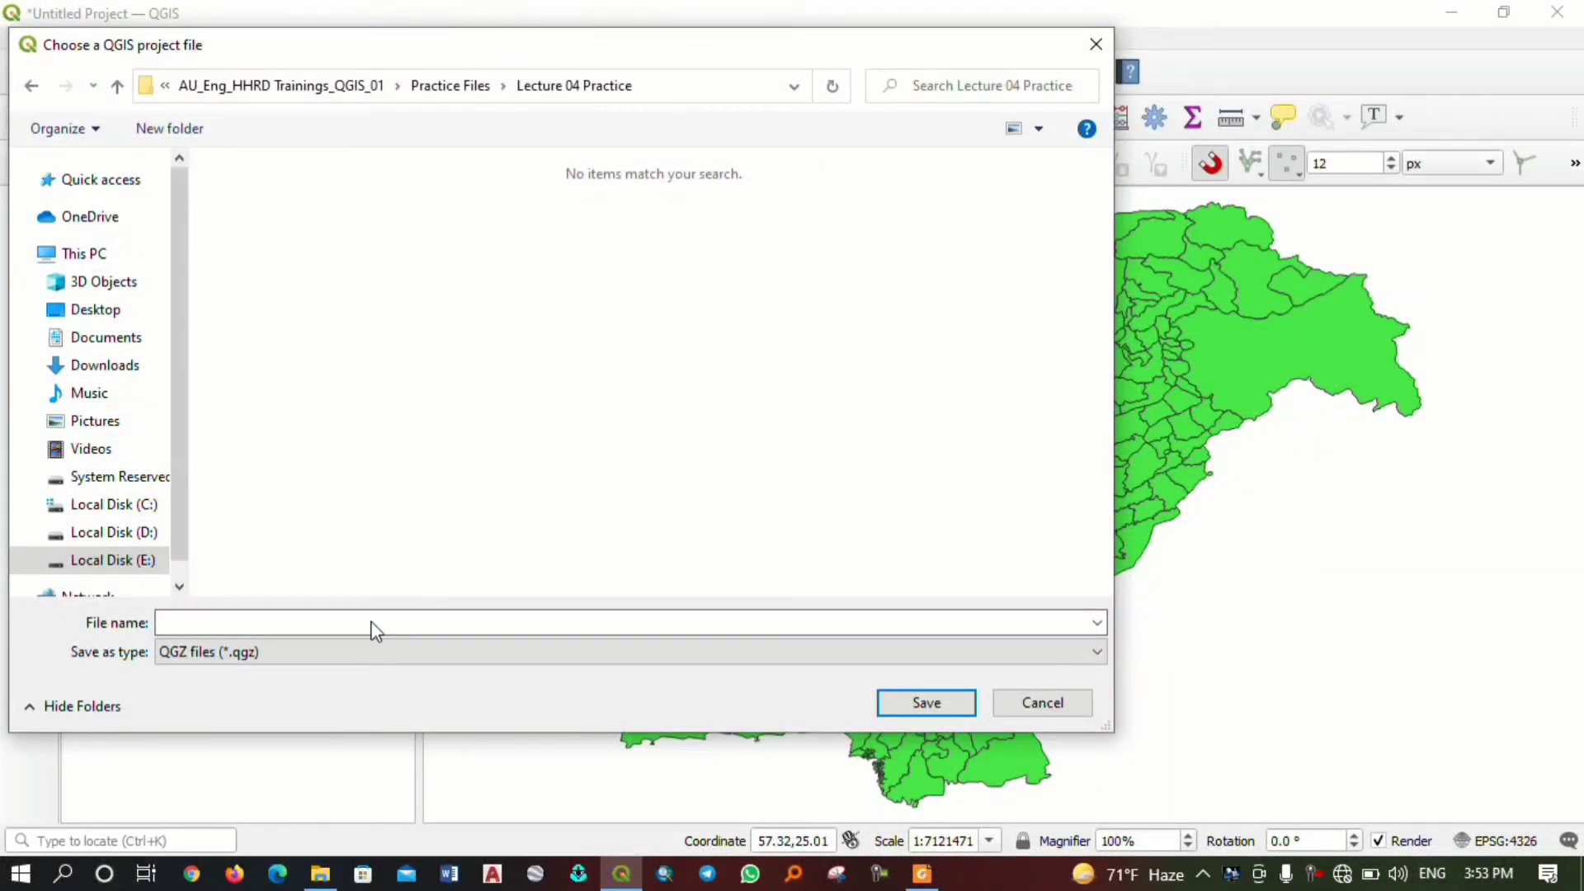
{"action": "type", "text": "Lp"}
{"action": "left_click", "coordinate": [923, 709]}
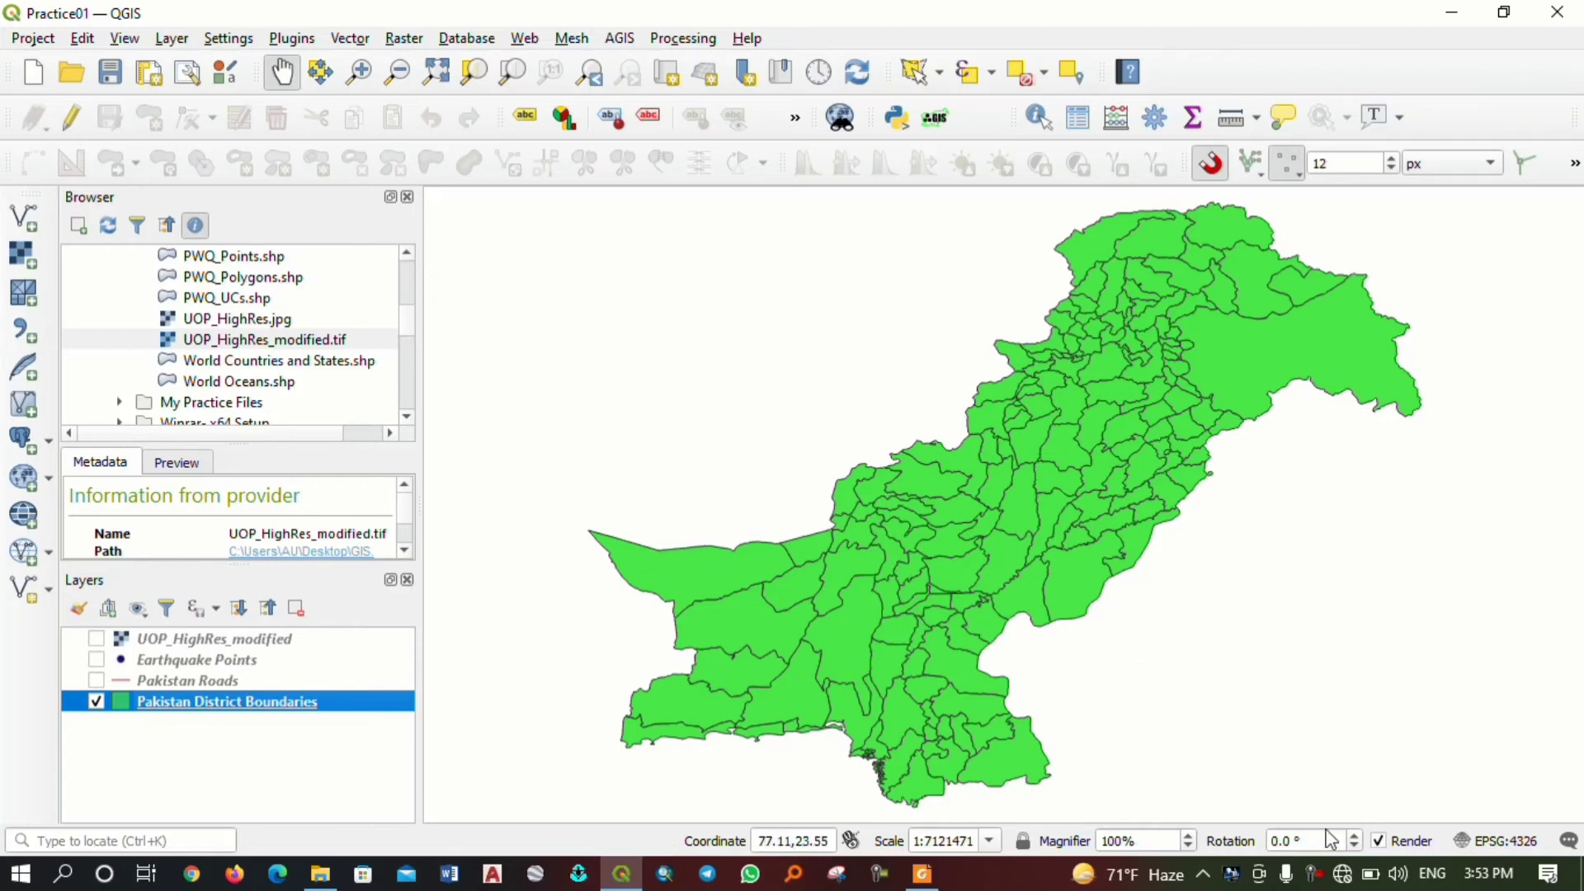
{"action": "left_click", "coordinate": [1326, 879]}
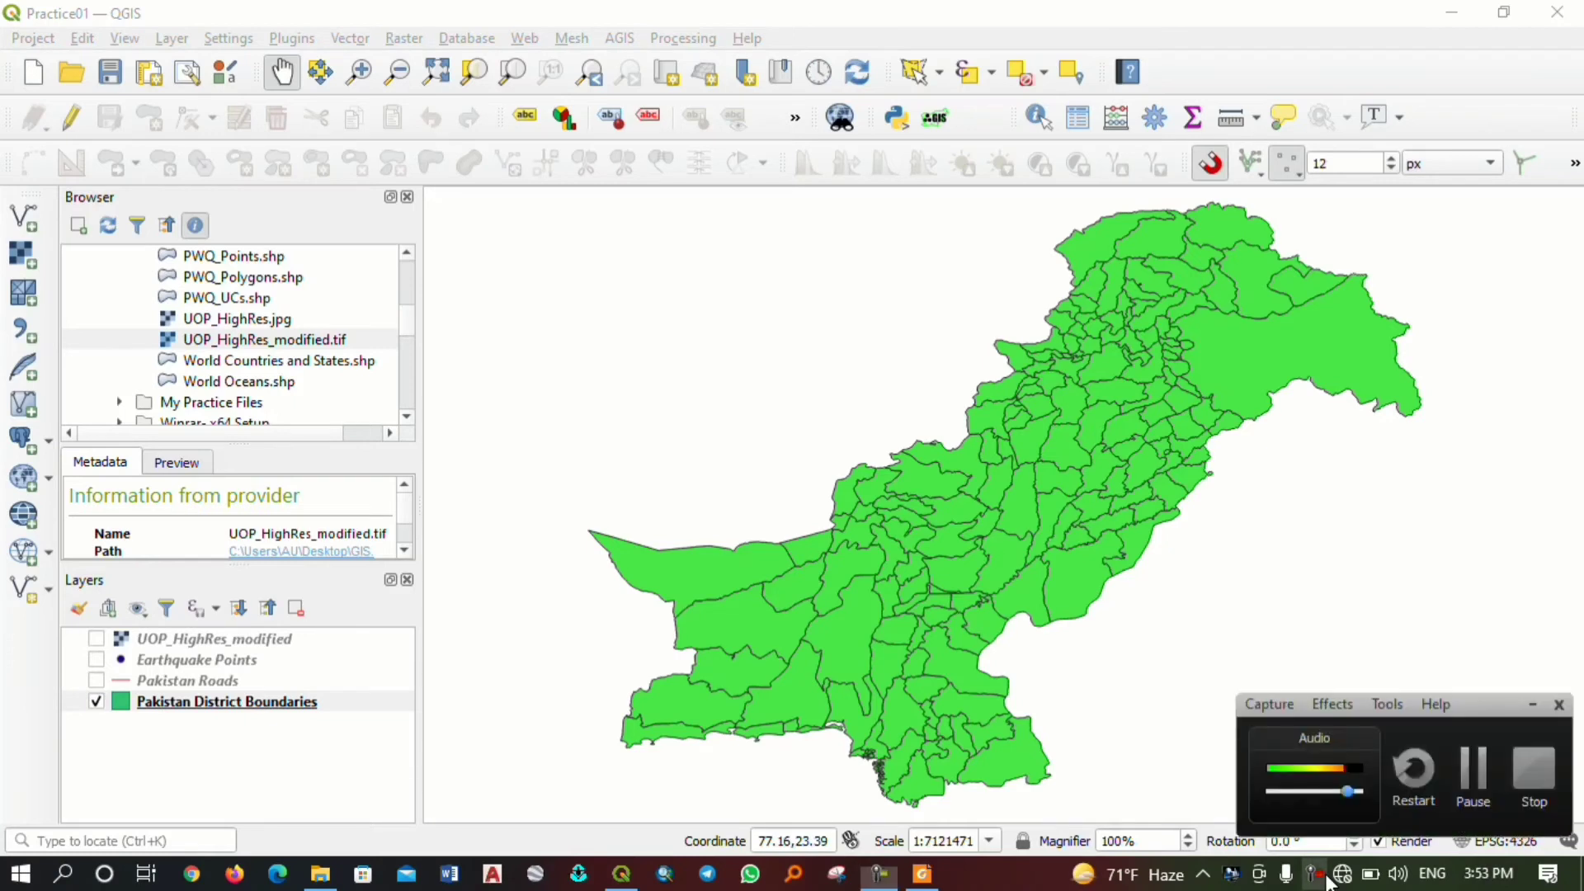
{"action": "left_click", "coordinate": [1472, 773]}
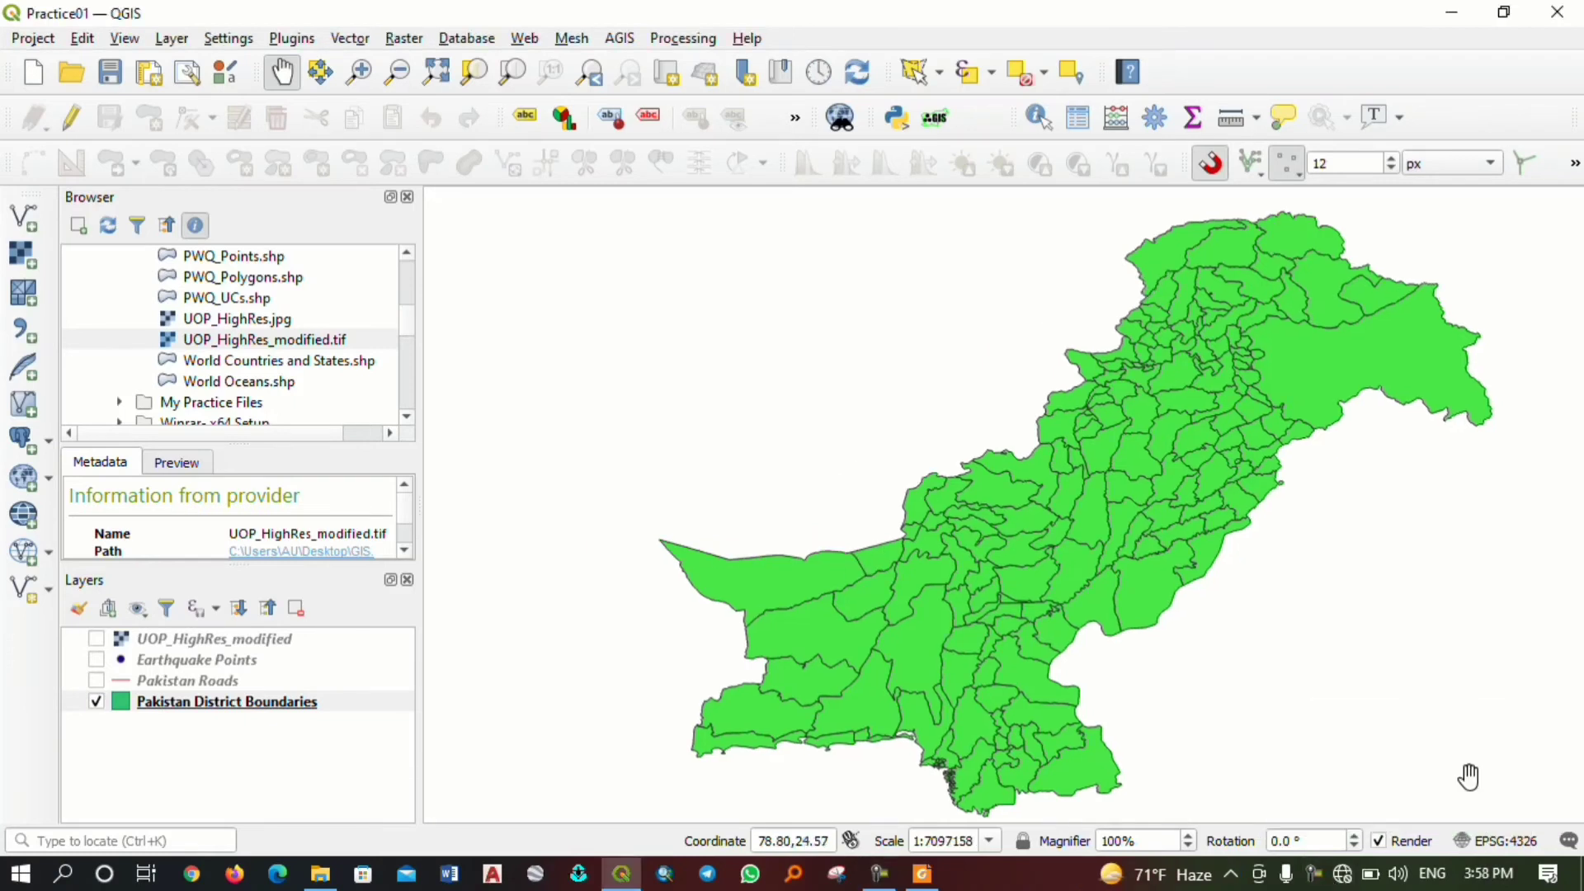
Open the saved project Practice01.qgz from Practice Files > Lecture 04 Practice in the AU_Eng_HHRD Trainings_QGIS_01 folder.
{"action": "left_click", "coordinate": [75, 77]}
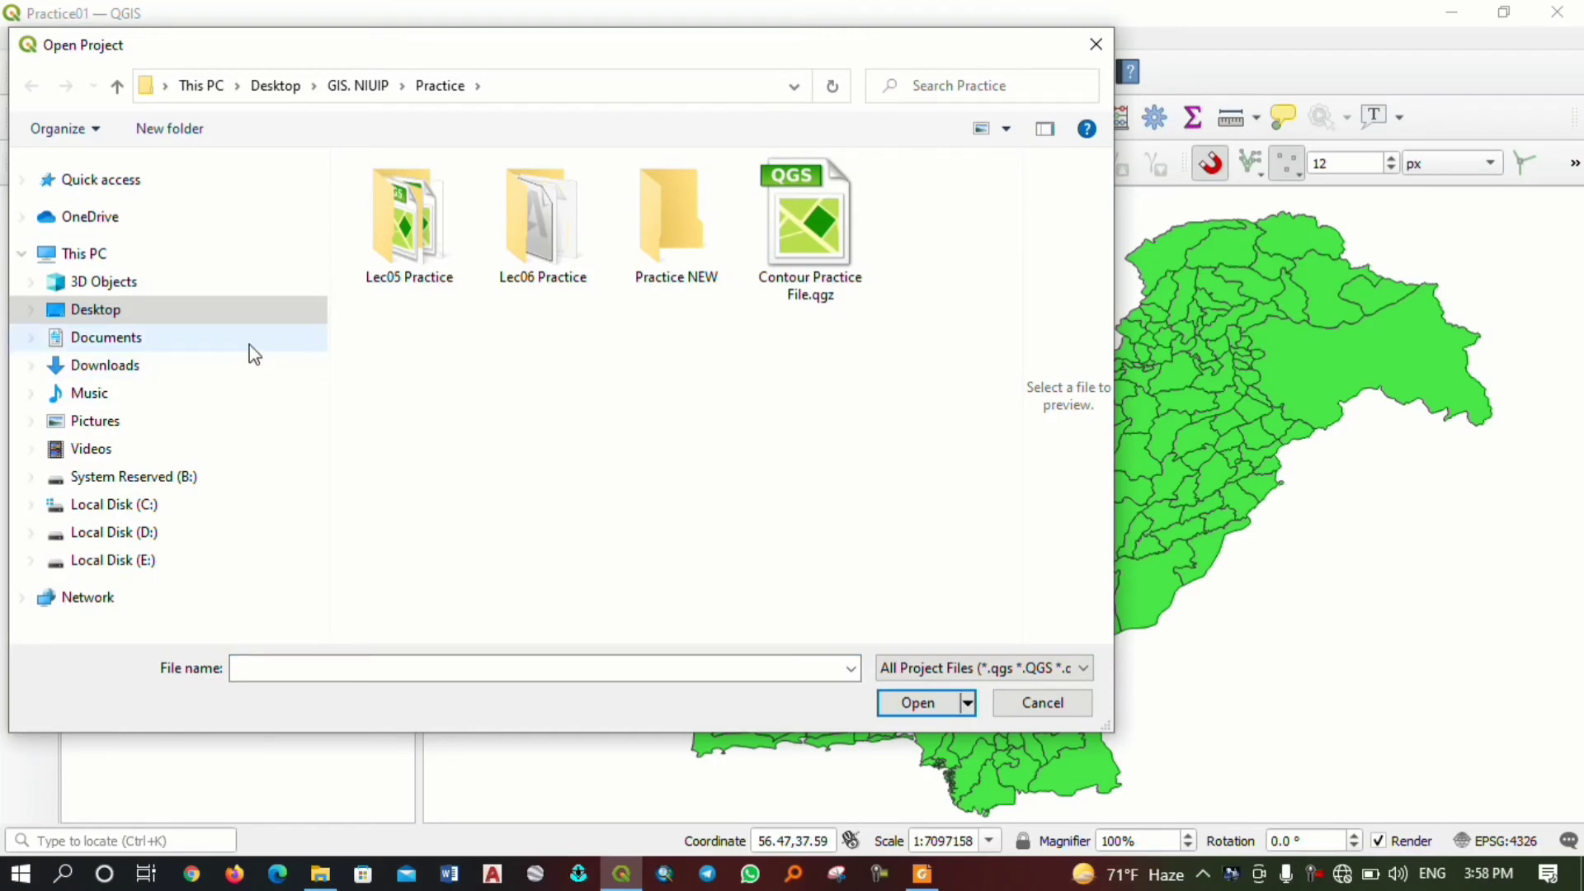
{"action": "left_click", "coordinate": [253, 93]}
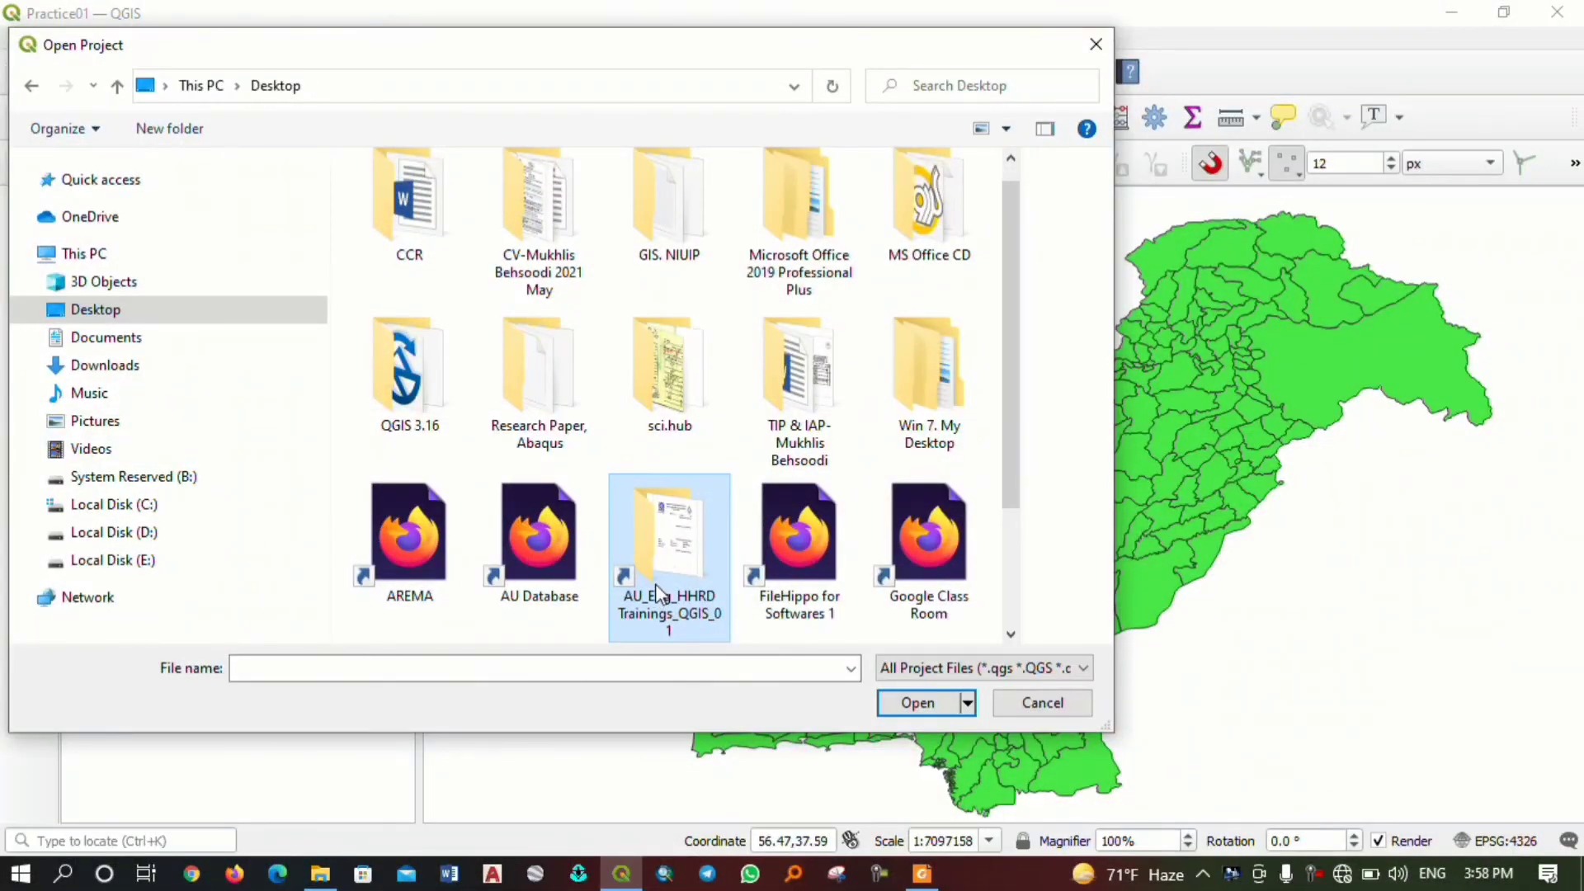
{"action": "double_click", "coordinate": [660, 582]}
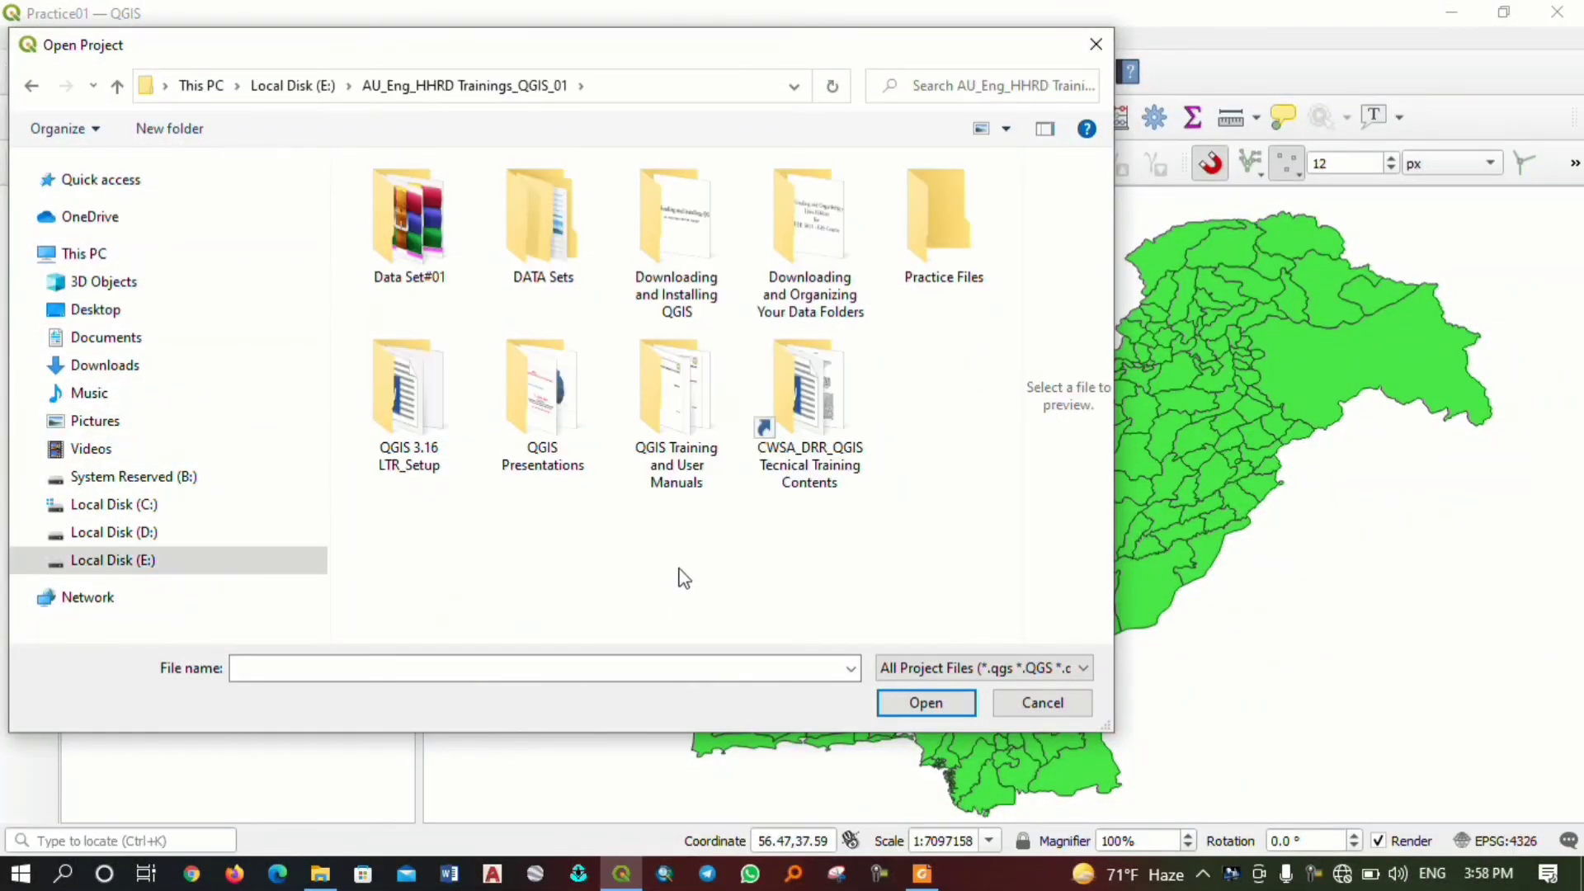
{"action": "double_click", "coordinate": [810, 434]}
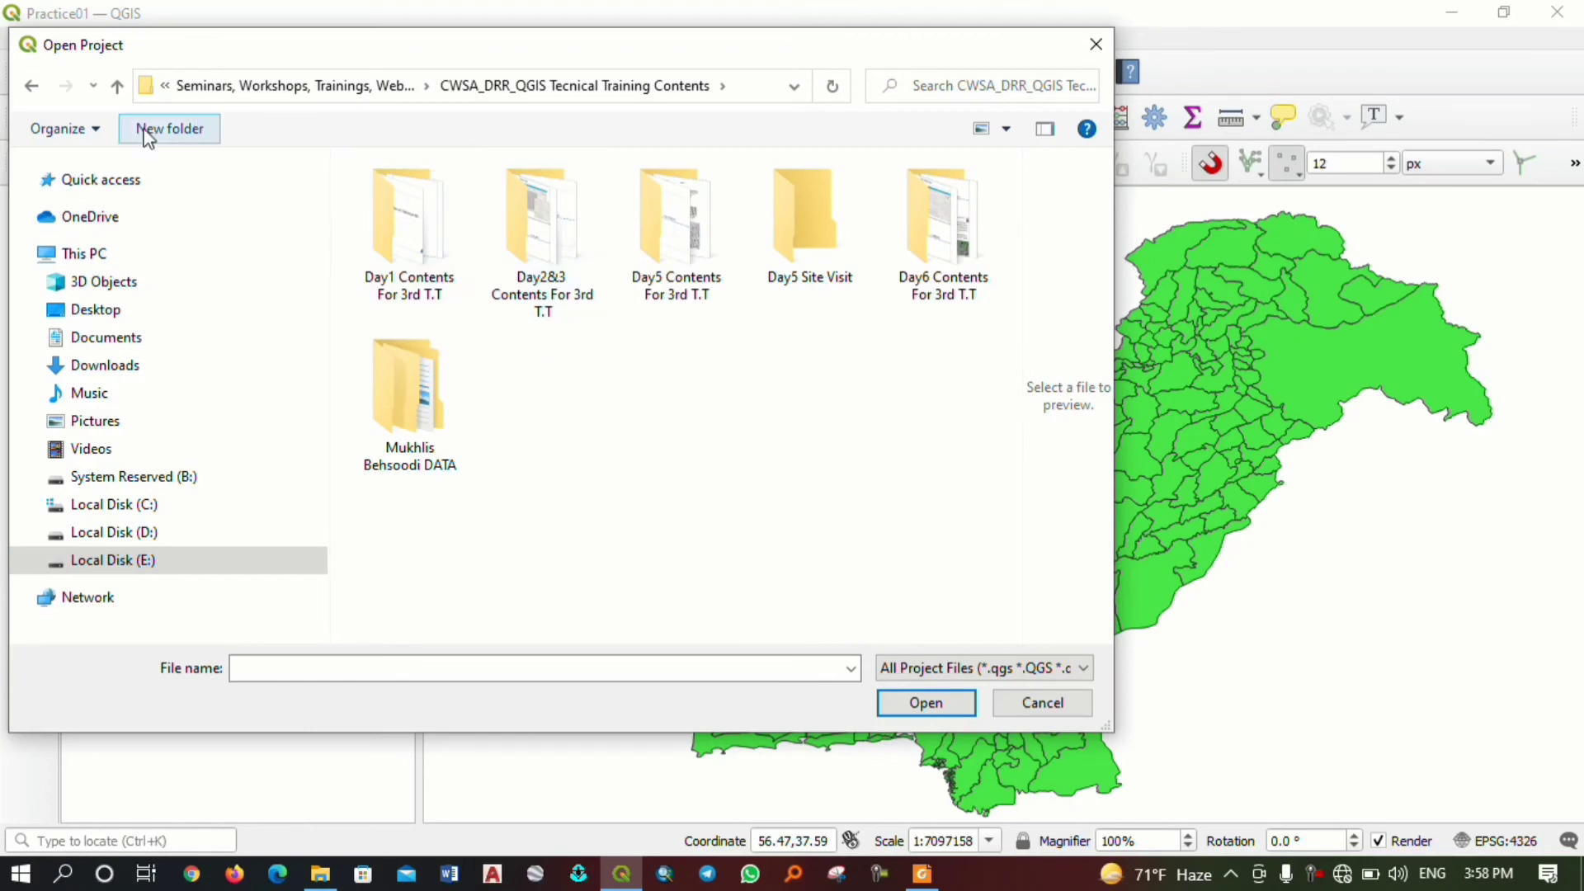
{"action": "left_click", "coordinate": [30, 97]}
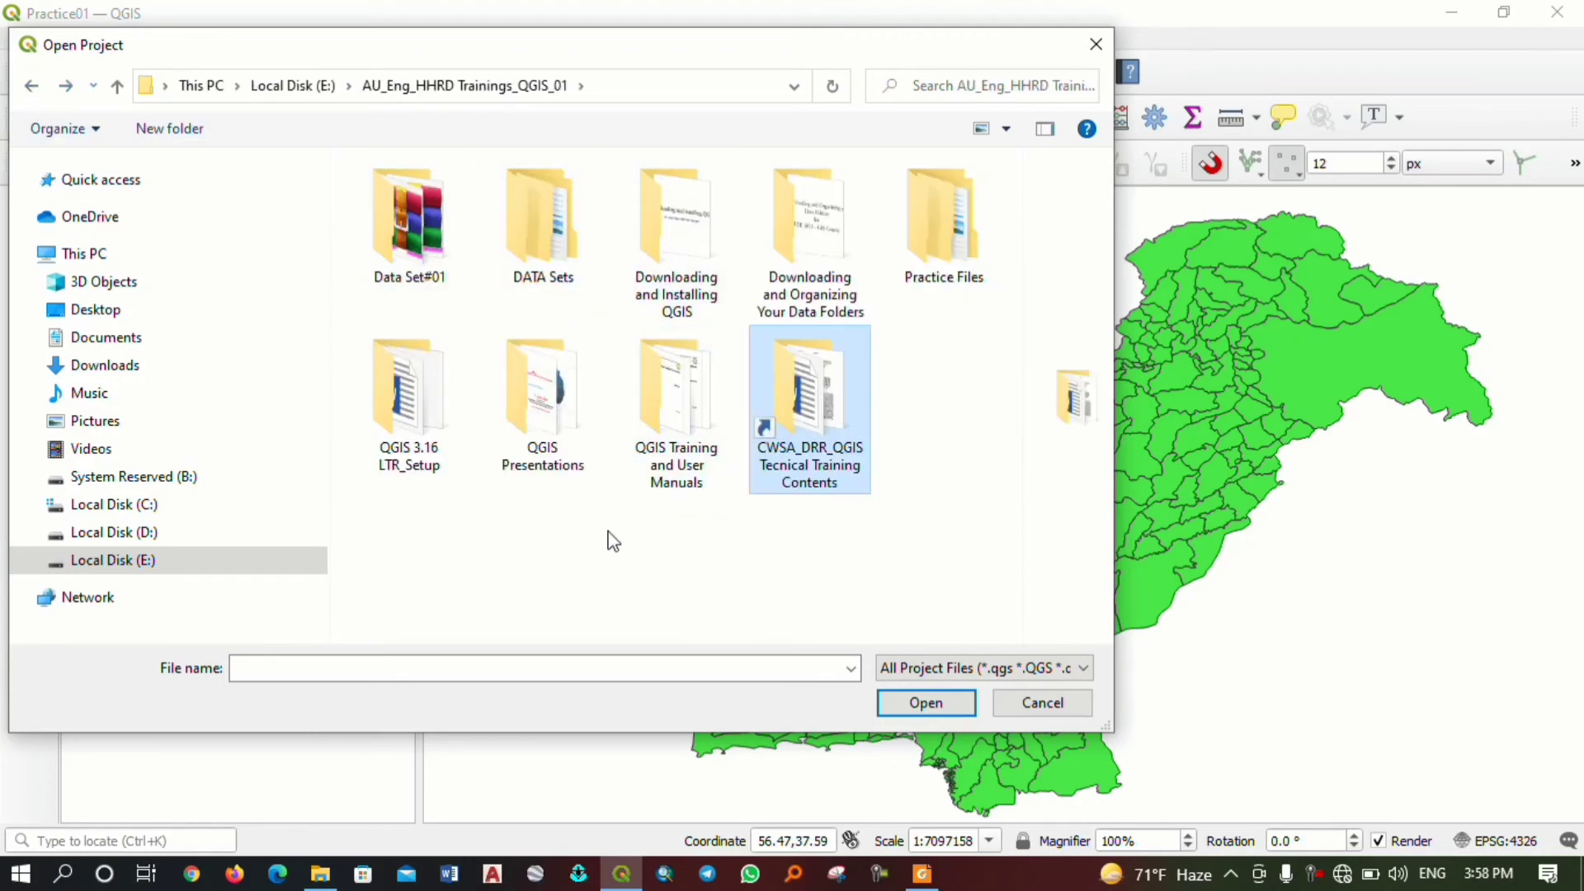
{"action": "double_click", "coordinate": [925, 255]}
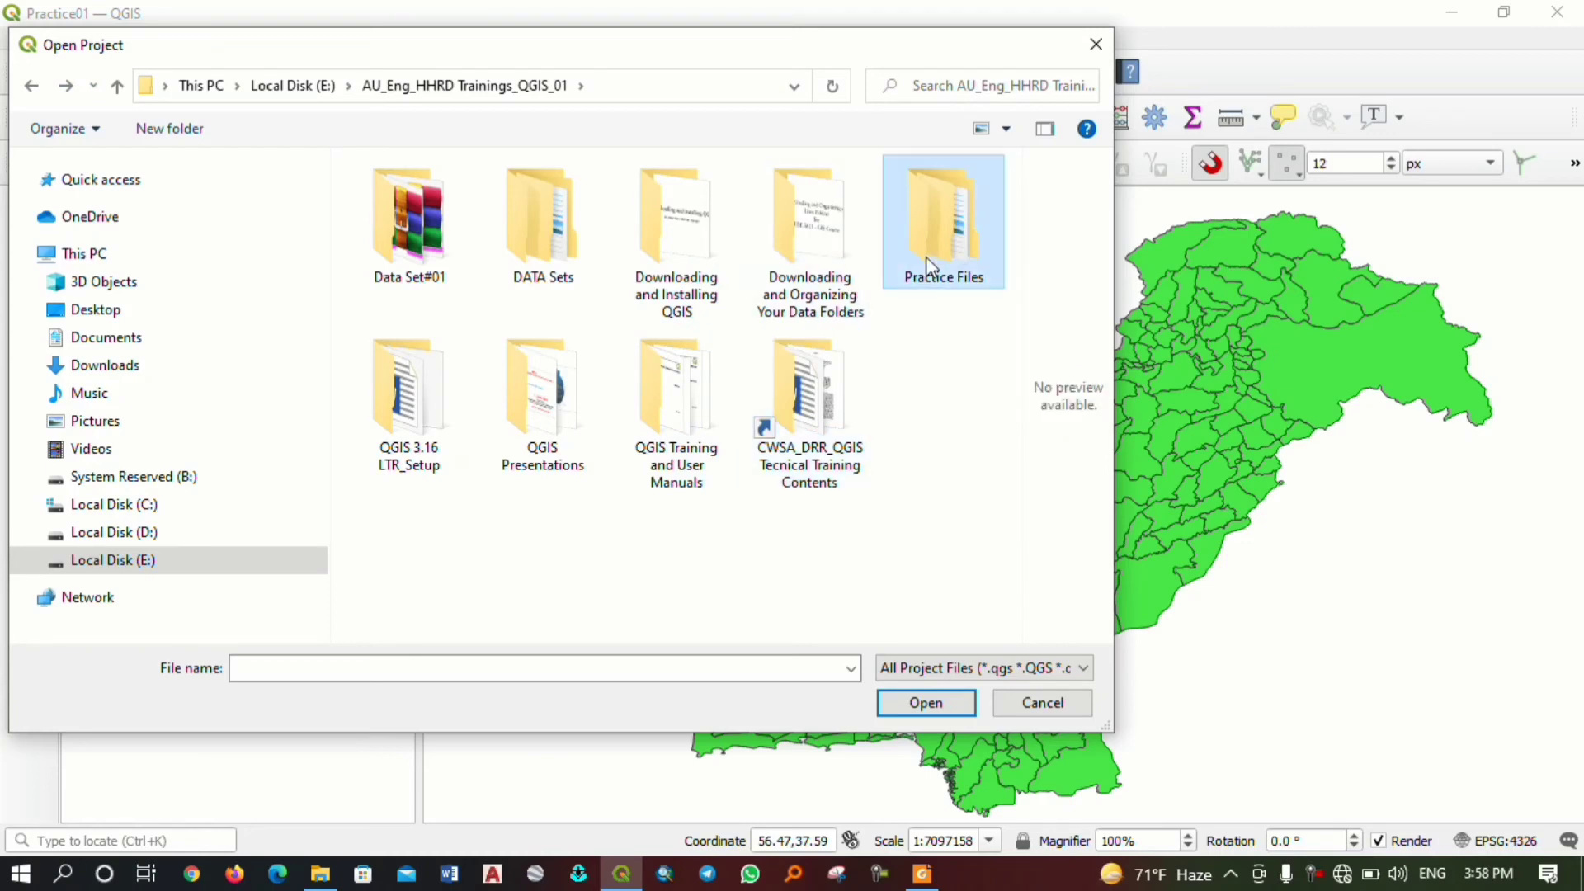
{"action": "double_click", "coordinate": [440, 269]}
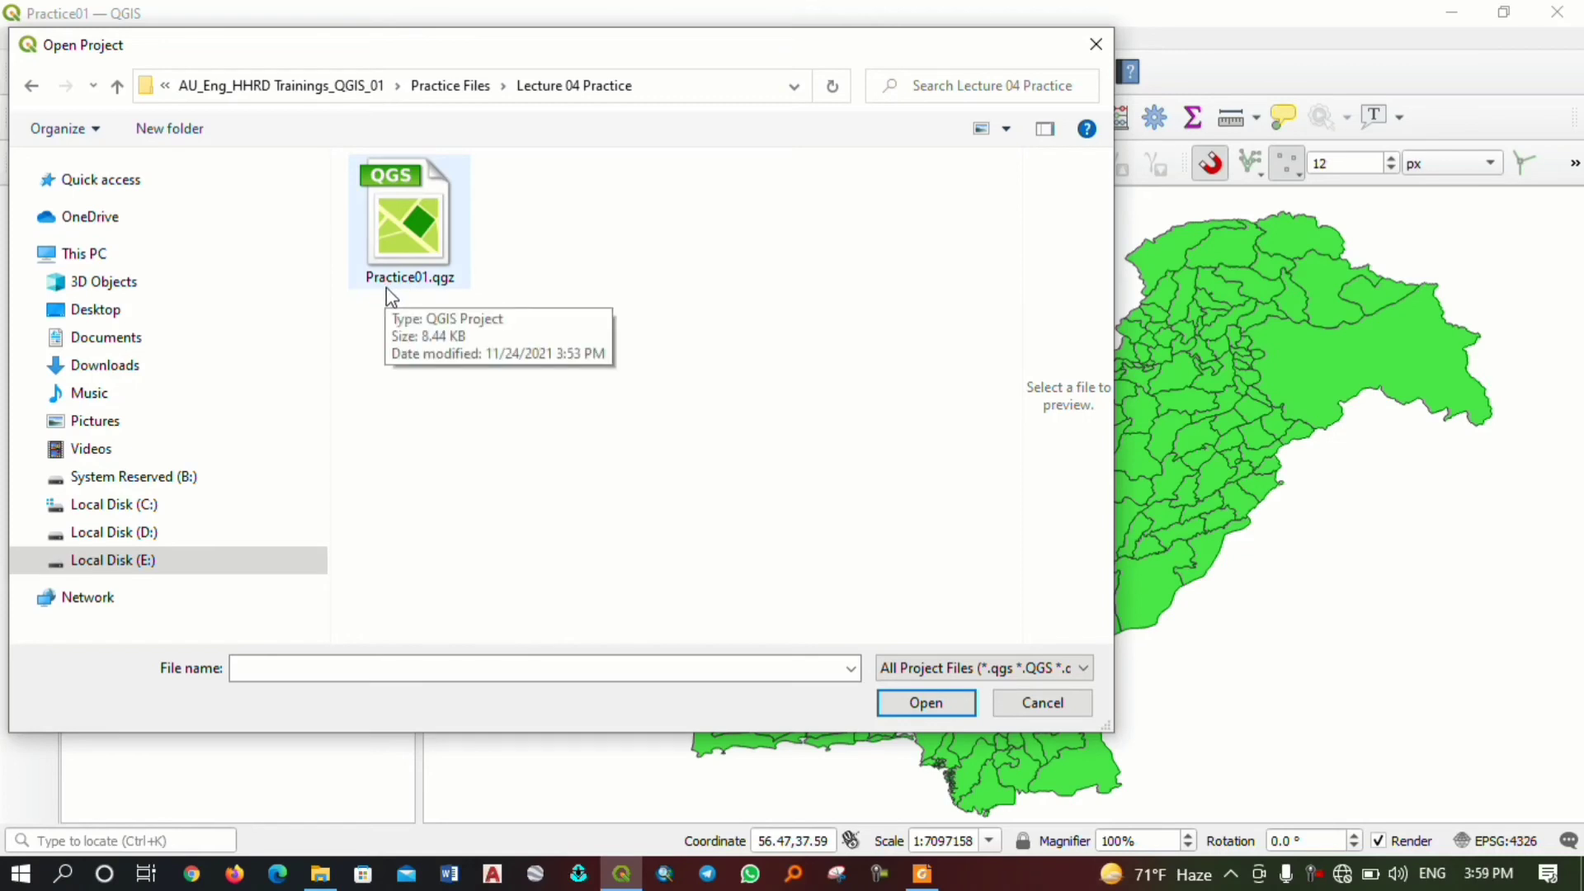
{"action": "left_click", "coordinate": [412, 234]}
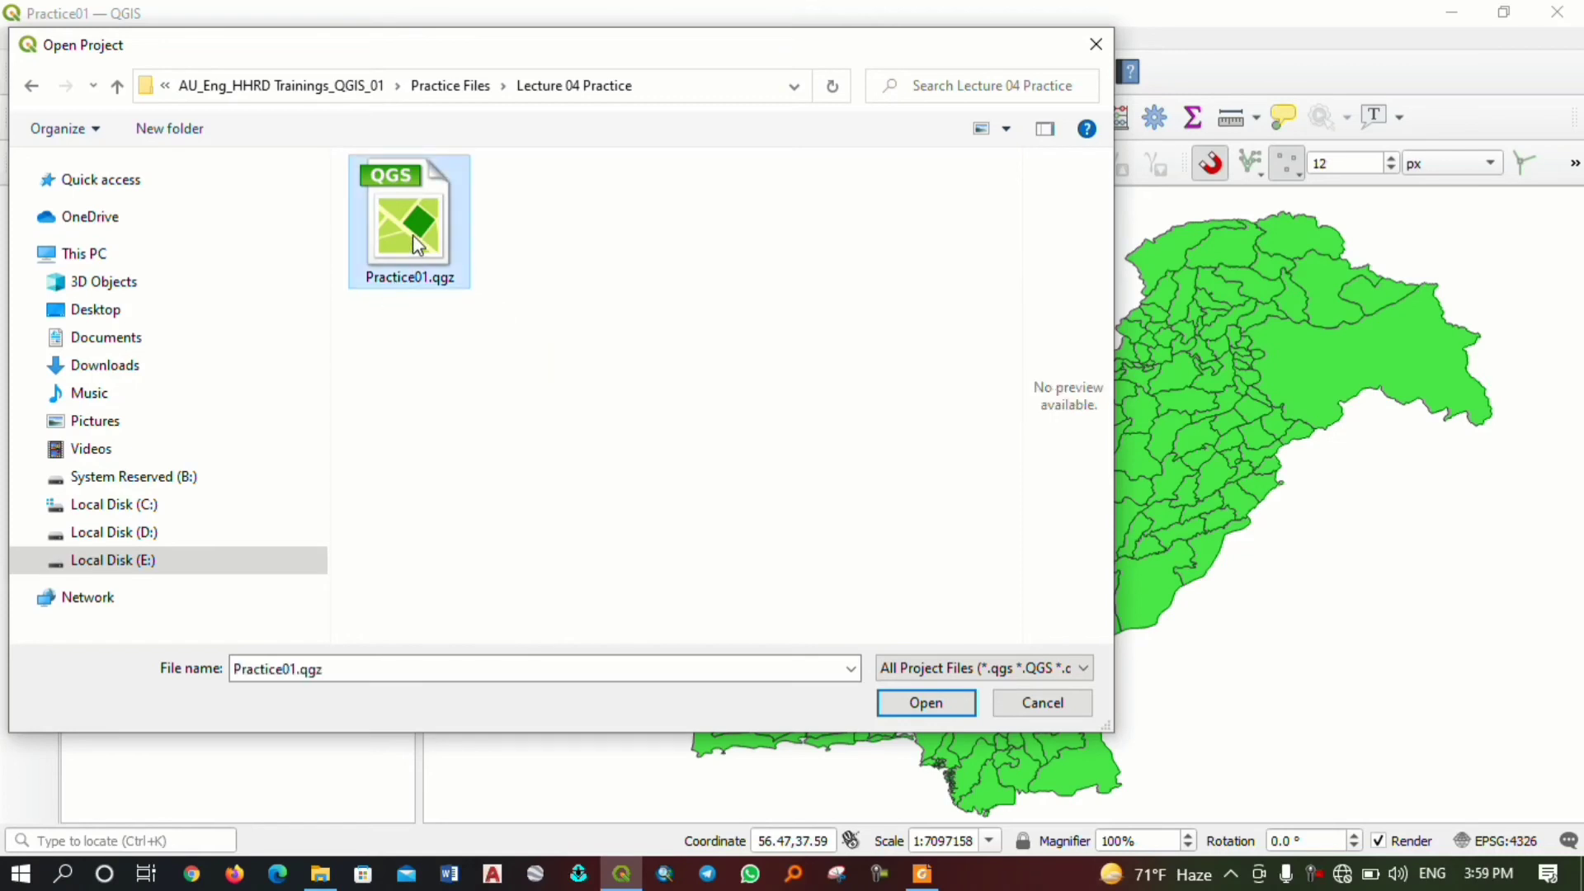
{"action": "left_click", "coordinate": [923, 698]}
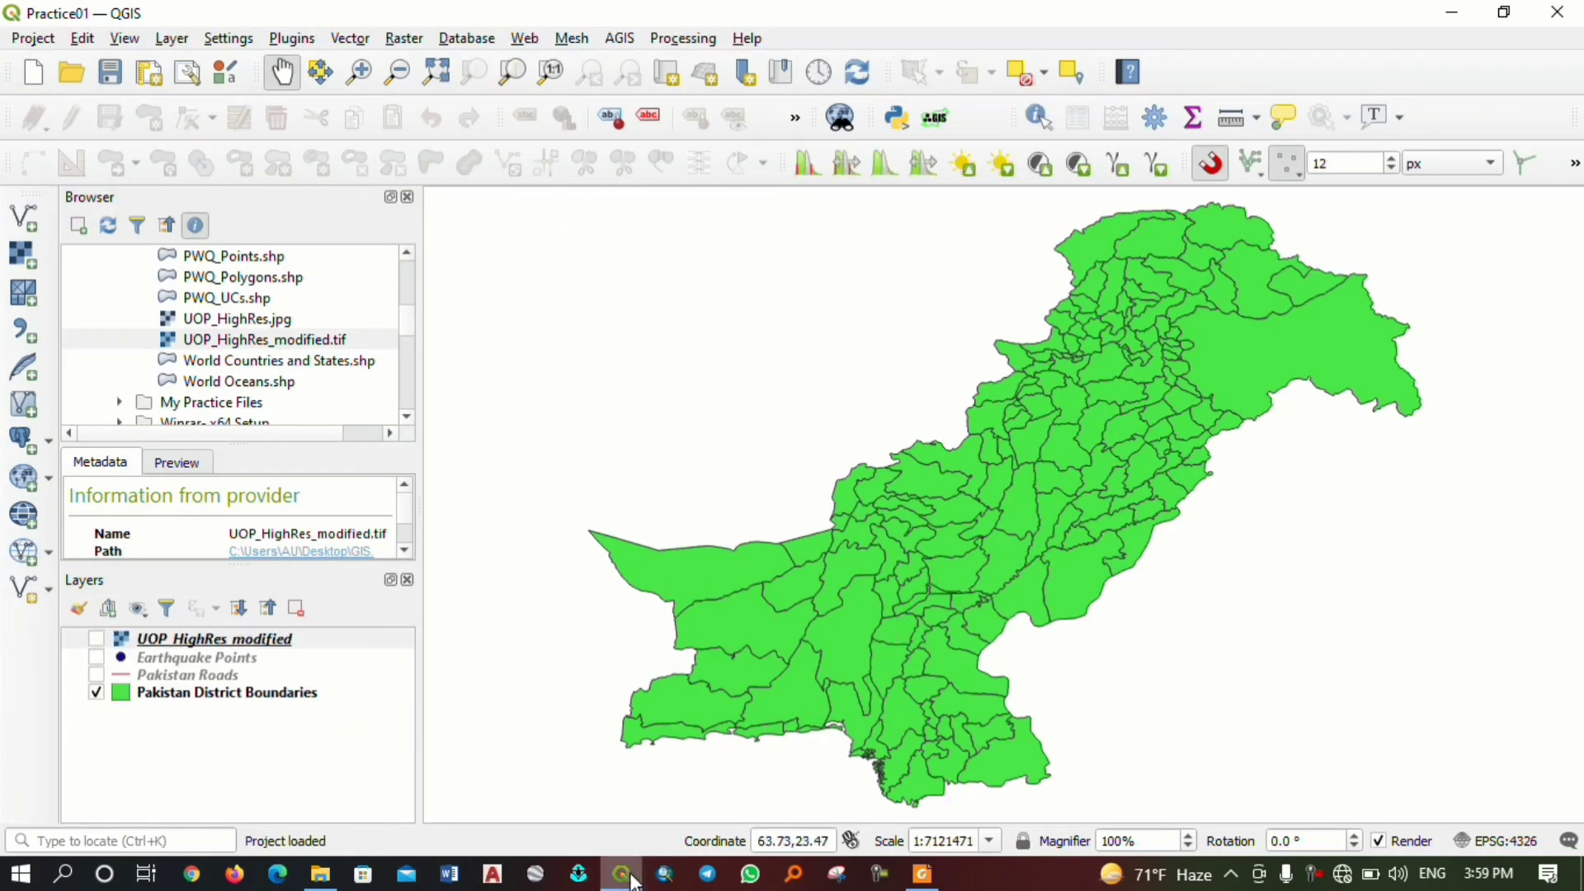
Start a new empty project, and reopen Practice01.qgz from the Lecture 04 Practice folder.
{"action": "mouse_move", "coordinate": [633, 881]}
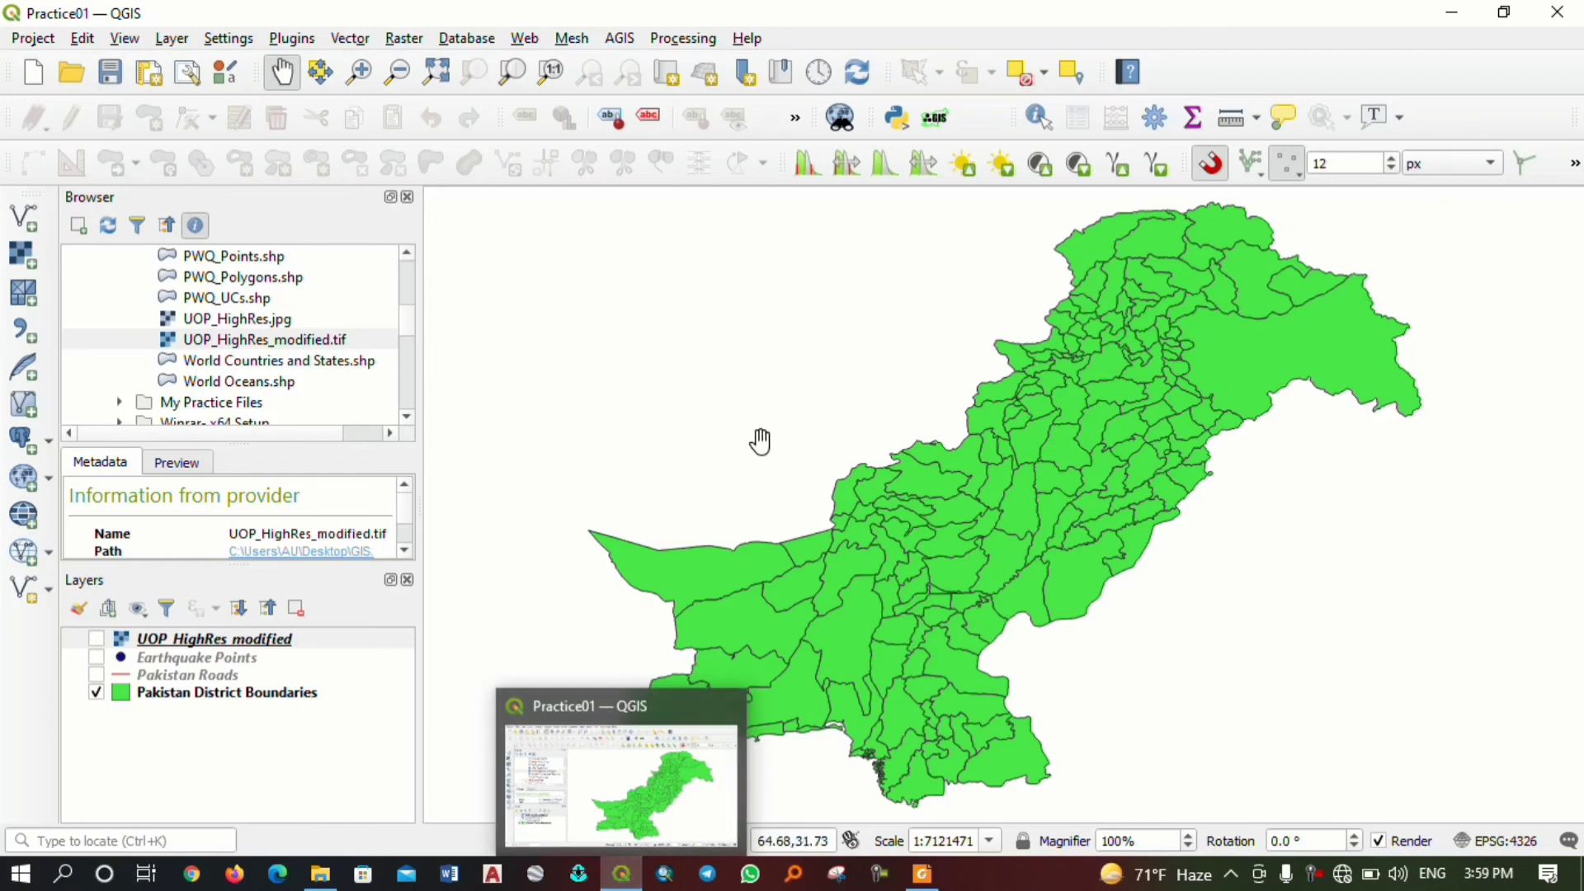
{"action": "left_click", "coordinate": [30, 83]}
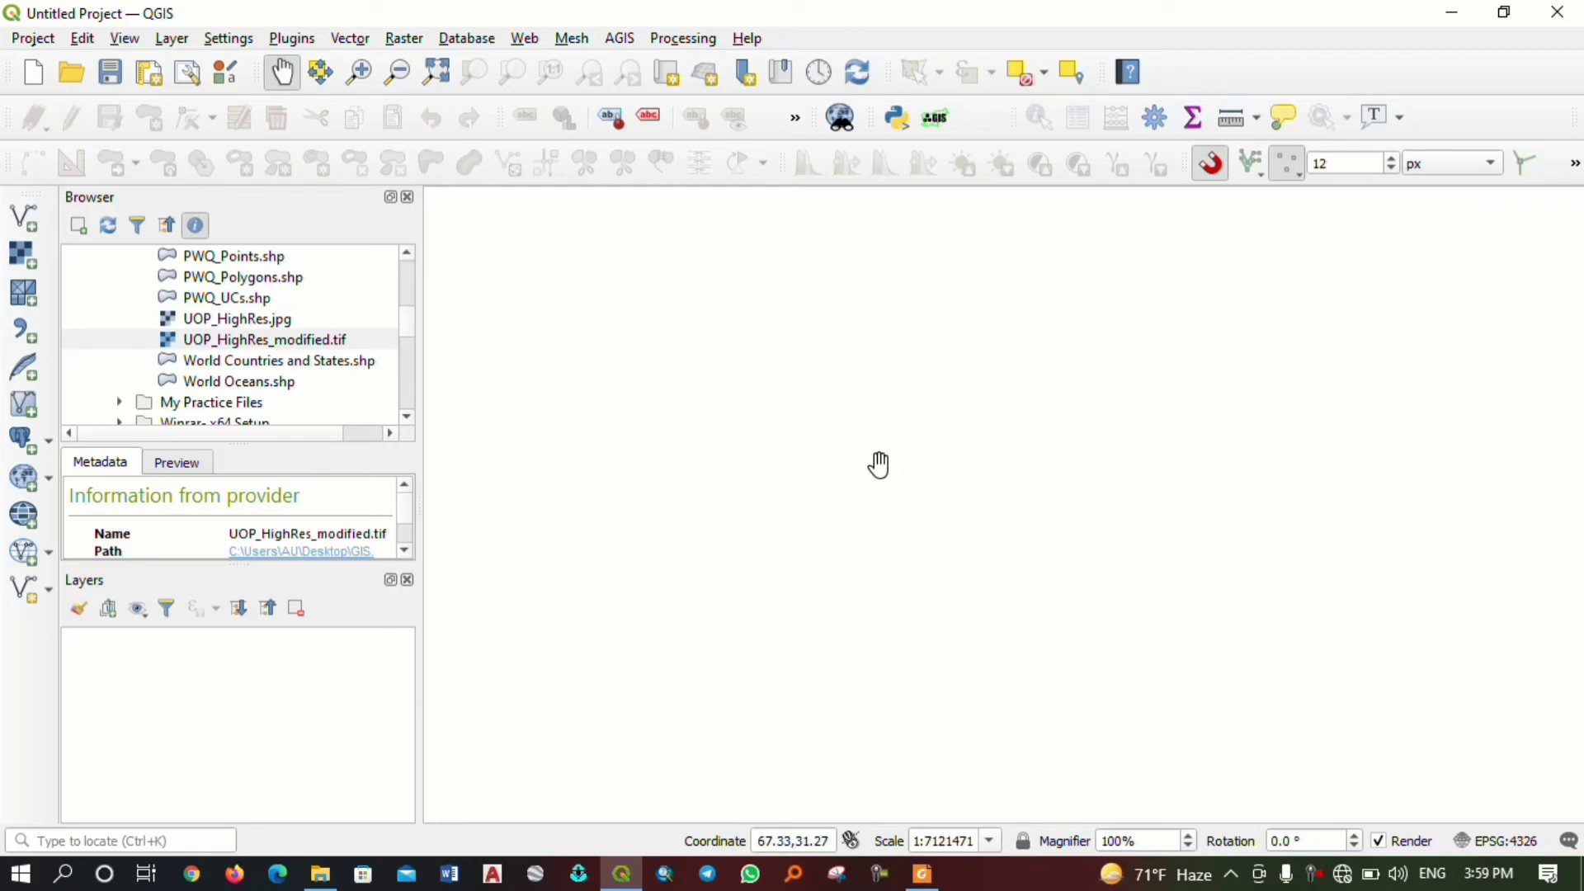
{"action": "left_click", "coordinate": [72, 73]}
{"action": "left_click", "coordinate": [384, 226]}
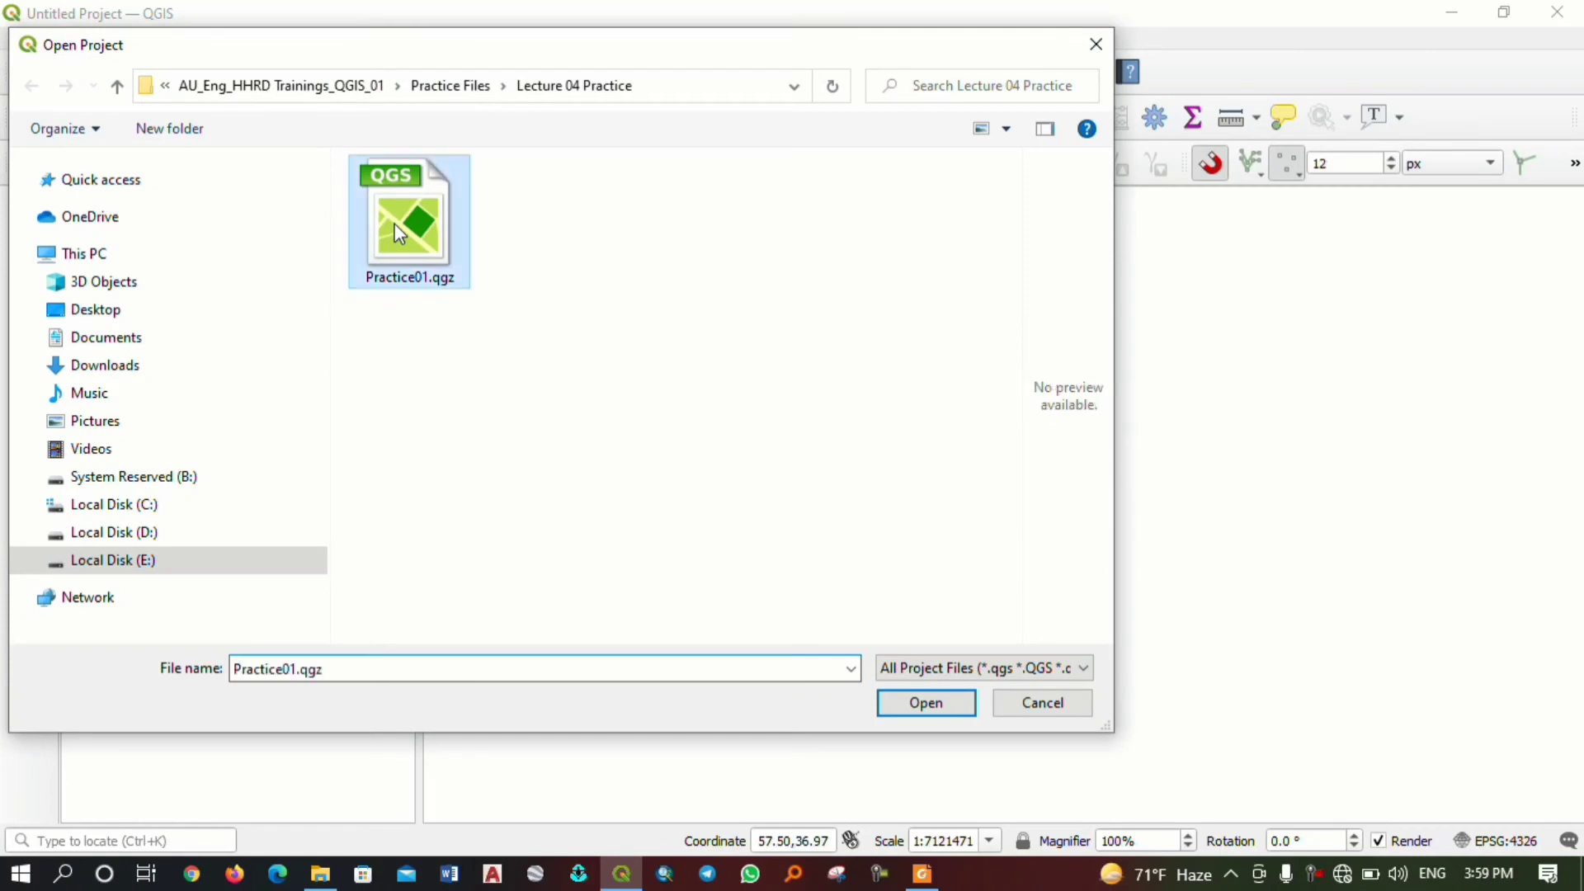
{"action": "left_click", "coordinate": [918, 702]}
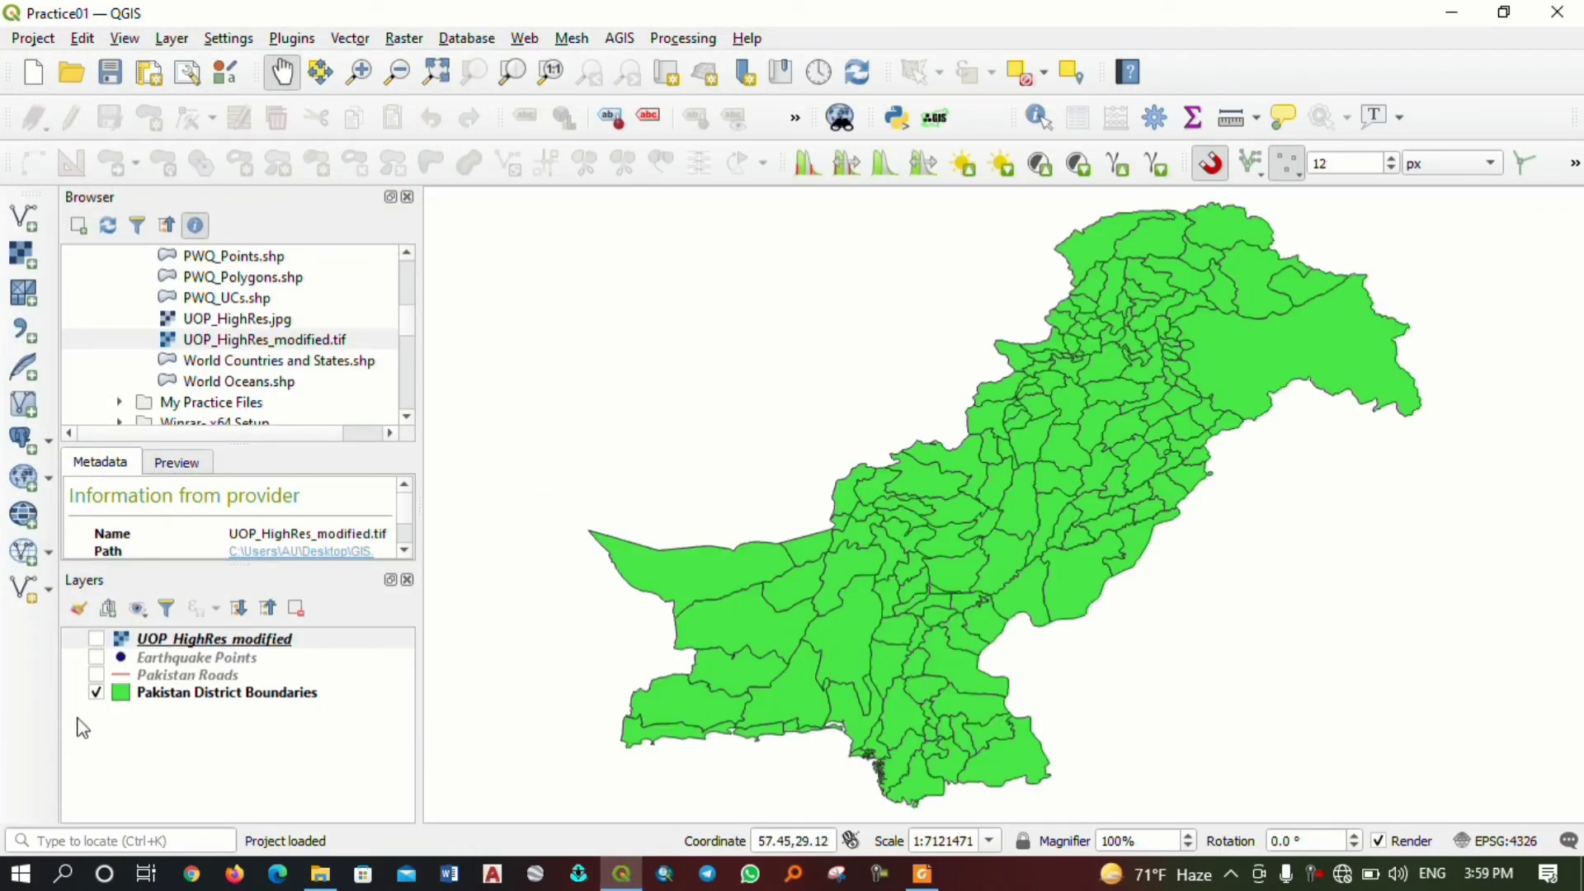
Make the Pakistan Roads, Earthquake Points and UOP_HighRes_modified layers visible and save the project.
{"action": "left_click", "coordinate": [97, 676]}
{"action": "left_click", "coordinate": [96, 658]}
{"action": "left_click", "coordinate": [96, 638]}
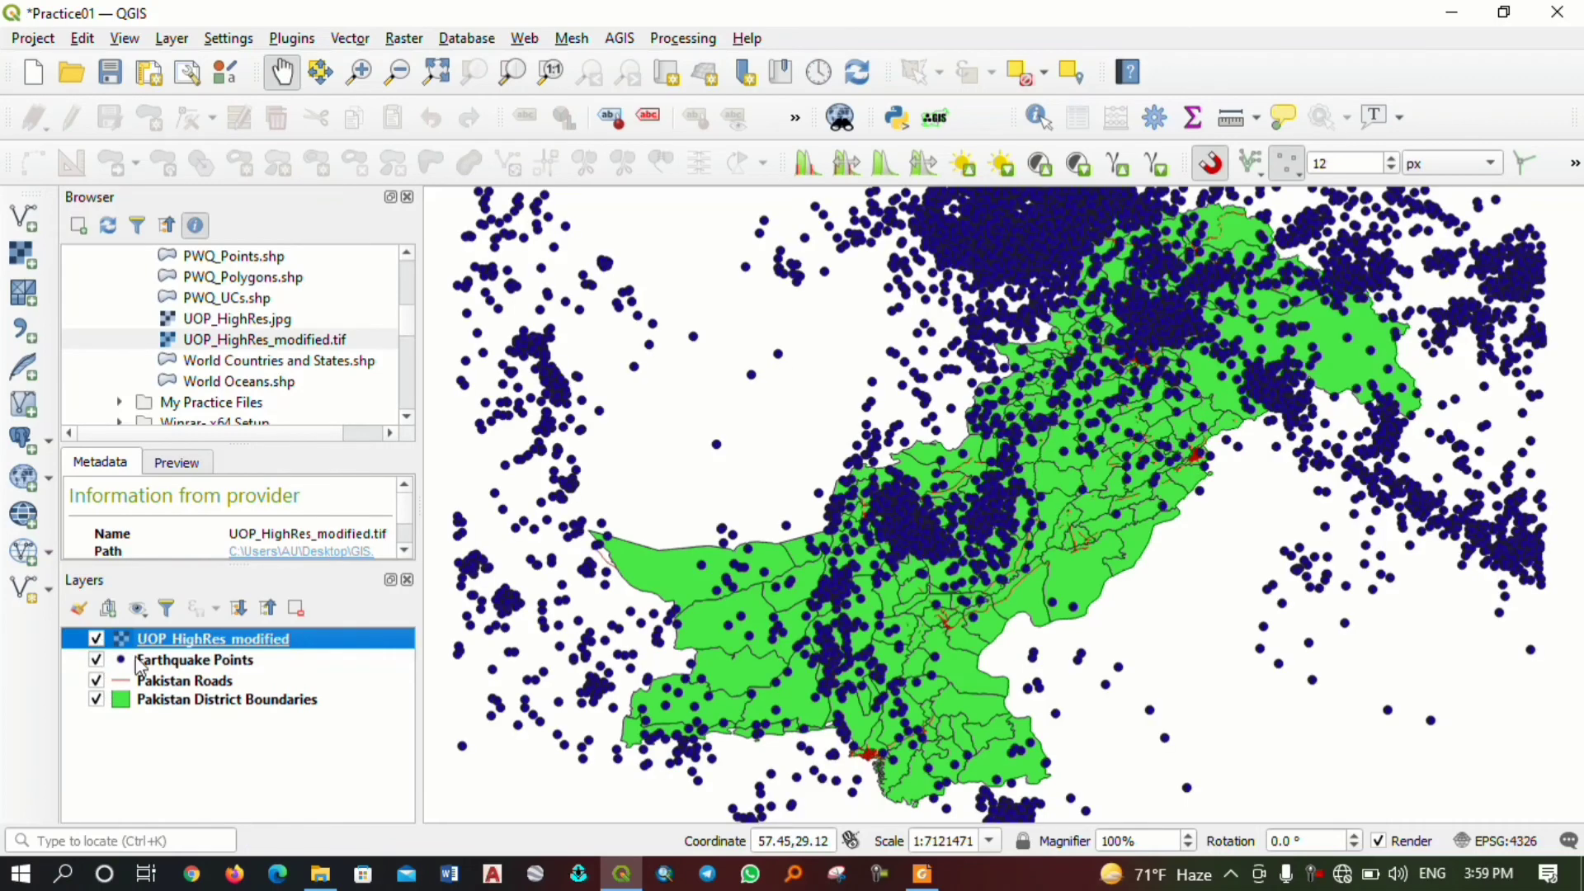
{"action": "left_click", "coordinate": [109, 73]}
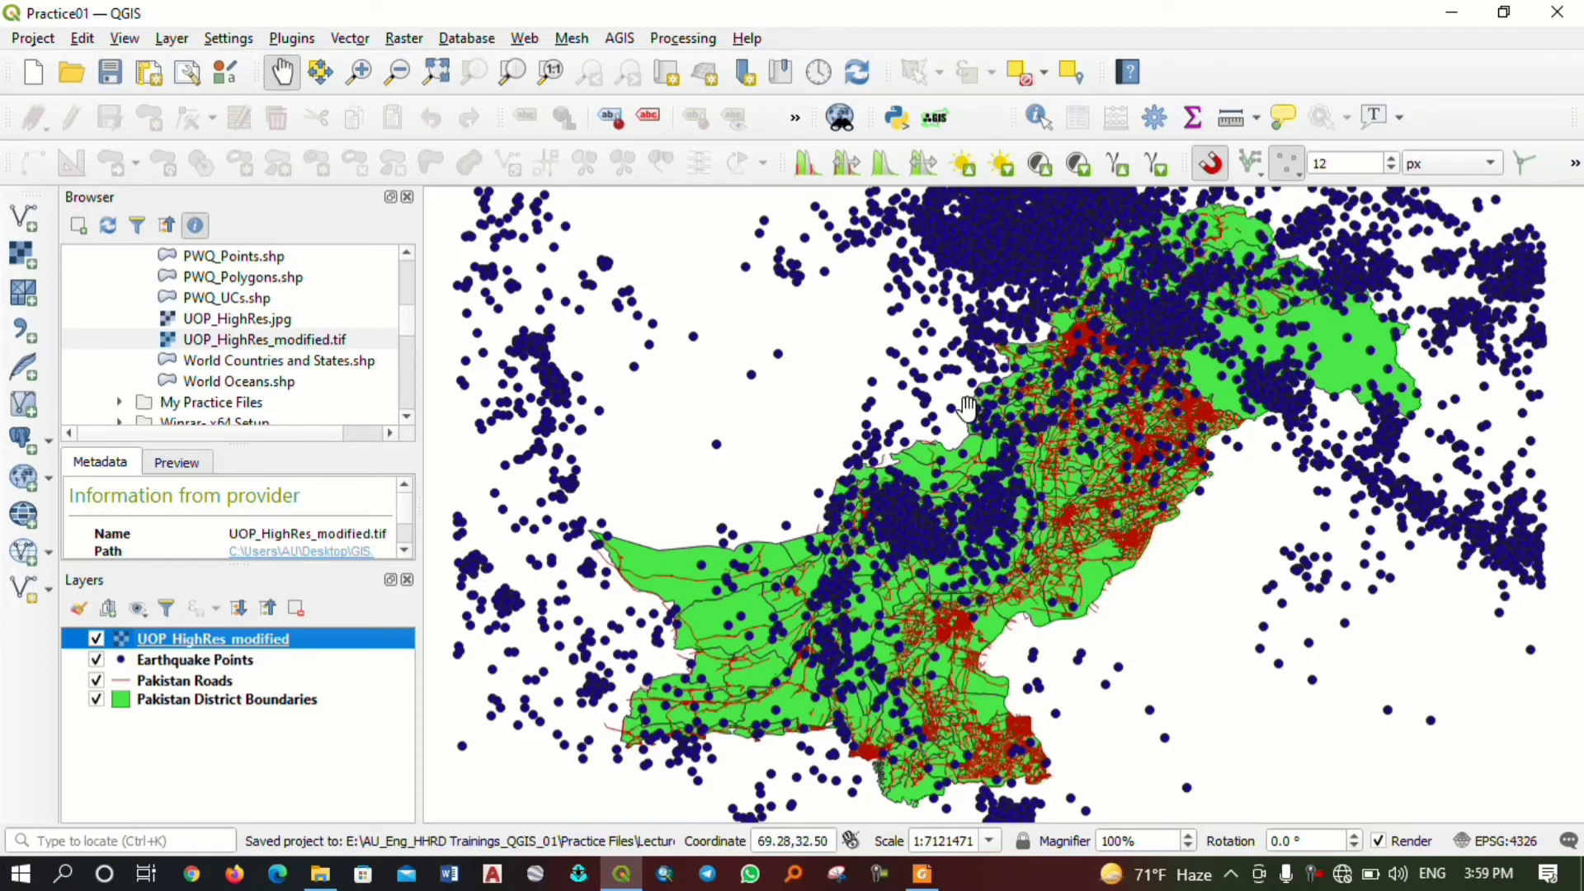
Replace the current project with a blank one and reload the saved Practice01.qgz to check its layer visibility.
{"action": "left_click", "coordinate": [33, 74]}
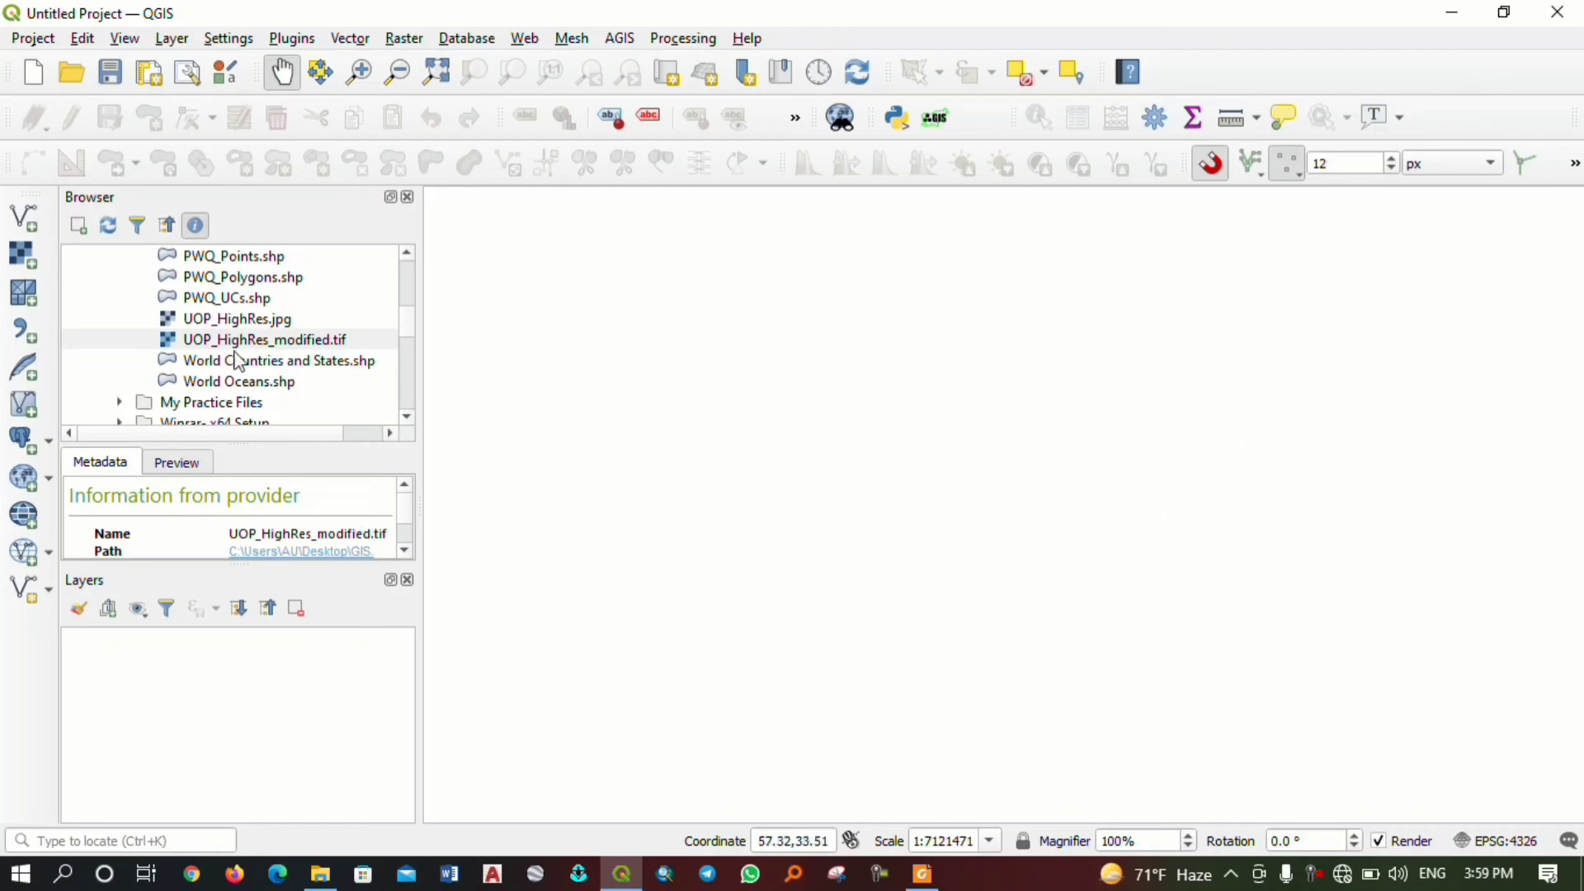
{"action": "left_click", "coordinate": [81, 87]}
{"action": "left_click", "coordinate": [427, 245]}
{"action": "double_click", "coordinate": [427, 245]}
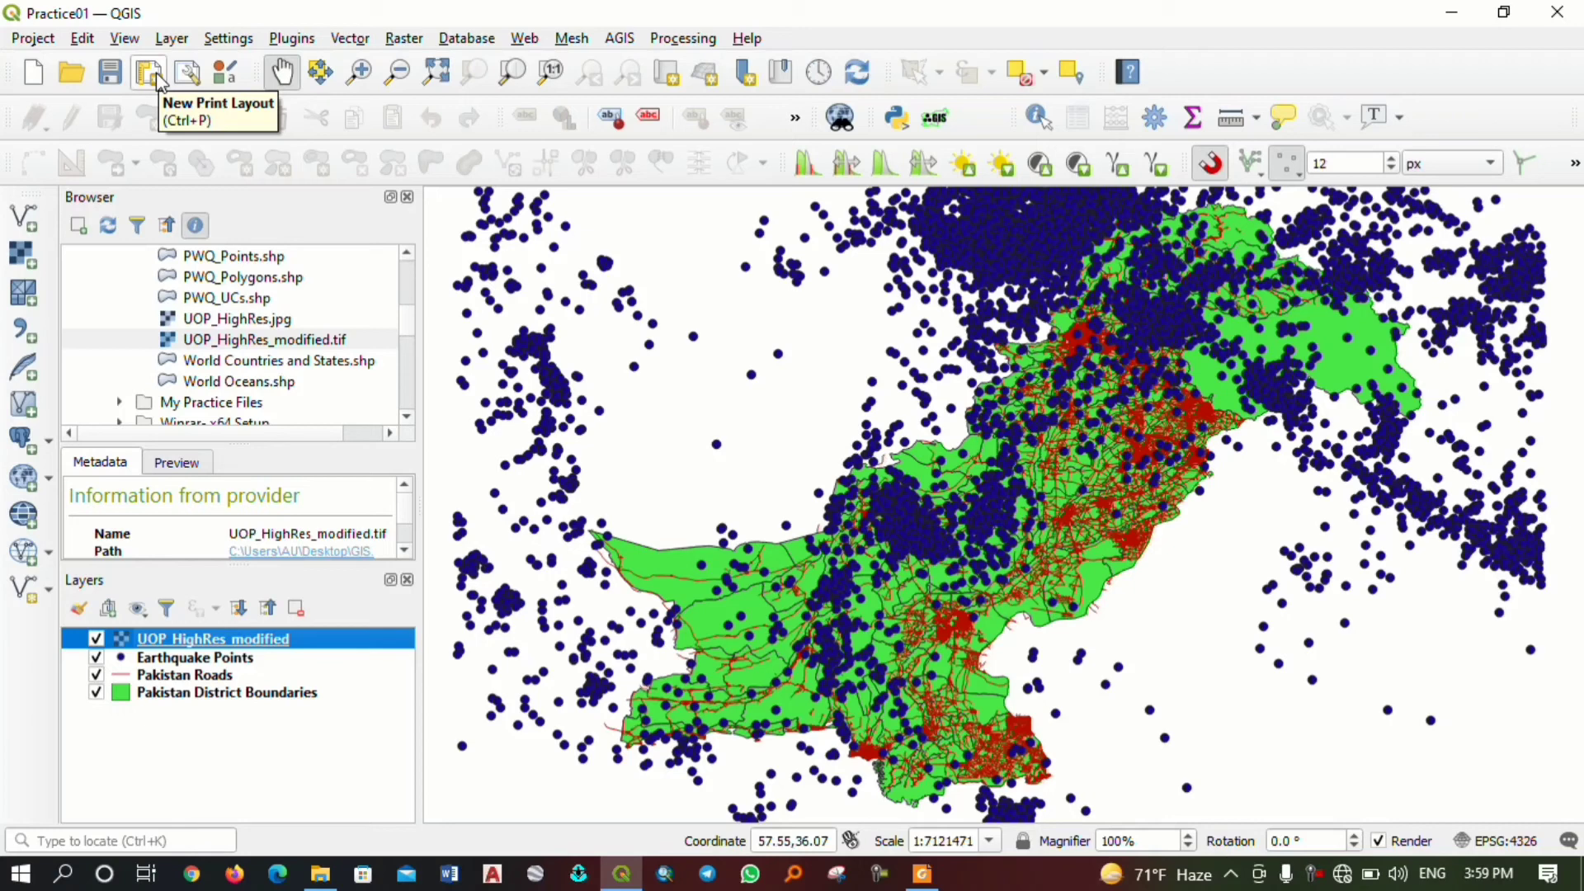
{"action": "left_click", "coordinate": [33, 38]}
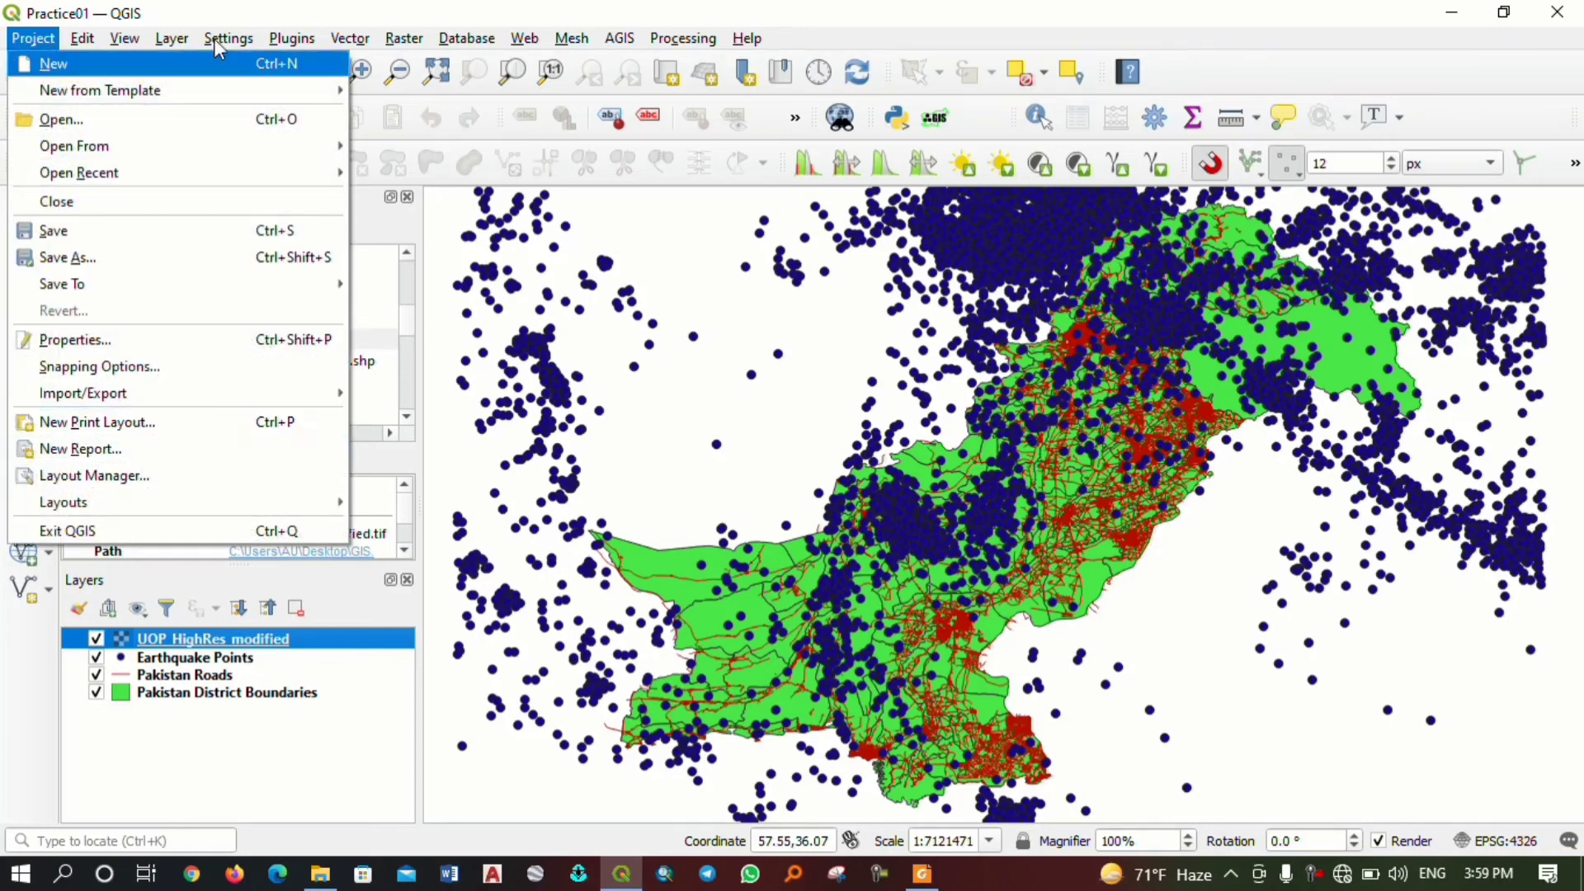
{"action": "left_click", "coordinate": [204, 16]}
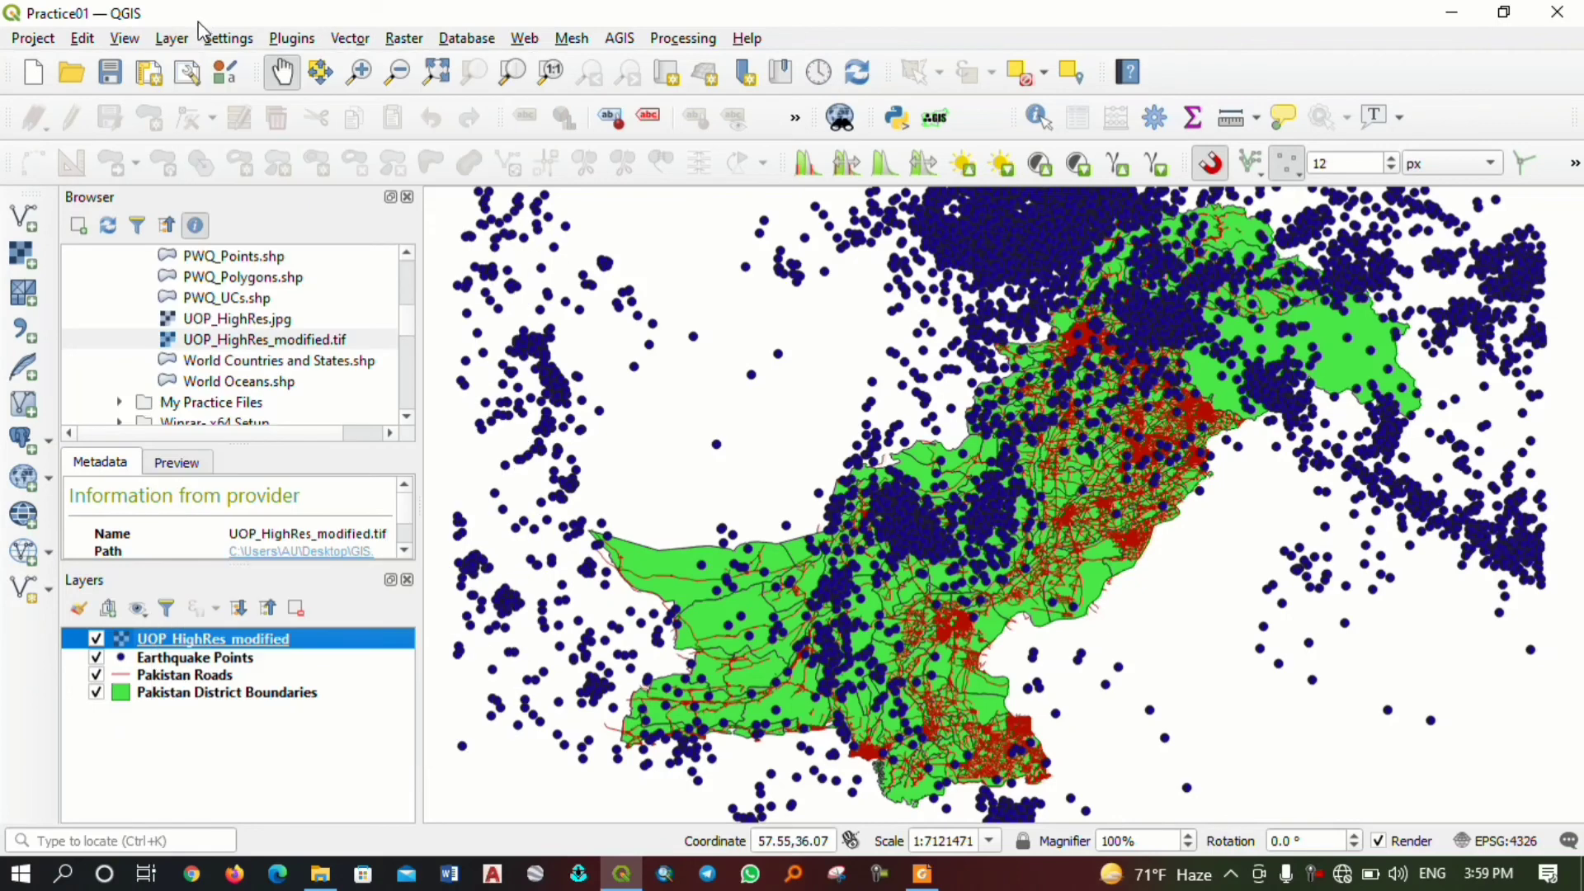
Examine the favourite symbols, such as the Afghanistan and Bangaladish flags, and the import/export options in the Style Manager, and close it.
{"action": "left_click", "coordinate": [228, 79]}
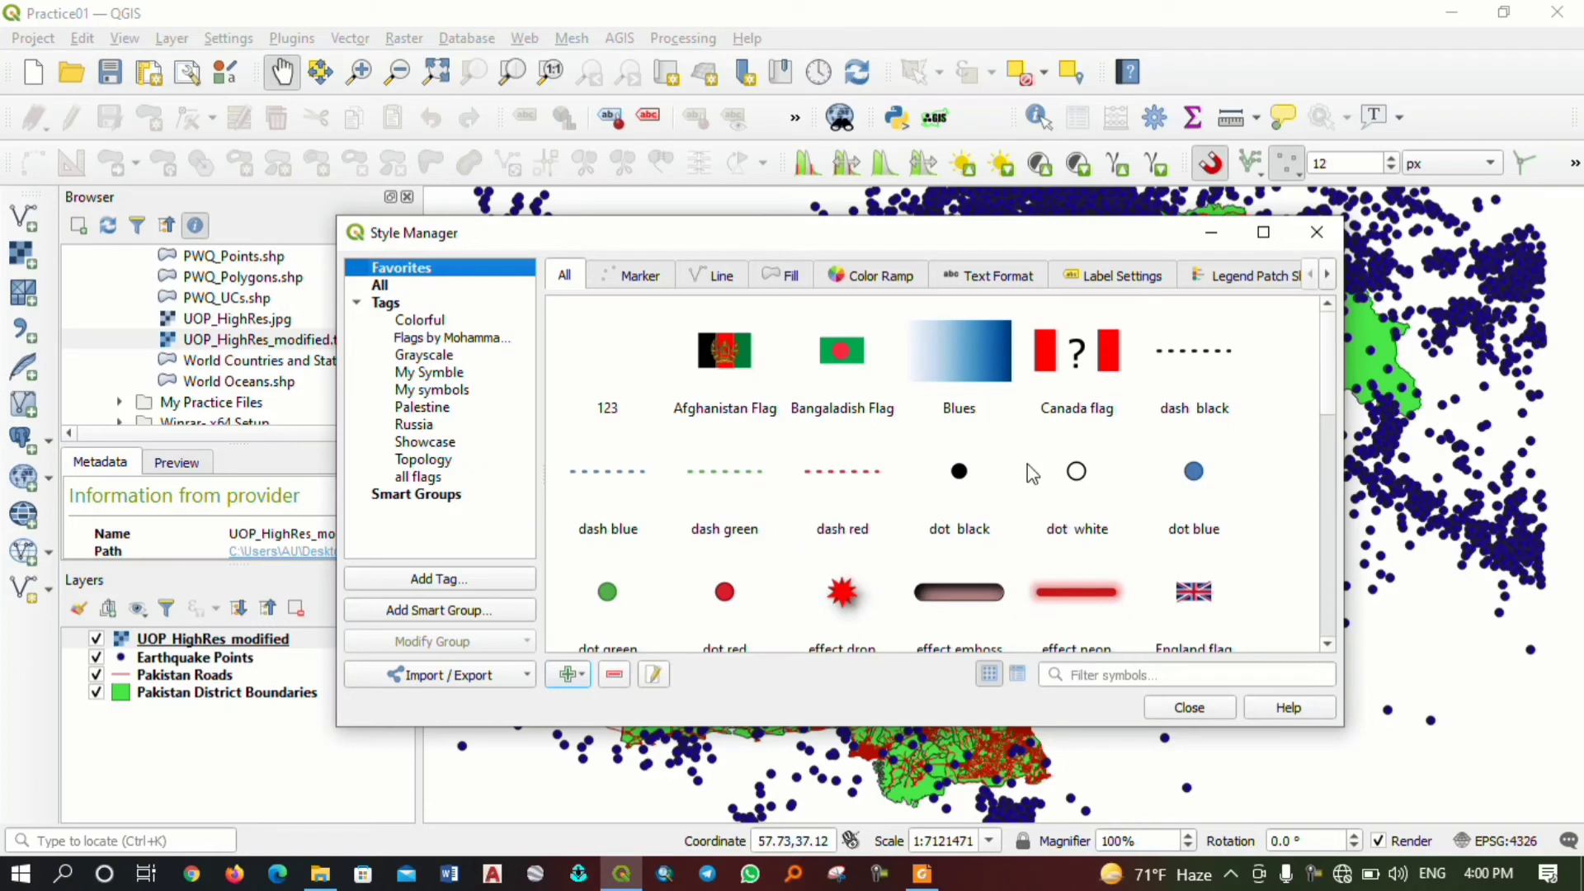
{"action": "left_click", "coordinate": [742, 386]}
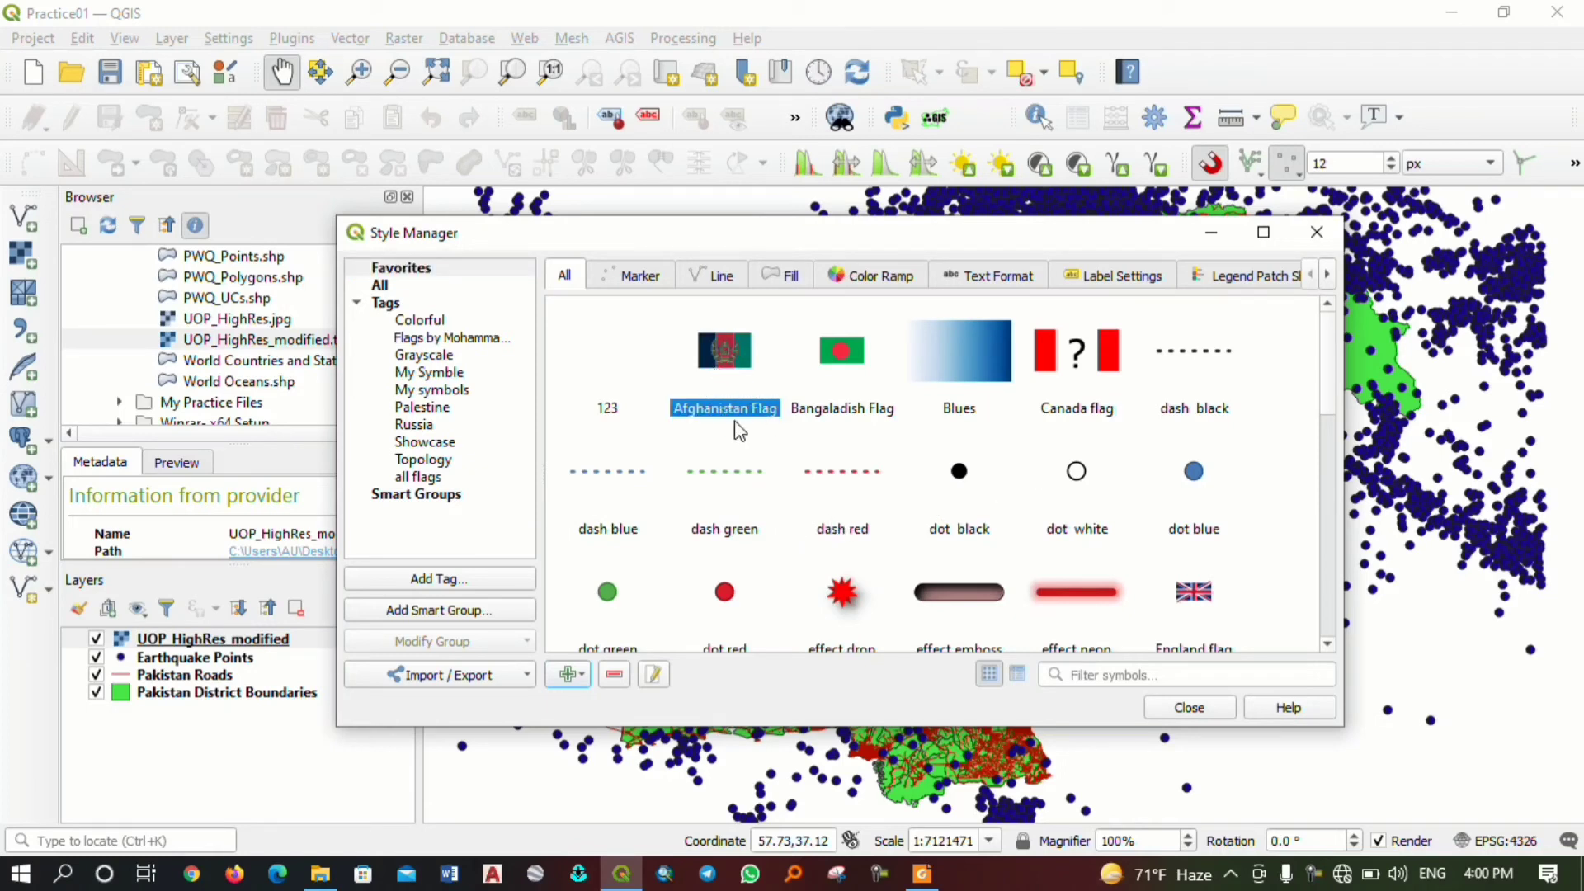
{"action": "left_click", "coordinate": [761, 464]}
{"action": "left_click", "coordinate": [835, 386]}
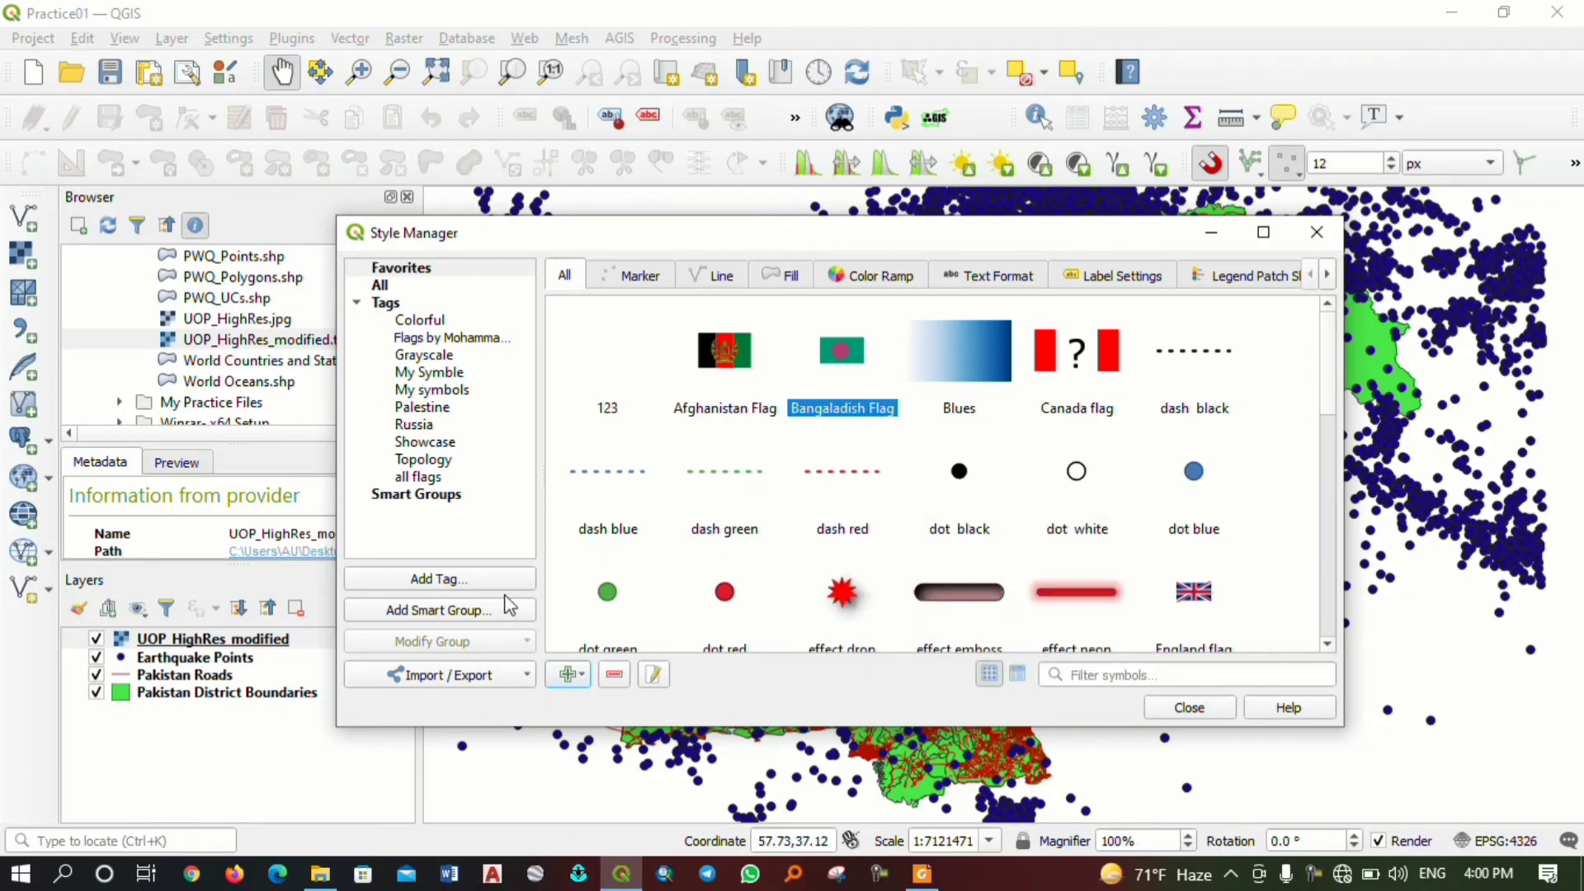
{"action": "left_click", "coordinate": [452, 676]}
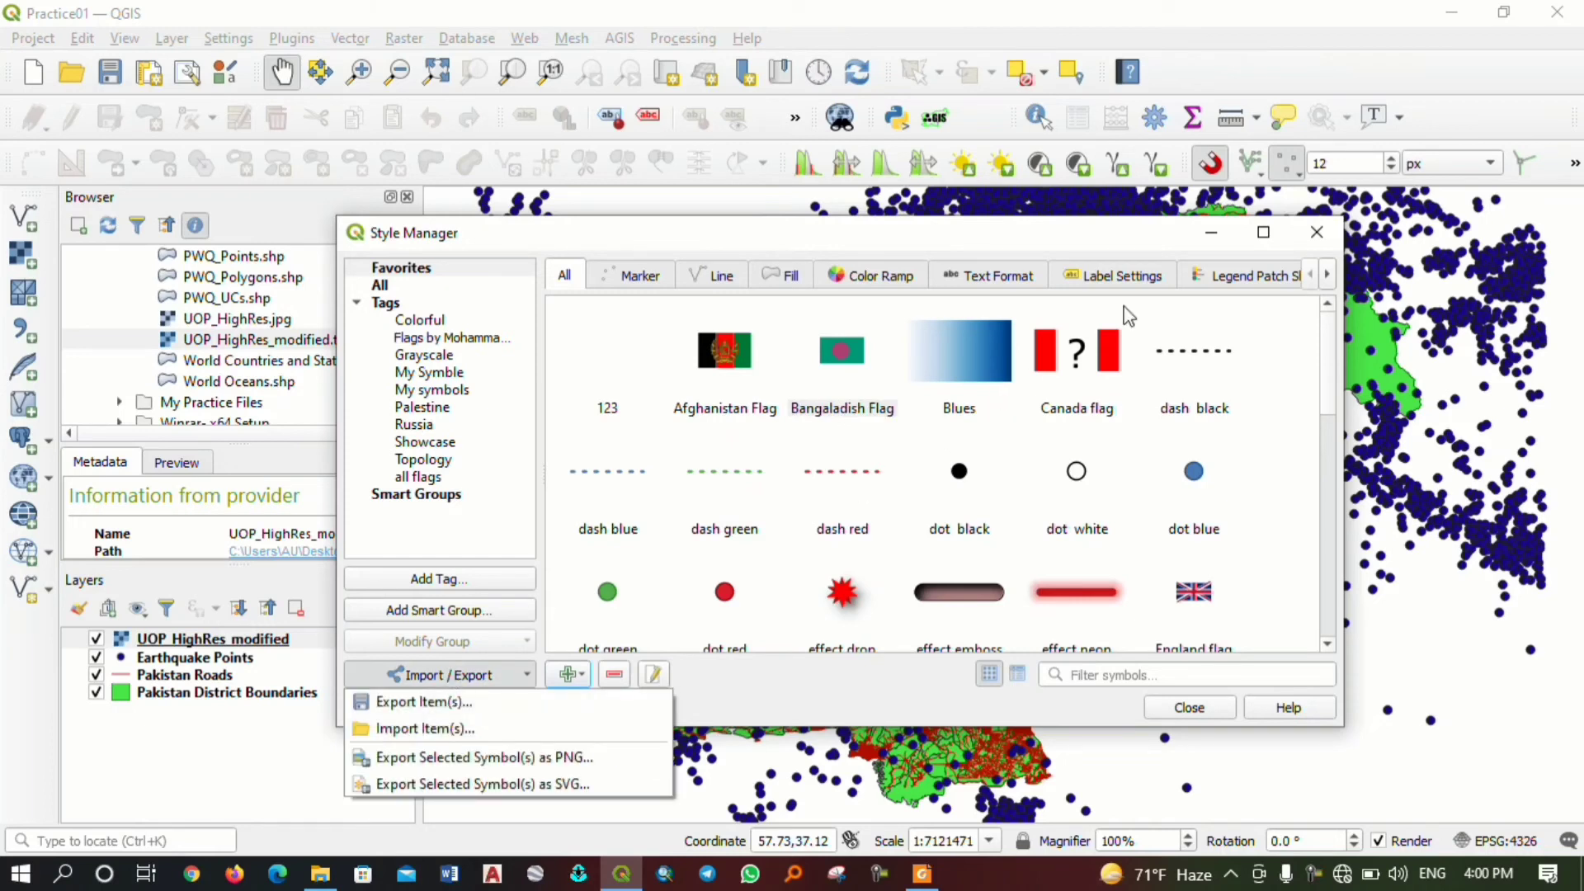
{"action": "left_click", "coordinate": [1317, 240]}
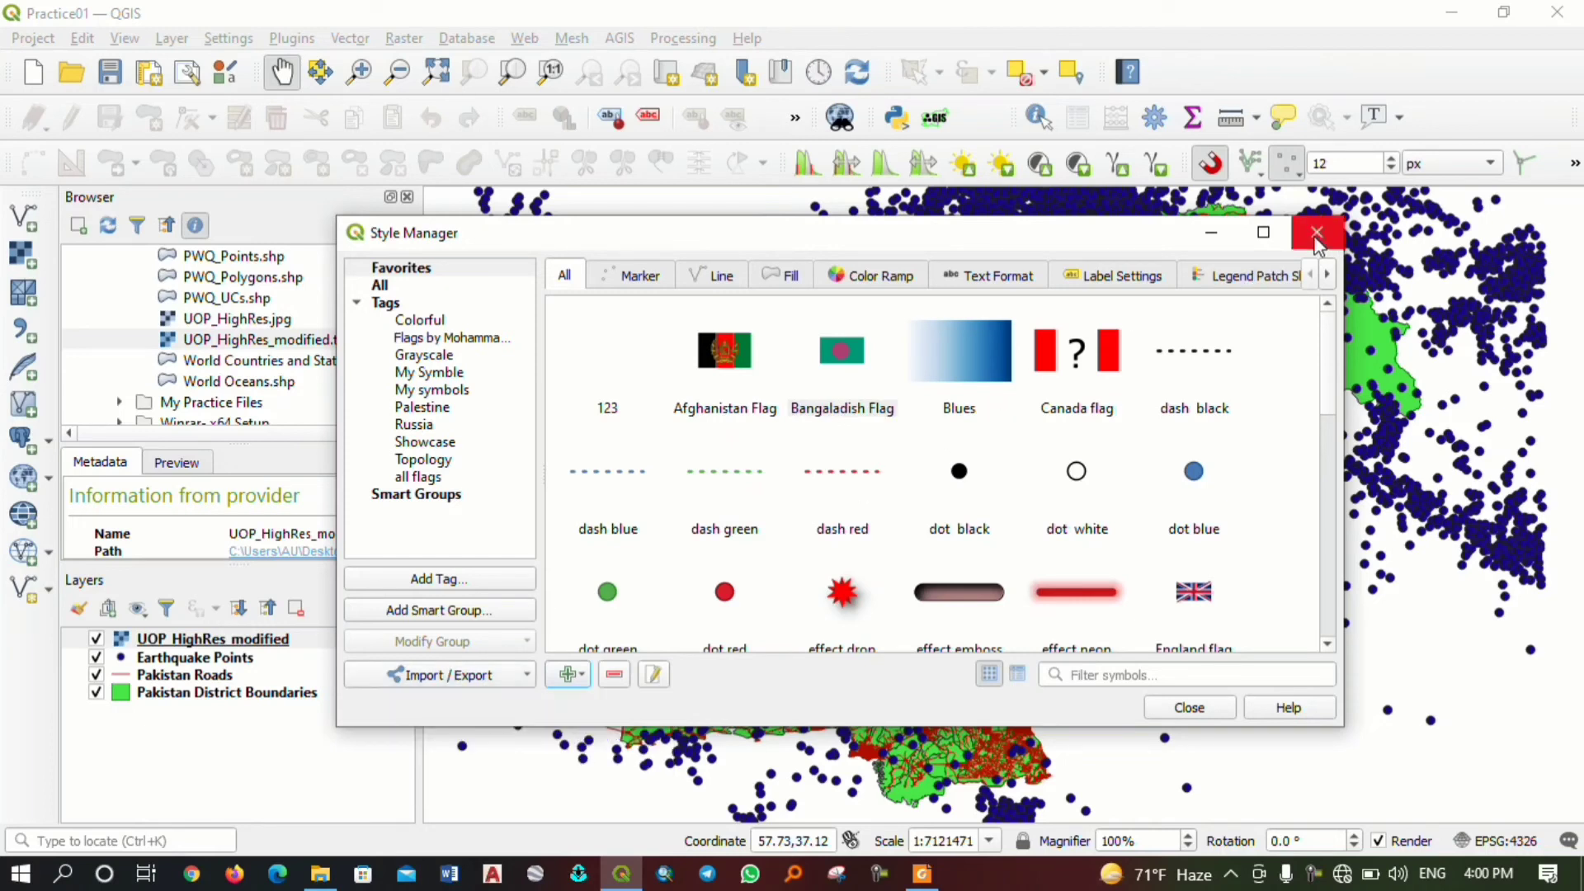
{"action": "left_click", "coordinate": [1317, 239]}
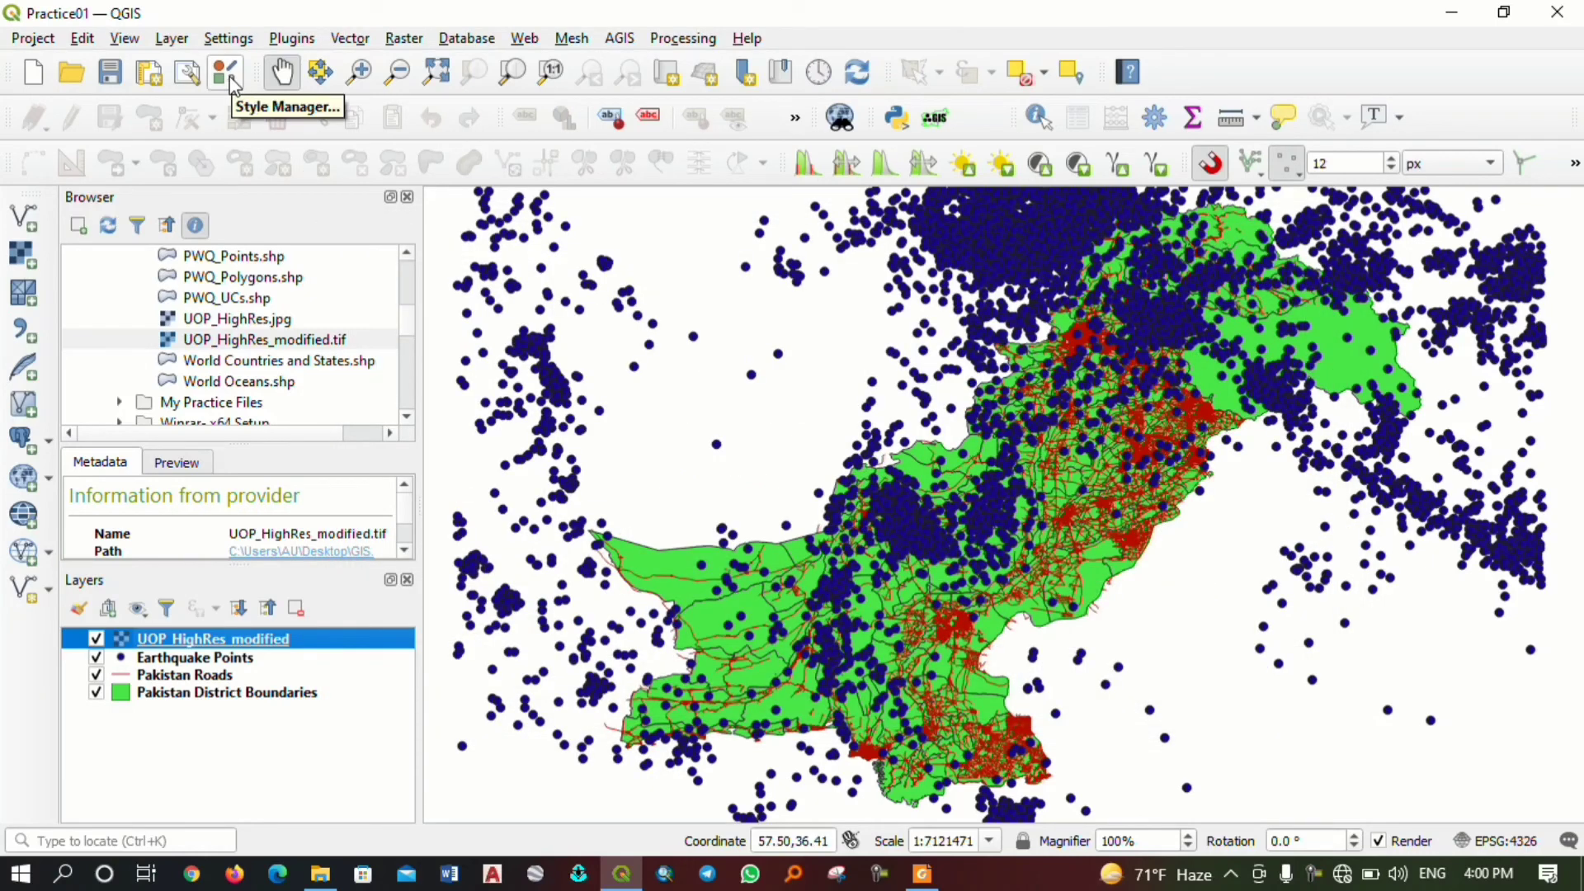
{"action": "left_click", "coordinate": [37, 40]}
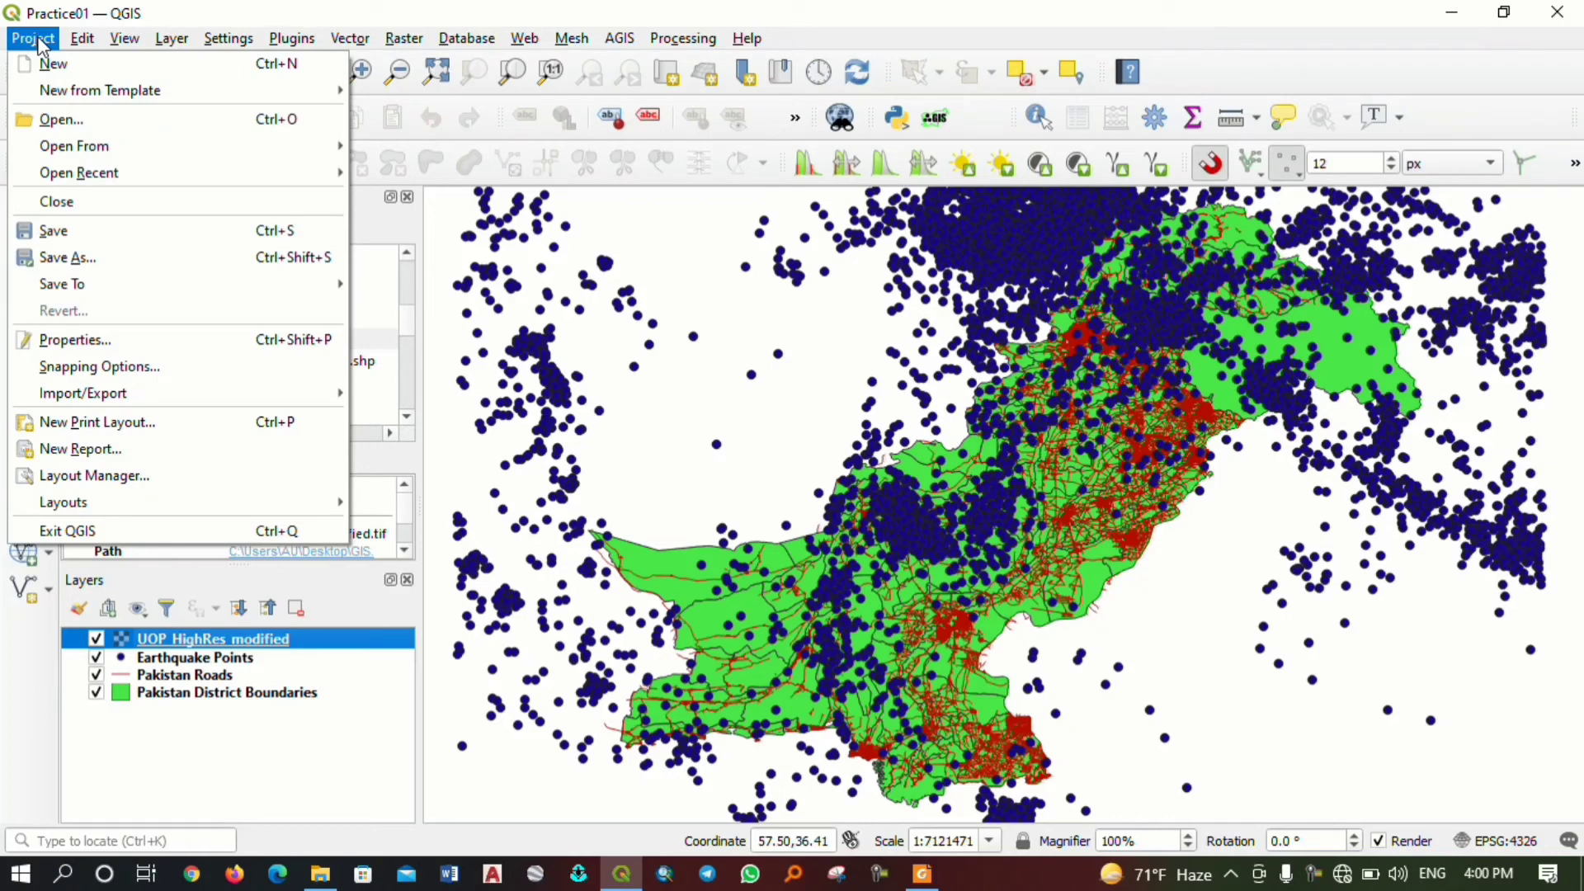
{"action": "left_click", "coordinate": [83, 14]}
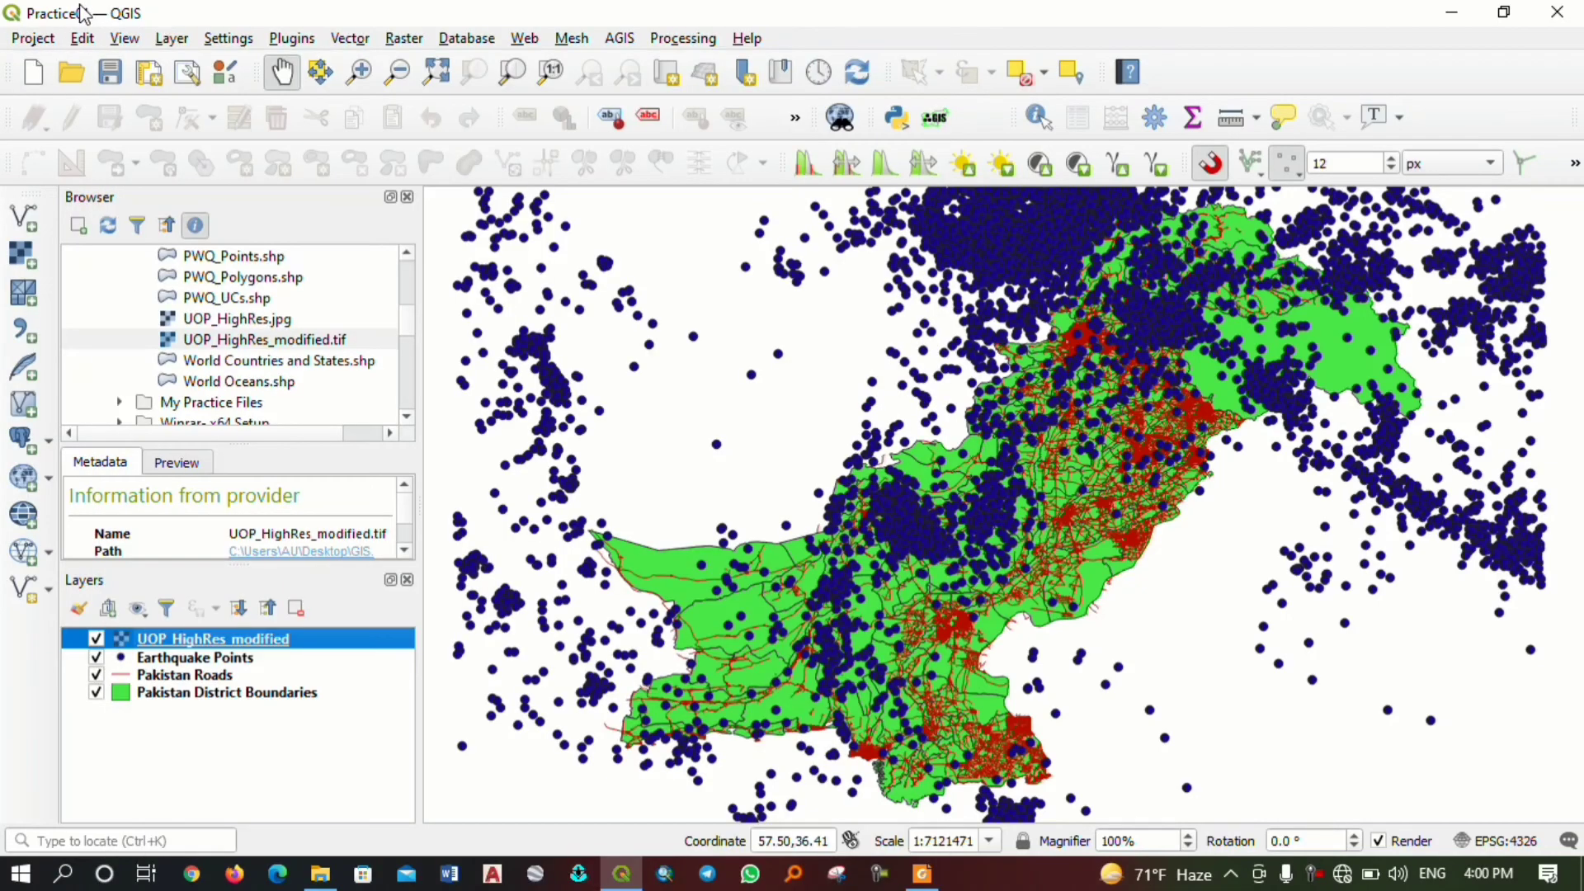
Pan the map in several directions to view the areas around Pakistan.
{"action": "left_click", "coordinate": [290, 82]}
{"action": "left_click_drag", "start_coordinate": [783, 411], "coordinate": [753, 437]}
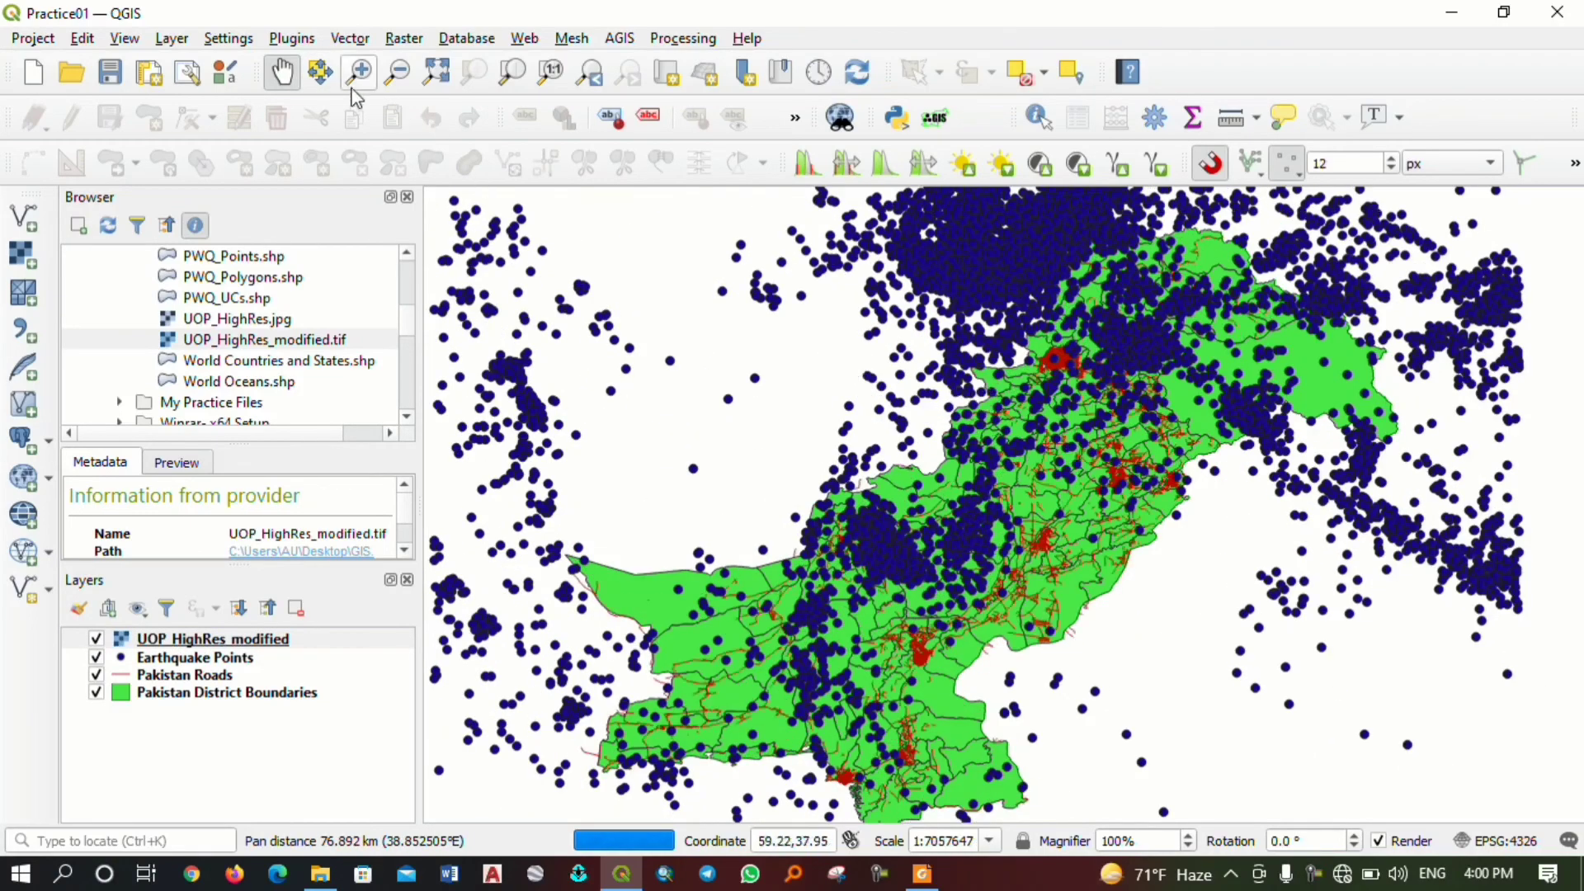
{"action": "left_click_drag", "start_coordinate": [955, 430], "coordinate": [998, 513]}
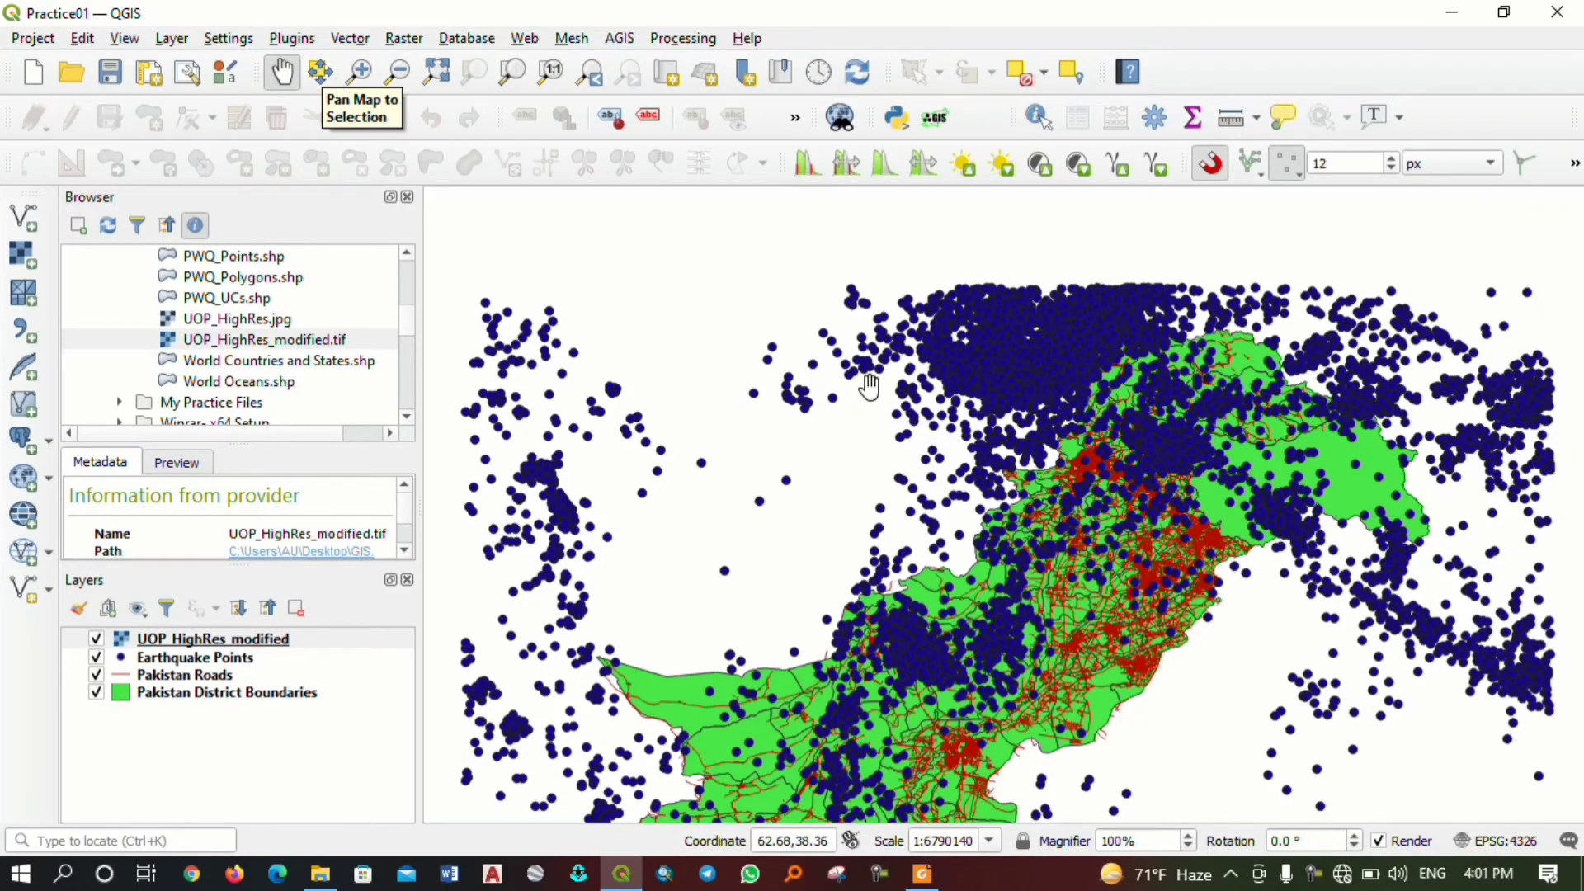
{"action": "left_click_drag", "start_coordinate": [789, 506], "coordinate": [734, 430]}
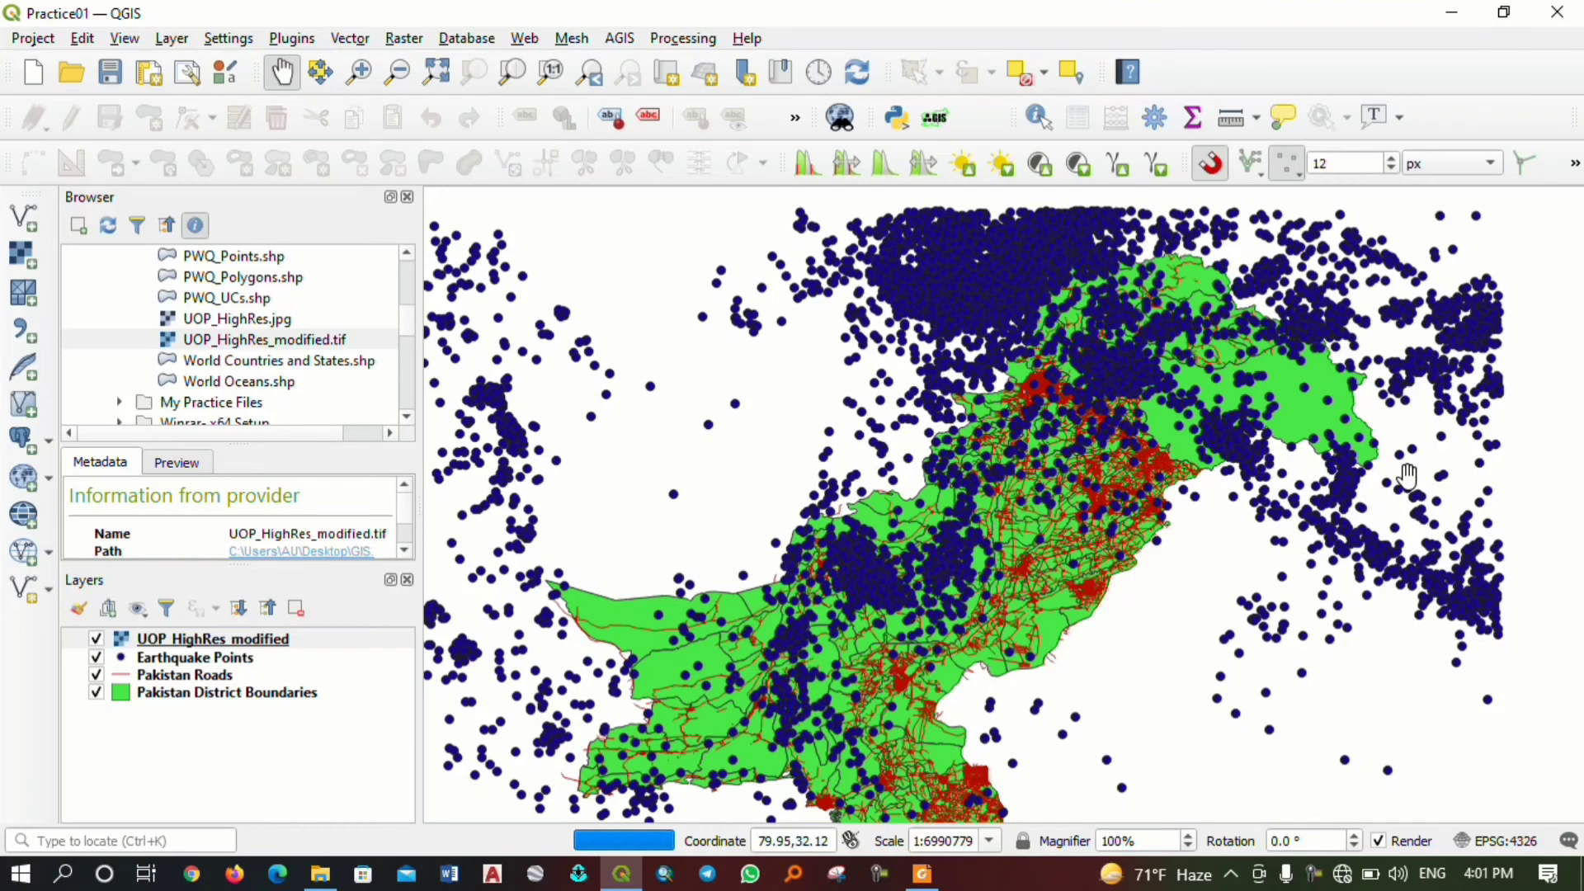
{"action": "left_click_drag", "start_coordinate": [1157, 542], "coordinate": [1274, 573]}
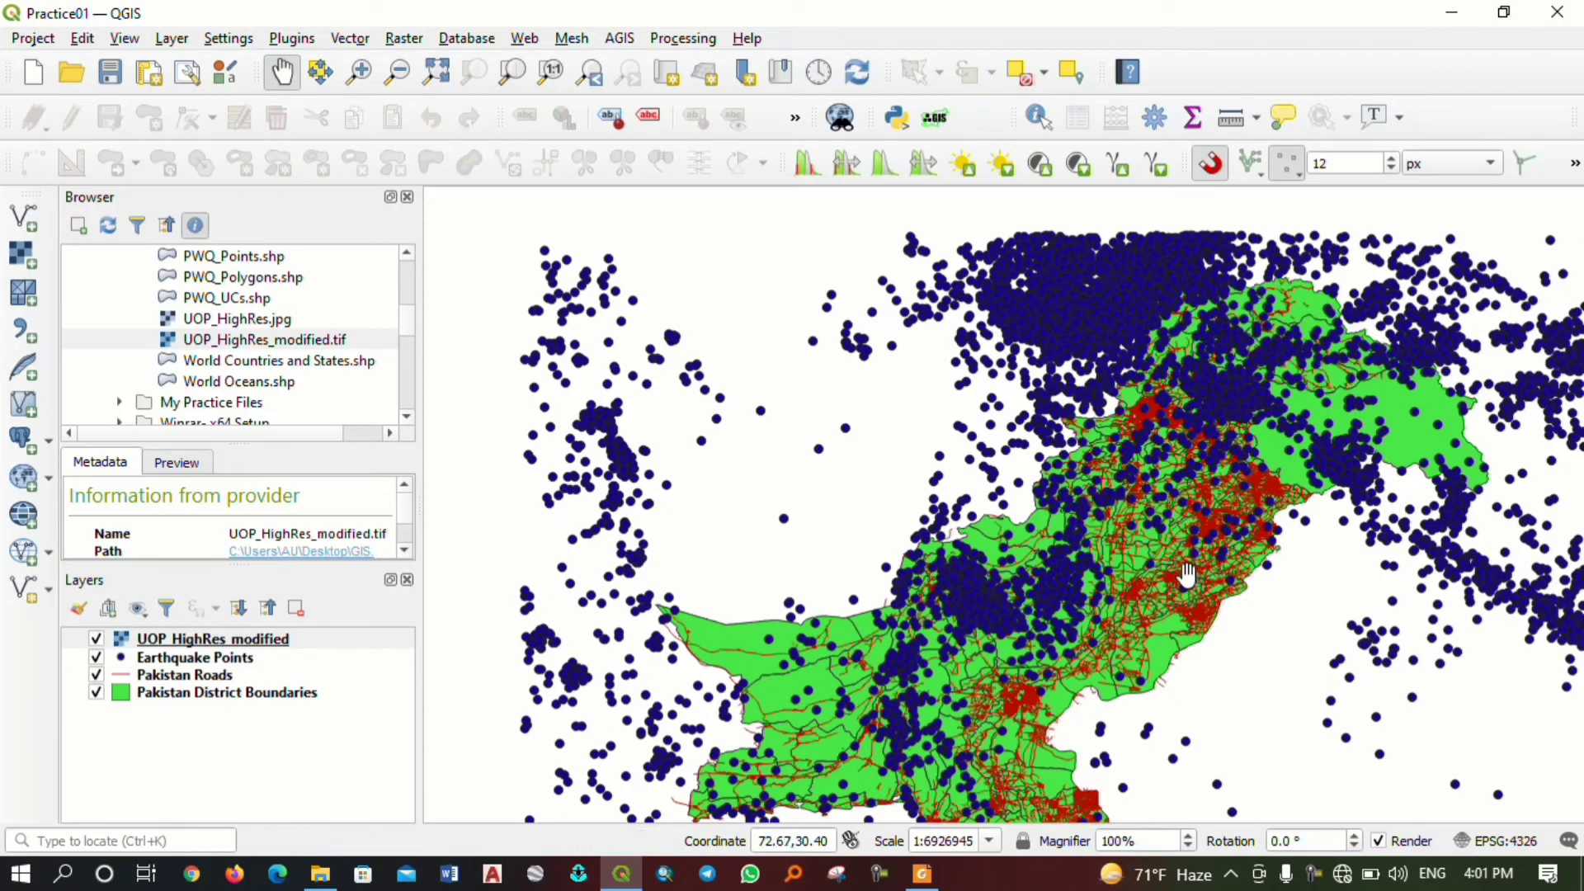
Zoom in on central Pakistan with successive zoom rectangles to inspect the roads, district boundaries and earthquake points closely.
{"action": "left_click", "coordinate": [360, 74]}
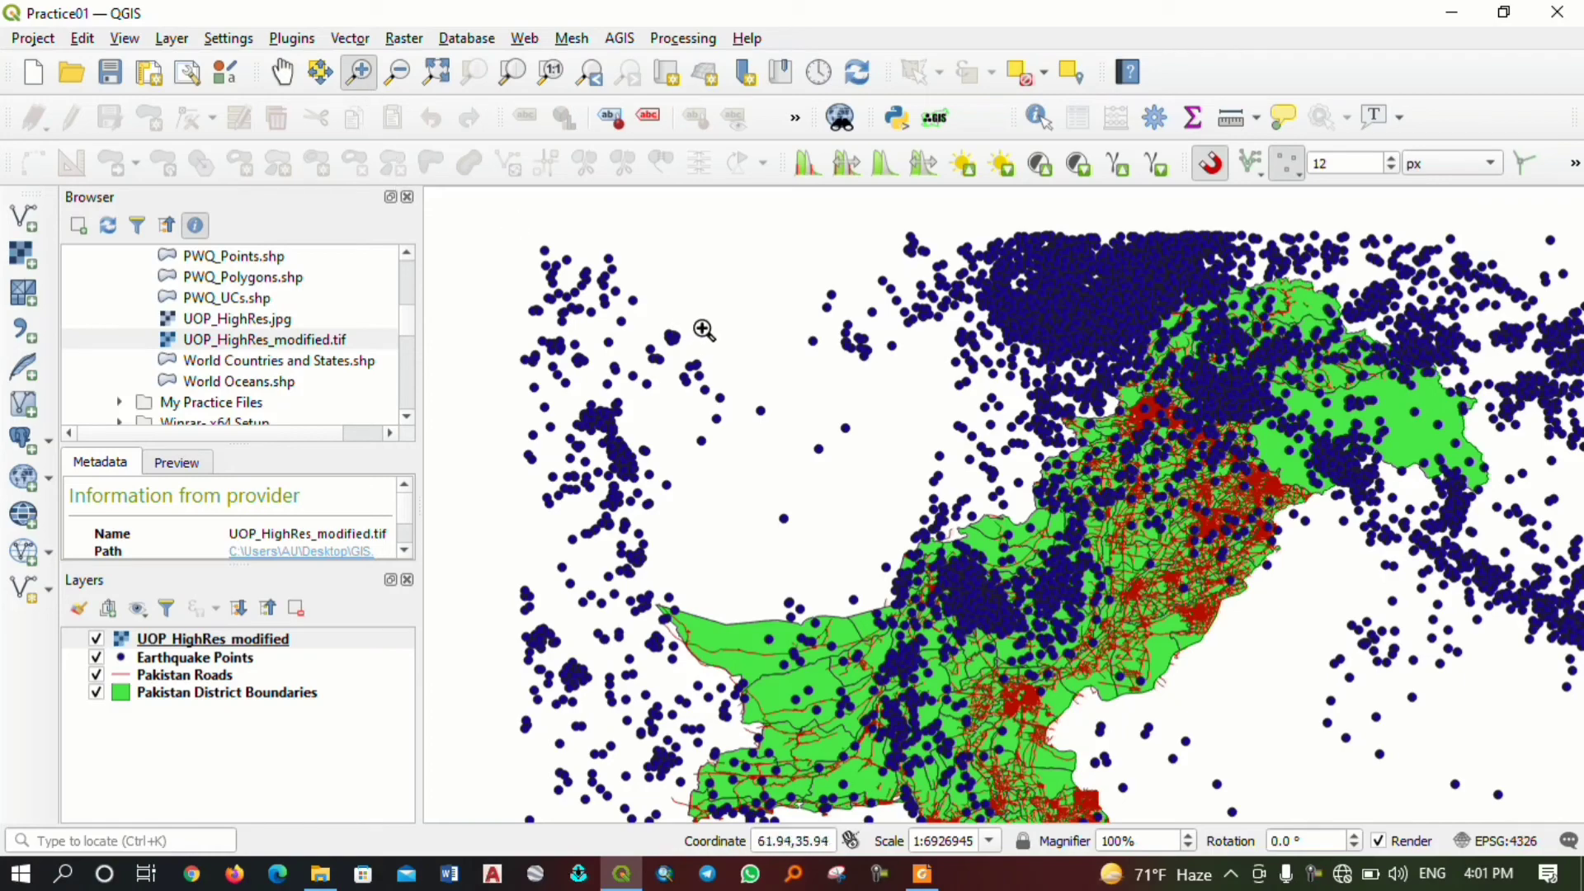
{"action": "left_click_drag", "start_coordinate": [705, 329], "coordinate": [1393, 772]}
{"action": "left_click_drag", "start_coordinate": [587, 356], "coordinate": [1375, 684]}
{"action": "left_click_drag", "start_coordinate": [517, 261], "coordinate": [1426, 694]}
{"action": "left_click_drag", "start_coordinate": [1393, 418], "coordinate": [805, 716]}
{"action": "left_click_drag", "start_coordinate": [586, 407], "coordinate": [1499, 646]}
{"action": "mouse_move", "coordinate": [1159, 312]}
{"action": "left_mouse_down"}
{"action": "mouse_move", "coordinate": [1126, 371]}
{"action": "mouse_move", "coordinate": [799, 693]}
{"action": "left_mouse_up"}
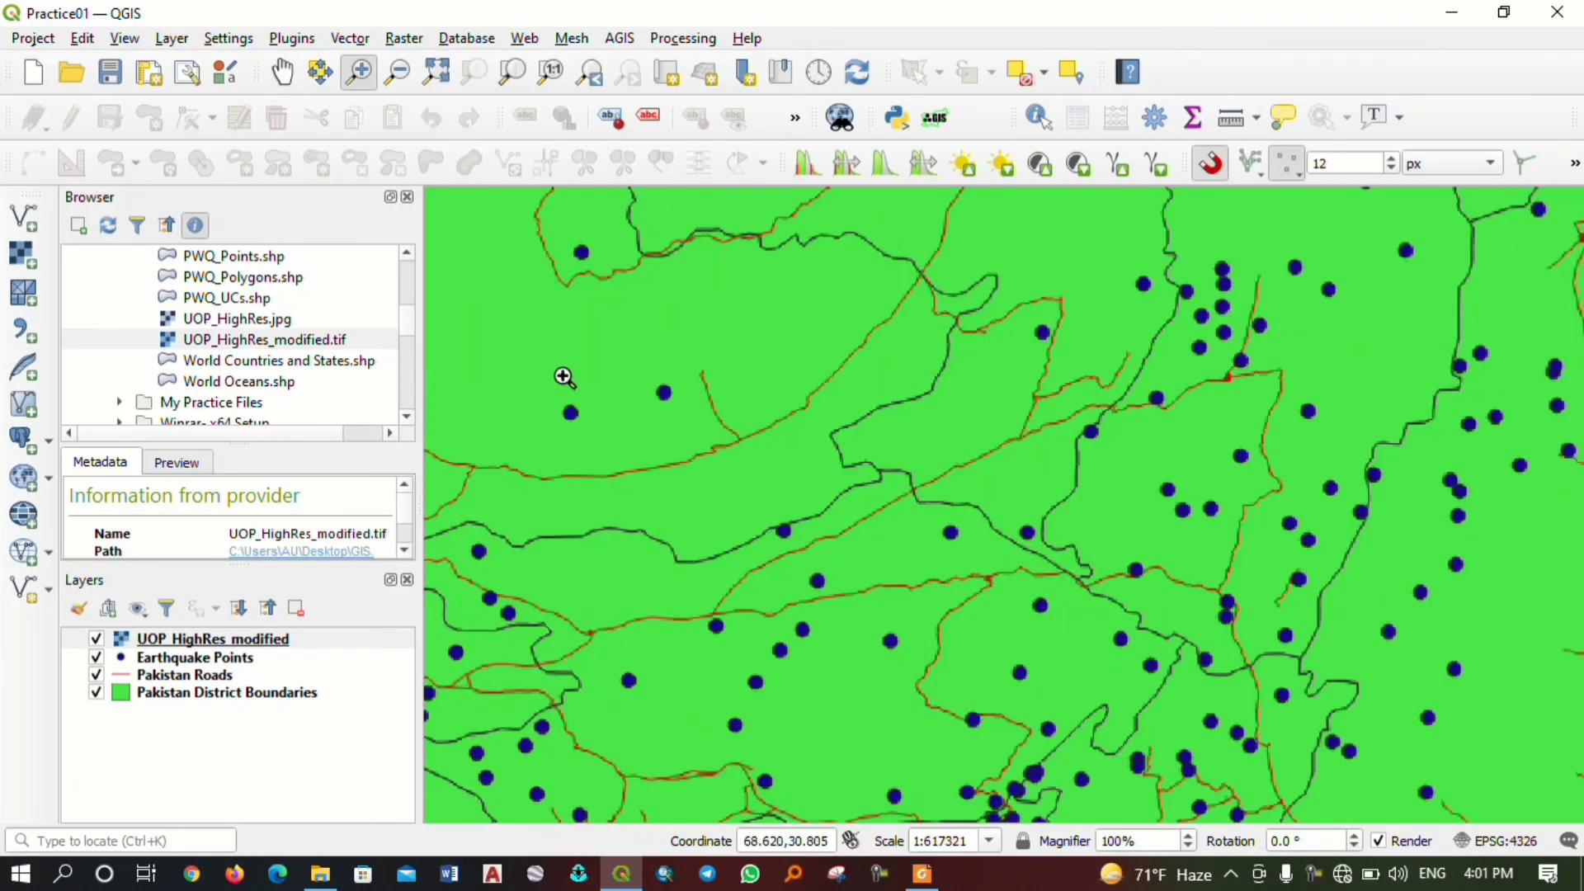
{"action": "left_click_drag", "start_coordinate": [496, 321], "coordinate": [1354, 695]}
{"action": "left_click_drag", "start_coordinate": [1413, 559], "coordinate": [859, 764]}
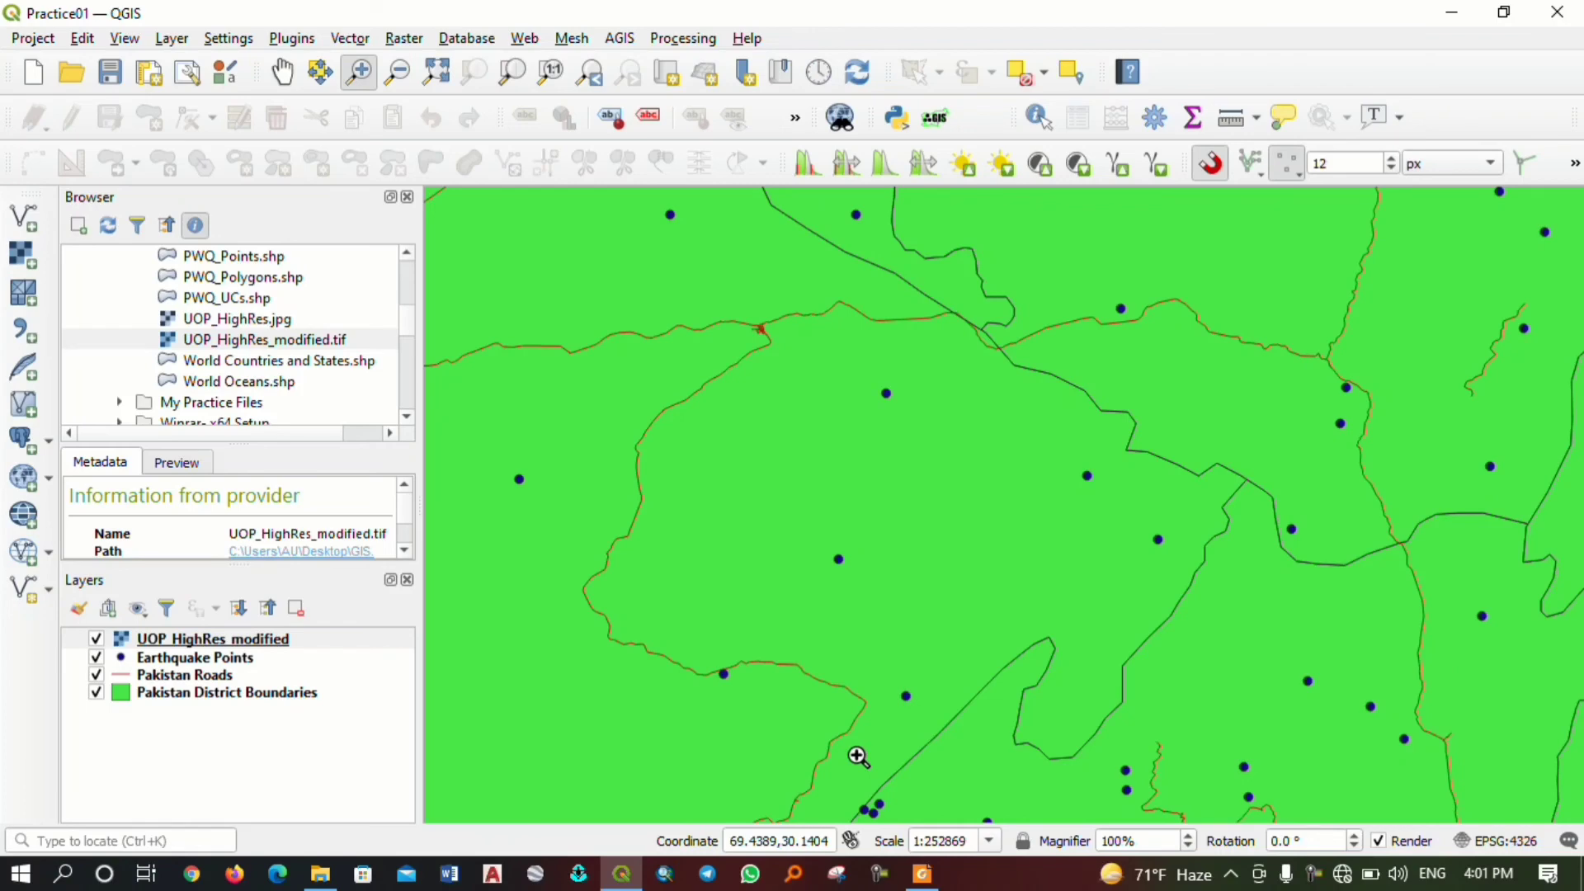
{"action": "scroll", "coordinate": [872, 700], "scroll_direction": "down", "scroll_amount": 3}
{"action": "left_click_drag", "start_coordinate": [954, 689], "coordinate": [902, 475]}
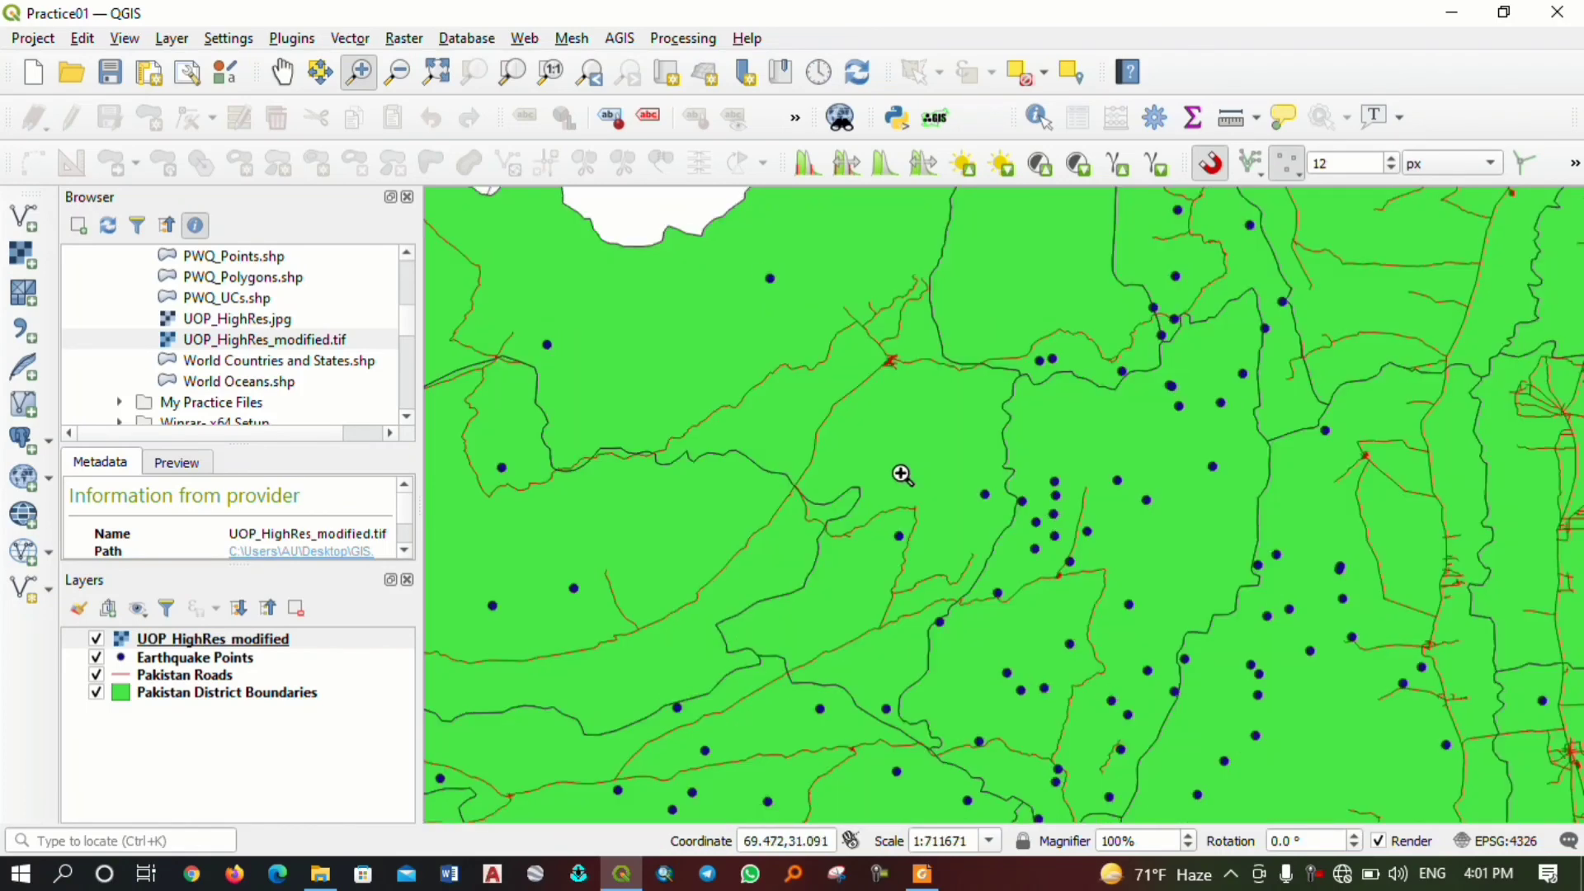
Zoom out with the Zoom Out tool by marking successive rectangles until all of Pakistan is in view.
{"action": "left_click", "coordinate": [404, 75]}
{"action": "left_click_drag", "start_coordinate": [887, 274], "coordinate": [1423, 739]}
{"action": "mouse_move", "coordinate": [889, 473]}
{"action": "left_mouse_down"}
{"action": "mouse_move", "coordinate": [1054, 545]}
{"action": "mouse_move", "coordinate": [1428, 767]}
{"action": "left_mouse_up"}
{"action": "mouse_move", "coordinate": [706, 447]}
{"action": "left_mouse_down"}
{"action": "mouse_move", "coordinate": [1249, 650]}
{"action": "mouse_move", "coordinate": [1259, 698]}
{"action": "left_mouse_up"}
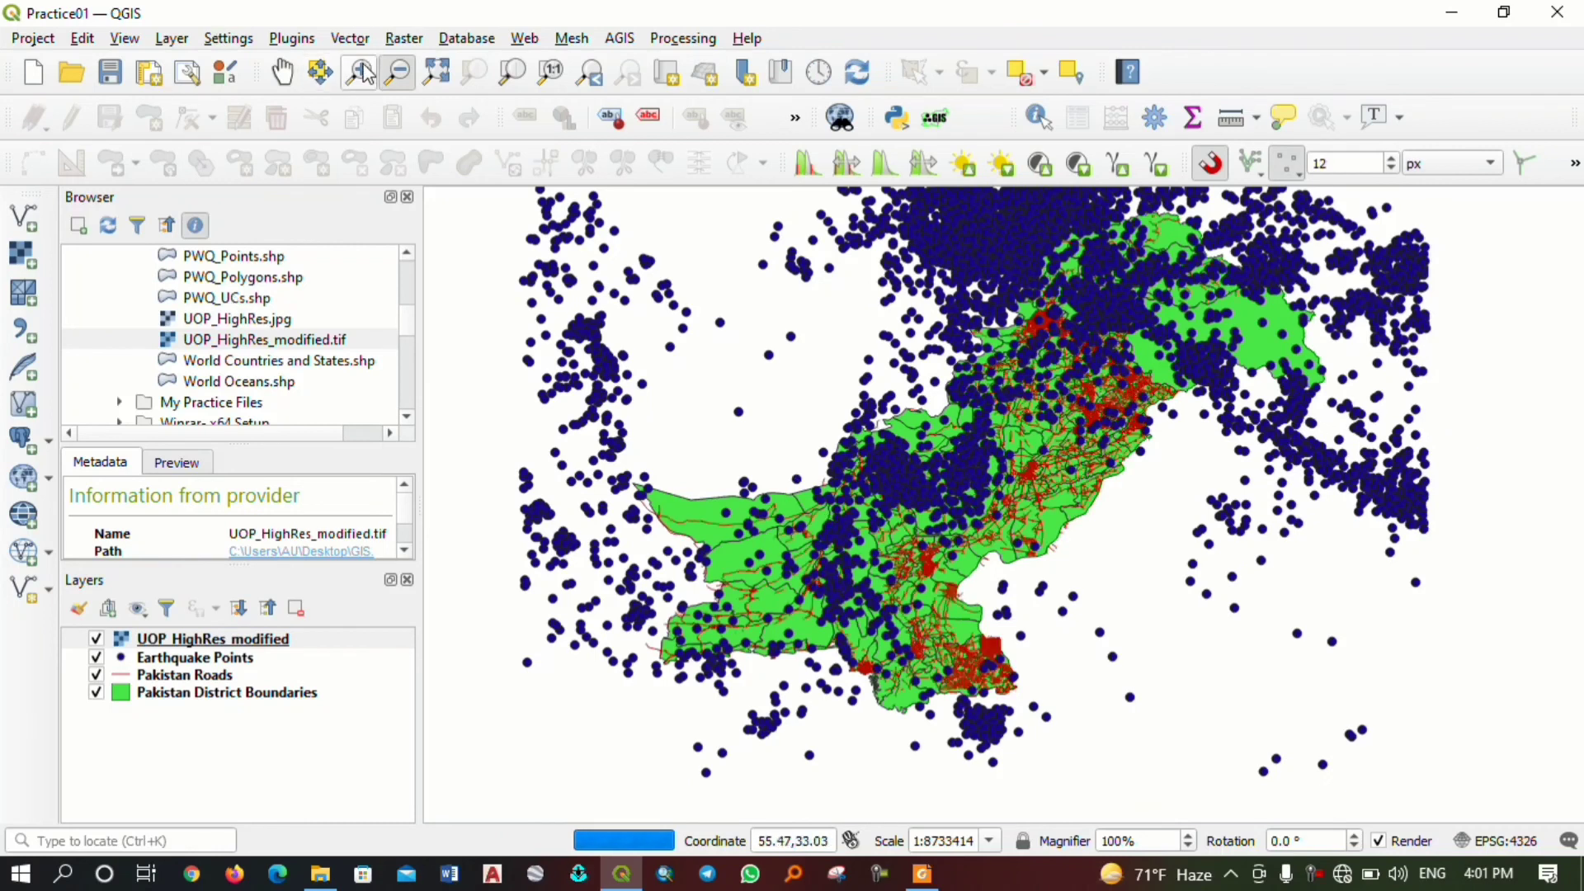
With the Pan tool active, zoom deep into the roads in southern Pakistan and back out beyond the country's extent.
{"action": "left_click", "coordinate": [281, 72]}
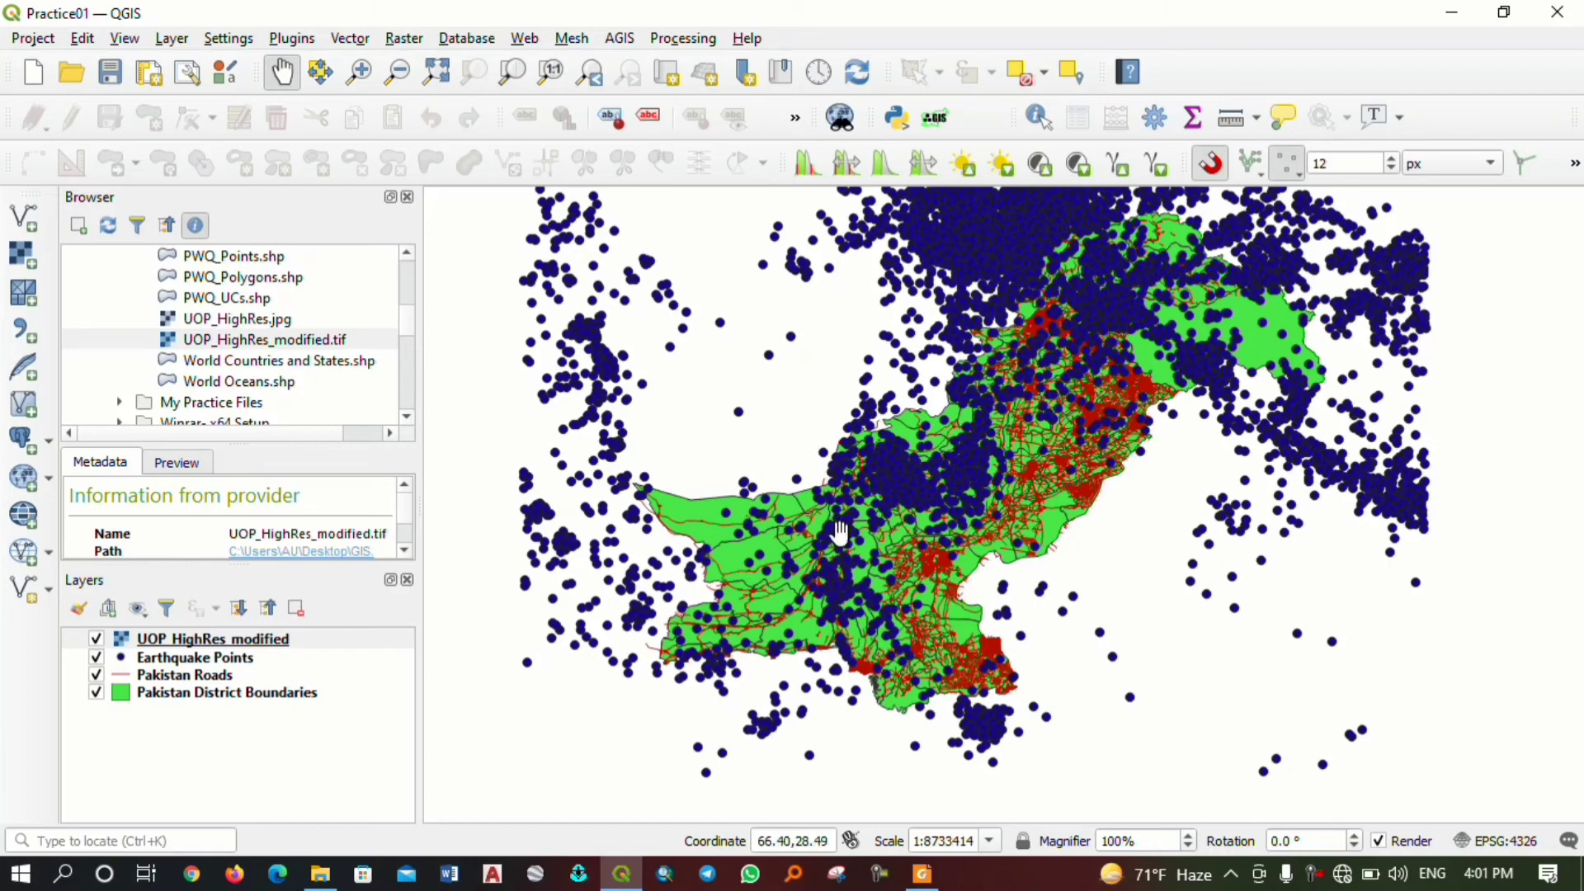
{"action": "scroll", "coordinate": [836, 553], "scroll_direction": "up", "scroll_amount": 3}
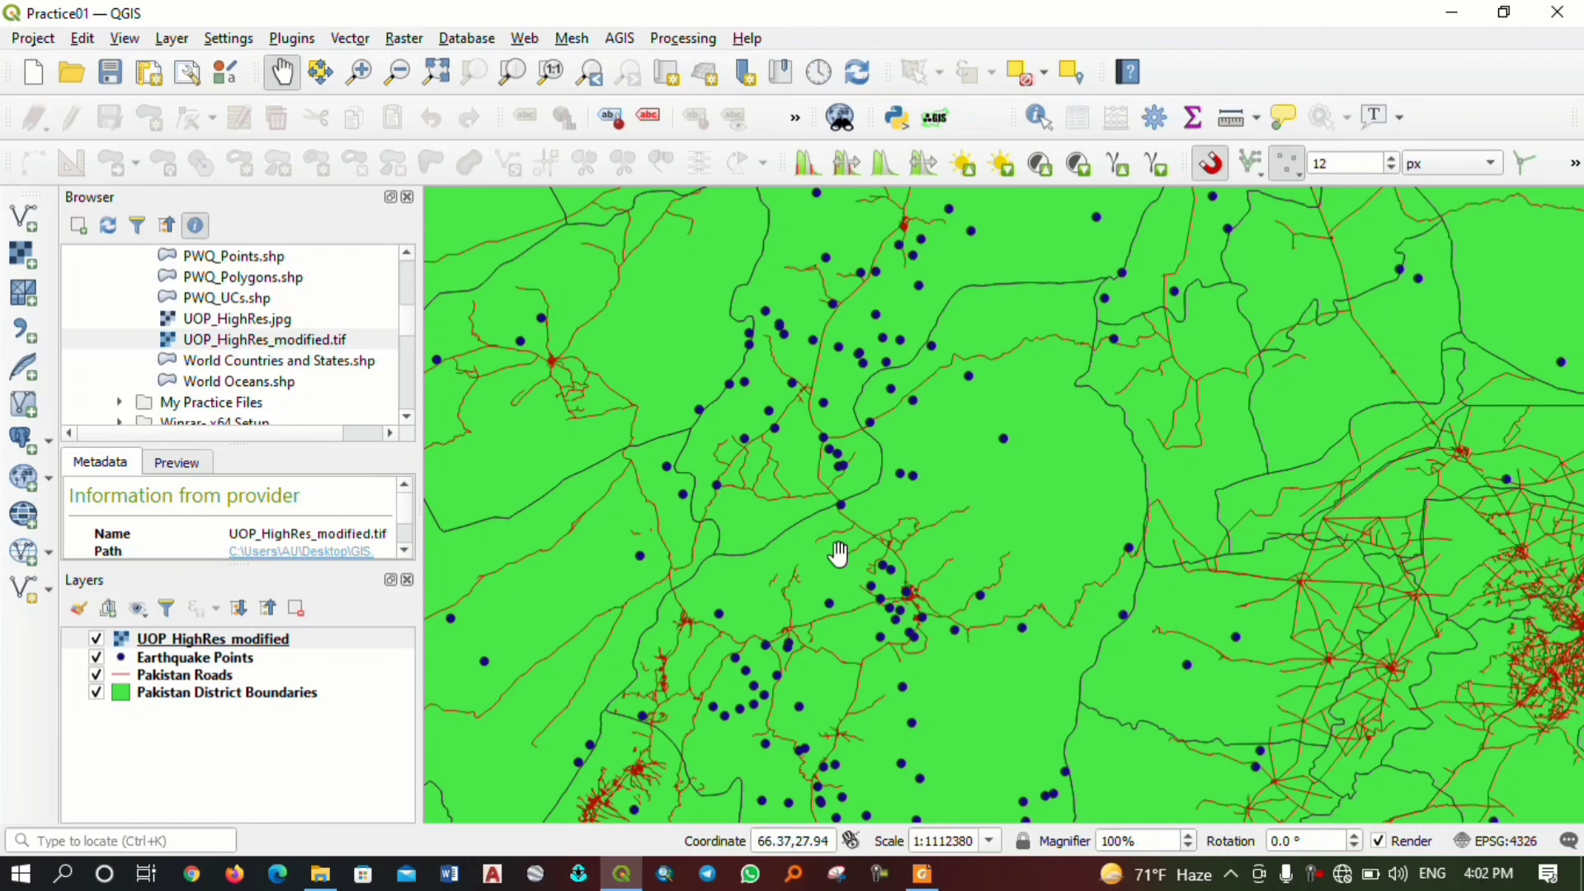
{"action": "scroll", "coordinate": [838, 553], "scroll_direction": "up", "scroll_amount": 5}
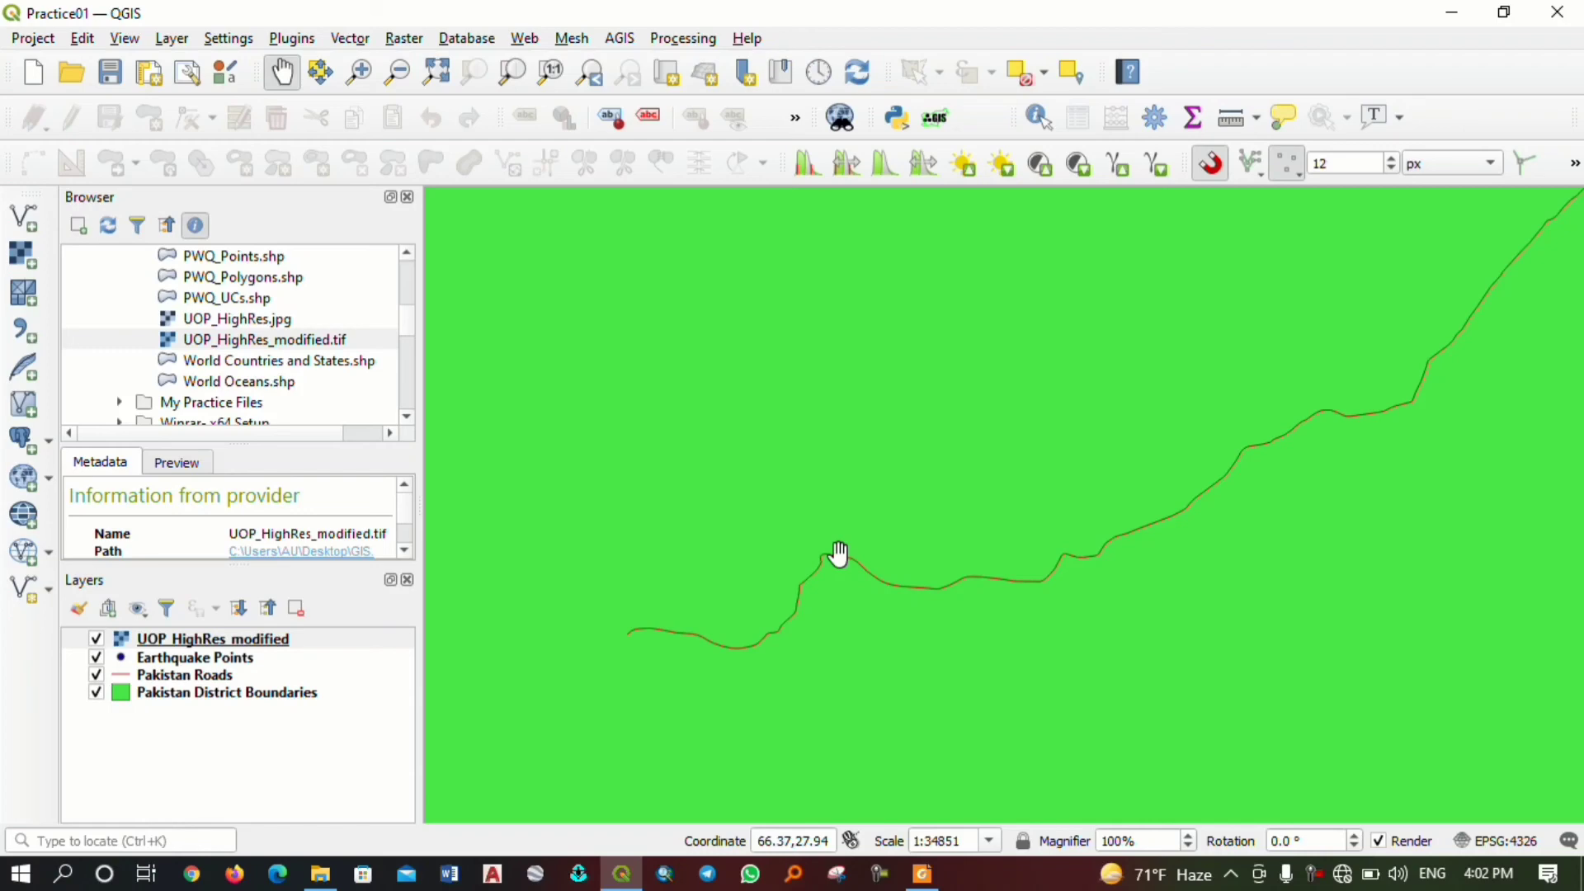
{"action": "scroll", "coordinate": [838, 553], "scroll_direction": "down", "scroll_amount": 9}
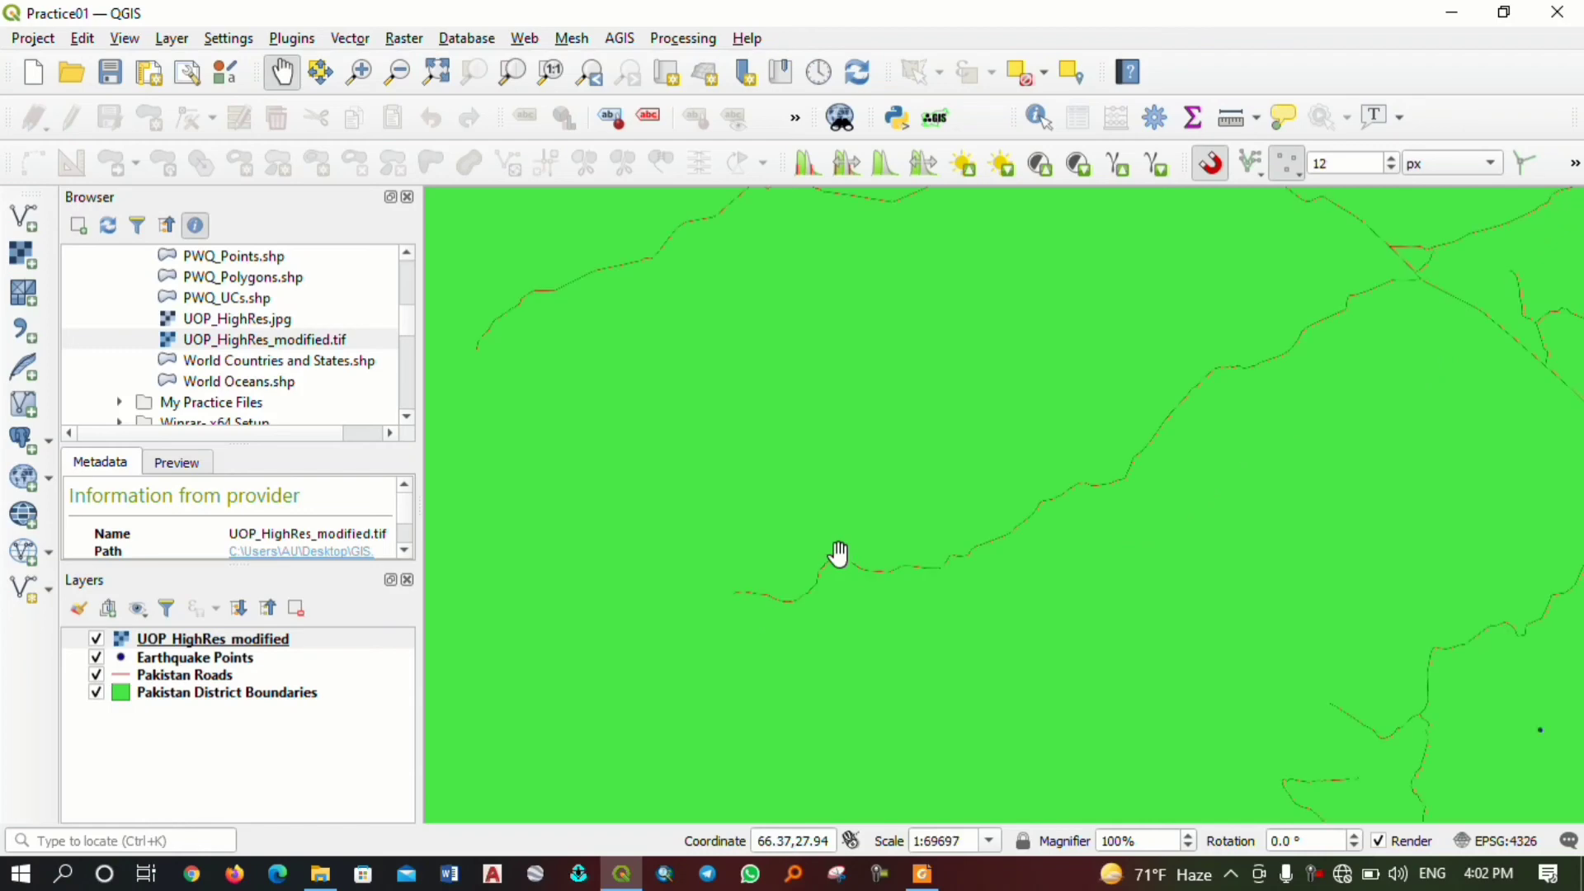
{"action": "scroll", "coordinate": [838, 554], "scroll_direction": "down", "scroll_amount": 2}
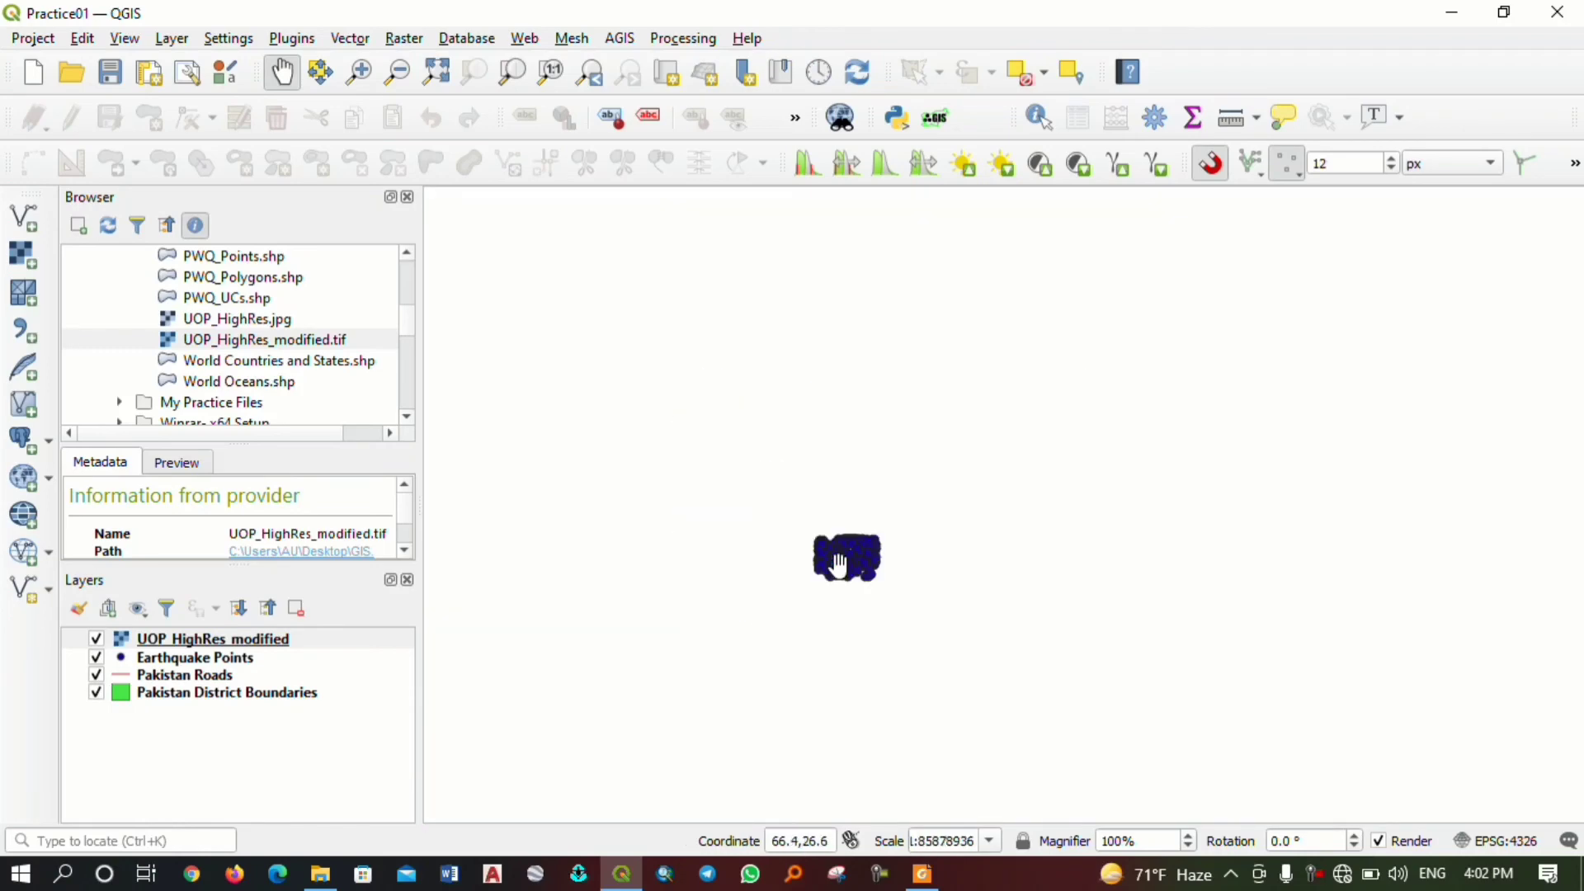
{"action": "scroll", "coordinate": [838, 564], "scroll_direction": "up", "scroll_amount": 3}
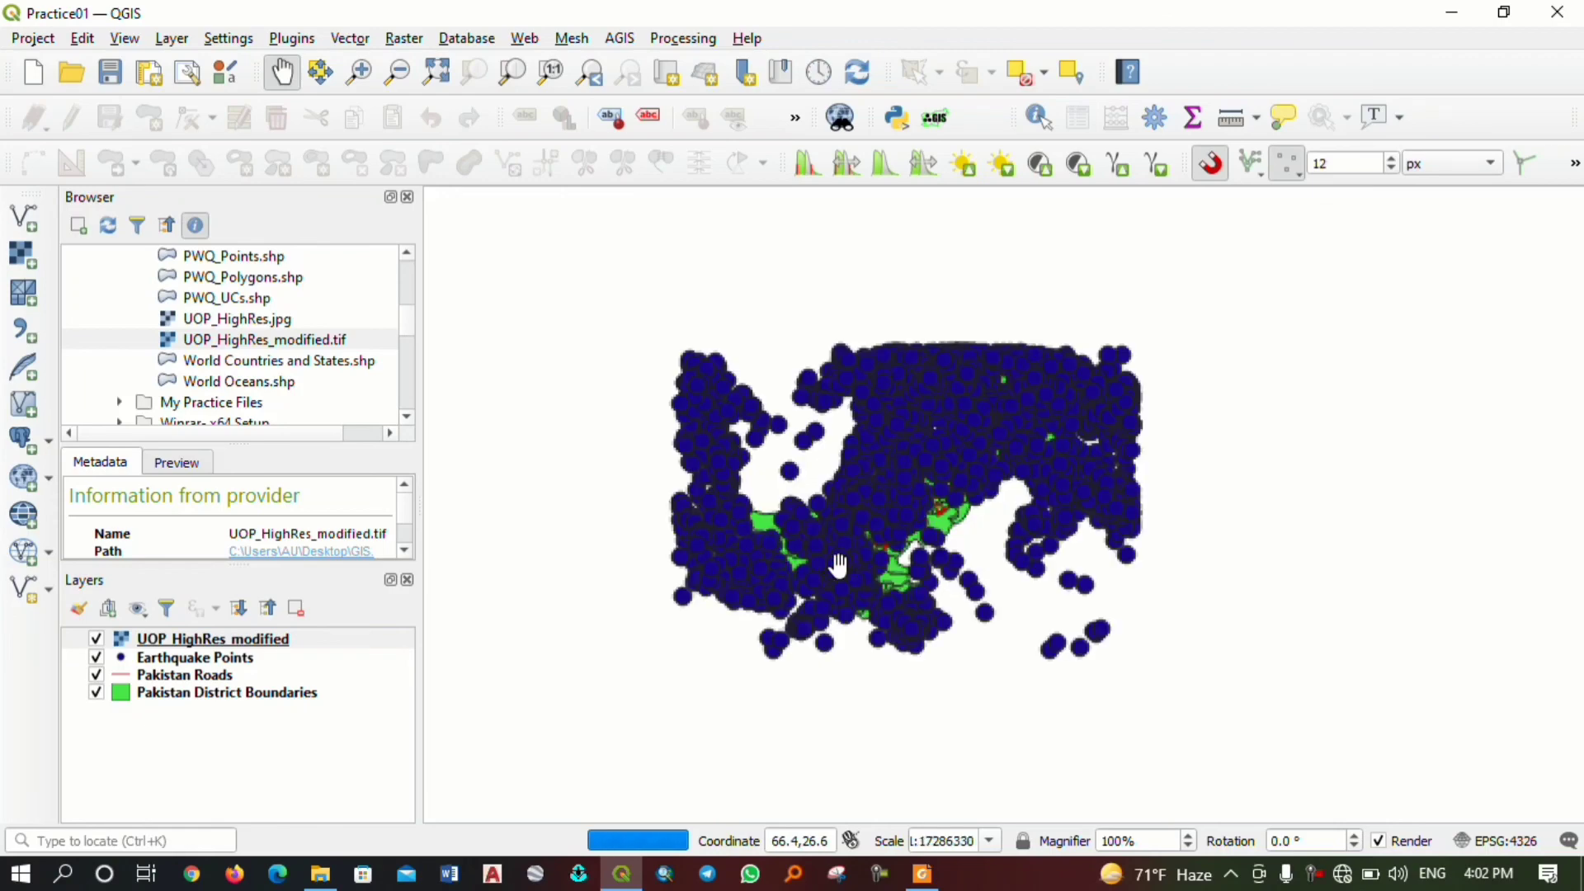
Zoom the map to the full extent of all layers, and to the extent of the UOP_HighRes_modified layer.
{"action": "left_click", "coordinate": [431, 83]}
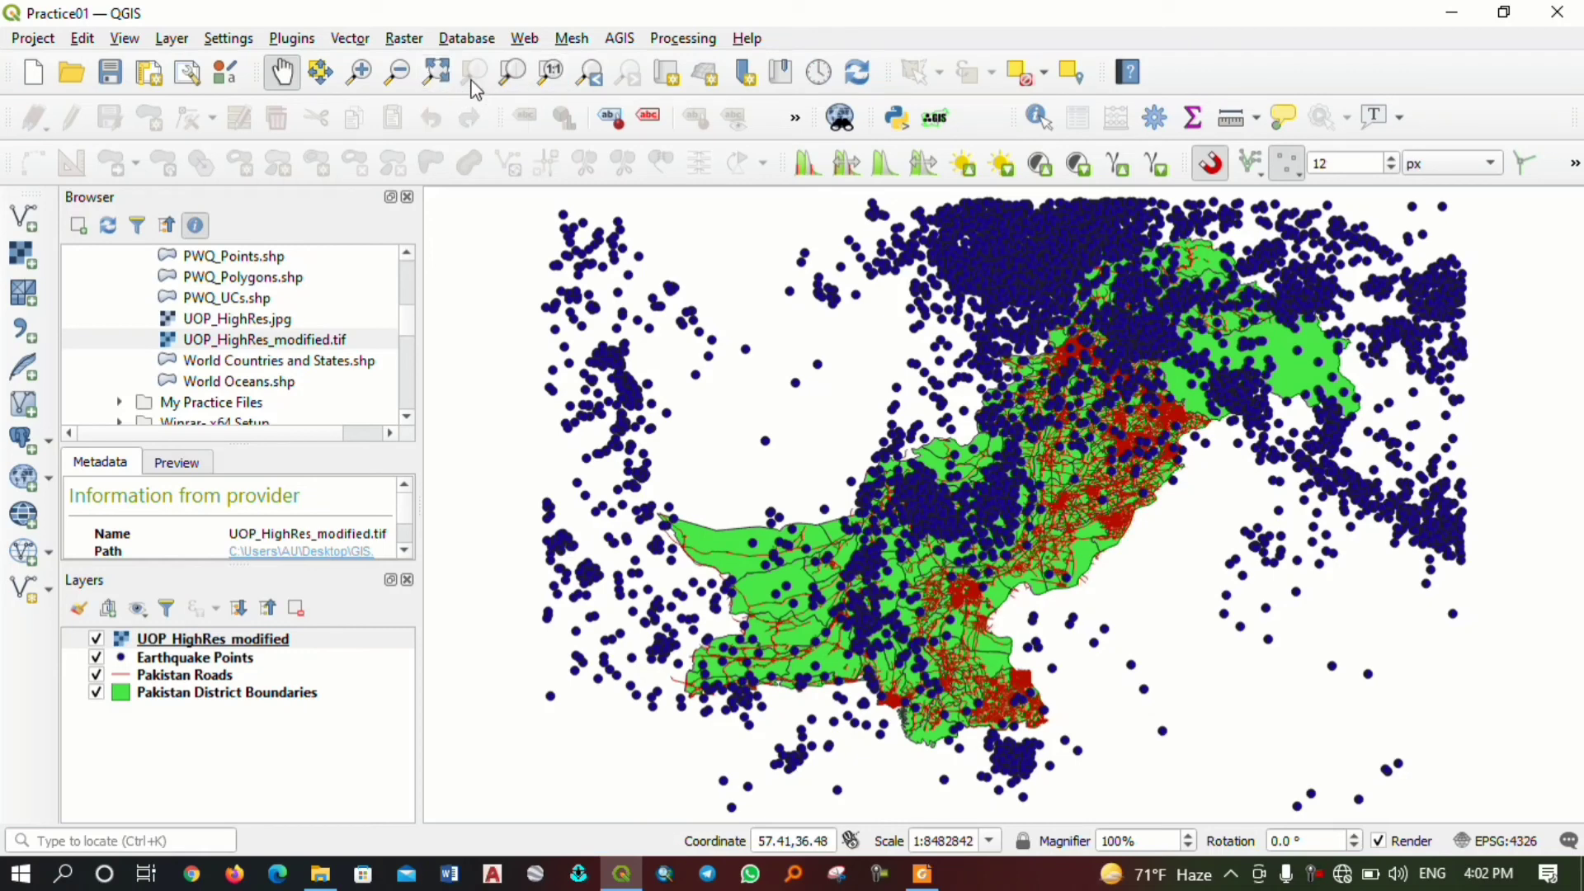
{"action": "left_click", "coordinate": [512, 76]}
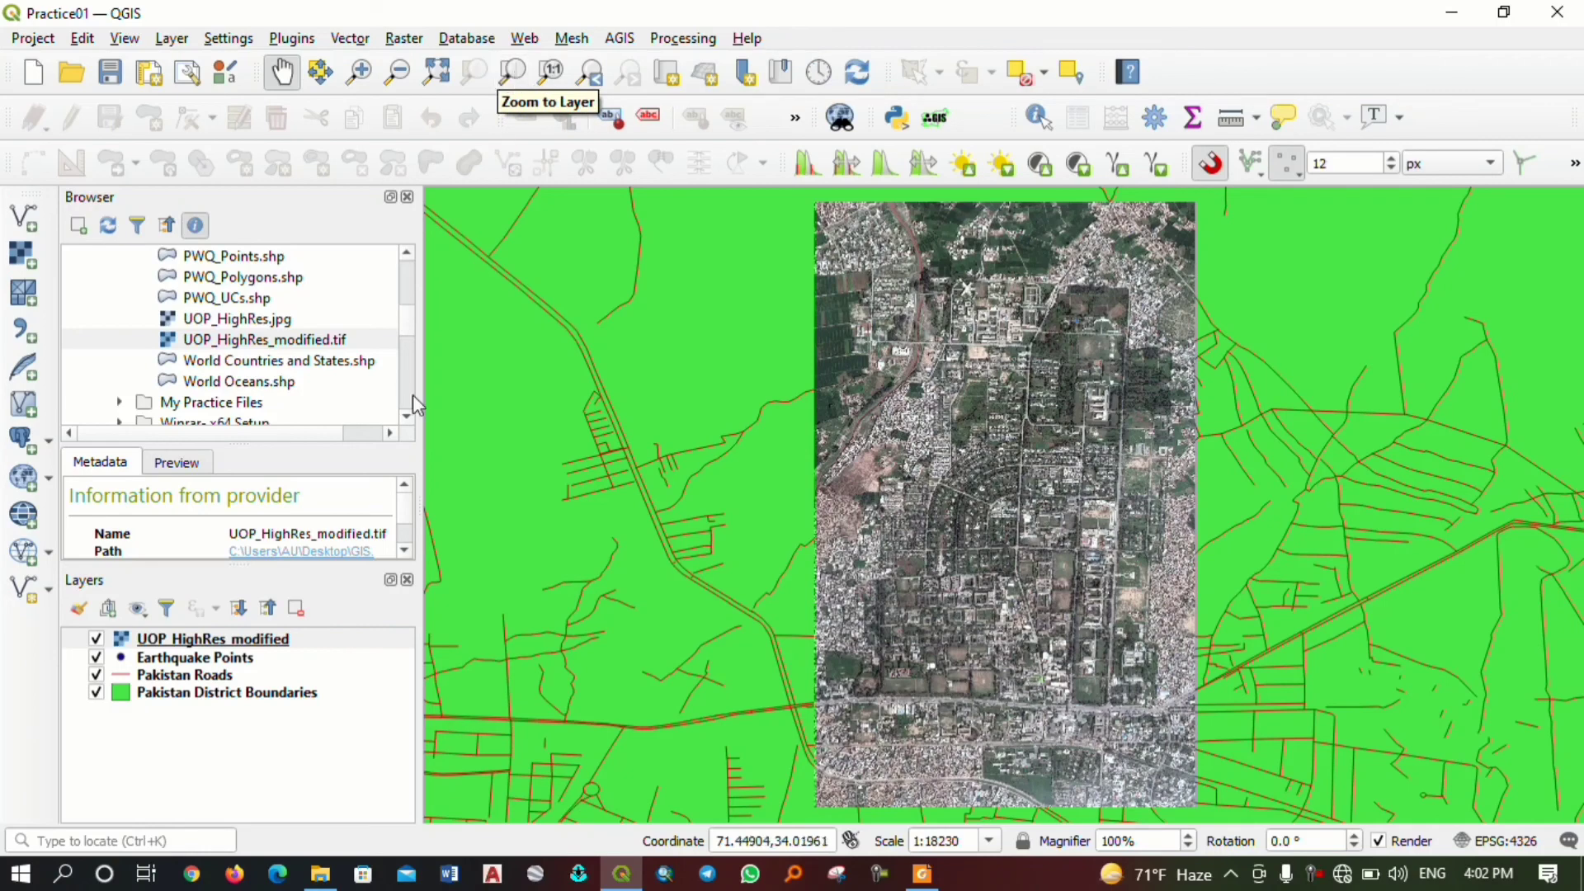
Zoom the map to the extent of the Pakistan District Boundaries layer.
{"action": "right_click", "coordinate": [199, 678]}
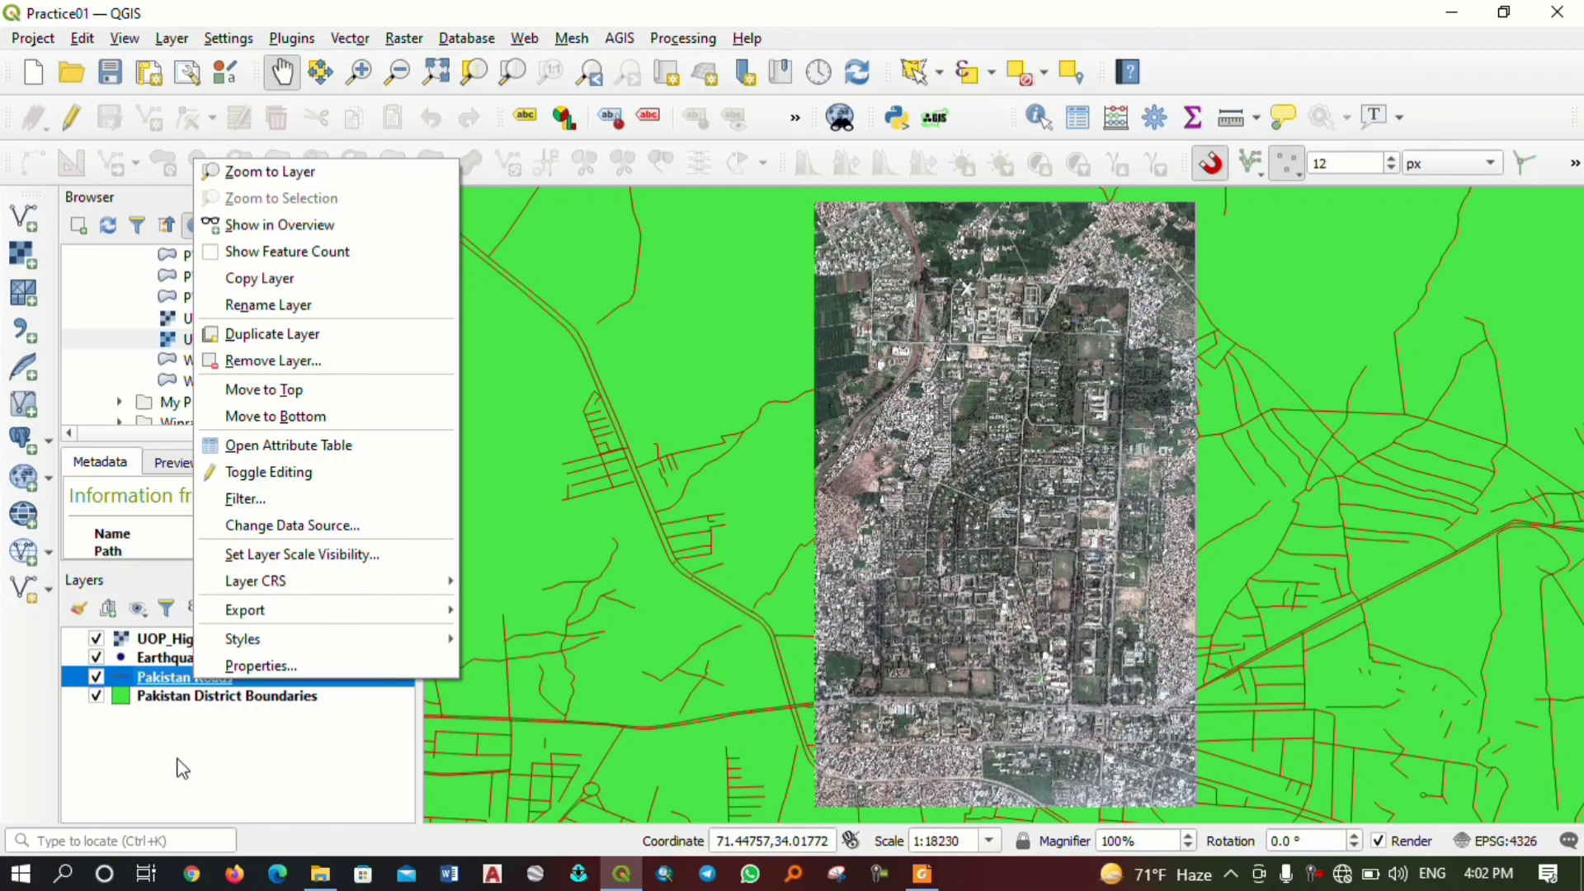
{"action": "left_click", "coordinate": [194, 746]}
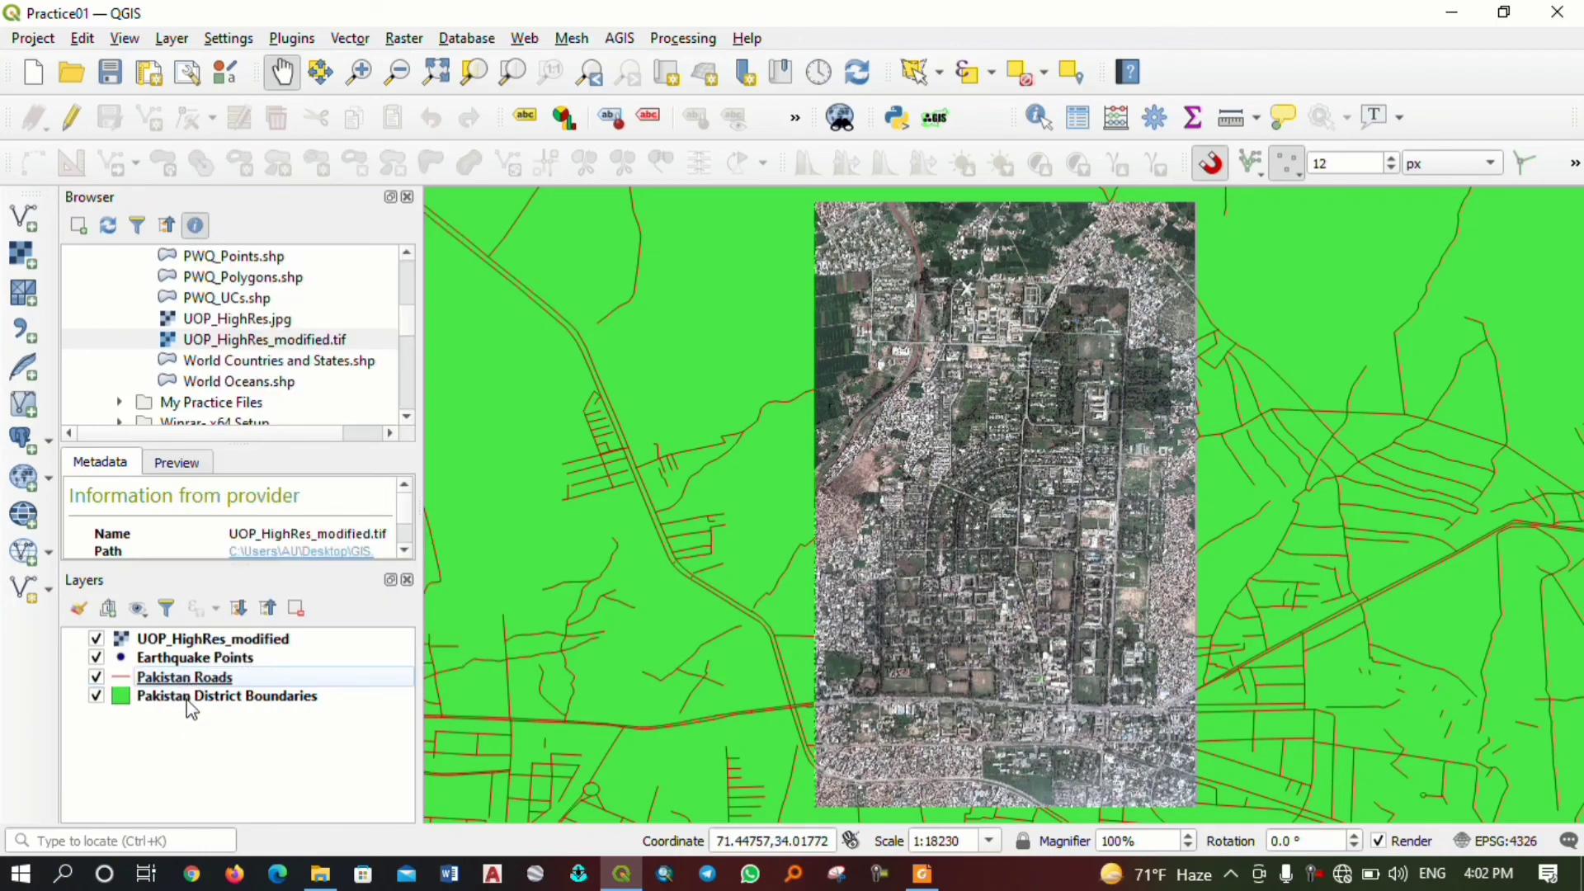
{"action": "right_click", "coordinate": [189, 699]}
{"action": "left_click", "coordinate": [266, 221]}
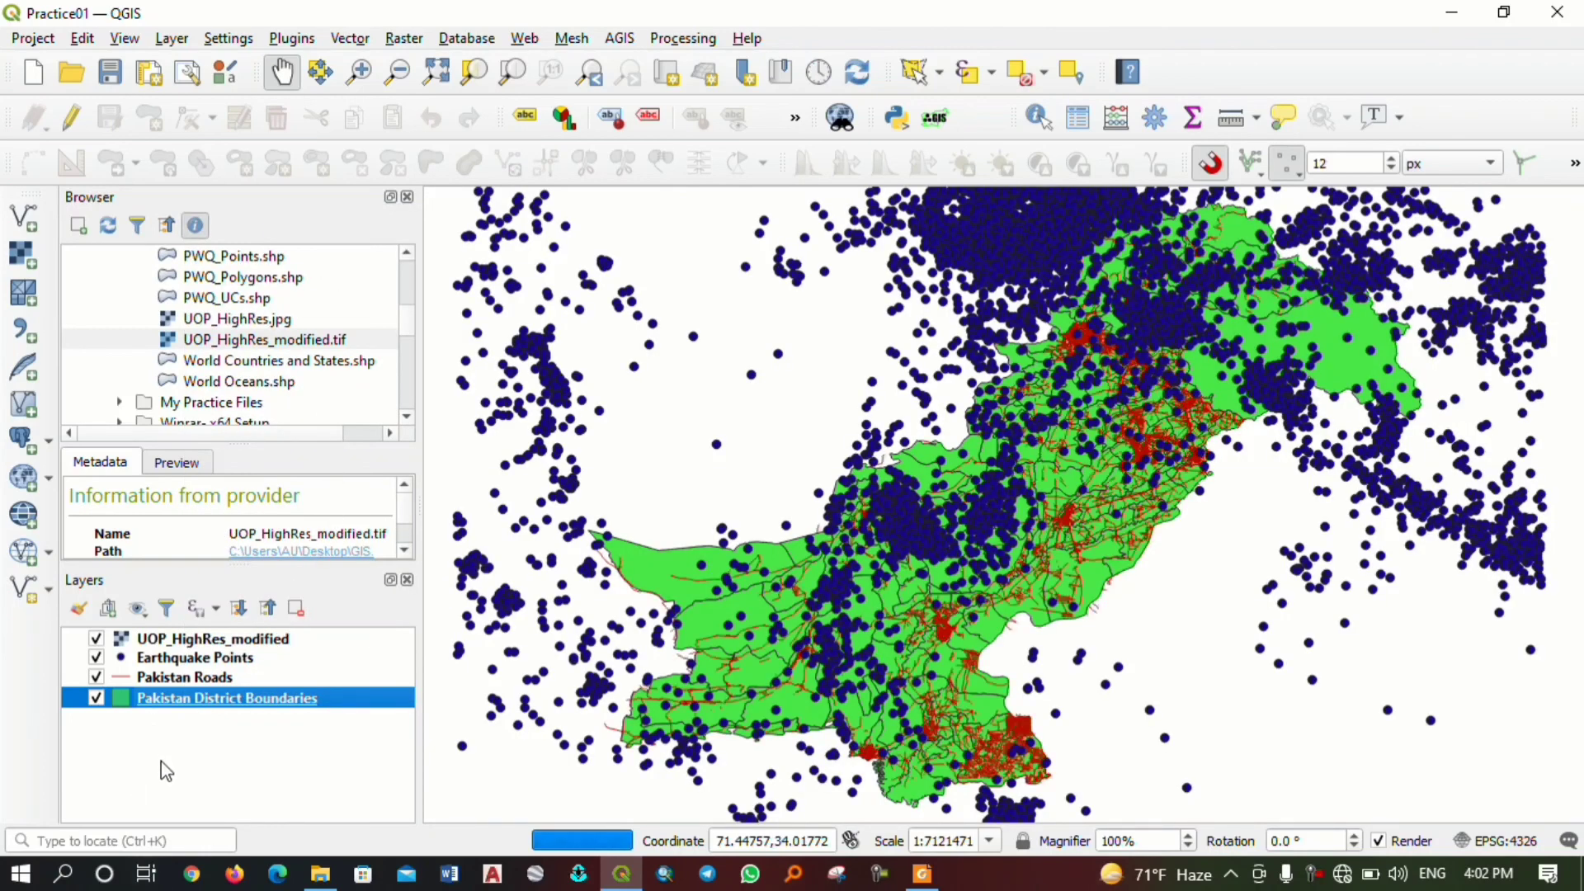
Make UOP_HighRes_modified the active layer and zoom the map to its extent.
{"action": "left_click", "coordinate": [164, 646]}
{"action": "right_click", "coordinate": [164, 643]}
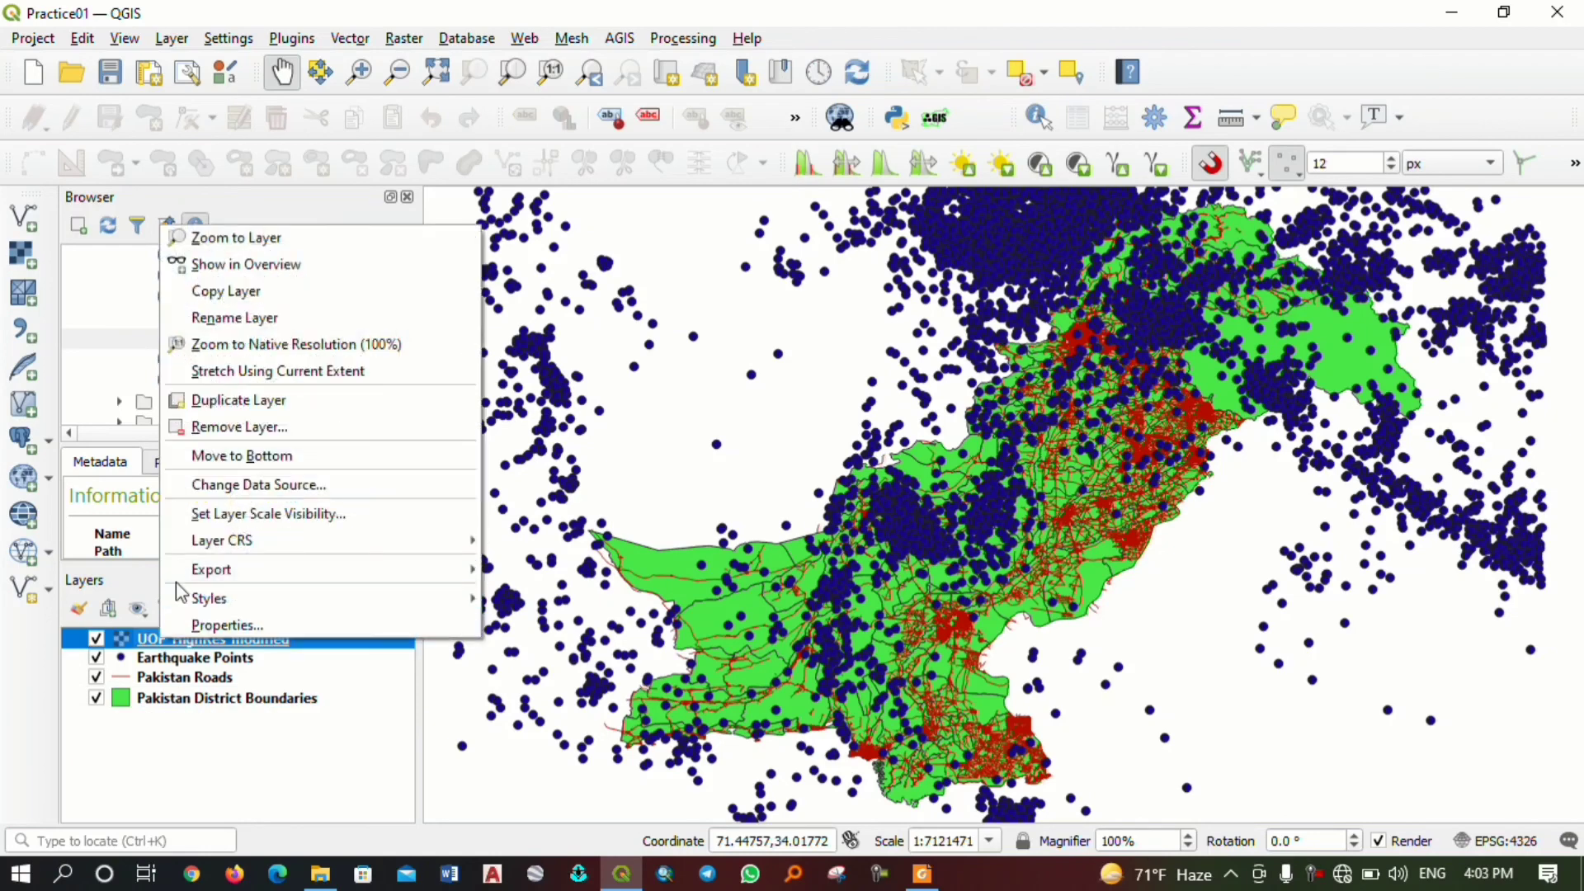
{"action": "left_click", "coordinate": [229, 848]}
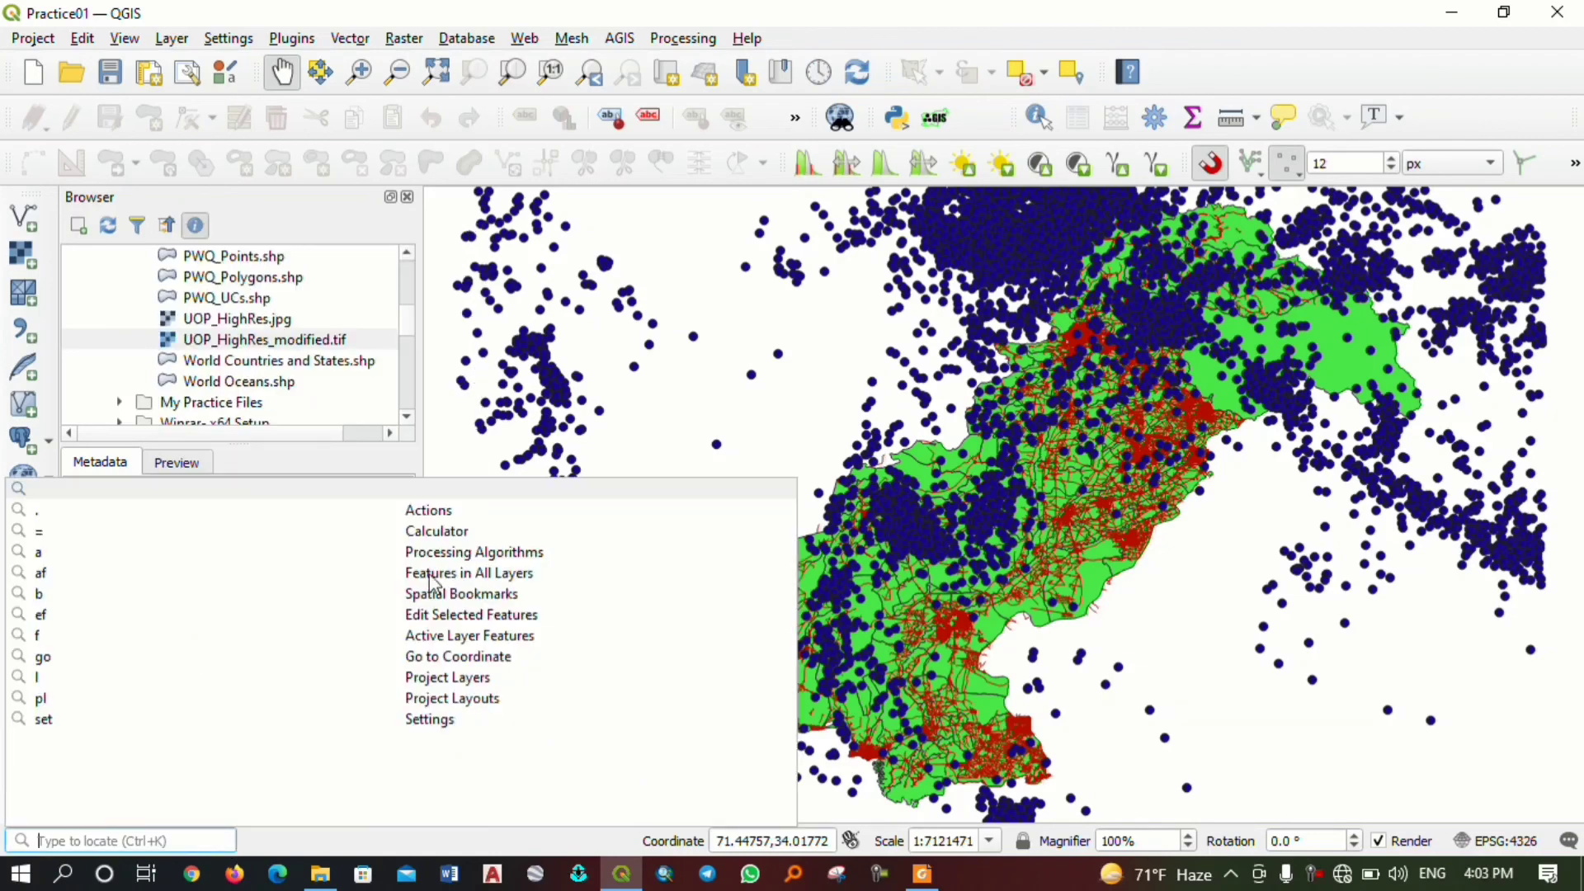
{"action": "left_click", "coordinate": [462, 470]}
{"action": "left_click", "coordinate": [232, 645]}
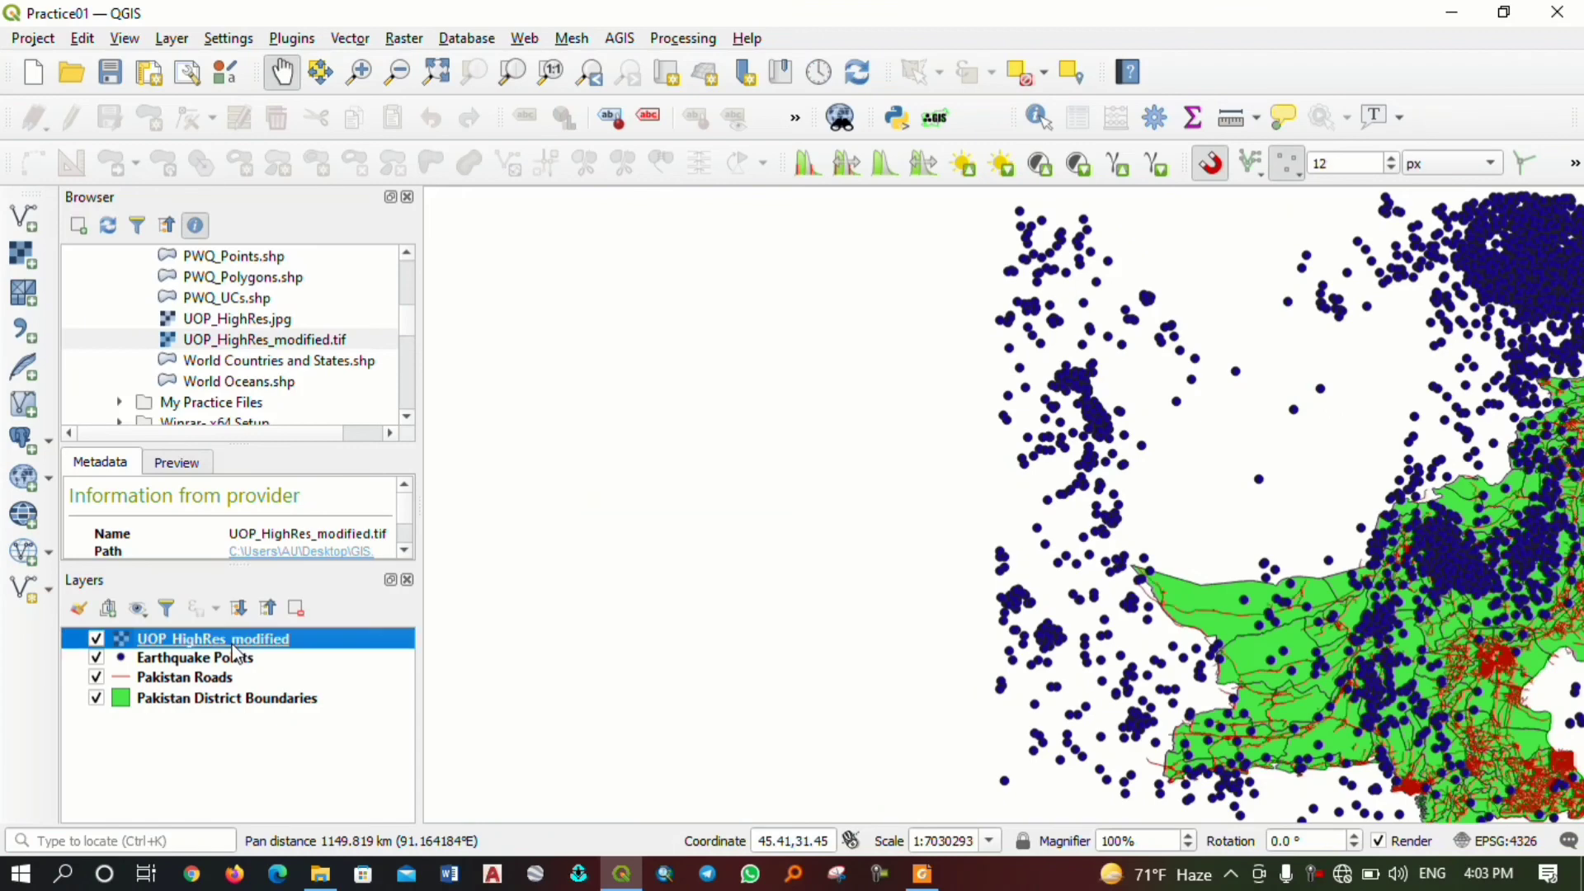
{"action": "left_click", "coordinate": [512, 74]}
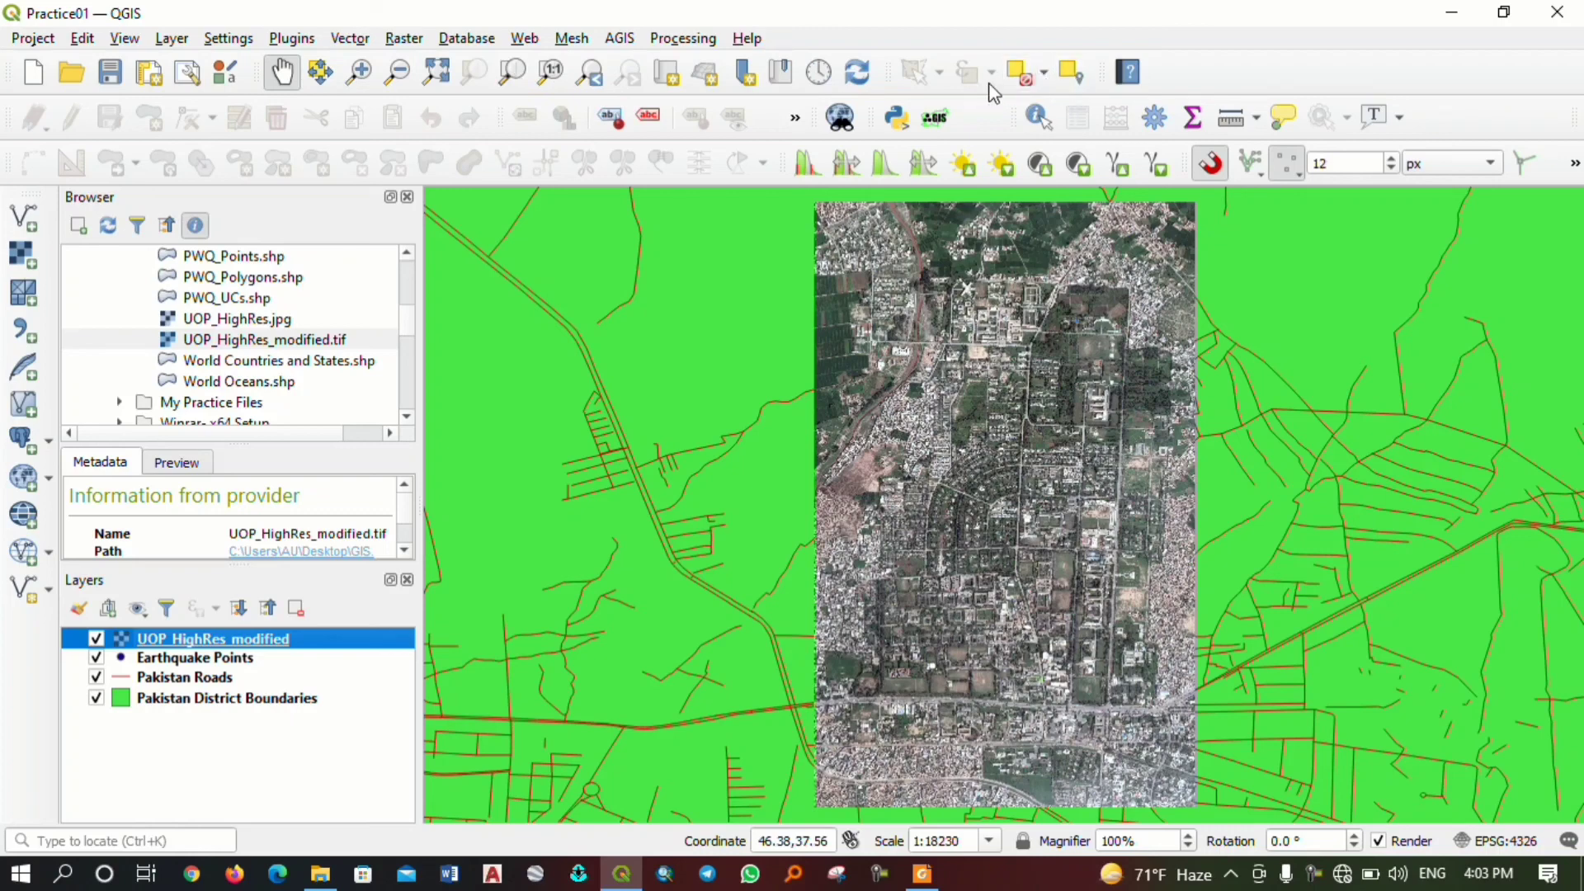
{"action": "left_click", "coordinate": [1043, 73]}
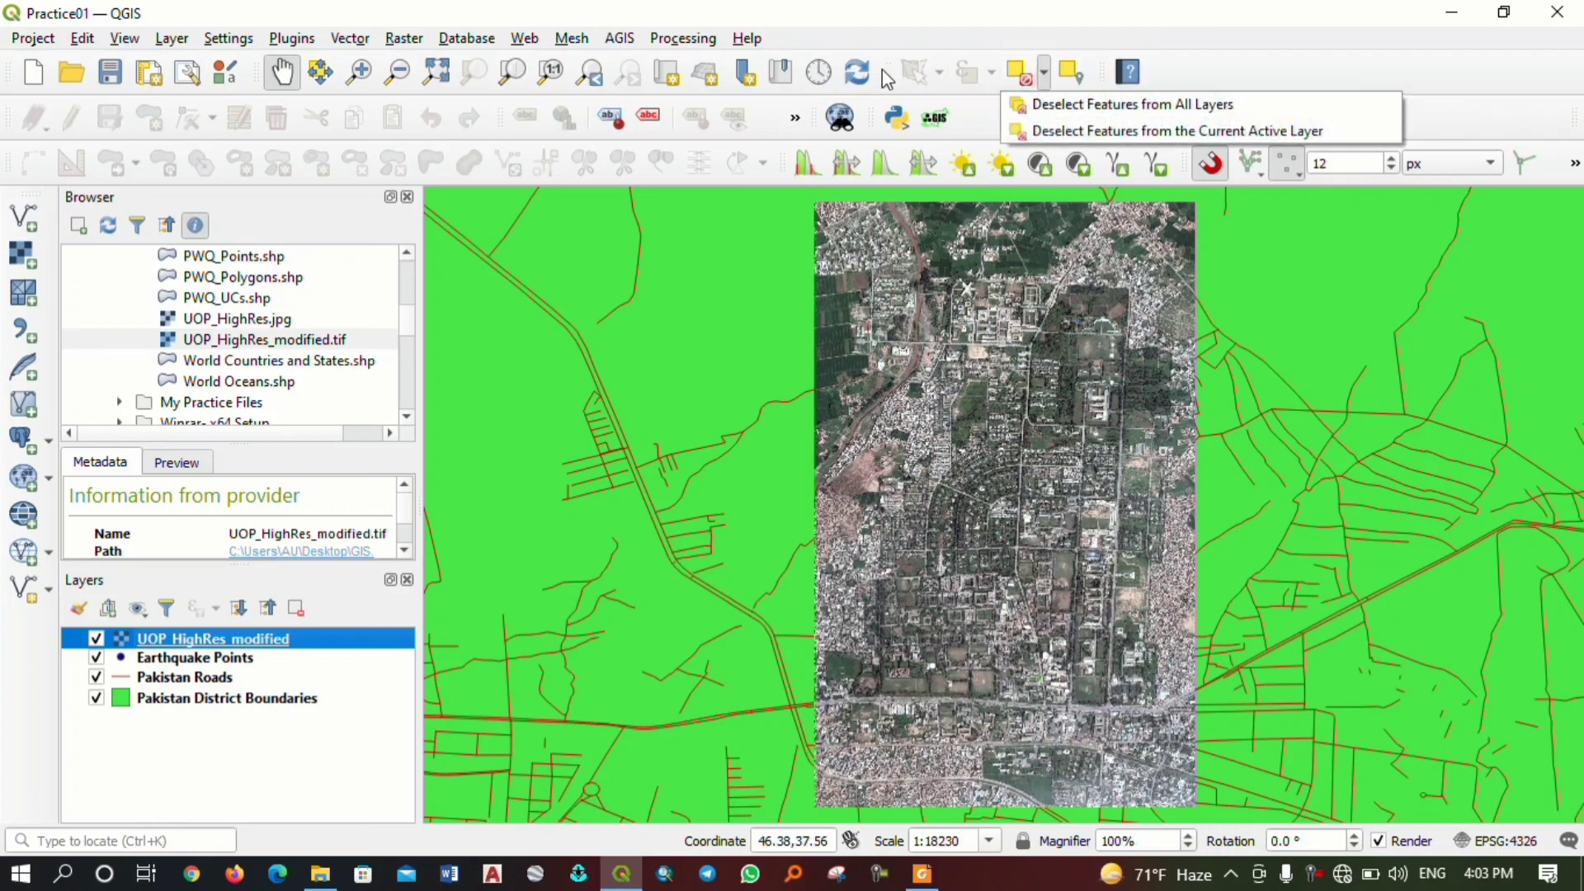
{"action": "left_click", "coordinate": [908, 77]}
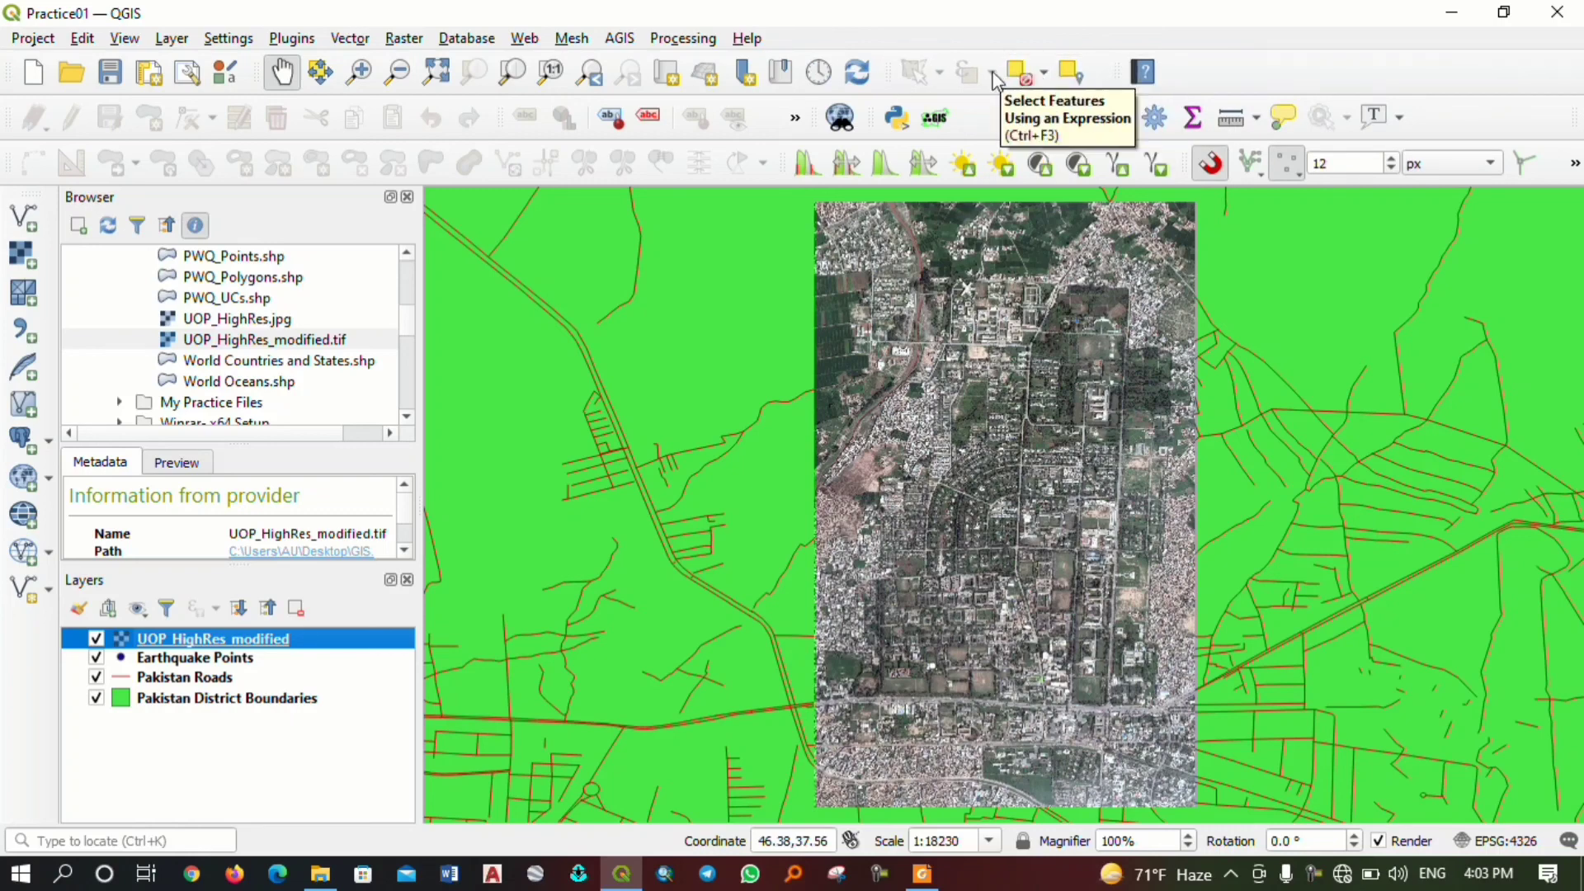
{"action": "left_click", "coordinate": [733, 295]}
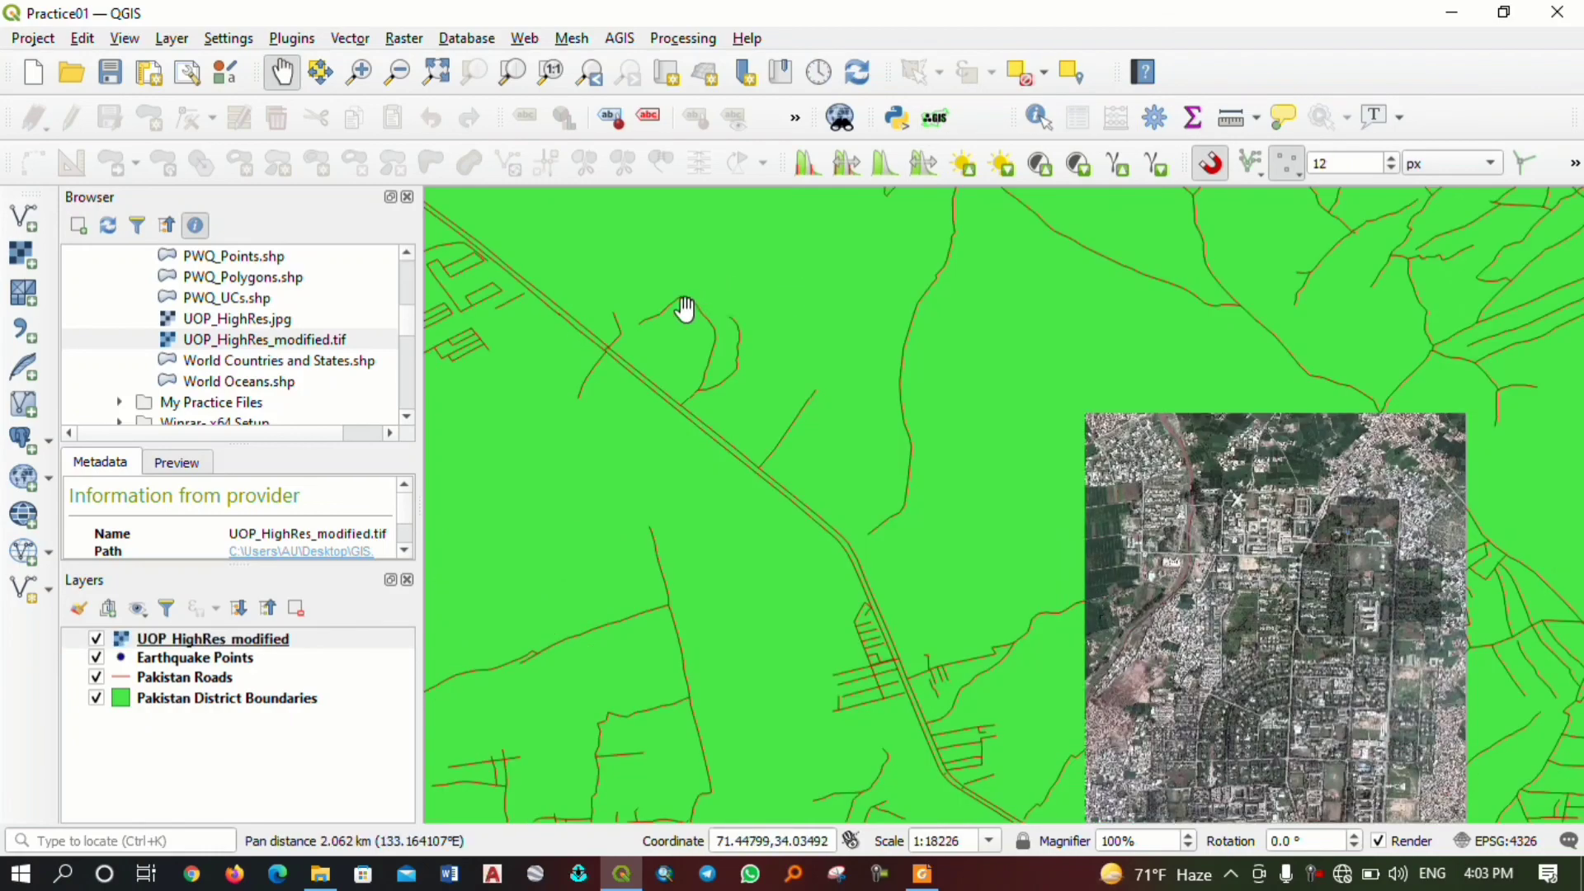
On the Pakistan District Boundaries layer, select the large polygon in the northeast with the Select Feature(s) tool.
{"action": "left_click", "coordinate": [178, 659]}
{"action": "left_click", "coordinate": [193, 692]}
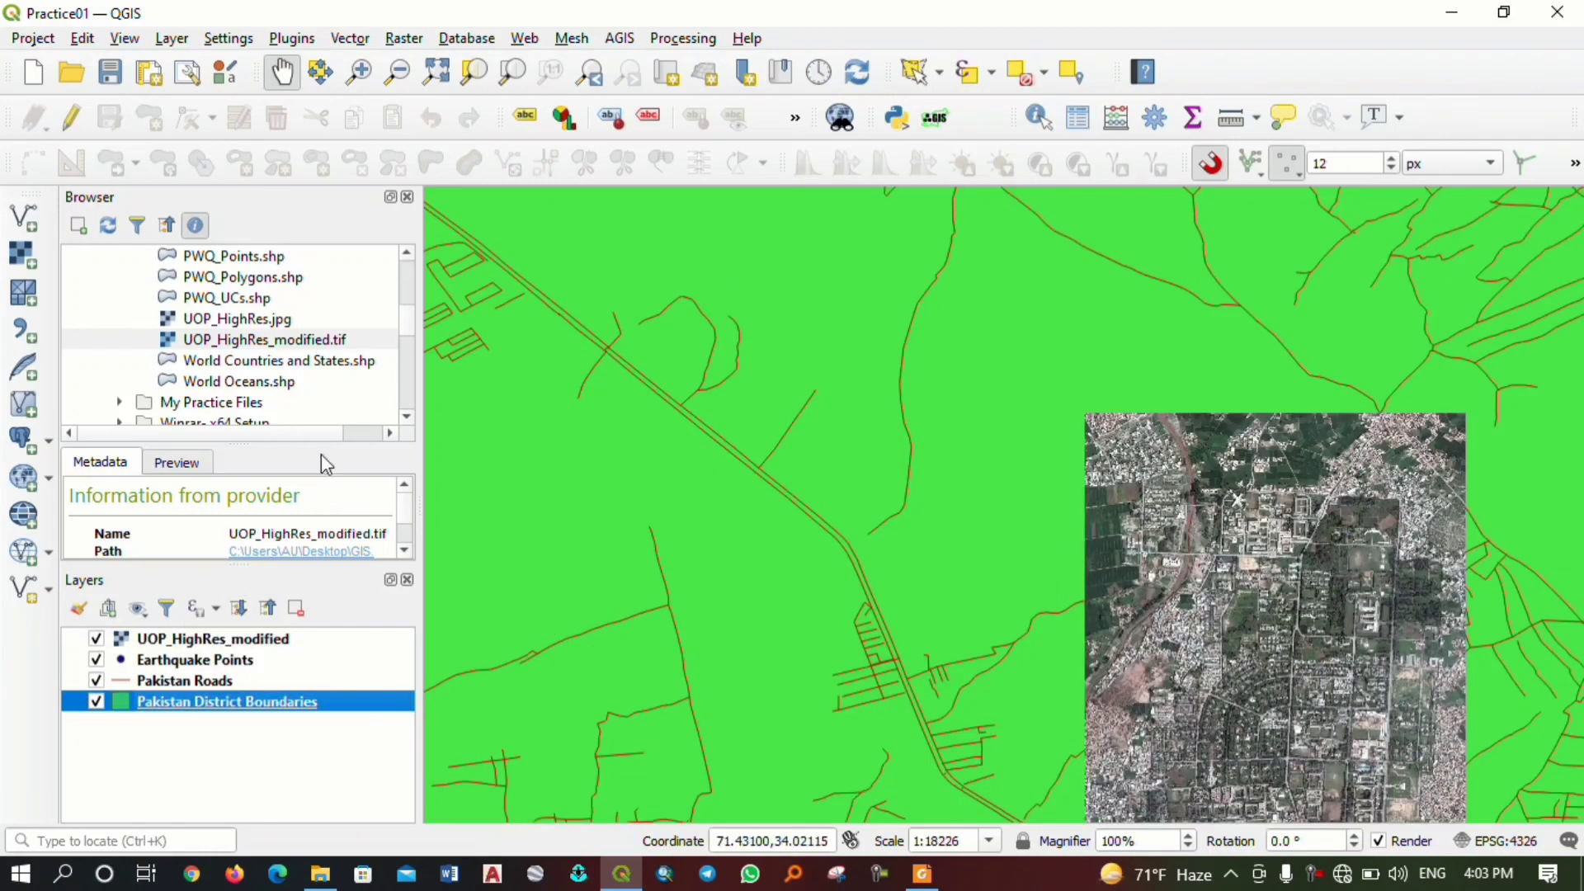
{"action": "scroll", "coordinate": [973, 343], "scroll_direction": "down", "scroll_amount": 4}
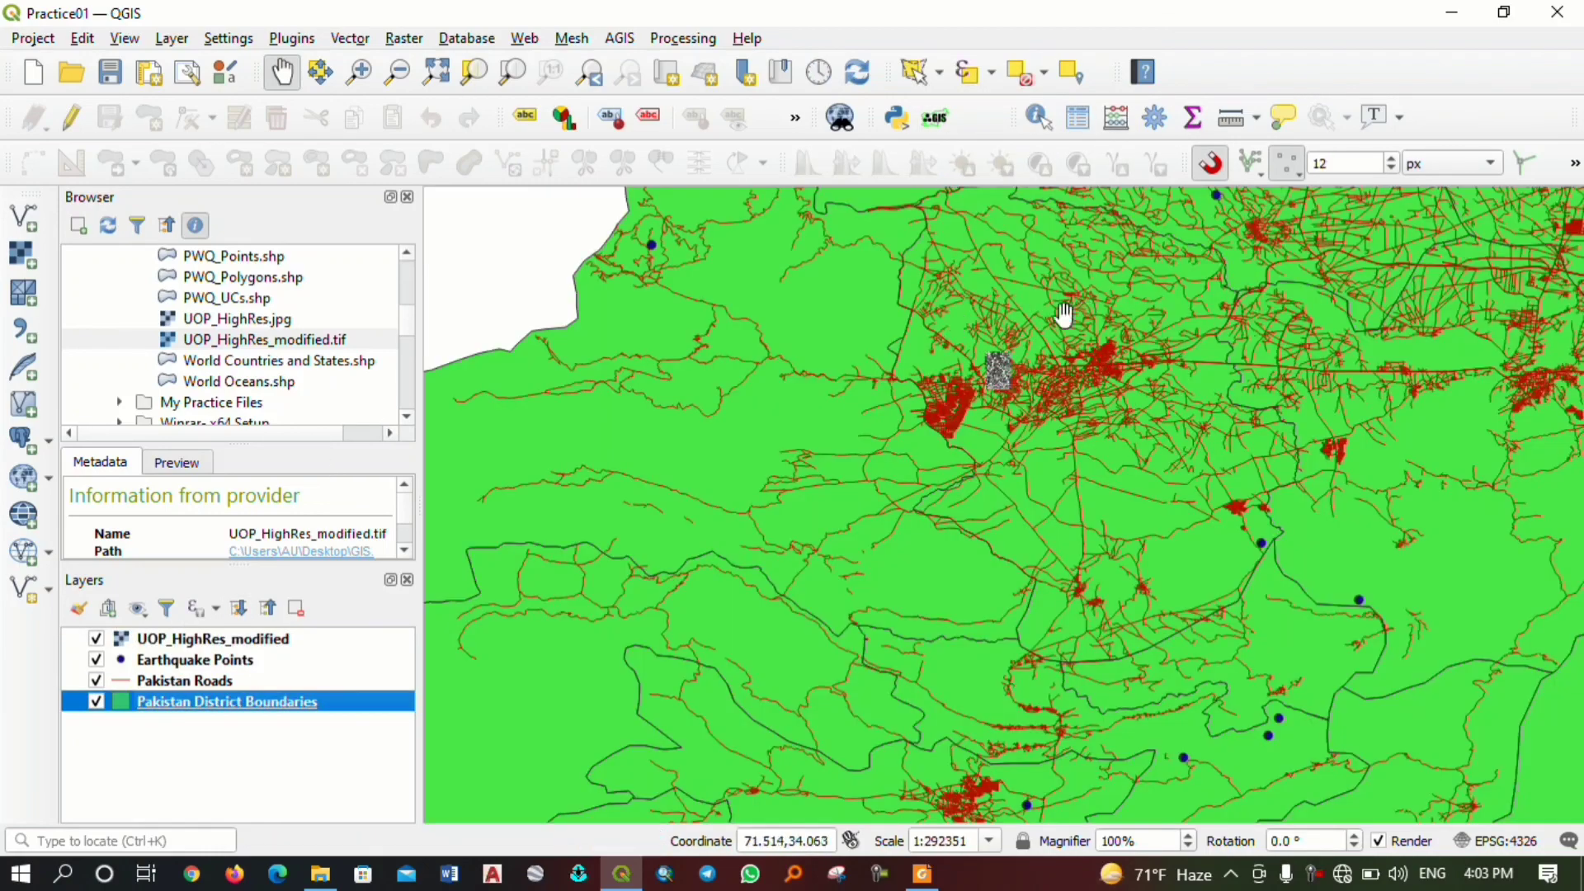
{"action": "left_click", "coordinate": [939, 73]}
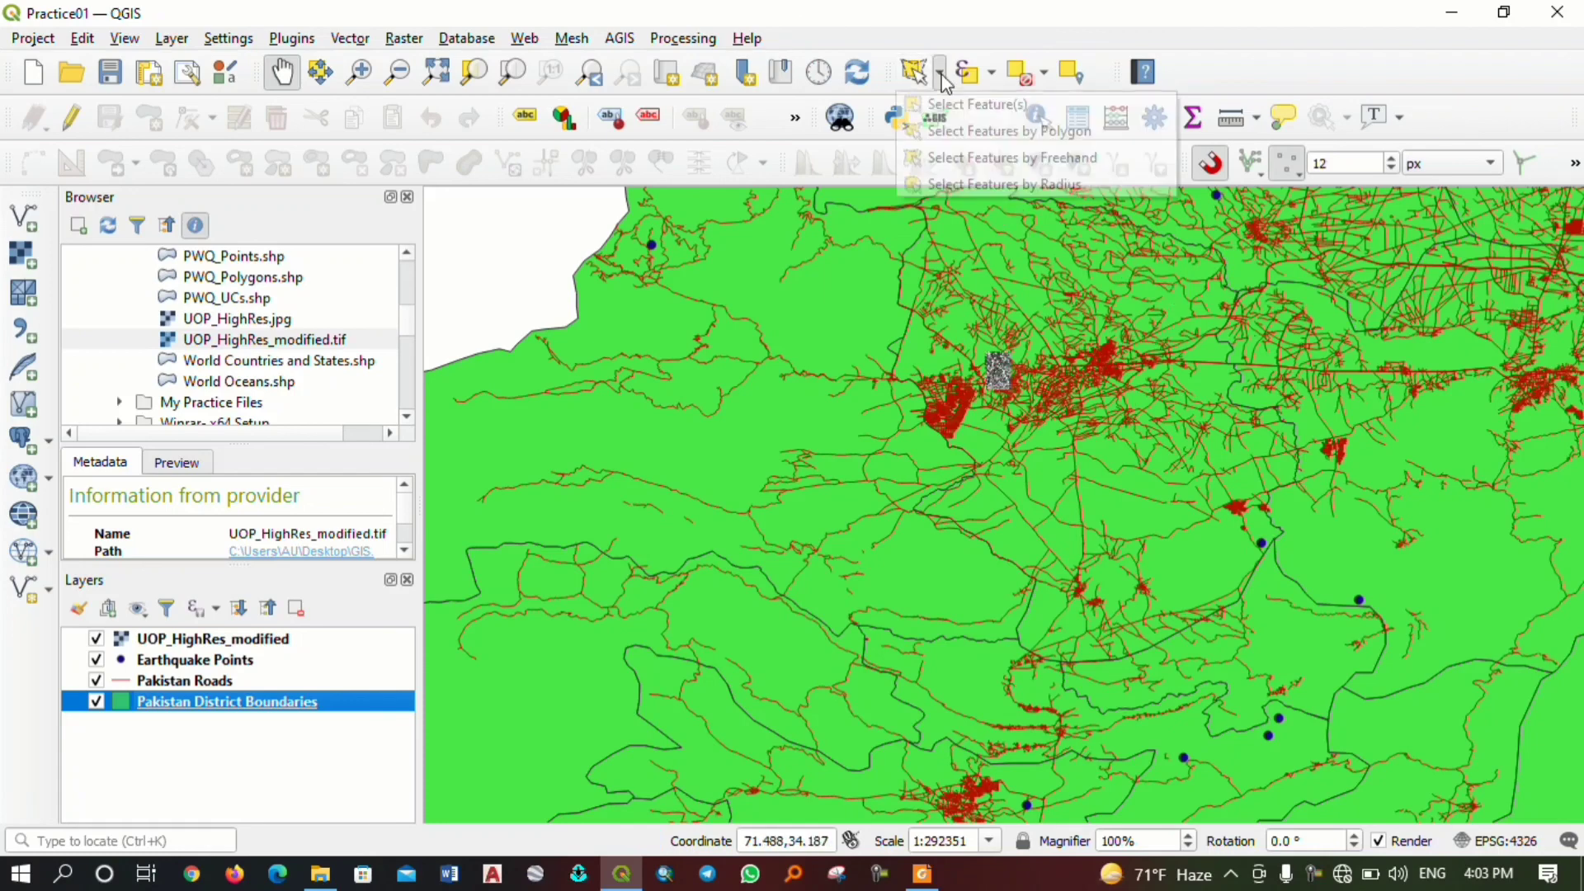
{"action": "left_click", "coordinate": [968, 105]}
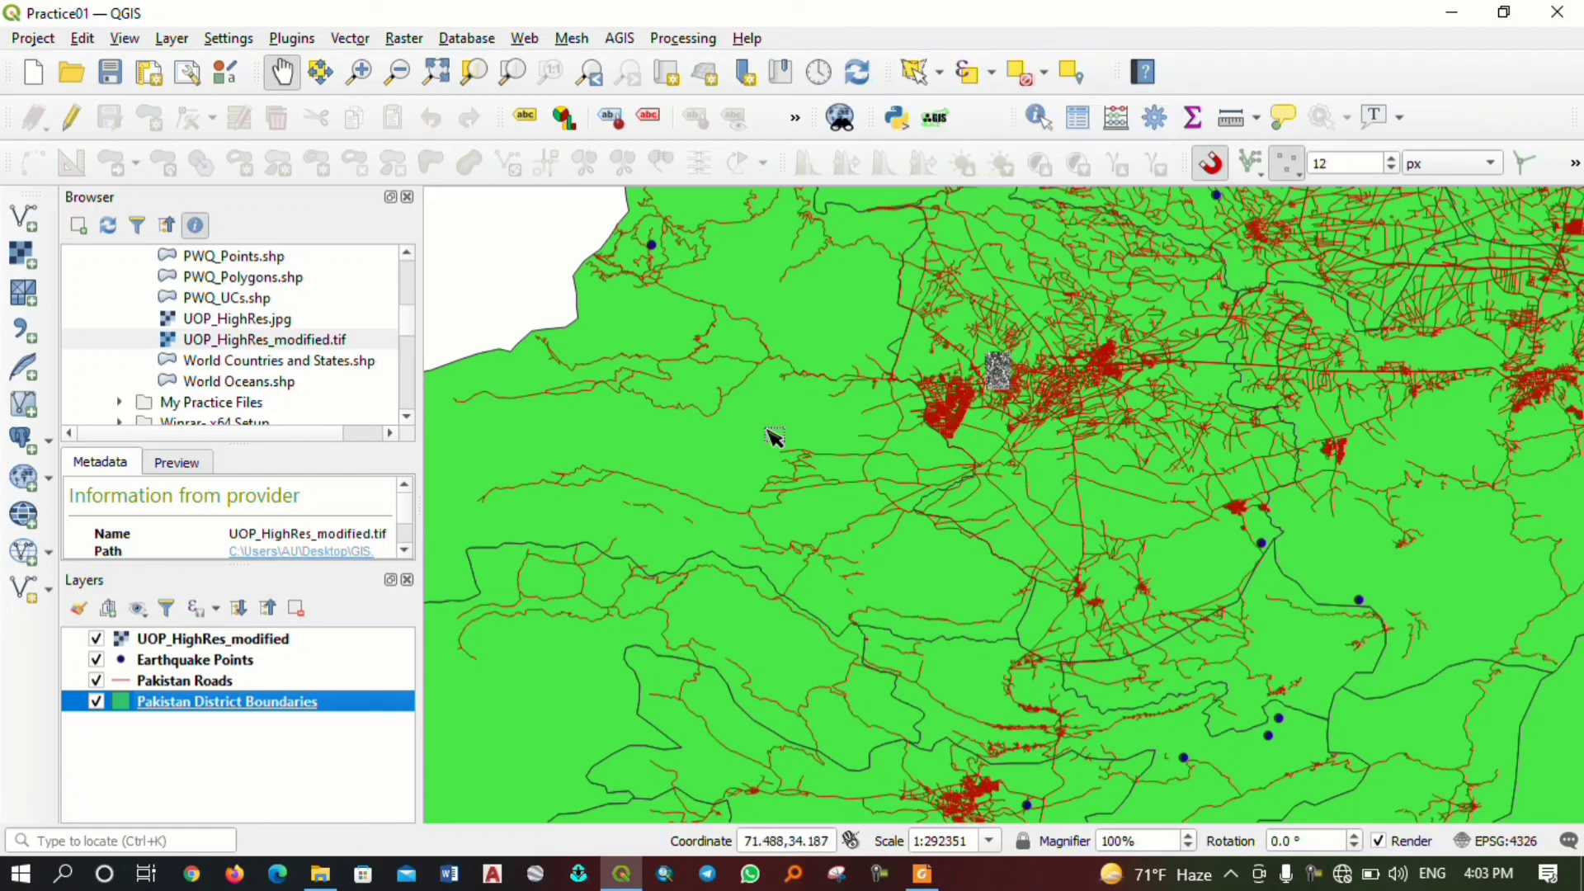
{"action": "scroll", "coordinate": [1028, 434], "scroll_direction": "down", "scroll_amount": 3}
{"action": "left_click", "coordinate": [1297, 529]}
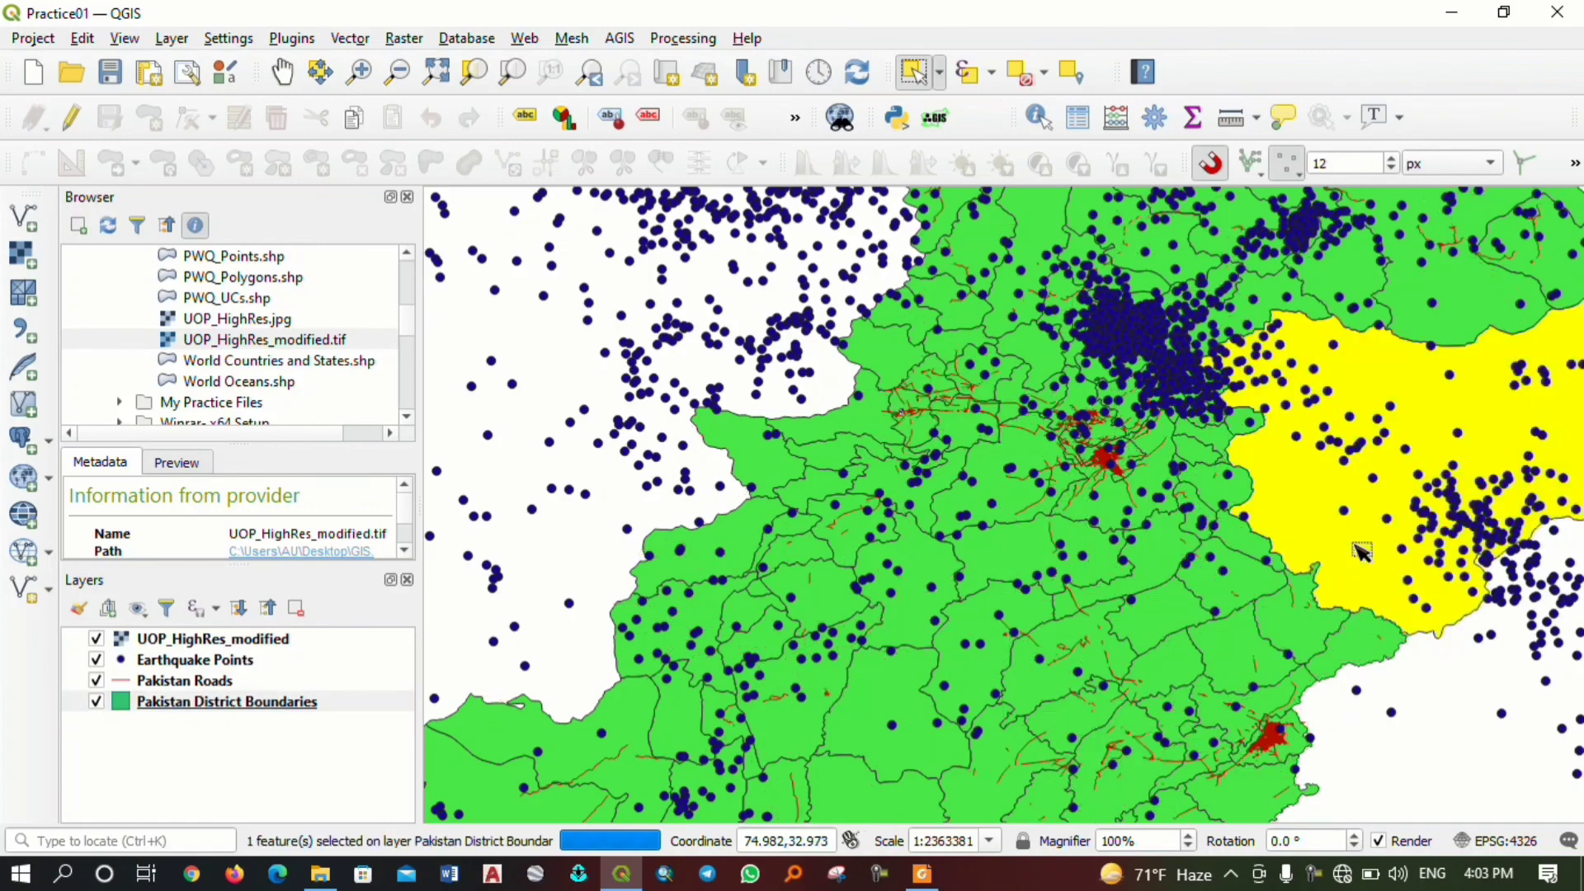
Zoom the map to the selected northeastern polygon from a far zoomed-out view.
{"action": "left_click_drag", "start_coordinate": [1395, 516], "coordinate": [956, 509]}
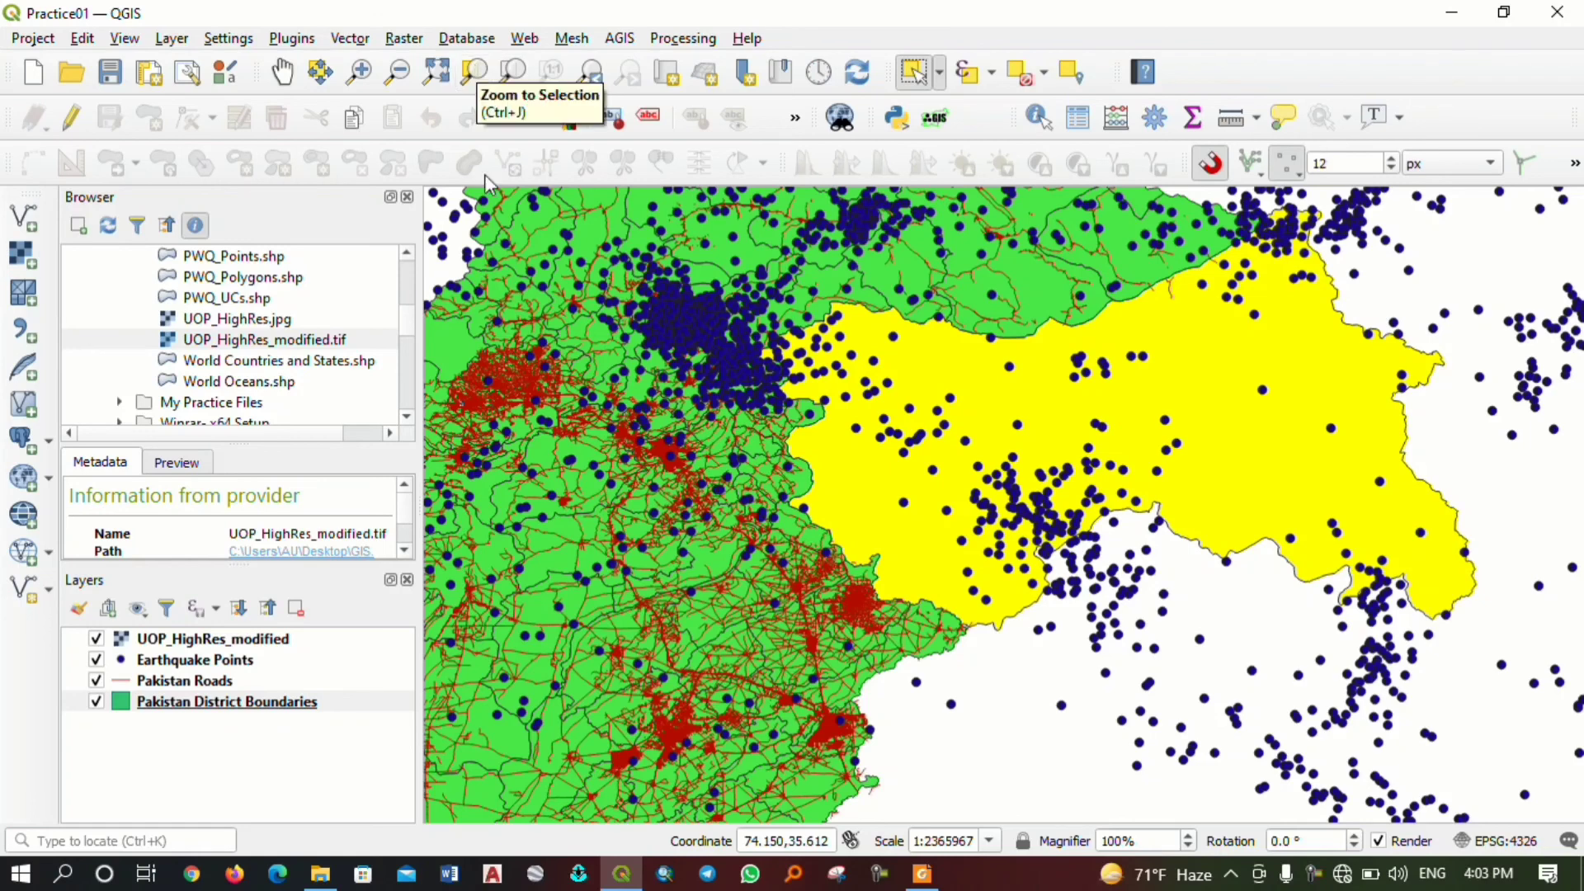
{"action": "scroll", "coordinate": [521, 330], "scroll_direction": "down", "scroll_amount": 5}
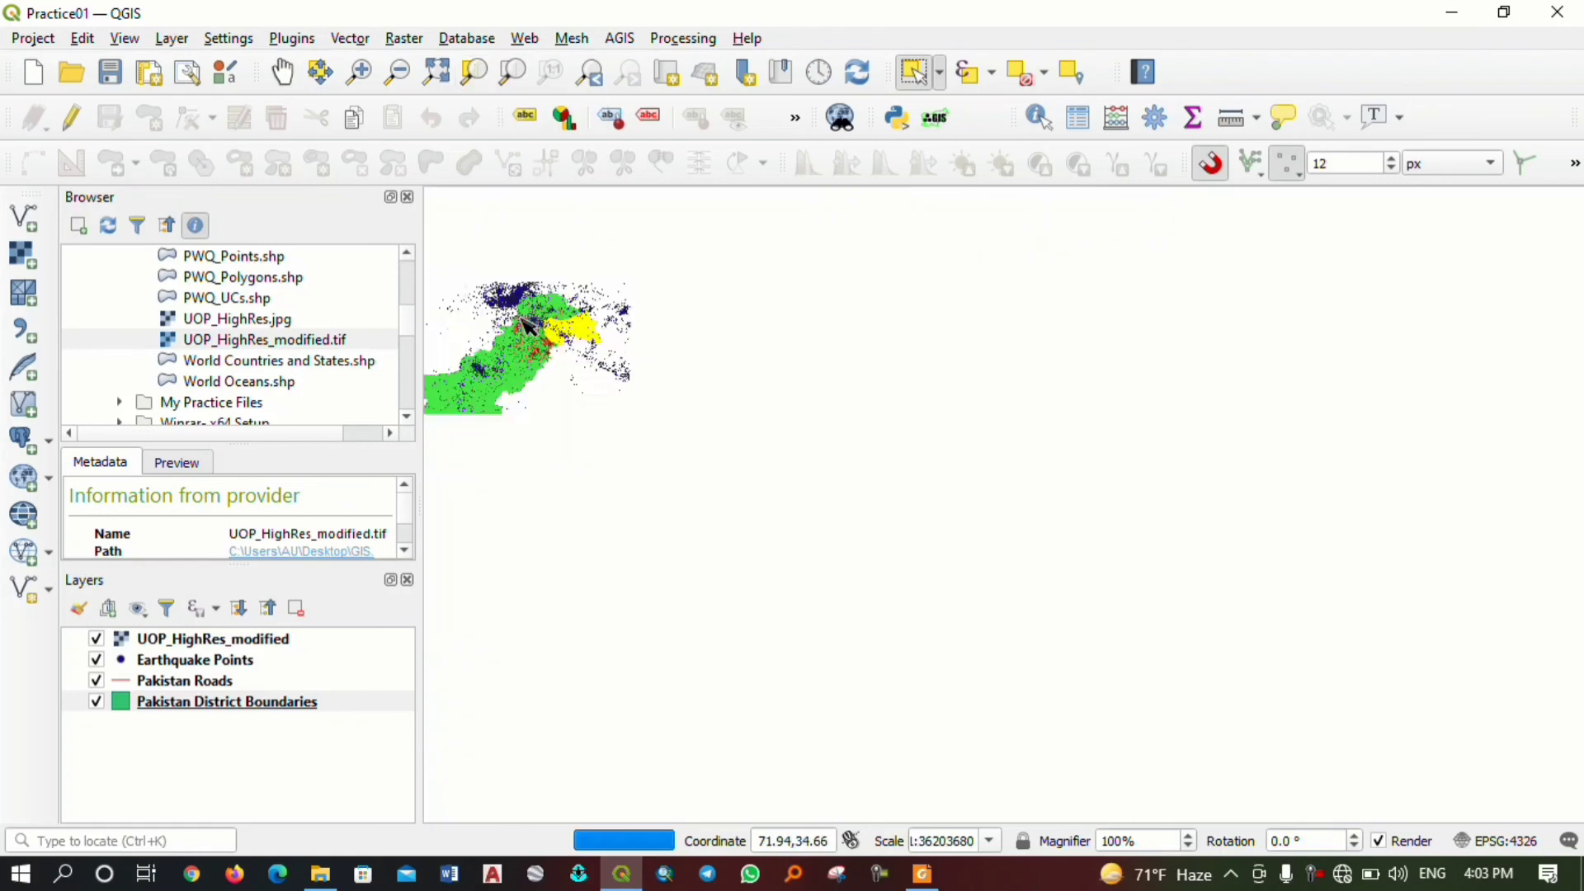
{"action": "left_click", "coordinate": [485, 84]}
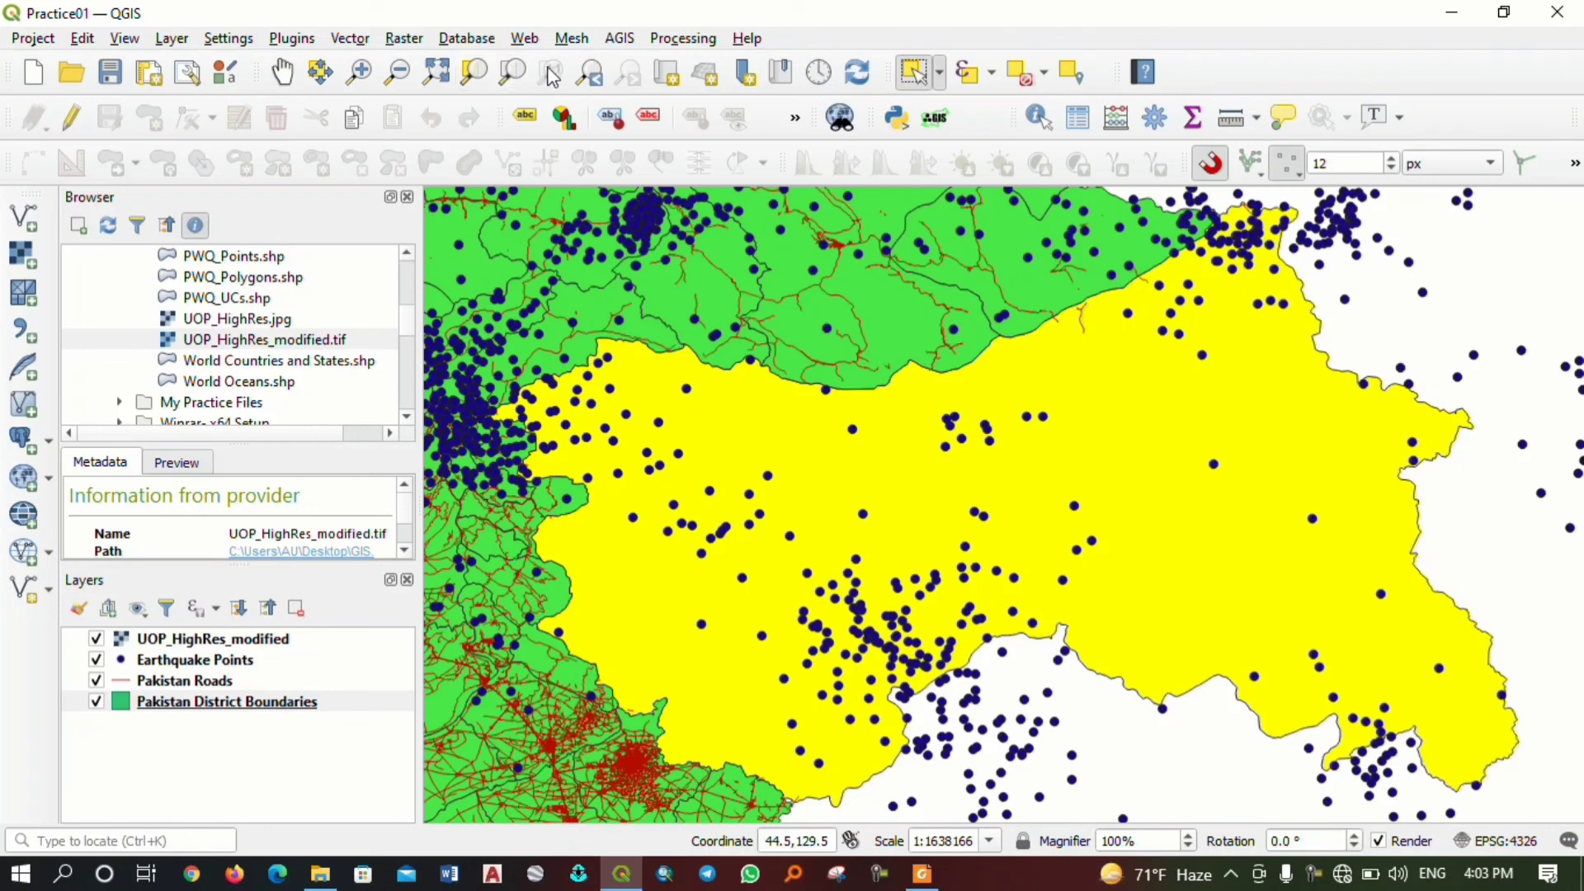
Switch between the previous and next map extents with Zoom Last and Zoom Next, ending on the selected polygon.
{"action": "left_click", "coordinate": [595, 83]}
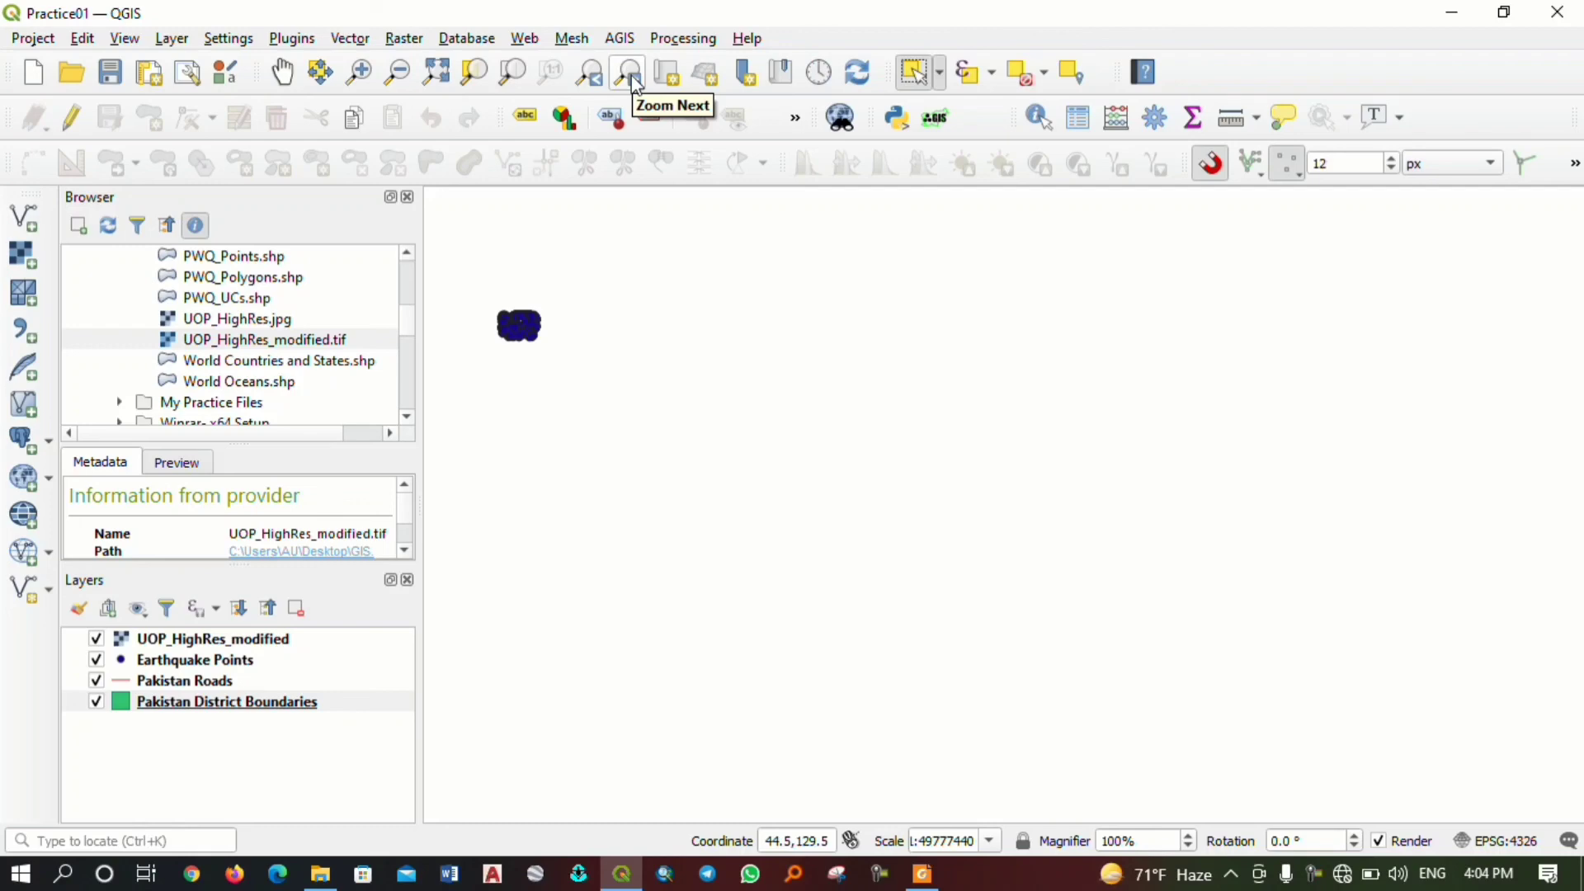
{"action": "left_click", "coordinate": [631, 76]}
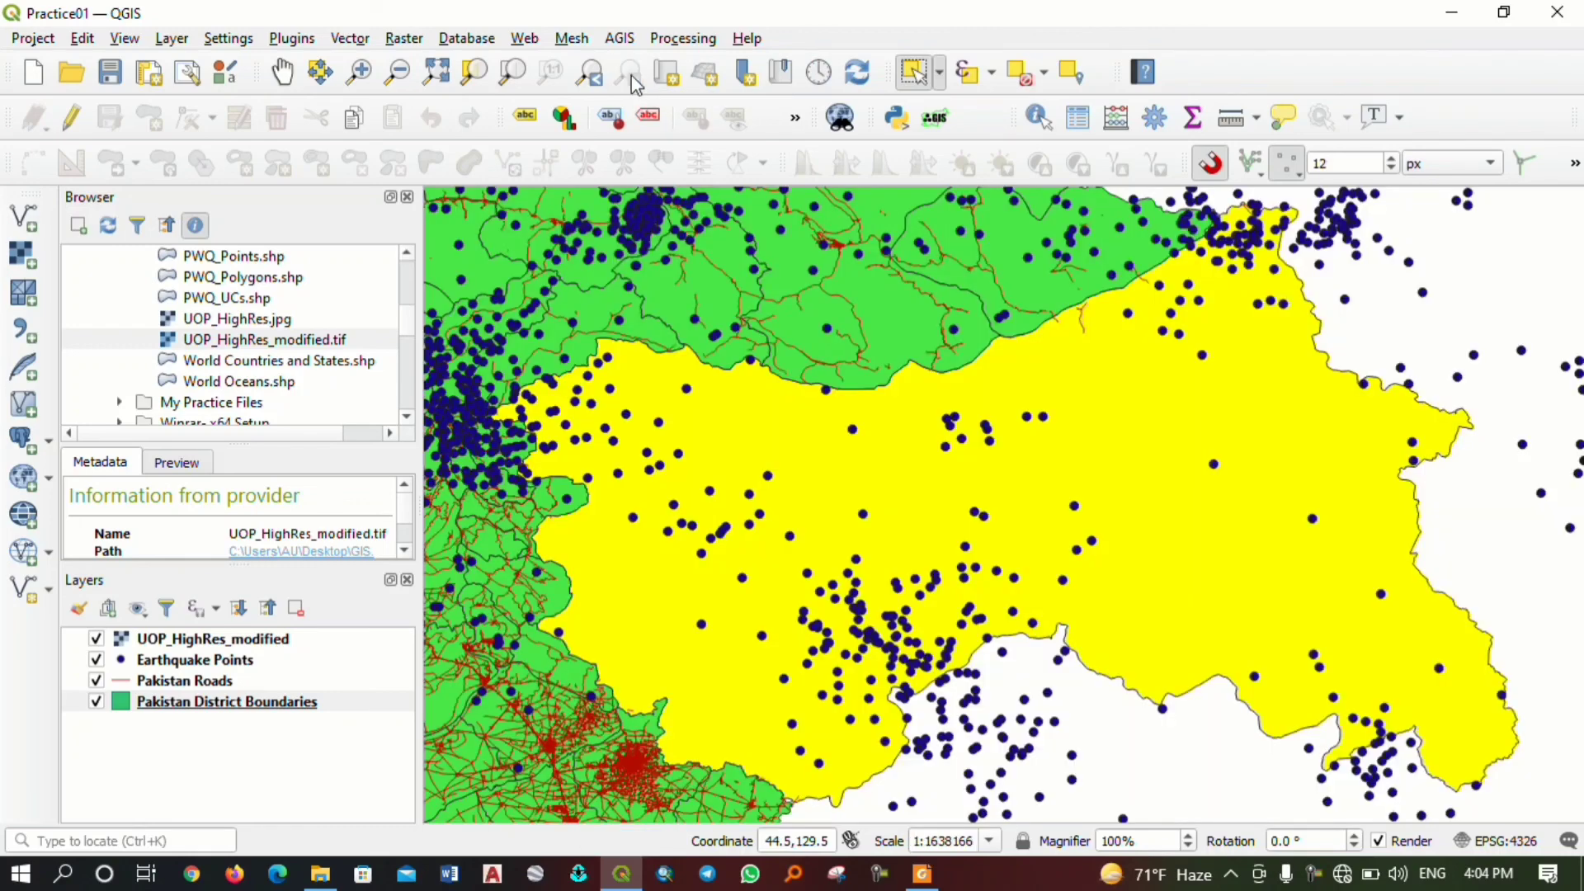
{"action": "left_click", "coordinate": [554, 74]}
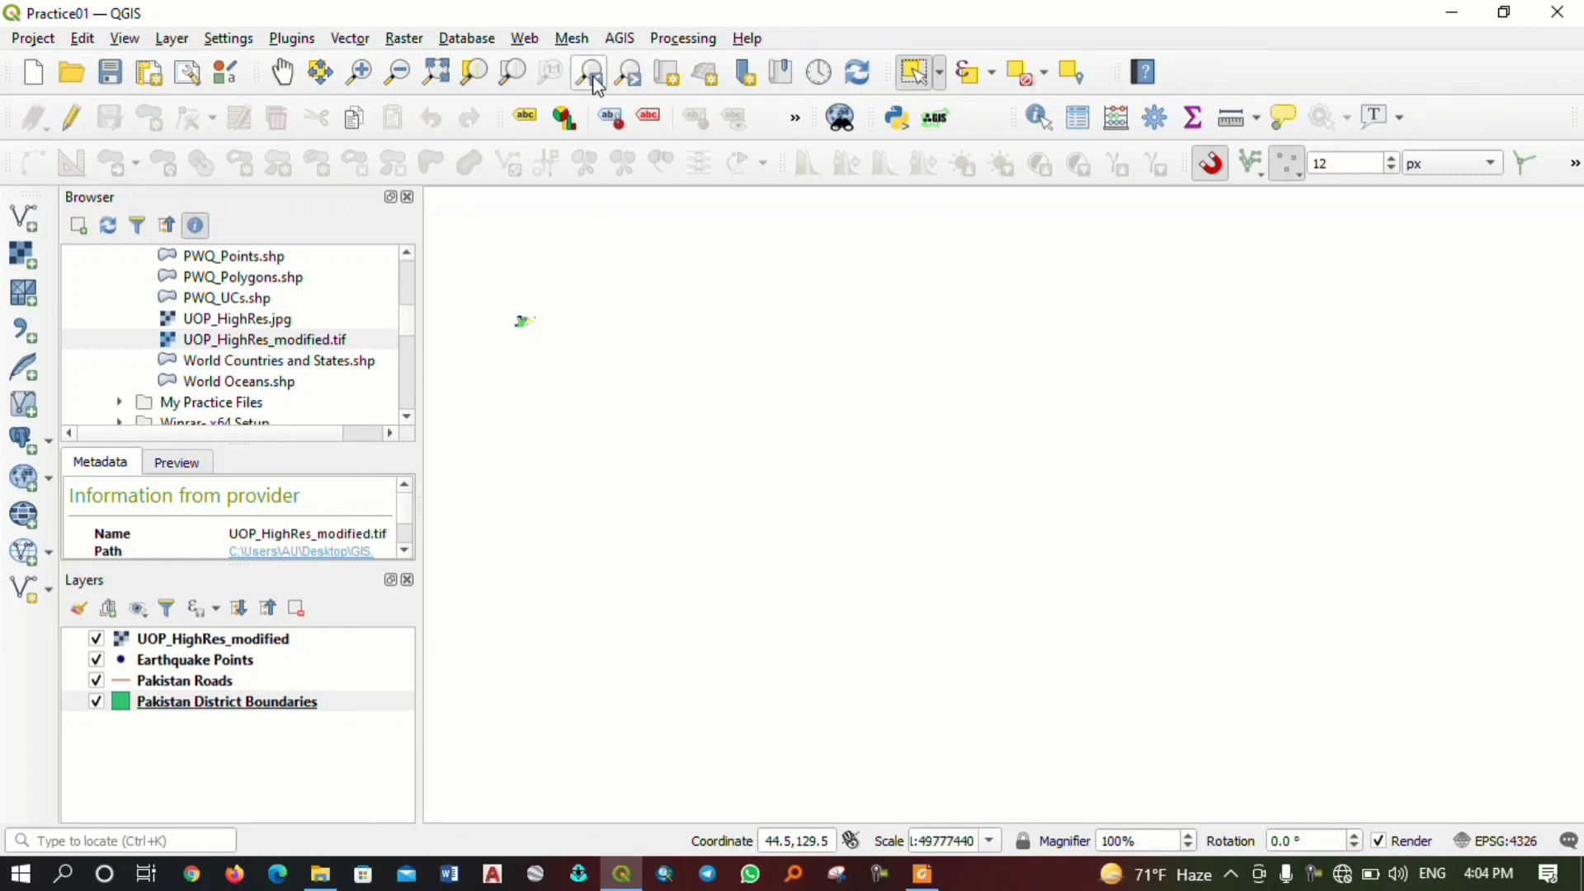
{"action": "left_click", "coordinate": [638, 75]}
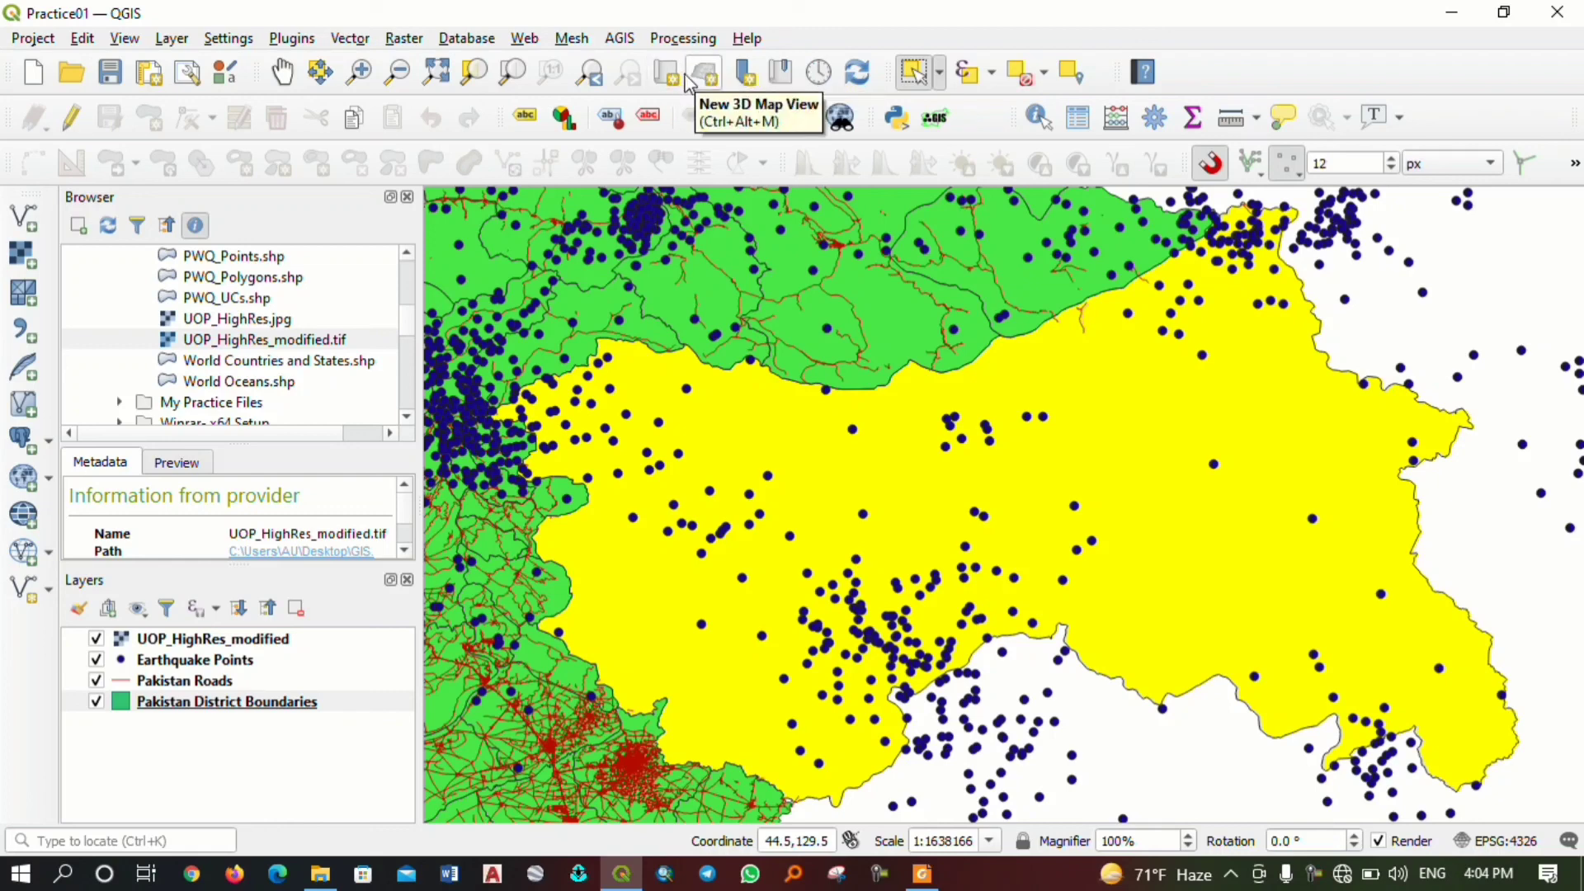
Open a new map view, place it over the main map, and zoom it out to show all of Pakistan.
{"action": "left_click", "coordinate": [674, 73]}
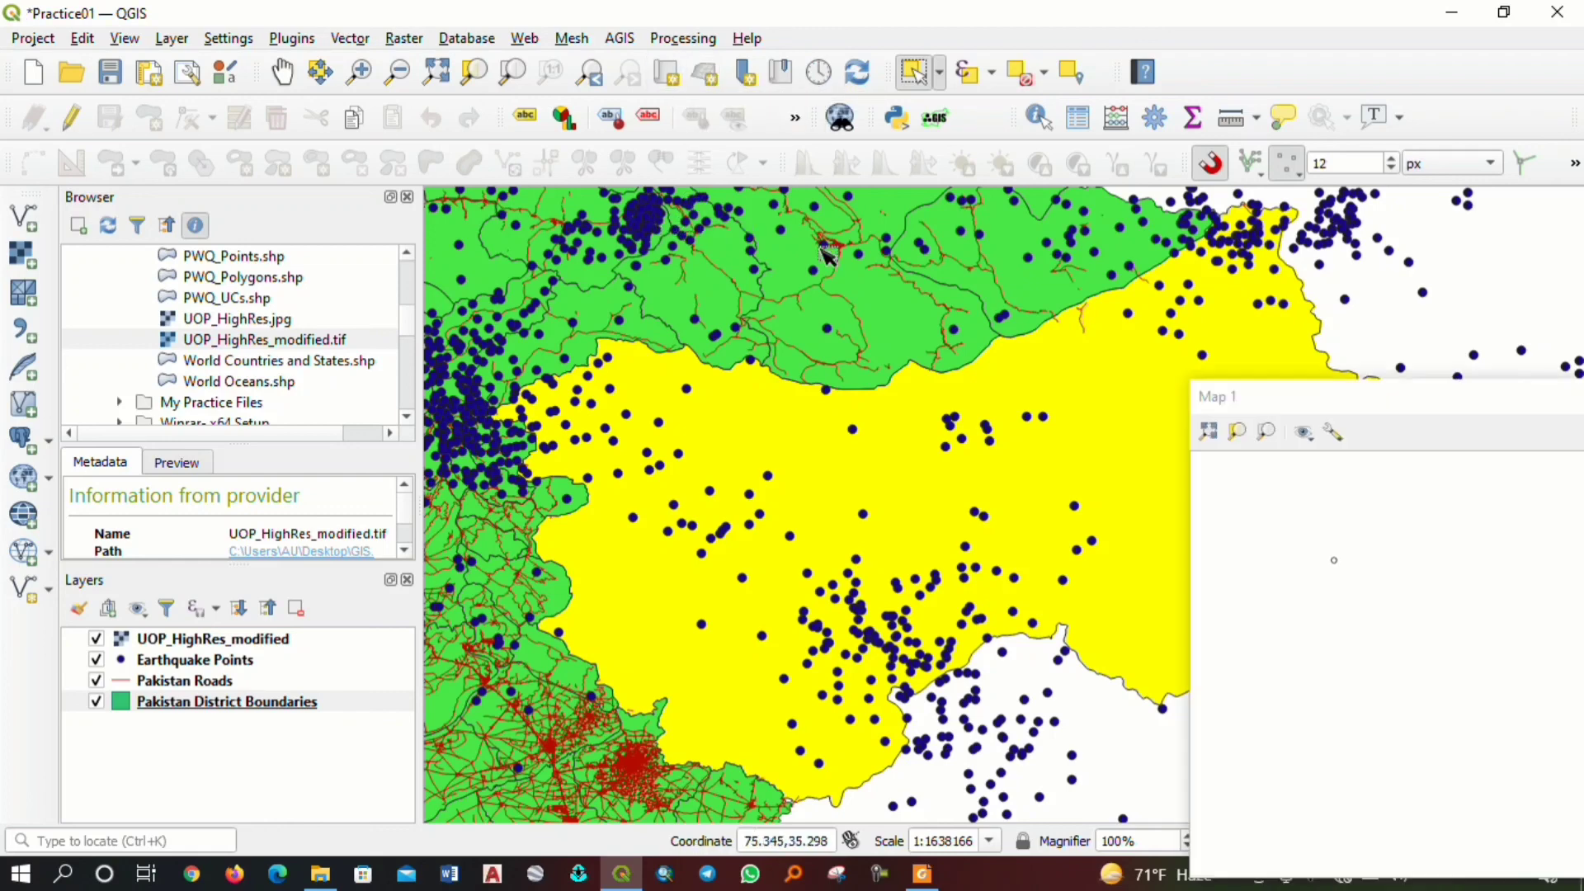
{"action": "left_click_drag", "start_coordinate": [1348, 410], "coordinate": [1207, 361]}
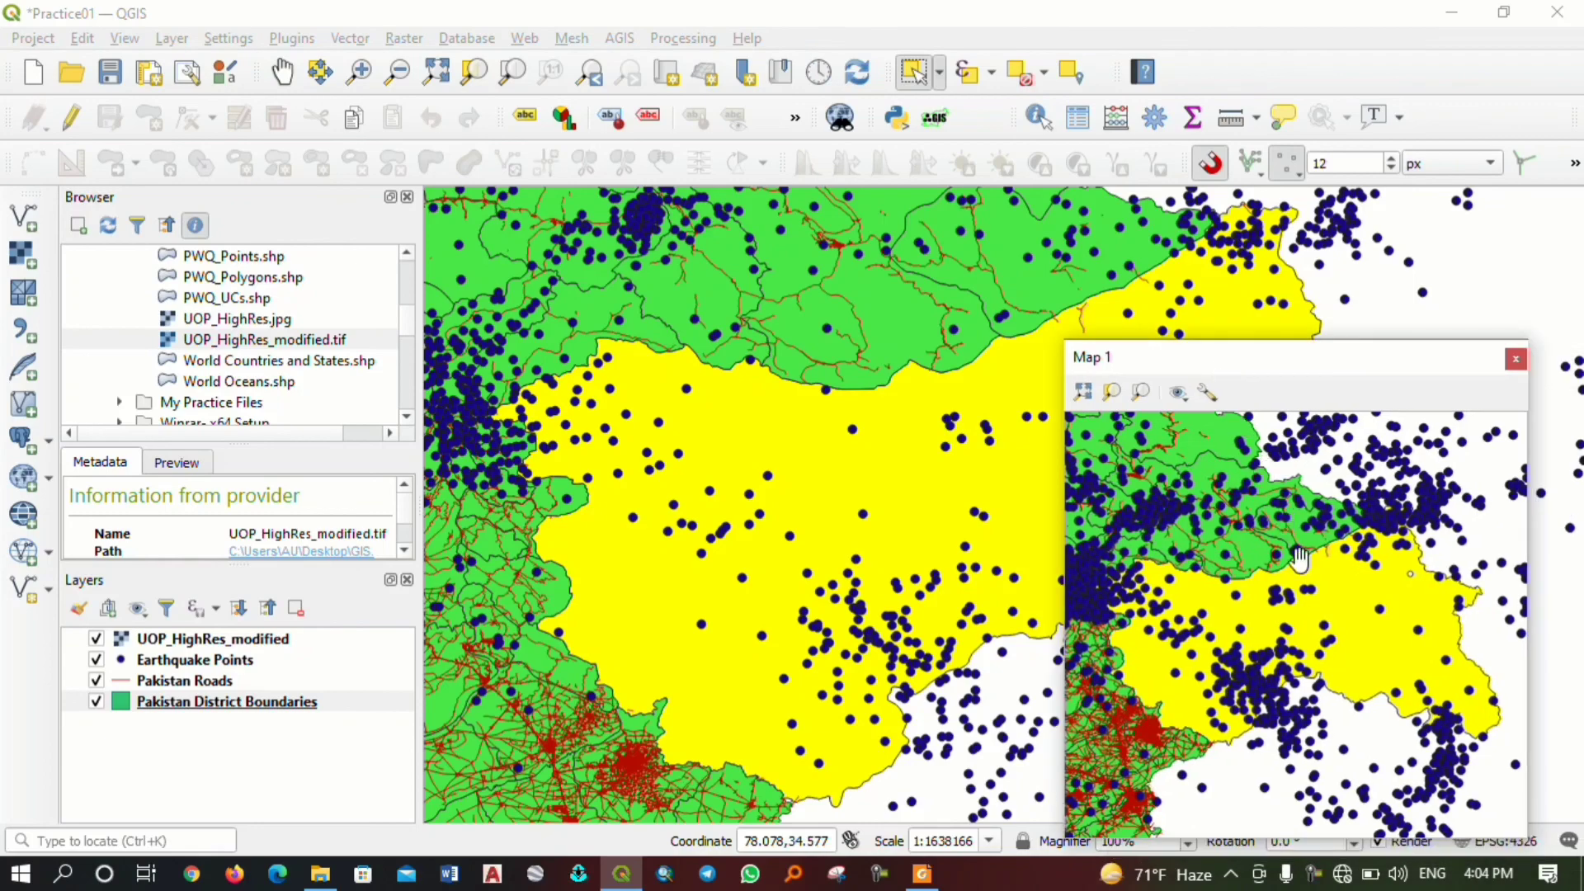
{"action": "scroll", "coordinate": [1289, 581], "scroll_direction": "down", "scroll_amount": 2}
{"action": "scroll", "coordinate": [1289, 582], "scroll_direction": "down", "scroll_amount": 4}
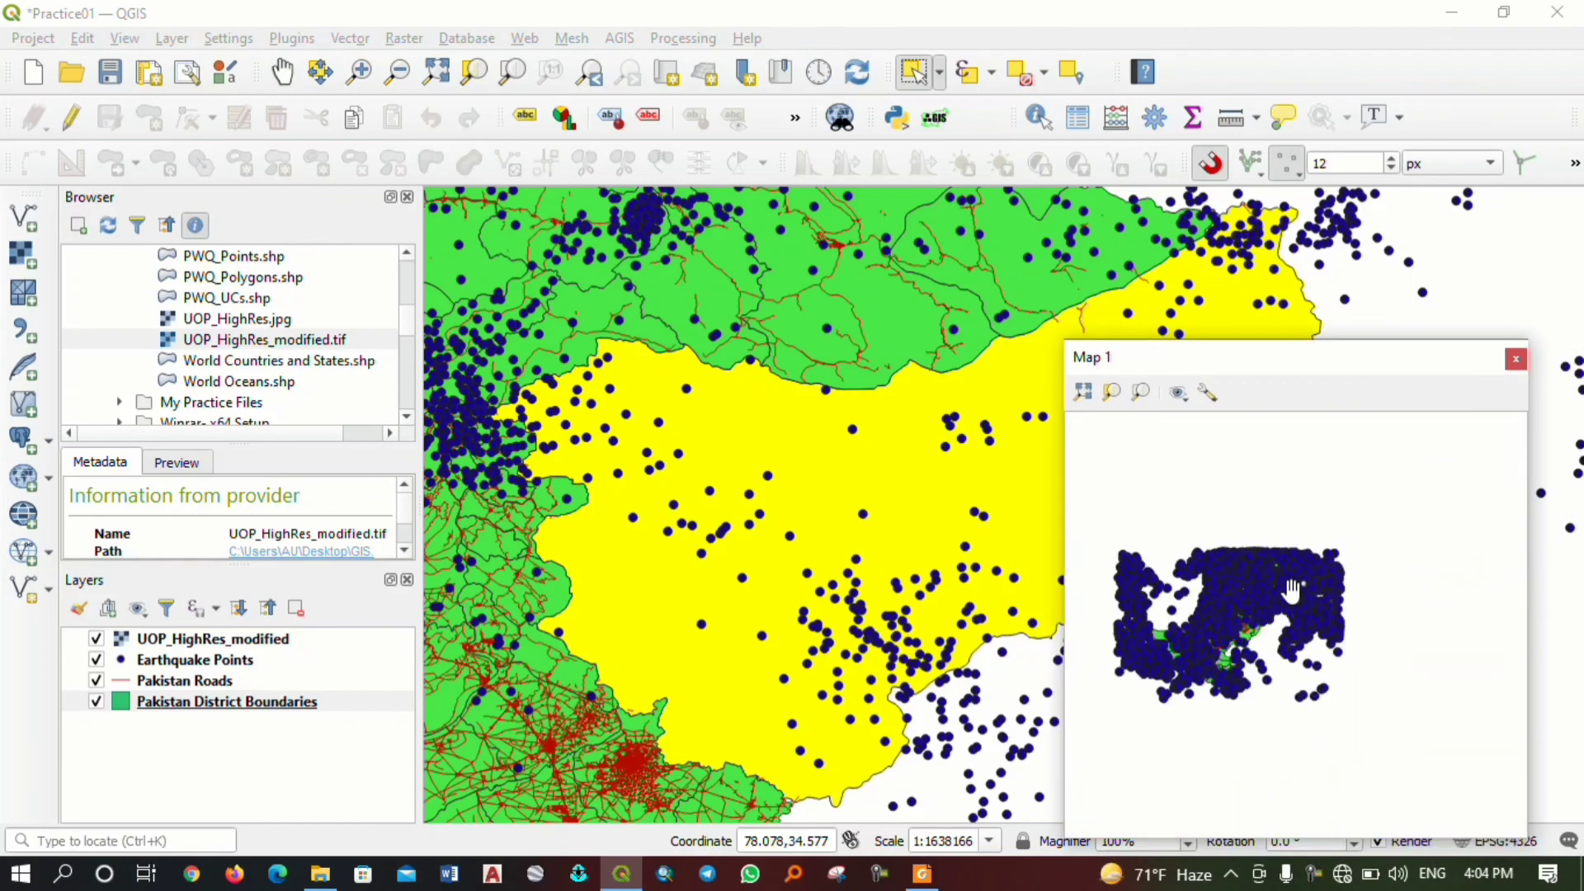
{"action": "scroll", "coordinate": [1240, 611], "scroll_direction": "up", "scroll_amount": 4}
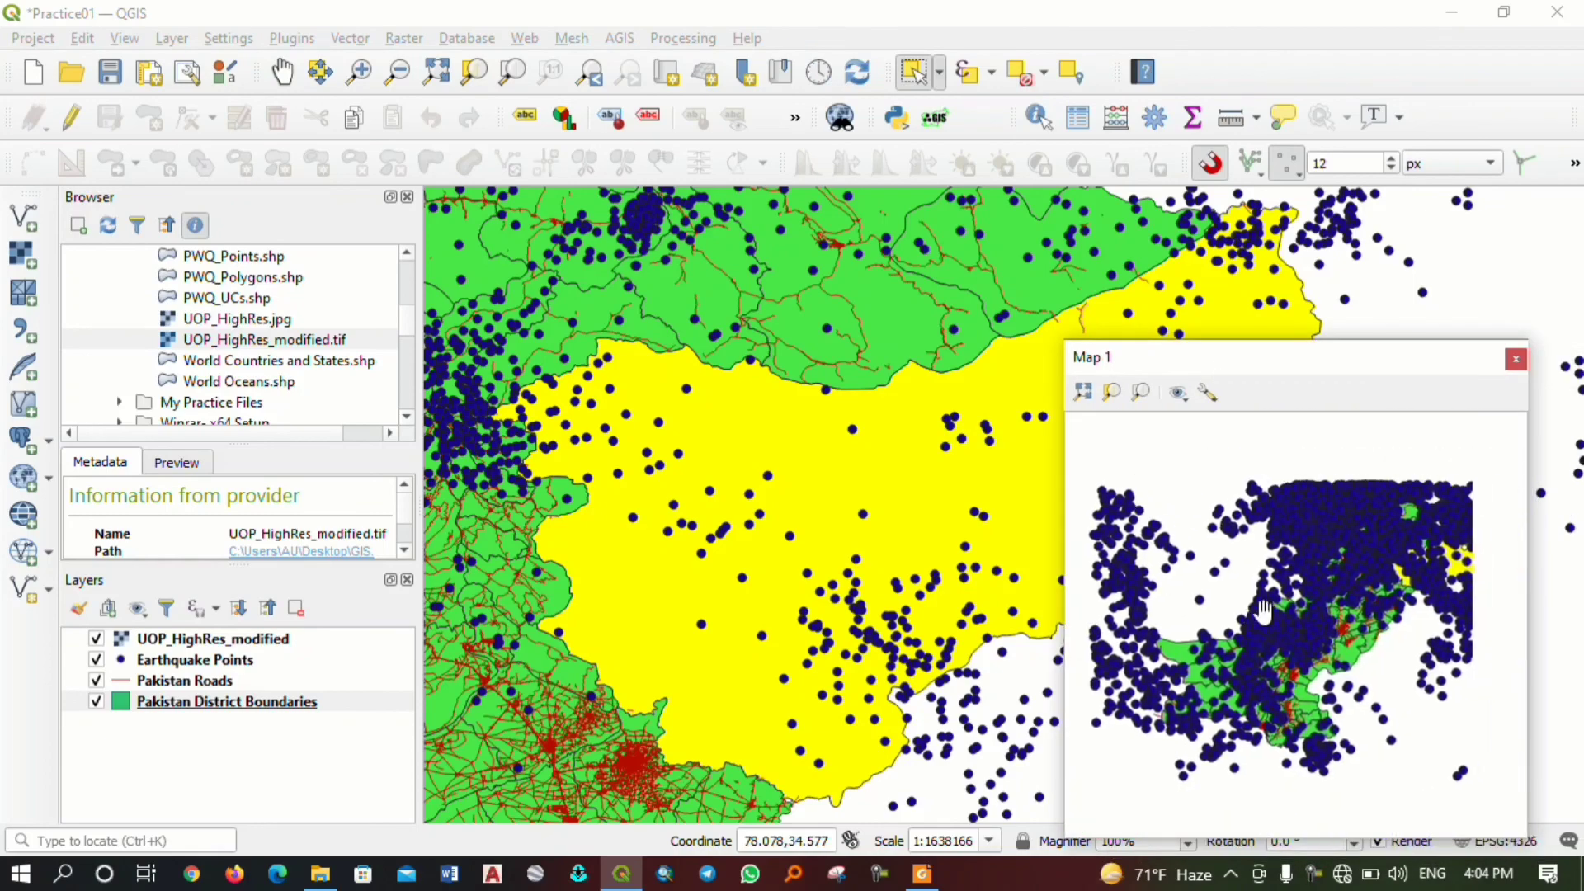
{"action": "scroll", "coordinate": [688, 578], "scroll_direction": "down", "scroll_amount": 2}
{"action": "scroll", "coordinate": [689, 577], "scroll_direction": "up", "scroll_amount": 1}
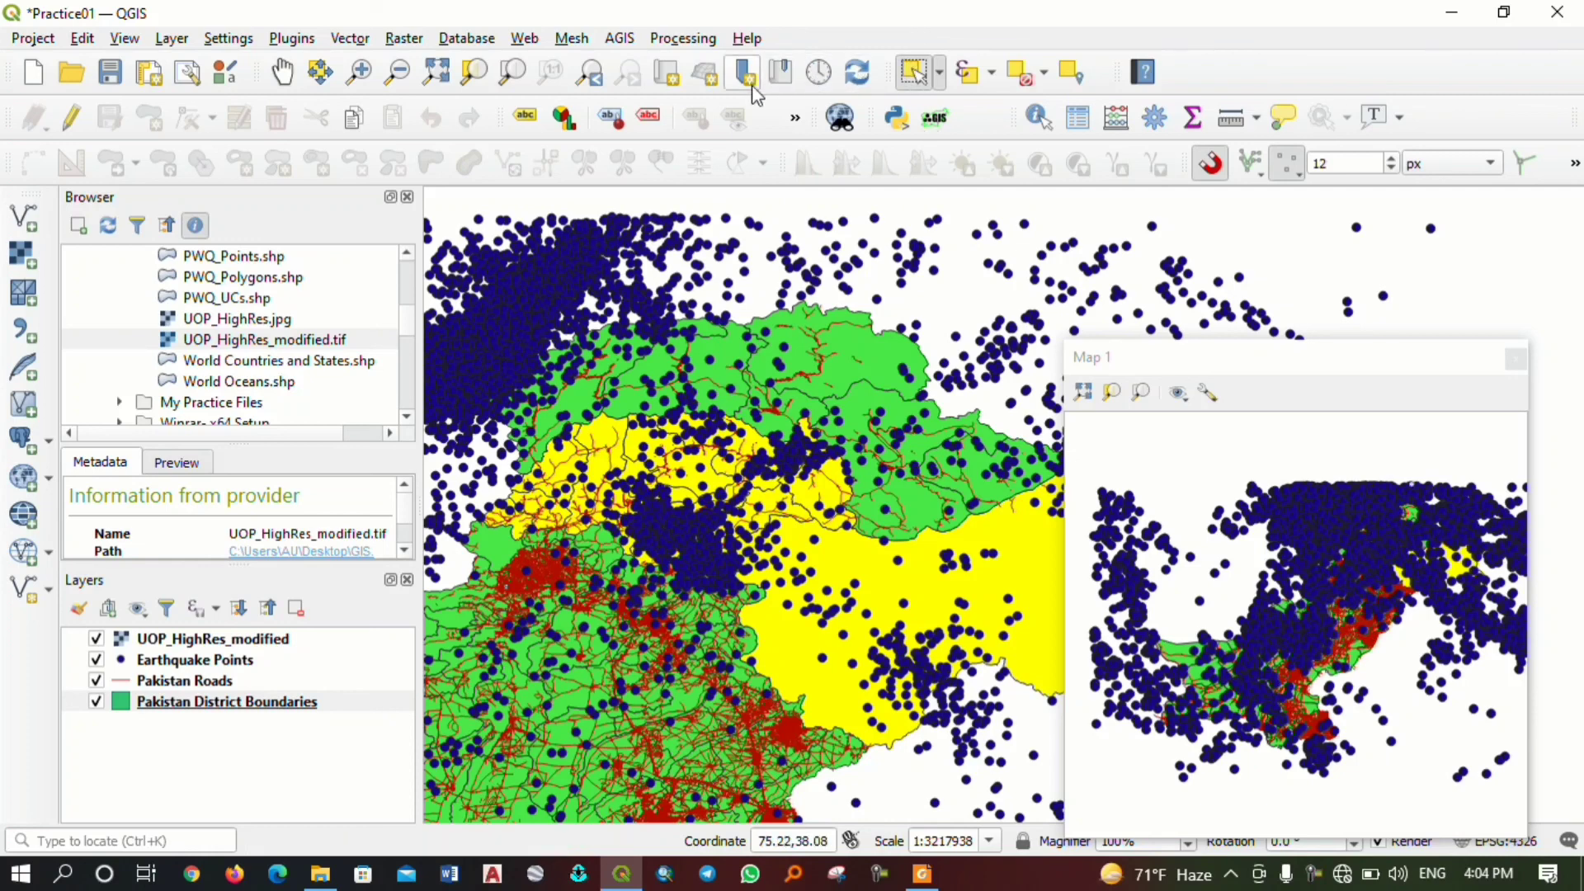
Open a second map view, move it beside the first, and close both extra map views.
{"action": "left_click", "coordinate": [664, 75]}
{"action": "left_click_drag", "start_coordinate": [1191, 372], "coordinate": [746, 338]}
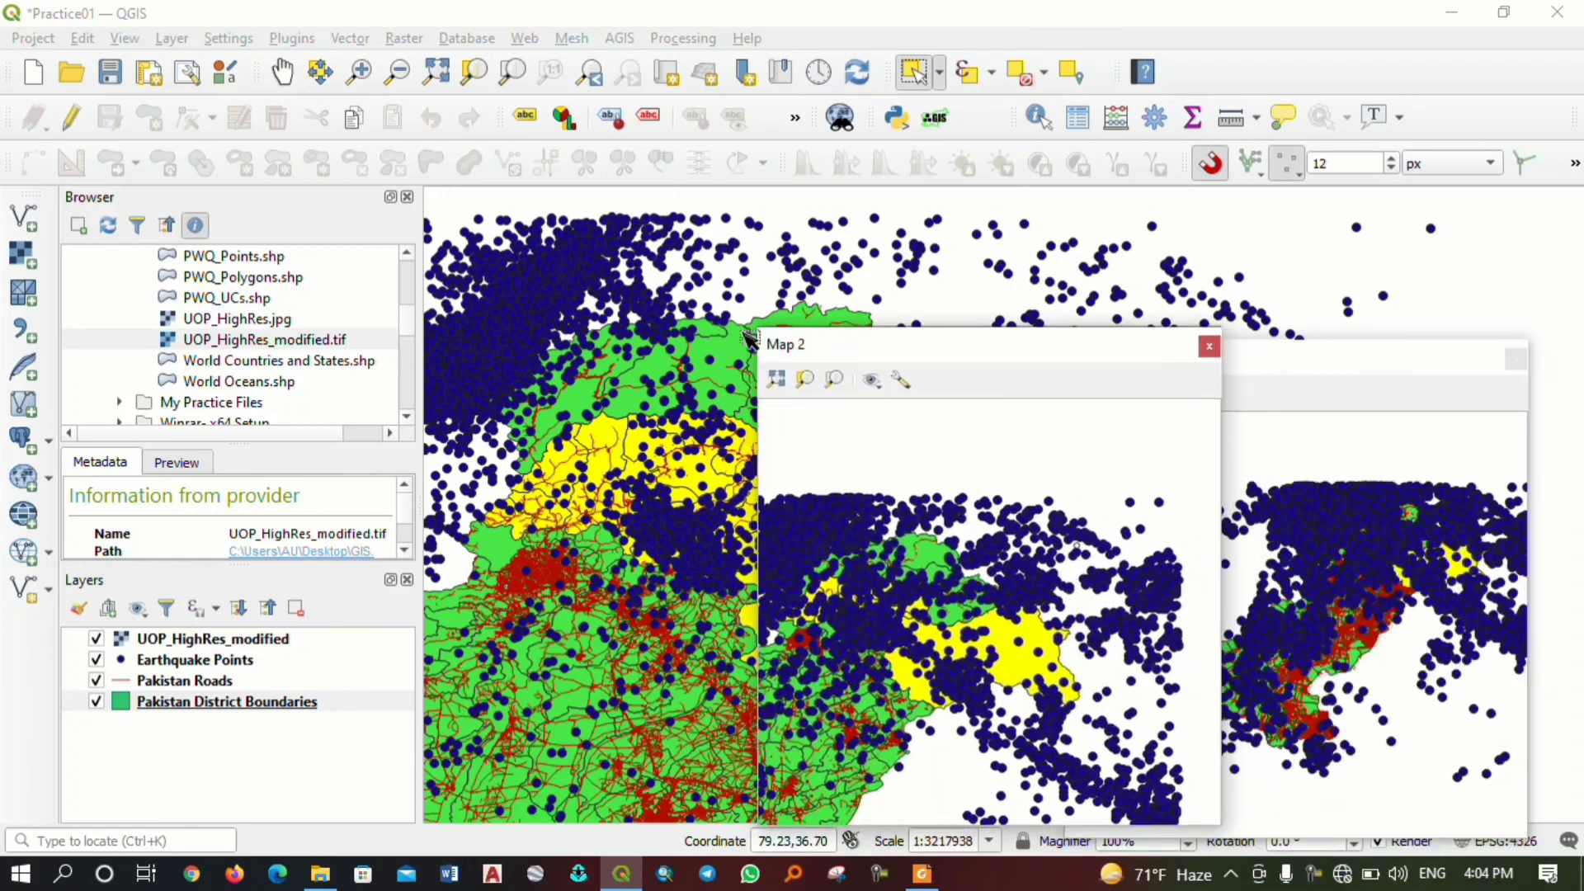
{"action": "left_click", "coordinate": [1209, 348]}
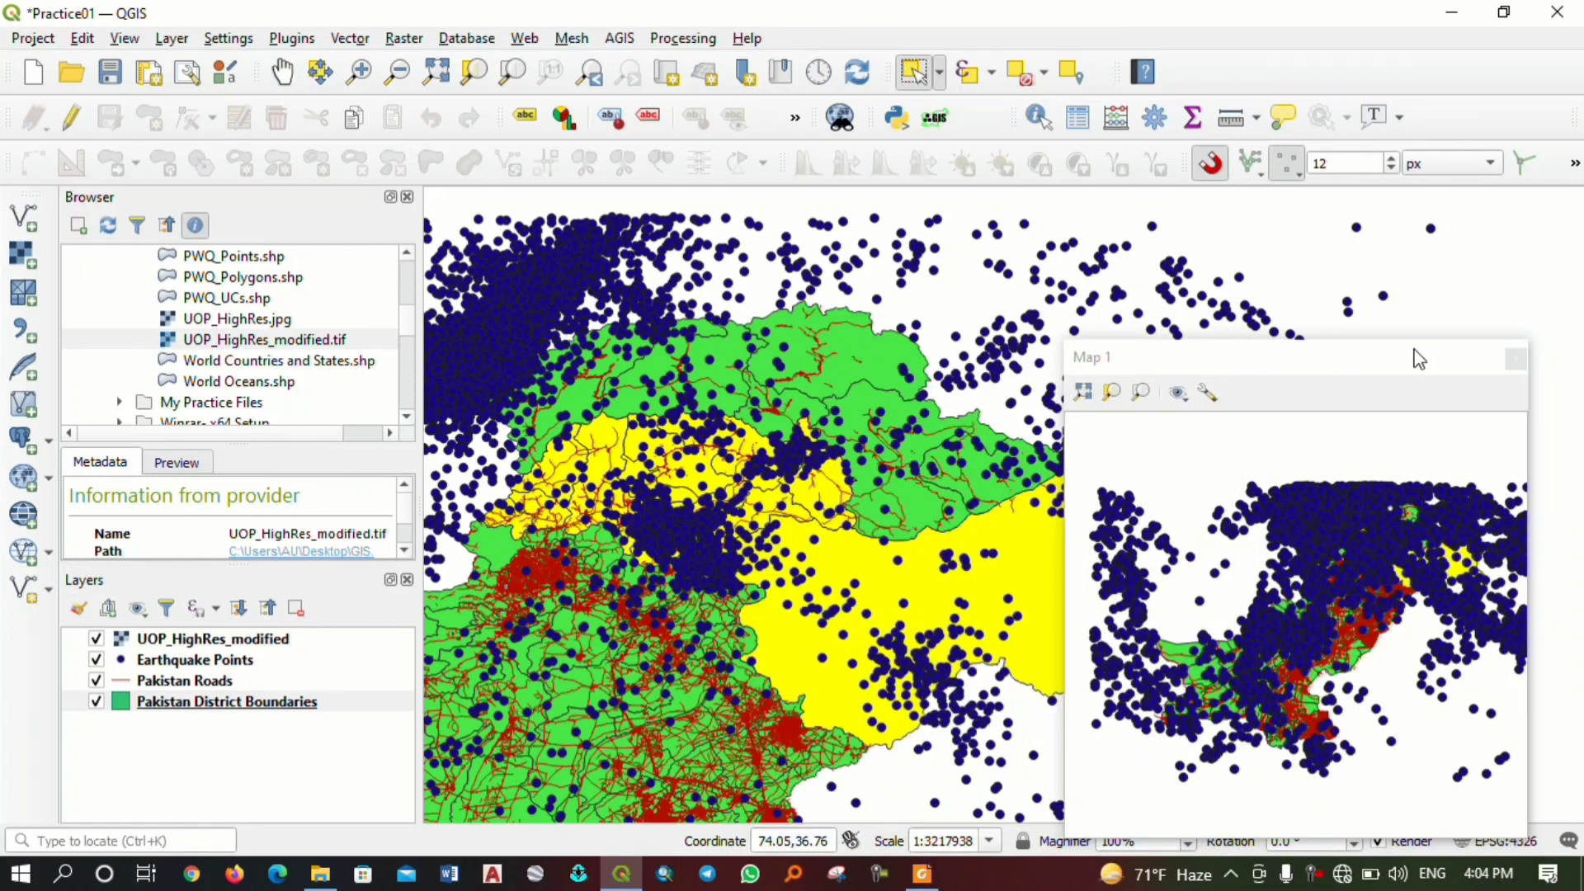
{"action": "left_click", "coordinate": [1516, 361]}
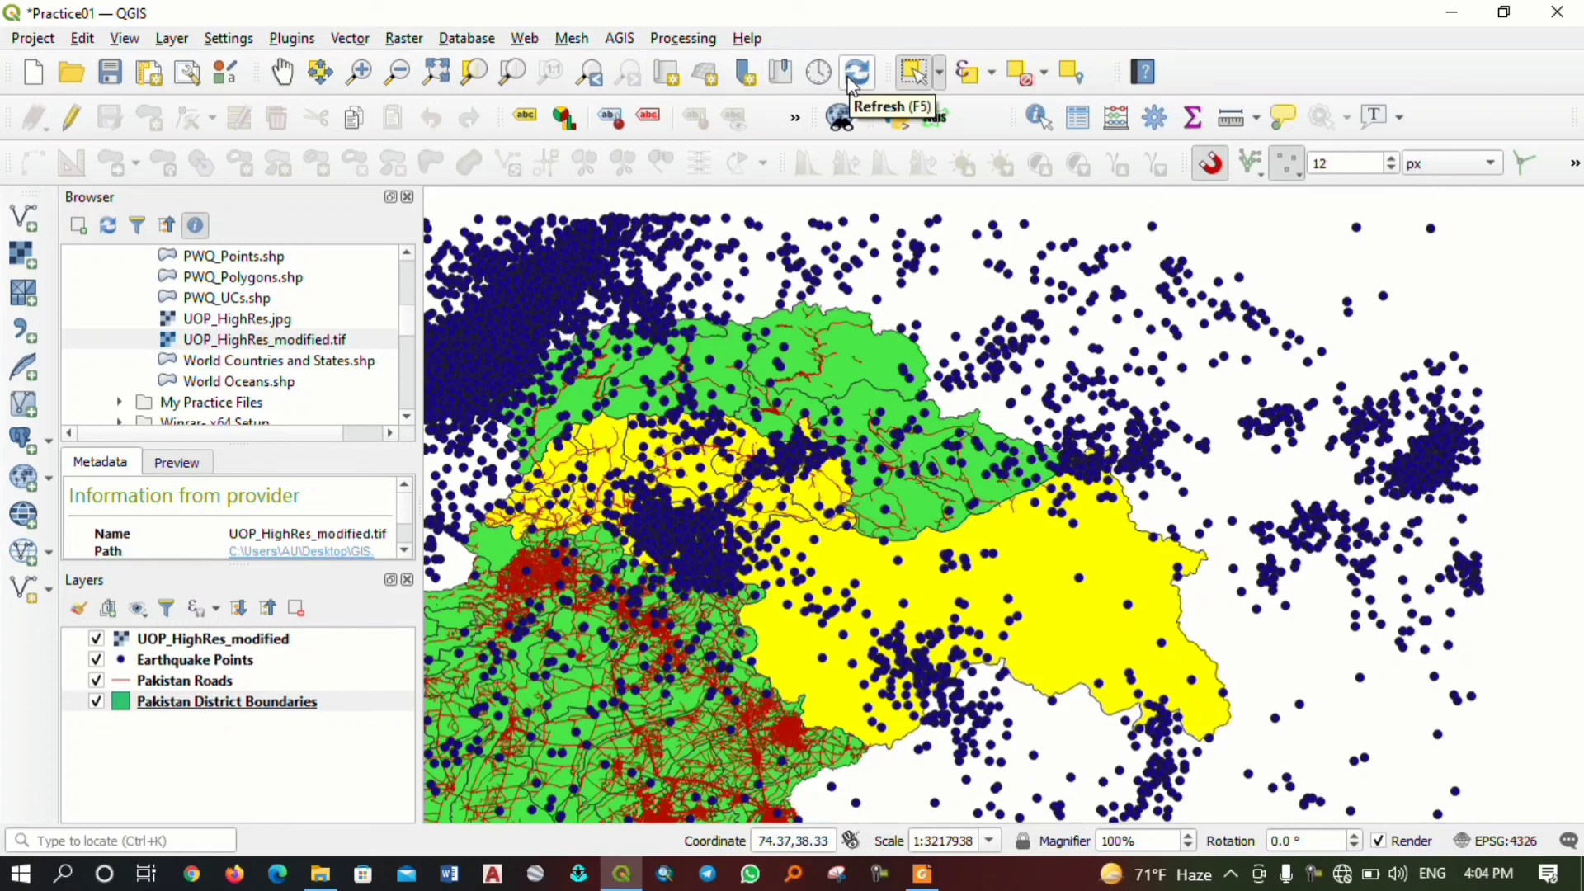
Activate the Select Feature(s) tool for picking features on the map.
{"action": "left_click", "coordinate": [940, 73]}
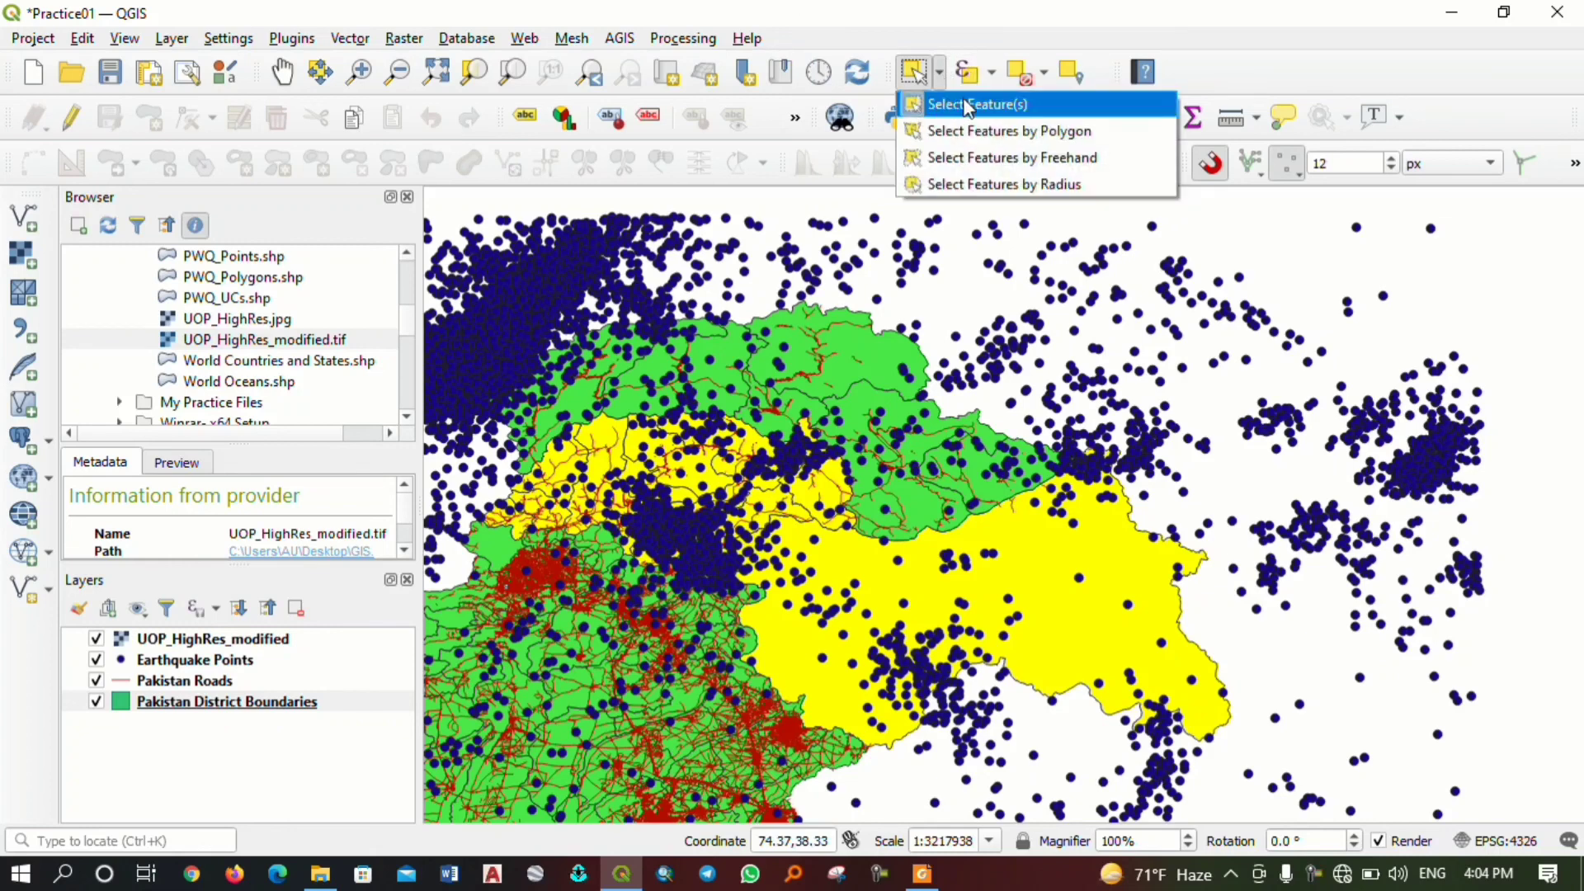
{"action": "left_click", "coordinate": [912, 76]}
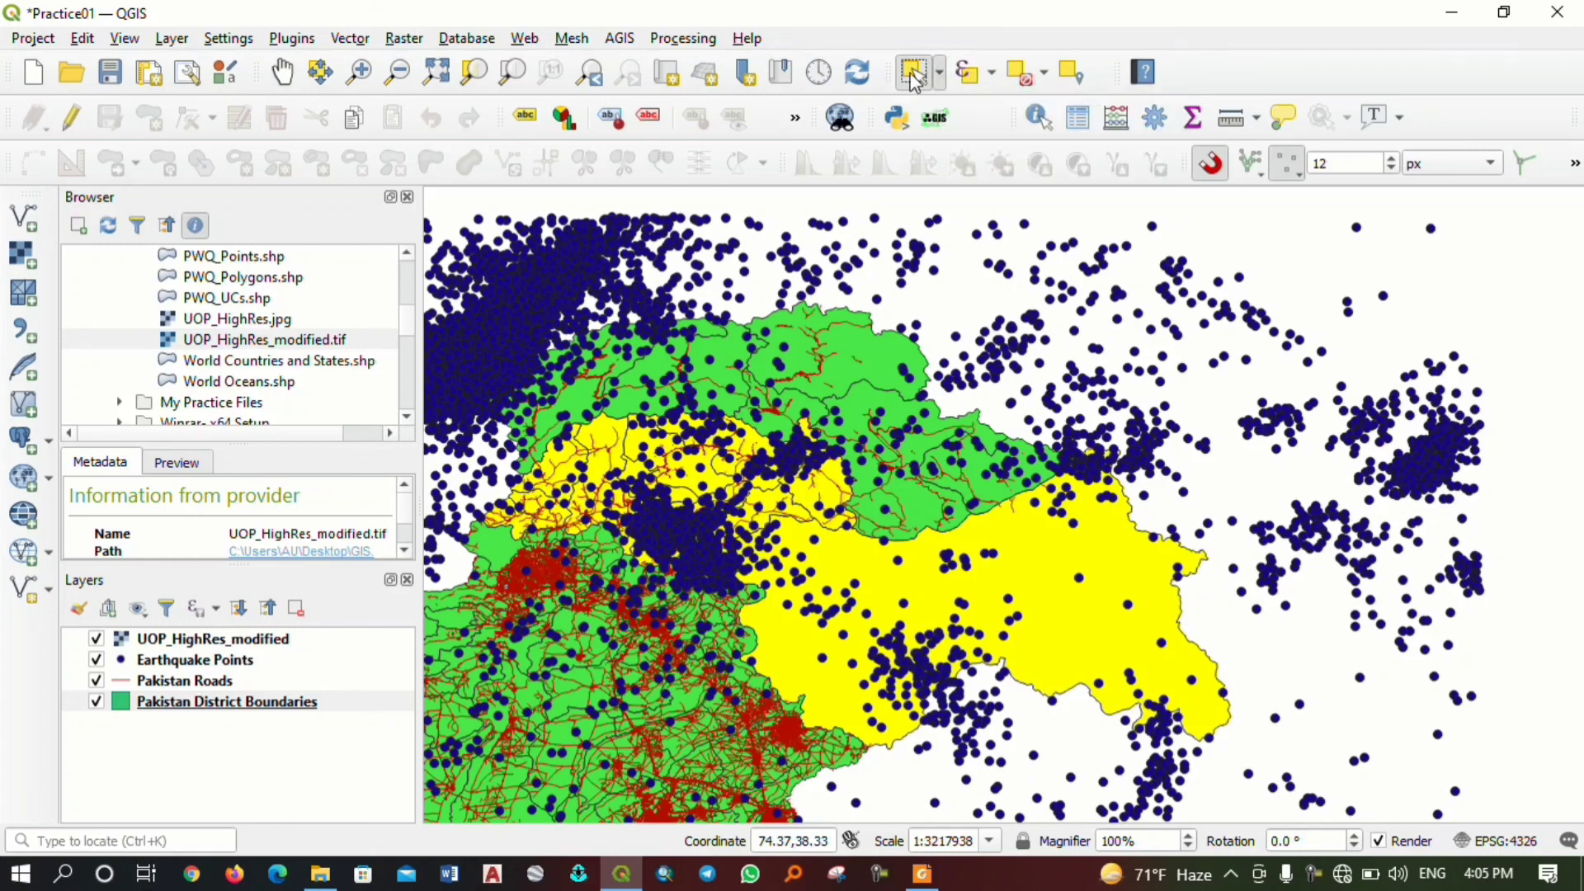
{"action": "left_click", "coordinate": [942, 69]}
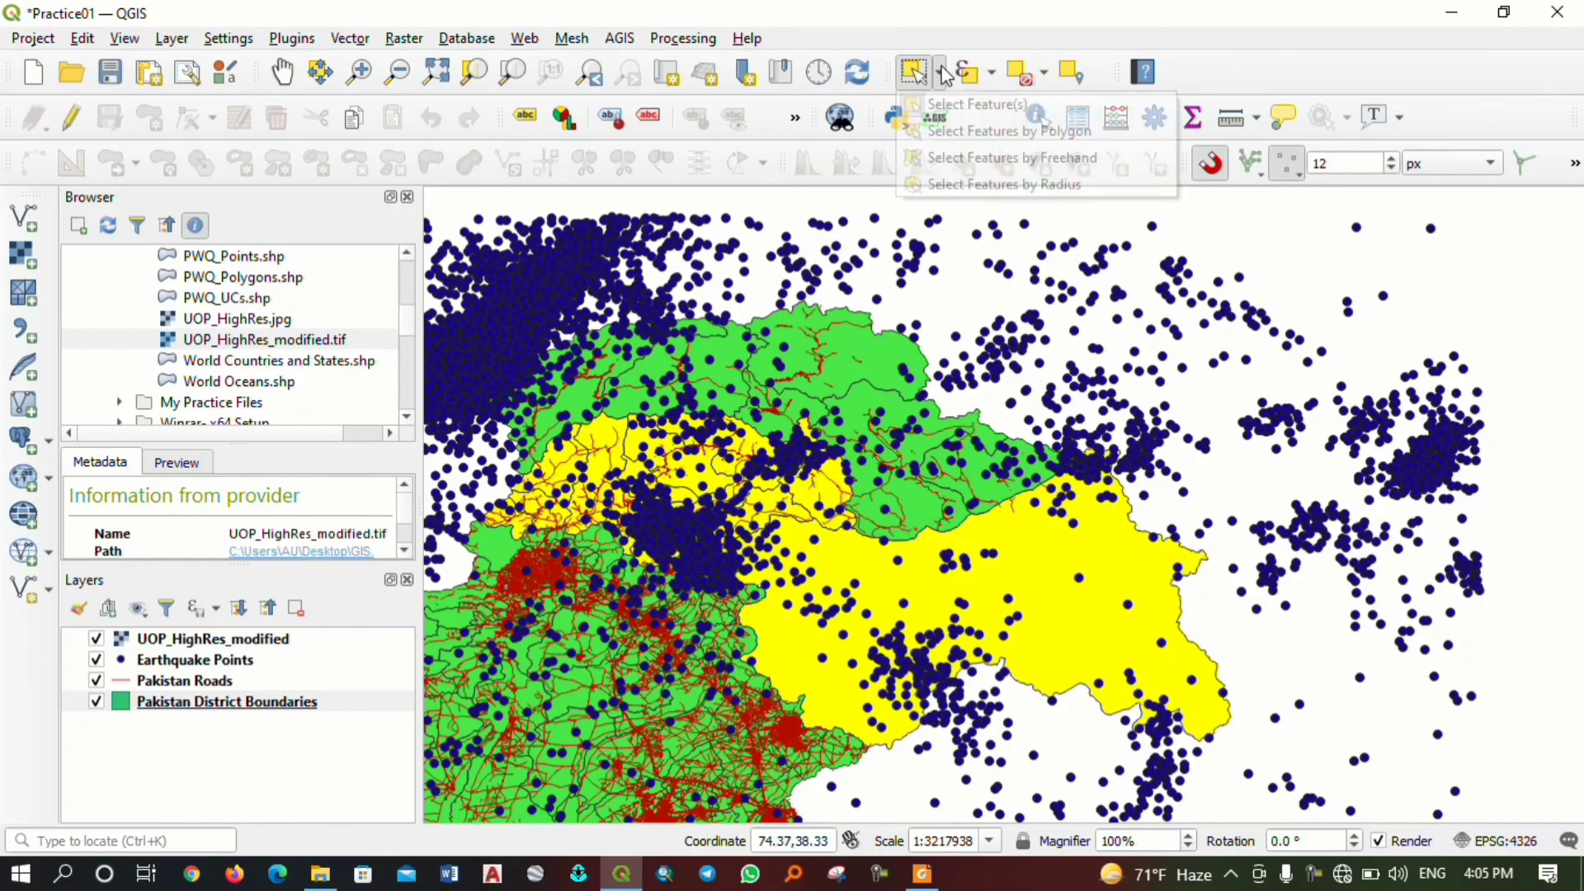
{"action": "left_click", "coordinate": [957, 105]}
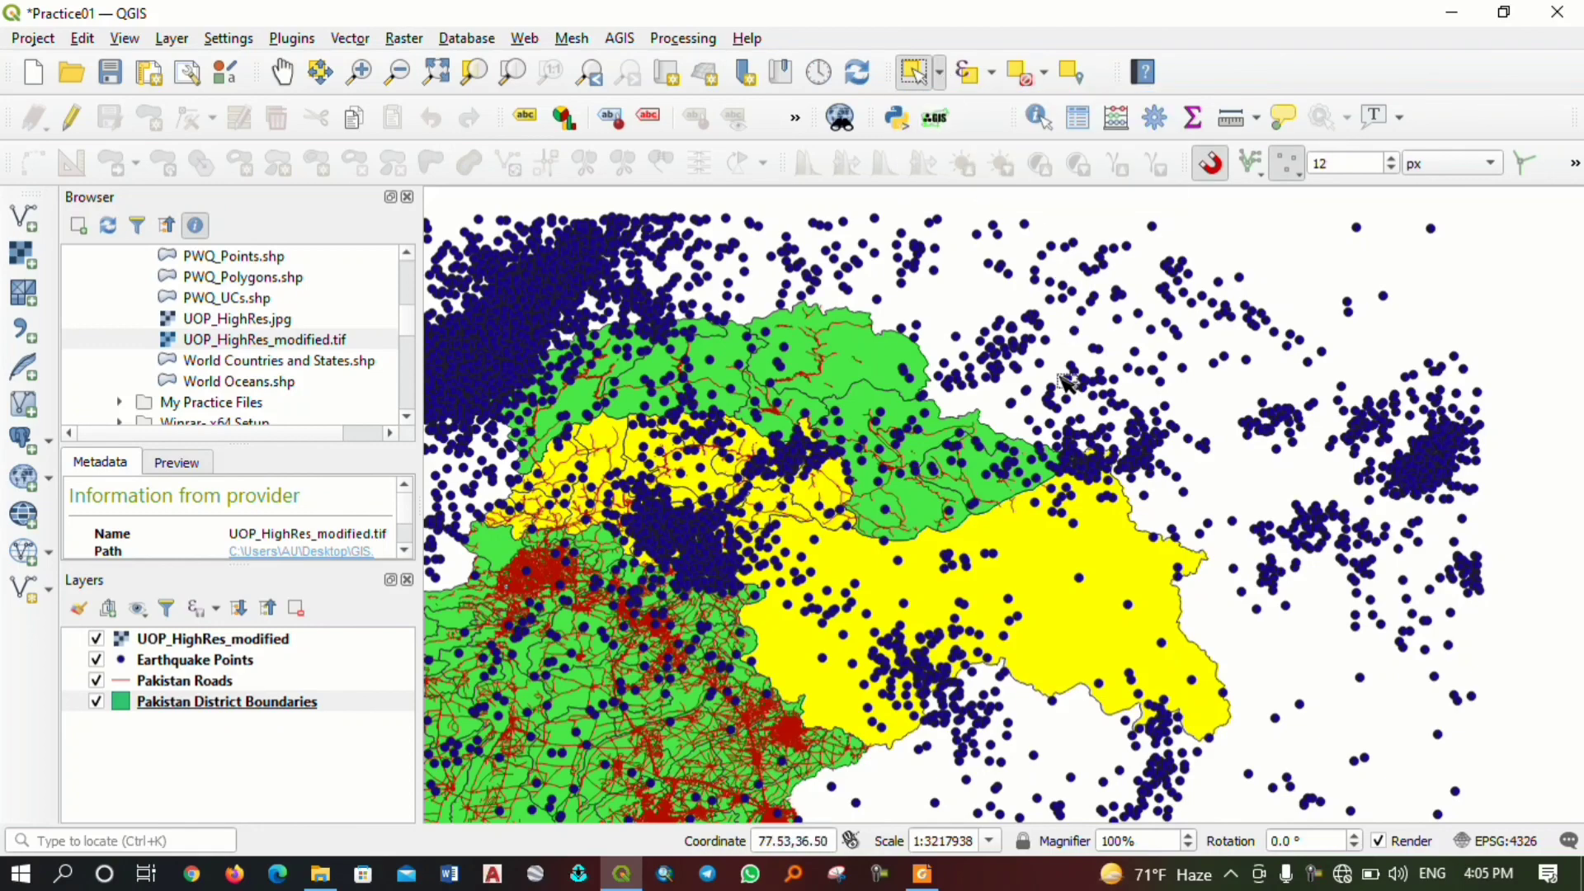
Hide the UOP_HighRes_modified, Earthquake Points and Pakistan Roads layers so only Pakistan District Boundaries is drawn.
{"action": "scroll", "coordinate": [1000, 399], "scroll_direction": "down", "scroll_amount": 2}
{"action": "scroll", "coordinate": [779, 622], "scroll_direction": "up", "scroll_amount": 2}
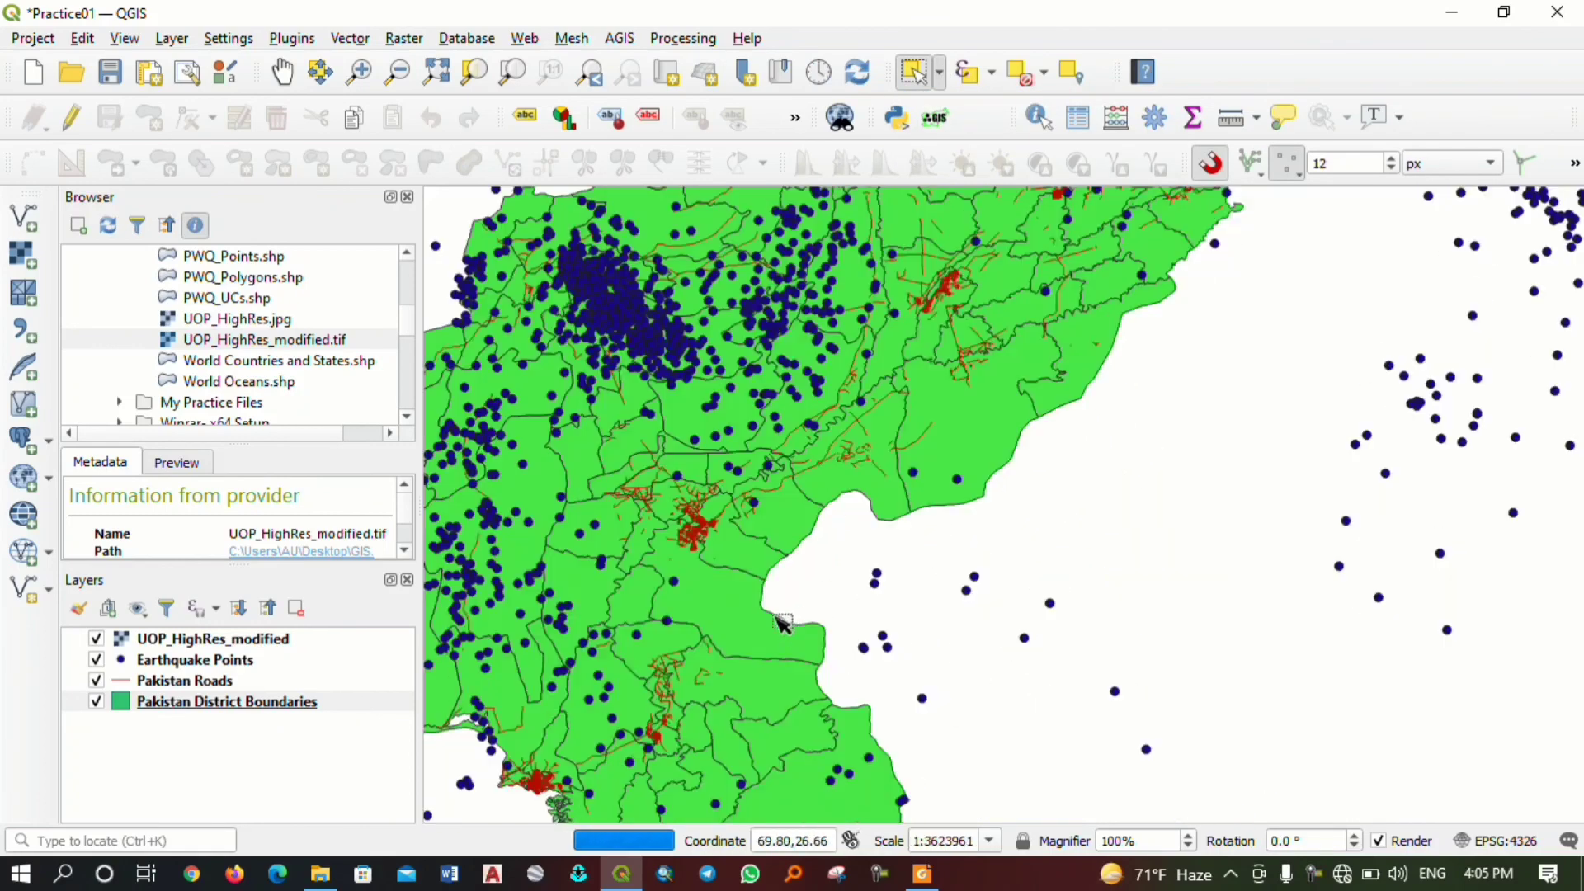
{"action": "left_click", "coordinate": [97, 659]}
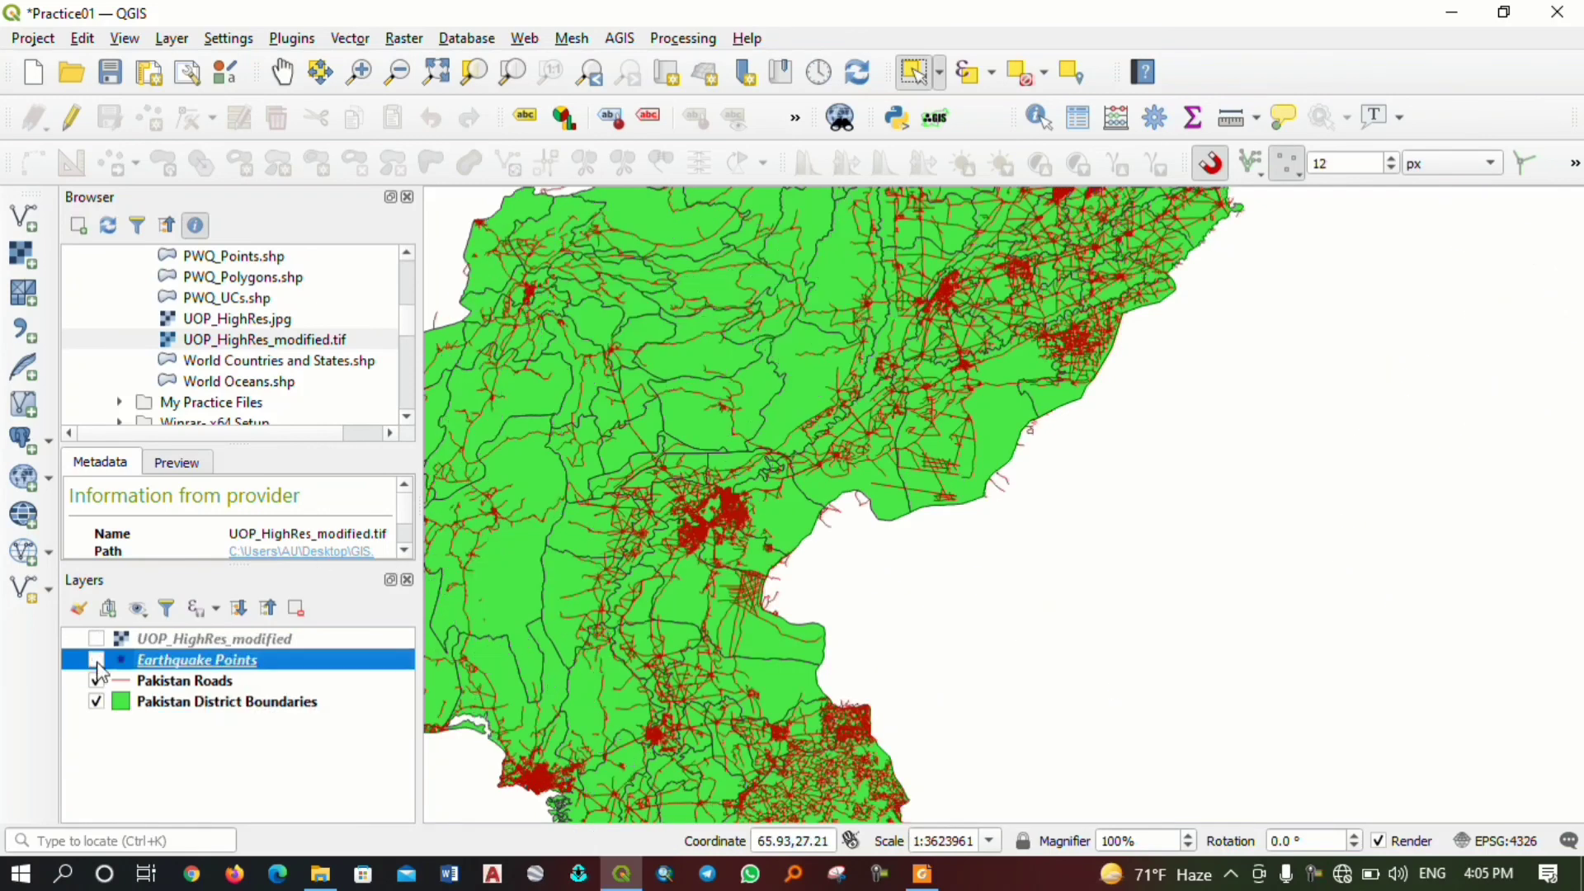
{"action": "left_click", "coordinate": [96, 680]}
{"action": "scroll", "coordinate": [1216, 400], "scroll_direction": "down", "scroll_amount": 2}
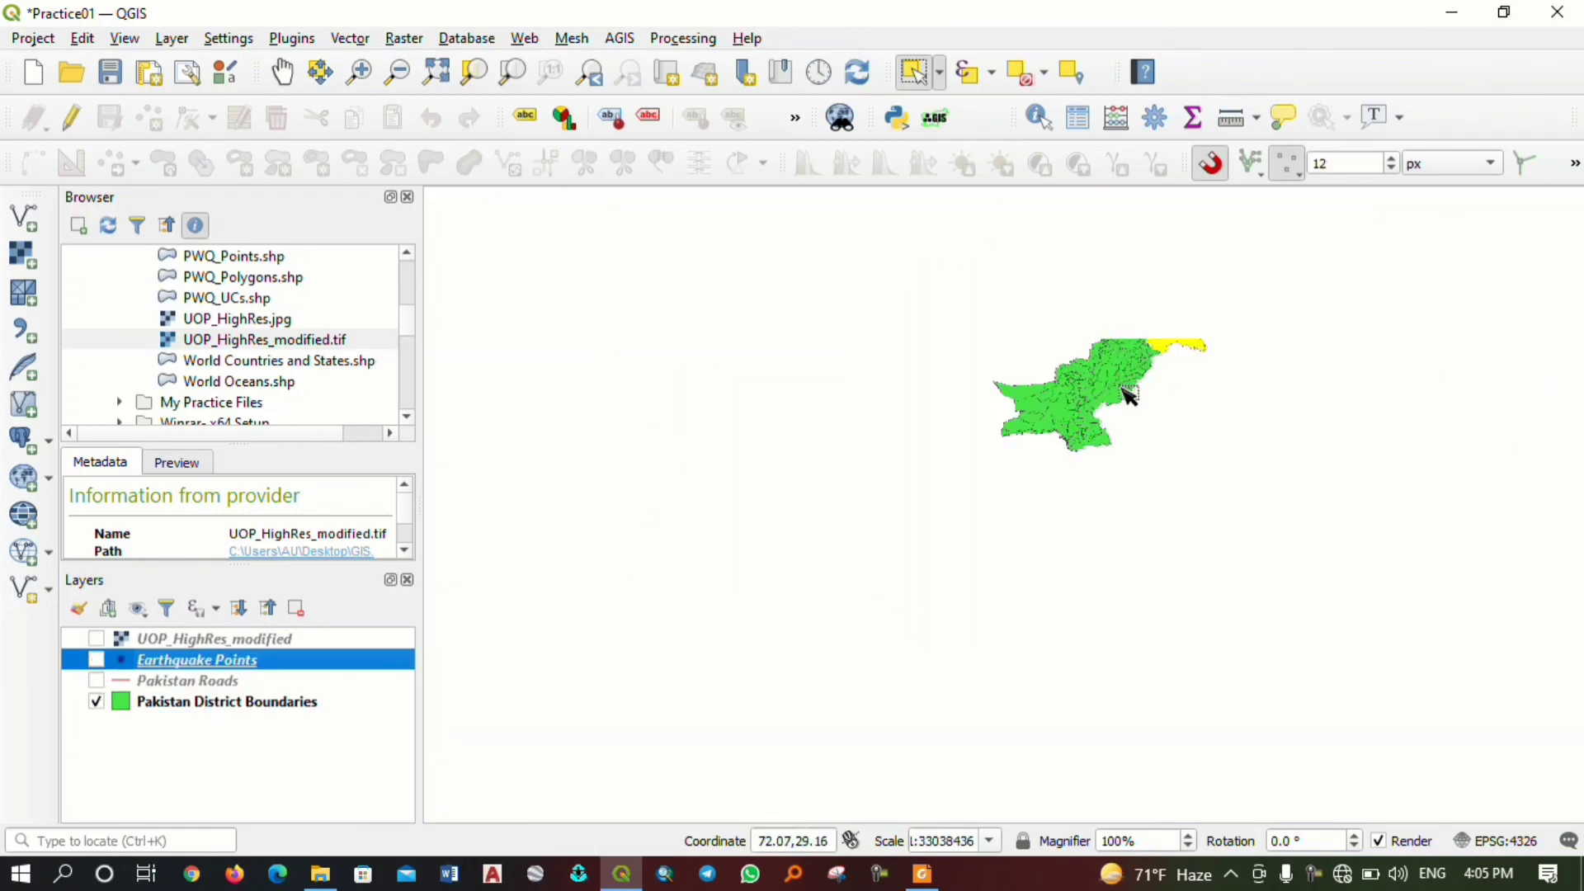
Choose the Select Feature(s) tool again and deselect the highlighted northern districts using Deselect Features from All Layers.
{"action": "scroll", "coordinate": [1122, 412], "scroll_direction": "up", "scroll_amount": 1}
{"action": "left_click_drag", "start_coordinate": [925, 487], "coordinate": [894, 665]}
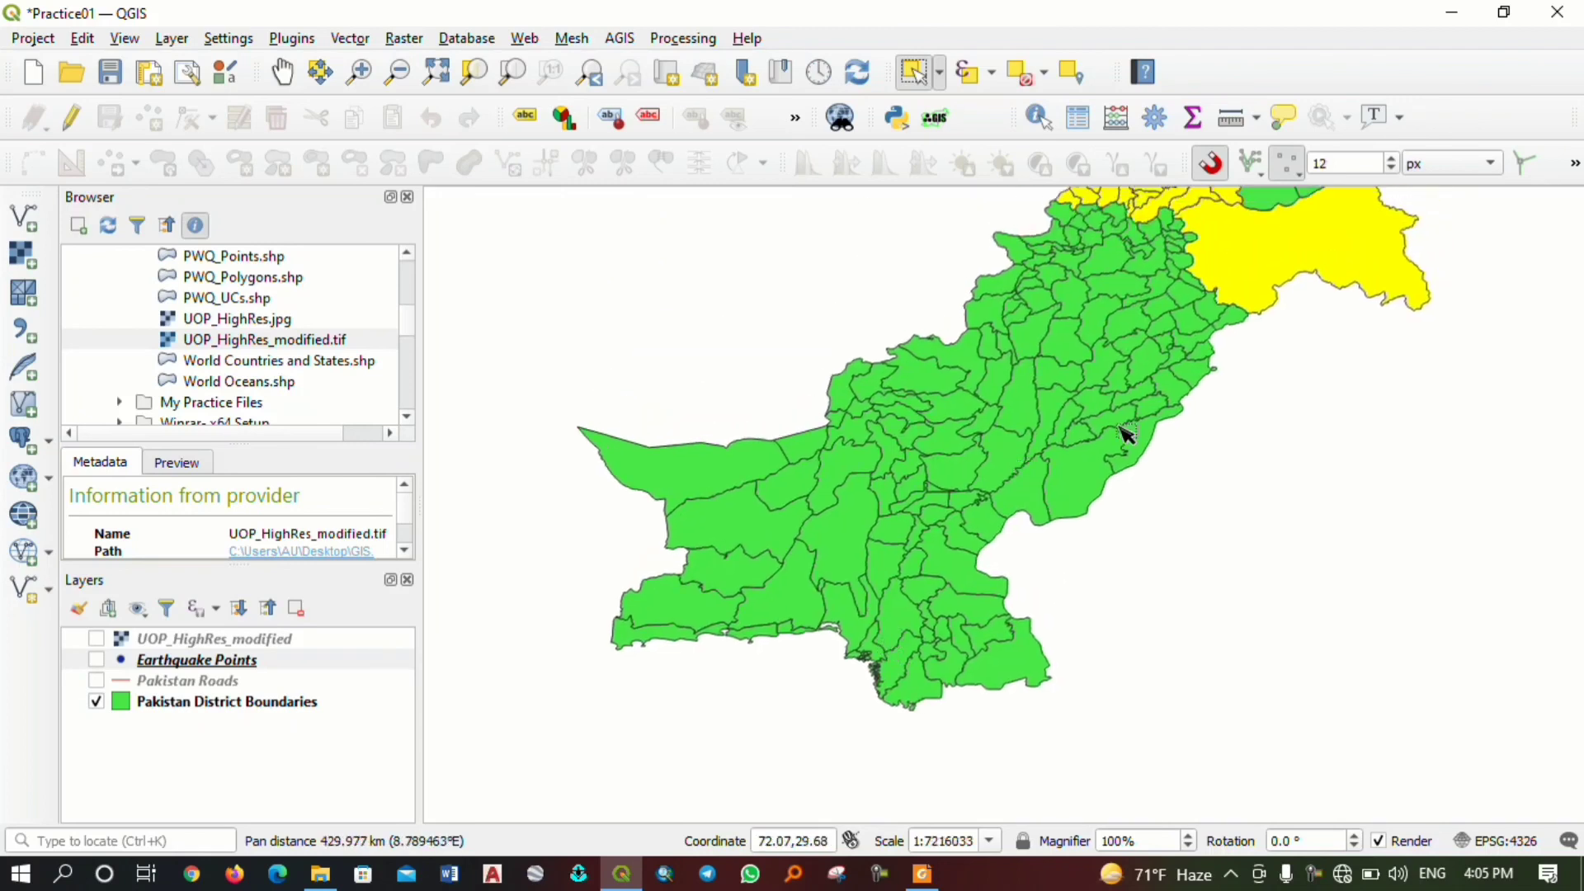
{"action": "left_click_drag", "start_coordinate": [1100, 513], "coordinate": [1024, 627]}
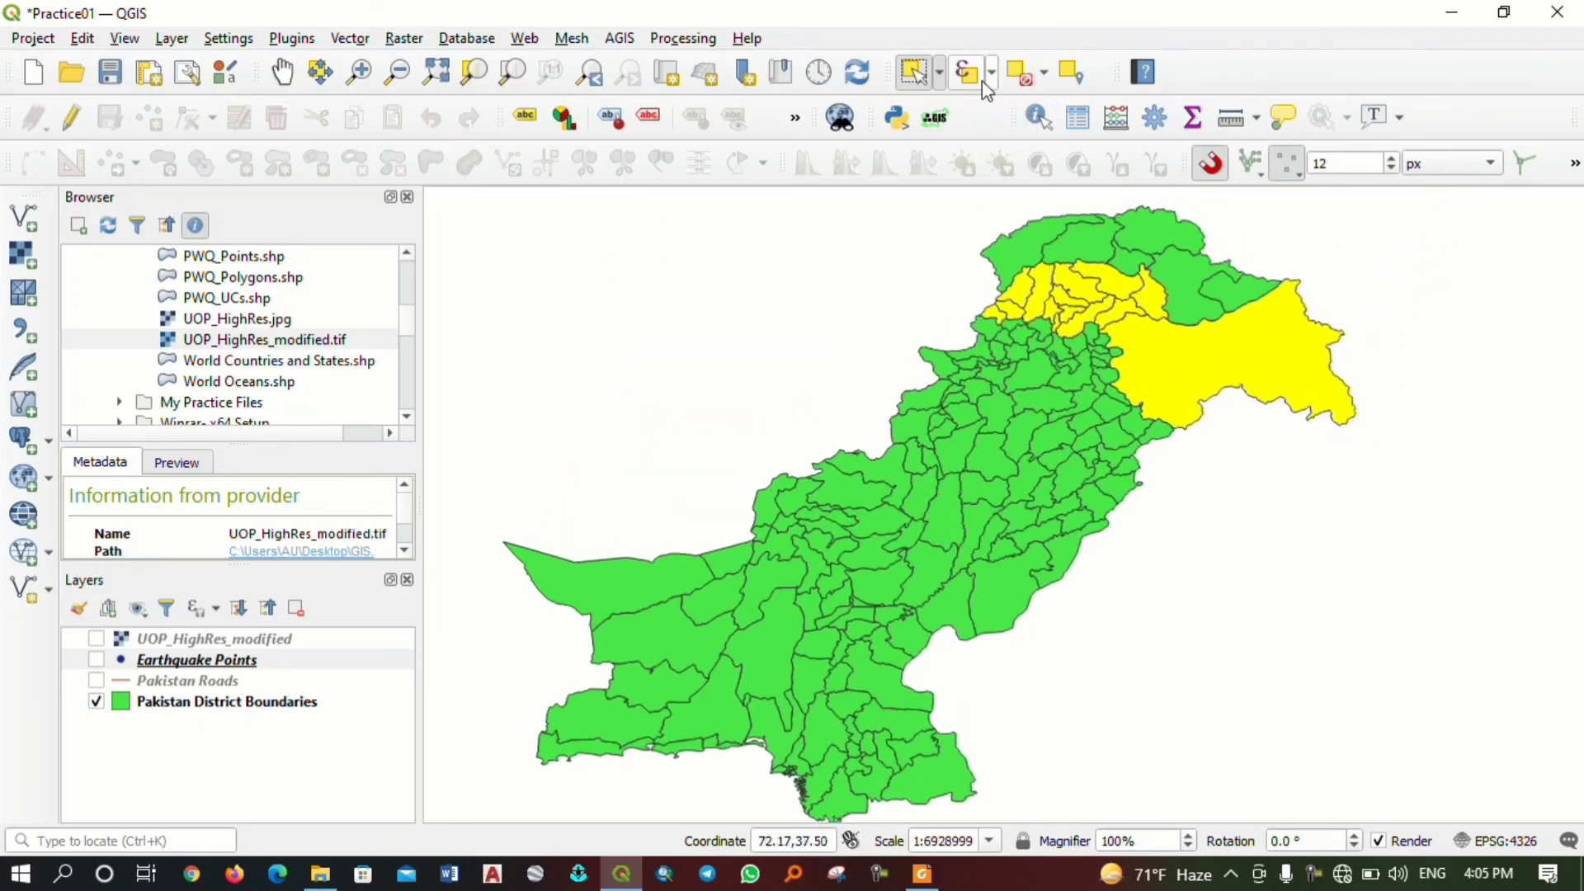
{"action": "left_click", "coordinate": [939, 74]}
{"action": "left_click", "coordinate": [943, 105]}
{"action": "key", "text": "ctrl"}
{"action": "scroll", "coordinate": [934, 504], "scroll_direction": "up", "scroll_amount": 2}
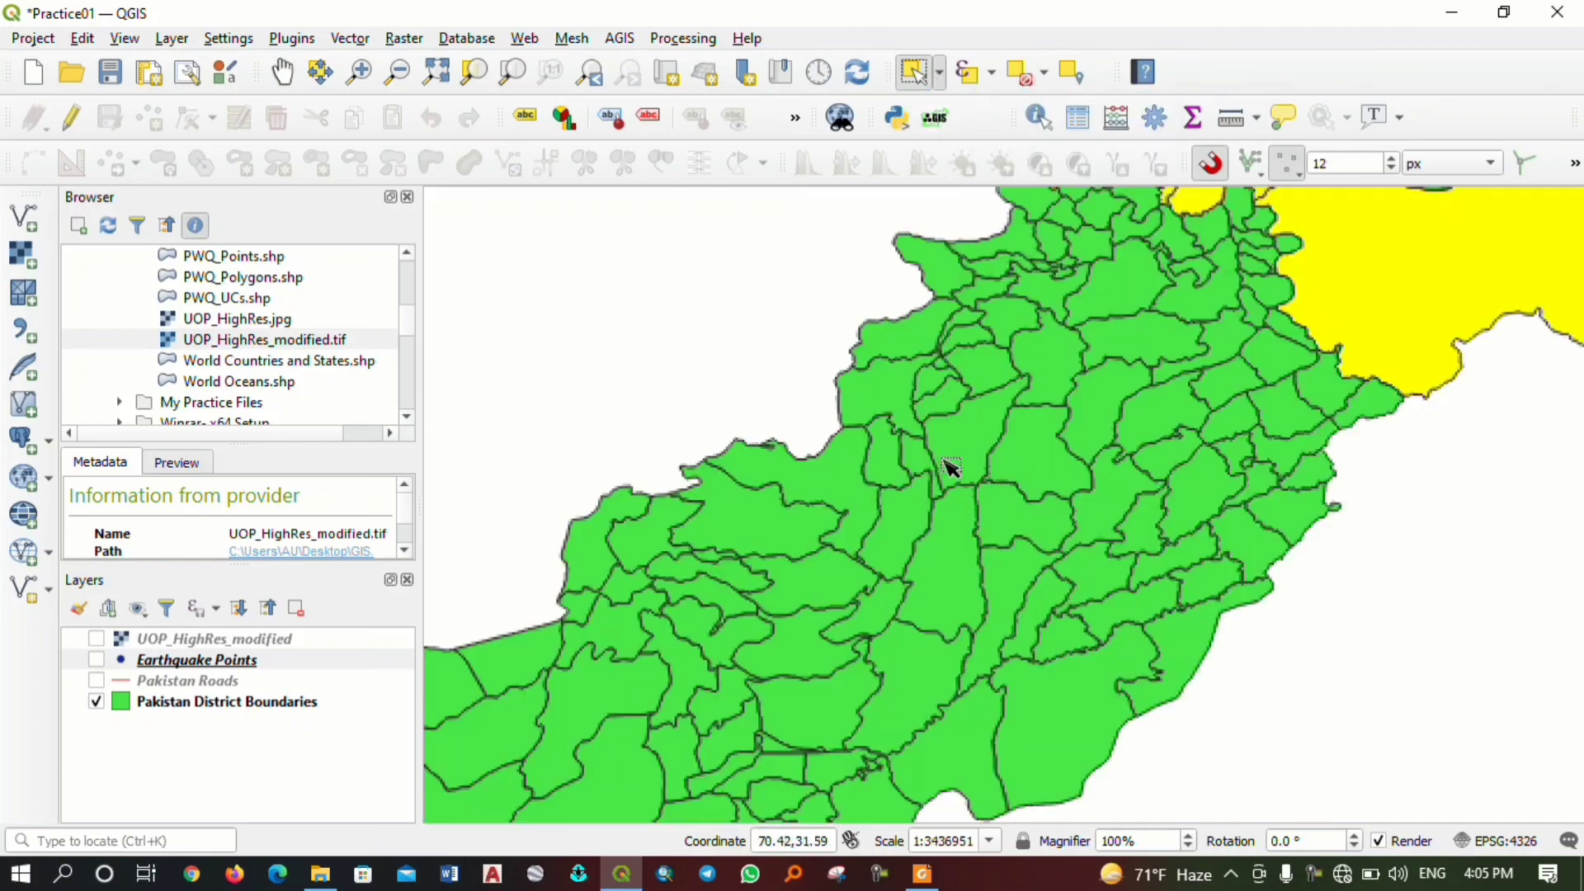
{"action": "scroll", "coordinate": [1117, 360], "scroll_direction": "down", "scroll_amount": 5}
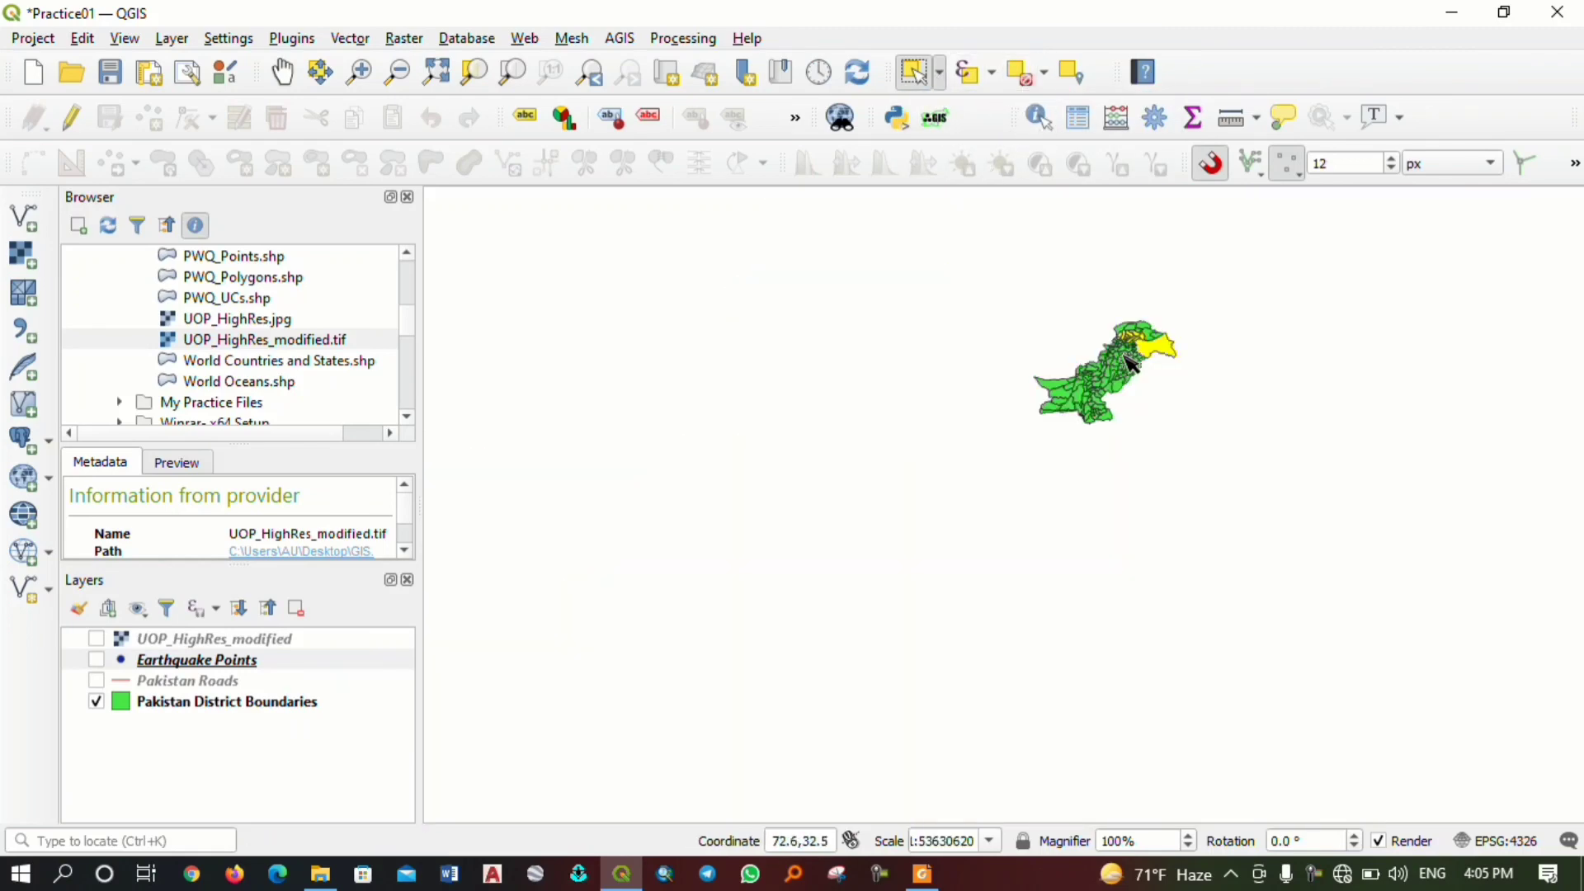
{"action": "scroll", "coordinate": [1155, 350], "scroll_direction": "up", "scroll_amount": 3}
{"action": "left_click_drag", "start_coordinate": [963, 456], "coordinate": [772, 490]}
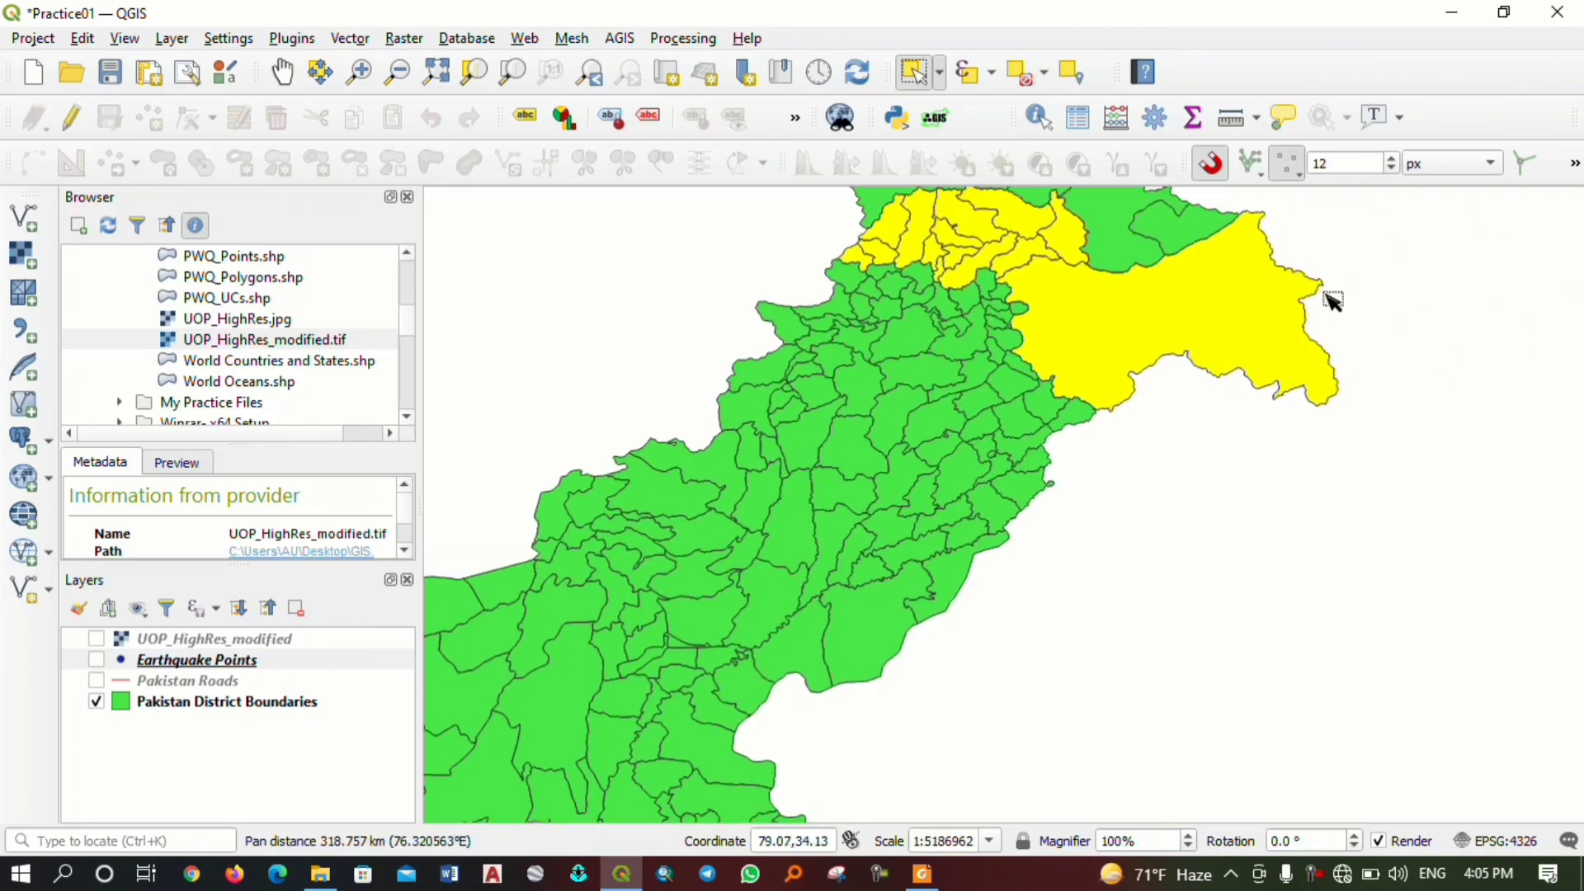
{"action": "left_click", "coordinate": [1044, 74]}
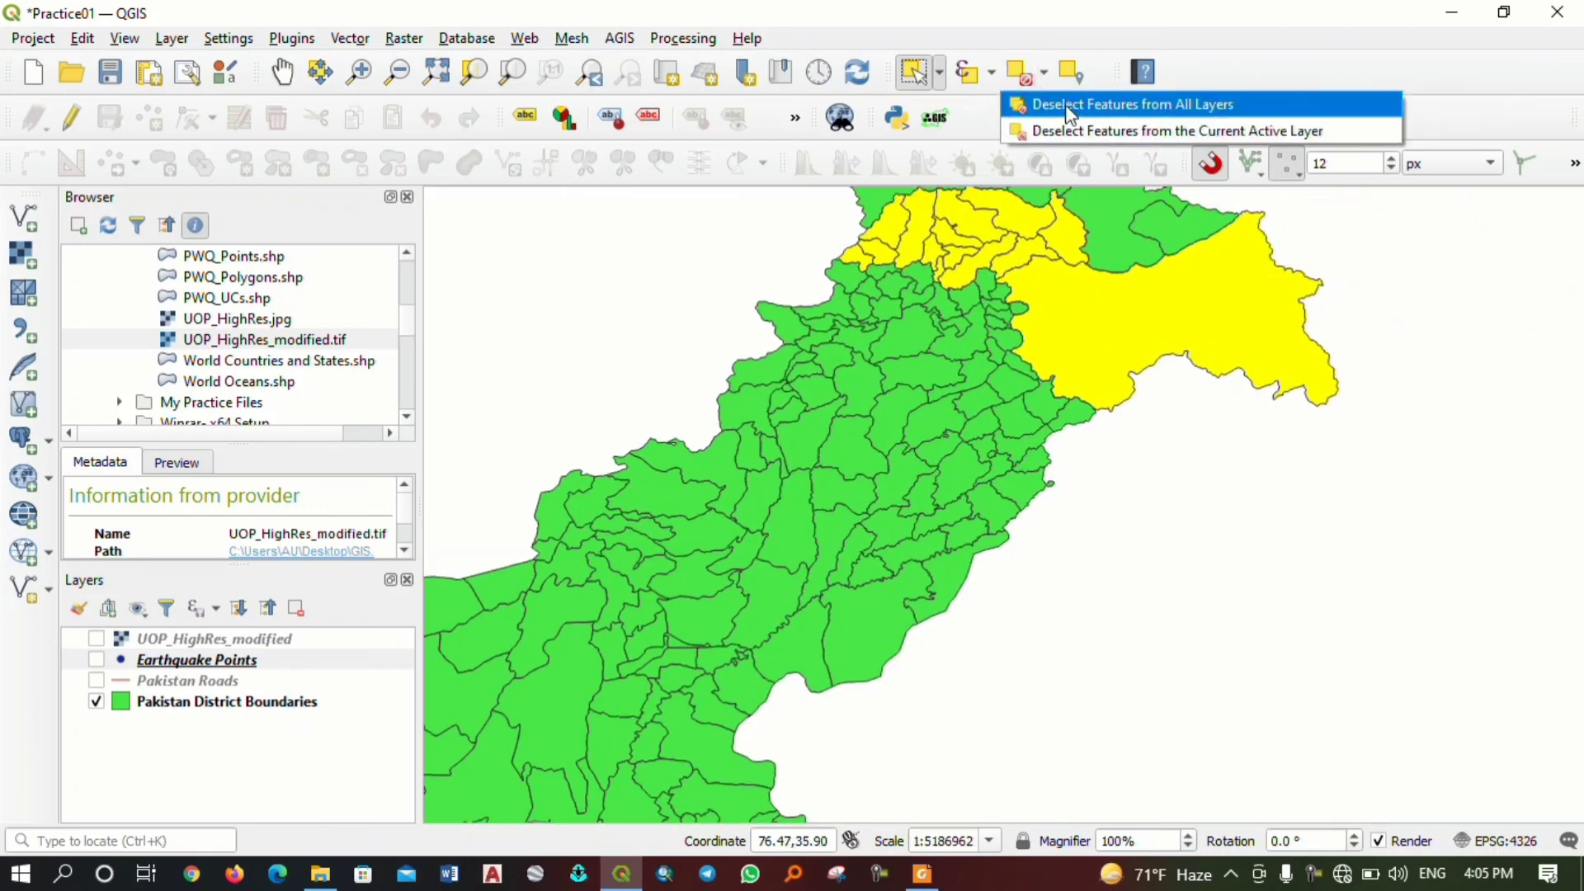
{"action": "left_click", "coordinate": [1062, 106]}
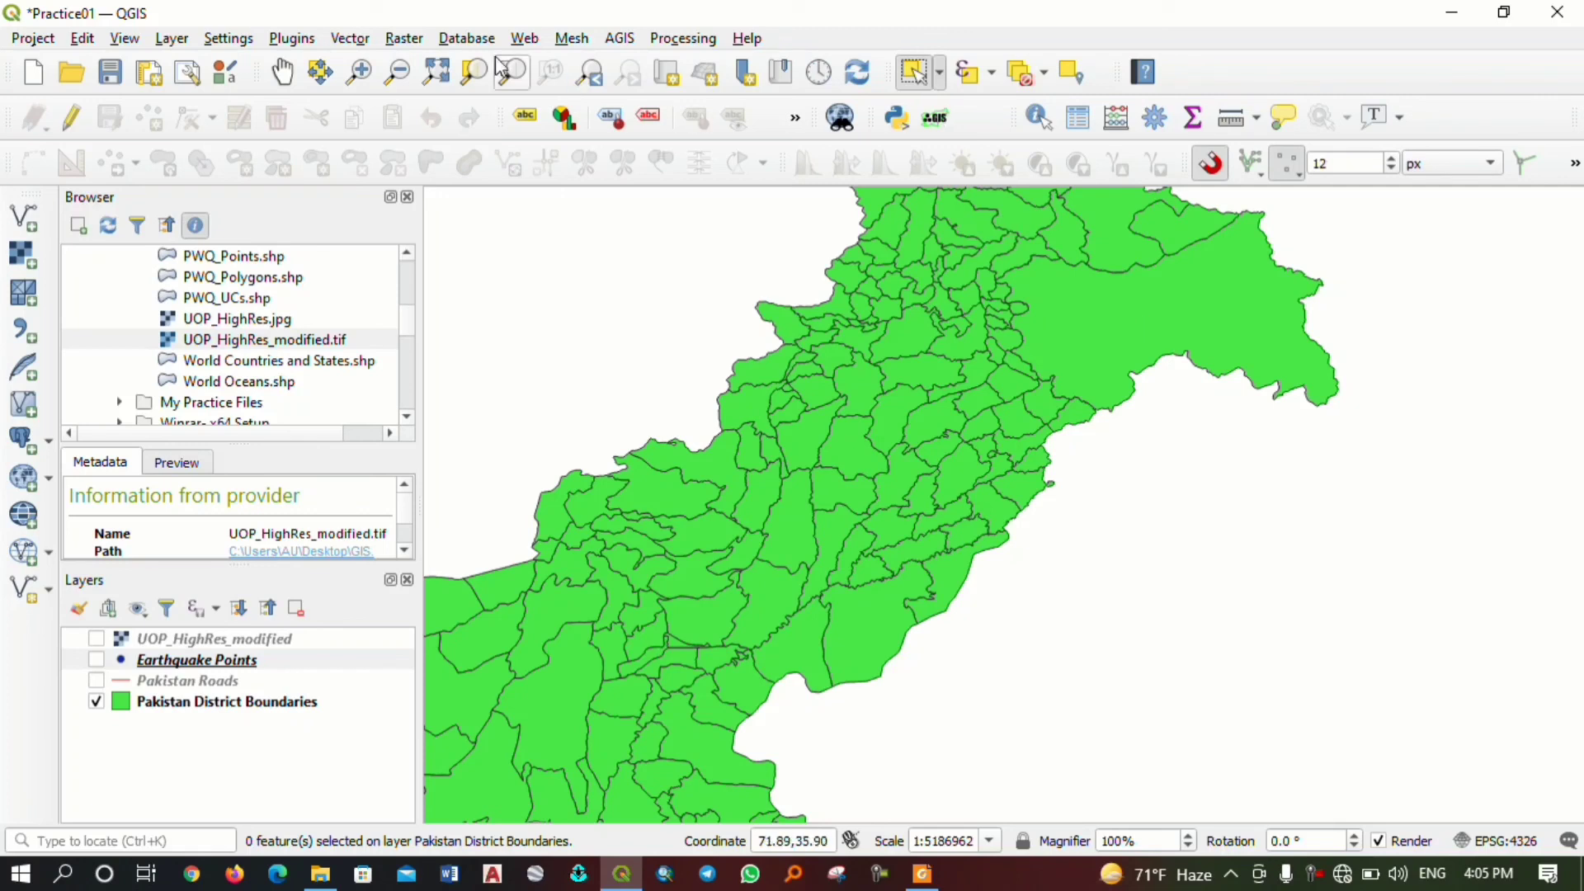
Try to select the northeastern districts by outlining them with Select Features by Polygon.
{"action": "left_click", "coordinate": [281, 73]}
{"action": "left_click", "coordinate": [939, 71]}
{"action": "left_click", "coordinate": [942, 79]}
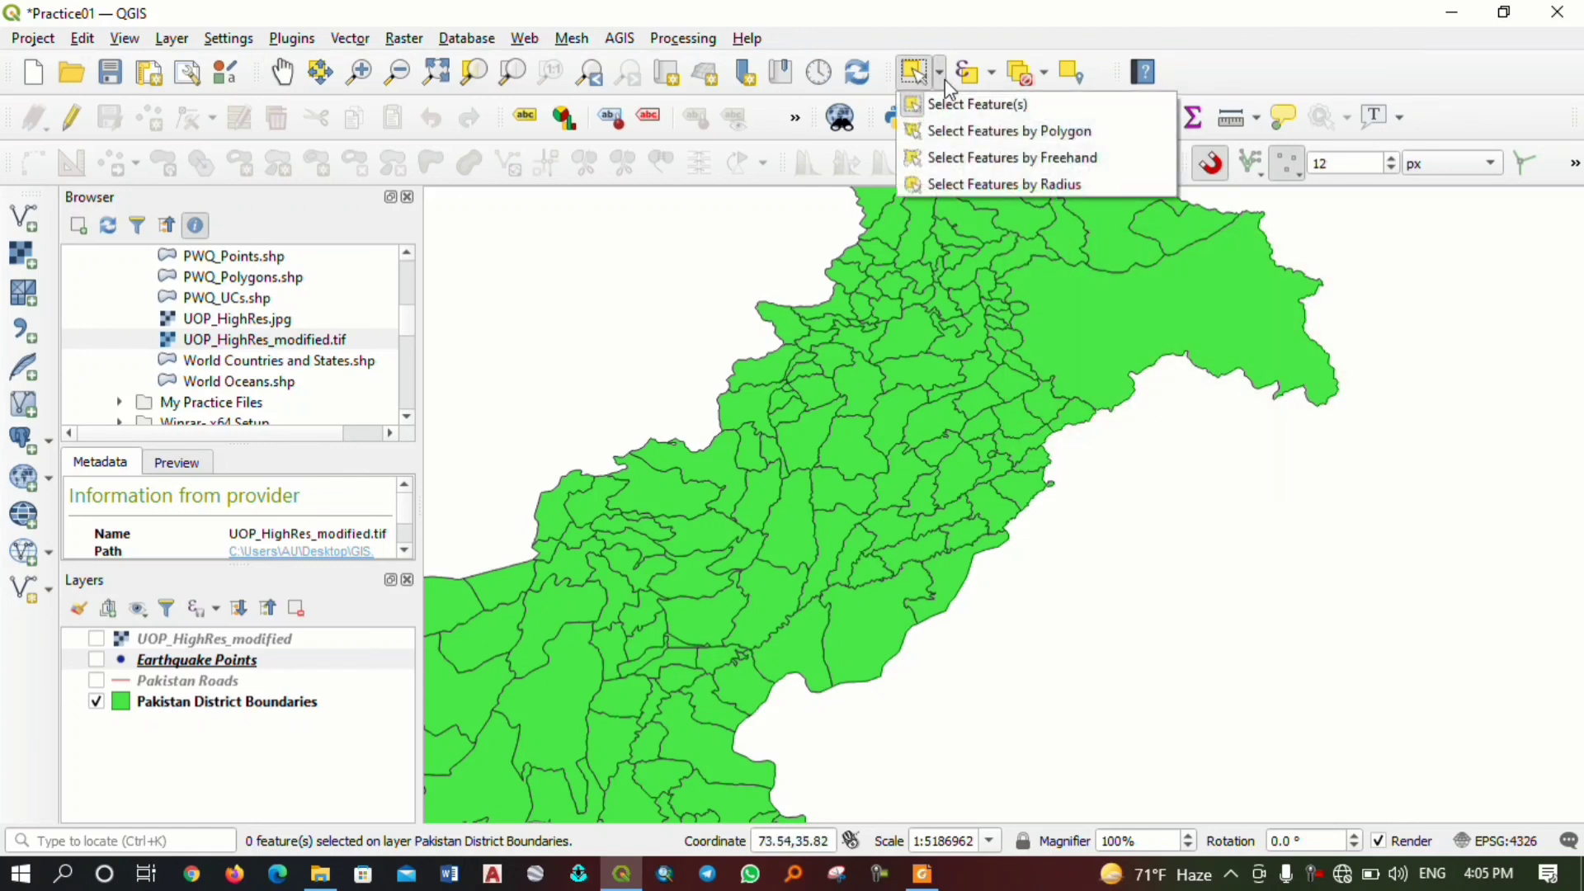
{"action": "left_click", "coordinate": [961, 129]}
{"action": "left_click", "coordinate": [1342, 206]}
{"action": "left_click", "coordinate": [885, 468]}
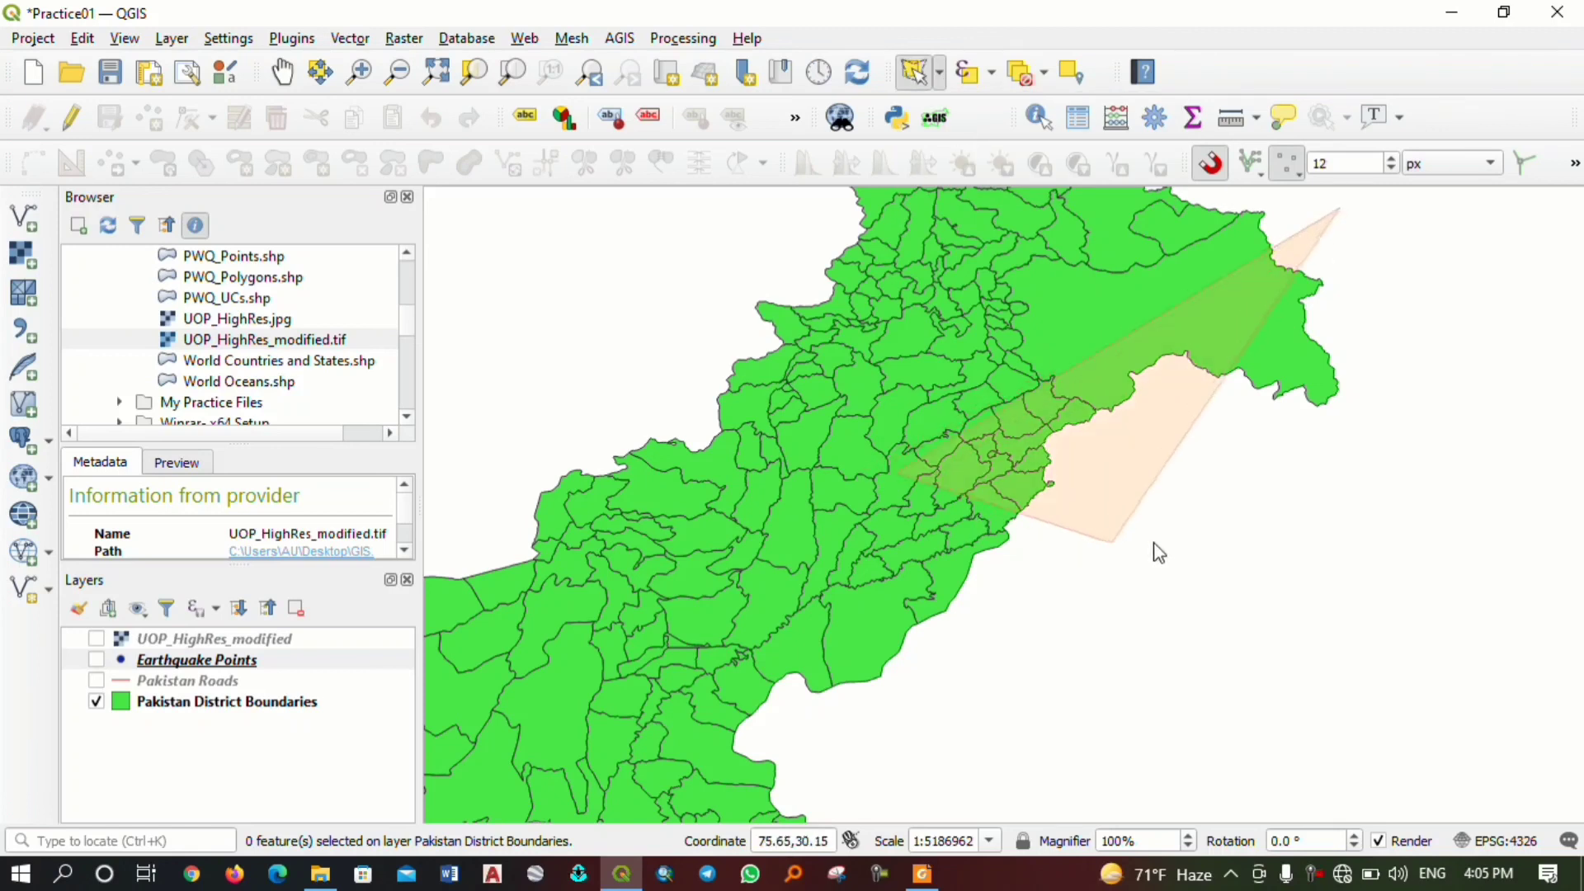
{"action": "right_click", "coordinate": [1369, 534]}
{"action": "scroll", "coordinate": [1239, 473], "scroll_direction": "down", "scroll_amount": 3}
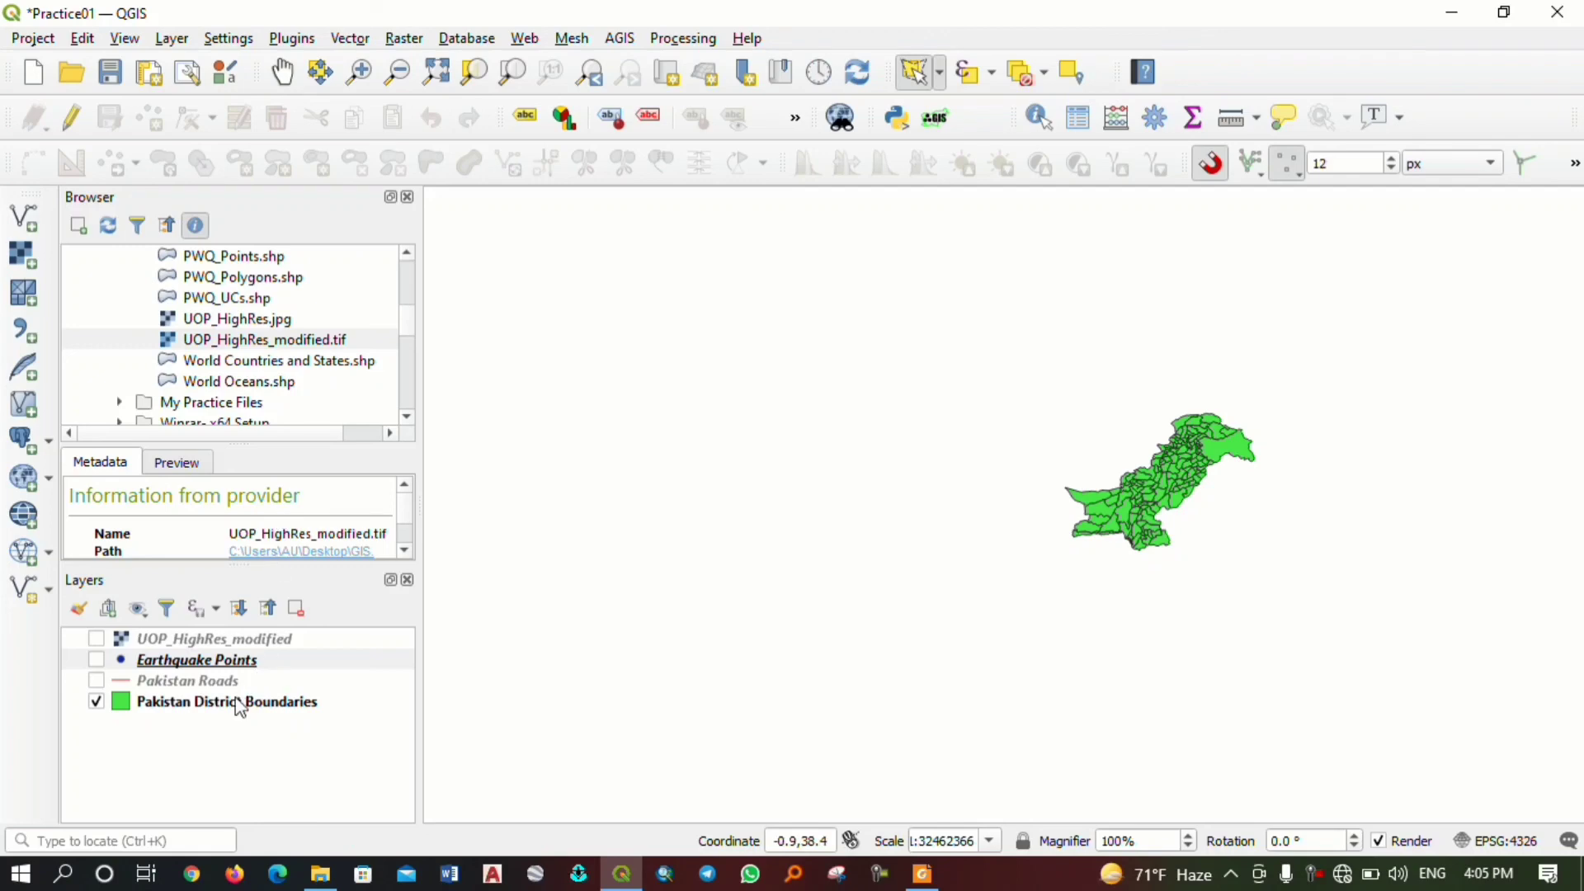
Reopen the Practice01 project, discarding the unsaved changes.
{"action": "left_click", "coordinate": [87, 75]}
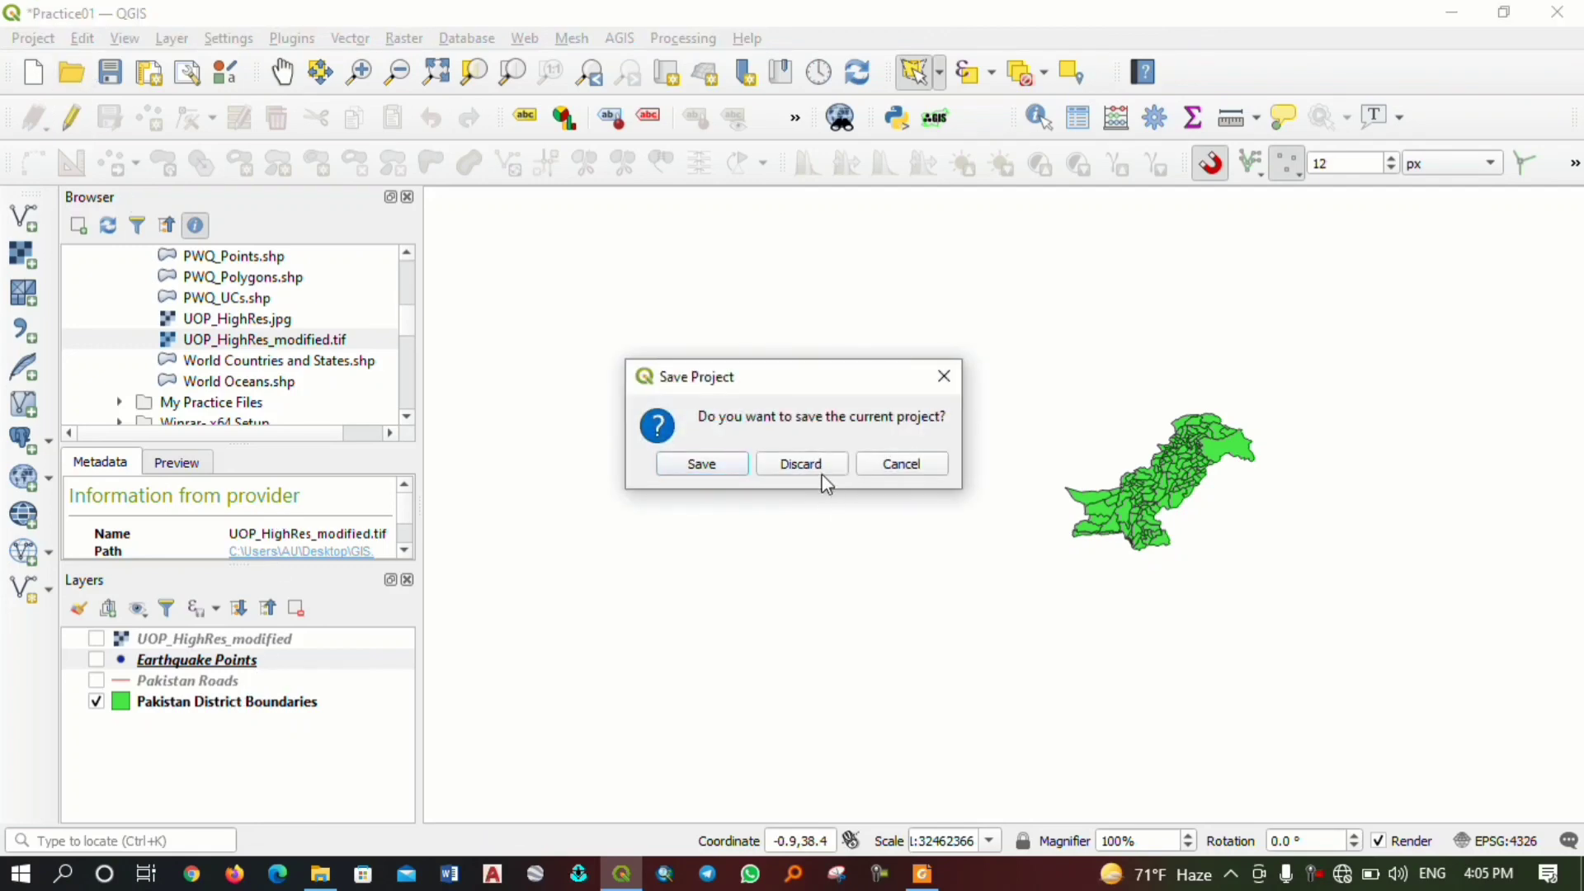
{"action": "left_click", "coordinate": [822, 472]}
{"action": "key", "text": "Escape"}
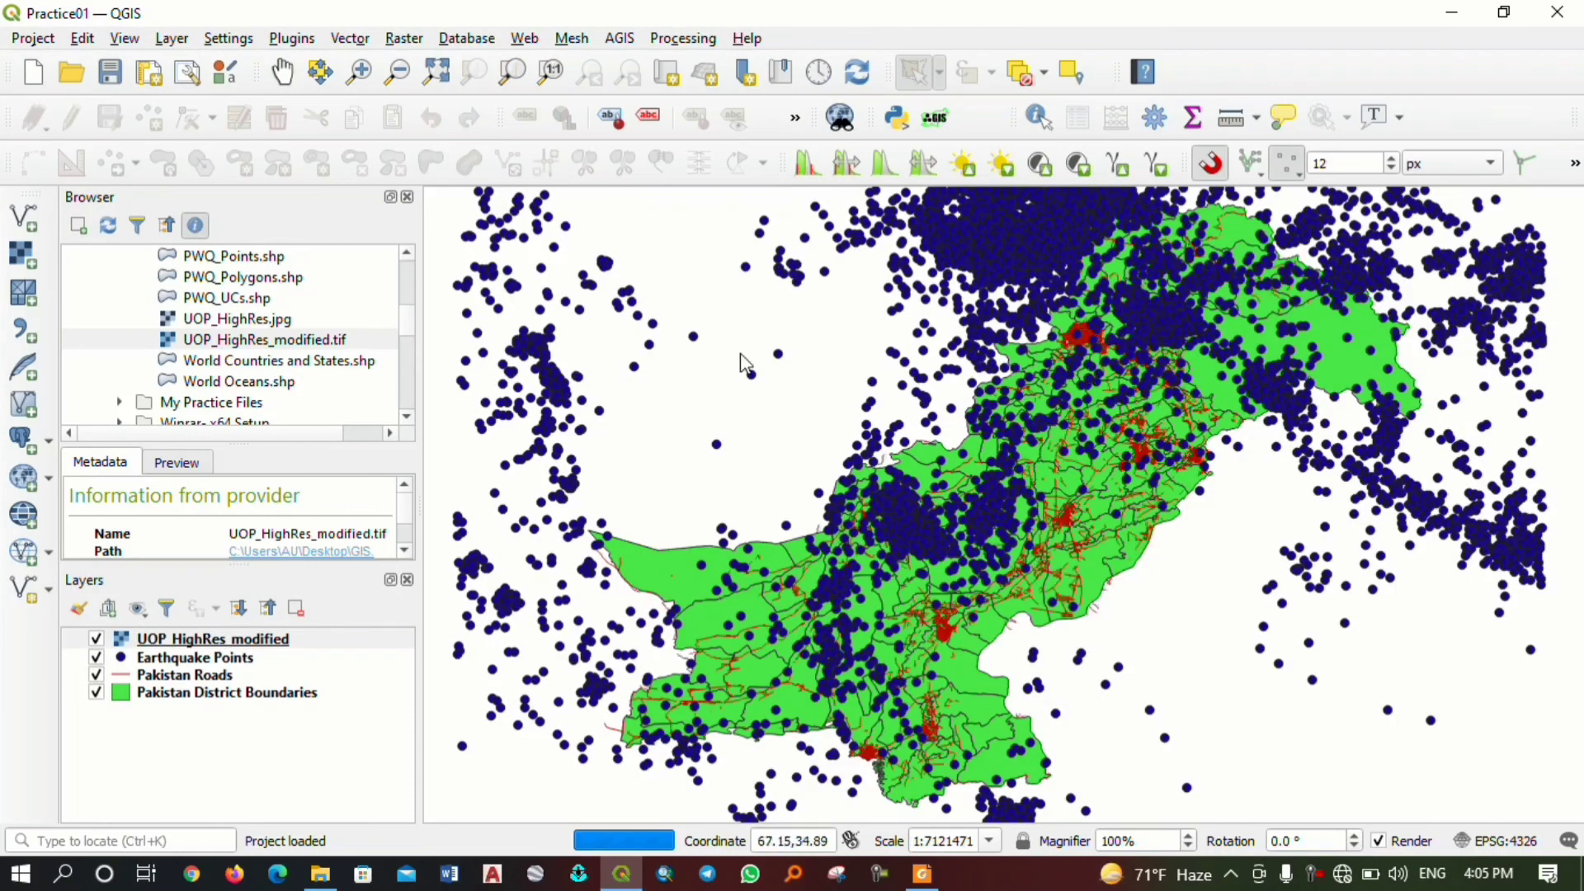
Turn off the UOP_HighRes_modified, Earthquake Points and Pakistan Roads layers in the reopened project.
{"action": "left_click", "coordinate": [97, 639]}
{"action": "left_click", "coordinate": [96, 658]}
{"action": "left_click", "coordinate": [96, 676]}
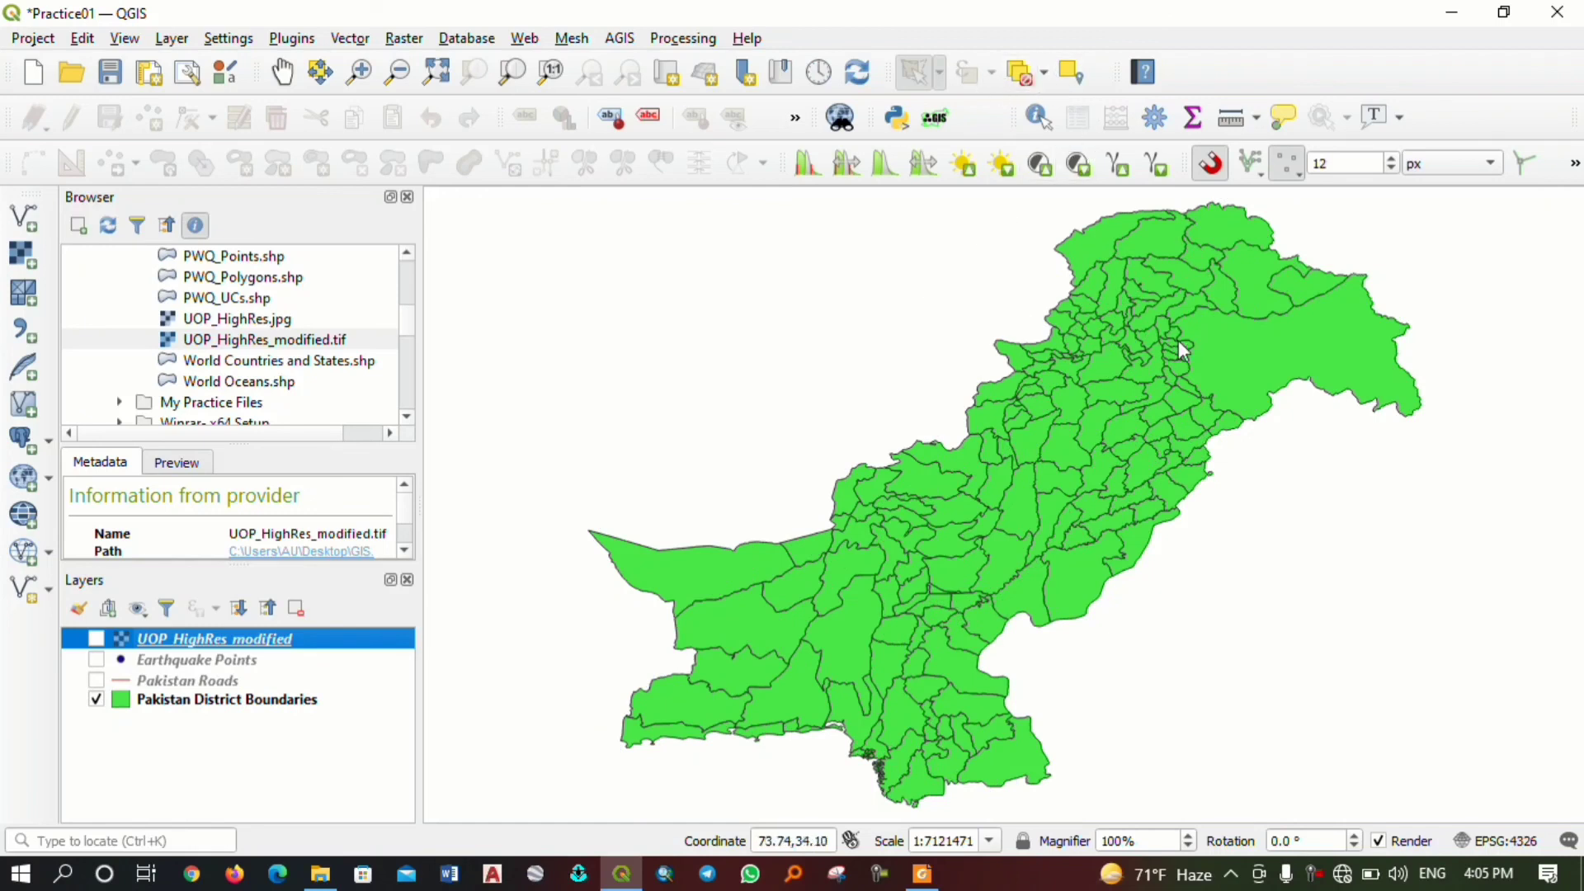
Switch to the Pan Map tool and deselect features from all layers.
{"action": "left_click", "coordinate": [281, 72]}
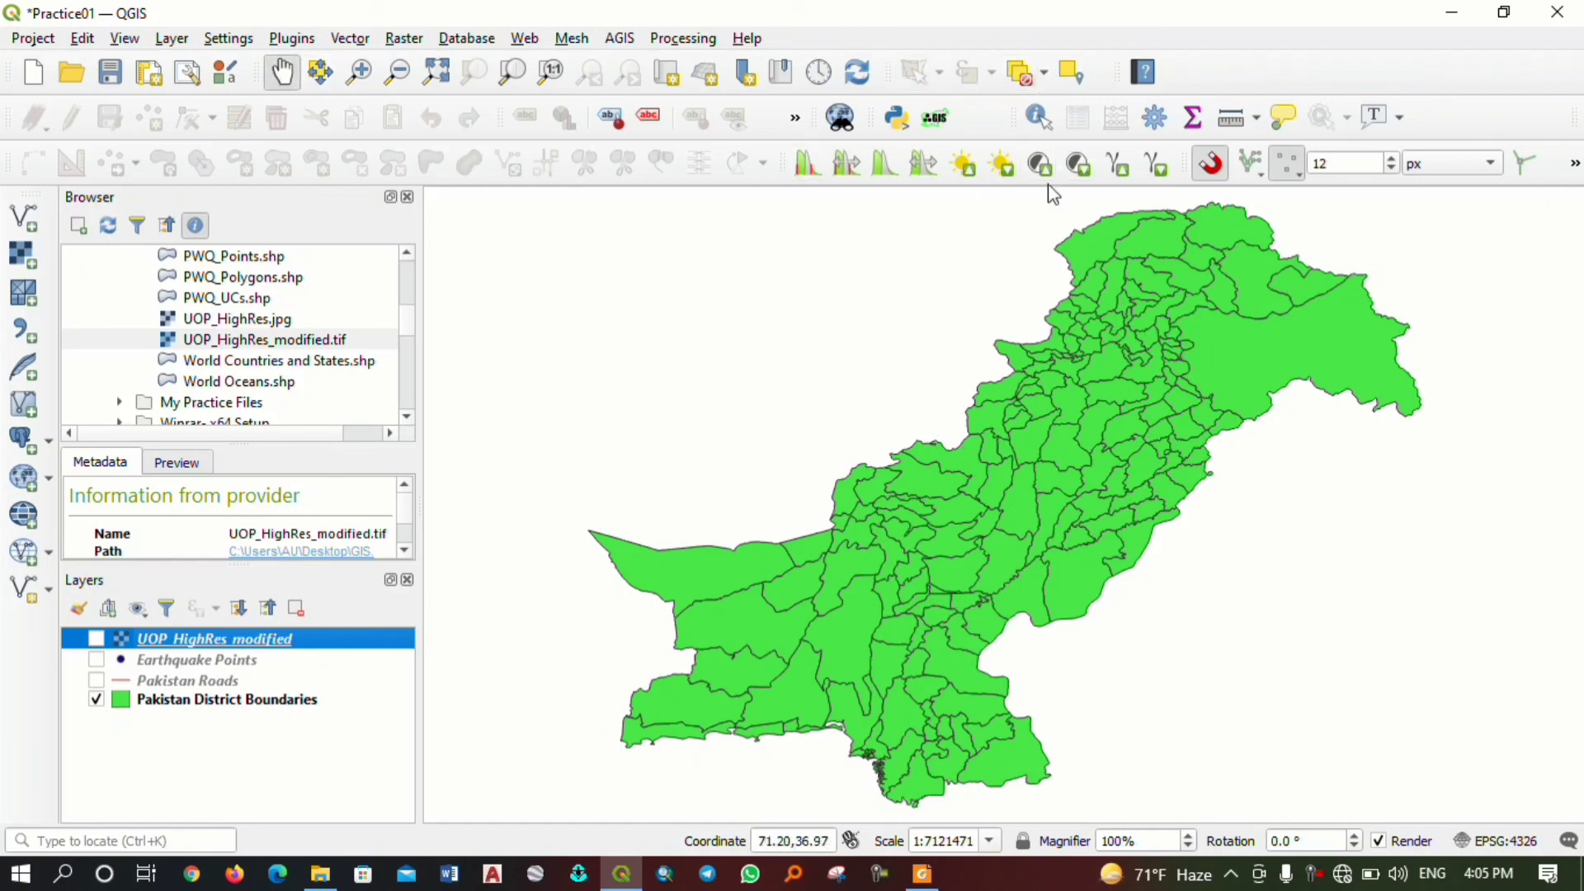
{"action": "left_click_drag", "start_coordinate": [1041, 320], "coordinate": [996, 497]}
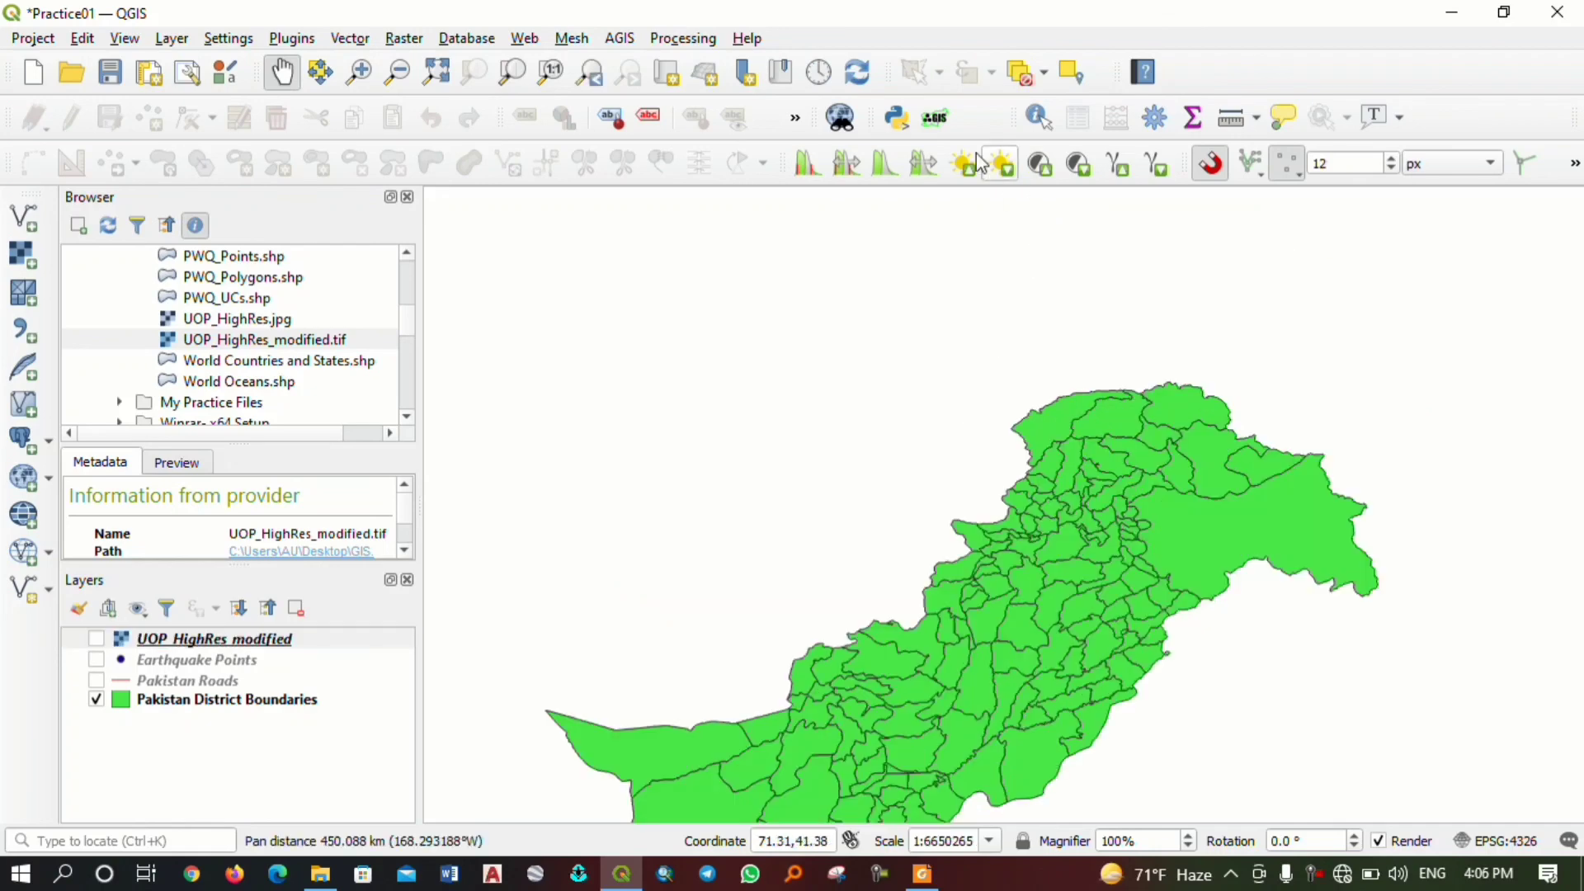
{"action": "scroll", "coordinate": [1155, 540], "scroll_direction": "down", "scroll_amount": 3}
{"action": "scroll", "coordinate": [1156, 544], "scroll_direction": "up", "scroll_amount": 4}
{"action": "left_click_drag", "start_coordinate": [1153, 459], "coordinate": [1017, 633]}
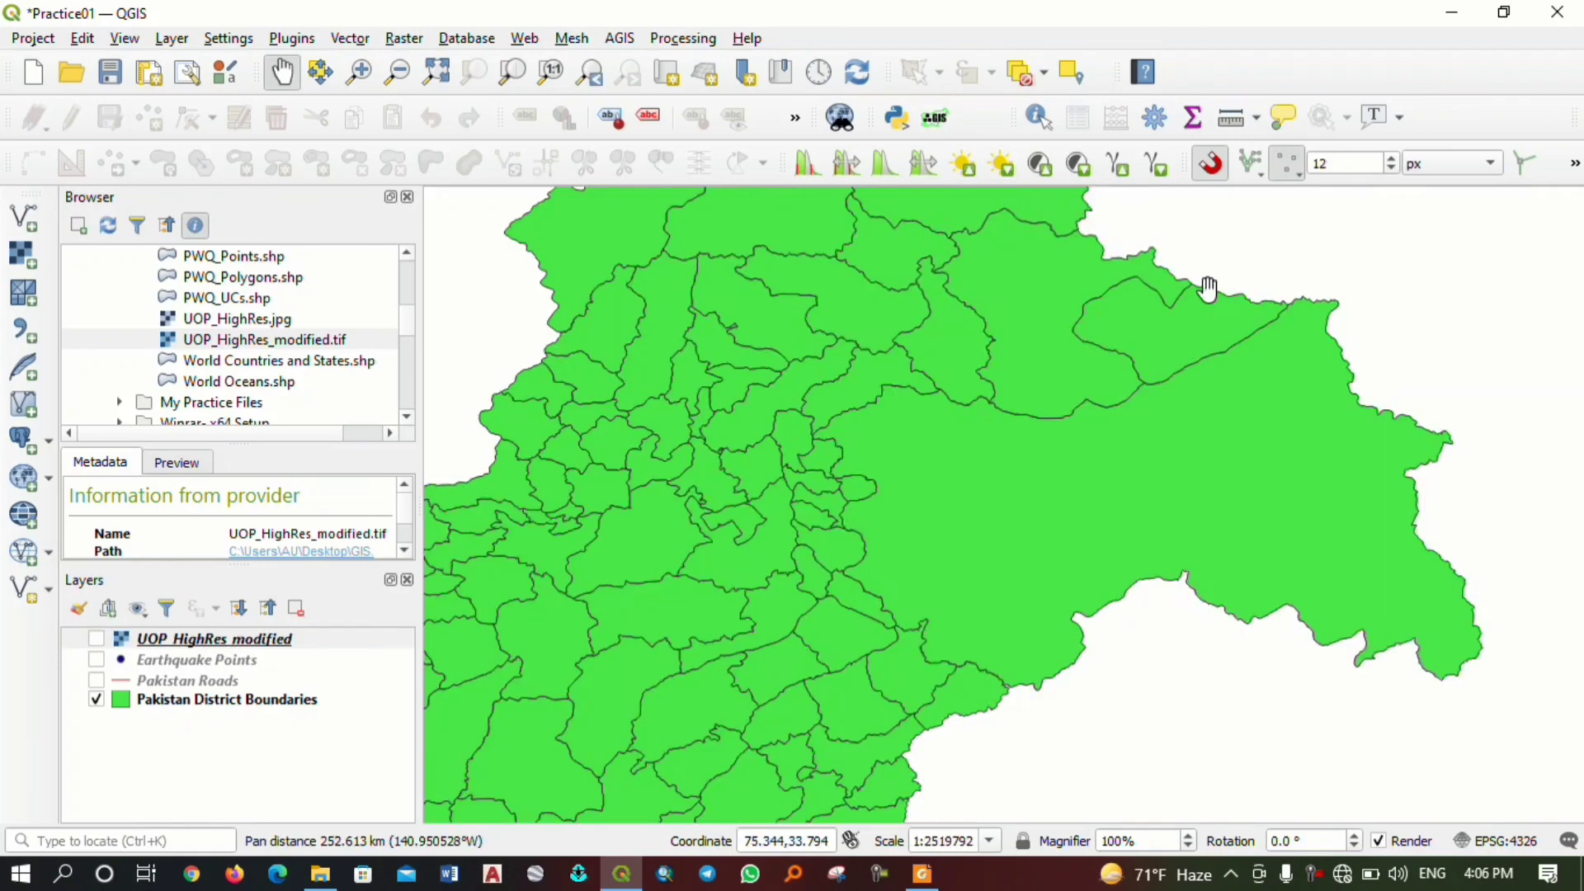
{"action": "left_click_drag", "start_coordinate": [1208, 289], "coordinate": [1011, 482]}
{"action": "left_click_drag", "start_coordinate": [1187, 293], "coordinate": [984, 504]}
{"action": "scroll", "coordinate": [1070, 351], "scroll_direction": "down", "scroll_amount": 2}
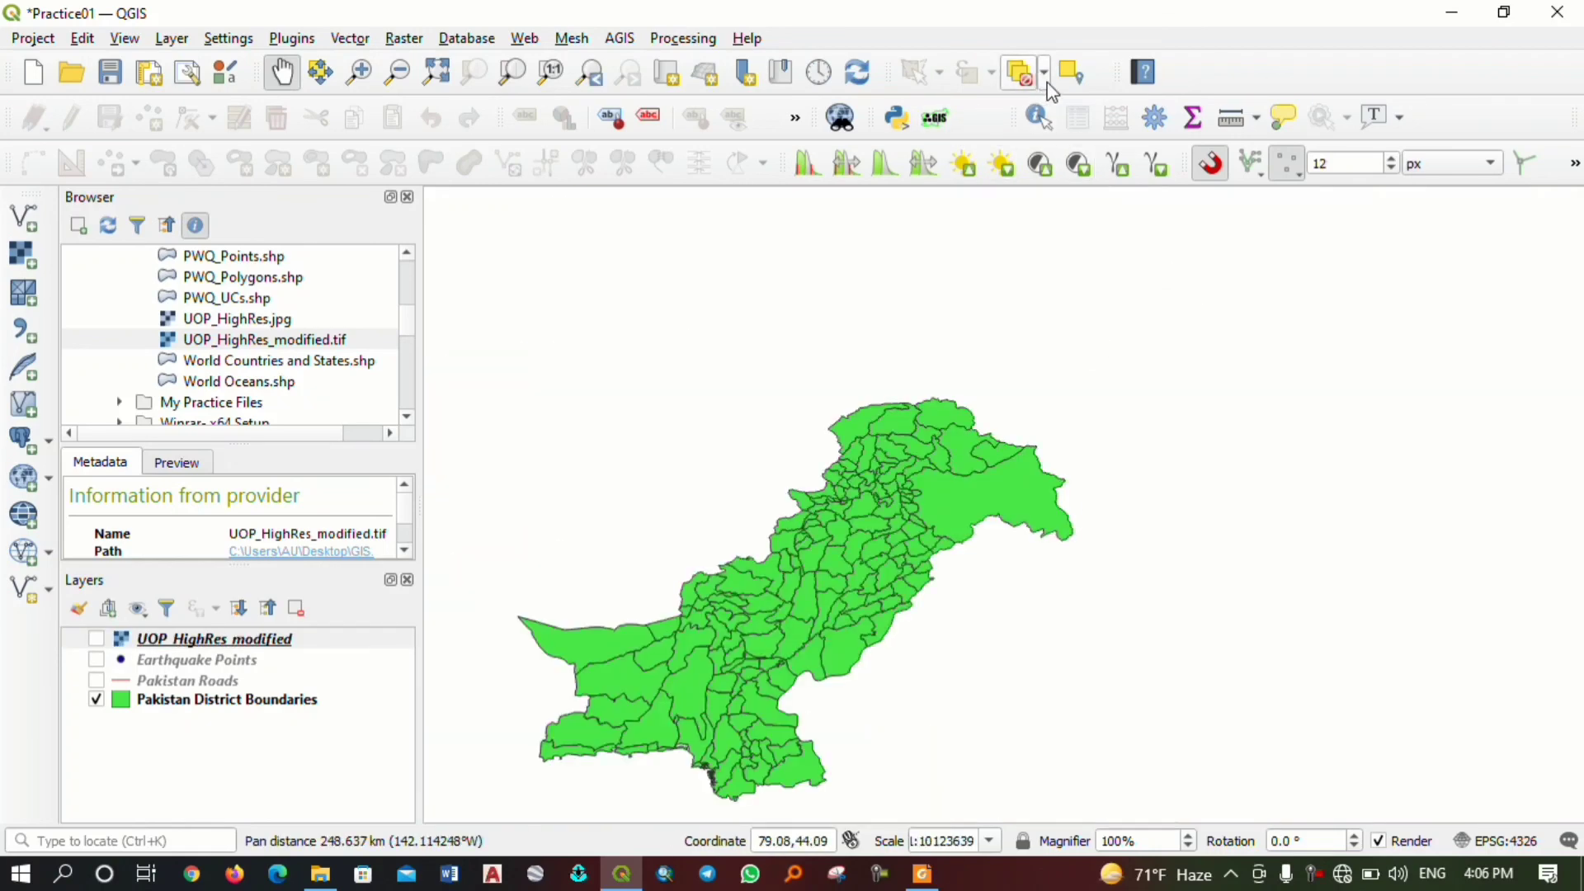
{"action": "left_click", "coordinate": [1044, 74]}
{"action": "left_click", "coordinate": [1060, 103]}
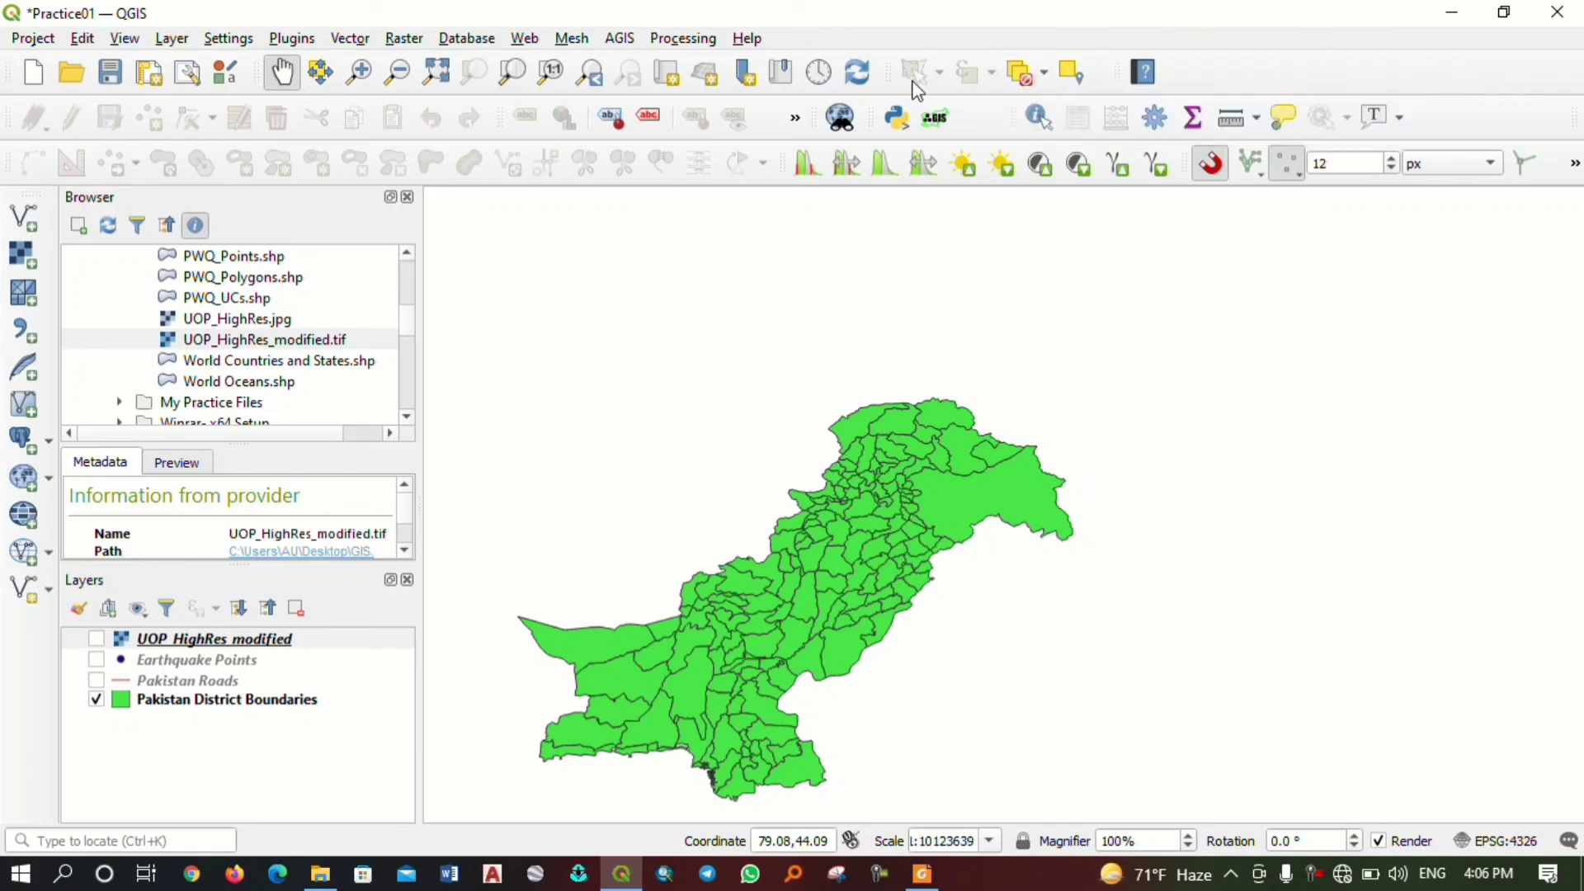
Hide the Pakistan District Boundaries layer and show the Pakistan Roads layer over the whole country.
{"action": "scroll", "coordinate": [953, 515], "scroll_direction": "up", "scroll_amount": 1}
{"action": "left_click_drag", "start_coordinate": [821, 457], "coordinate": [962, 449]}
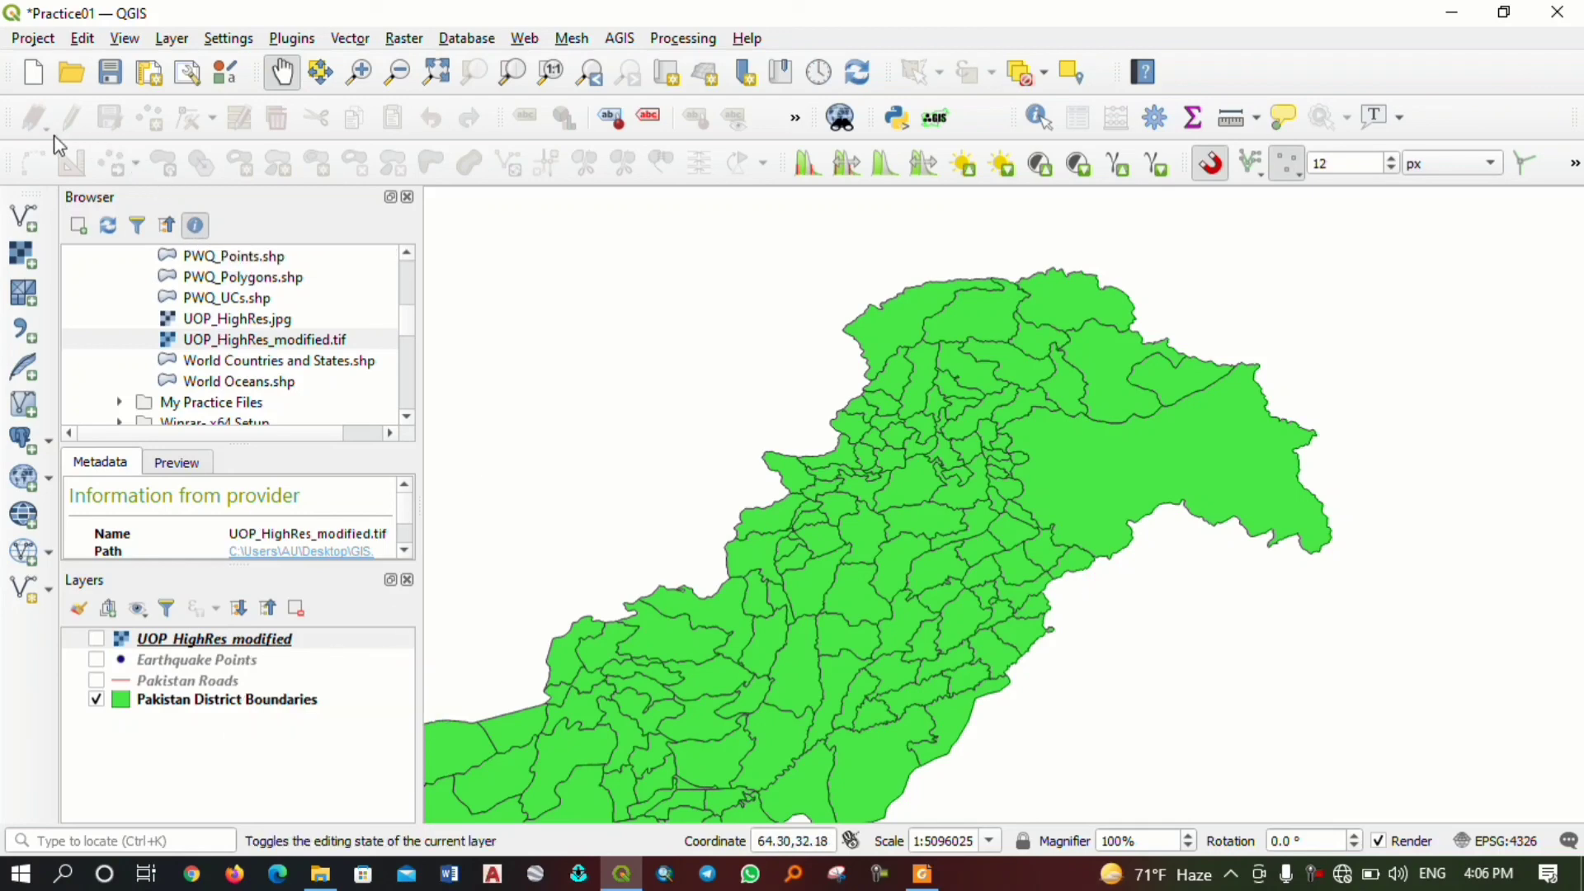
{"action": "left_click_drag", "start_coordinate": [849, 477], "coordinate": [895, 338]}
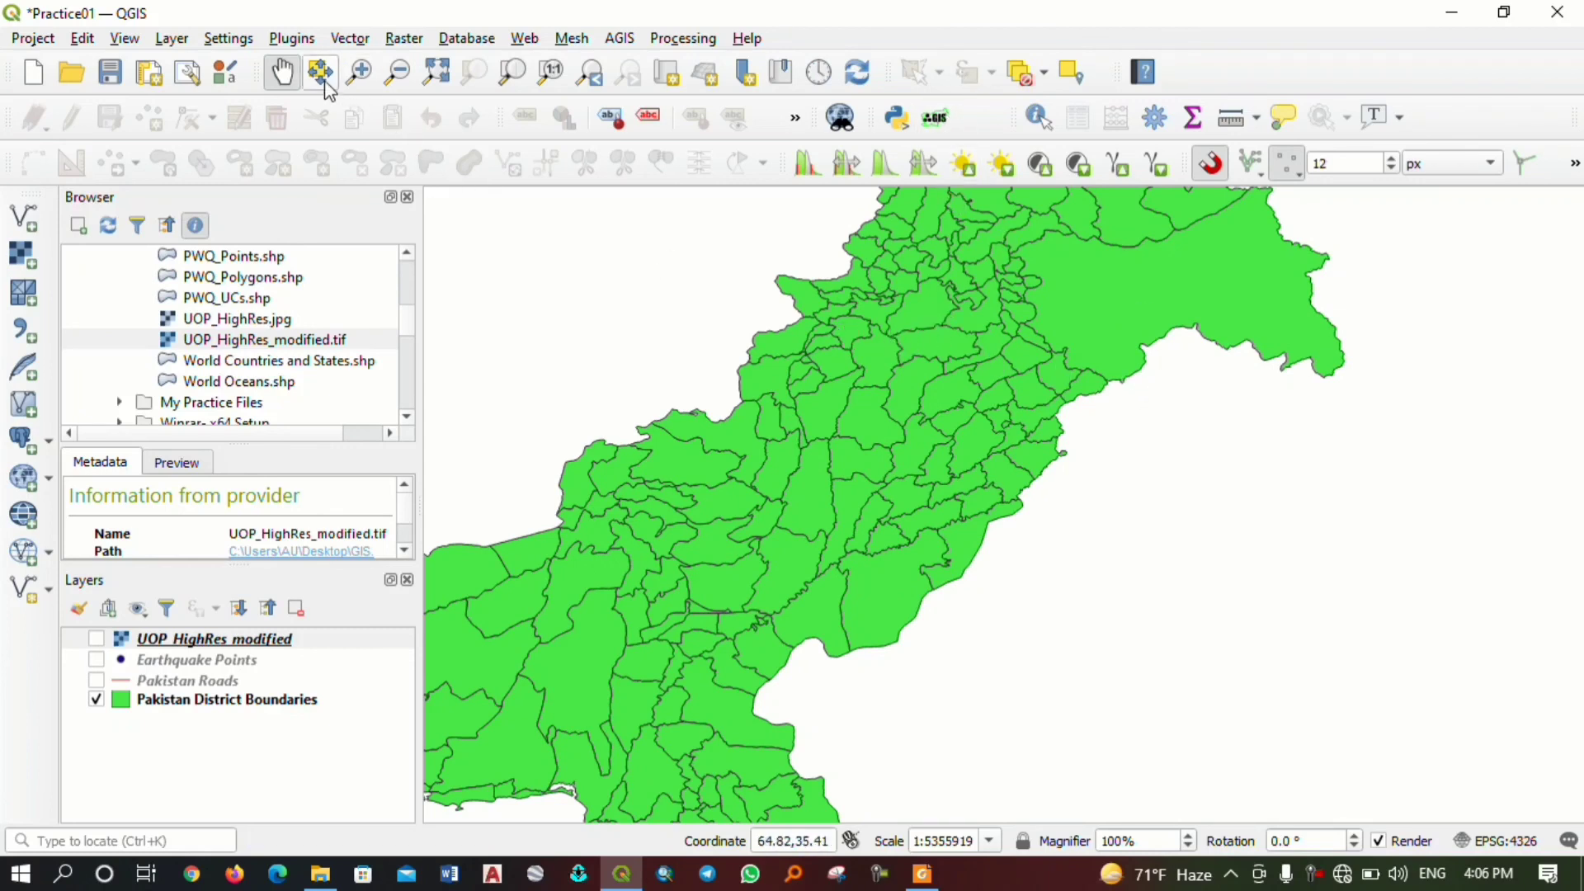
{"action": "left_click_drag", "start_coordinate": [887, 448], "coordinate": [1192, 486]}
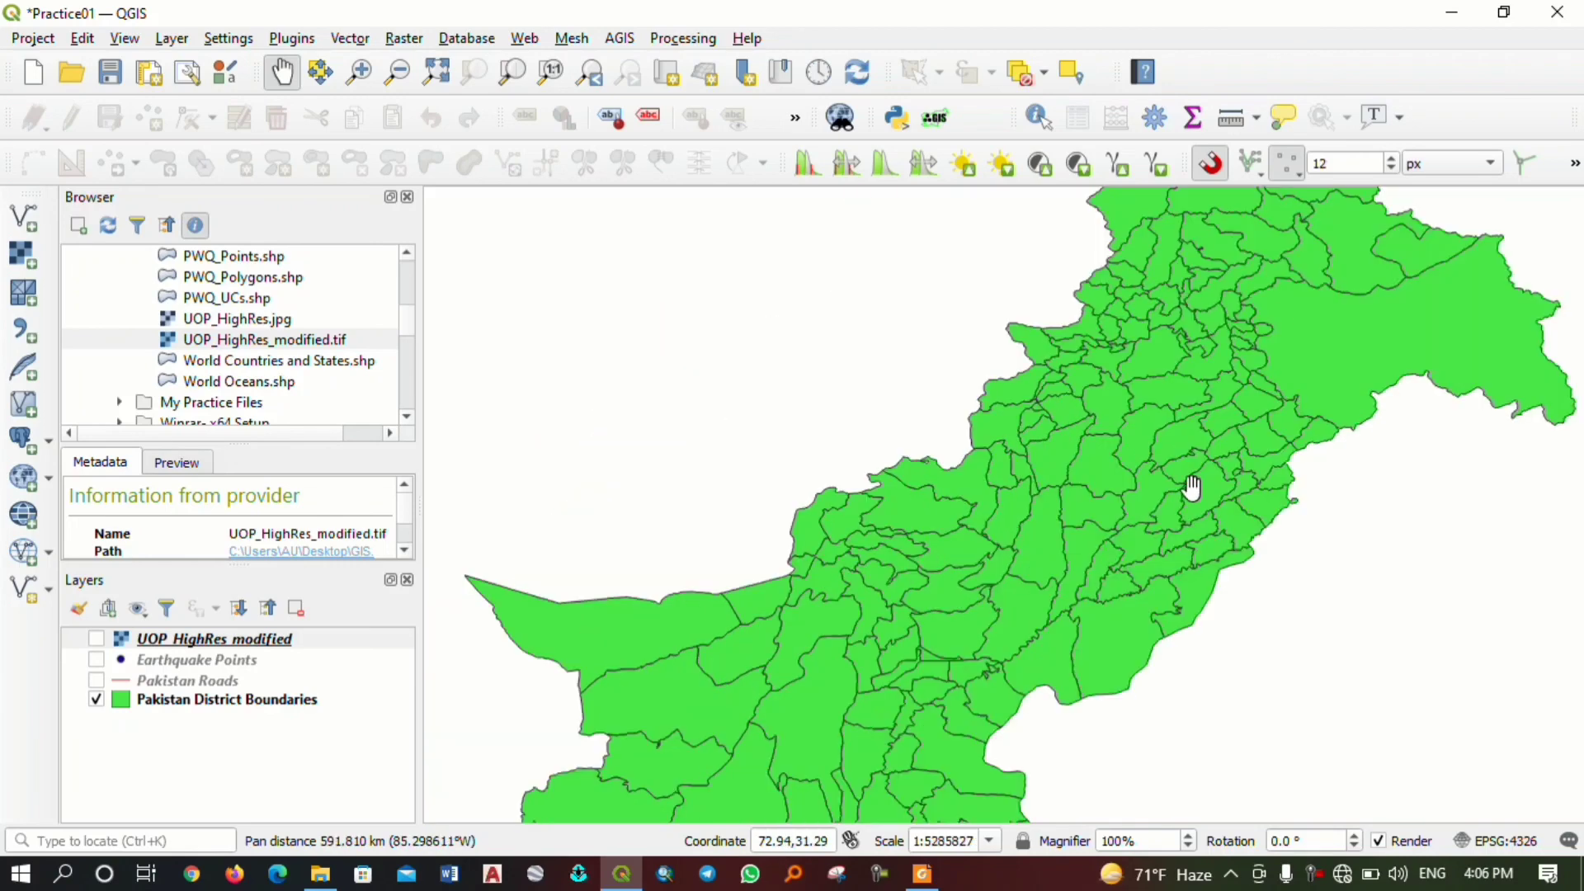
{"action": "left_click_drag", "start_coordinate": [1075, 405], "coordinate": [1000, 312]}
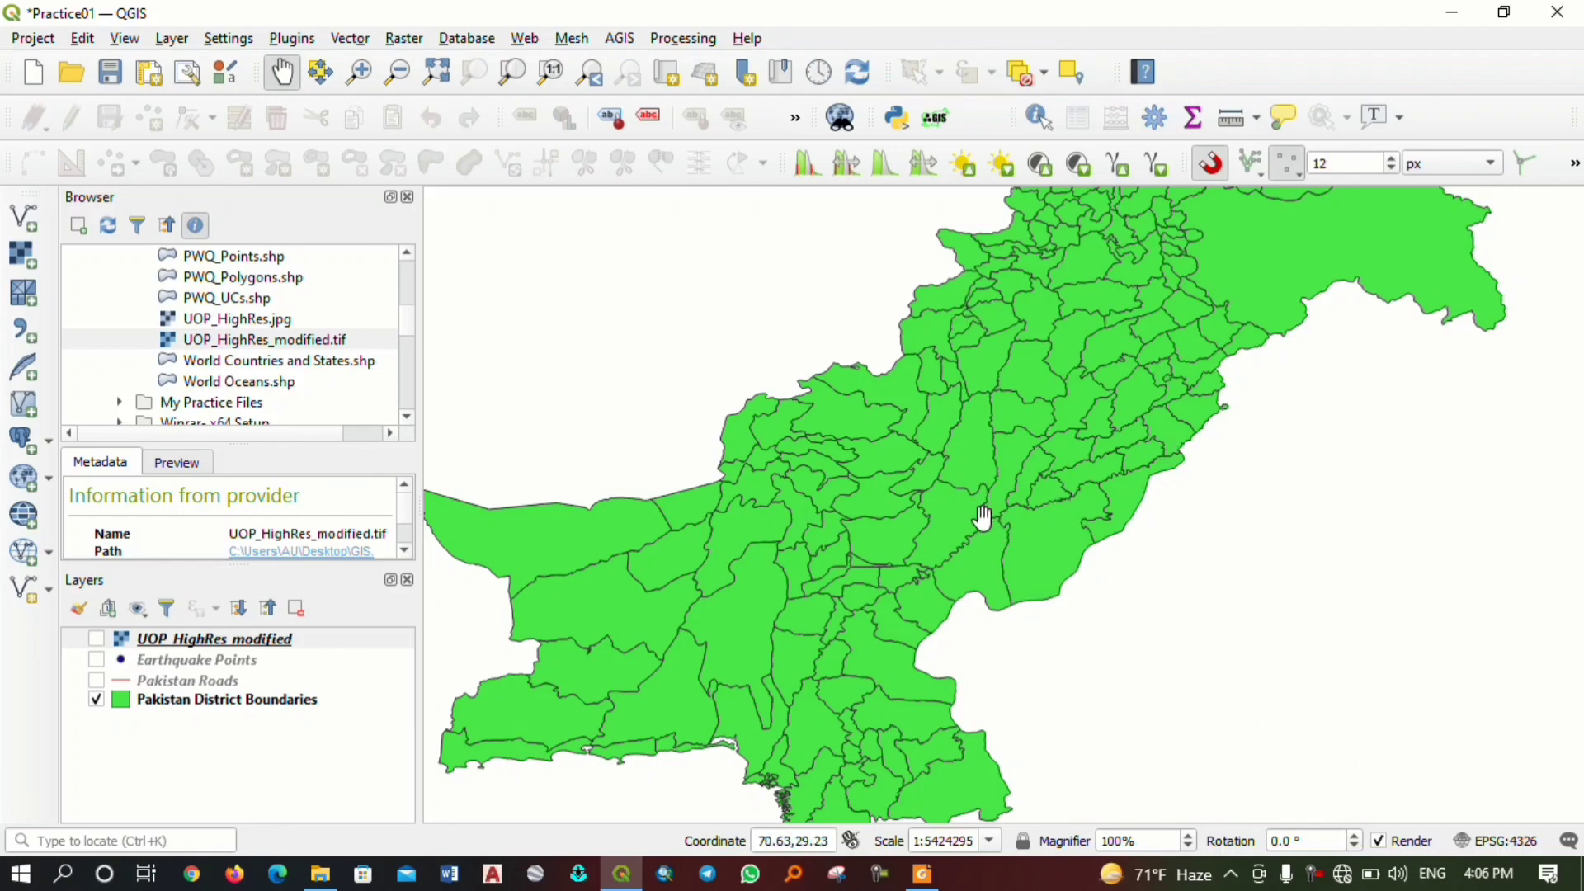
{"action": "scroll", "coordinate": [981, 517], "scroll_direction": "down", "scroll_amount": 1}
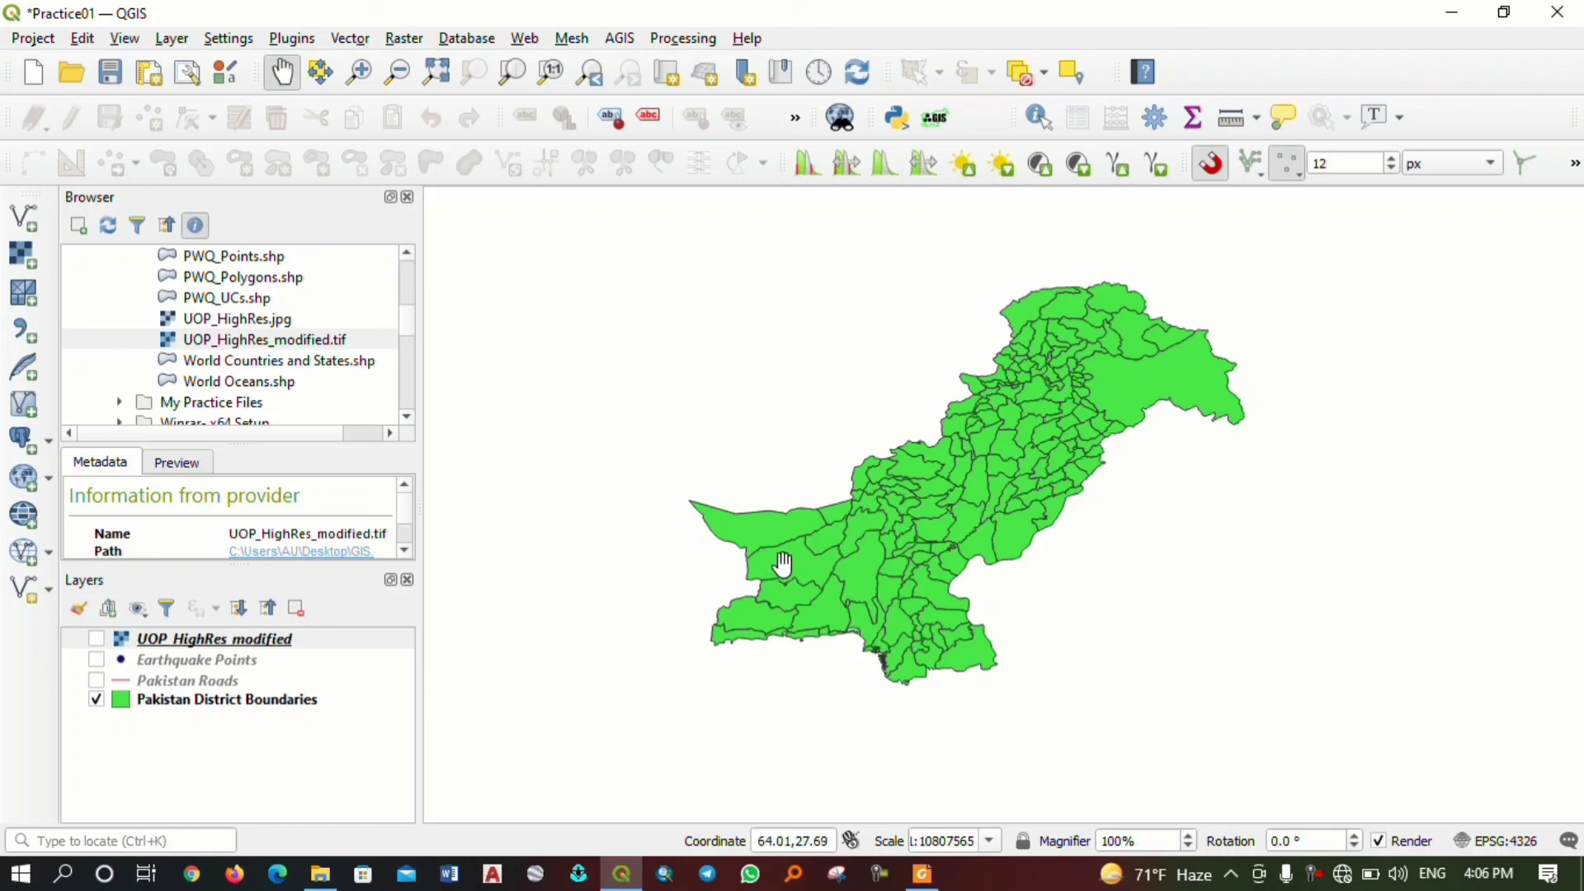
{"action": "left_click", "coordinate": [96, 699]}
{"action": "left_click", "coordinate": [96, 680]}
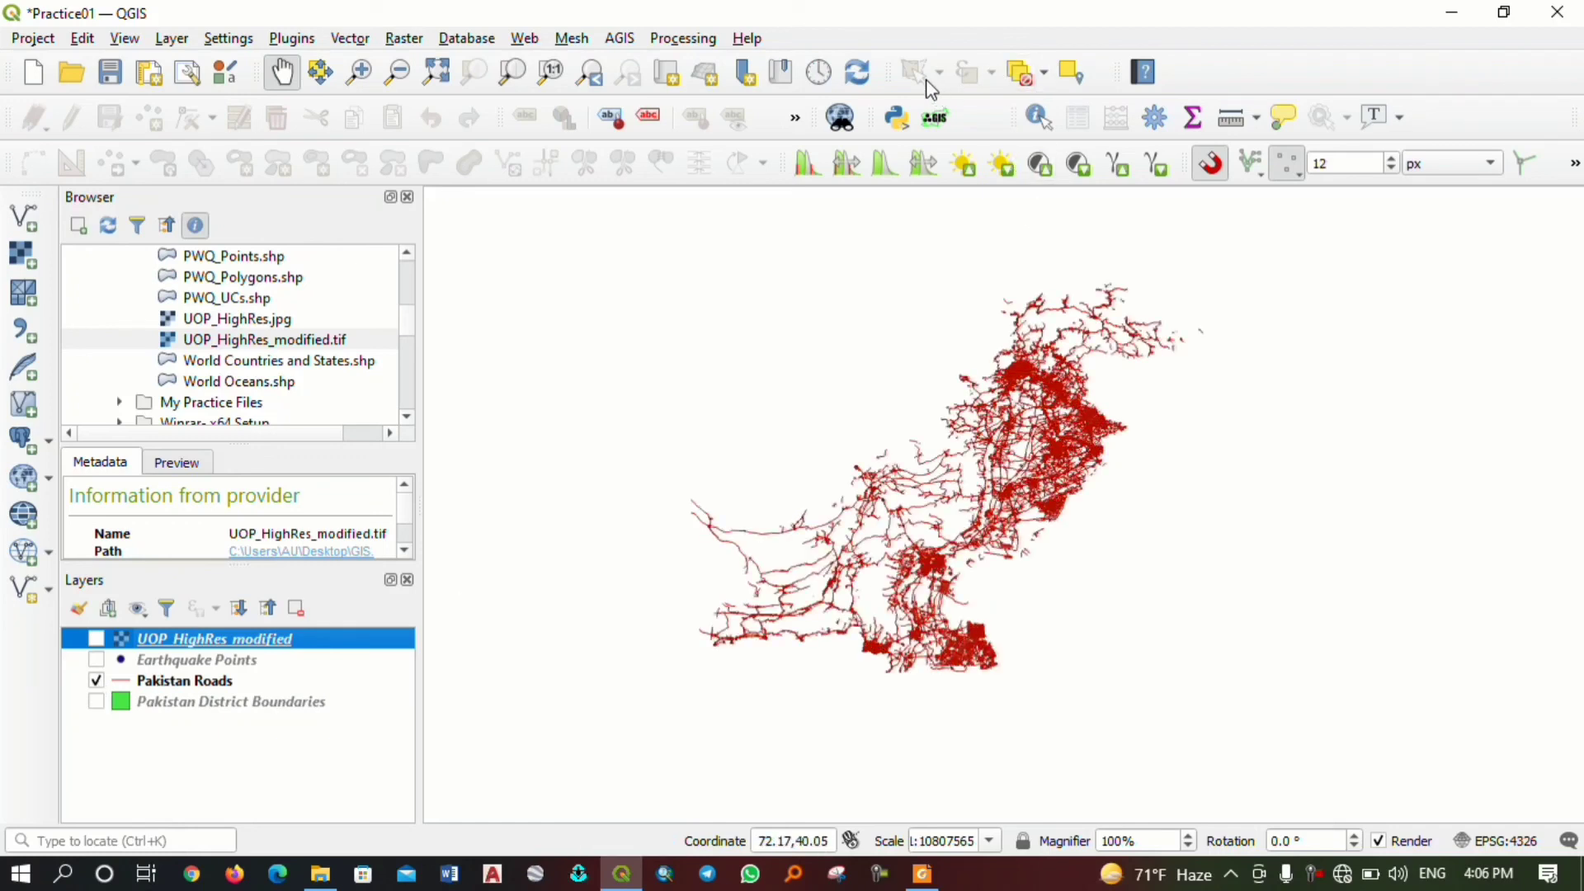
{"action": "left_click", "coordinate": [1327, 876]}
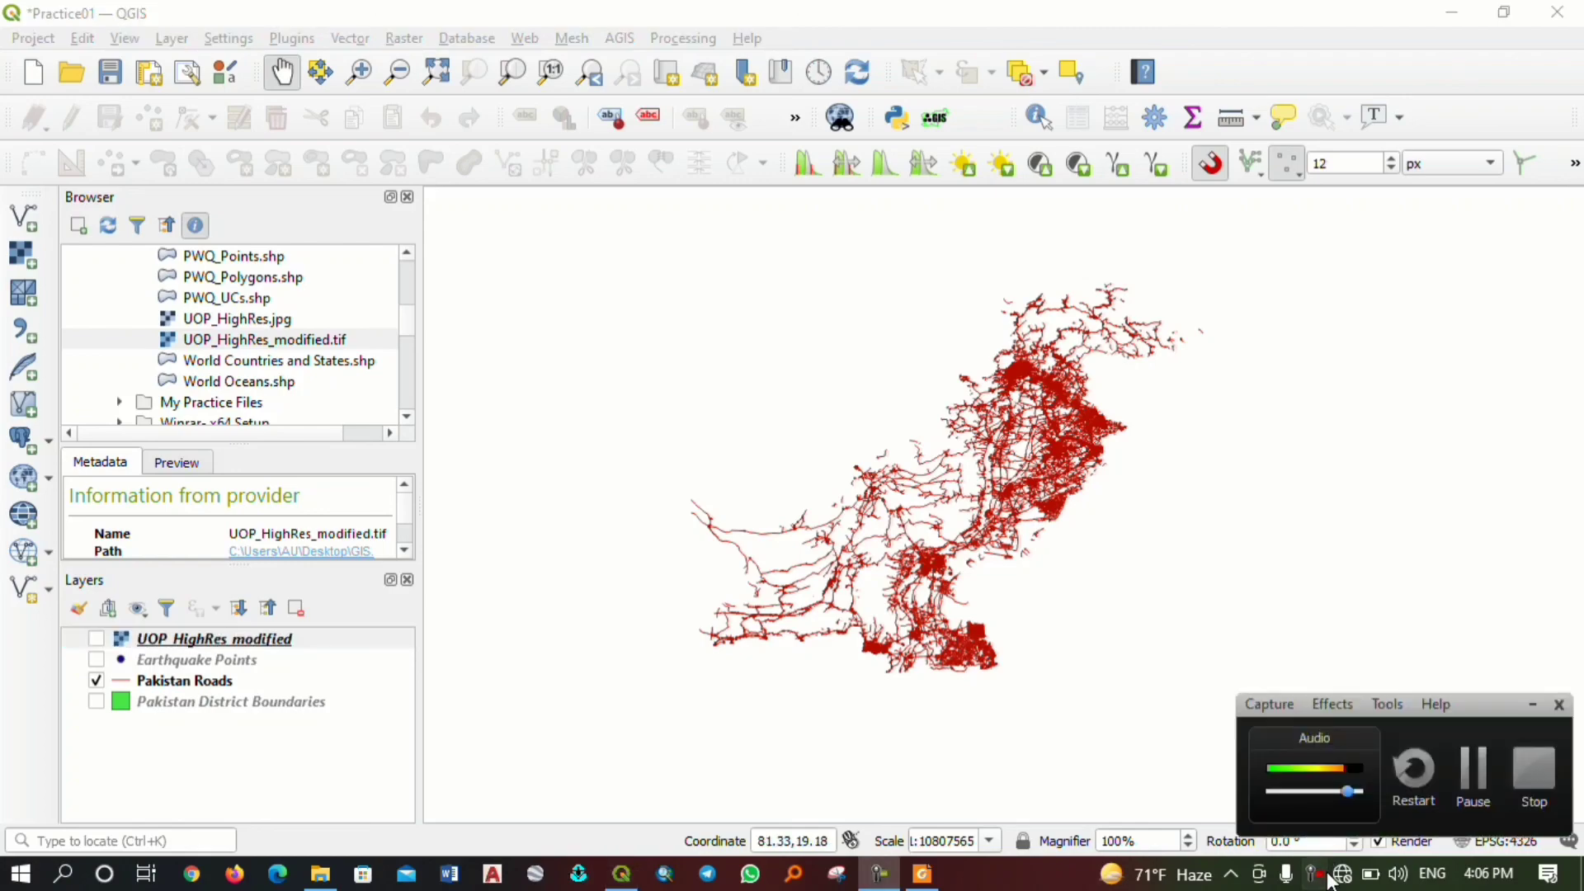